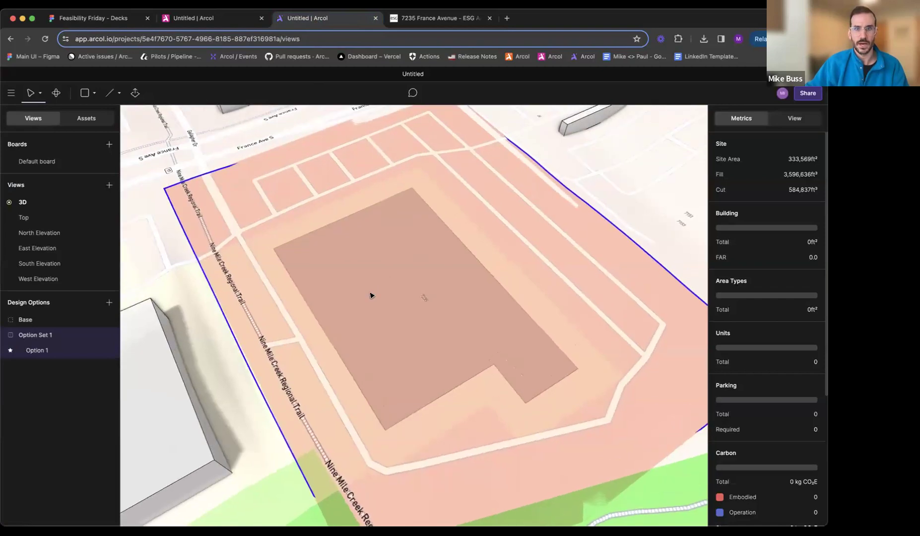
- Open the Top view side by side with the 3D view, showing the France Avenue site
right_click(37, 219)
left_click(54, 232)
left_click(557, 301)
scroll(503, 281, "up", 10)
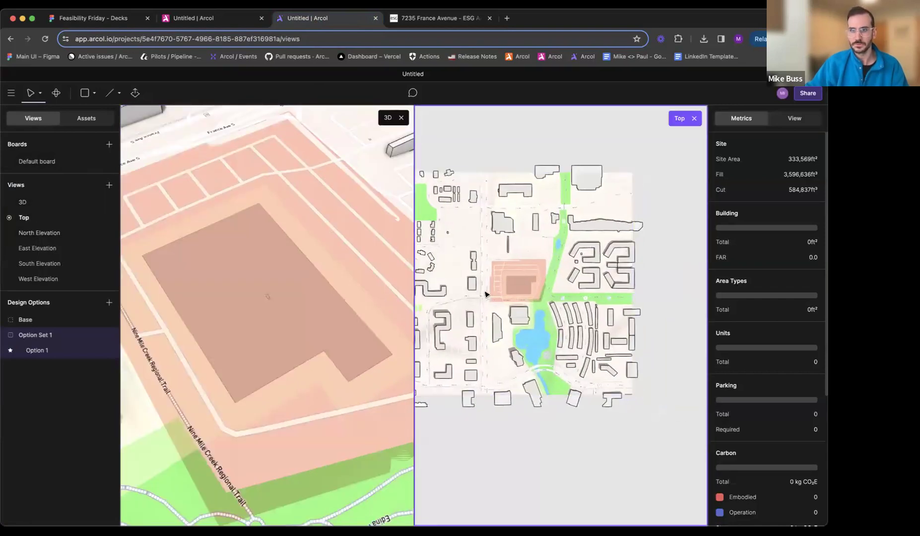
scroll(502, 281, "down", 5)
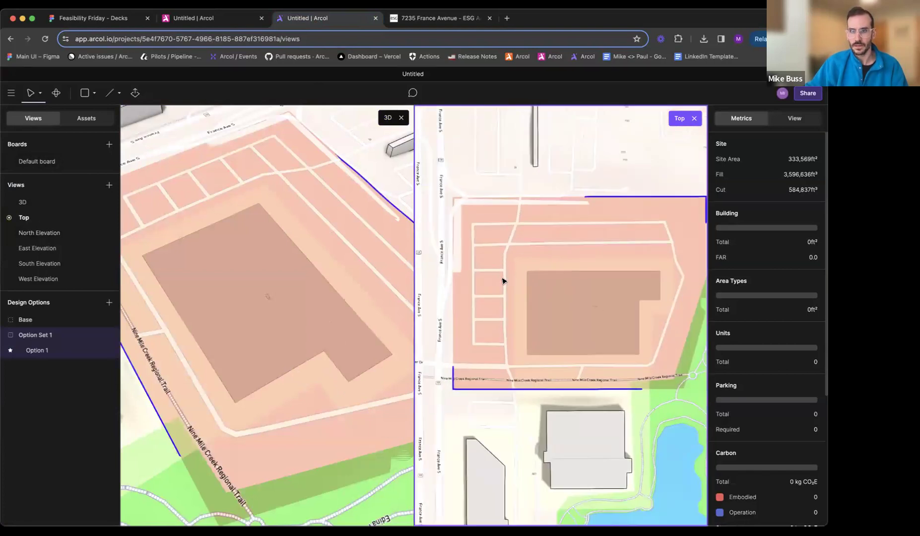
- Sketch a closed L-shaped building footprint above the Nine Mile Creek Regional Trail, about 226 ft along its north edge and 170 ft deep
scroll(542, 259, "up", 8)
key("l")
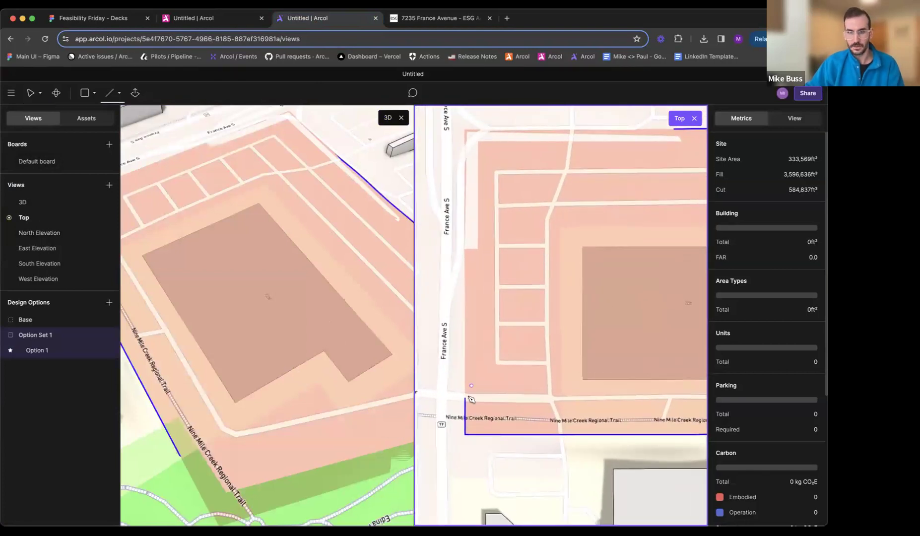
left_click(486, 310)
left_click(487, 414)
left_click(654, 413)
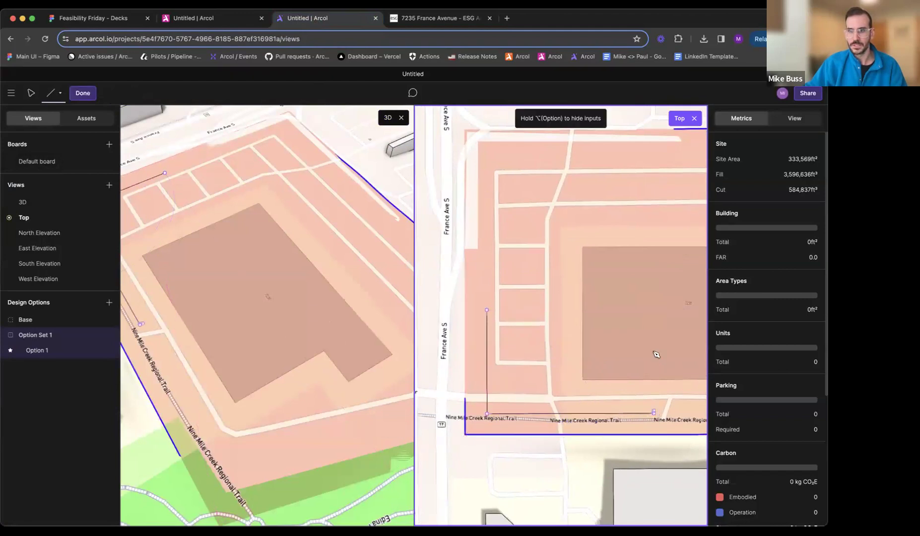
left_click(654, 335)
left_click(623, 335)
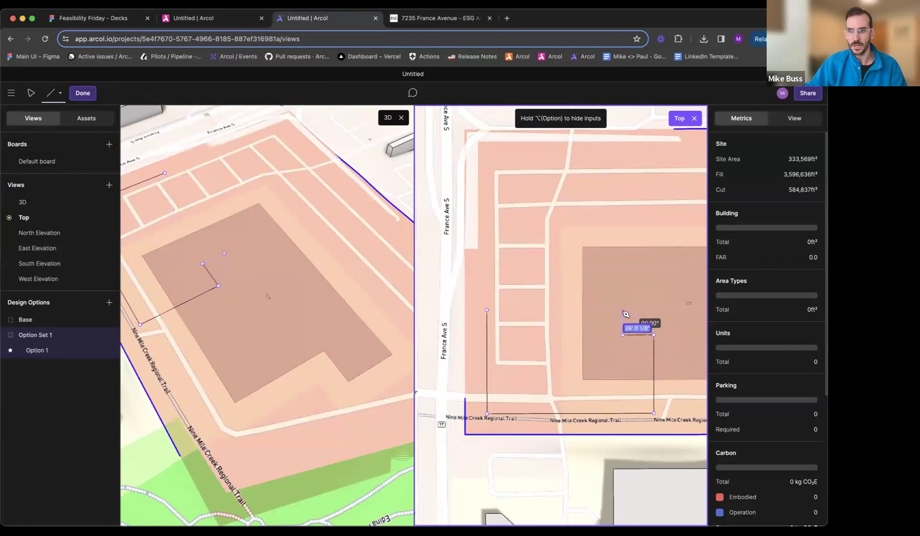
left_click(623, 311)
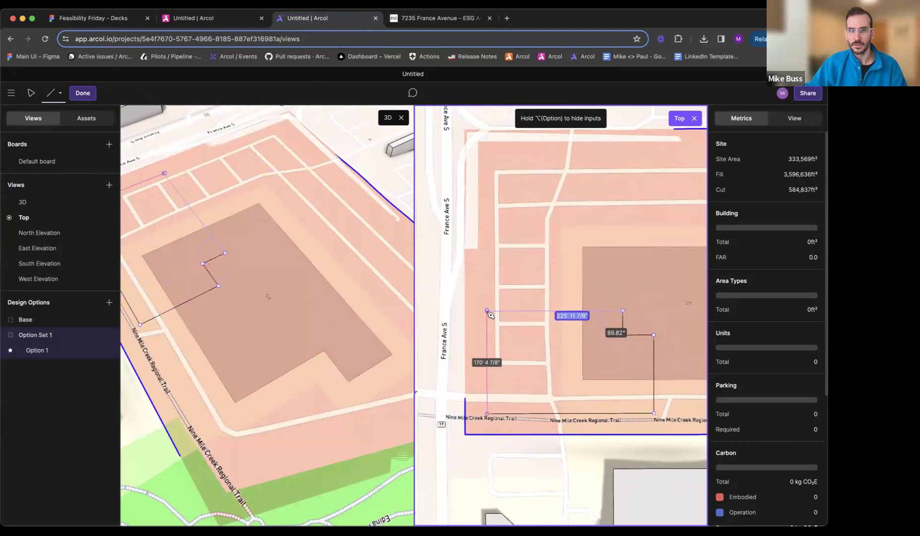
left_click(487, 311)
- Extrude the L-shaped footprint beside the trail upward into a building mass
middle_click_drag(585, 346, 576, 330)
middle_click_drag(158, 279, 258, 248)
mouse_move(258, 250)
left_mouse_down()
mouse_move(264, 199)
mouse_move(281, 220)
left_mouse_up()
middle_click_drag(271, 232, 264, 247)
middle_click_drag(318, 255, 226, 245)
- Edit the south building's sketch to enlarge the notch at its northeast corner, and finish editing
left_click(556, 359)
double_click(555, 358)
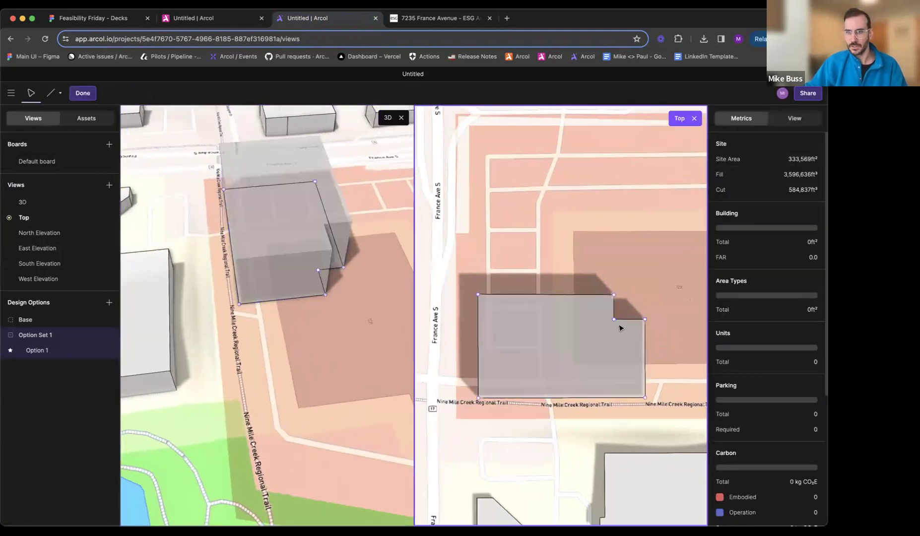
scroll(623, 322, "up", 3)
mouse_move(614, 323)
left_mouse_down()
mouse_move(595, 324)
mouse_move(617, 328)
left_mouse_up()
key("Escape")
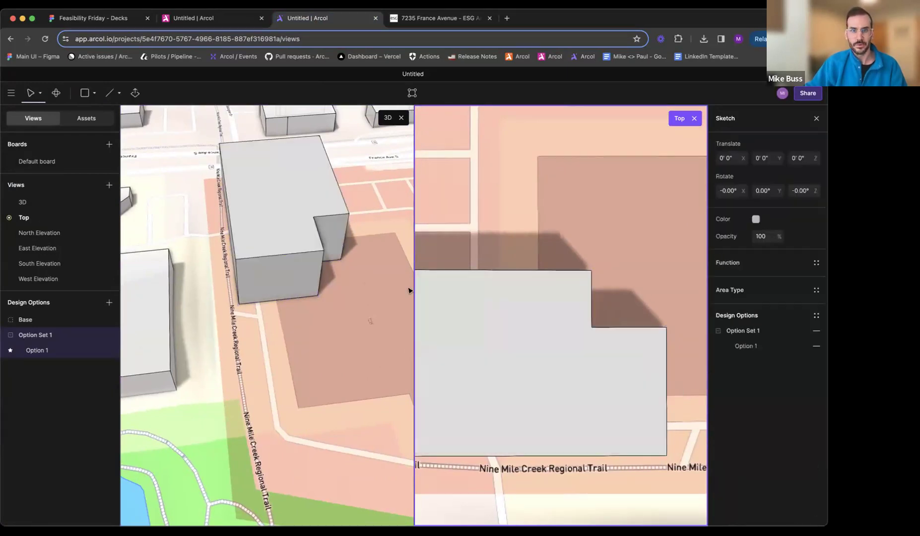
key("Escape")
- Sketch a second L-shaped footprint along the site's north edge, about 279 ft by 157 ft, with its notch at the southeast corner
middle_click_drag(346, 282, 281, 281)
scroll(317, 290, "down", 1)
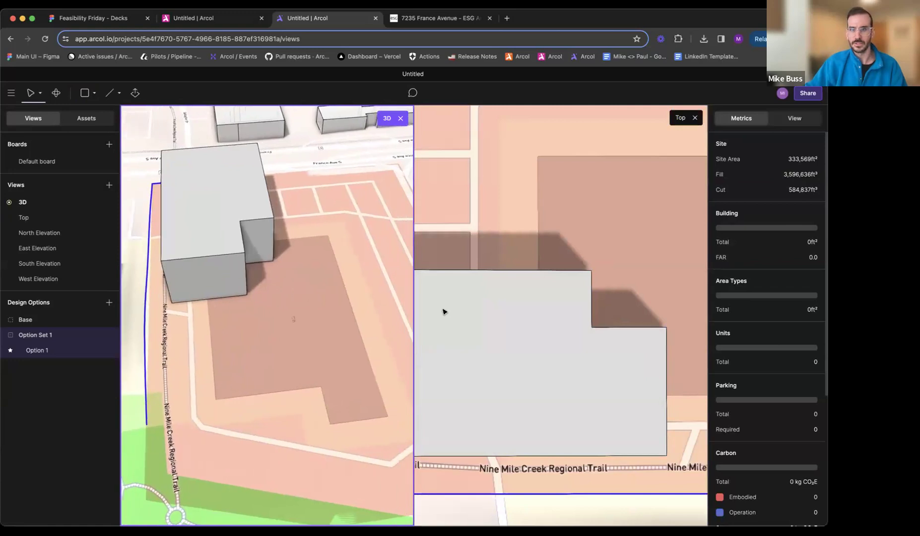
left_click(565, 325)
scroll(565, 324, "down", 5)
scroll(544, 299, "up", 3)
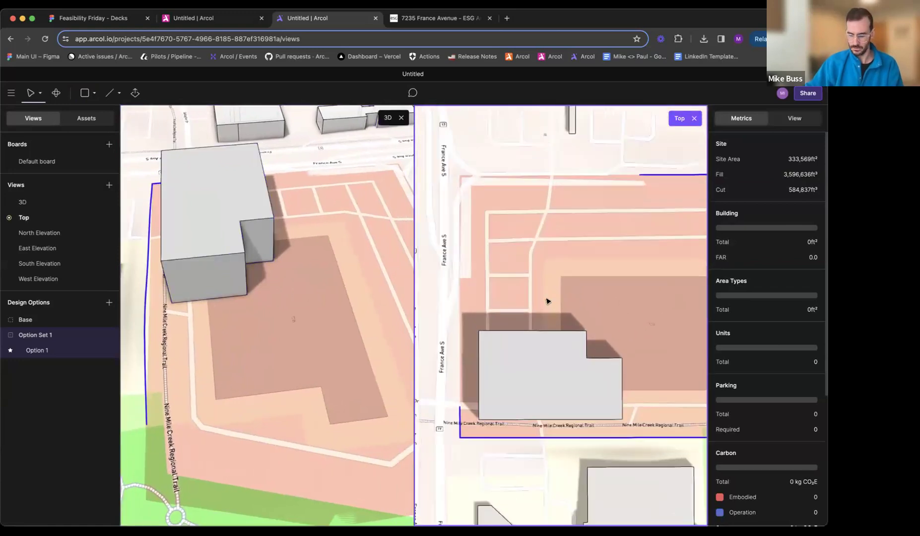
key("l")
left_click(474, 178)
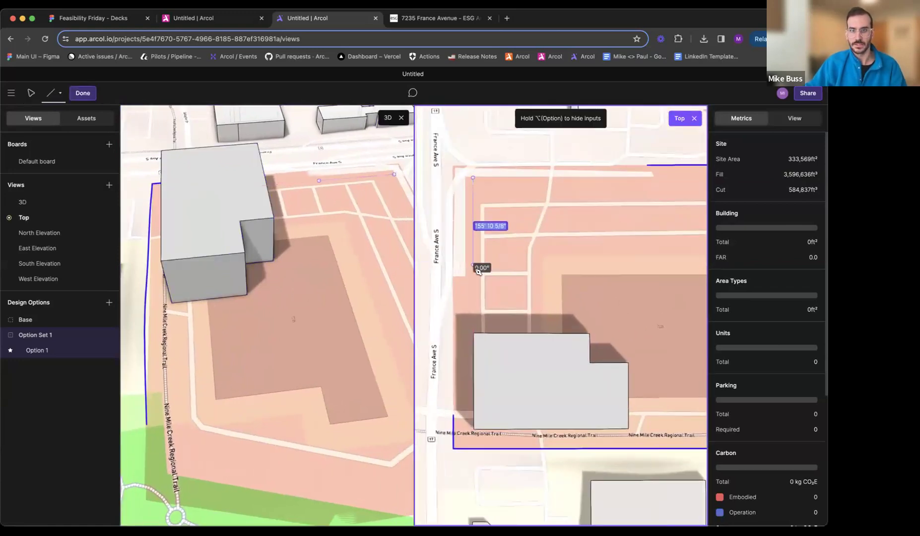
left_click(473, 267)
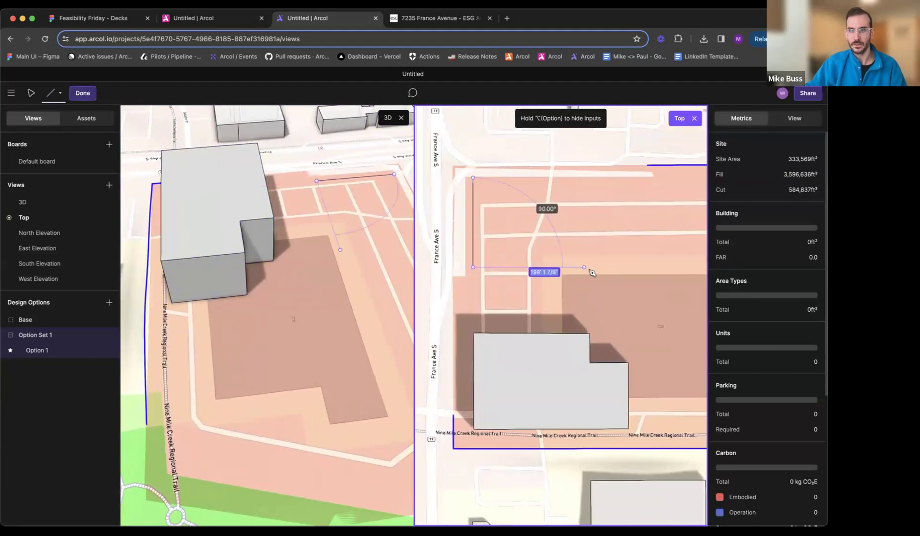
left_click(587, 268)
left_click(586, 238)
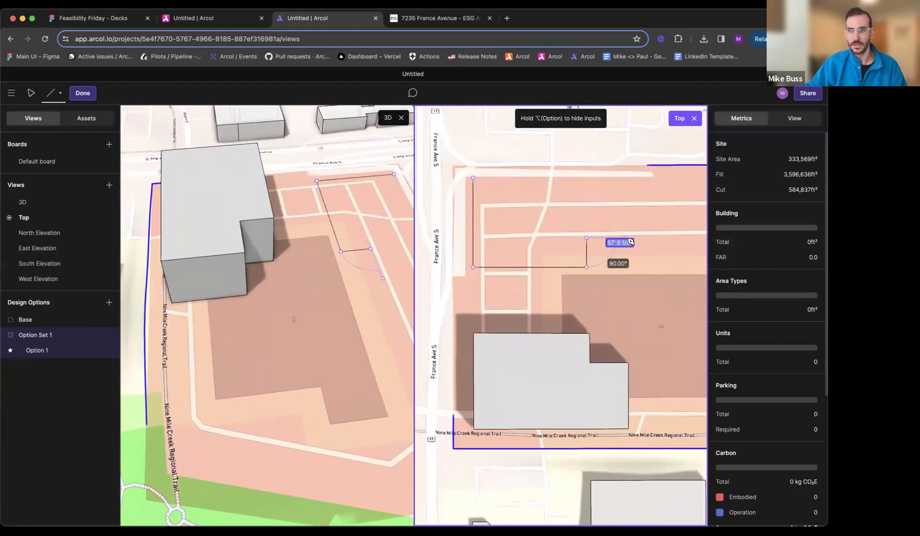
left_click(627, 238)
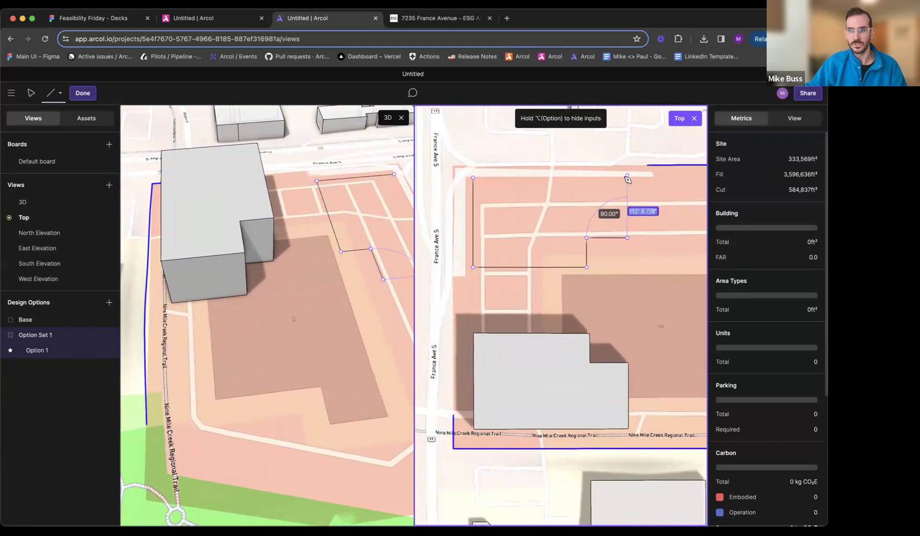
left_click(627, 178)
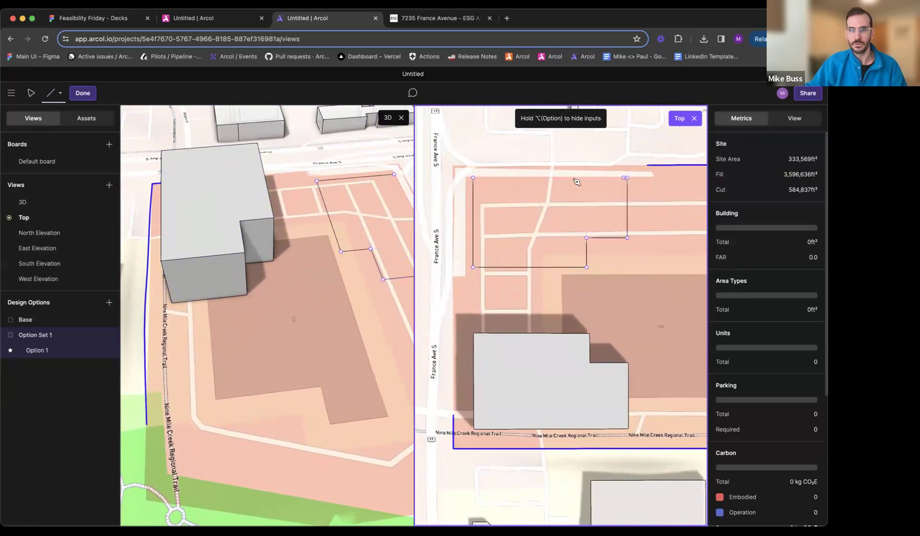
left_click(473, 179)
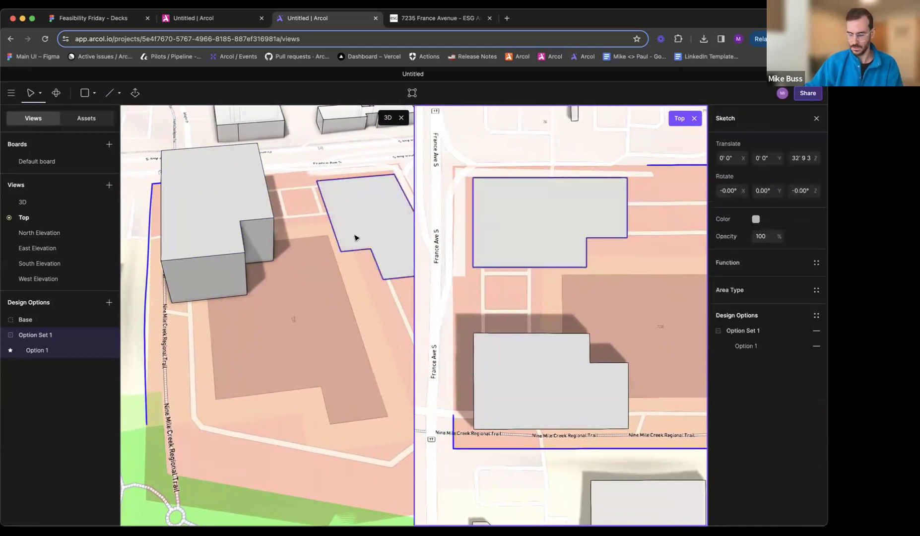
- Extrude the northern L-shaped footprint upward into a second building mass
key("e")
left_click_drag(362, 224, 362, 177)
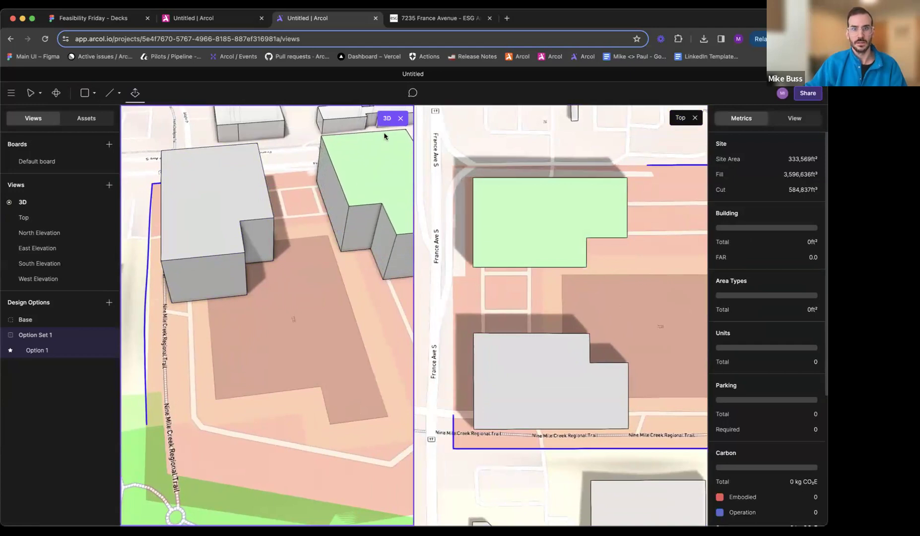
key("Escape")
middle_click_drag(536, 180, 509, 171)
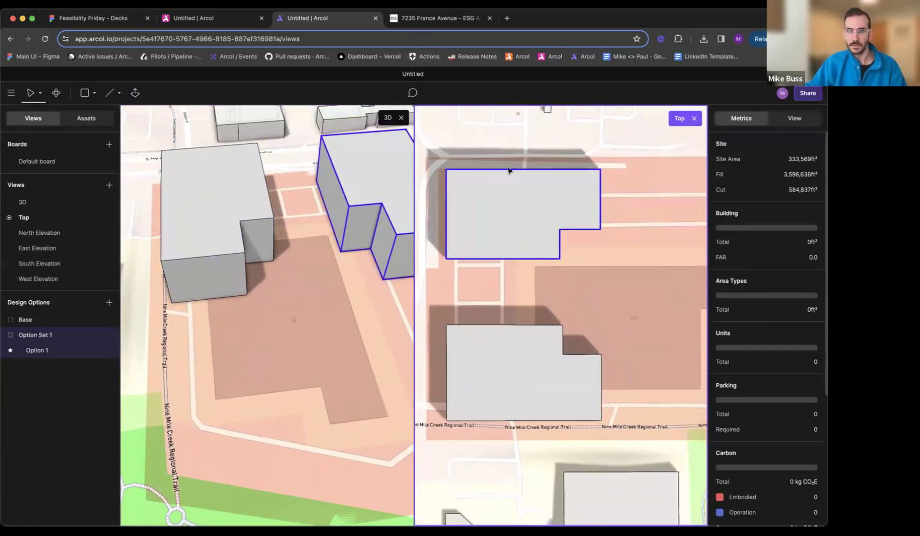
- Switch to the 7235 France Avenue gallery and compare the two mixed-use office footprints in its site plan with the model
left_click(434, 18)
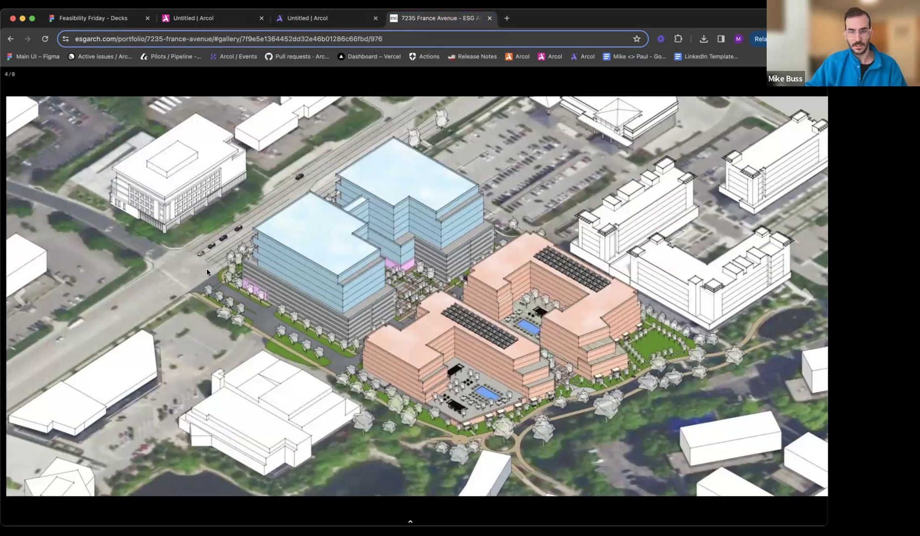
key("Left")
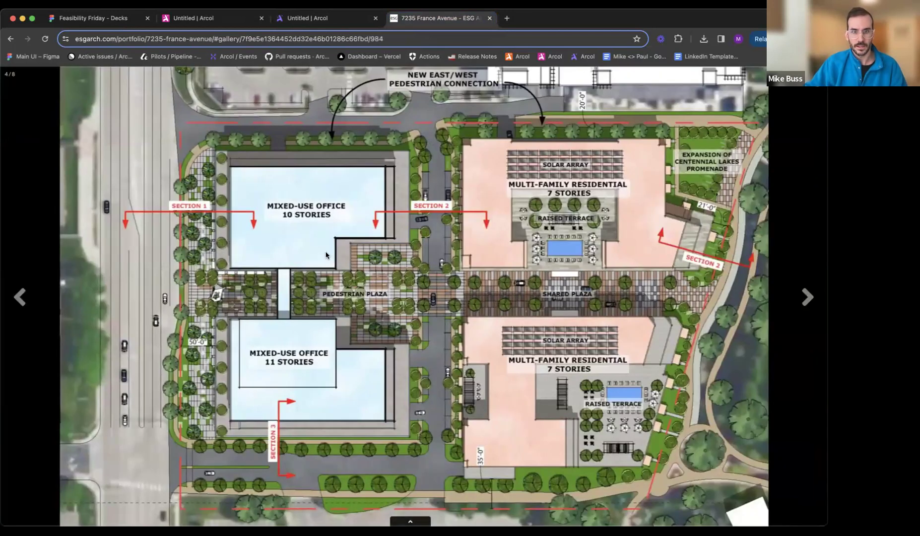
left_click(318, 19)
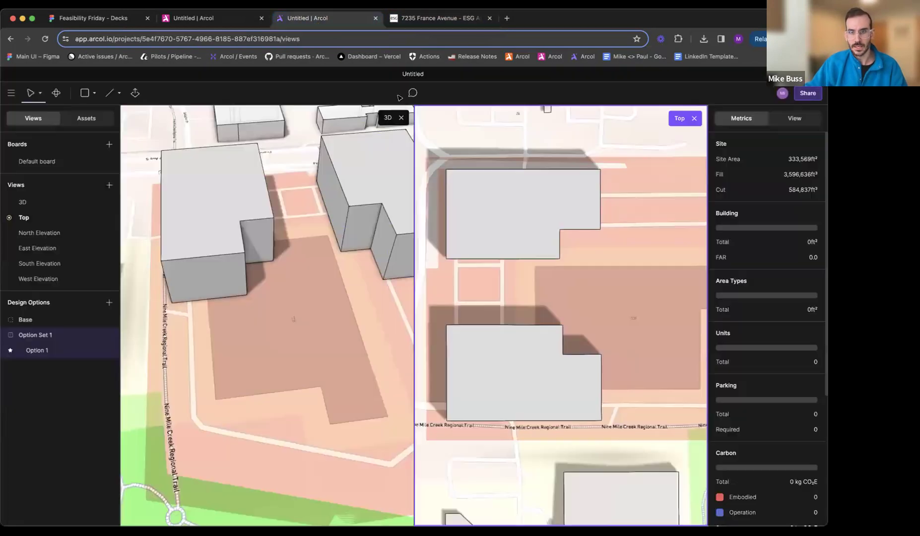
left_click(430, 18)
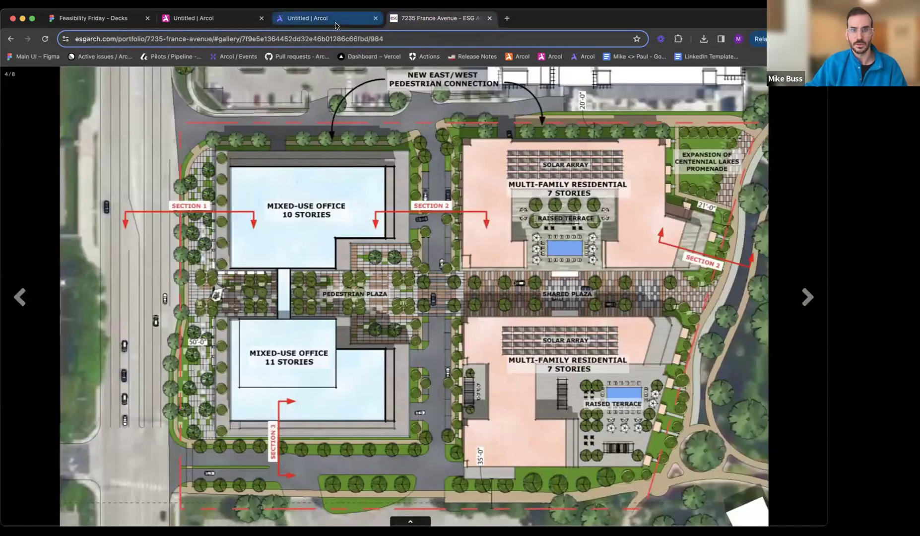
- Return to the Arcol model and extrude the south building's notch and east faces in line with the north building's matching faces
left_click(338, 20)
middle_click_drag(322, 274, 332, 273)
key("e")
left_click_drag(262, 243, 346, 204)
left_click_drag(230, 261, 398, 230)
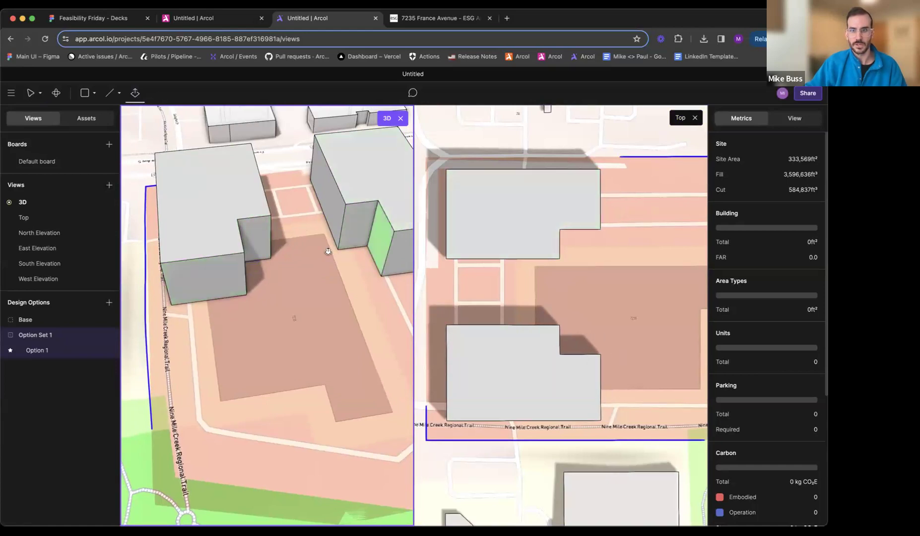
middle_click_drag(226, 276, 257, 271)
scroll(256, 271, "down", 5)
left_click_drag(221, 314, 146, 245)
key("Escape")
- Select both building masses and add floors to them
middle_click_drag(256, 277, 222, 298)
left_click(332, 216, "shift")
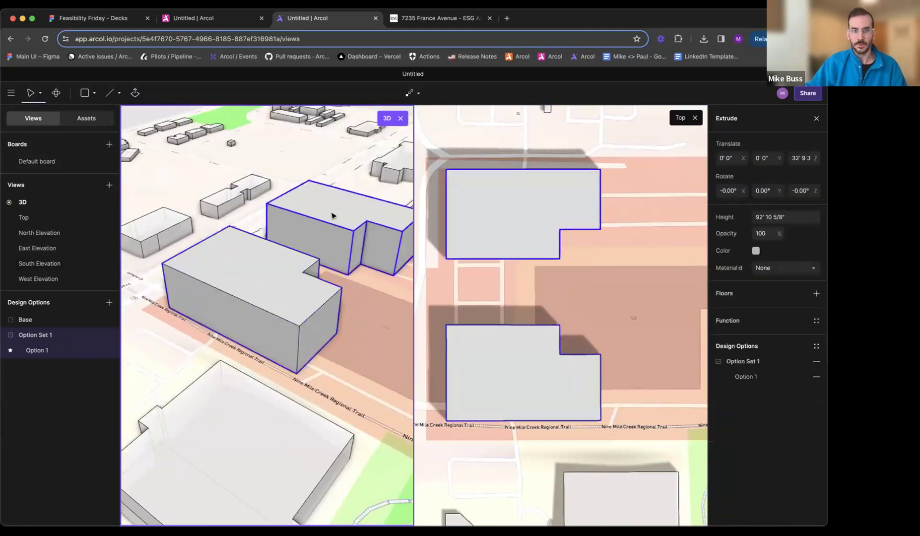
left_click(743, 294)
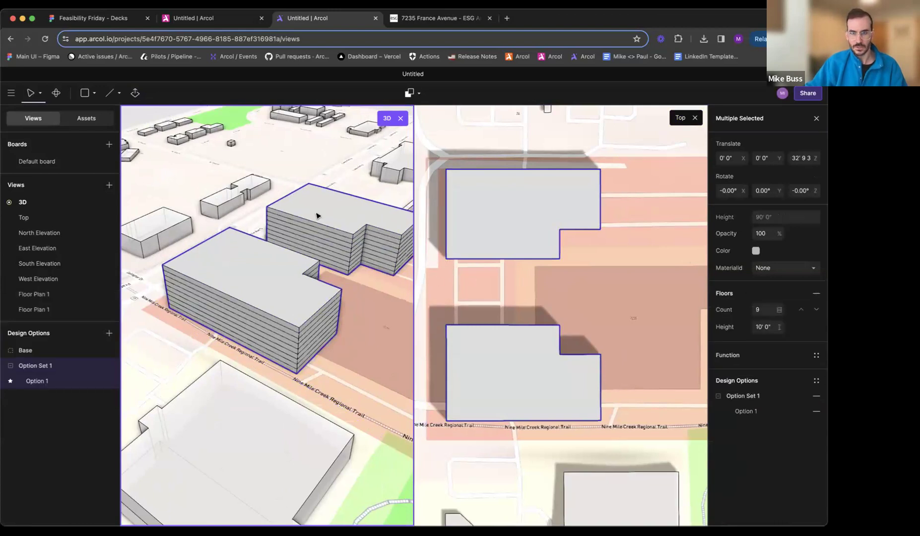
- Switch to the 7235 France Avenue aerial rendering and examine the grey base levels below the blue office floors
left_click(411, 20)
key("Right")
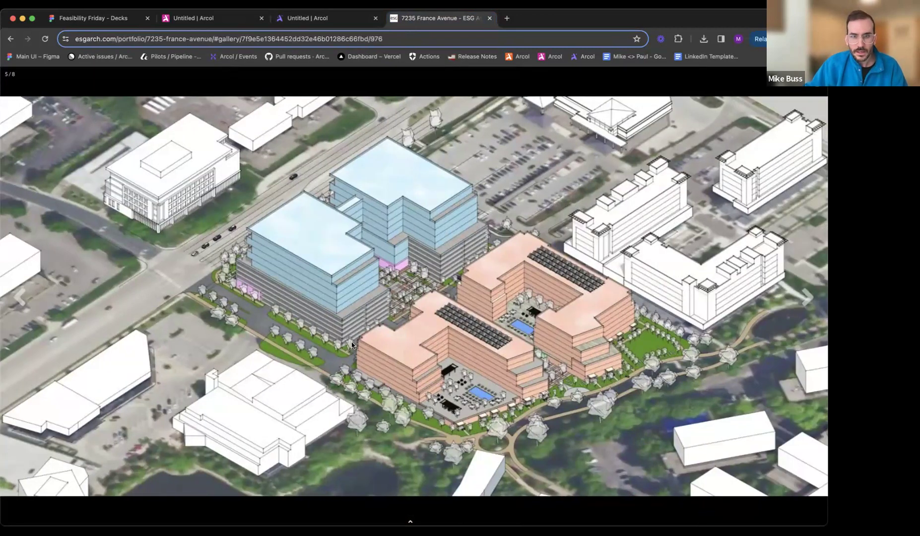
scroll(351, 343, "up", 10, "ctrl")
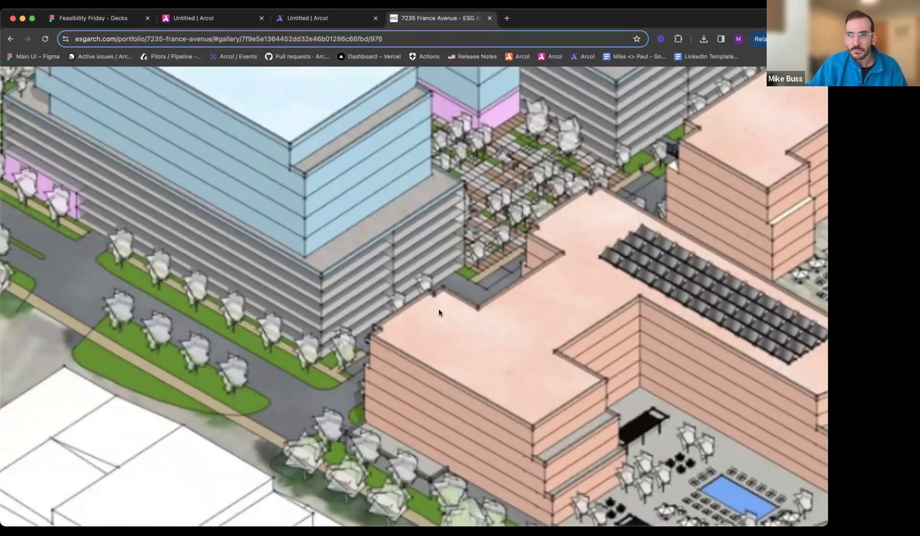
scroll(439, 313, "up", 2)
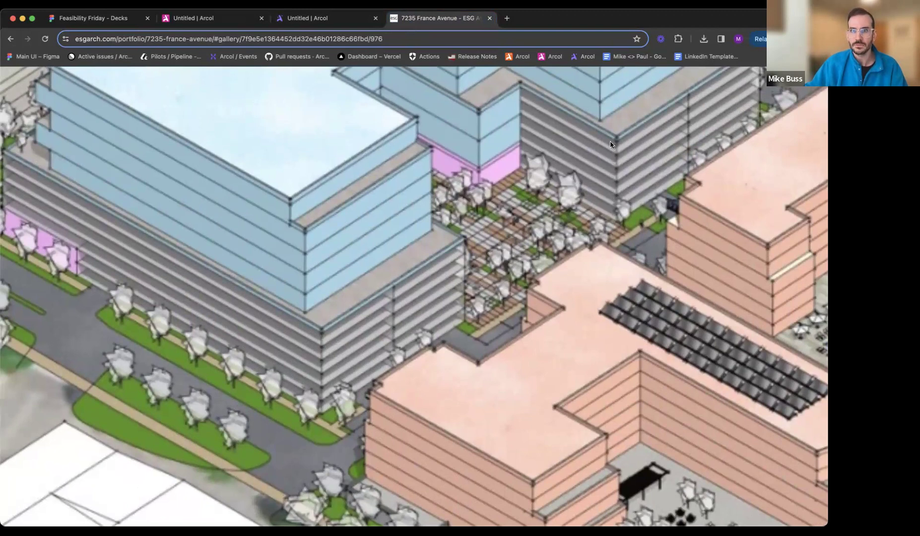
scroll(610, 144, "down", 10, "ctrl")
scroll(610, 144, "up", 5, "ctrl")
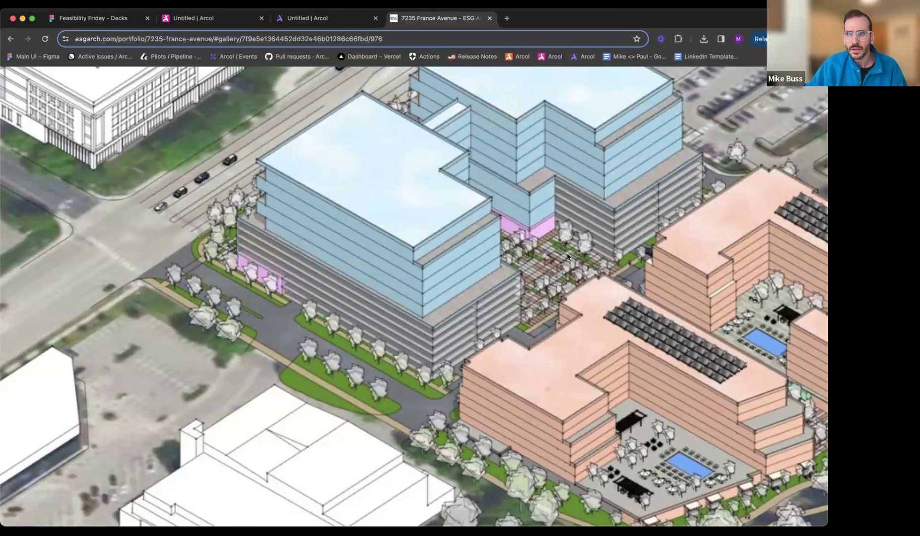
- Return to the Arcol model and set the floor count of both buildings to 6
key("ctrl+shift+Tab")
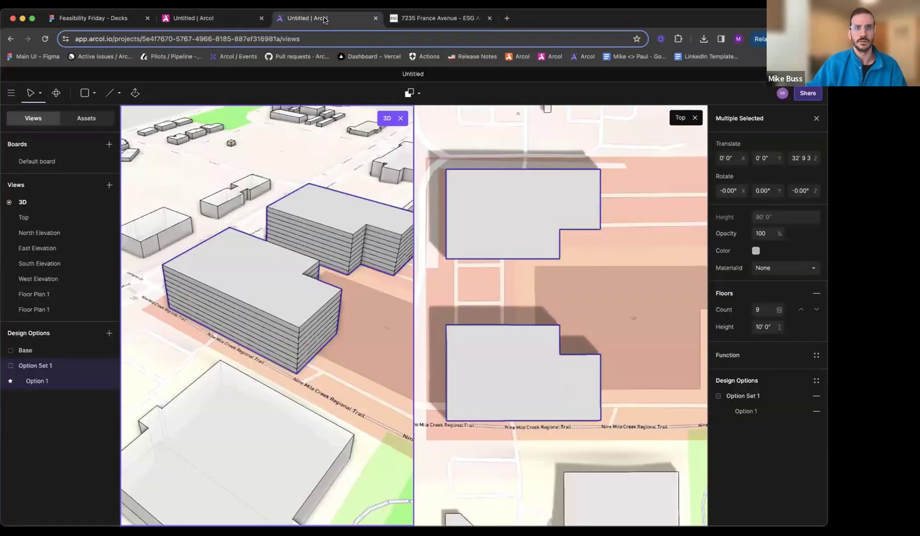
left_click(300, 294)
left_click(354, 235, "shift")
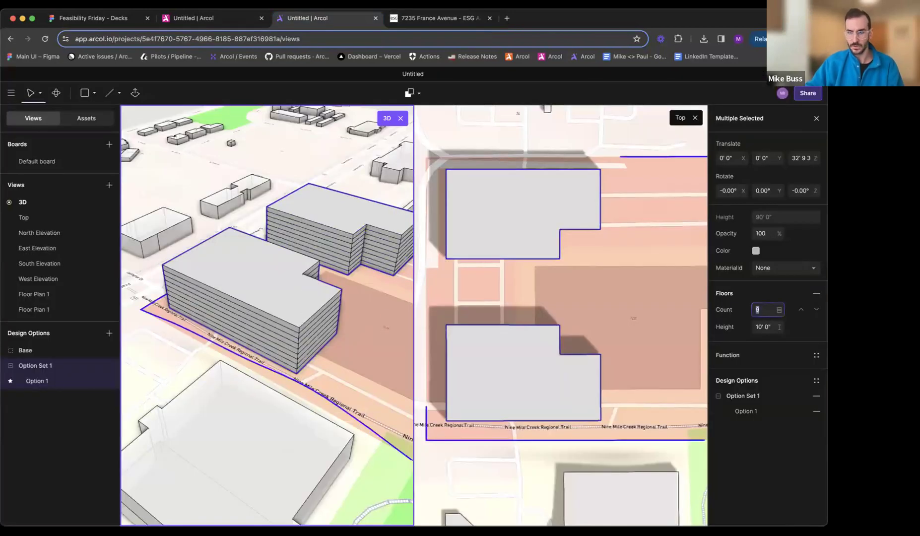
type("6")
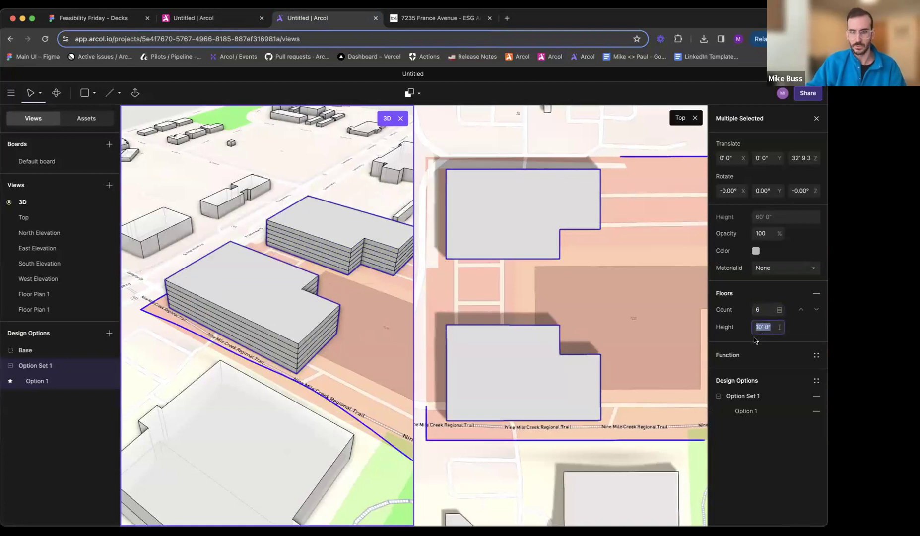
key("Escape")
key("Escape")
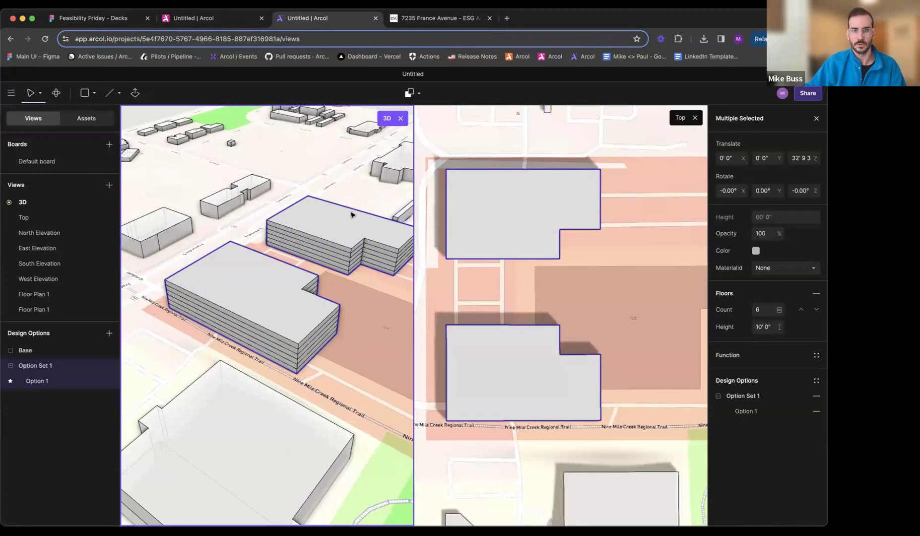
- Switch to the 7235 France Avenue renderings and examine the office buildings' grey bases and pink ground-level areas from different angles
middle_click_drag(341, 224, 254, 220)
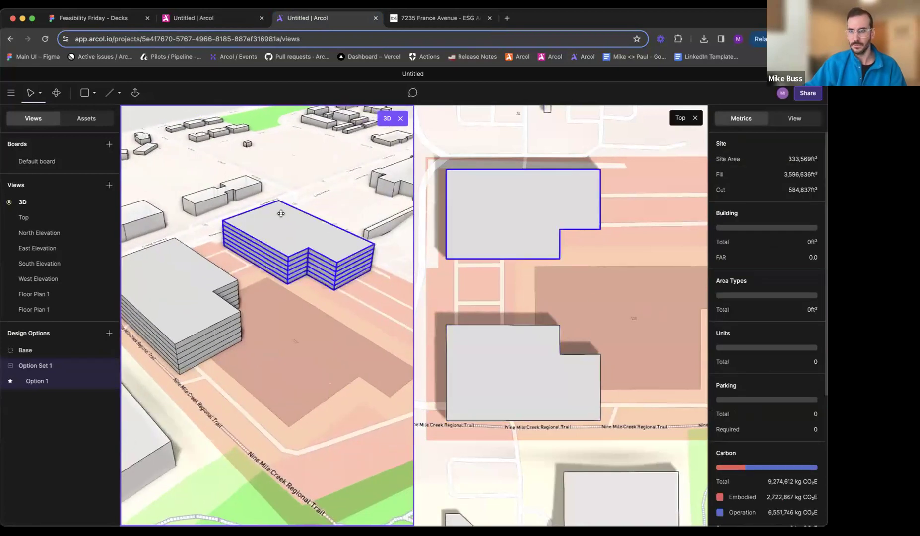
left_click(442, 19)
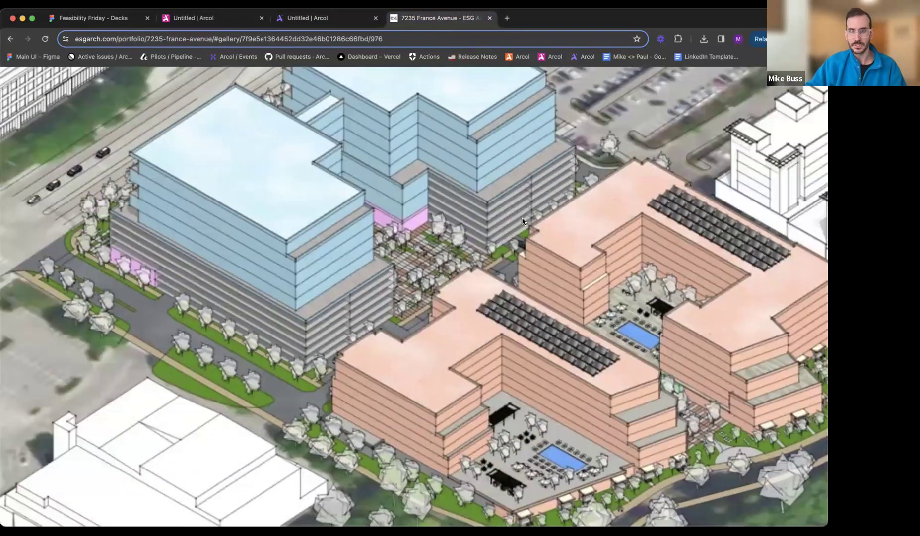
scroll(522, 221, "right", 3)
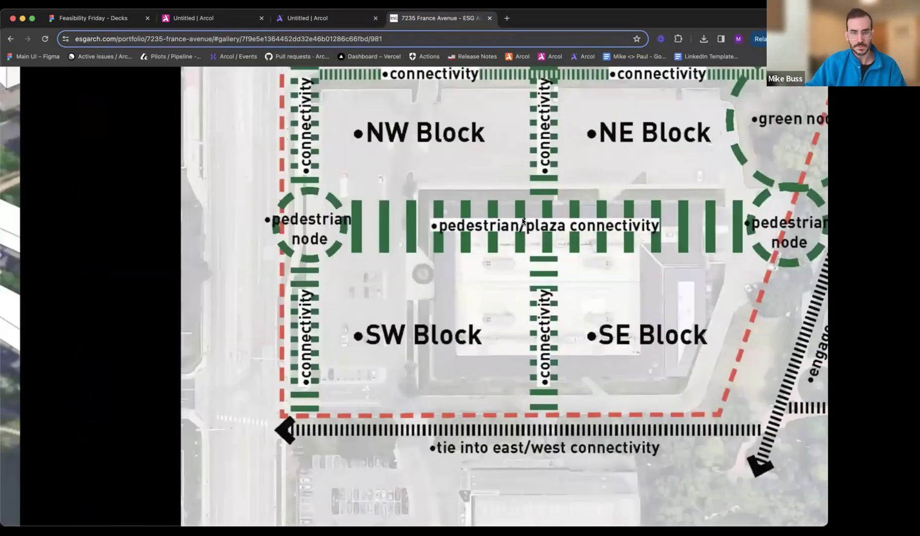
scroll(469, 263, "left", 3)
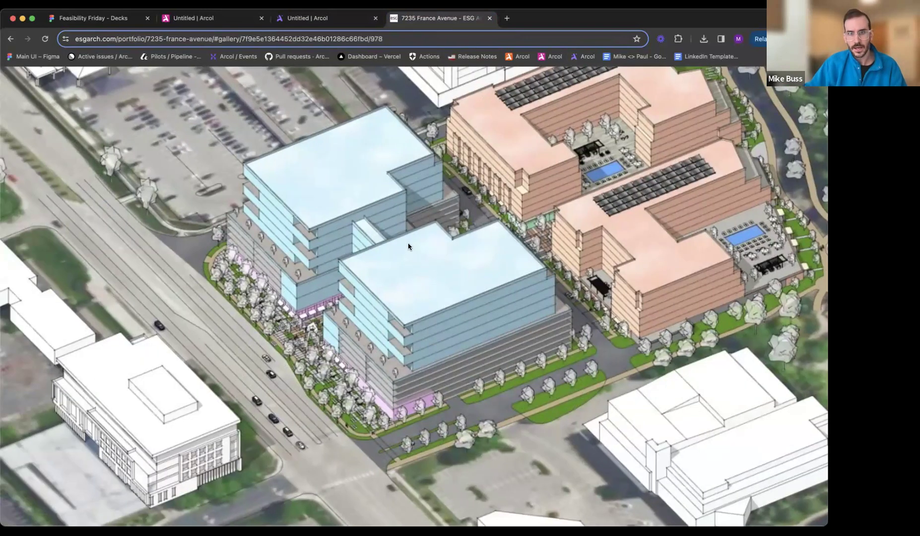
scroll(409, 247, "left", 6)
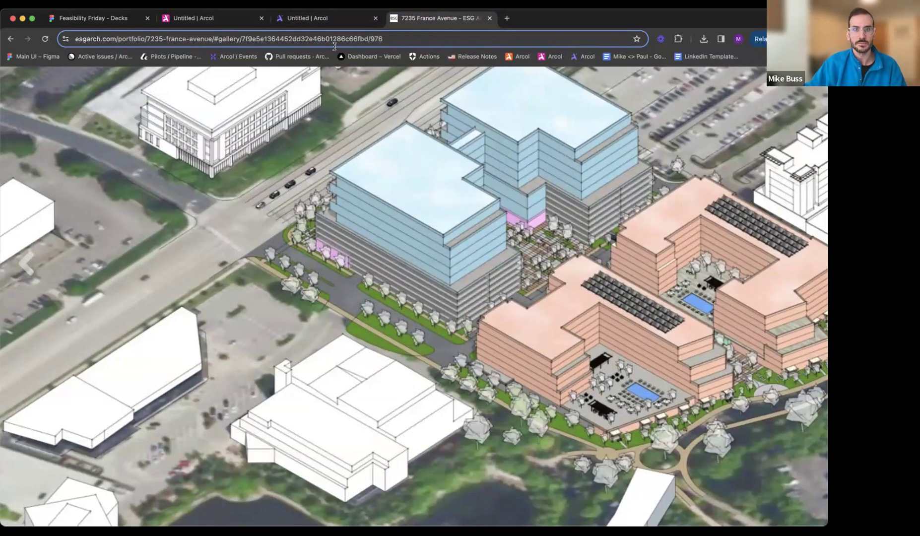
- Return to the Arcol model and split the south building's floor plan with a line from the notch's inner corner to the west edge
left_click(299, 26)
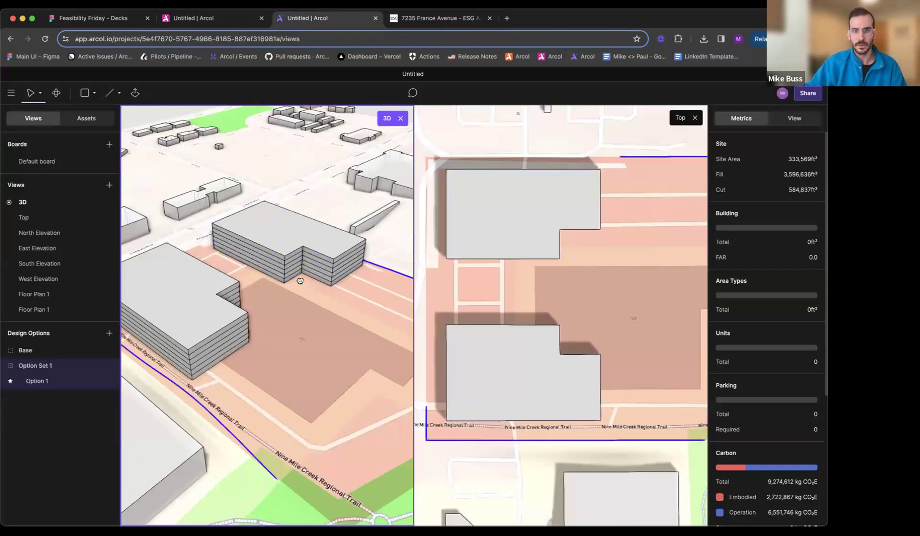
left_click(545, 398)
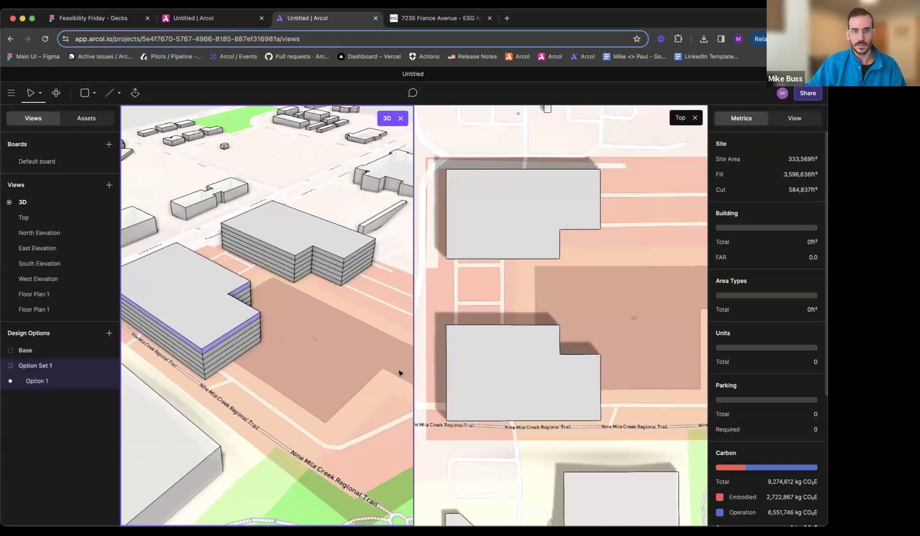
left_click(530, 388)
double_click(530, 389)
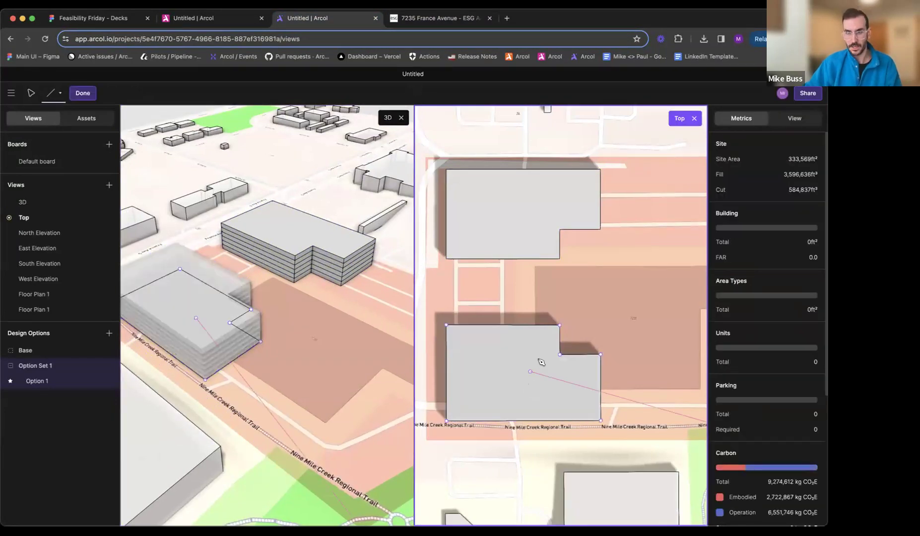
left_click(560, 355)
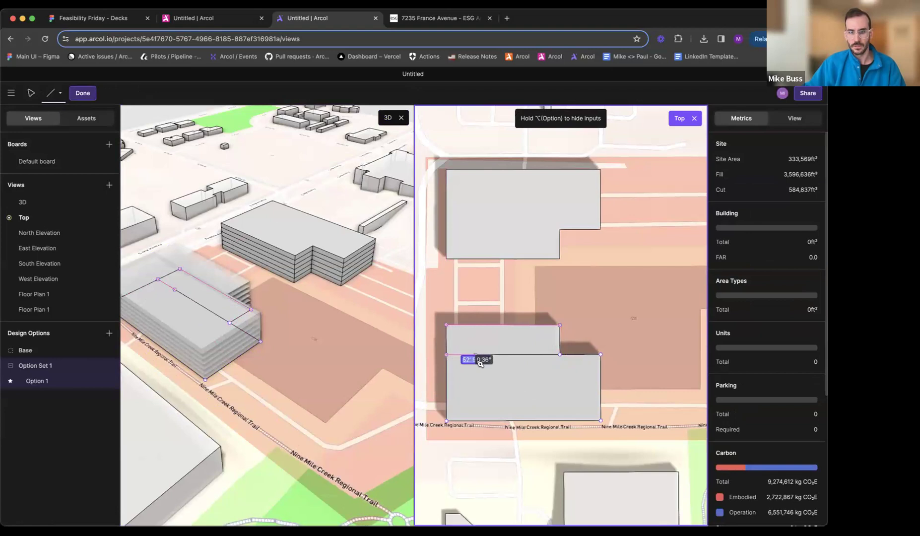
left_click(450, 363)
key("Escape")
- Assign the Parking function to the larger southern area of the south building's floor plan
middle_click_drag(230, 350, 325, 333)
double_click(325, 333)
scroll(325, 334, "up", 2)
left_click(291, 324)
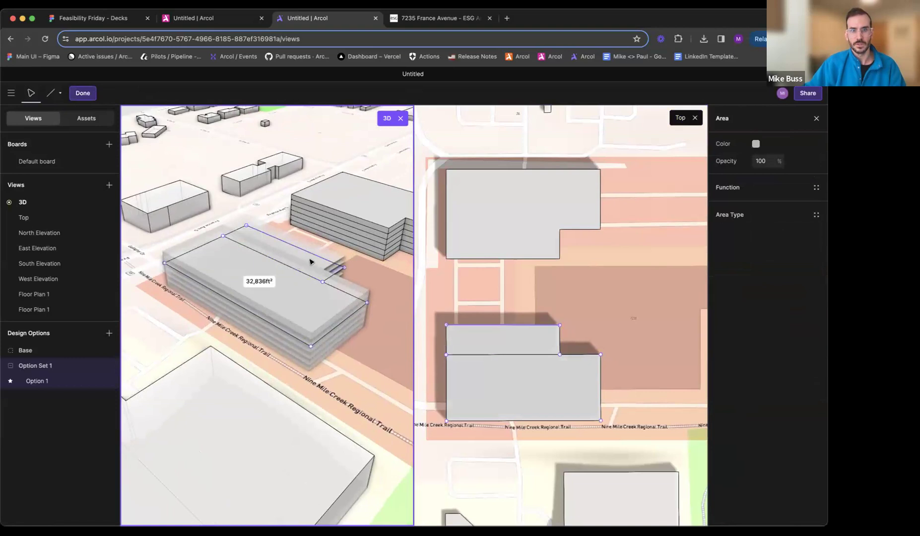
left_click(739, 188)
left_click(623, 334)
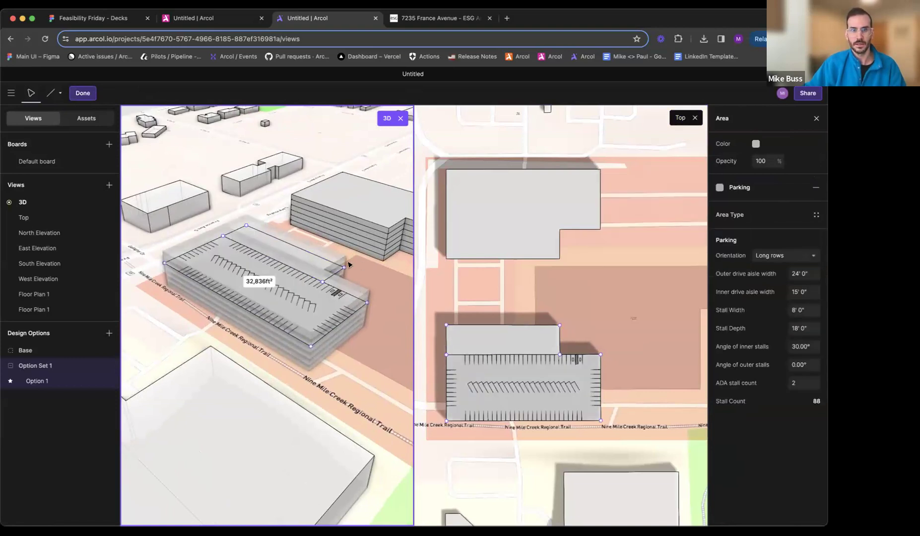
- Assign the Commercial function to the south building's narrow northern area and finish editing the floor plan
left_click(296, 264)
left_click(721, 196)
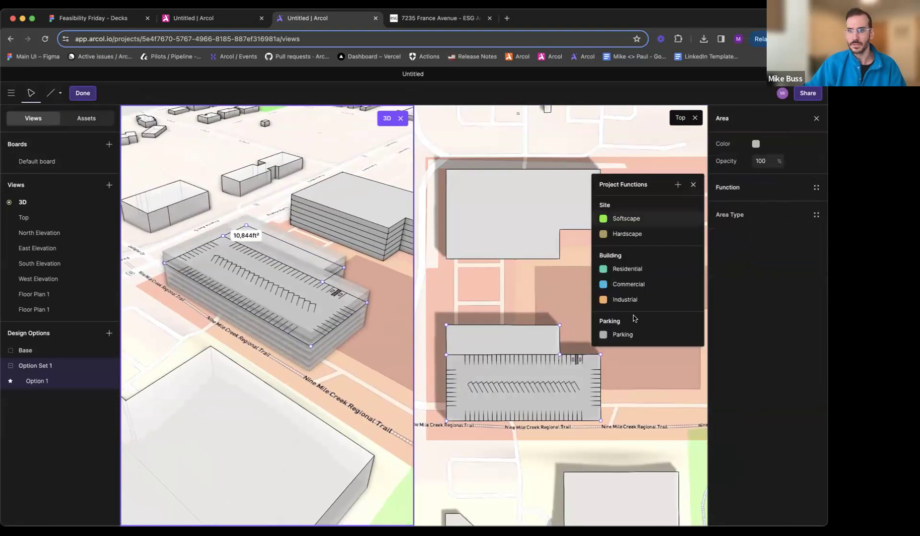
left_click(624, 286)
left_click(745, 189)
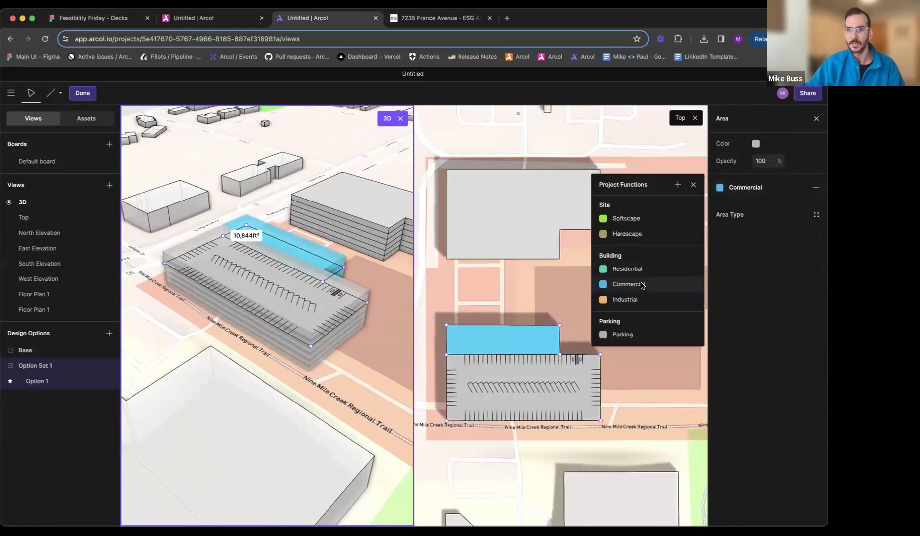
left_click(693, 283)
key("Escape")
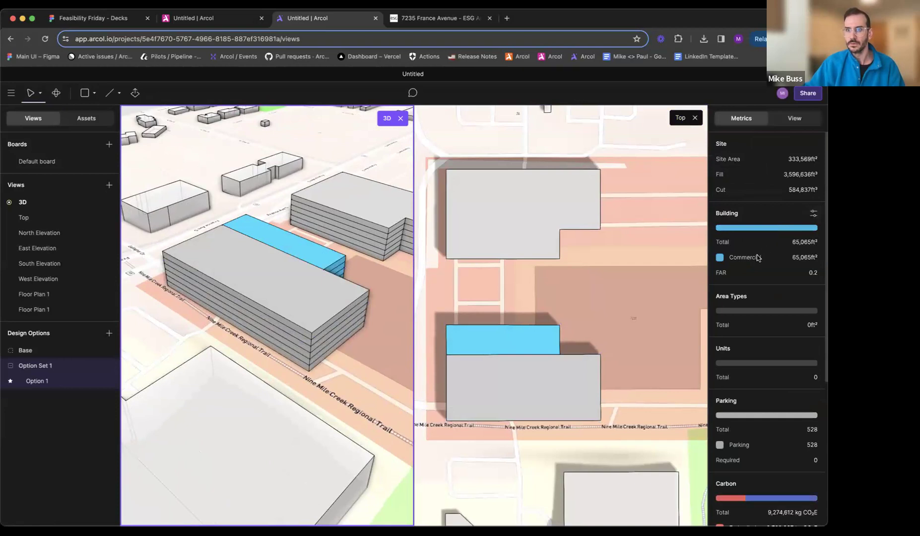
- Rename the Commercial building function to Retail in the building parameters
left_click(814, 213)
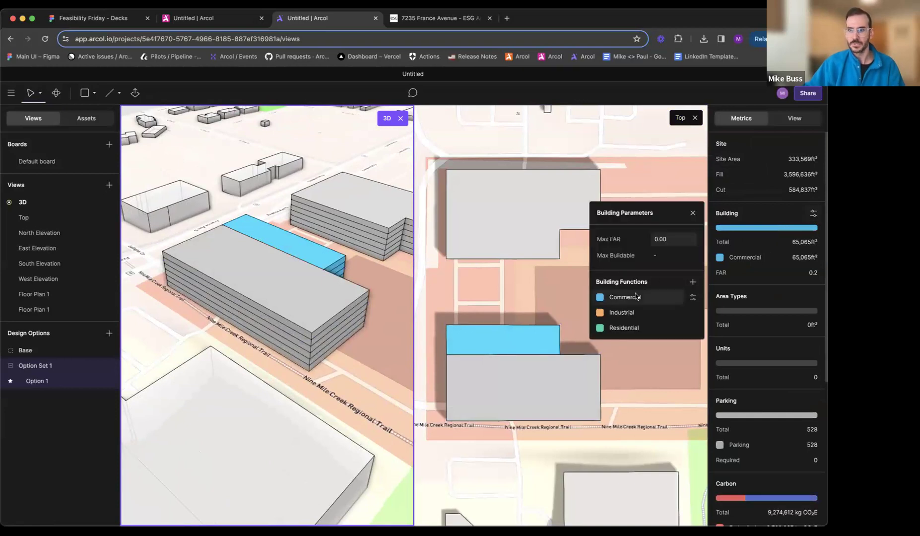
double_click(636, 297)
type("Retail")
key("Return")
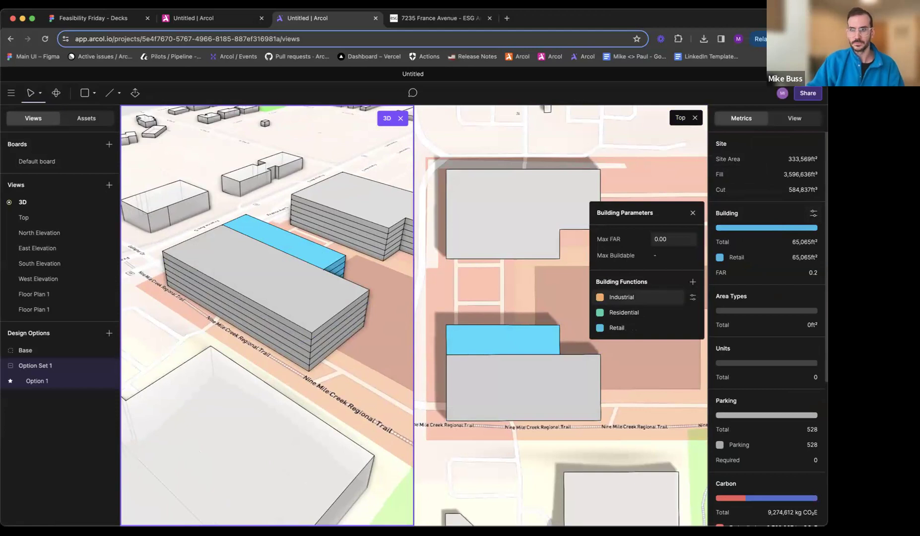
left_click(694, 213)
- Check the retail colour in the reference rendering, and recolor the Retail function light pink in the Arcol model
left_click(437, 18)
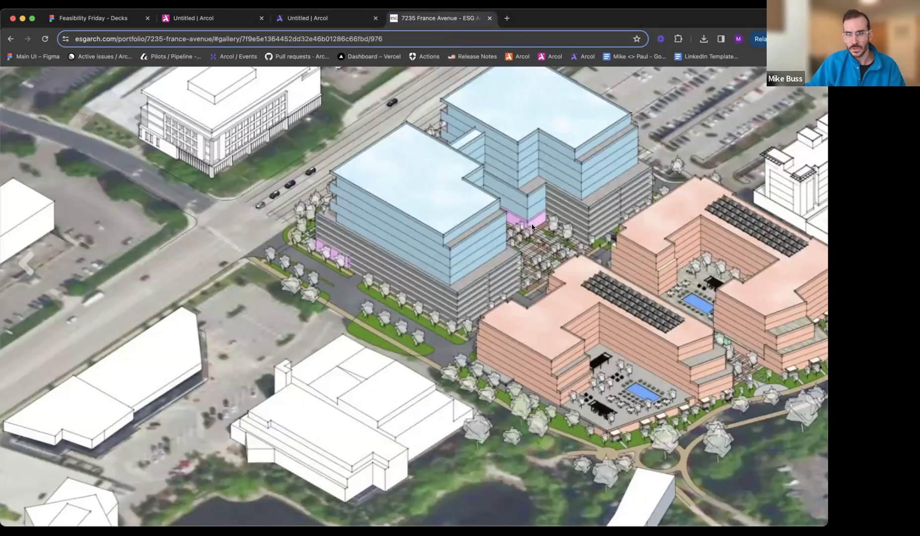
left_click(337, 22)
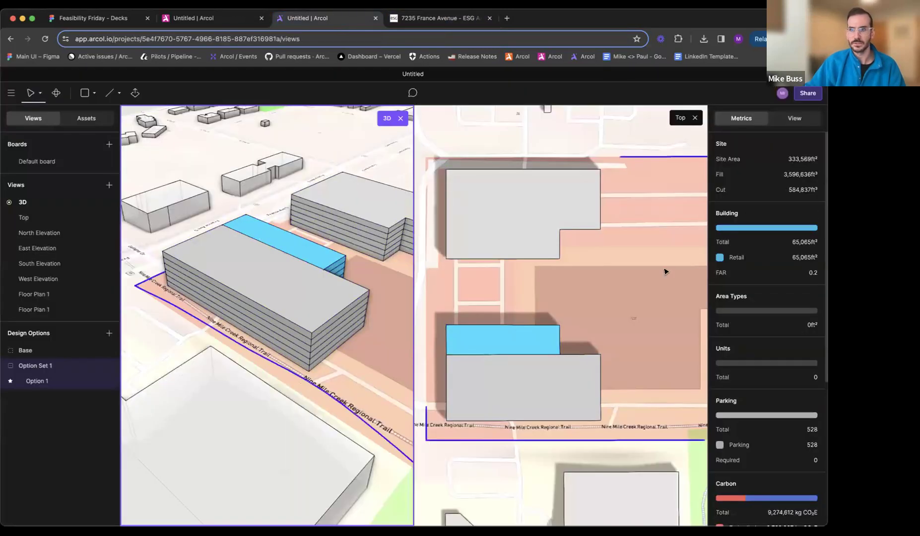
left_click(720, 257)
left_click(769, 338)
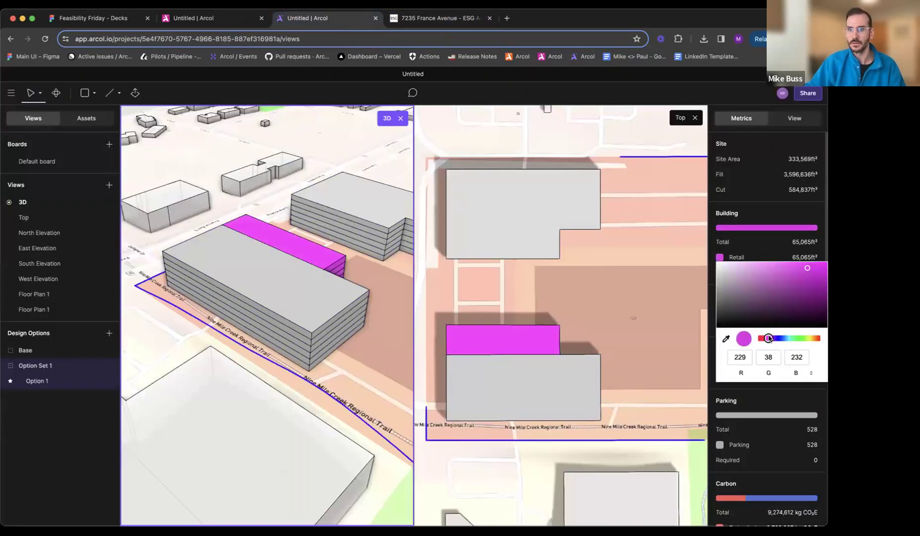
left_click_drag(793, 298, 761, 259)
left_click(760, 256)
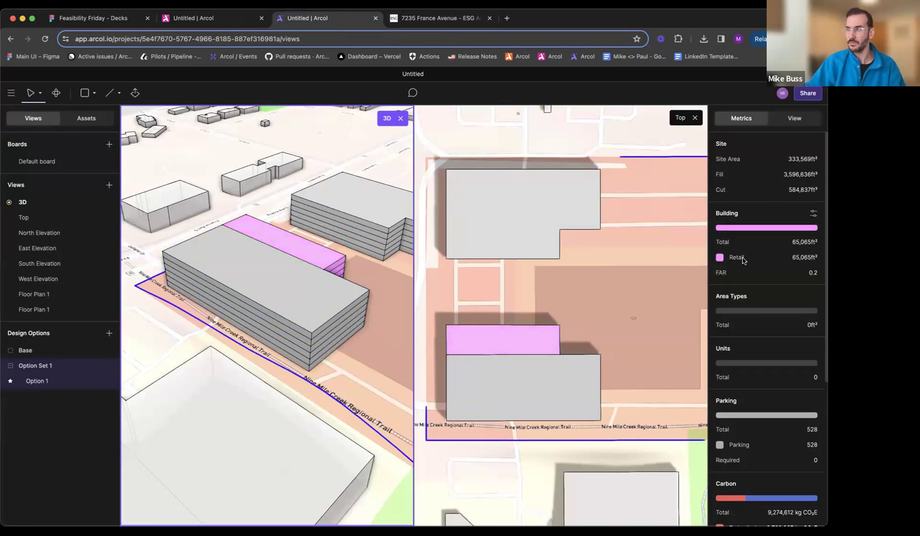
- Reopen the south building's floor plan and set the parking area's angle of inner stalls to 0°
double_click(309, 332)
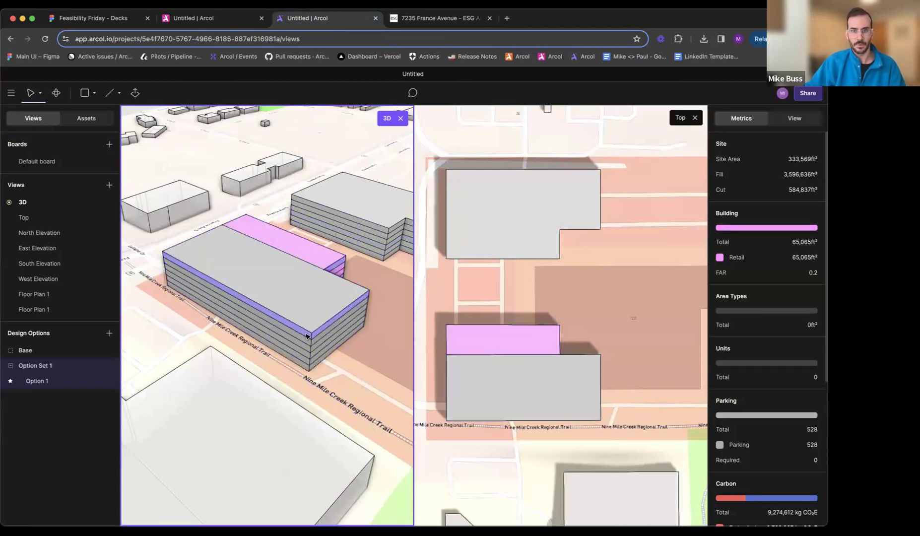
left_click(257, 284)
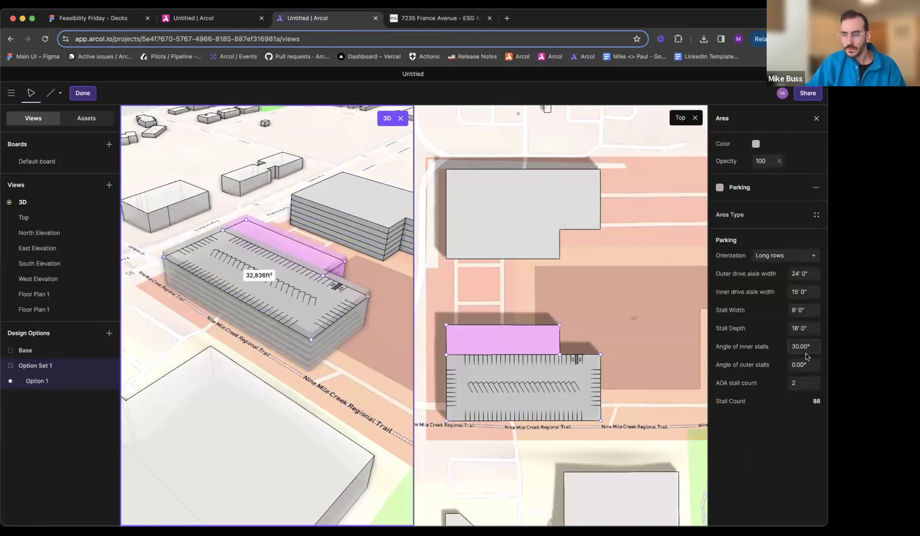
key("Return")
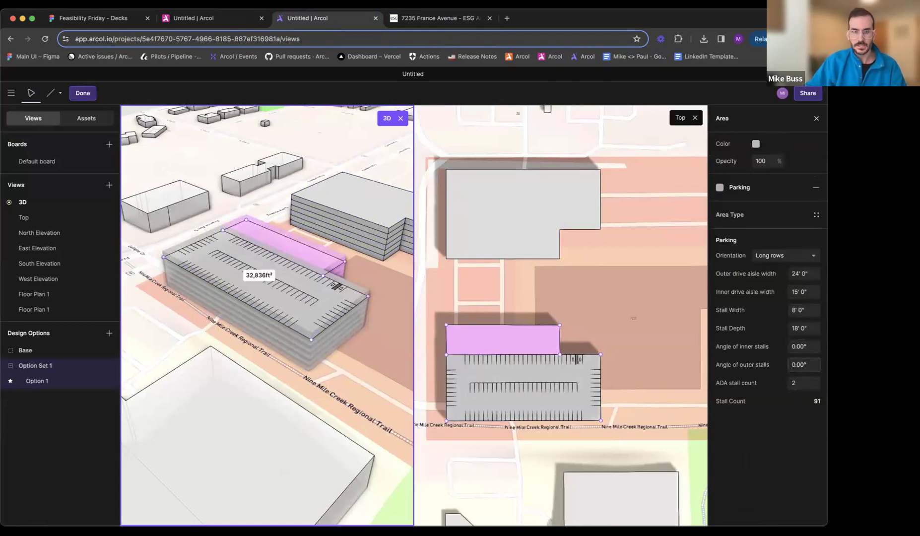
right_click_drag(302, 328, 293, 331)
scroll(292, 263, "up", 5)
right_click_drag(291, 263, 253, 268)
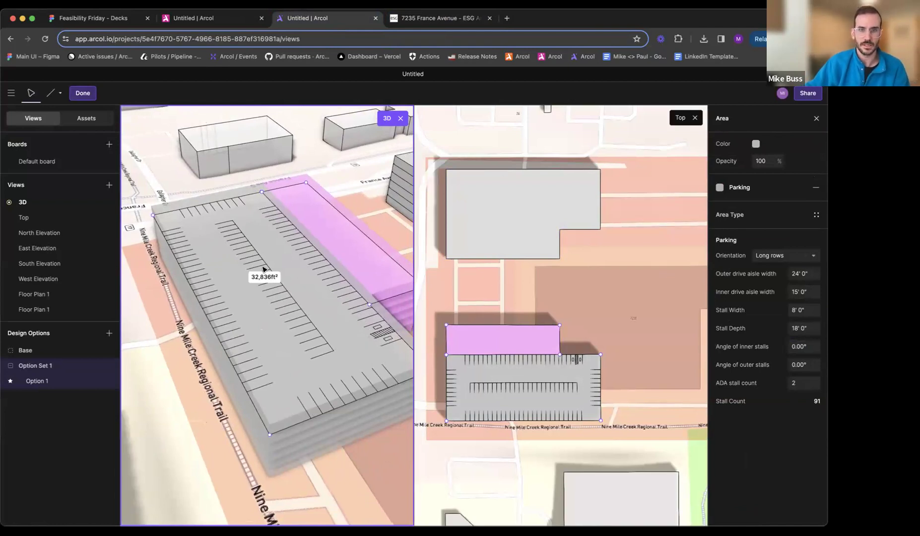
middle_click_drag(288, 341, 305, 330)
key("Escape")
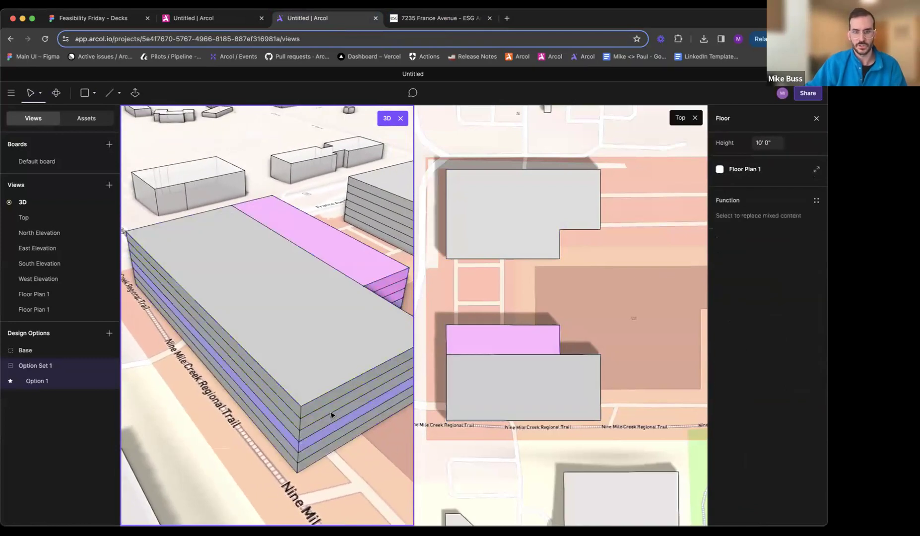
- Open another floor of the south building to check its parking layout, and leave the floor plan
scroll(330, 413, "down", 3)
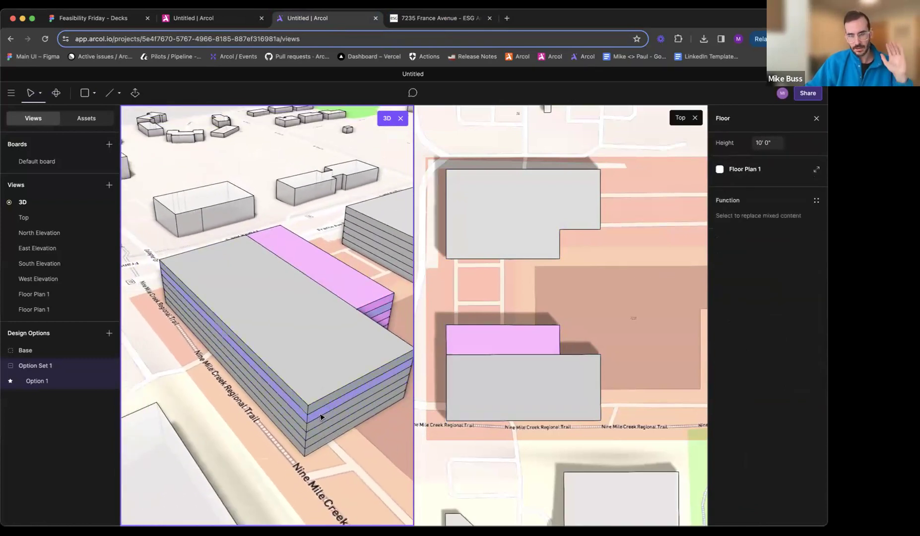
left_click(336, 407)
double_click(329, 405)
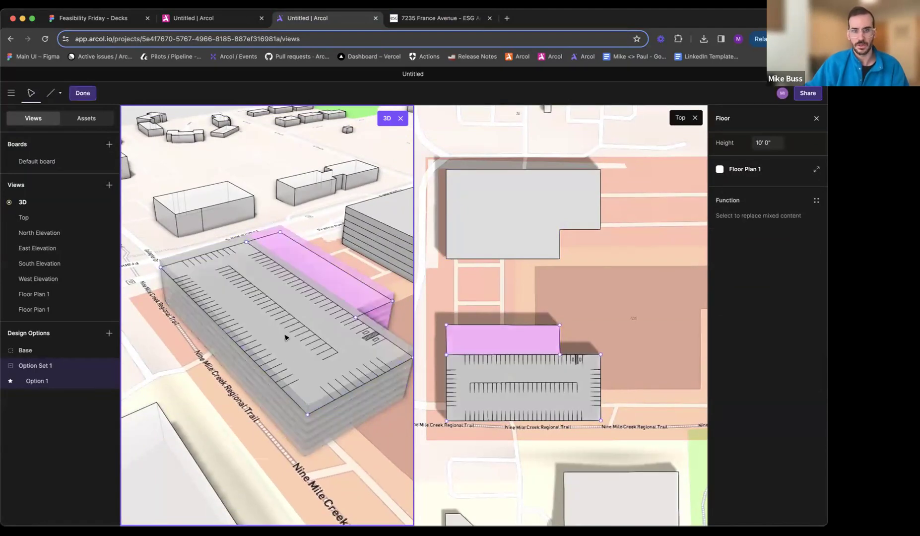
key("Escape")
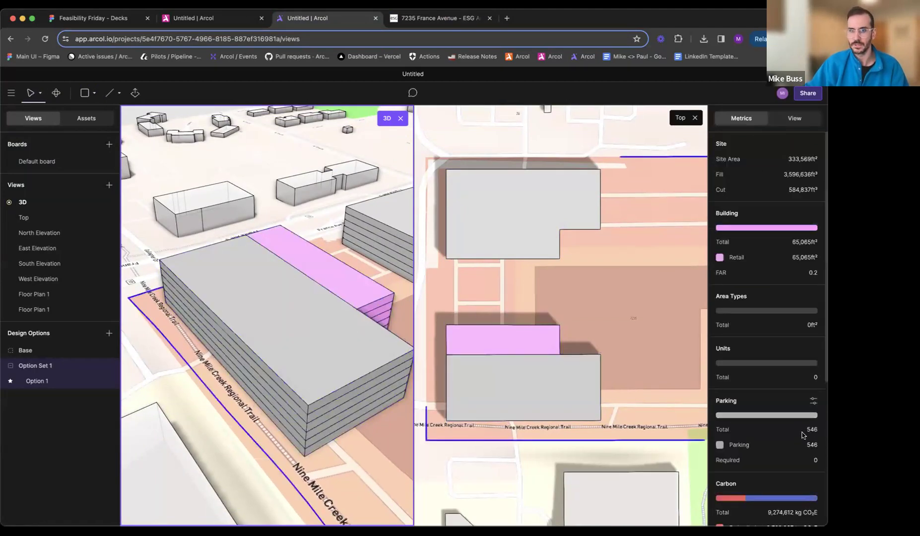
- Split the north building's floor plan with a line from the notch's inner corner to the west edge
middle_click_drag(390, 325, 185, 321)
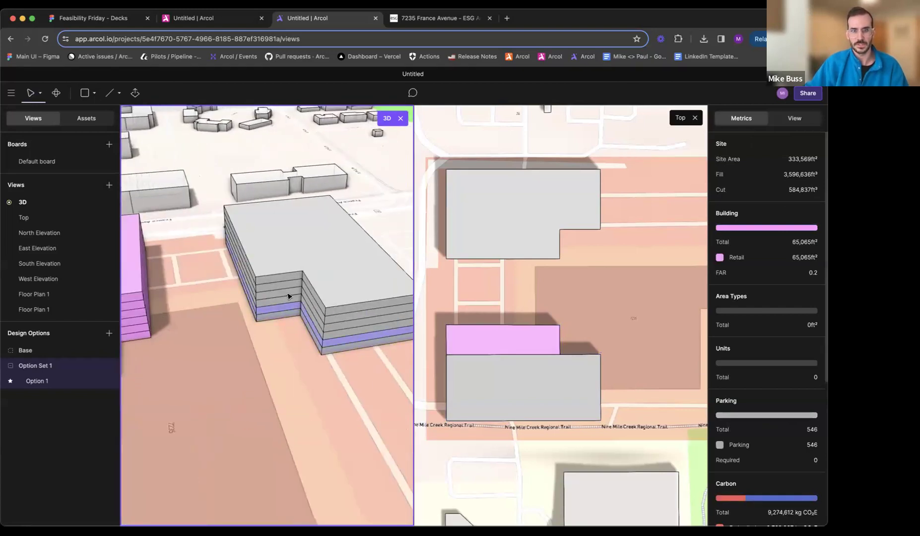
double_click(290, 281)
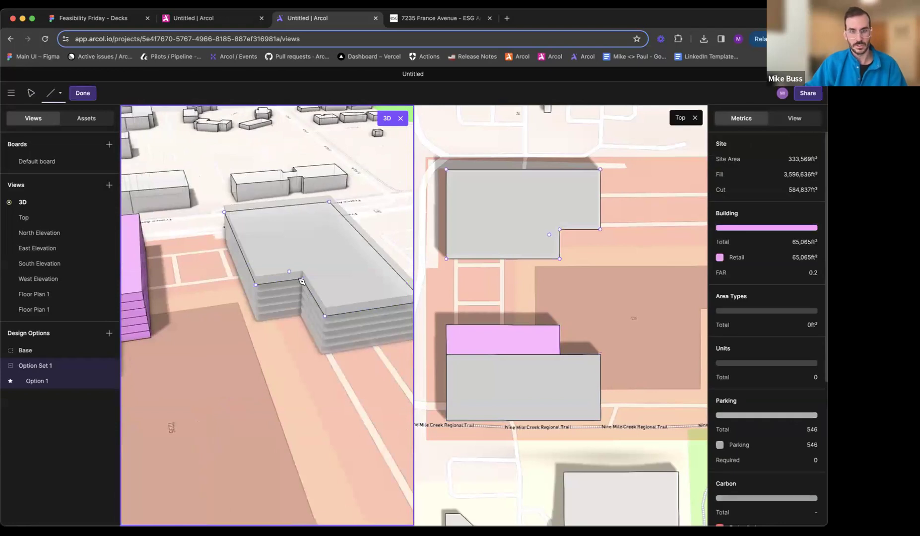
left_click(302, 281)
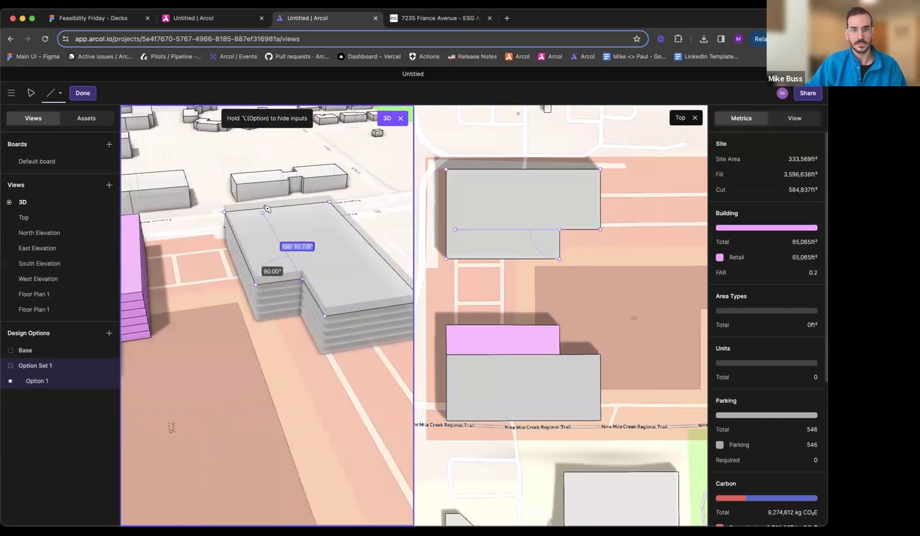
left_click(279, 210)
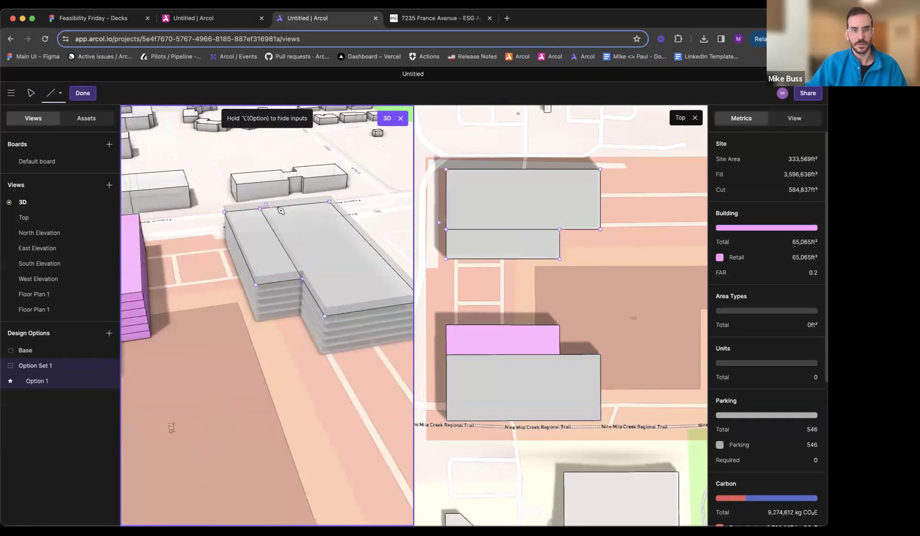
key("Escape")
- Assign Retail to the north building's narrow southern area and Parking to its larger northern area
left_click(258, 237)
left_click(742, 192)
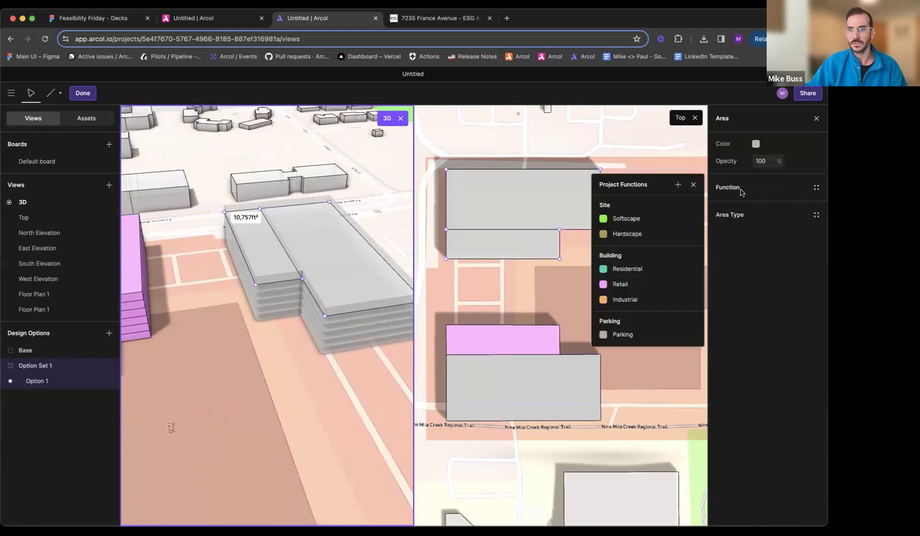
left_click(654, 286)
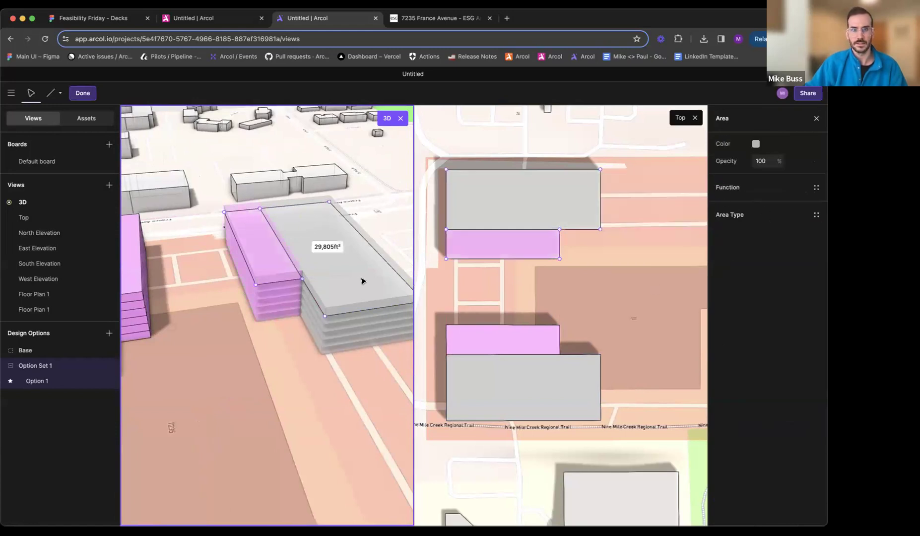
left_click(725, 197)
left_click(636, 332)
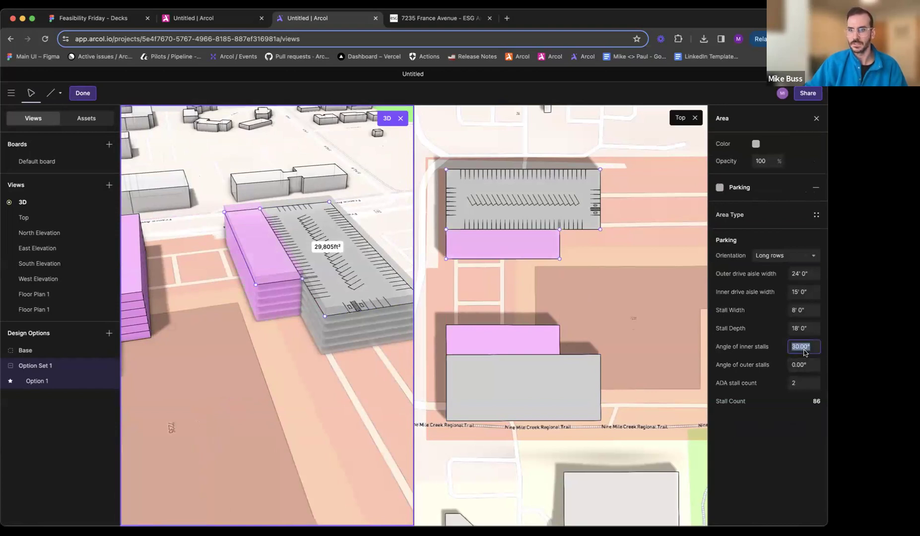
- Set the north building parking area's angle of inner stalls to 0° and leave the floor plan
type("0")
key("Tab")
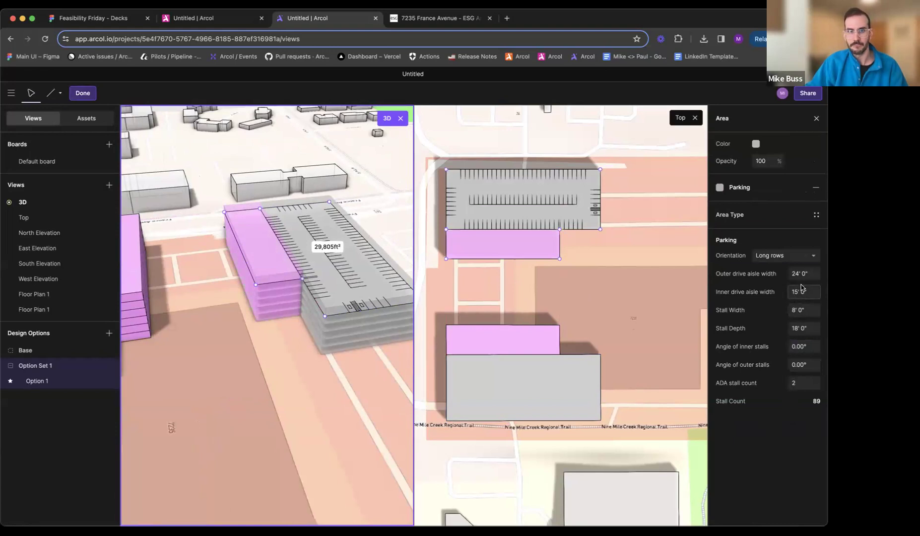
key("Escape")
key("Escape")
key("Escape")
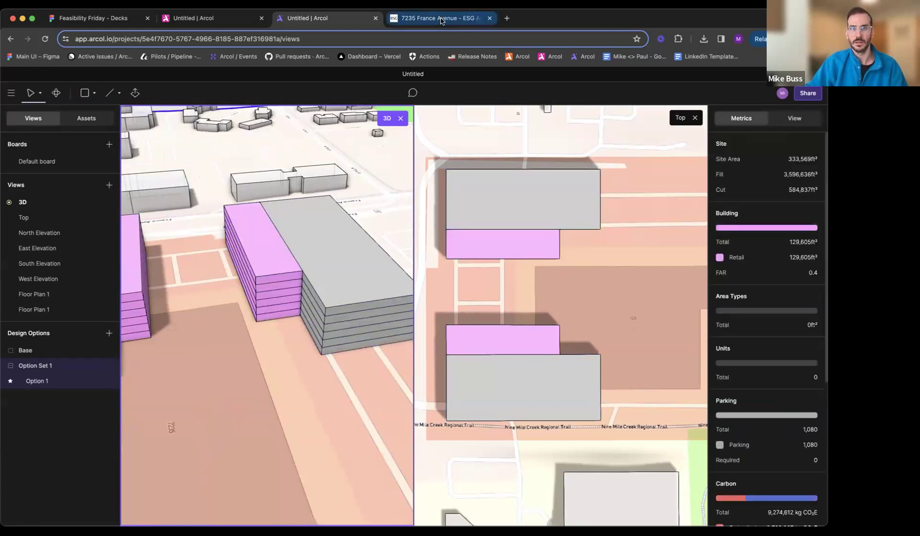
- Check the 7235 France Avenue rendering on the ESG page, and reopen the south building's floor plan in Arcol
left_click(445, 19)
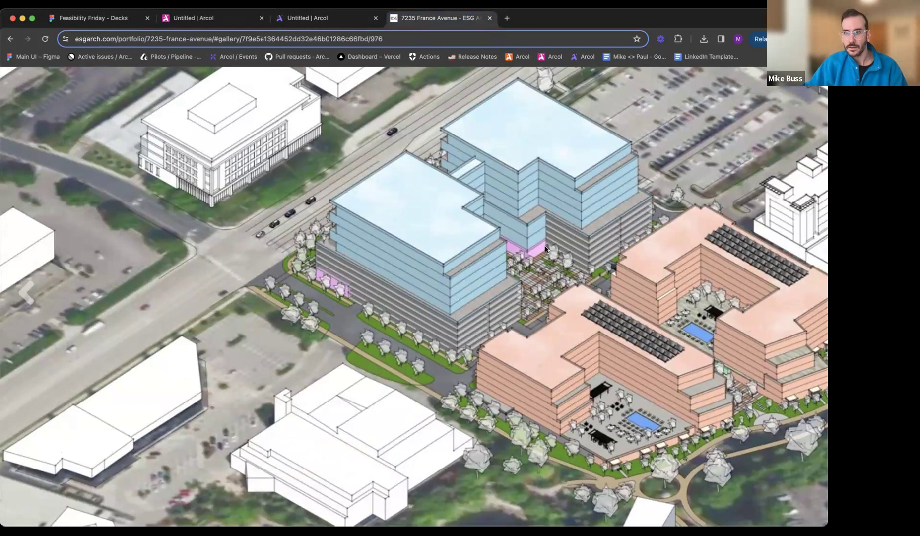
left_click(314, 19)
middle_click_drag(327, 343, 289, 353)
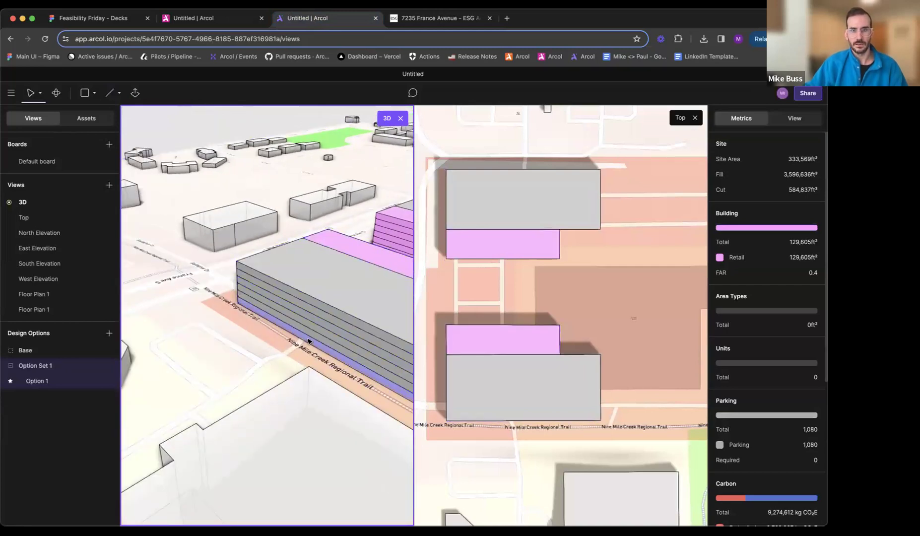
double_click(289, 354)
middle_click_drag(369, 352, 374, 352)
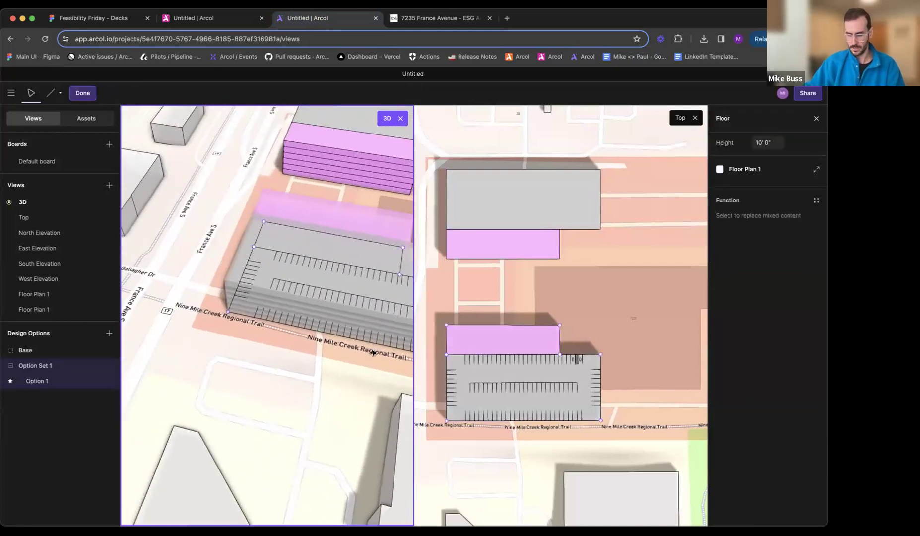
- Split the south building's parking area with a north–south line about 52 ft from the west edge, from the retail boundary to the south edge
key("l")
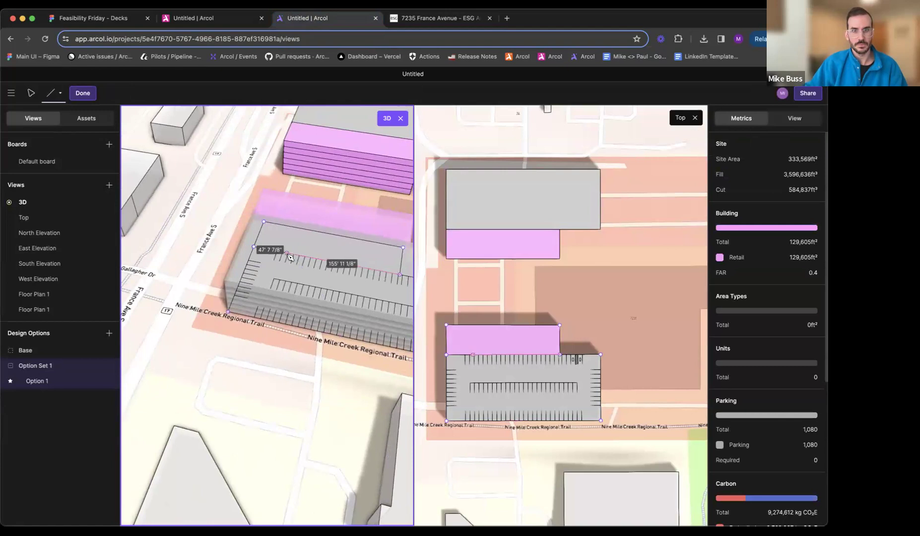
scroll(287, 254, "up", 1)
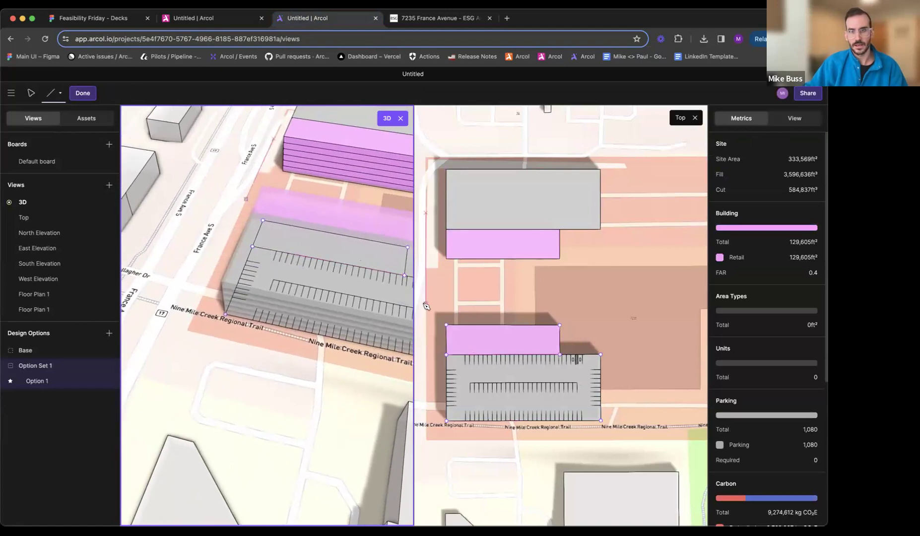
left_click(406, 267)
middle_click_drag(381, 266, 323, 273)
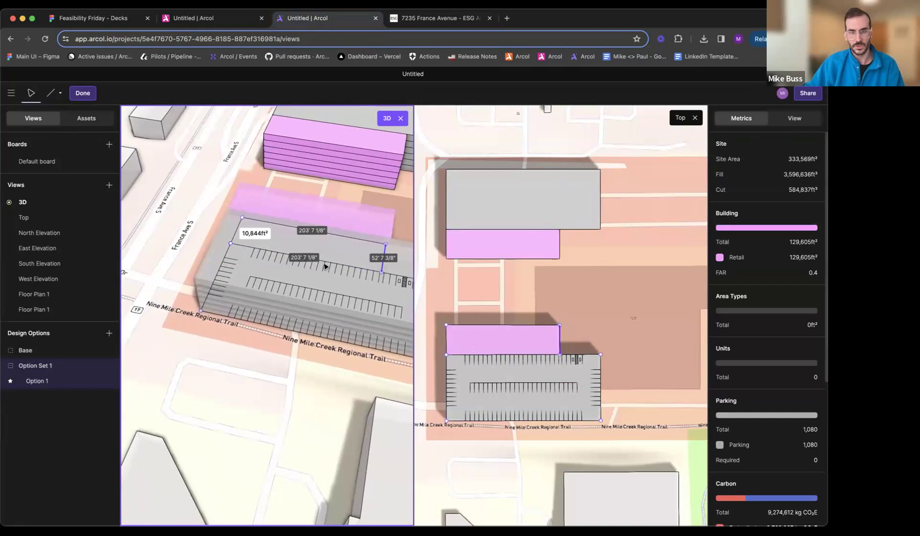
key("l")
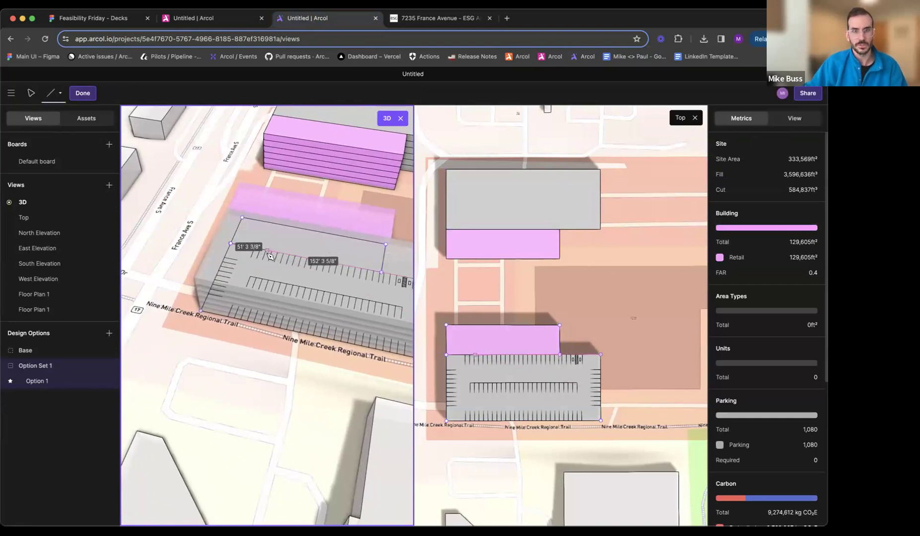
left_click(268, 251)
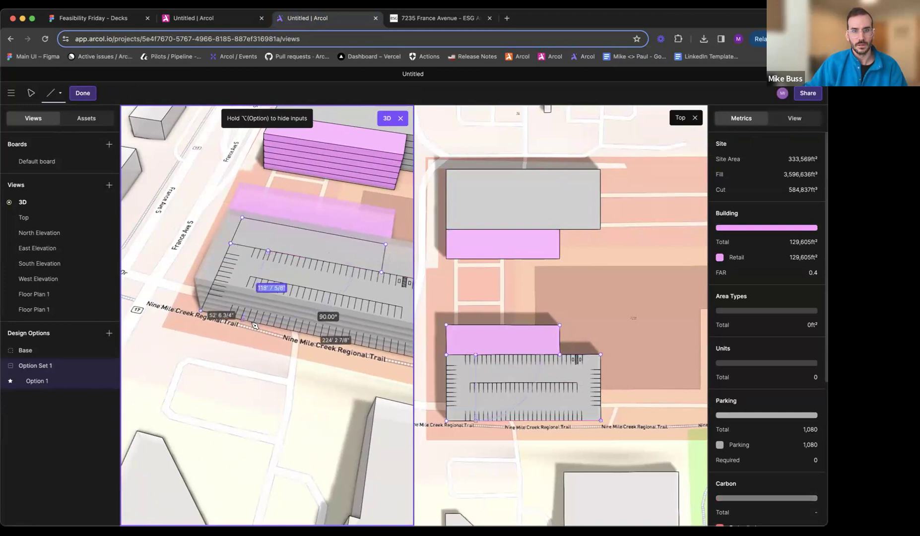
left_click(256, 326)
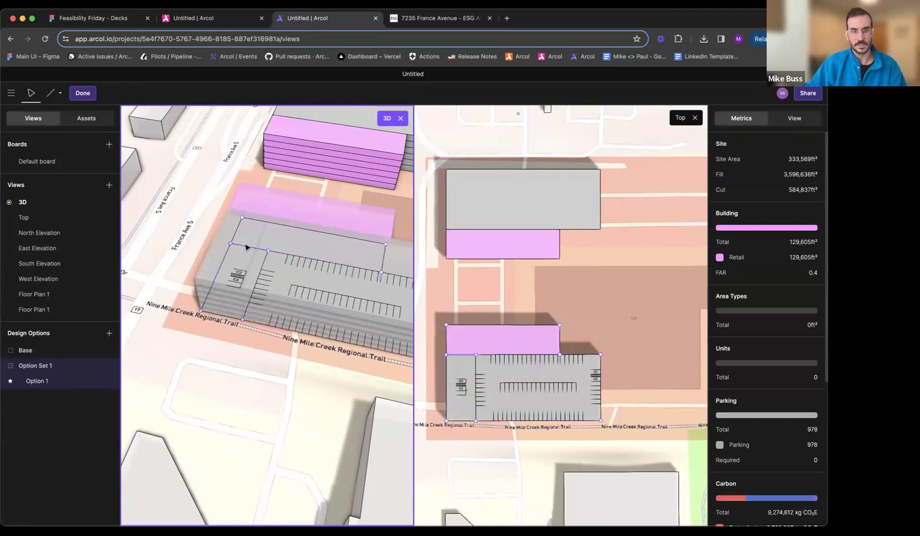
- Delete the edge between the south building's western strip and its retail area to merge them, and leave the floor plan
left_click(248, 247)
key("Delete")
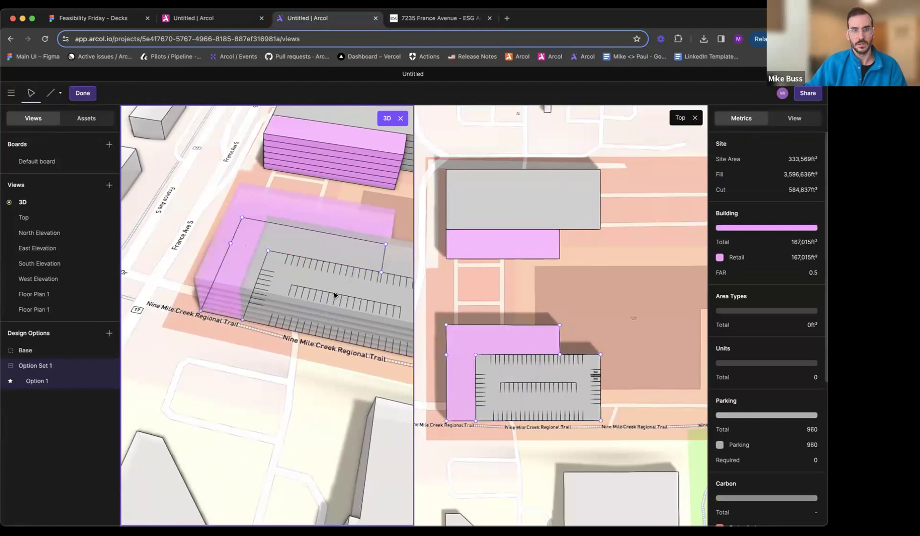
mouse_move(335, 296)
middle_mouse_down()
mouse_move(301, 287)
mouse_move(320, 284)
middle_mouse_up()
key("Escape")
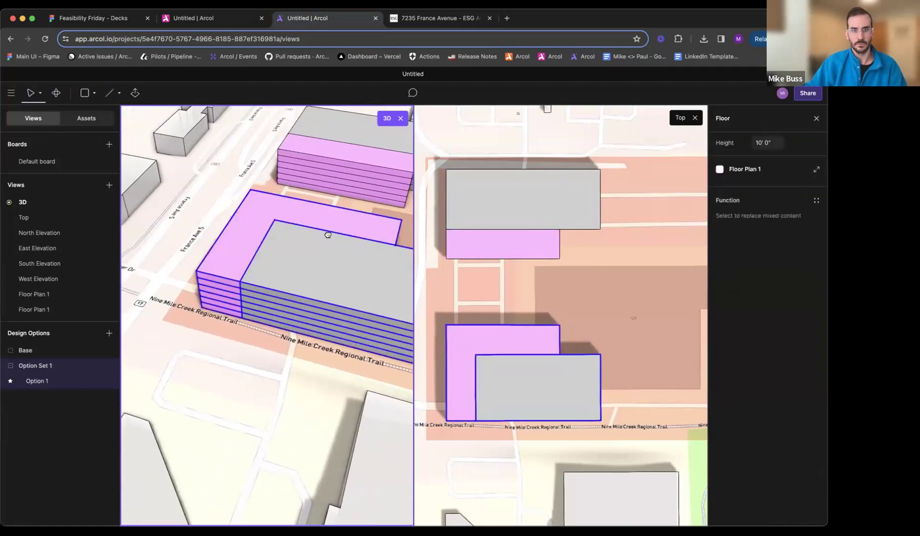
- Open the north building's floor plan and split its parking area with a line about 54 ft from the west edge, up to the north edge
middle_click_drag(332, 238, 210, 335)
left_click(265, 312)
double_click(276, 281)
middle_click_drag(248, 282, 297, 292)
mouse_move(198, 290)
middle_mouse_down()
mouse_move(318, 281)
mouse_move(267, 262)
mouse_move(304, 276)
middle_mouse_up()
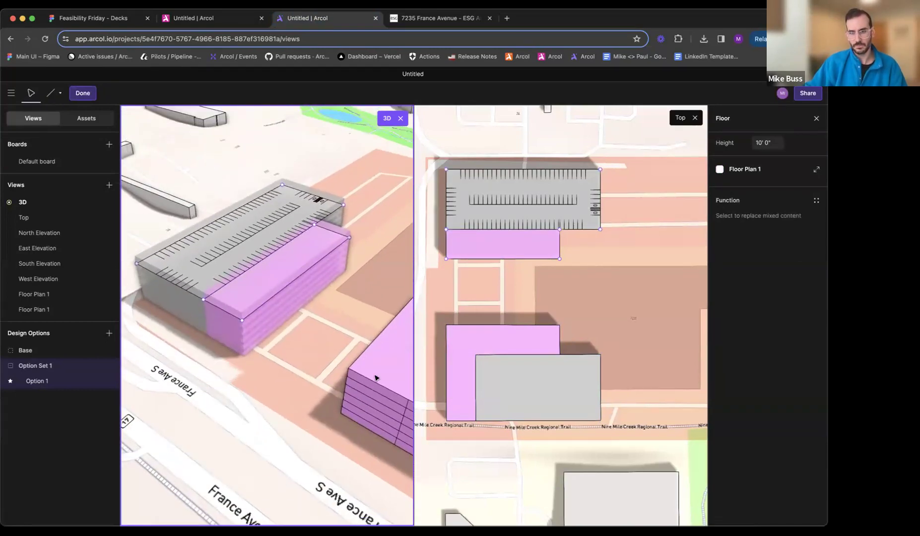
middle_click_drag(286, 344, 307, 365)
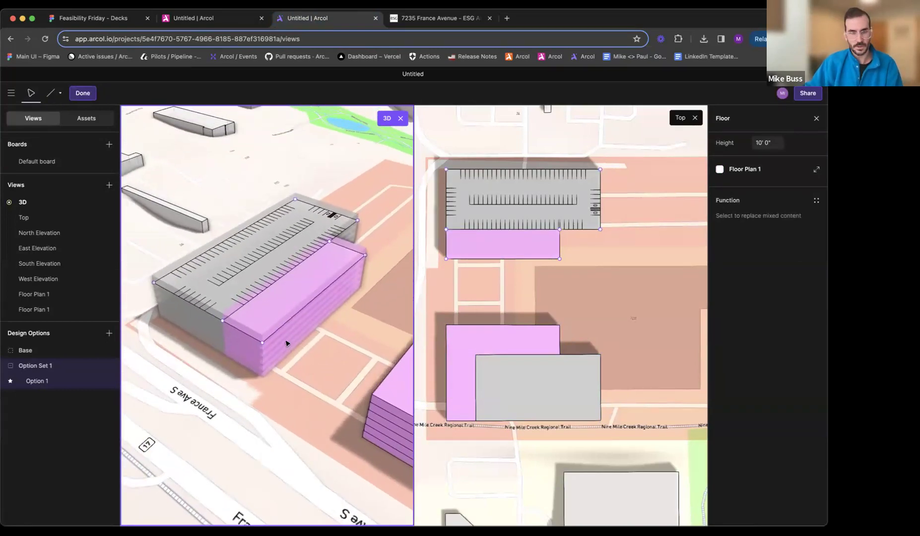
key("l")
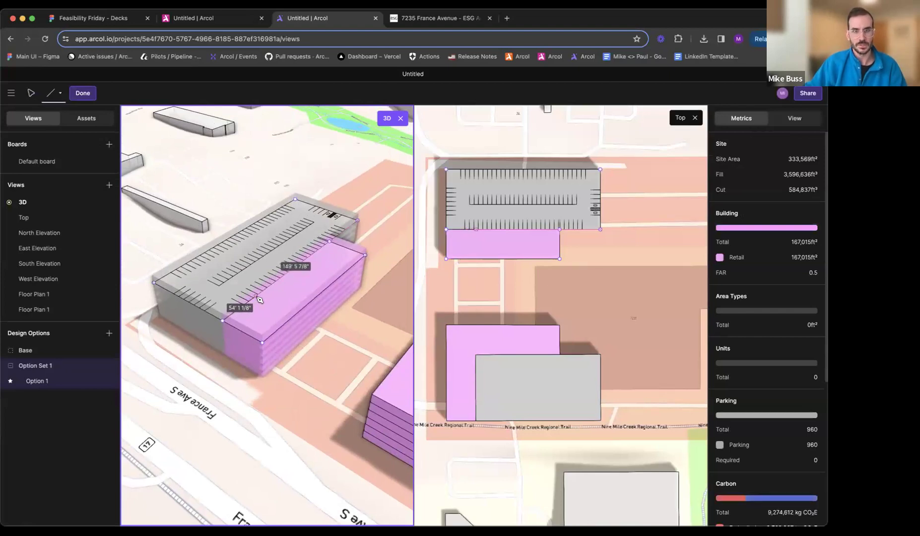
left_click(255, 297)
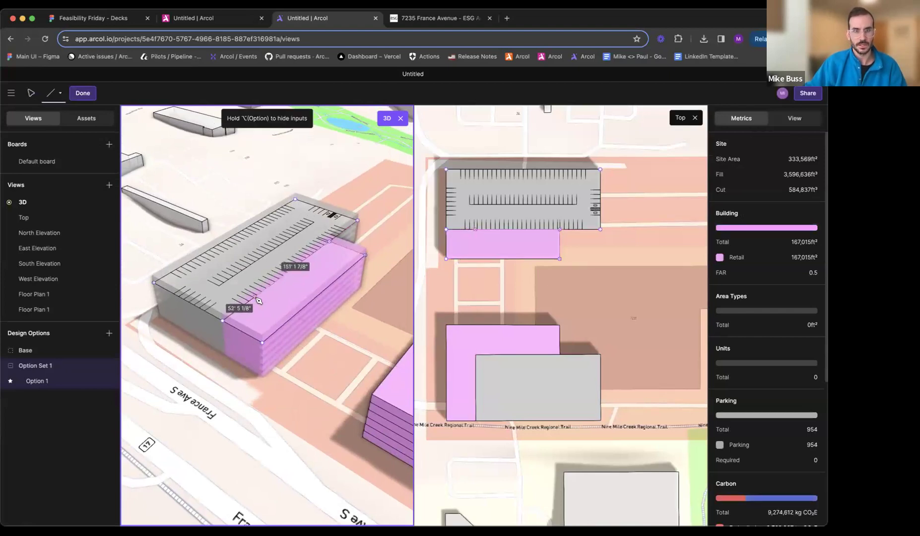
left_click(196, 258)
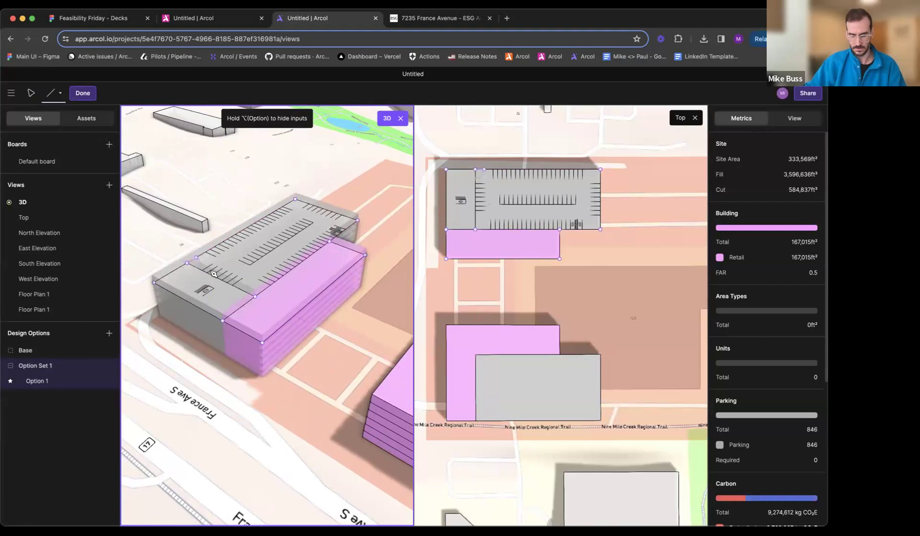
- Delete the edge between the north building's western strip and southern area, assign Retail to the merged L-shaped area, and leave the floor plan
key("Escape")
left_click(244, 305)
key("Delete")
left_click(265, 314)
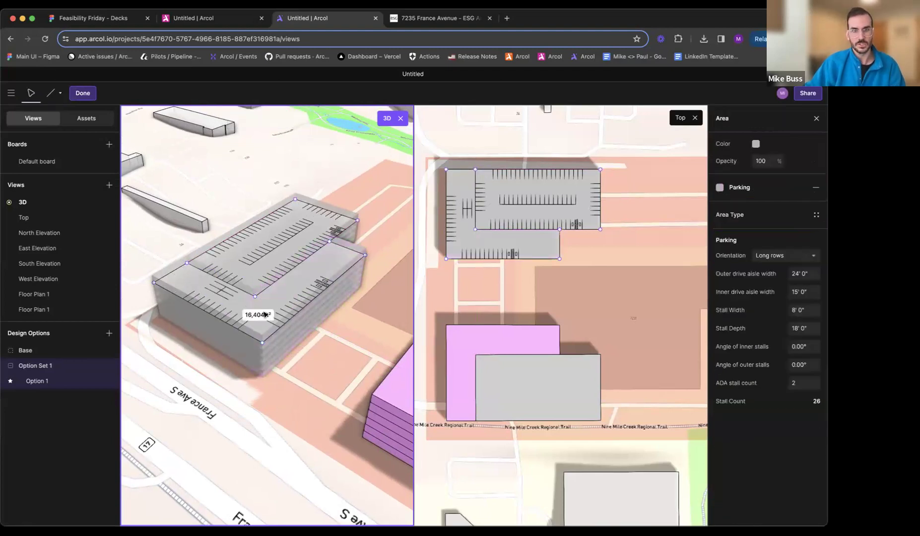
left_click(739, 189)
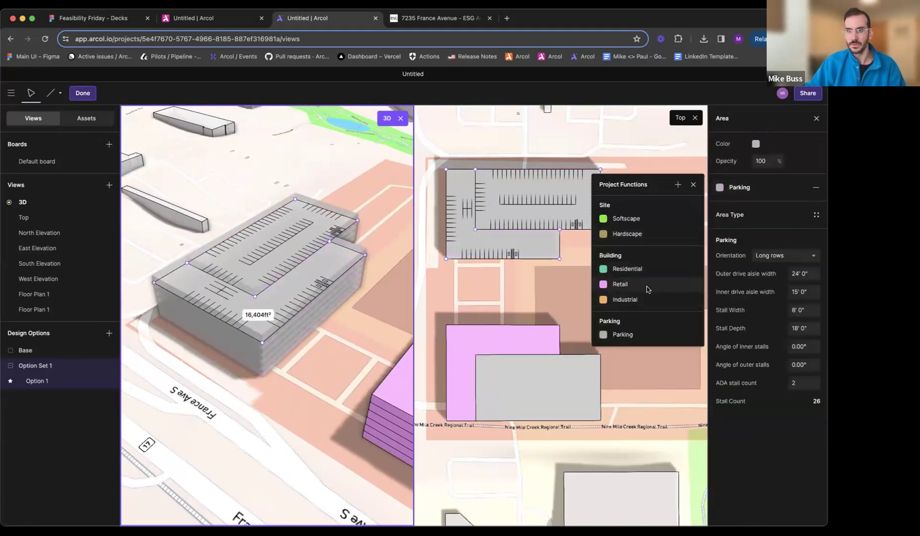
left_click(649, 287)
key("Escape")
key("Escape")
- Delete the extra vertex on the south building's west edge and redraw the edge as one line between the northwest and southwest corners
middle_click_drag(319, 331, 348, 380)
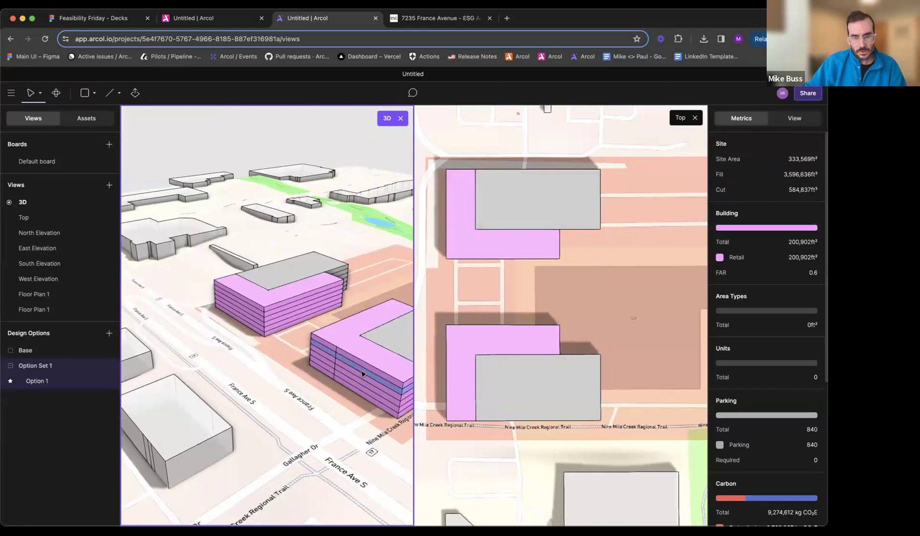
double_click(349, 381)
scroll(314, 370, "up", 3)
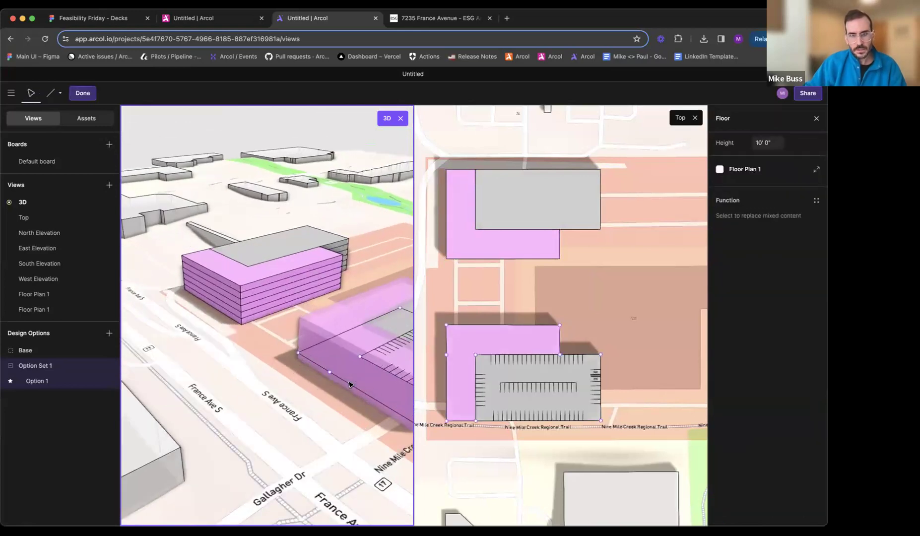
middle_click_drag(314, 370, 241, 363)
left_click(247, 360)
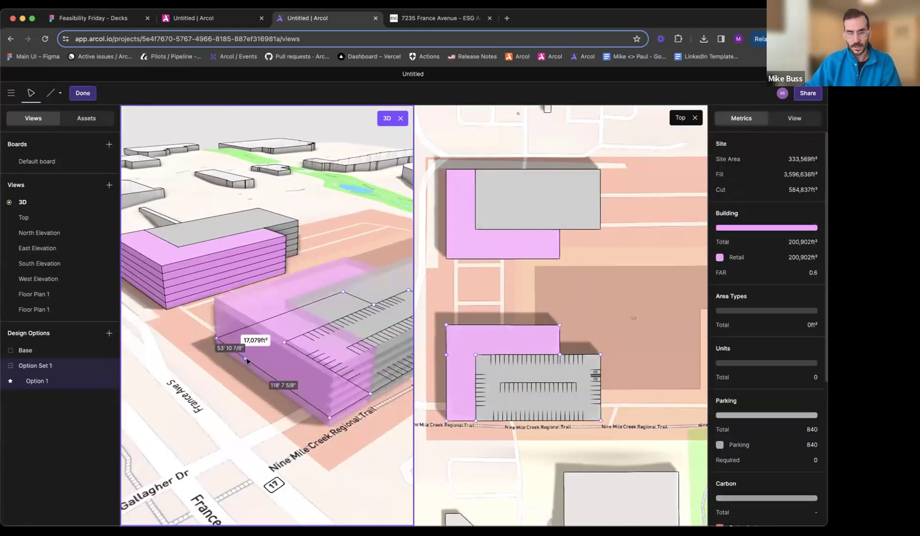
key("Delete")
key("l")
left_click(219, 338)
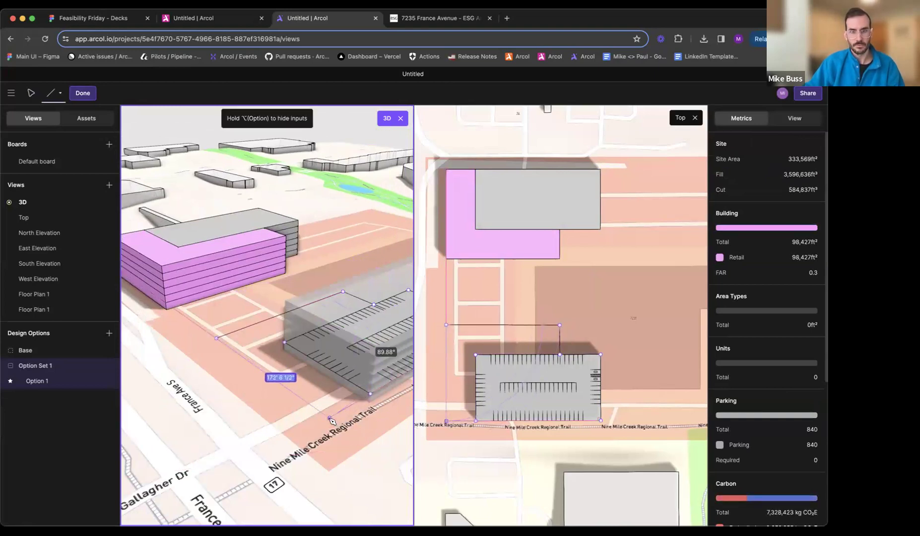
left_click(330, 418)
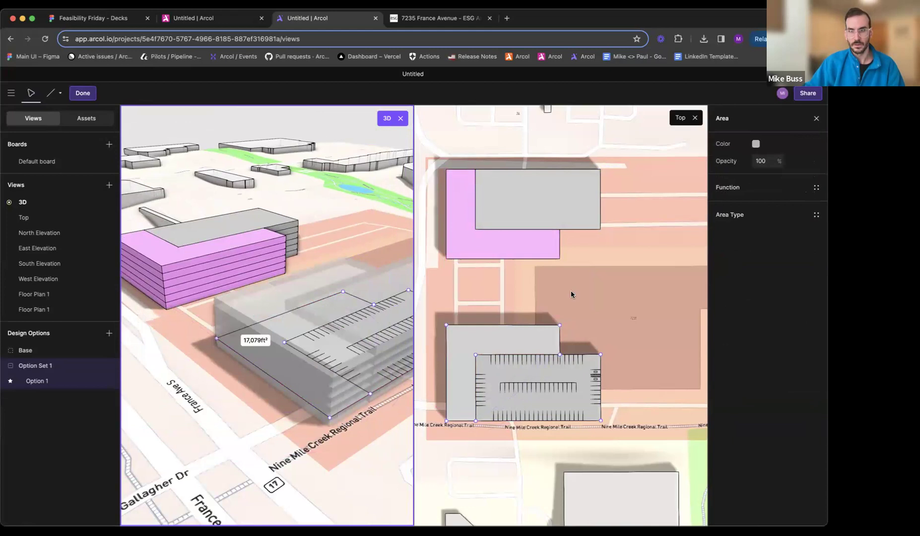
- Assign Retail to the south building's redrawn L-shaped area and leave the floor plan
left_click(741, 196)
left_click(649, 284)
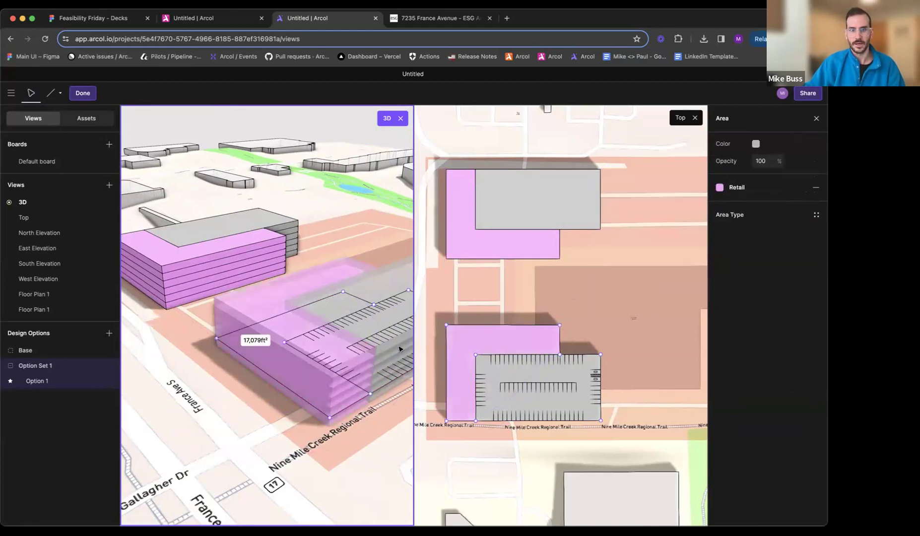
key("Escape")
- Compare the retail and parking layout of both office bases with the reference rendering on the ESG page
scroll(278, 372, "down", 4)
middle_click_drag(309, 388, 234, 403)
left_click(437, 18)
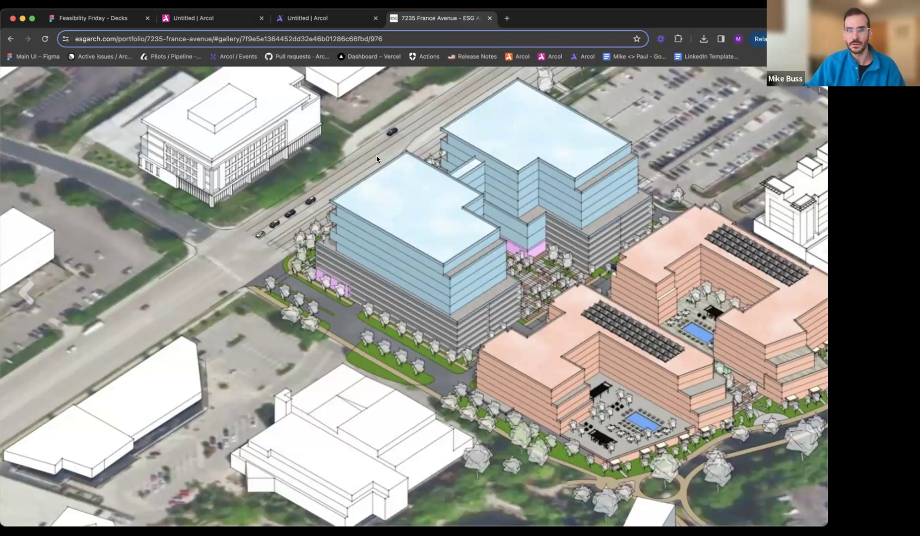
left_click(313, 20)
middle_click_drag(308, 342, 213, 358)
scroll(324, 294, "up", 4)
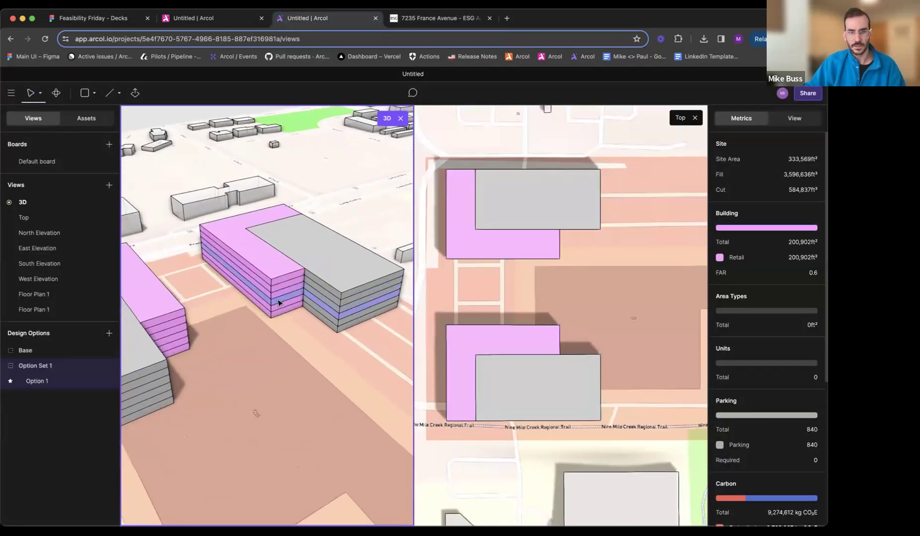
left_click(283, 301)
left_click(392, 234)
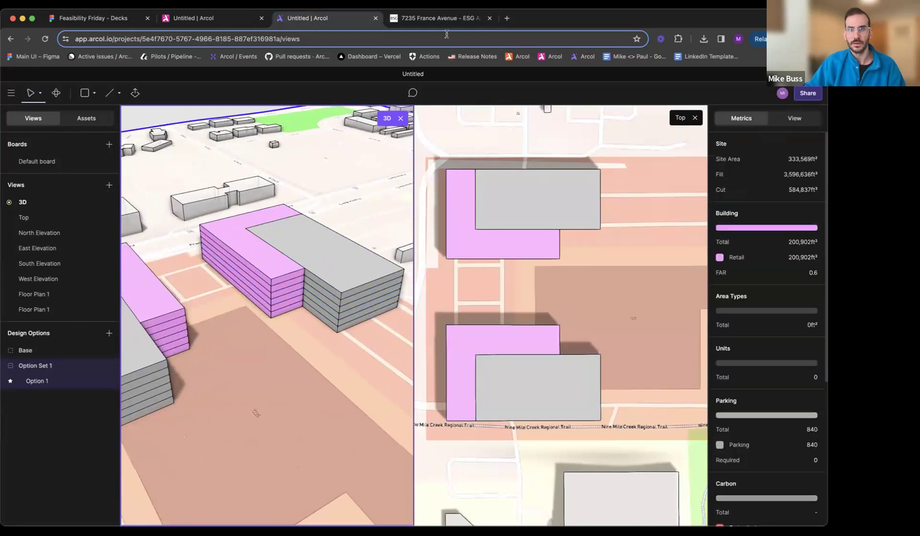
left_click(439, 19)
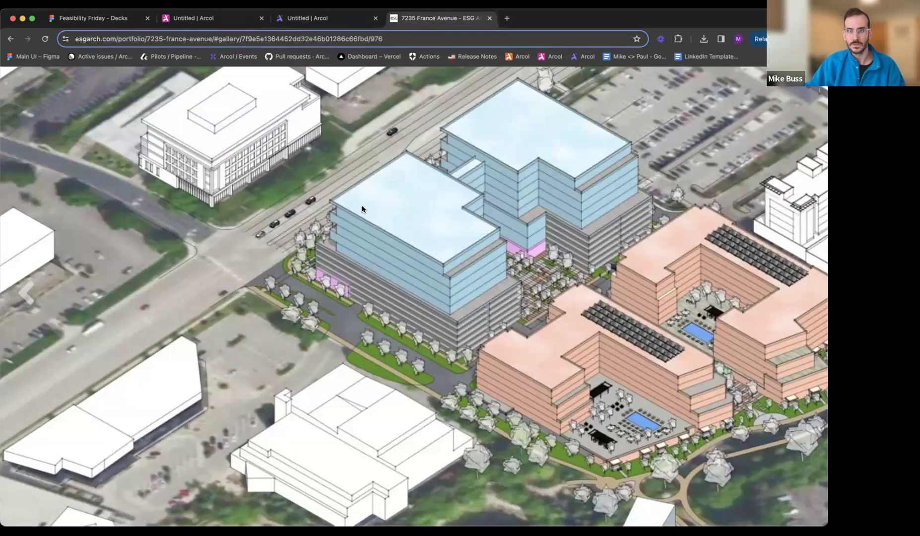
left_click(308, 18)
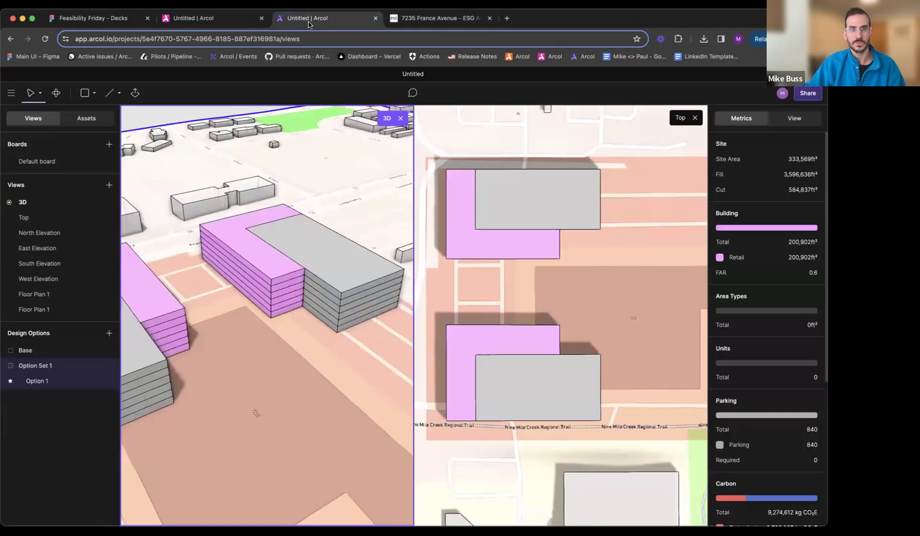
- Create a new floor plan for one of the north building's floors, separate from Floor Plan 1
left_click(284, 300)
left_click(747, 169)
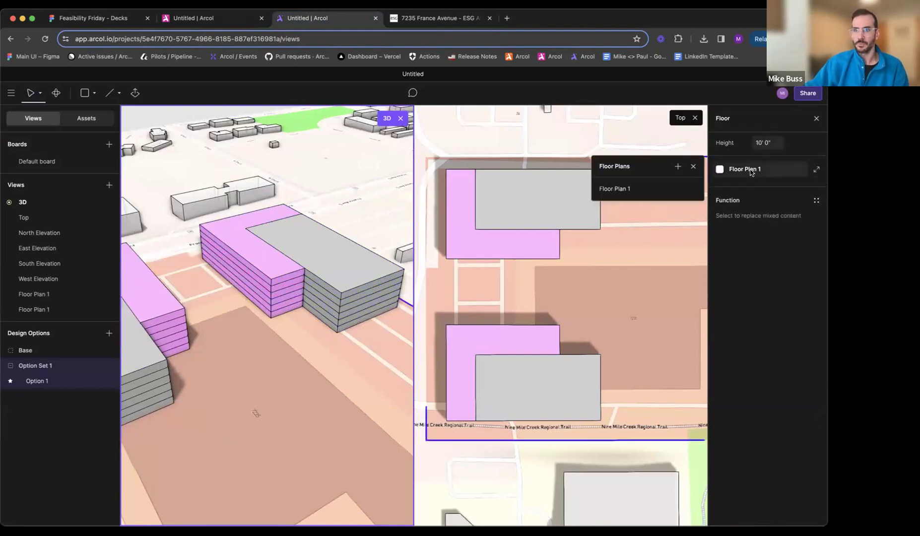
left_click(678, 167)
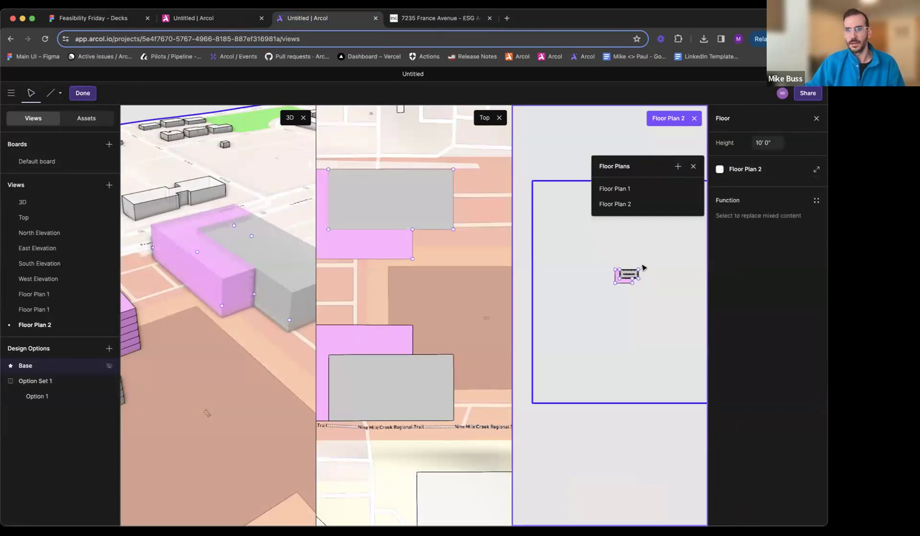
- Split the L-shaped retail area in Floor Plan 2 with a line about 52 ft long from its inner corner to the west edge
scroll(644, 268, "down", 6)
middle_click_drag(600, 279, 654, 236)
scroll(606, 274, "up", 3)
scroll(605, 274, "up", 2)
key("l")
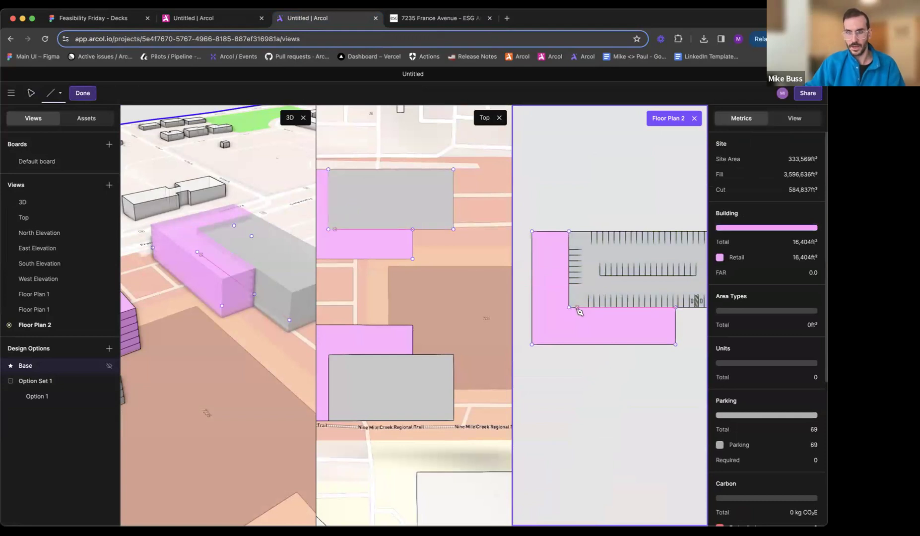
left_click(569, 308)
left_click(533, 308)
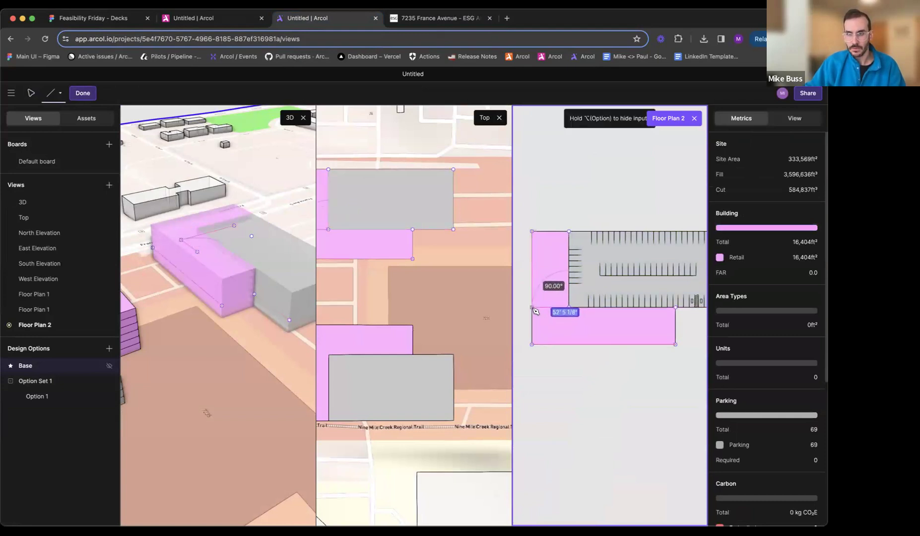
- Remove the line between the west retail strip and the parking area in Floor Plan 2, and leave the floor plan
key("Escape")
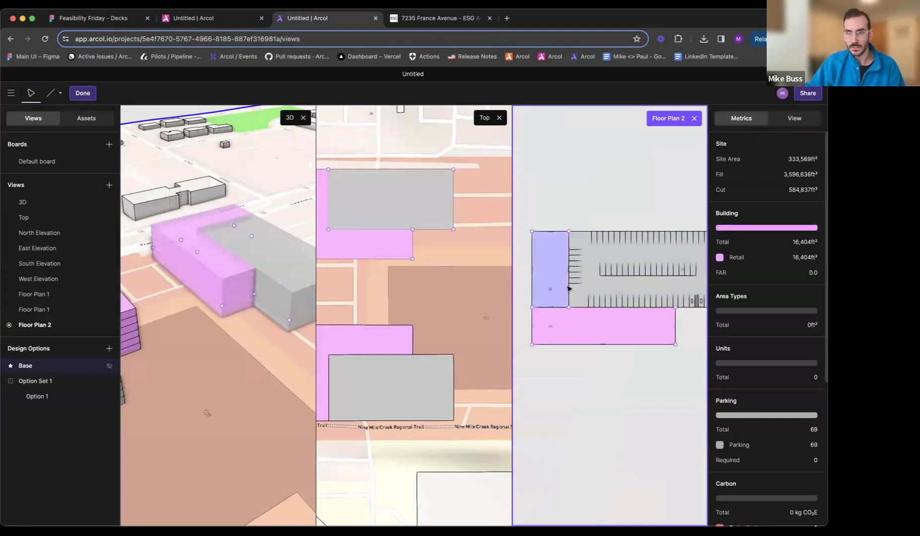
left_click(587, 329)
left_click(778, 185)
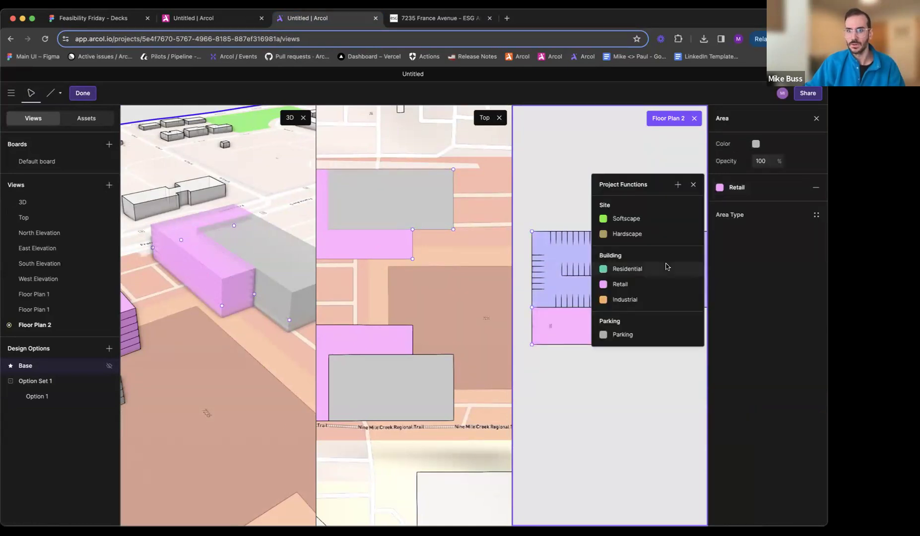
key("Escape")
key("Escape")
- Create a new building function named Office
left_click(814, 213)
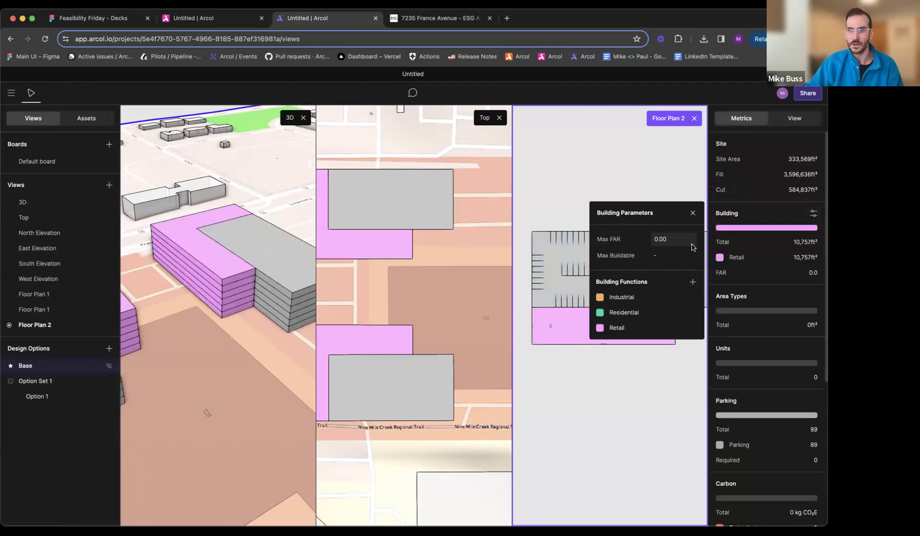
left_click(692, 282)
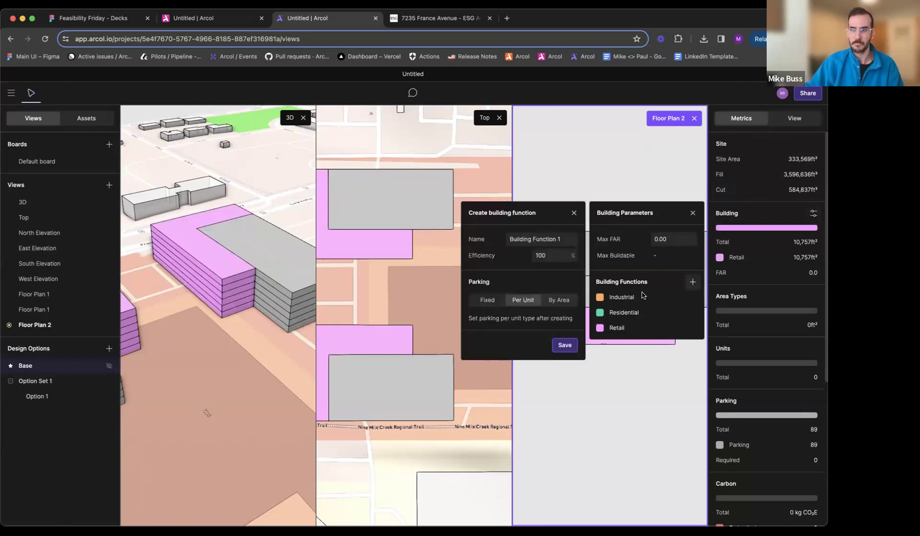
triple_click(550, 240)
type("Office")
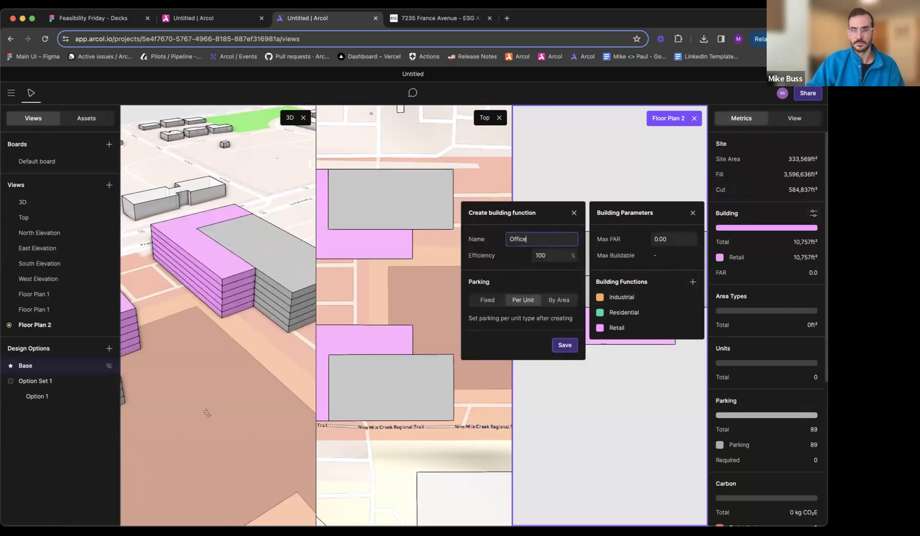
left_click(567, 344)
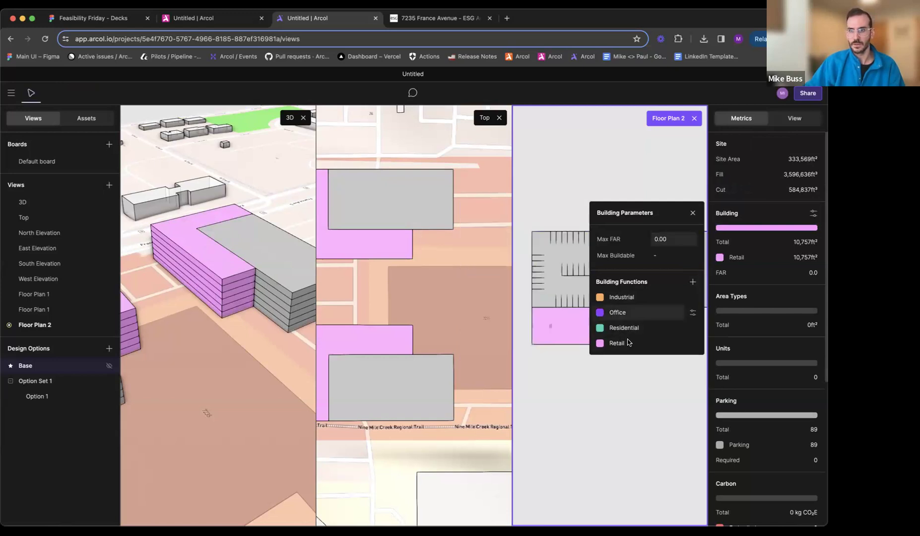
- Try recolouring the Retail function light blue to match the office volumes in the reference rendering
left_click(438, 20)
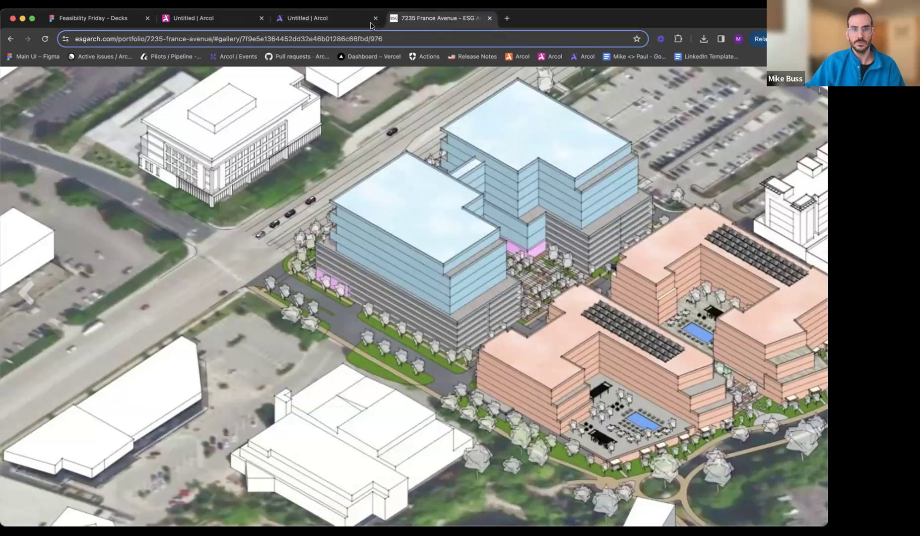
left_click(341, 20)
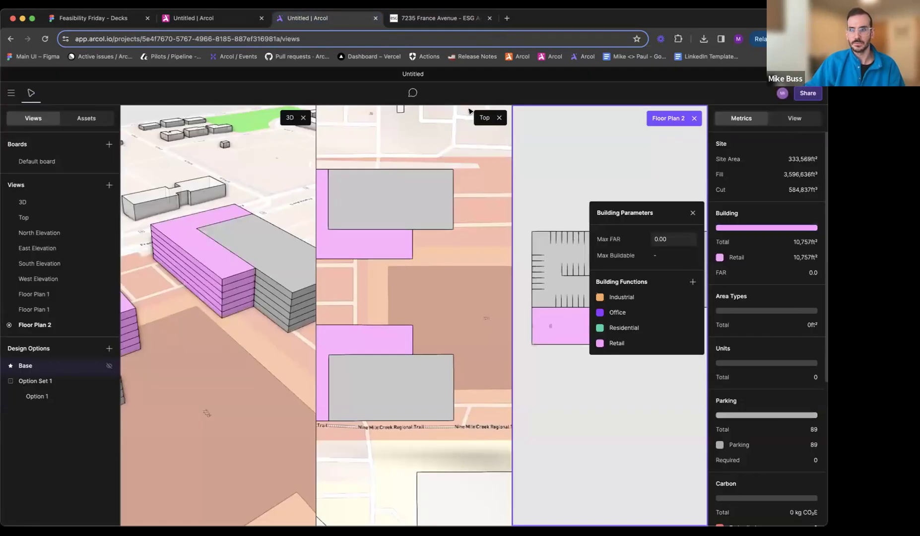
left_click(601, 344)
left_click(662, 424)
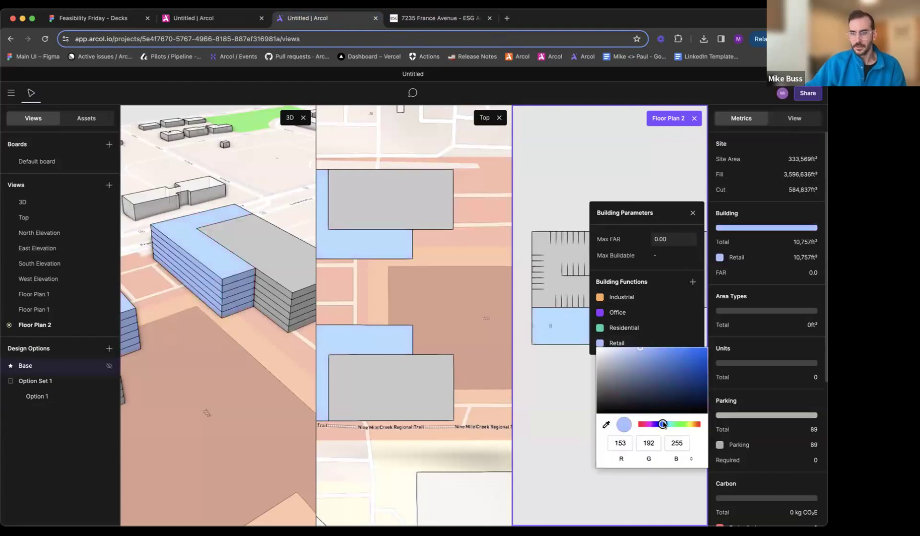
mouse_move(636, 355)
left_mouse_down()
mouse_move(620, 337)
mouse_move(629, 339)
left_mouse_up()
left_click(669, 424)
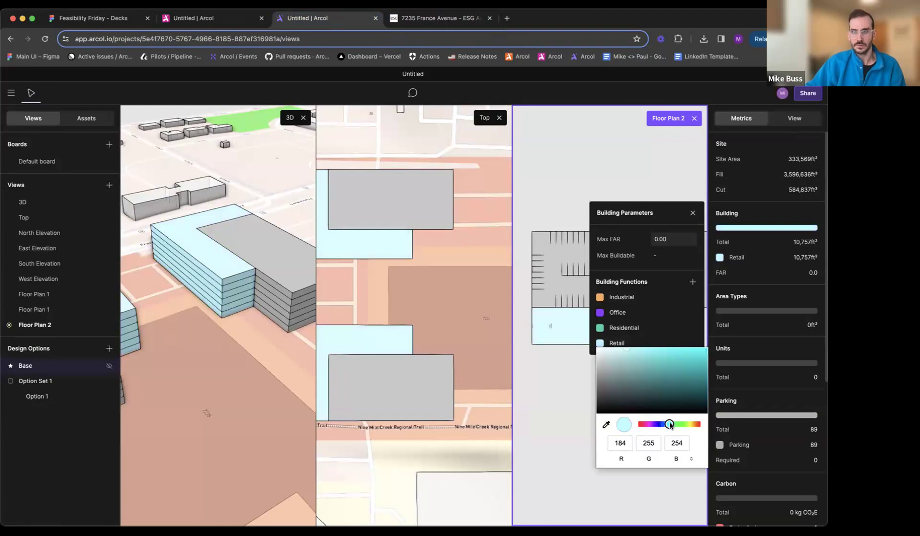
left_click_drag(669, 425, 666, 425)
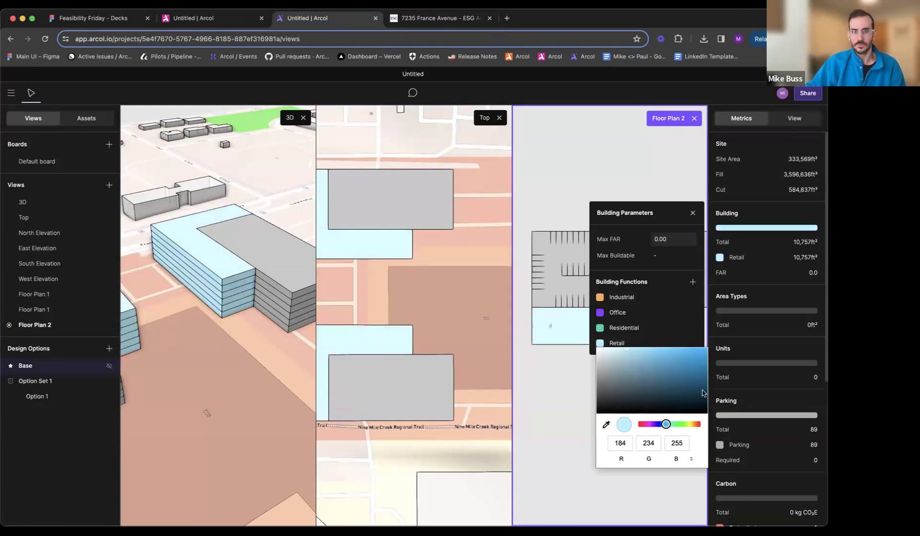
key("Escape")
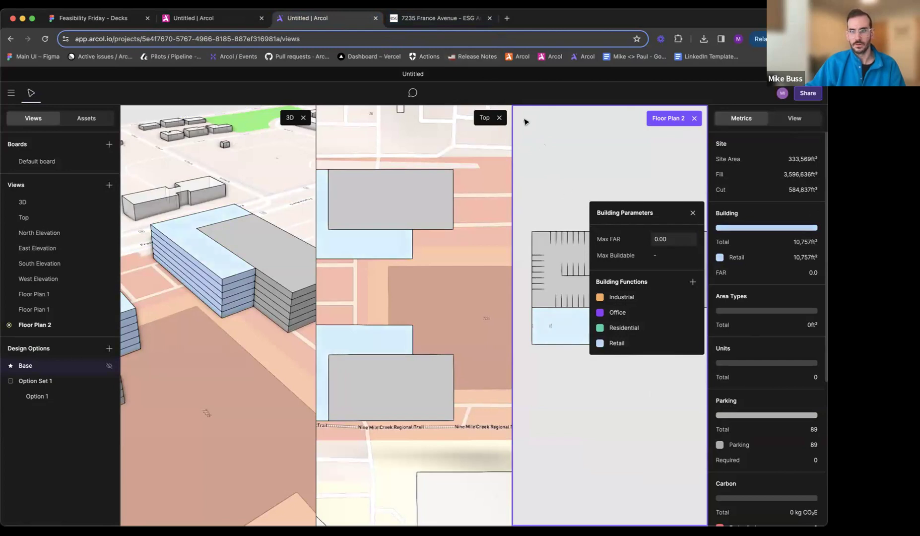
- Undo the Retail function's colour changes after rechecking the reference rendering, keeping the Office function
left_click(461, 19)
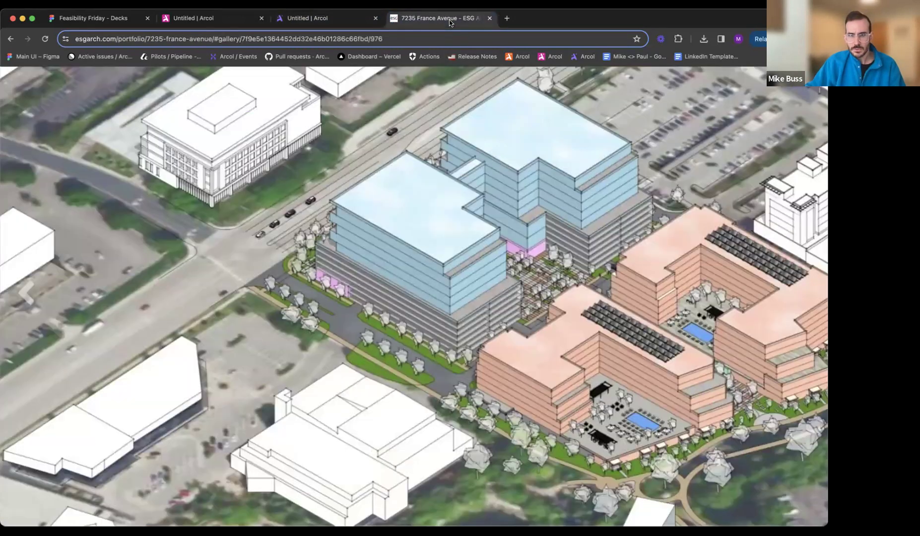
left_click(347, 19)
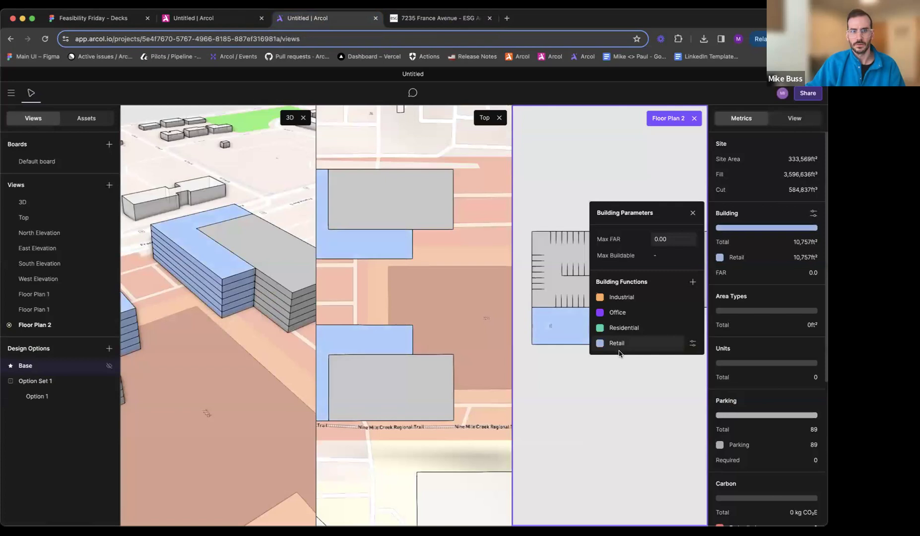
key("super+z")
key("super+z")
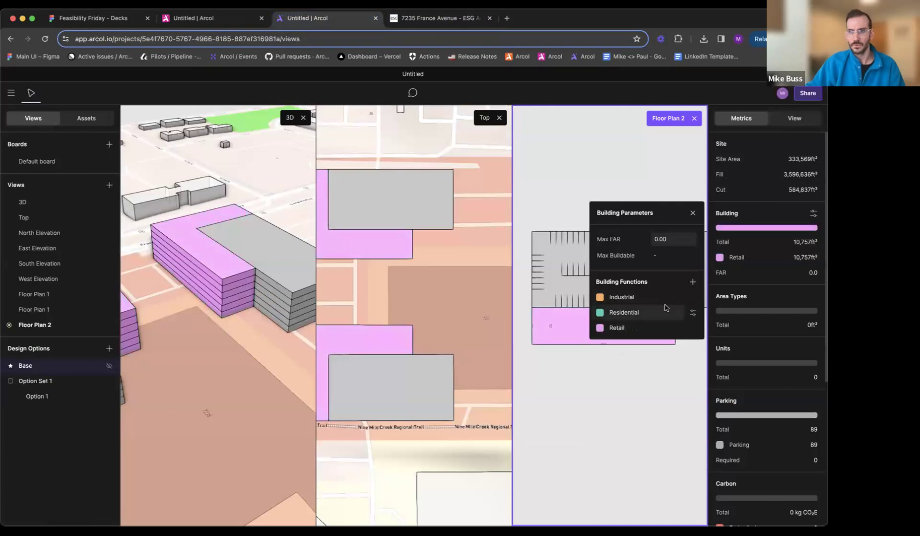
key("super+shift+z")
- Set the Office function's colour to light blue, RGB 158, 244, 255, and close the building parameters
left_click(600, 313)
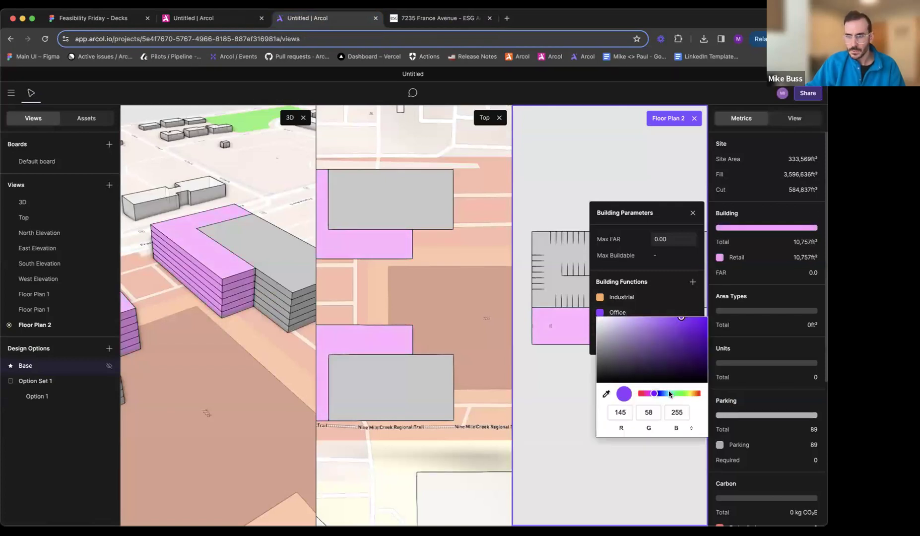
left_click(668, 394)
left_click(659, 325)
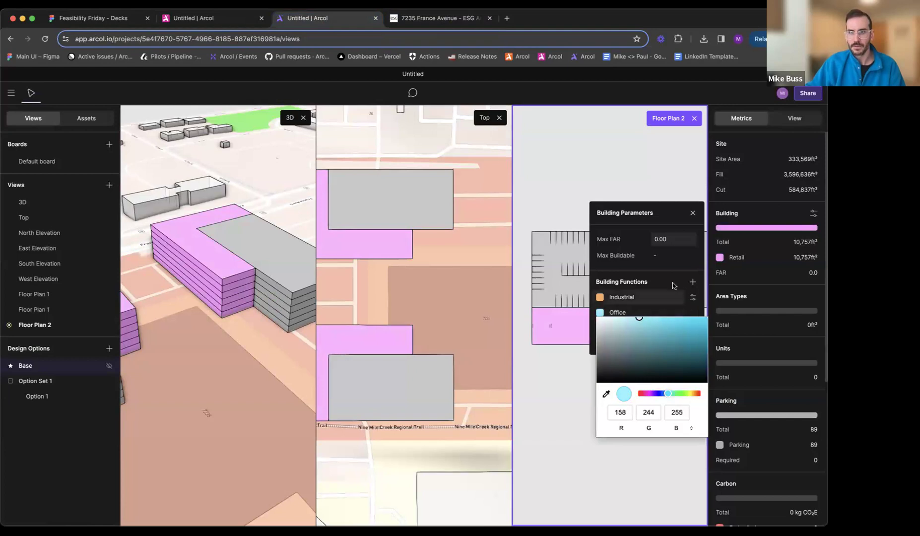
left_click(699, 217)
left_click(693, 213)
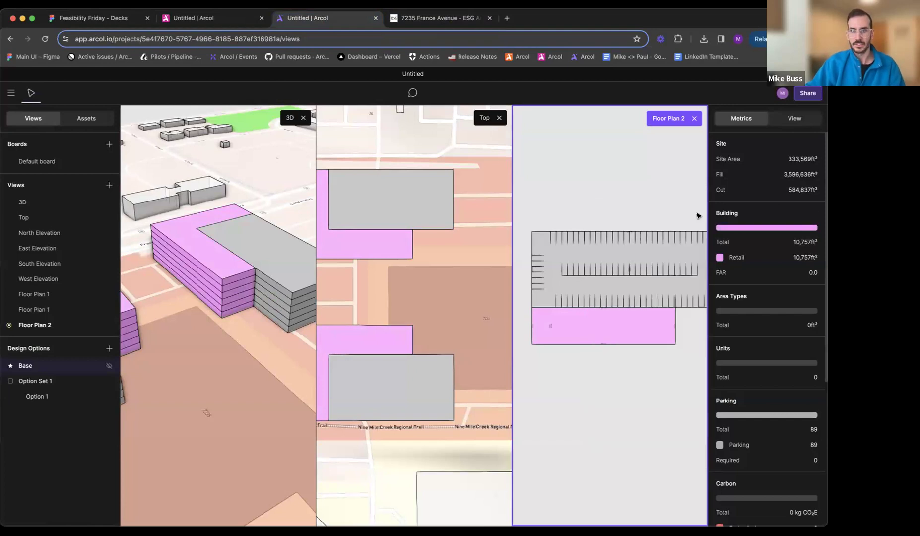
- Assign Office to the rectangular retail area in the north building's Floor Plan 2 and close that plan view
double_click(571, 320)
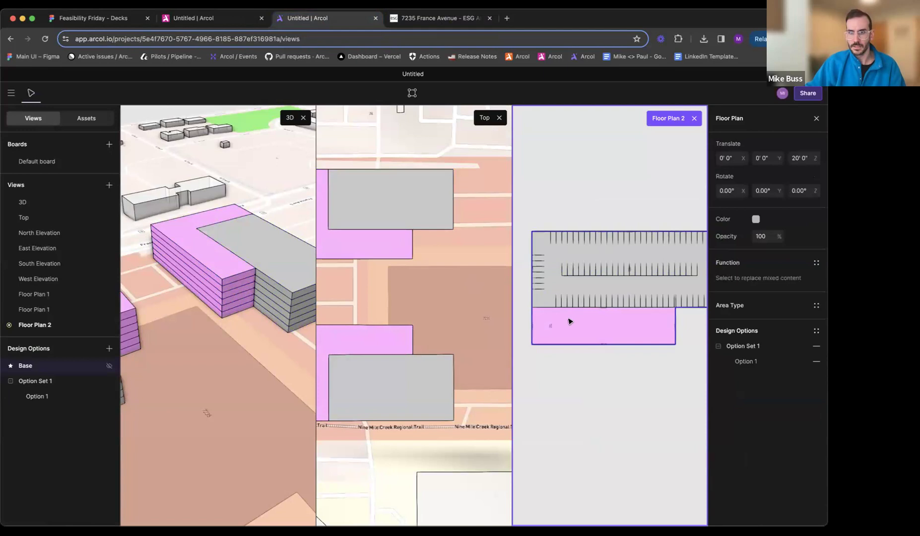
left_click(729, 190)
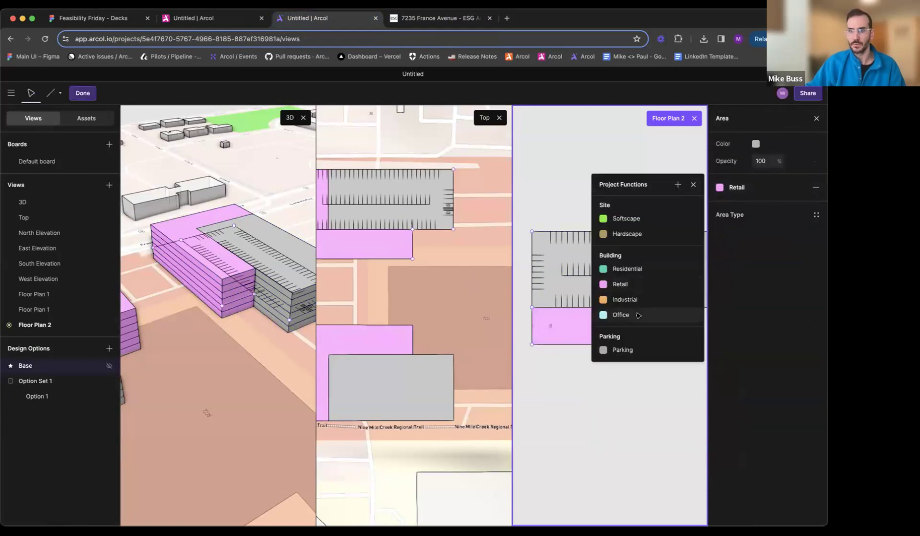
left_click(635, 315)
left_click(631, 194)
left_click(695, 118)
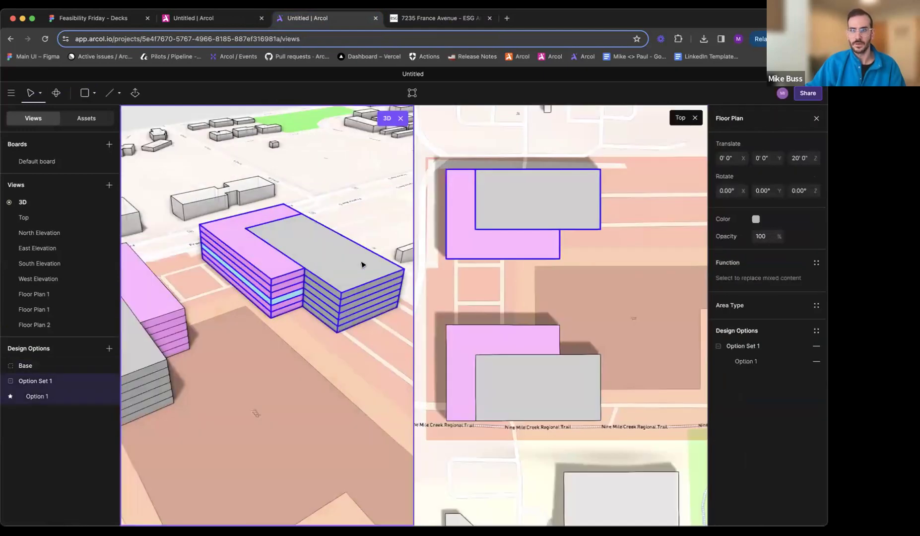
- Apply Floor Plan 2 to the north building's top three floors, above the existing office floor
middle_click_drag(282, 303, 323, 297)
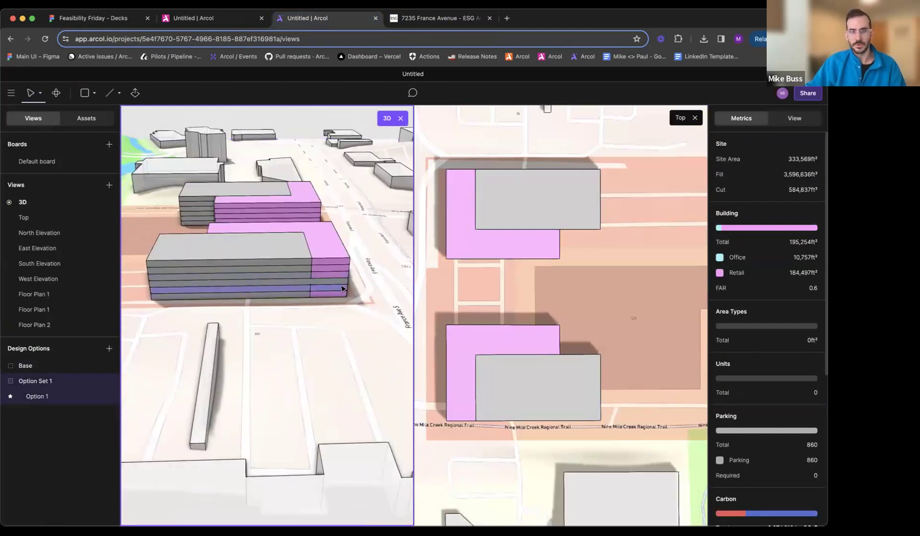
middle_click_drag(255, 281, 281, 300)
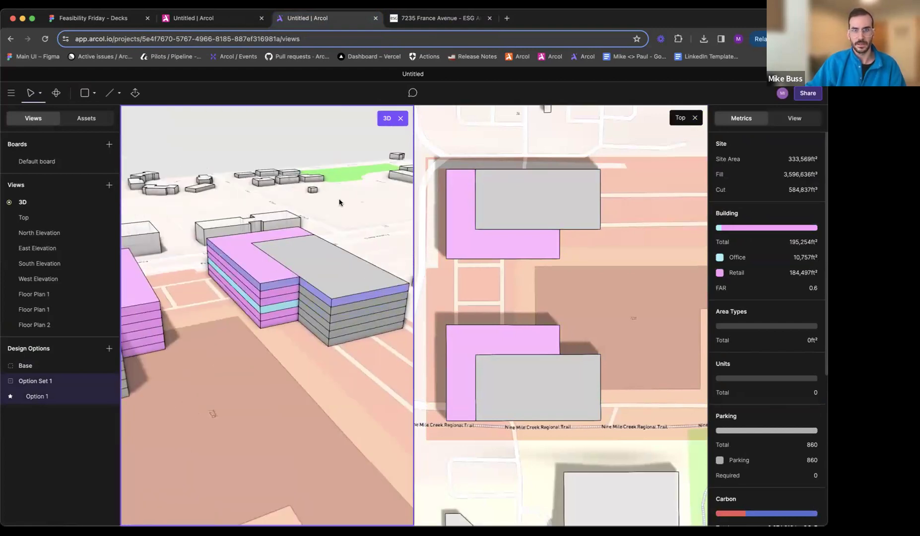
left_click(279, 301)
left_click(280, 289, "shift")
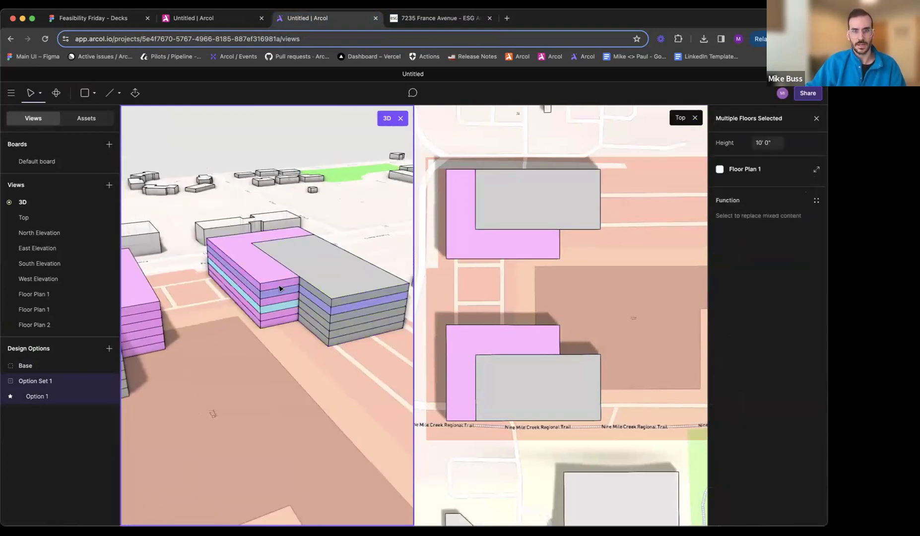
left_click(744, 169)
left_click(631, 200)
key("Escape")
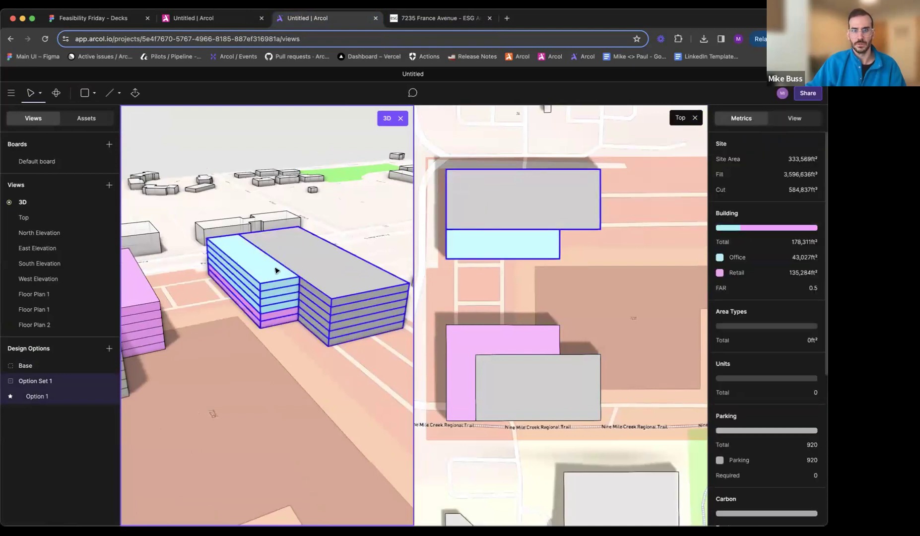
- Create a new floor plan for one of the south building's middle floors, separate from Floor Plan 1
scroll(278, 269, "down", 3)
middle_click_drag(277, 269, 327, 338)
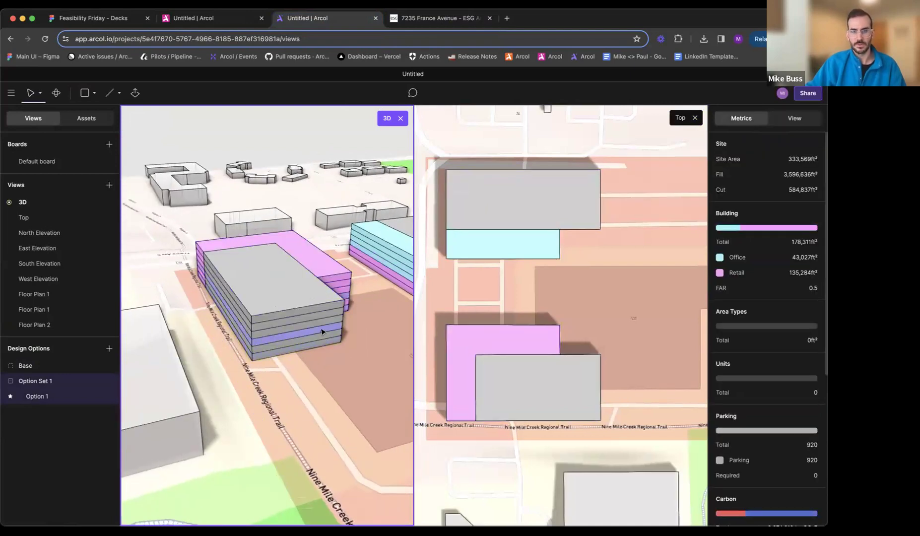
left_click(323, 331)
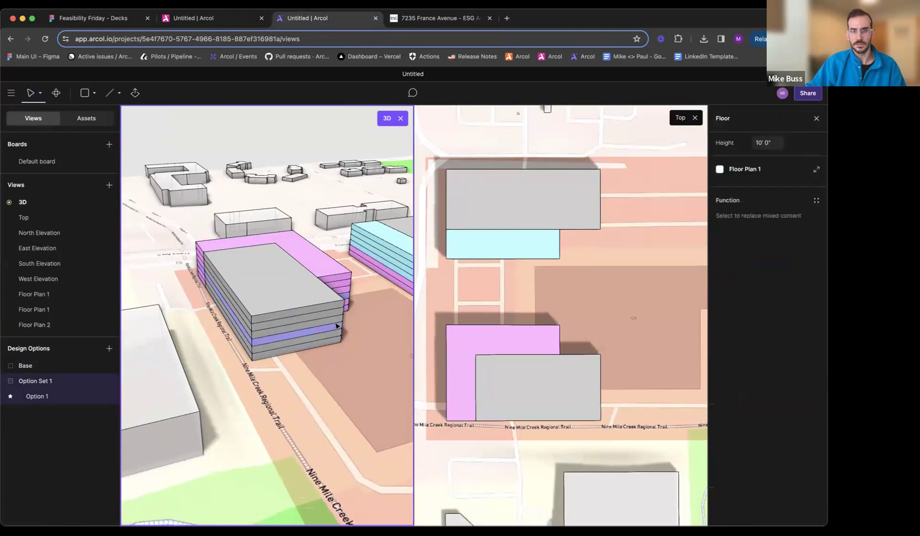
left_click(754, 168)
left_click(677, 168)
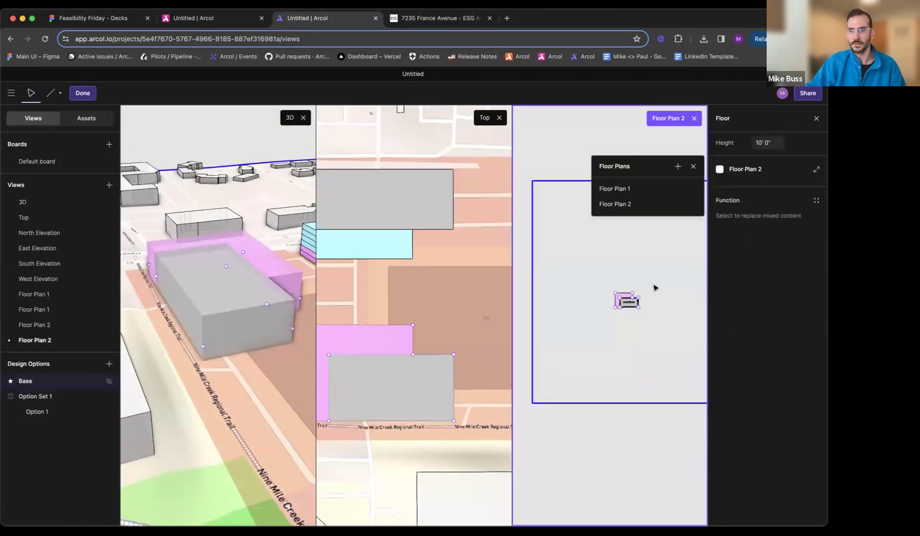
- Split the L-shaped retail area in the south building's new floor plan with a line from its inner corner to the west edge
scroll(642, 293, "up", 10)
middle_click_drag(594, 334, 688, 263)
scroll(688, 263, "down", 3)
middle_click_drag(634, 297, 718, 275)
scroll(599, 351, "down", 4)
key("l")
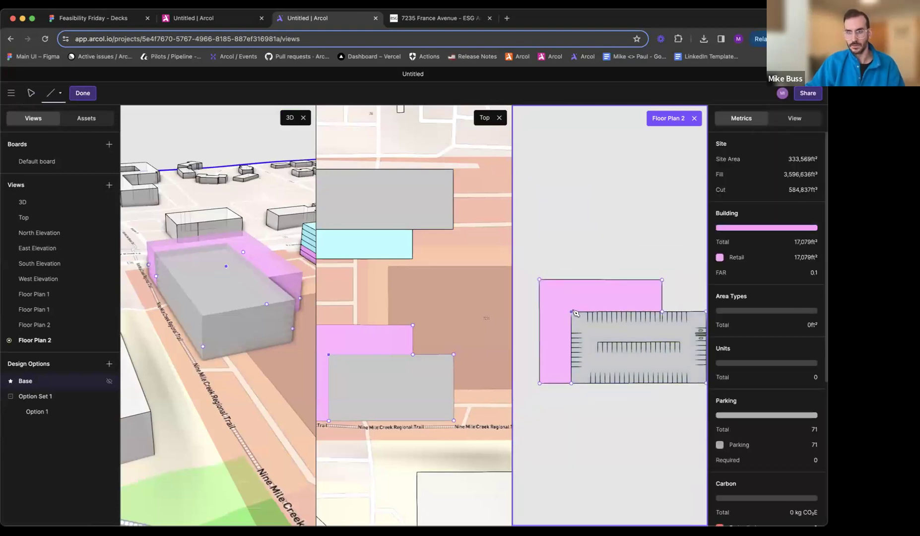
left_click(573, 312)
left_click(543, 314)
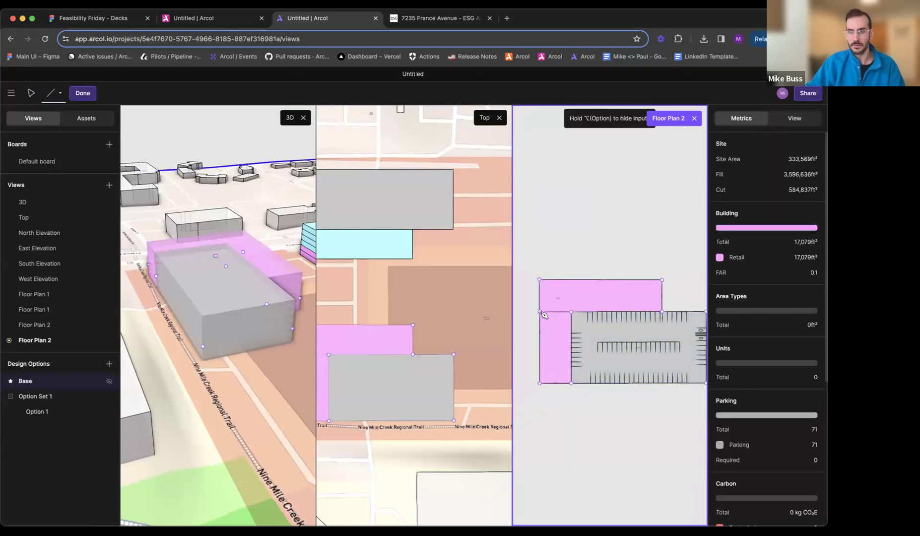
- Remove the line between the west retail strip and the parking area, and extend the remaining dividing line to the west edge
key("Escape")
scroll(546, 324, "up", 3)
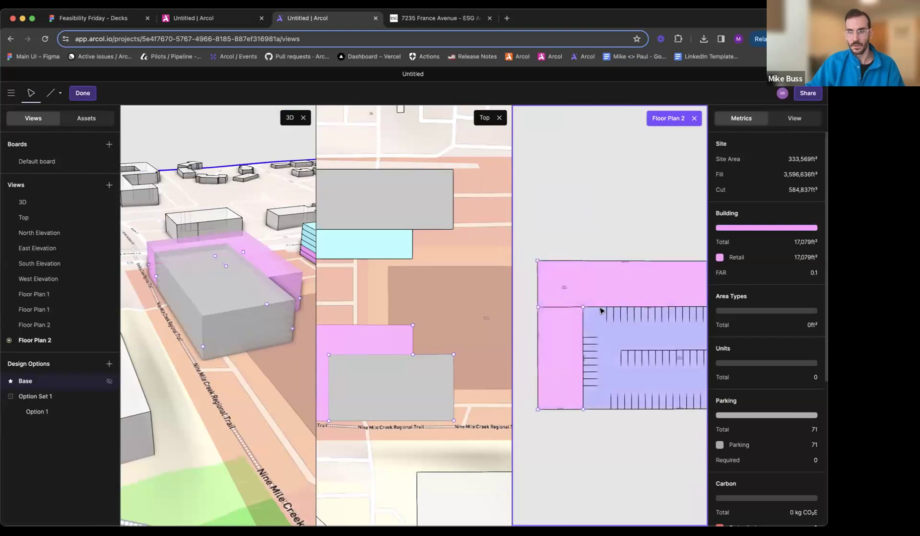
left_click(608, 337)
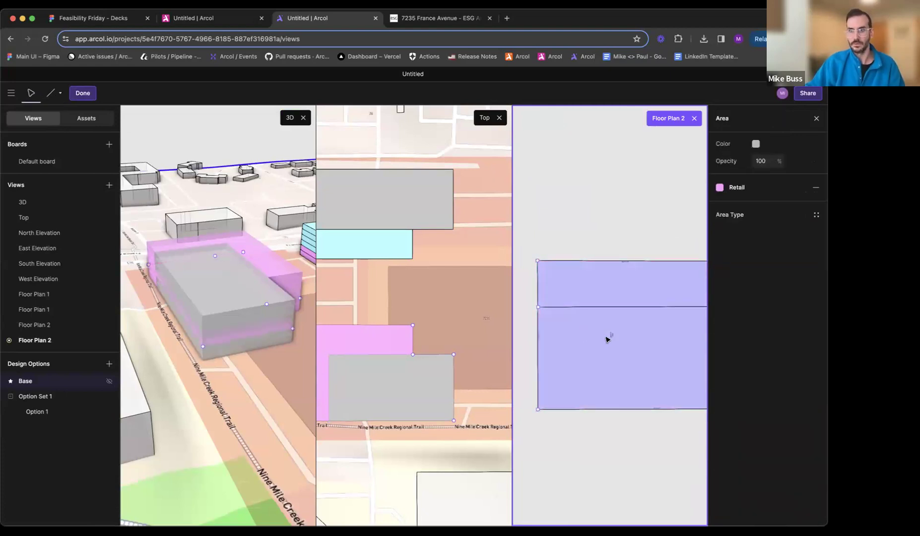
scroll(541, 309, "up", 5)
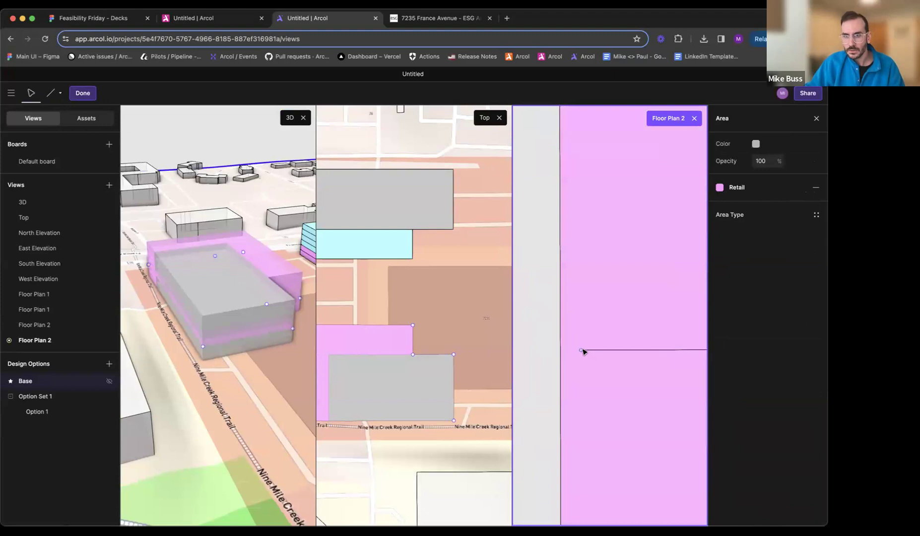
key("Escape")
scroll(566, 353, "down", 5)
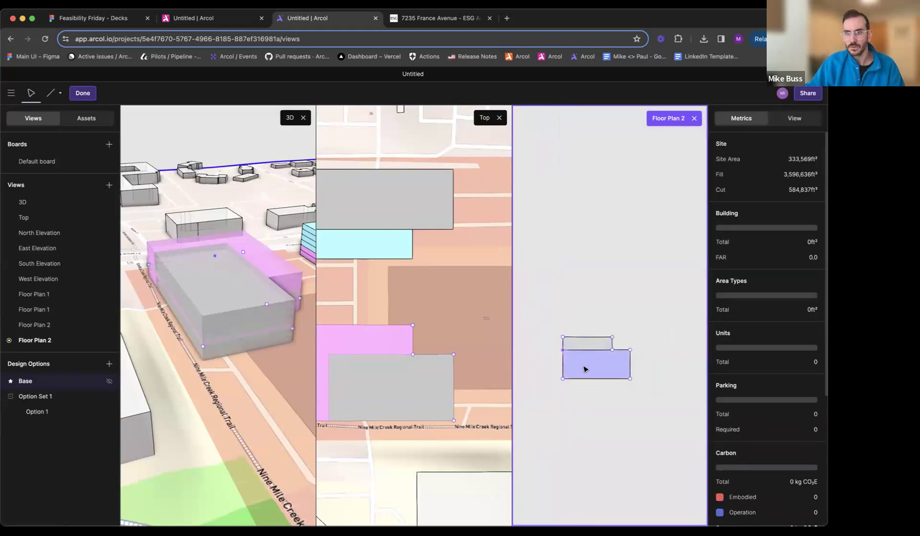
- Assign the Parking function to the larger area of the south building's Floor Plan 2 and set its inner stall angle to 0°
left_click(586, 370)
scroll(605, 341, "up", 3)
left_click(727, 187)
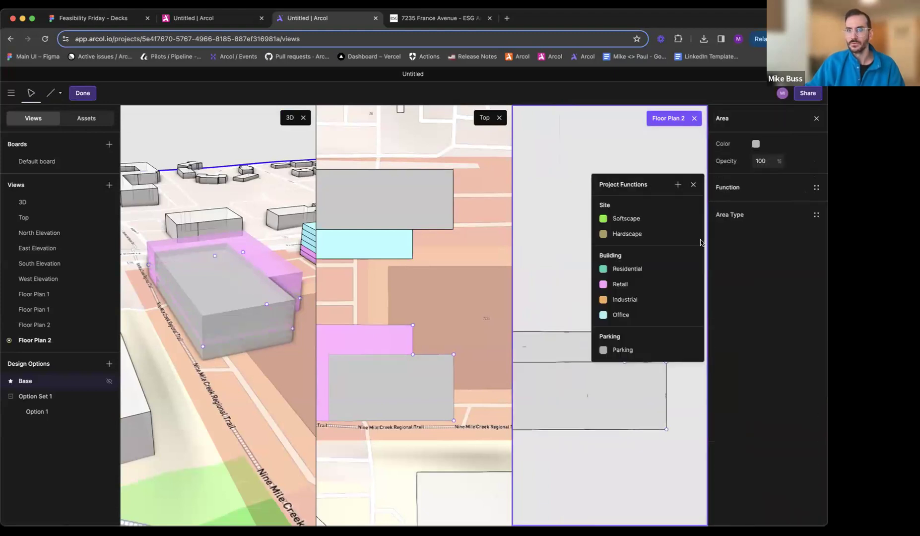
left_click(625, 351)
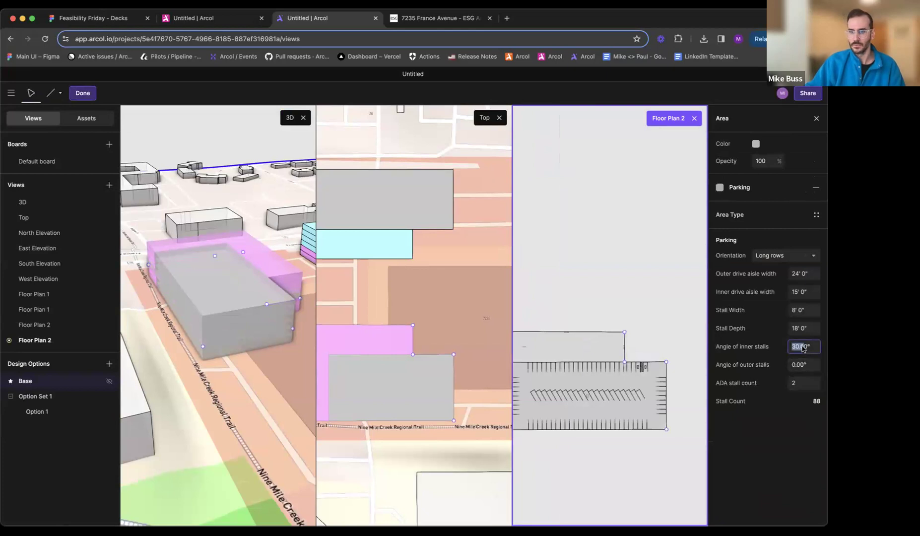
type("0")
key("Return")
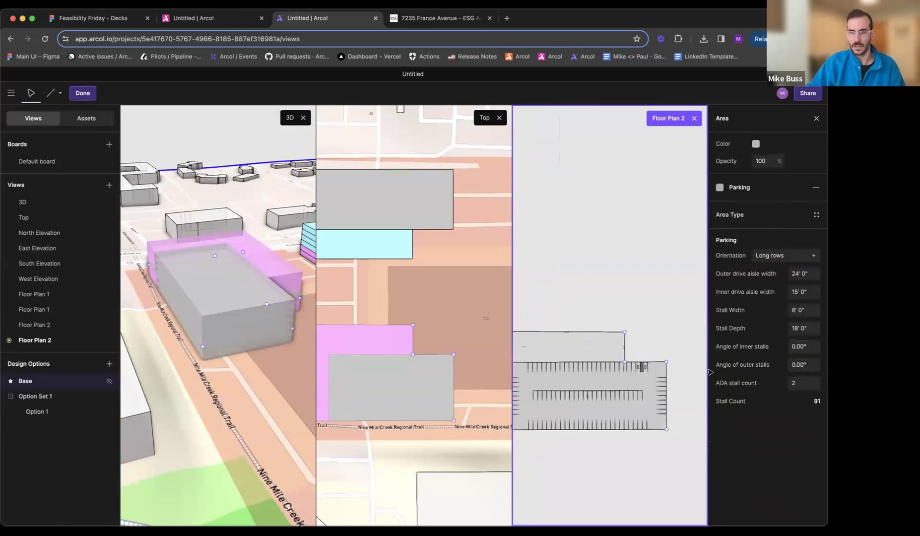
- Assign the Office function to the narrow north strip of the south building's Floor Plan 2 and close the plan view
left_click(567, 353)
left_click(728, 189)
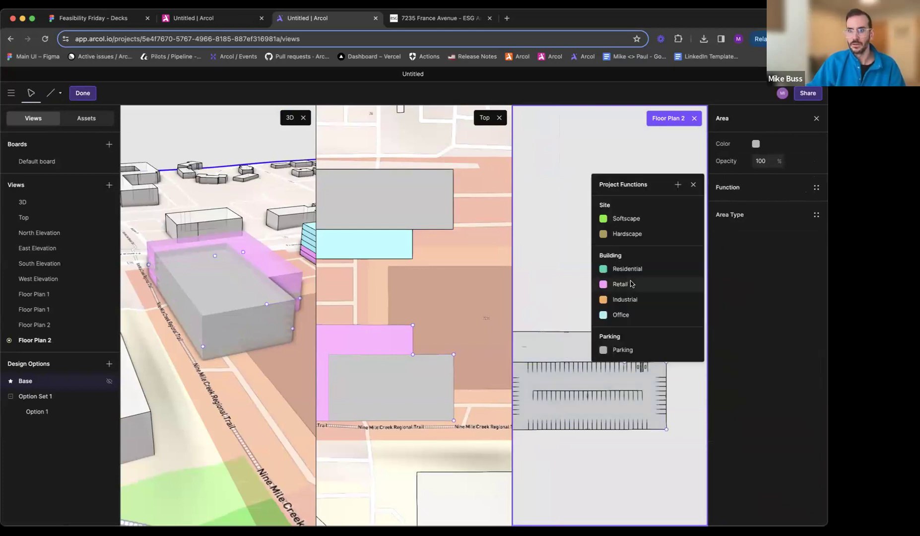
left_click(621, 314)
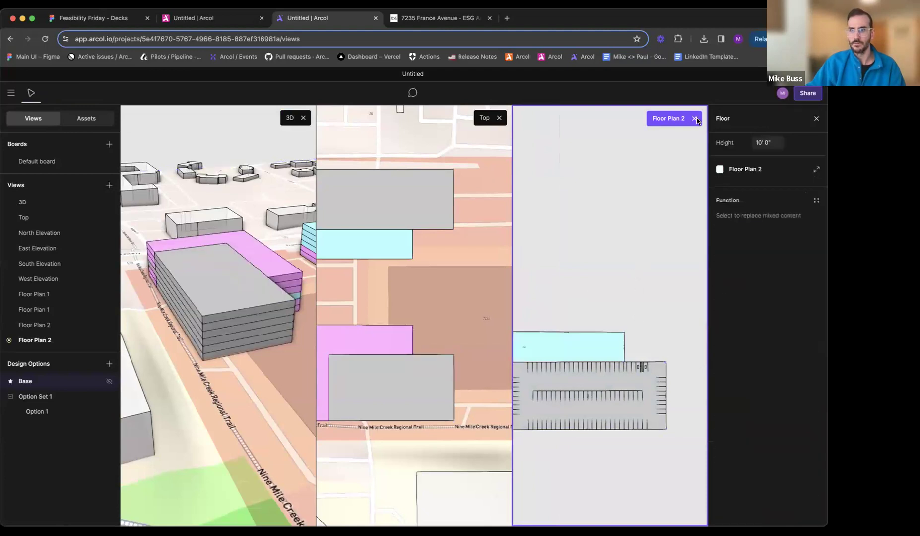
left_click(696, 119)
- Apply Floor Plan 2 to the south building's top floors, above the existing office floor
middle_click_drag(273, 356, 234, 351)
left_click(322, 298)
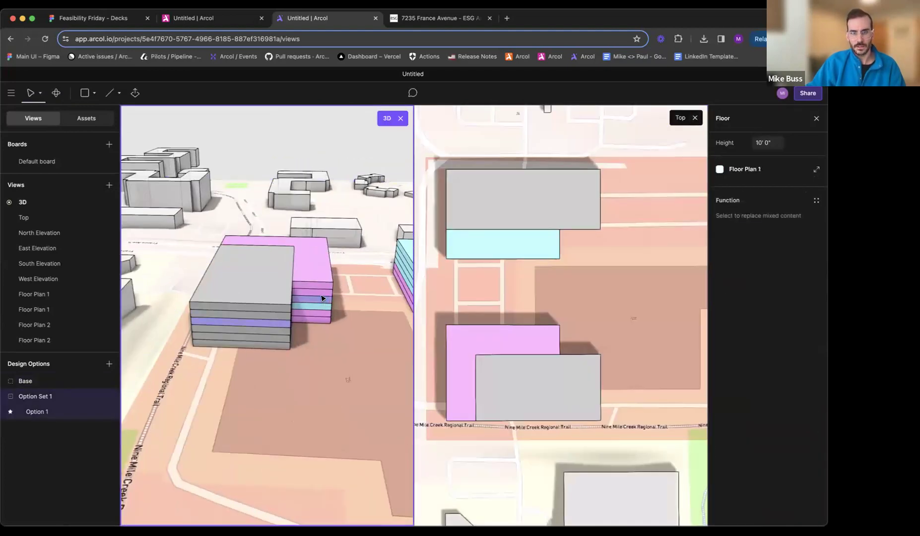
left_click(719, 169)
left_click(648, 203)
left_click(361, 330)
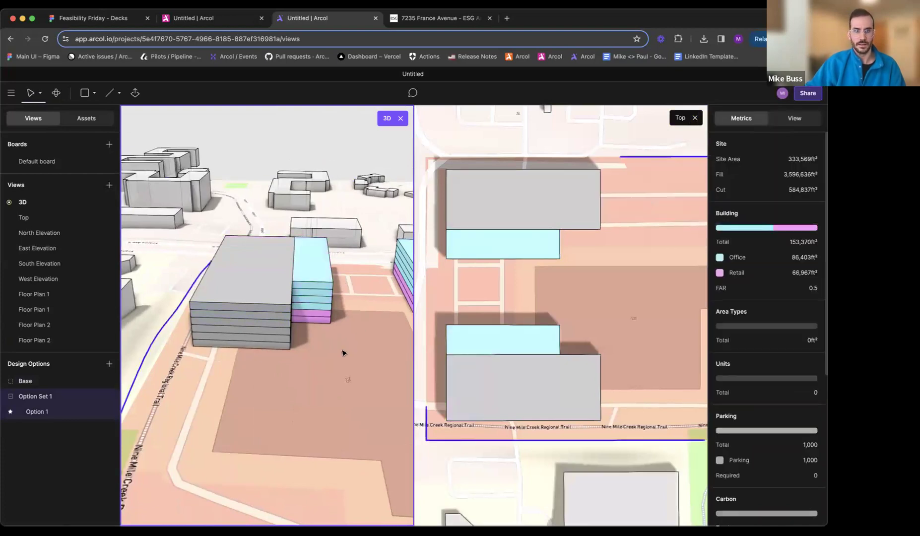
- Inspect the floors of both office buildings in 3D and check which building each Floor Plan 1 belongs to
middle_click_drag(343, 351, 305, 370)
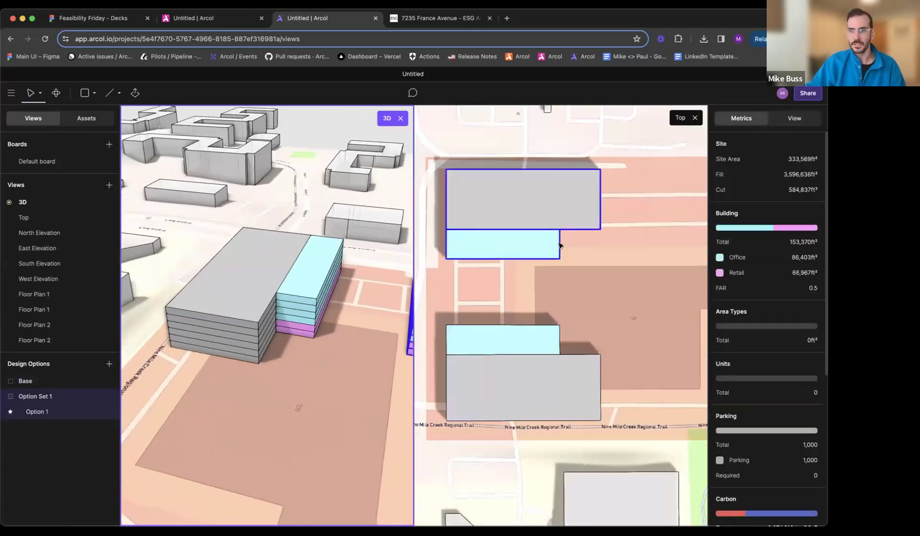
middle_click_drag(366, 346, 335, 343)
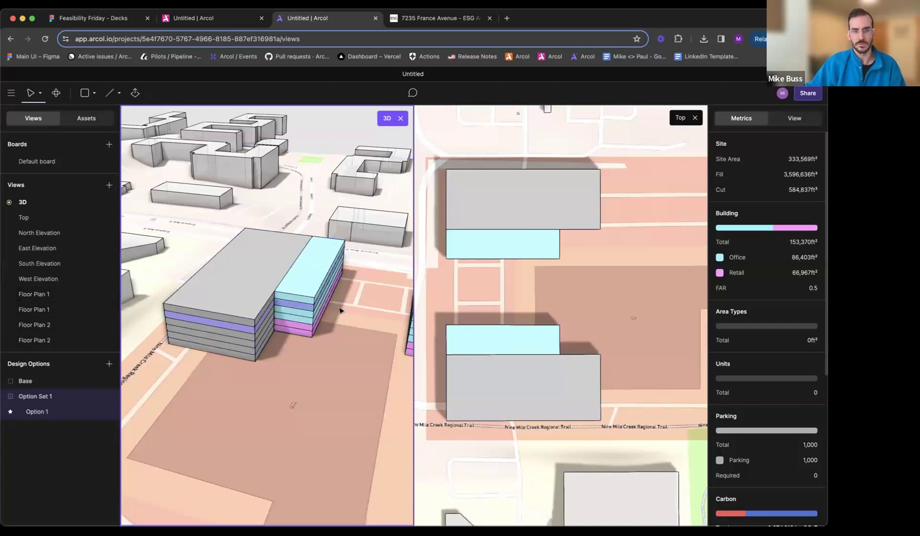
left_click(57, 296)
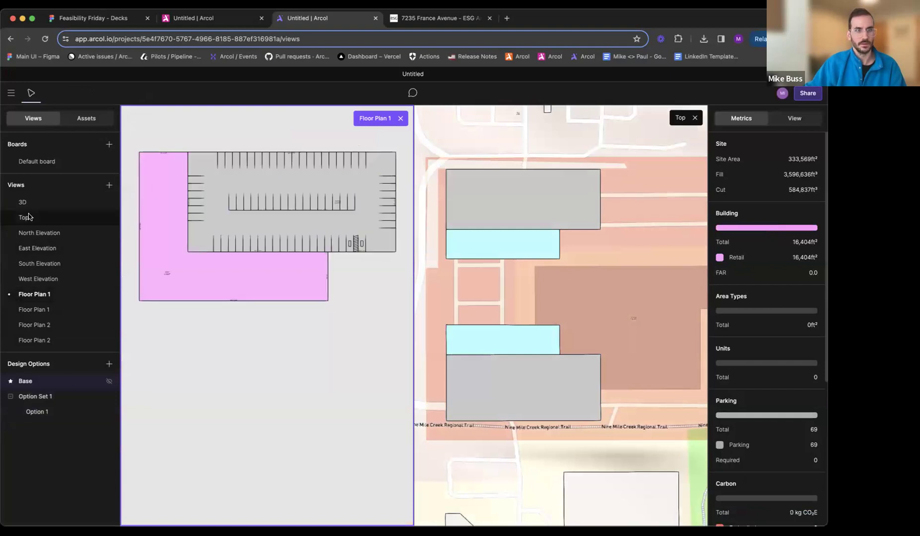
left_click(50, 202)
scroll(308, 320, "up", 10)
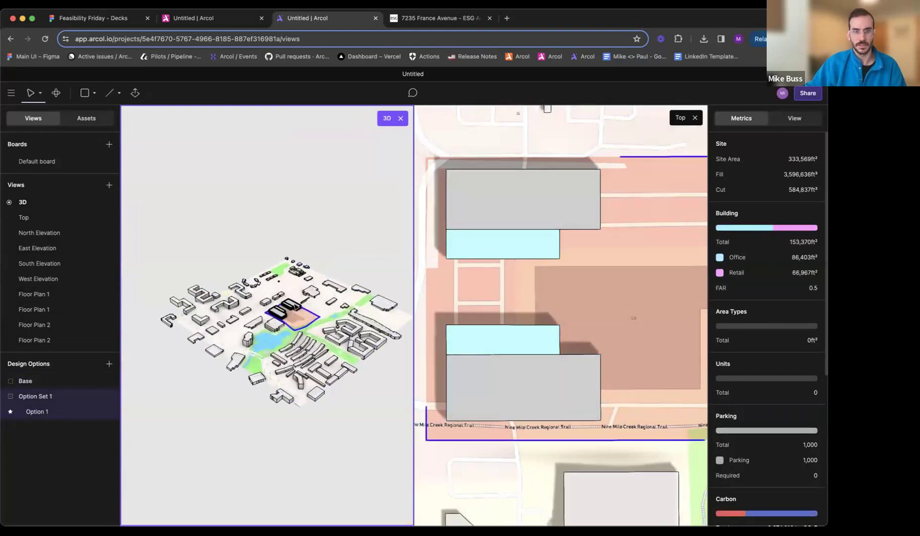
scroll(296, 307, "up", 3)
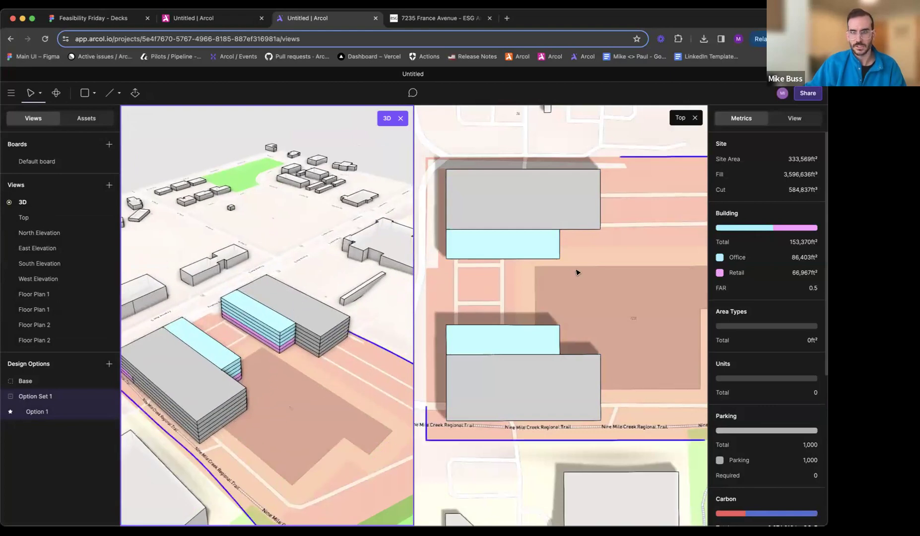
scroll(230, 376, "up", 5)
middle_click_drag(229, 375, 226, 398)
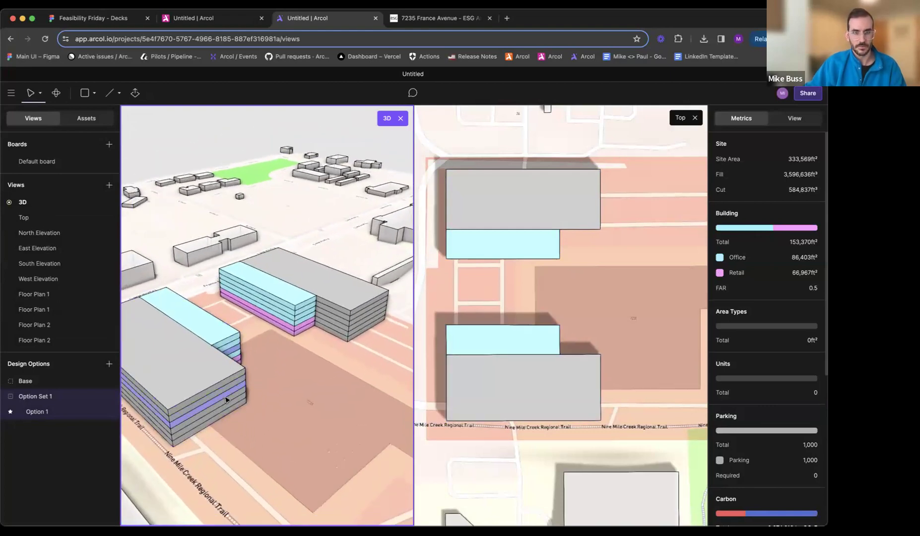
left_click(226, 408)
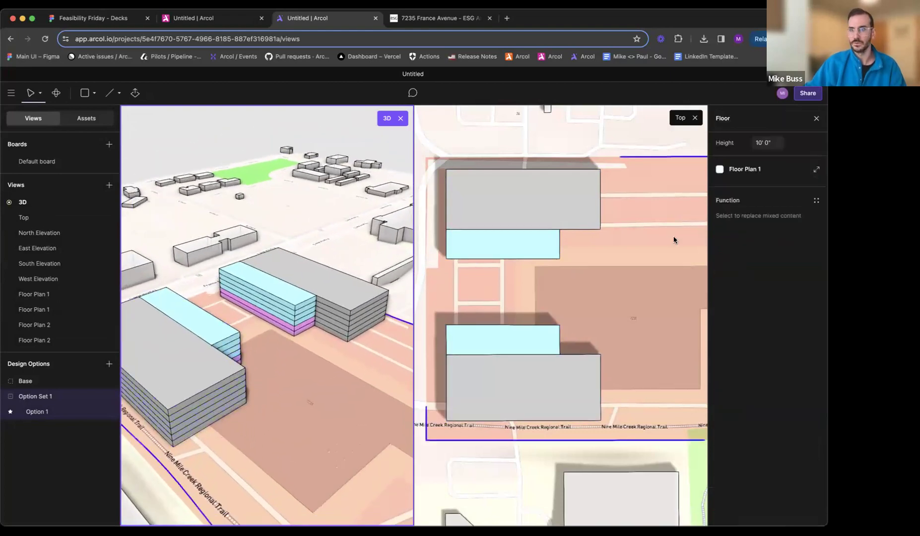
left_click(753, 171)
left_click(645, 192)
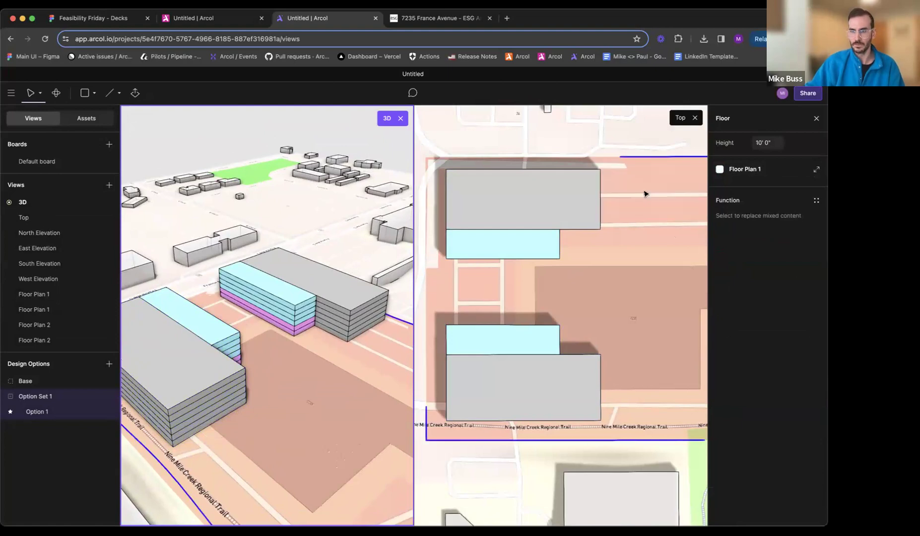
mouse_move(317, 353)
middle_mouse_down()
mouse_move(198, 339)
mouse_move(310, 342)
middle_mouse_up()
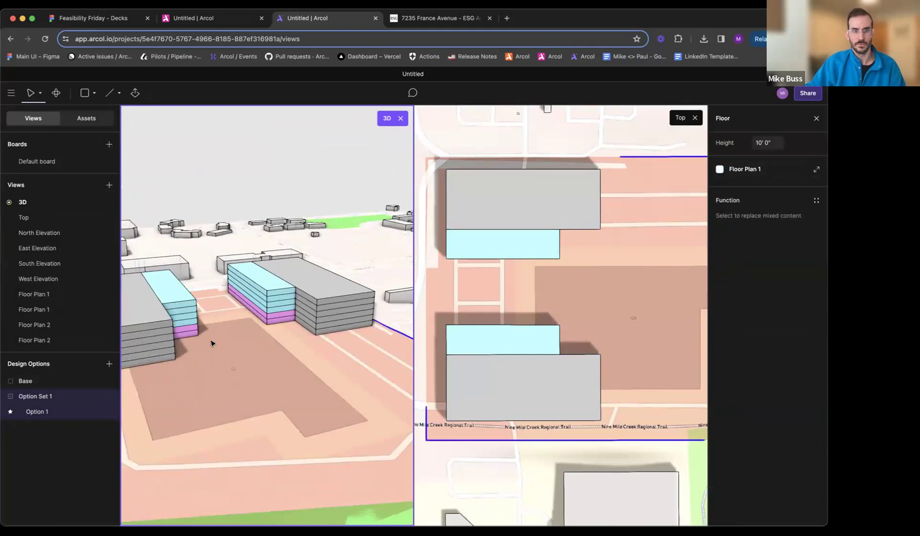
- Rename the south building's two floor plans as "Bldg 1 - Floor Plan 1" and "Bldg 1 - Floor Plan 2"
left_click(164, 349)
left_click(757, 174)
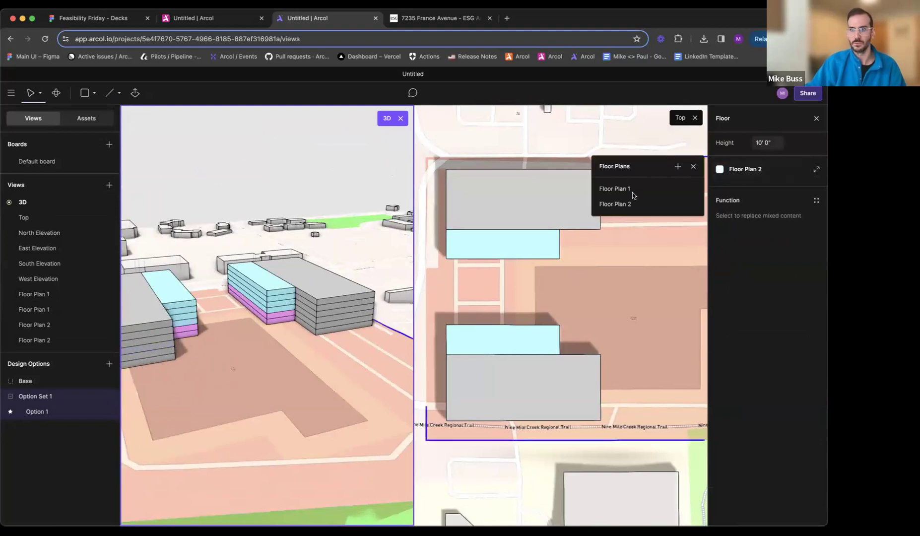
left_click(677, 190)
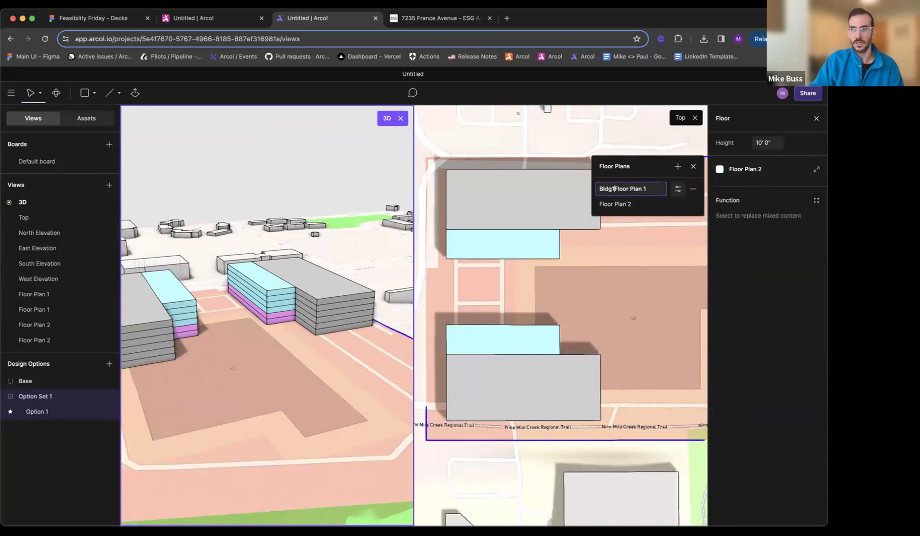
type("Bldg 1 -")
key("Return")
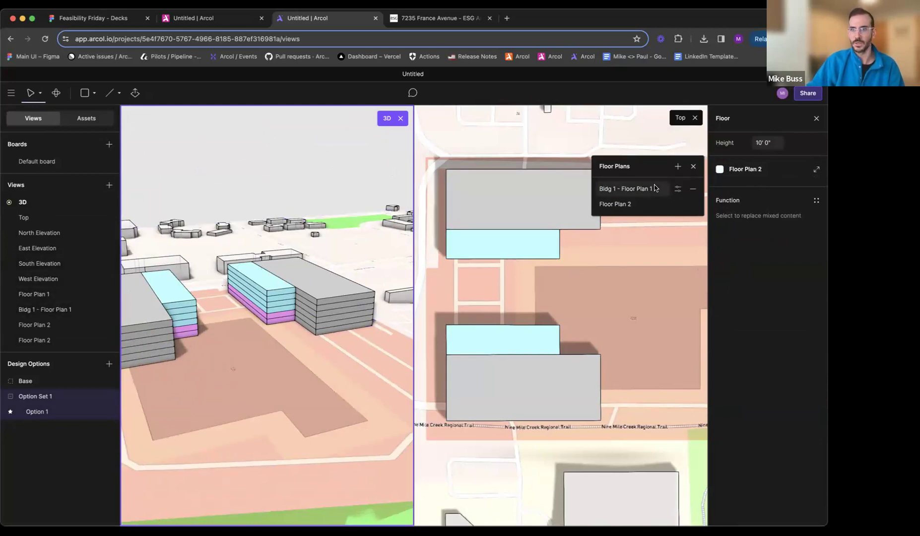
left_click(677, 204)
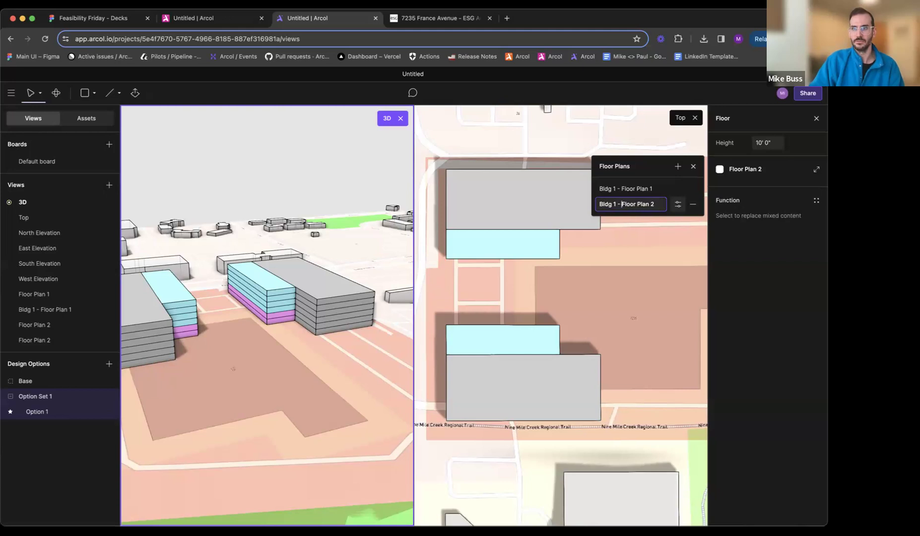
key("Return")
- Rename the north building's two floor plans as "Bldg 2 - Floor Plan 1" and "Bldg 2 - Floor Plan 2"
left_click(349, 322)
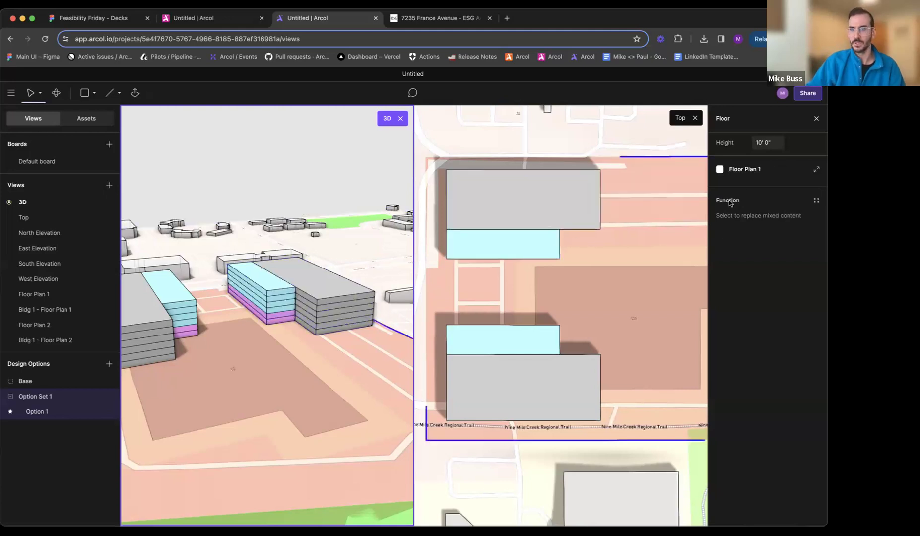
left_click(744, 170)
left_click(677, 190)
type("Bld")
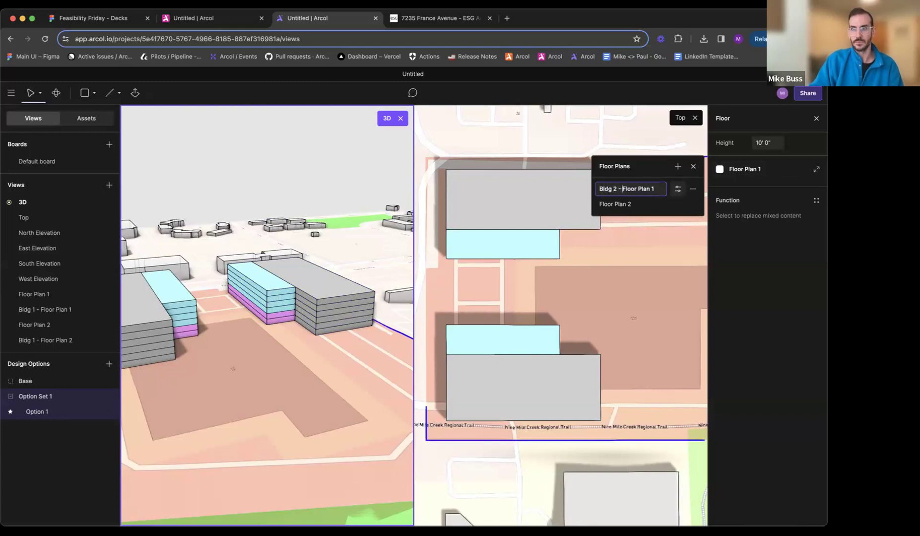
type("g 2 -")
key("Return")
left_click(678, 205)
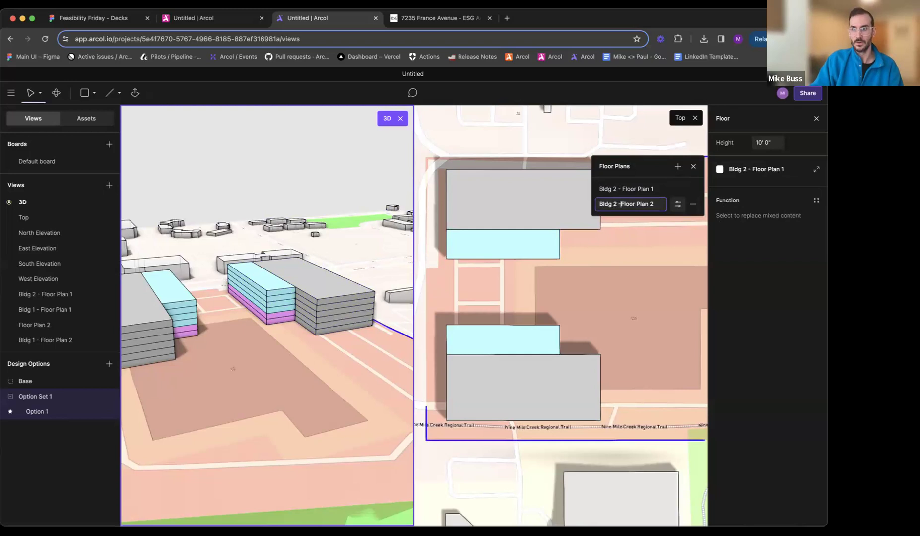
key("Return")
left_click(695, 168)
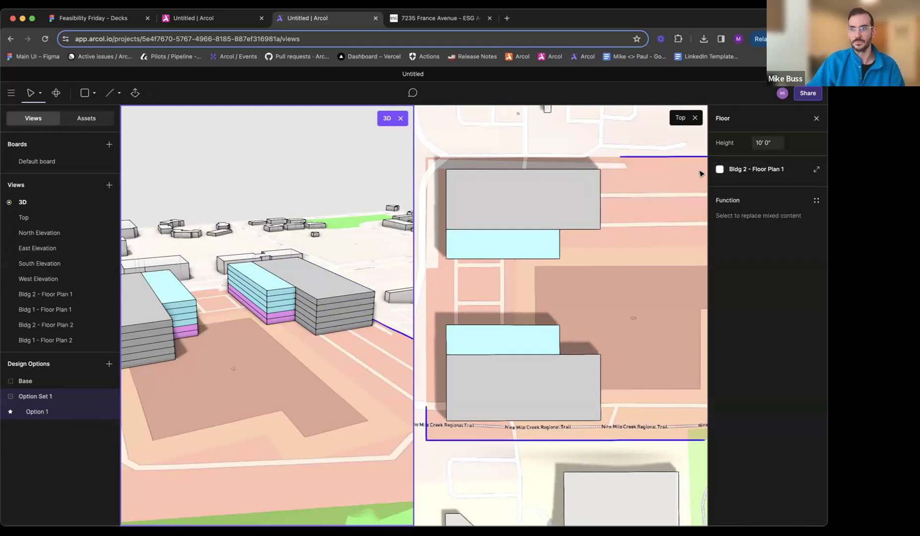
- Examine the retail area and edge dimensions in Bldg 2 - Floor Plan 1, and return to the 3D view
left_click(400, 274)
scroll(298, 303, "left", 3)
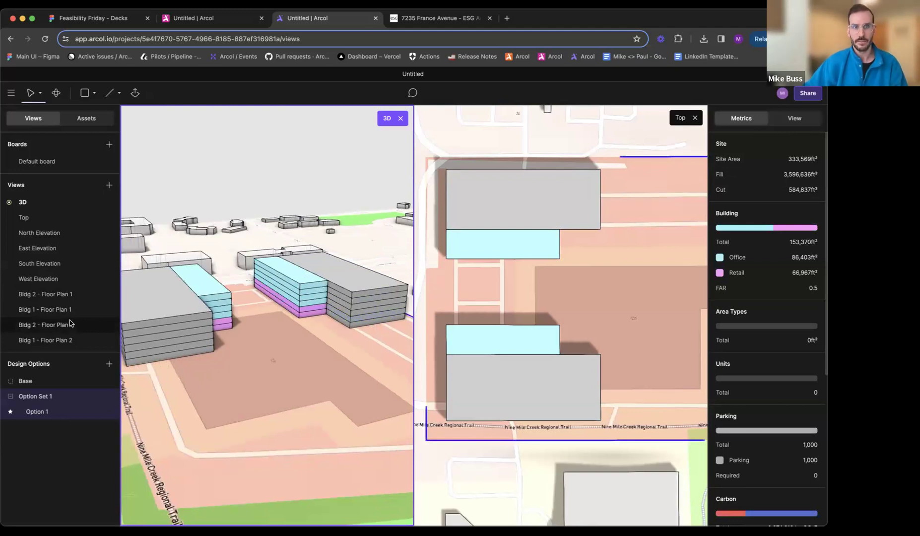
left_click(60, 298)
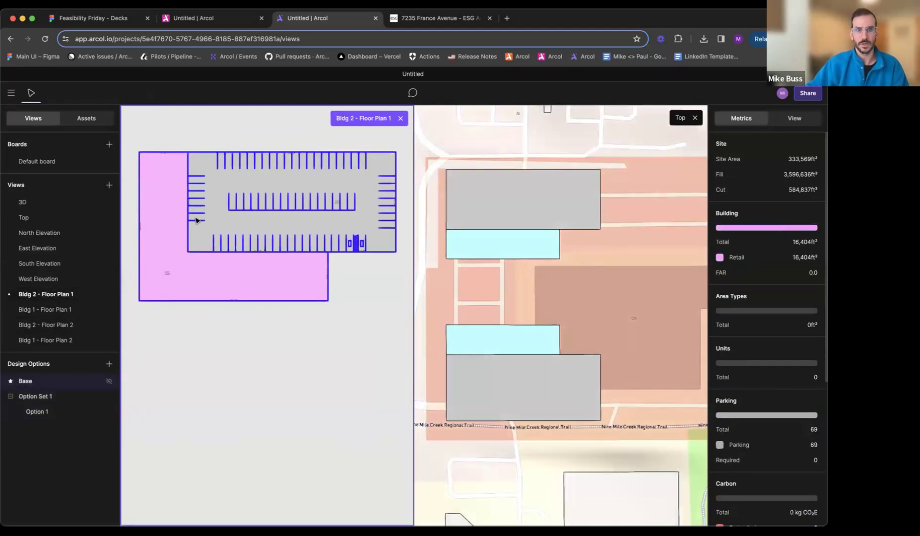
scroll(197, 220, "up", 10, "ctrl")
scroll(281, 321, "up", 1)
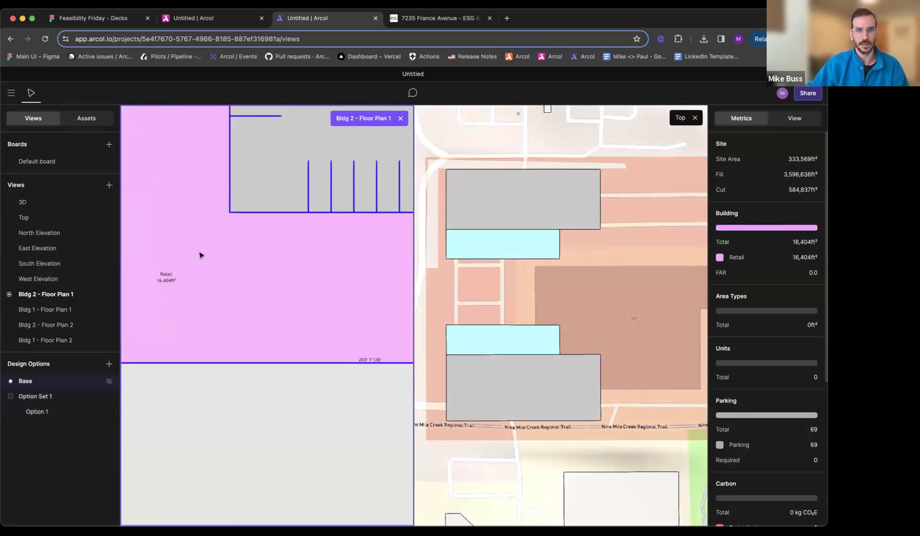
middle_click_drag(198, 264, 288, 355)
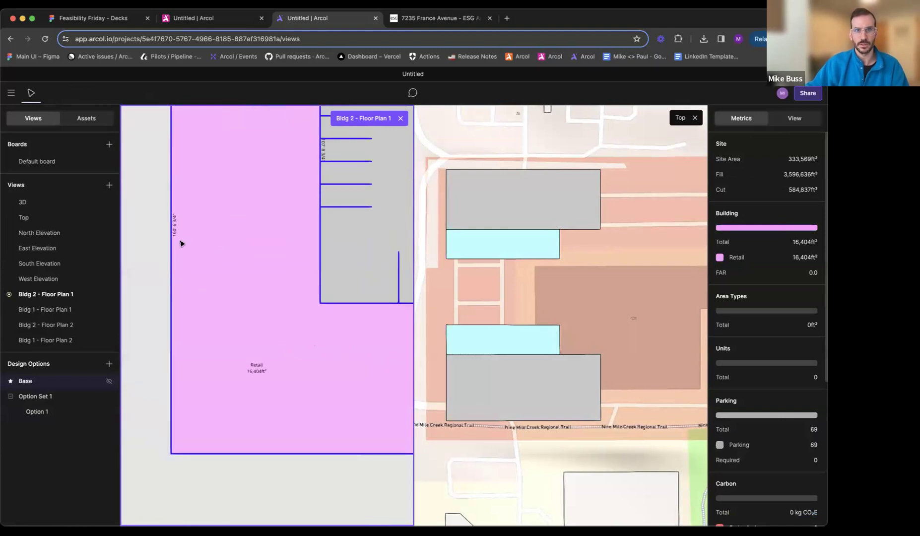
scroll(180, 243, "right", 2)
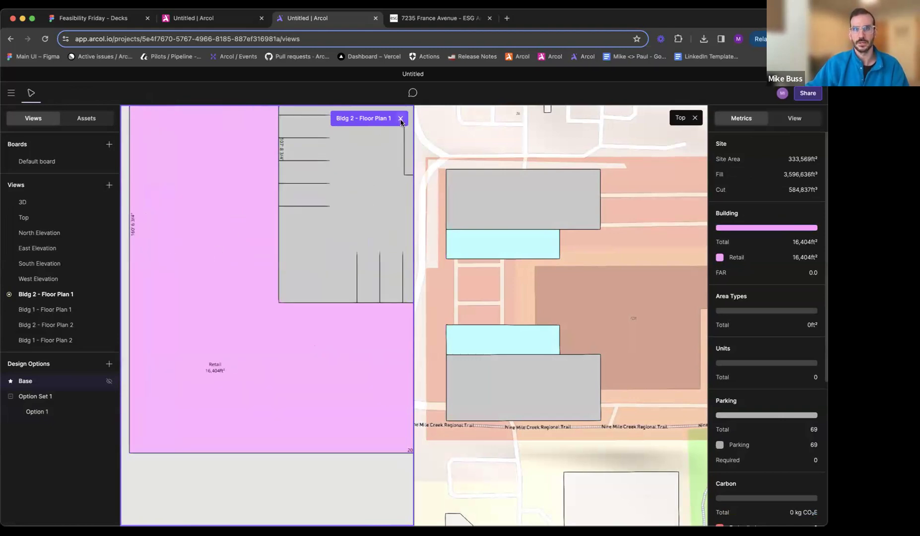
left_click(22, 202)
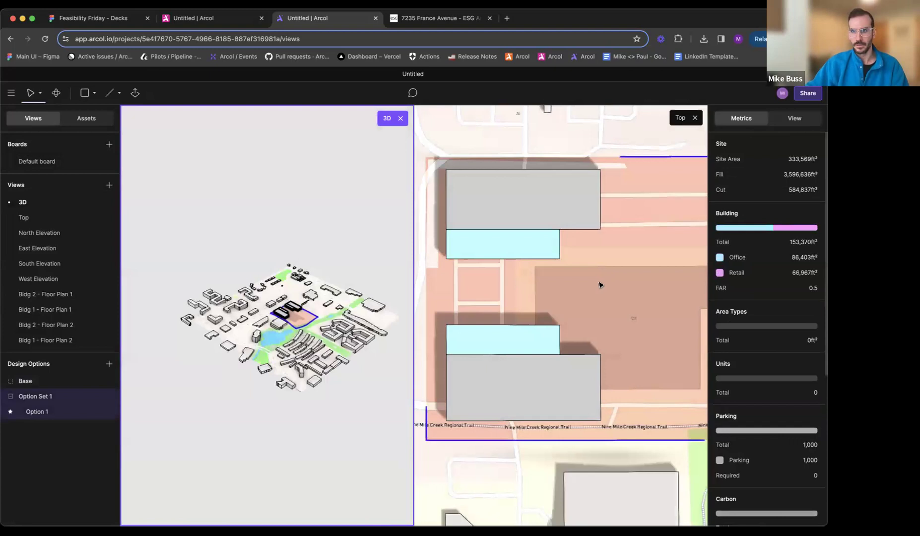
- Compare the two office buildings in the 7235 France Avenue reference rendering with the Arcol 3D model
left_click(436, 19)
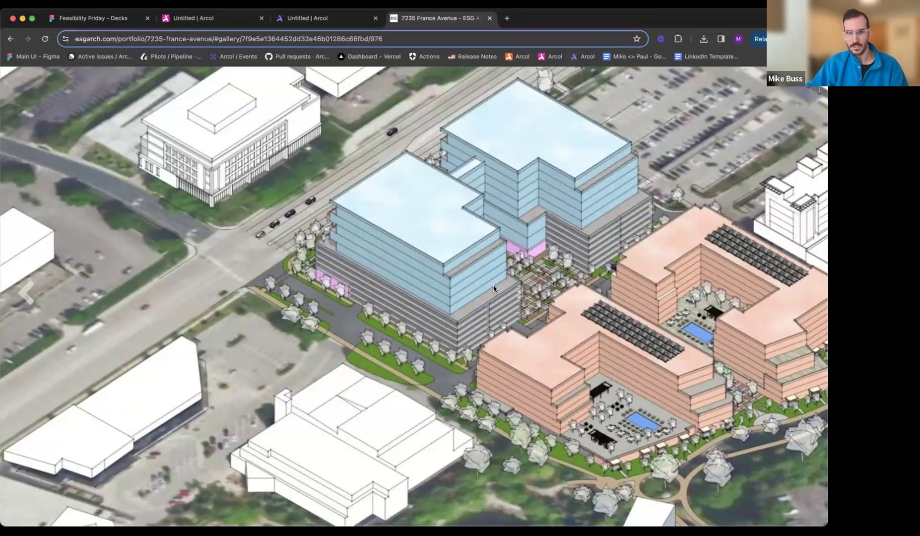
left_click(332, 20)
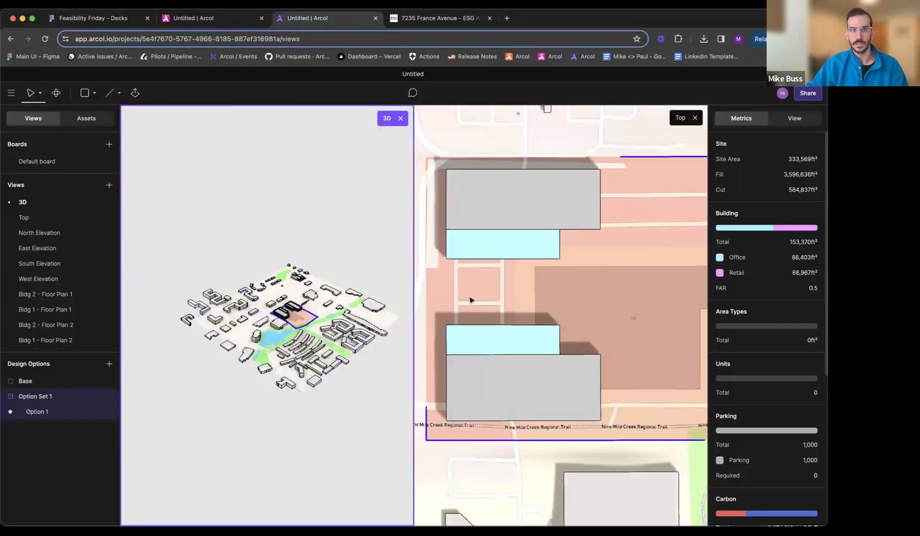
scroll(259, 307, "up", 5)
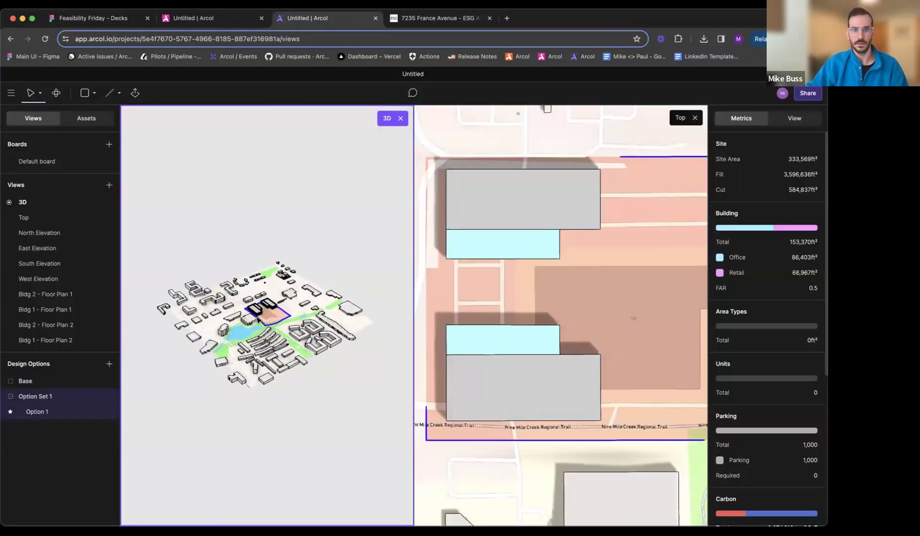
scroll(259, 306, "up", 10)
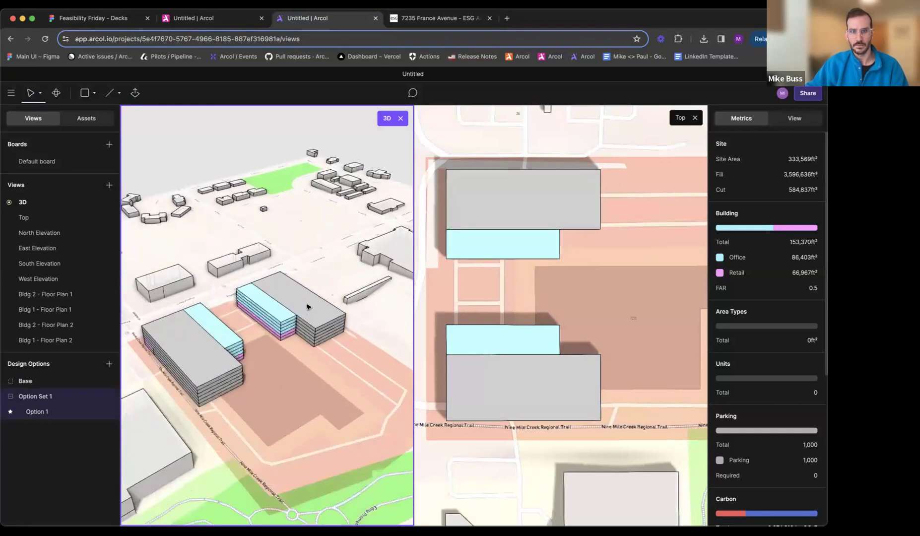
middle_click_drag(276, 328, 317, 312)
scroll(280, 320, "up", 2)
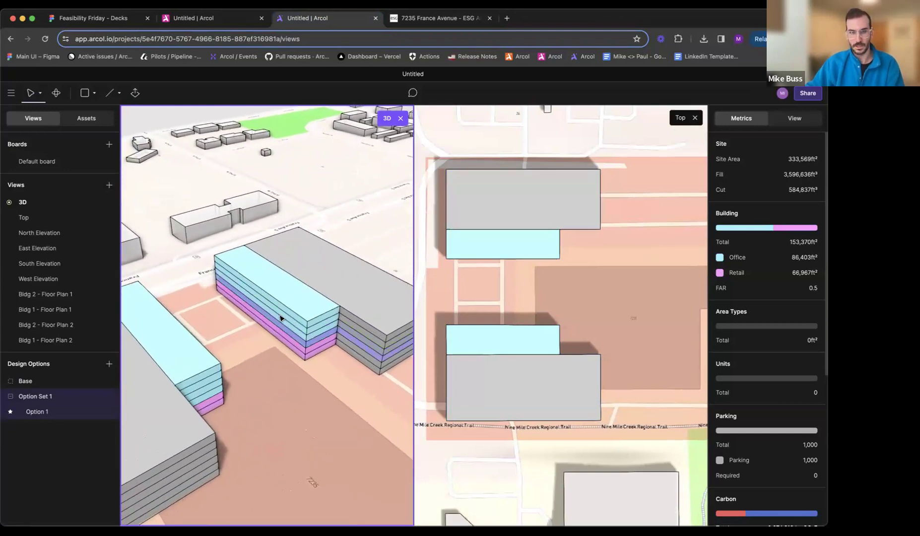
- Extend the office area in Bldg 2 - Floor Plan 2 toward the plaza, making its east side about 79 ft deep
key("e")
left_click(276, 316)
key("Escape")
key("Escape")
left_click(312, 318)
left_click(231, 309)
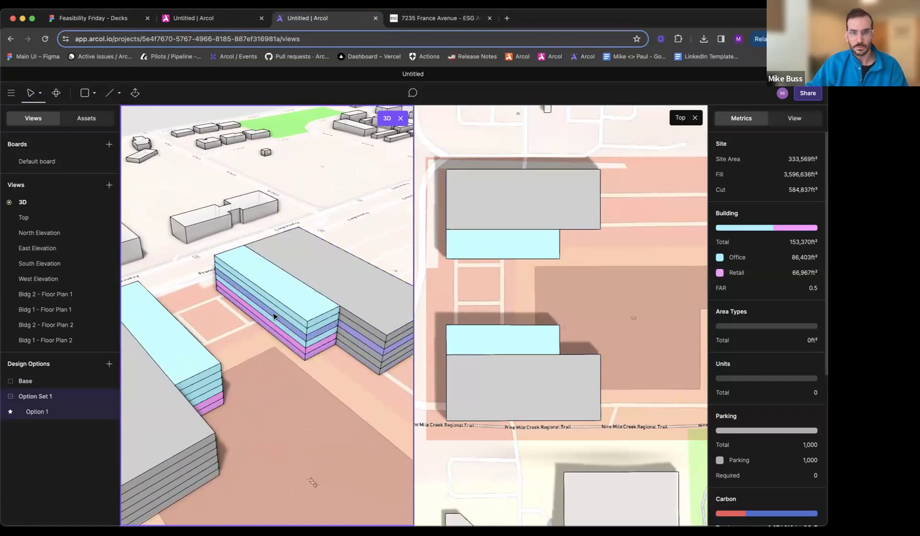
double_click(301, 324)
left_click_drag(251, 333, 272, 325)
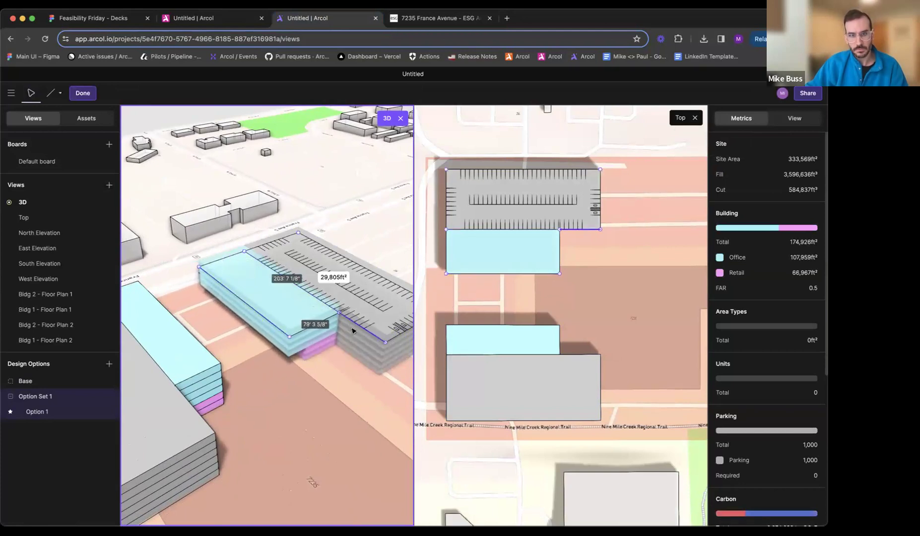
- Shift the office-parking boundary corners in Bldg 2 - Floor Plan 2 toward the plaza, making the office's east side about 58 ft deep
scroll(336, 315, "up", 3)
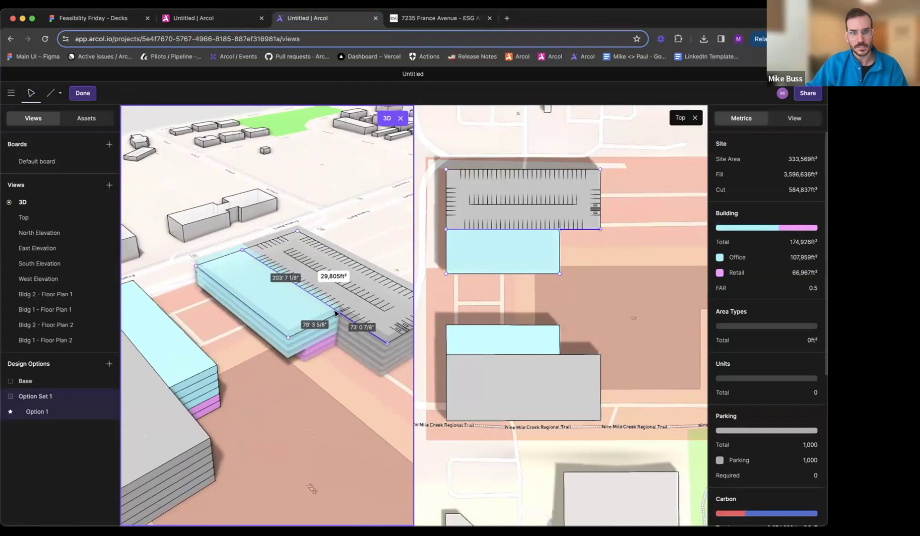
left_click_drag(341, 318, 327, 323)
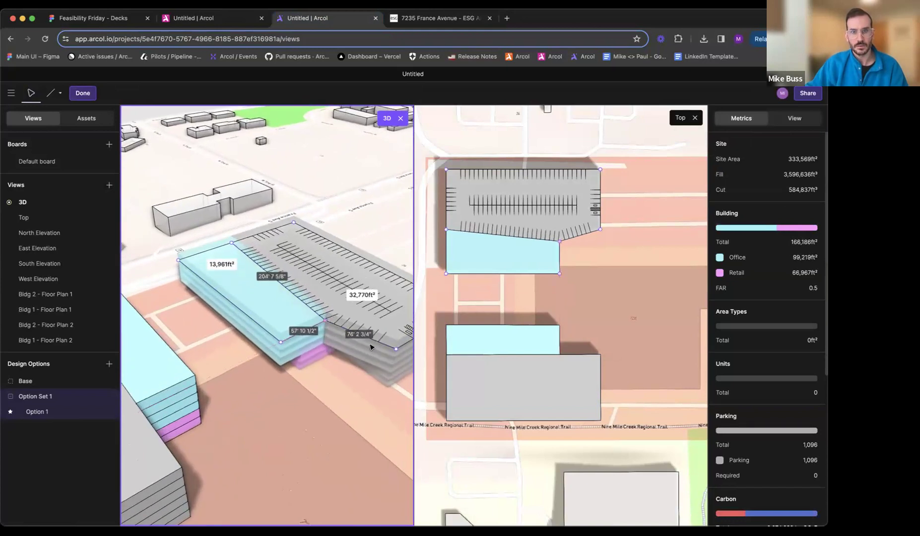
left_click_drag(396, 349, 382, 356)
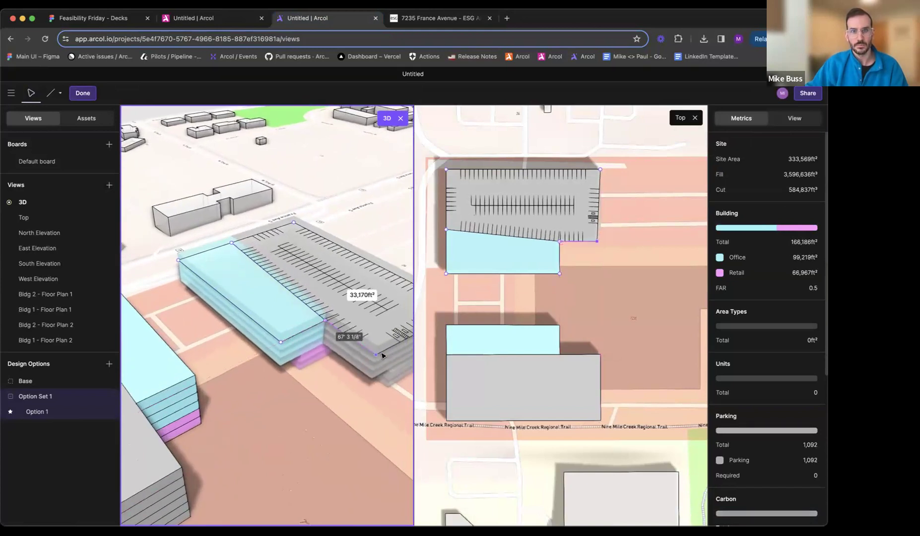
left_click_drag(233, 244, 226, 249)
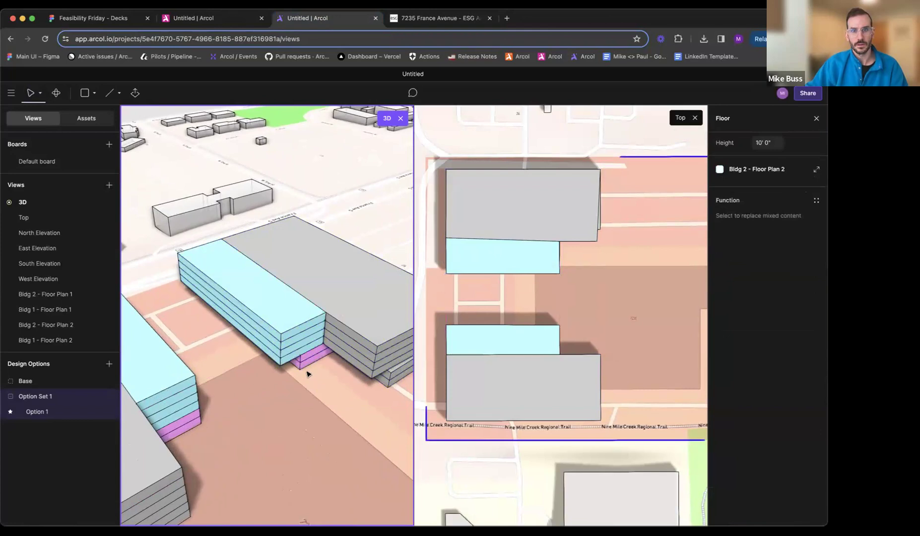
- Extend the retail area's outer edge in Bldg 2 - Floor Plan 1 toward the plaza to align with the office floors above
left_click(278, 351)
left_click_drag(279, 351, 274, 375)
double_click(263, 373)
left_click(299, 388)
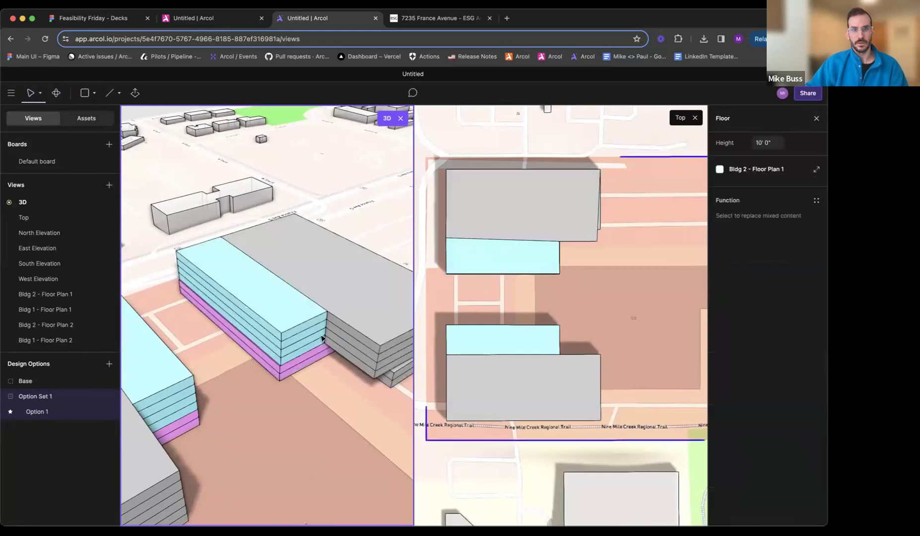
- Straighten the office-parking boundary in Bldg 2 - Floor Plan 2 by moving its west corner slightly south
left_click(523, 258)
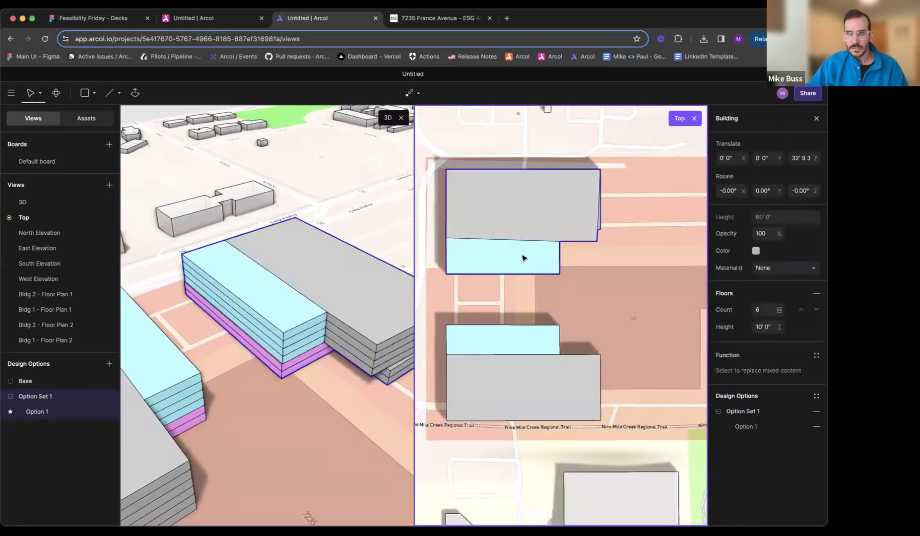
double_click(312, 323)
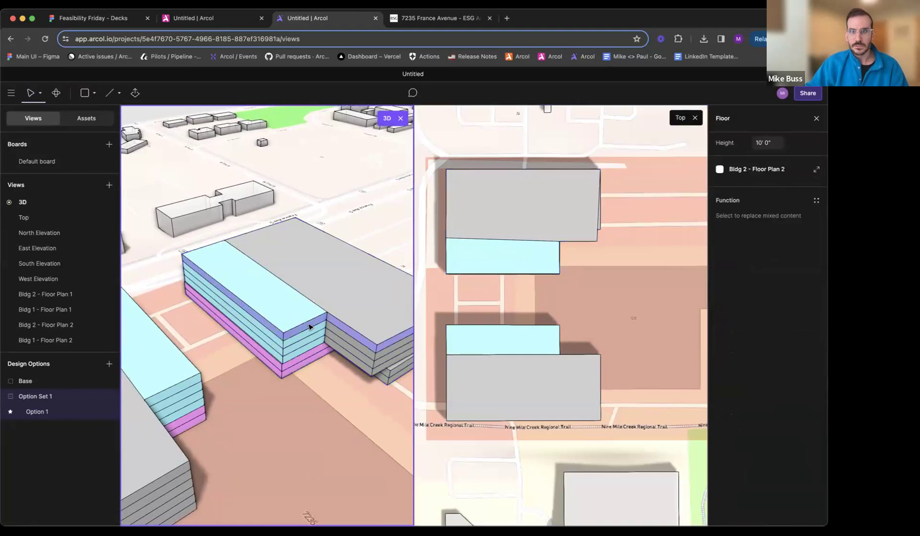
left_click(448, 242)
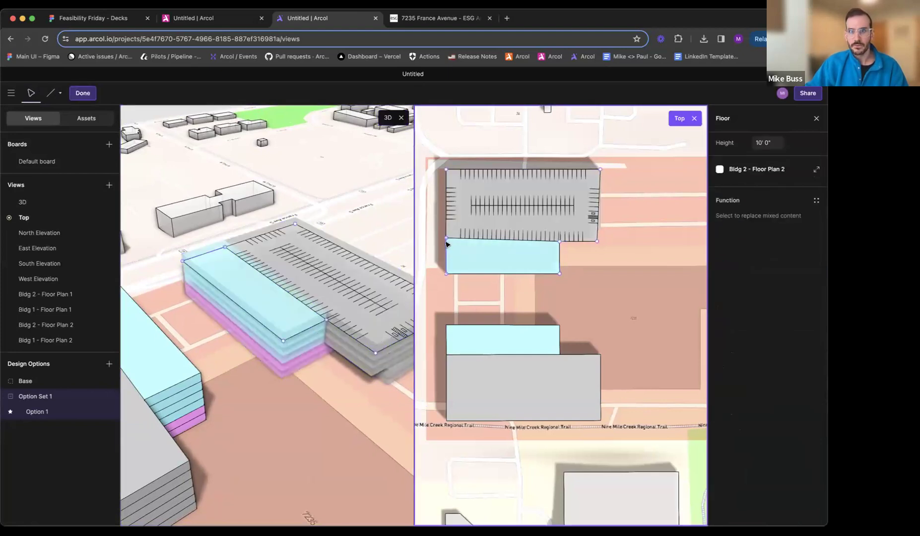
scroll(447, 245, "up", 5)
left_click_drag(451, 235, 451, 242)
scroll(451, 244, "down", 5)
key("Escape")
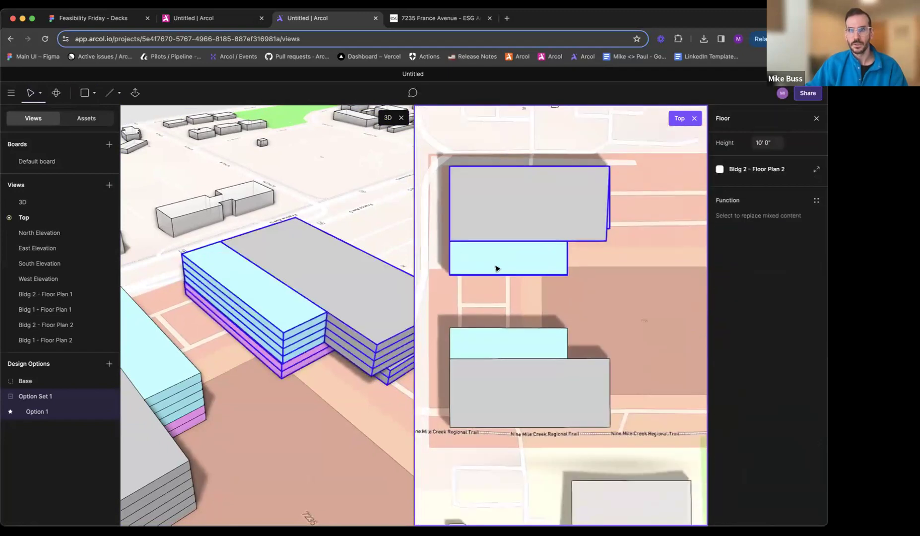
key("Escape")
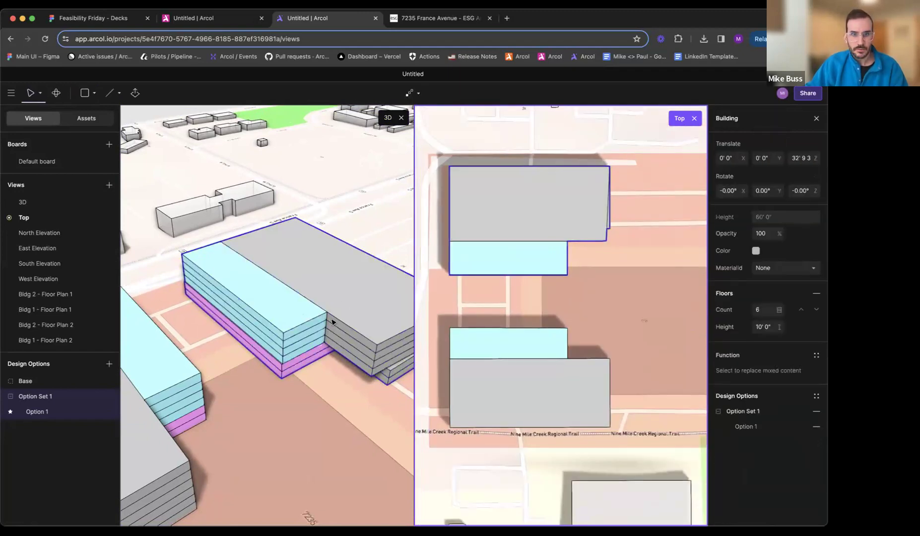
- Align the parking area's southeast corner in Bldg 2 - Floor Plan 2 with the building's east edge, making its exposed south edge about 73 ft
double_click(345, 327)
scroll(657, 241, "up", 5)
scroll(528, 242, "down", 3)
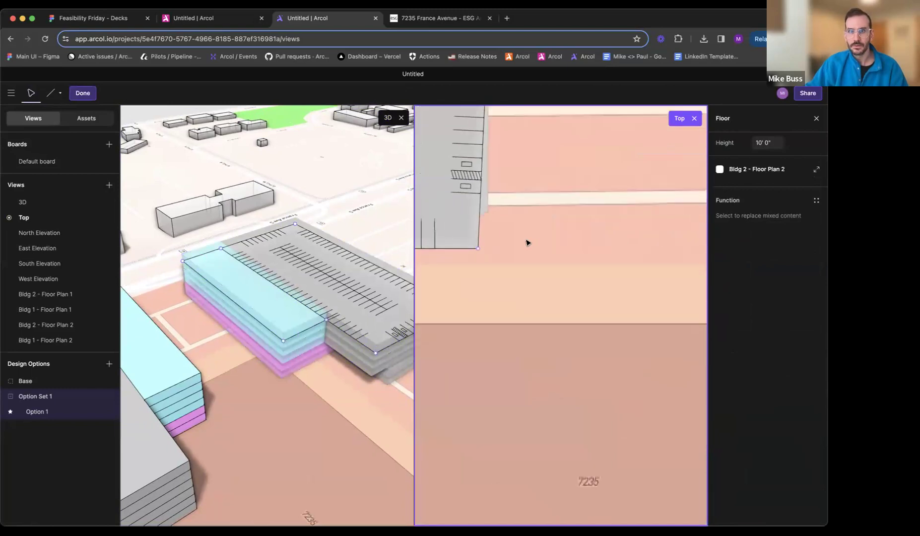
left_click_drag(492, 247, 501, 249)
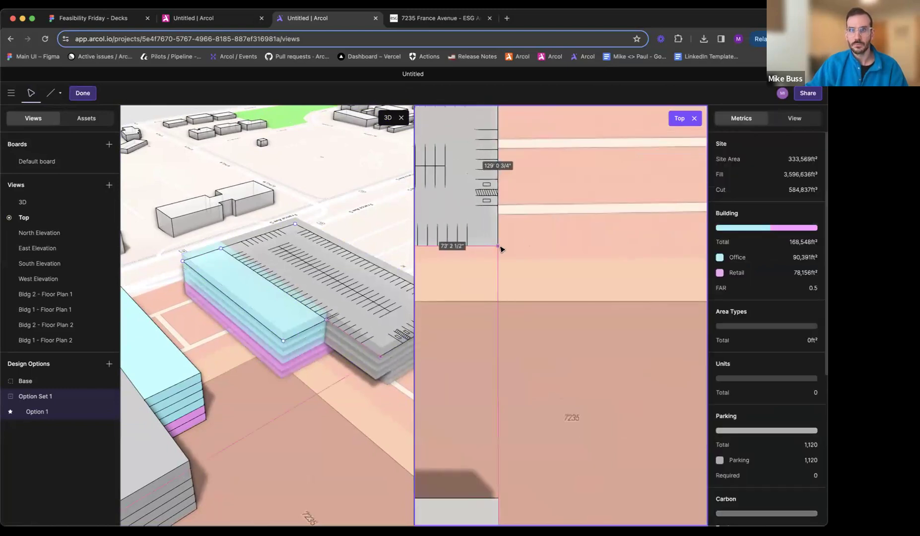
- Move the parking area's southeast corner in Bldg 2 - Floor Plan 1 south, making its east side about 128 ft long
left_click(388, 372)
double_click(392, 380)
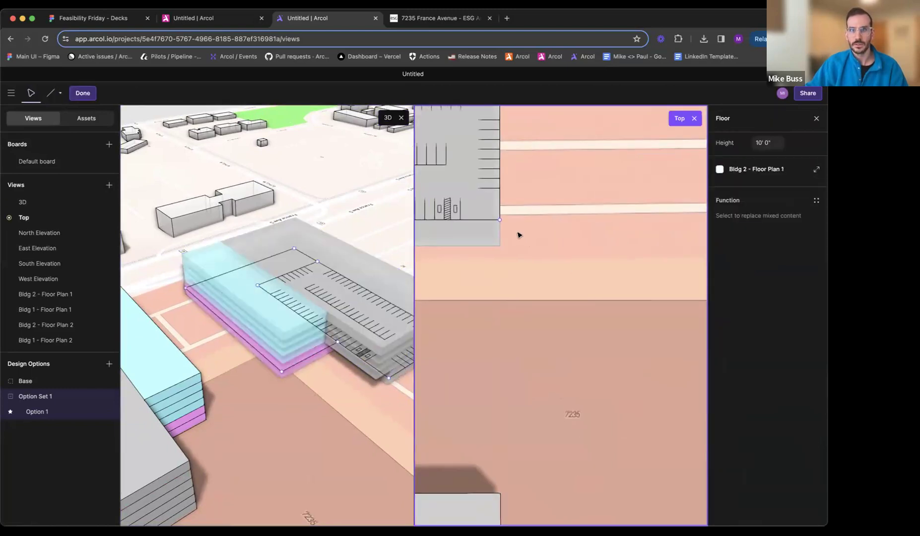
scroll(486, 234, "down", 5)
middle_click_drag(487, 235, 512, 233)
scroll(514, 233, "up", 4)
left_click_drag(536, 219, 536, 240)
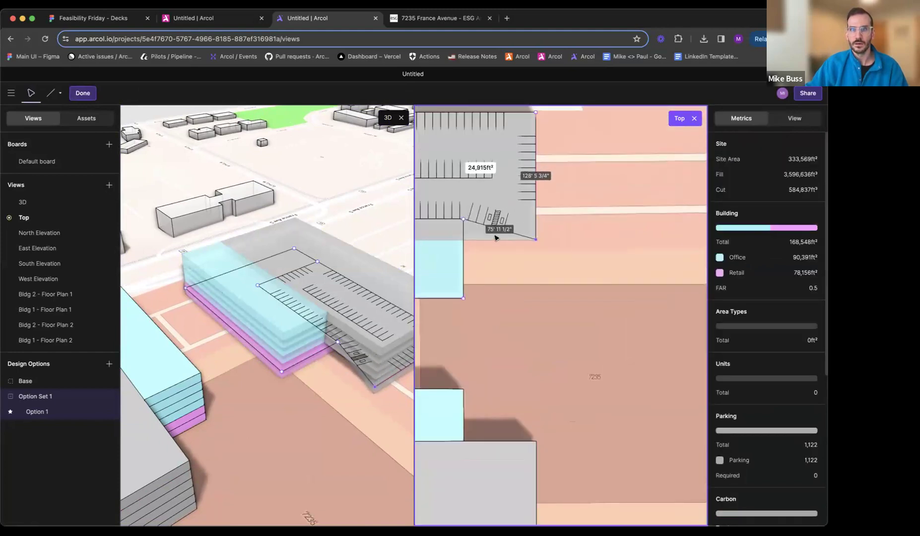
- Move both ends of the retail-parking boundary in Bldg 2 - Floor Plan 1 south to line up with the office edge above
left_click(461, 219)
left_click_drag(466, 219, 464, 244)
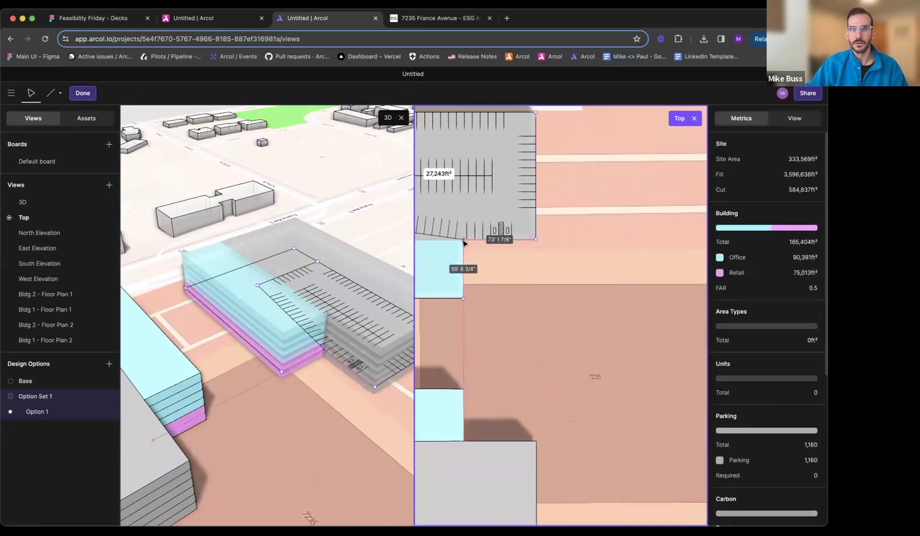
scroll(504, 281, "left", 6)
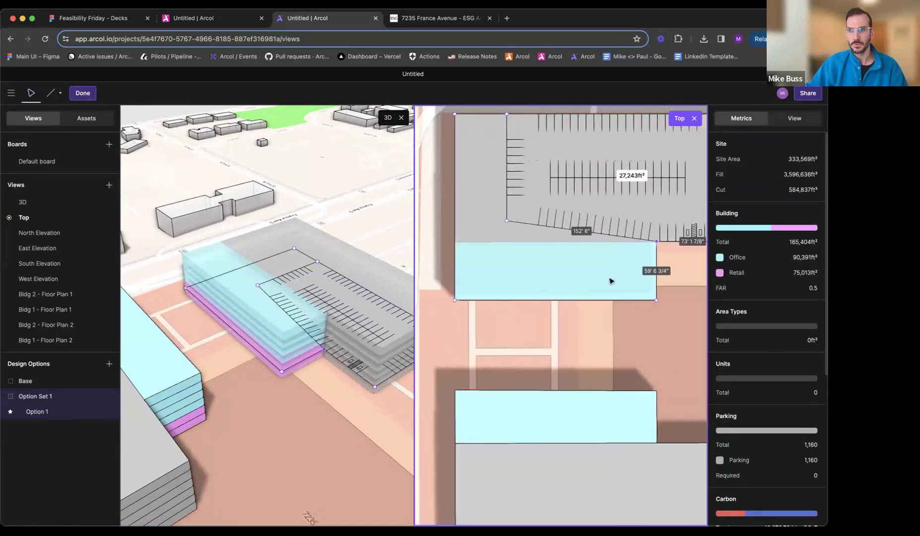
scroll(612, 281, "left", 1)
left_click_drag(512, 223, 513, 244)
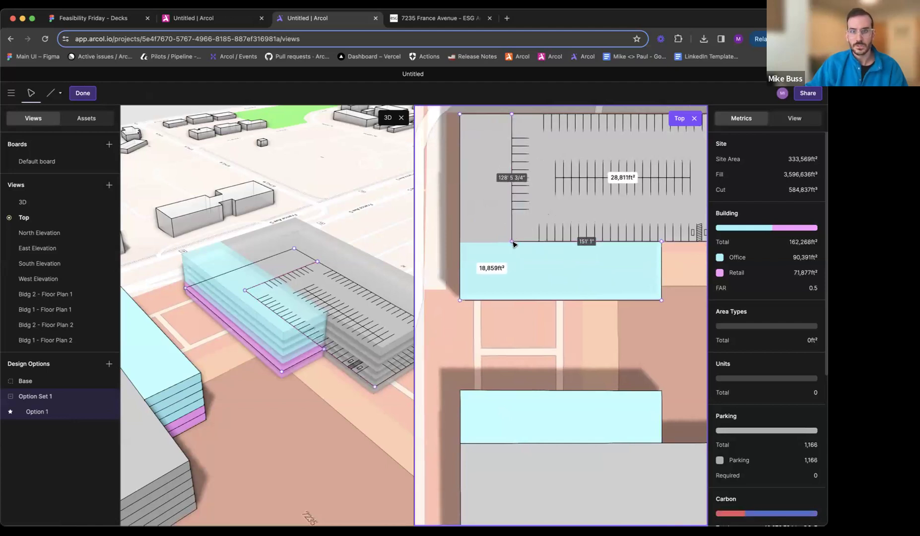
key("Escape")
key("Escape")
- Compare the two office buildings in the Arcol model with the 7235 France Avenue rendering and site plan, and return to Arcol
mouse_move(239, 349)
middle_mouse_down()
mouse_move(382, 322)
mouse_move(180, 339)
middle_mouse_up()
middle_click_drag(281, 322, 209, 329)
scroll(209, 328, "down", 2)
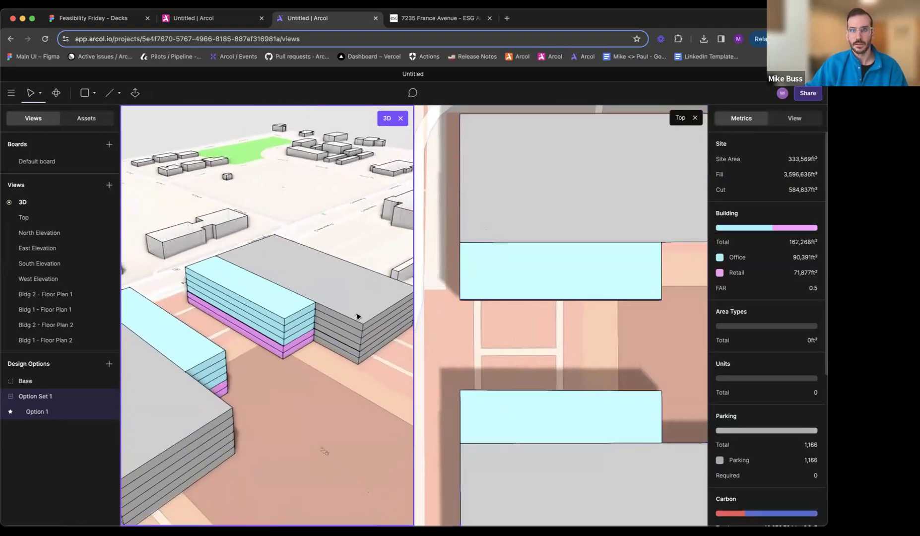
scroll(476, 317, "down", 10)
scroll(476, 315, "up", 4)
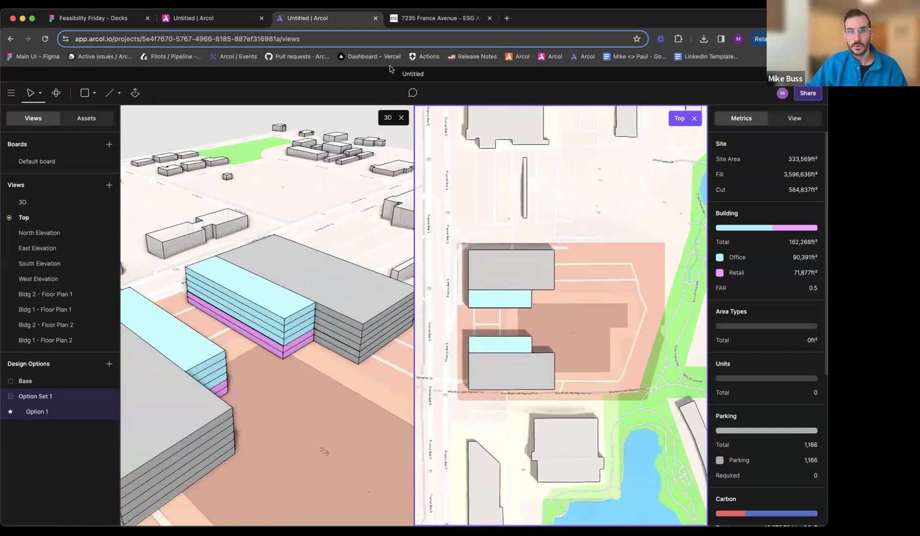
key("ctrl+Tab")
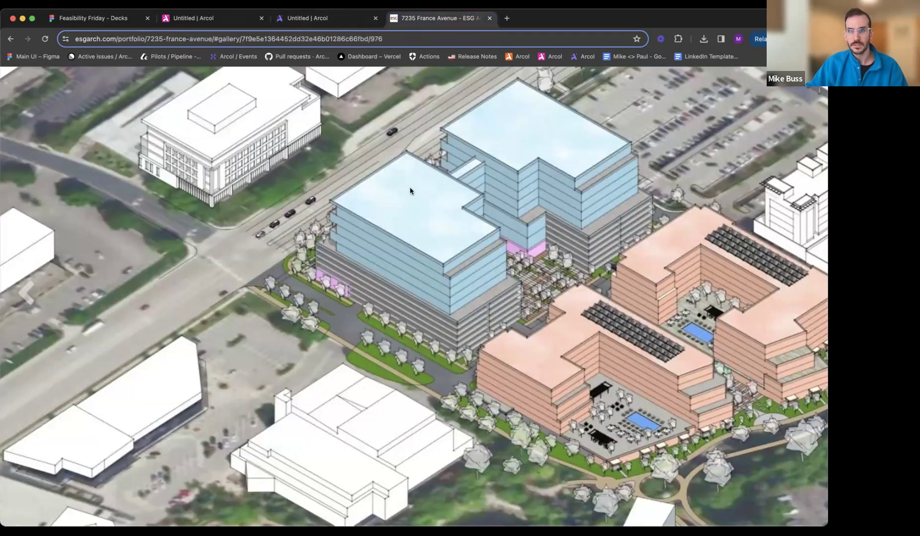
key("Left")
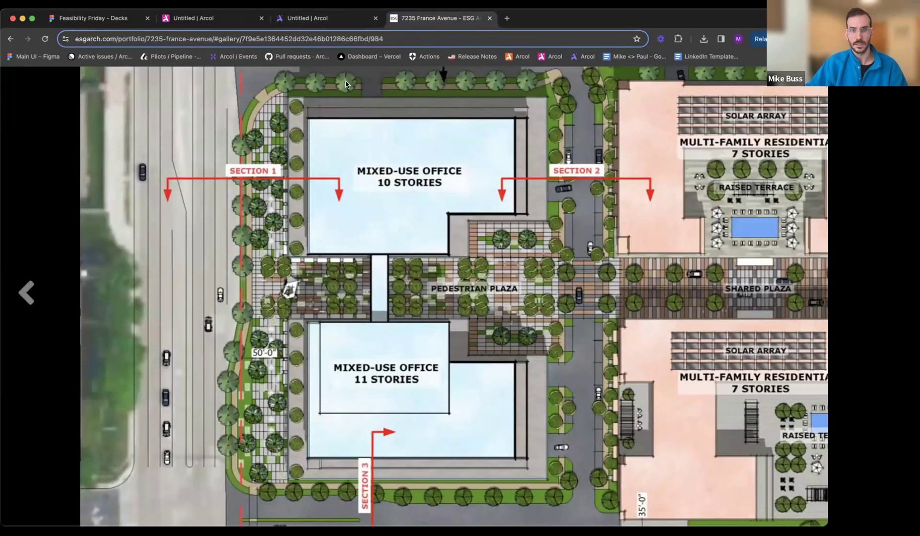
left_click(349, 23)
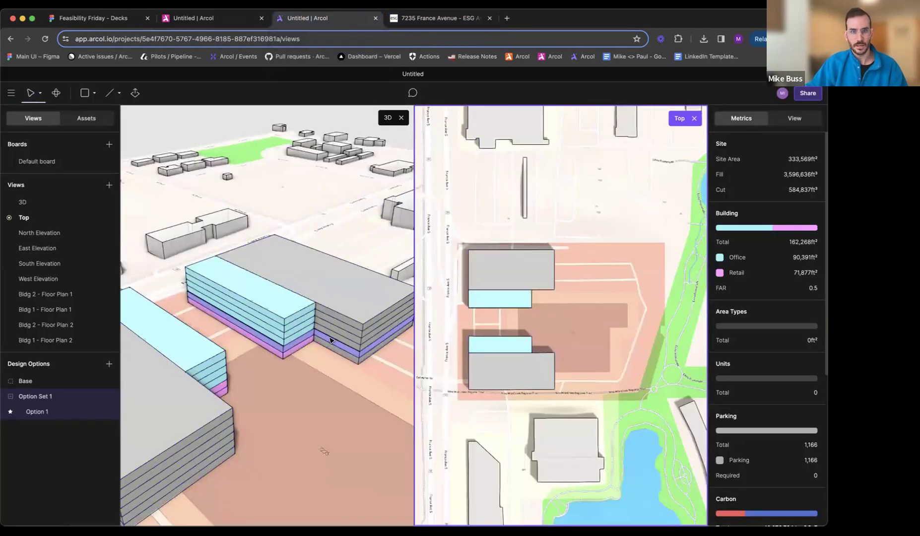
- Extend the retail area in Bldg 1 - Floor Plan 1 north toward the plaza, making its east side about 79 ft deep
middle_click_drag(326, 368, 267, 329)
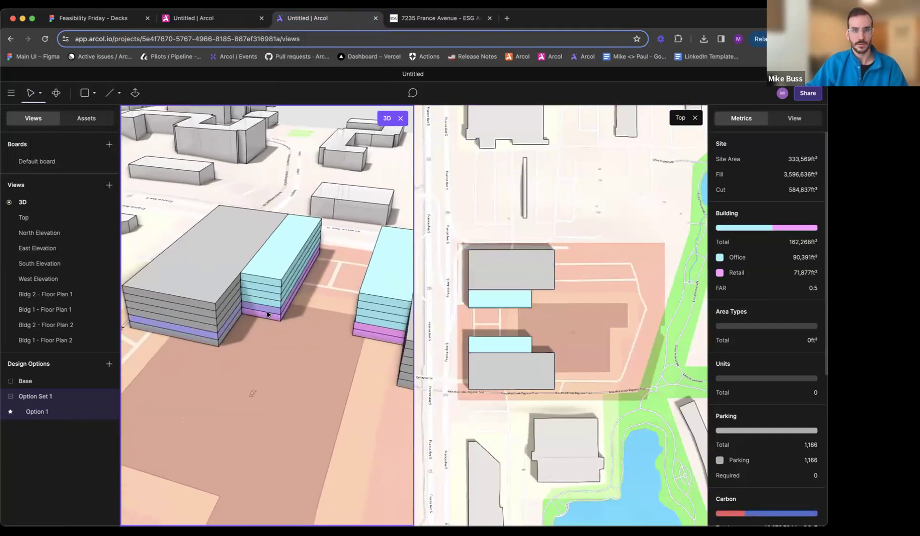
double_click(268, 320)
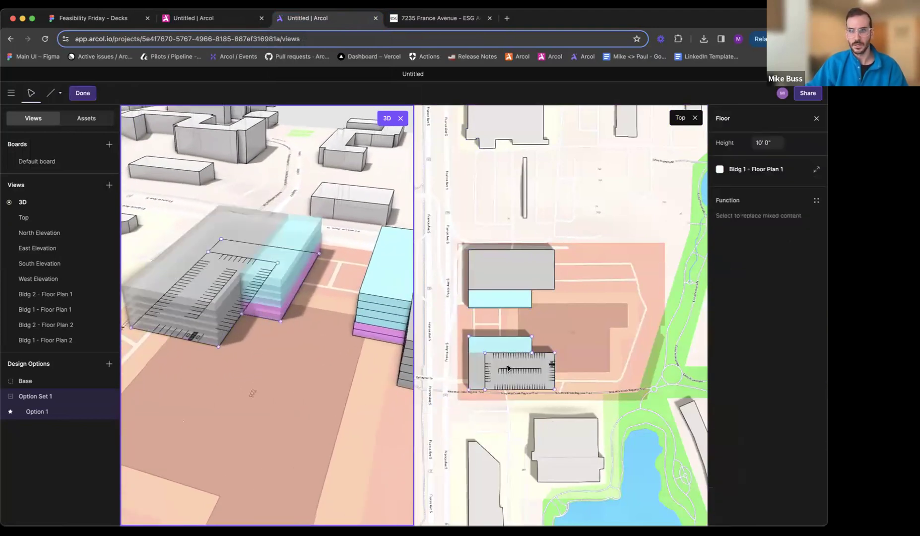
scroll(507, 368, "up", 5)
scroll(546, 367, "down", 1)
left_click_drag(555, 309, 555, 289)
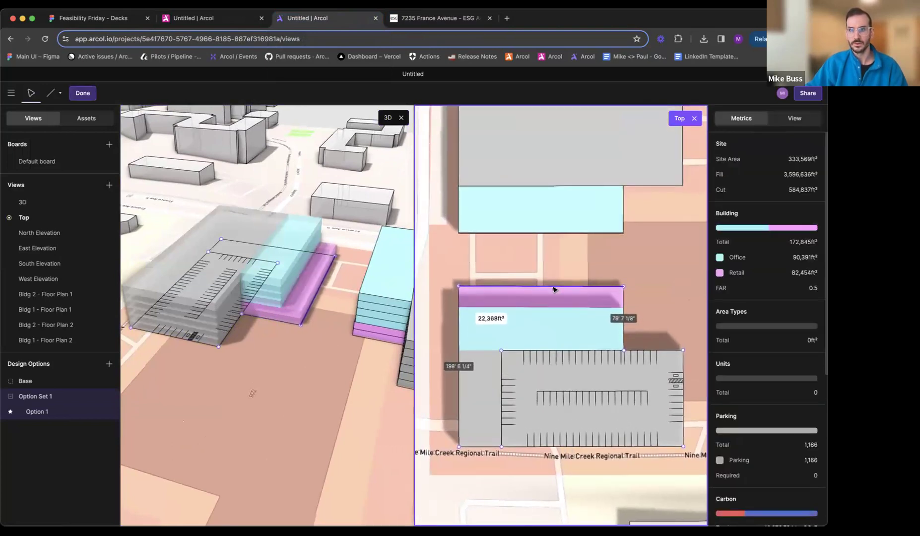
key("Escape")
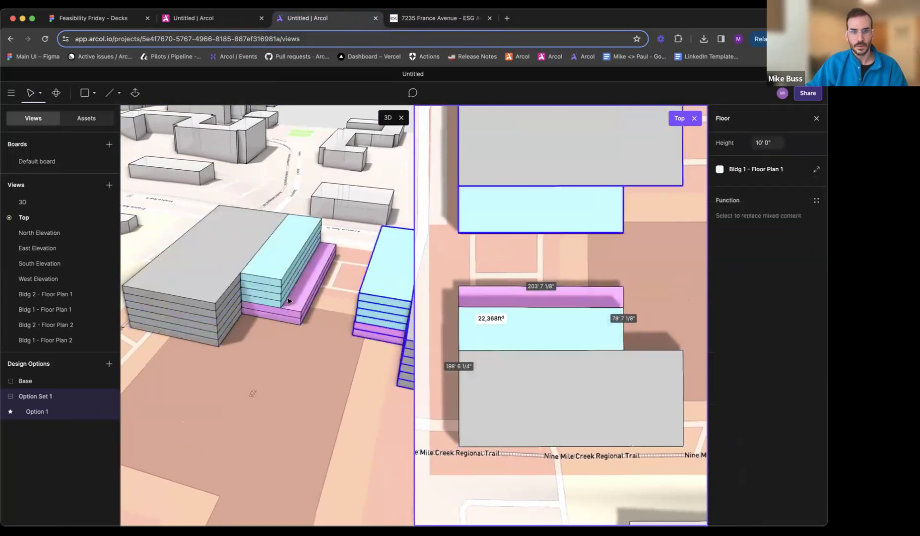
- Extend the office area in Bldg 1 - Floor Plan 2 north over the retail and shift its parking boundary corners north as well
double_click(268, 292)
left_click_drag(485, 309, 498, 288)
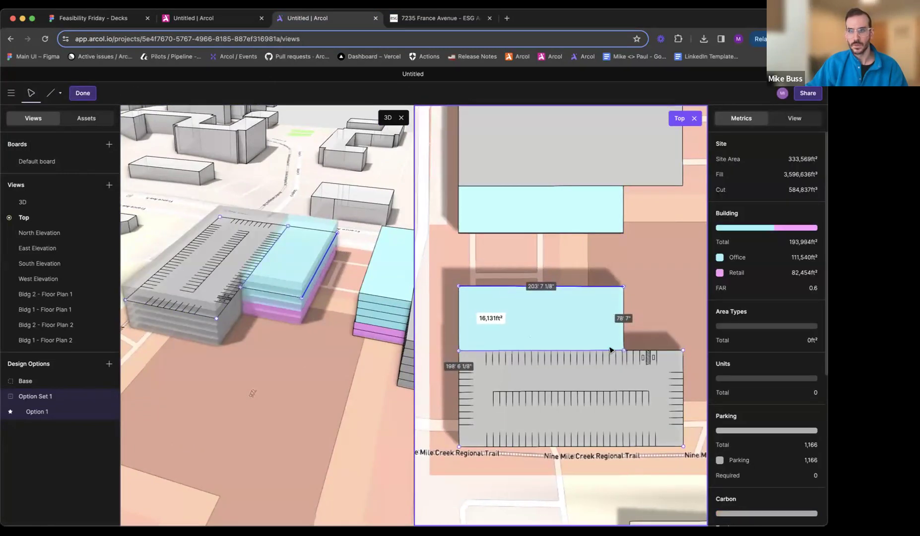
left_click_drag(626, 353, 625, 340)
left_click_drag(459, 351, 461, 338)
left_click_drag(685, 352, 683, 337)
- Assign the Office function to the plaza-side area in Bldg 1 - Floor Plan 2 and finish editing the plan
left_click(553, 322)
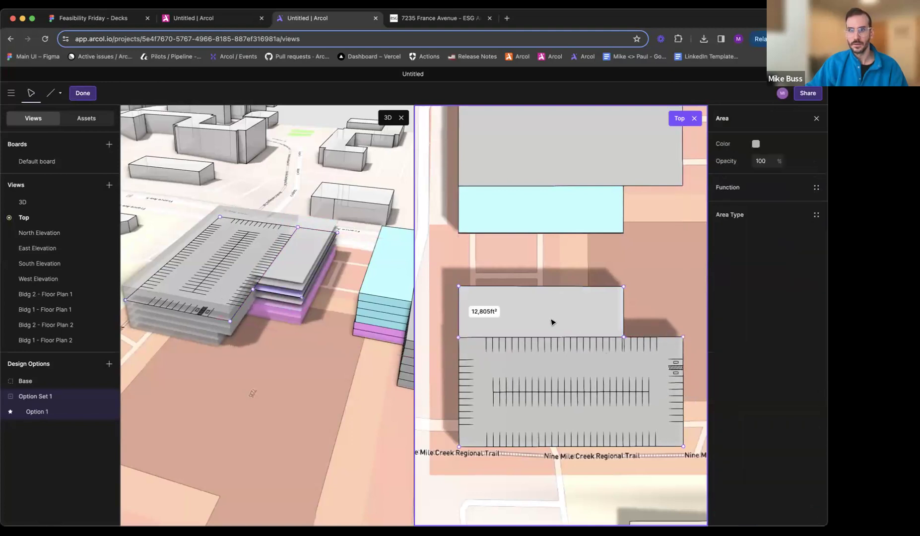
left_click(738, 191)
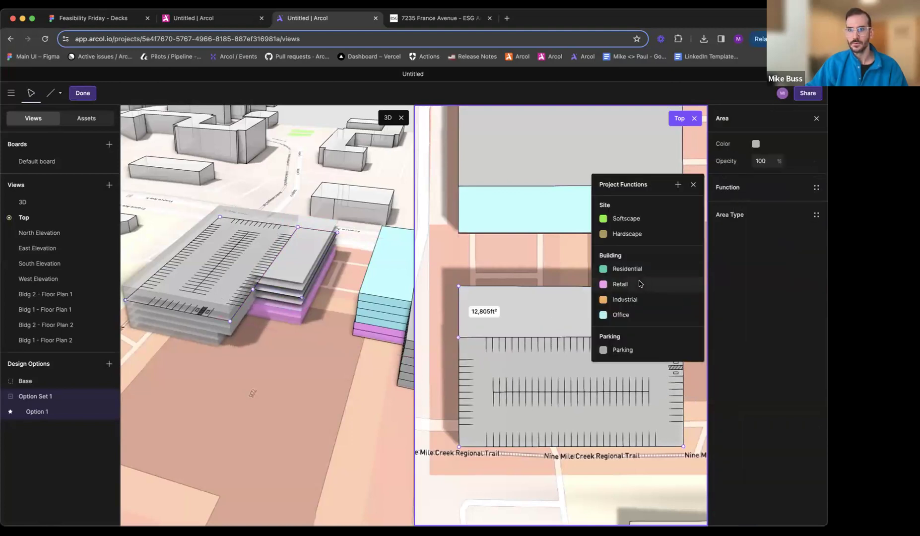
left_click(629, 311)
key("Escape")
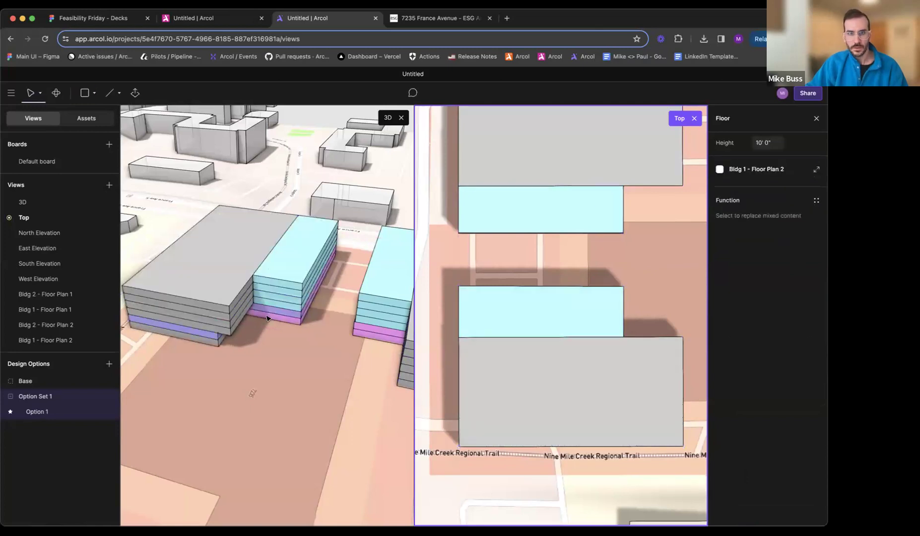
- Shift the north corners of the parking area in Bldg 1 - Floor Plan 1 north to align with the floors above and finish editing
double_click(221, 343)
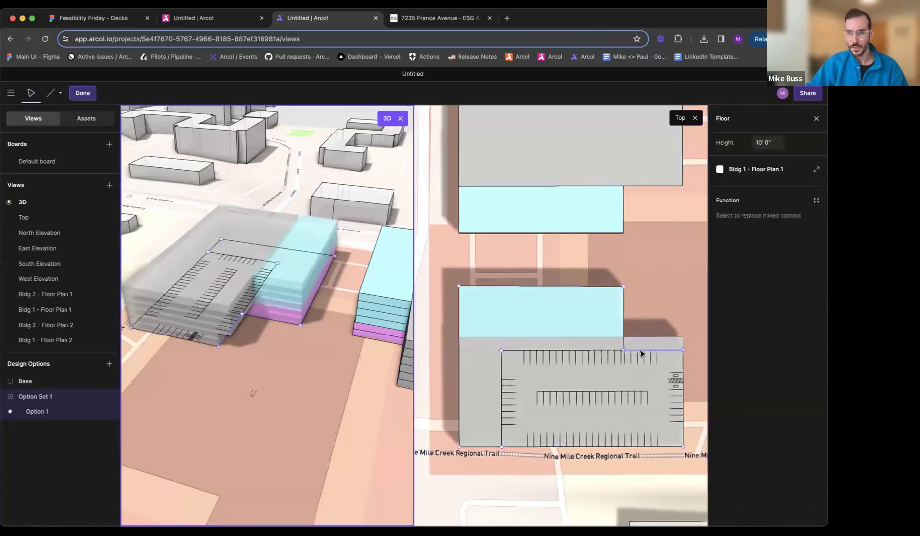
left_click(642, 353)
left_click_drag(684, 352, 684, 341)
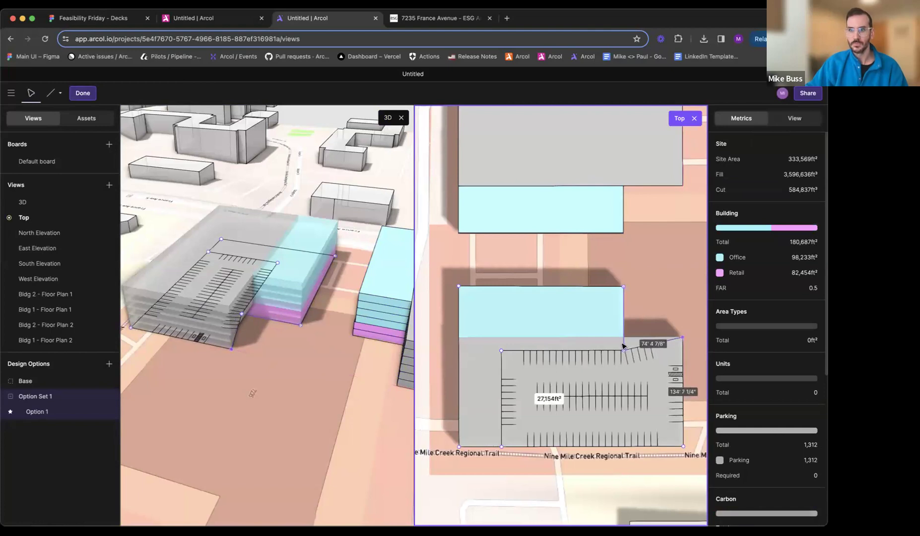
left_click_drag(624, 353, 626, 341)
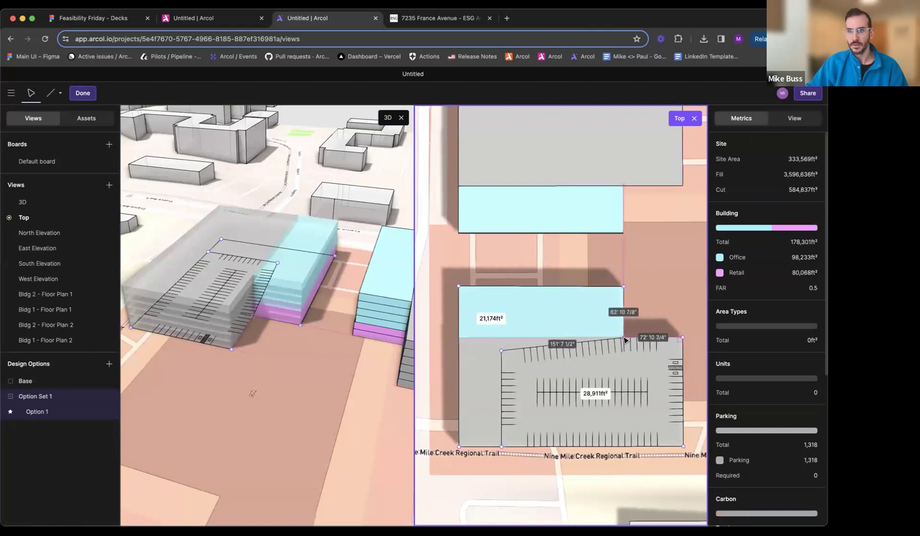
left_click_drag(508, 352, 508, 328)
key("Escape")
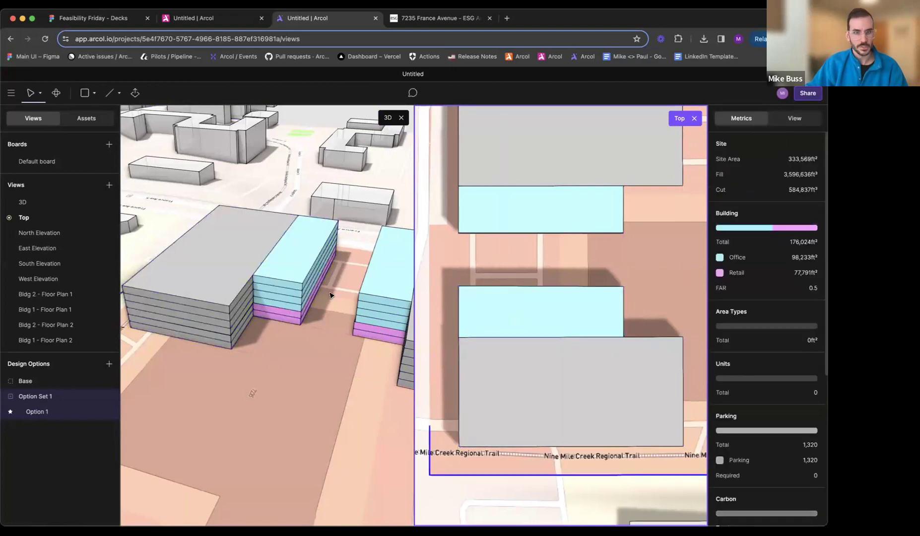
- Close the Top view, compare the 3D massing with the 7235 France Avenue site plan and rendering, and return to Arcol
left_click(330, 296)
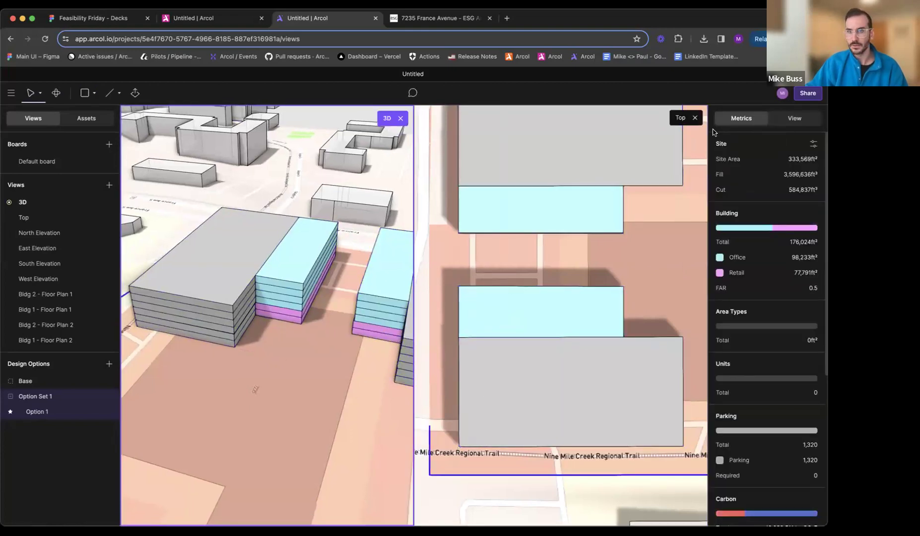
left_click(697, 120)
scroll(591, 249, "down", 2)
middle_click_drag(563, 311, 556, 209)
left_click(433, 17)
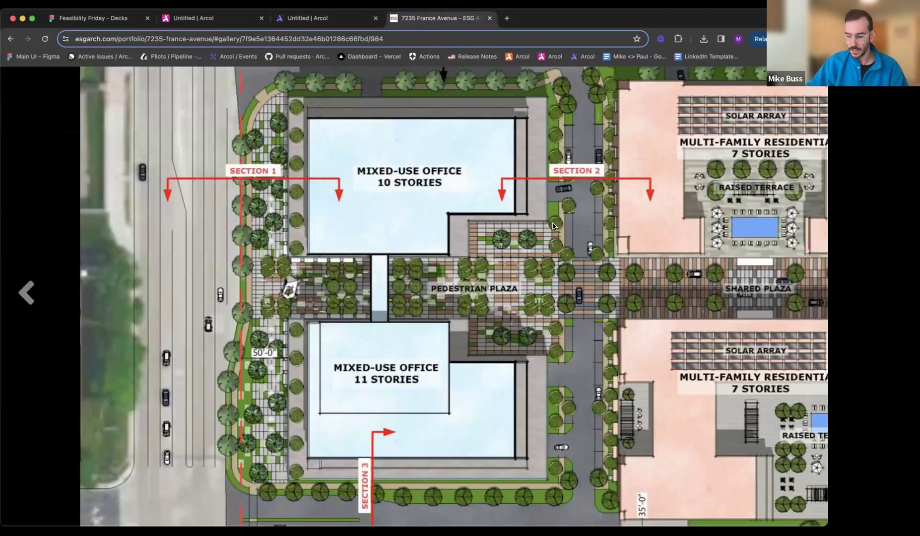
scroll(553, 227, "right", 5)
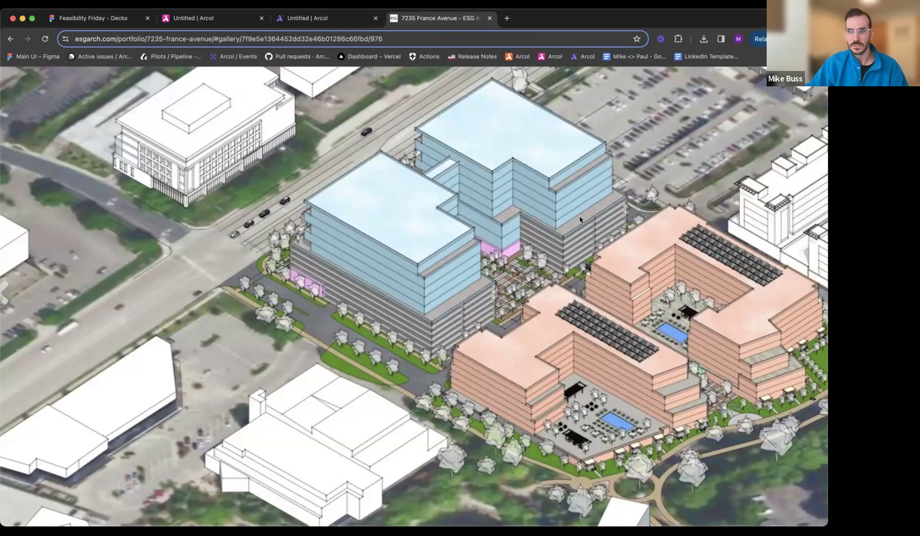
left_click(310, 19)
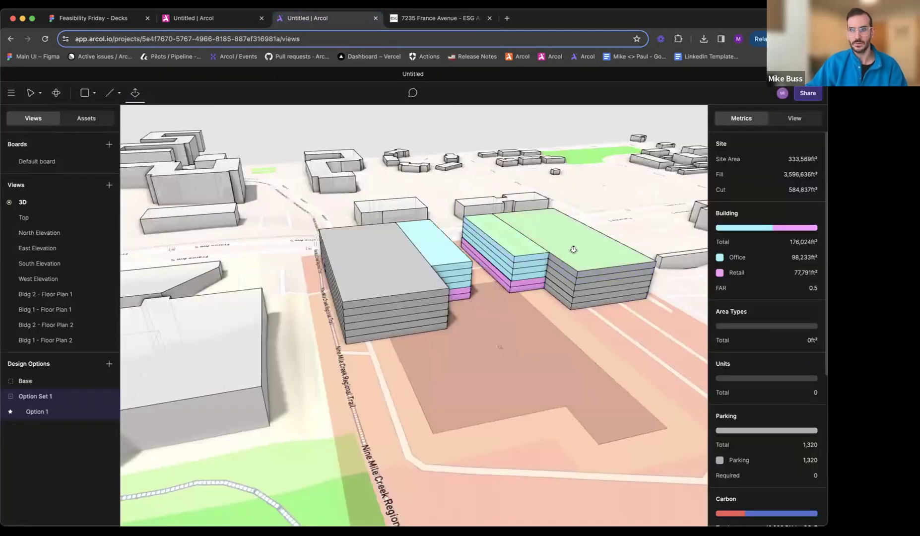
- Extrude Bldg 2 up by five floors and give the lowest added floor a new floor plan, closing the plan's own view
left_click_drag(574, 249, 587, 214)
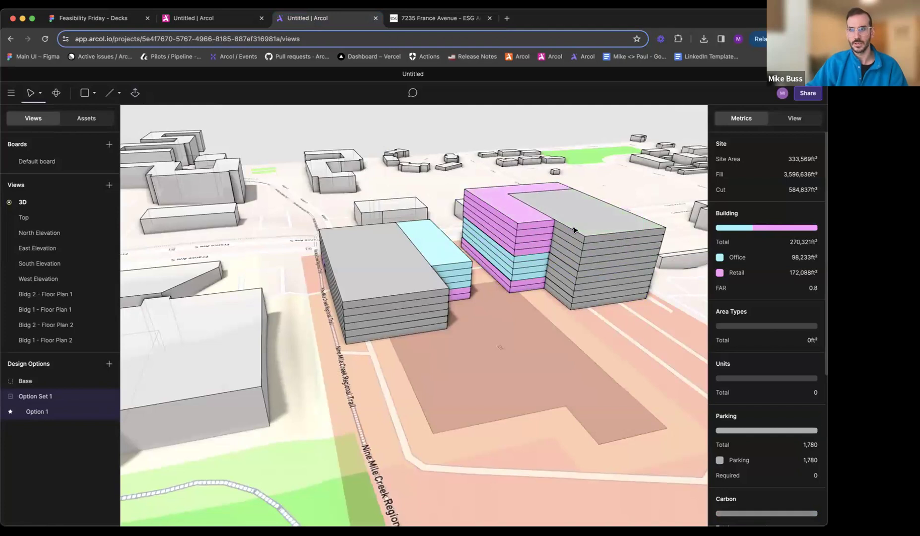
scroll(561, 260, "up", 2)
left_click(561, 259)
left_click(775, 168)
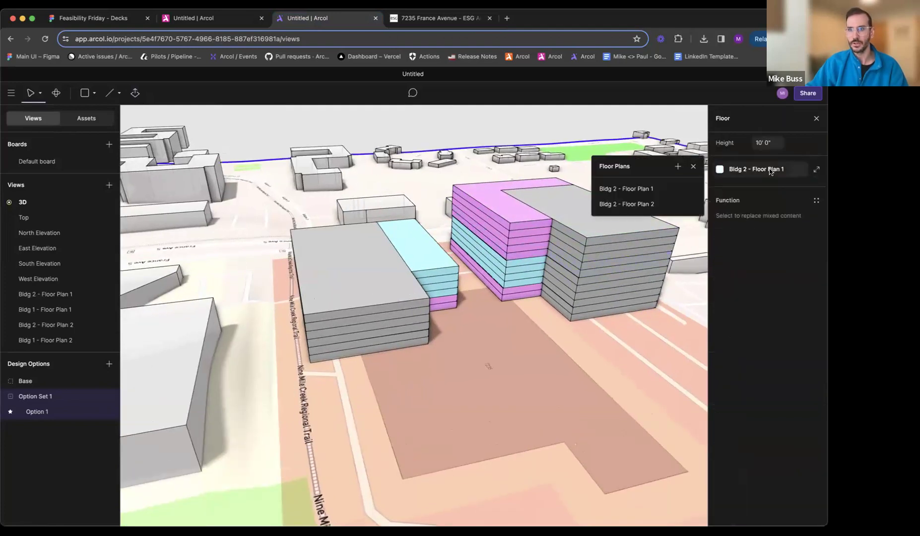
left_click(678, 167)
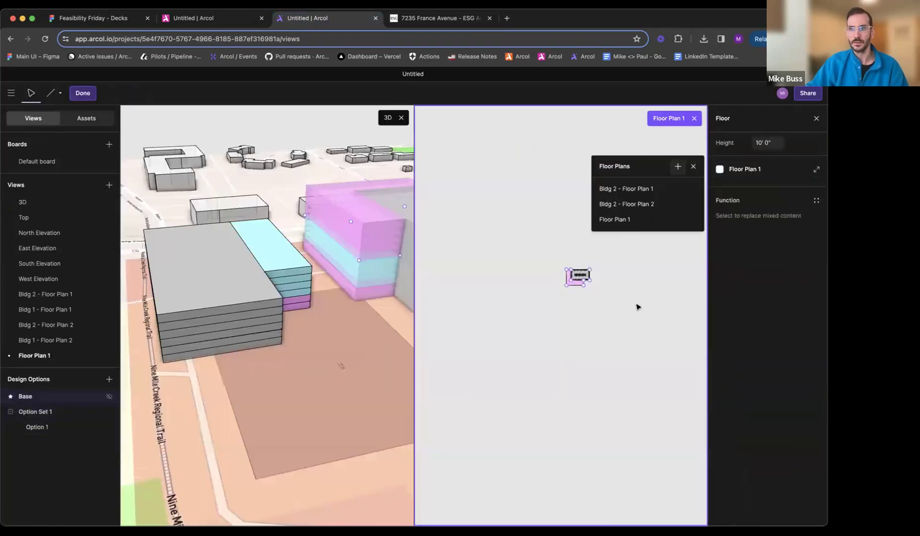
left_click(694, 118)
- Edit Bldg 2's new Floor Plan 1 against the rendering, setting the east edges of its retail and parking areas back from the floors below
scroll(570, 282, "up", 5)
middle_click_drag(559, 282, 440, 280)
double_click(404, 278)
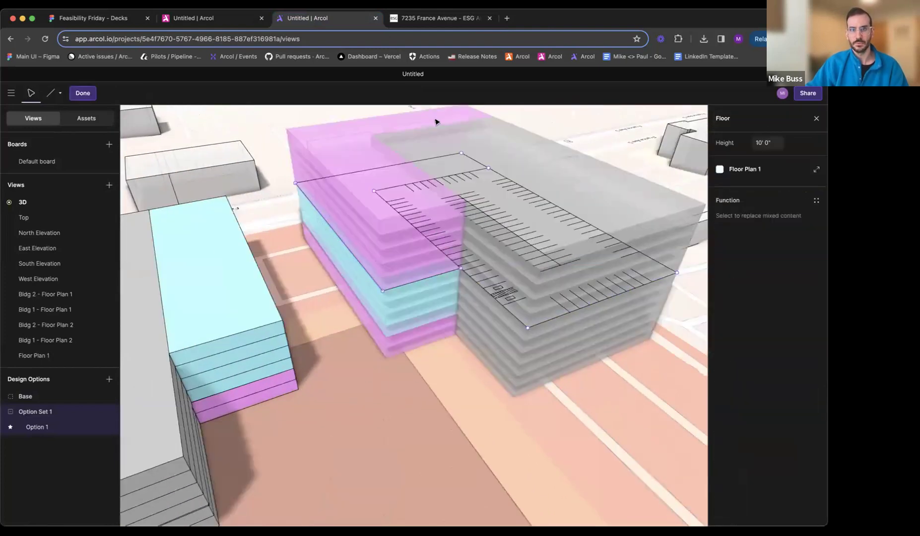
left_click(435, 20)
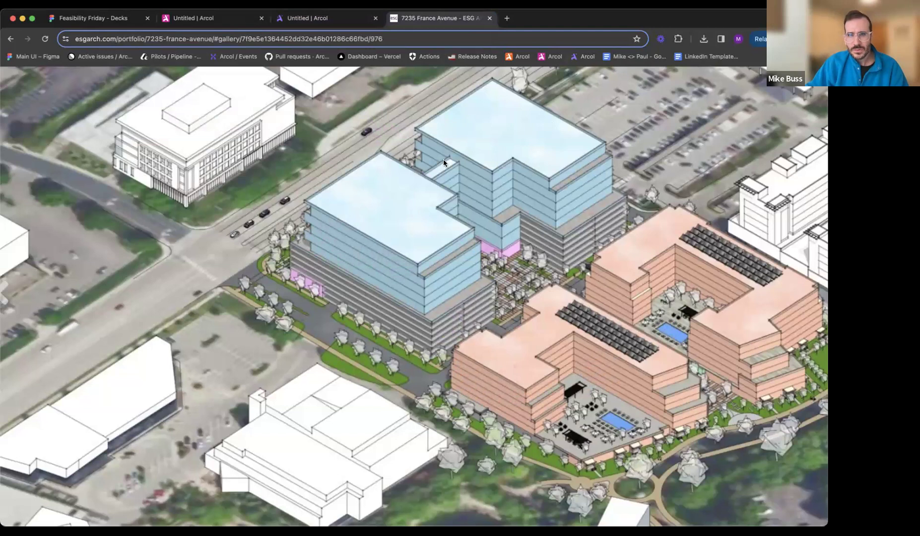
left_click(348, 20)
left_click(432, 278)
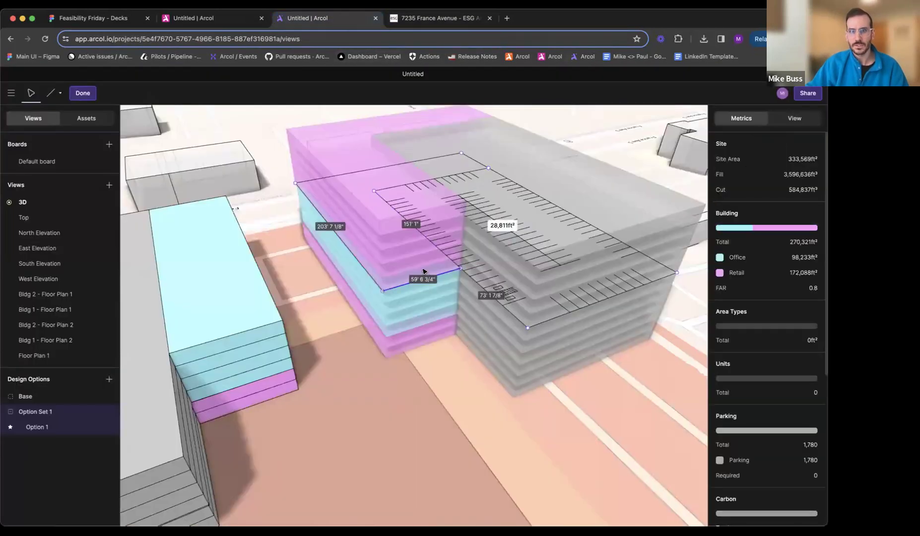
left_click_drag(461, 271, 446, 255)
left_click_drag(382, 279, 377, 279)
left_click(558, 316)
left_click_drag(558, 316, 548, 300)
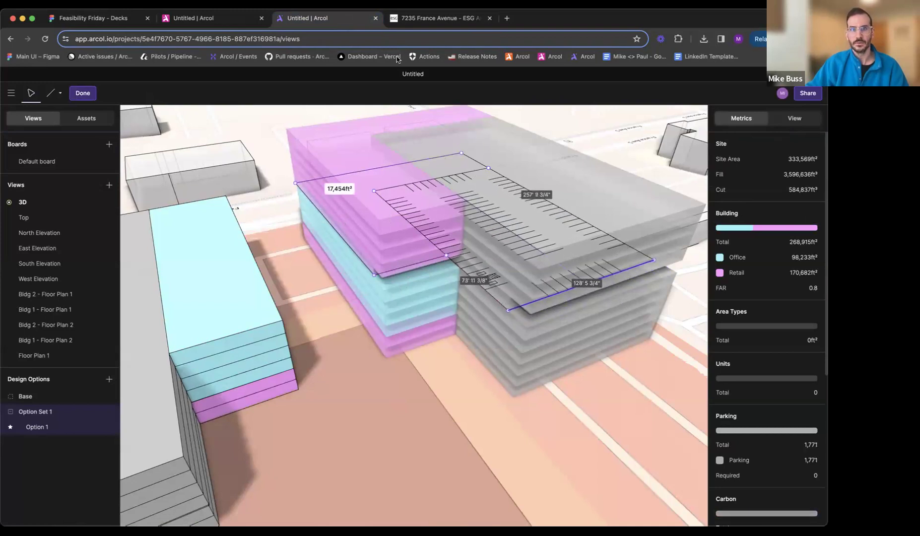
- Merge the retail and parking areas in Floor Plan 1 into a single area and assign it the Office function
left_click(422, 18)
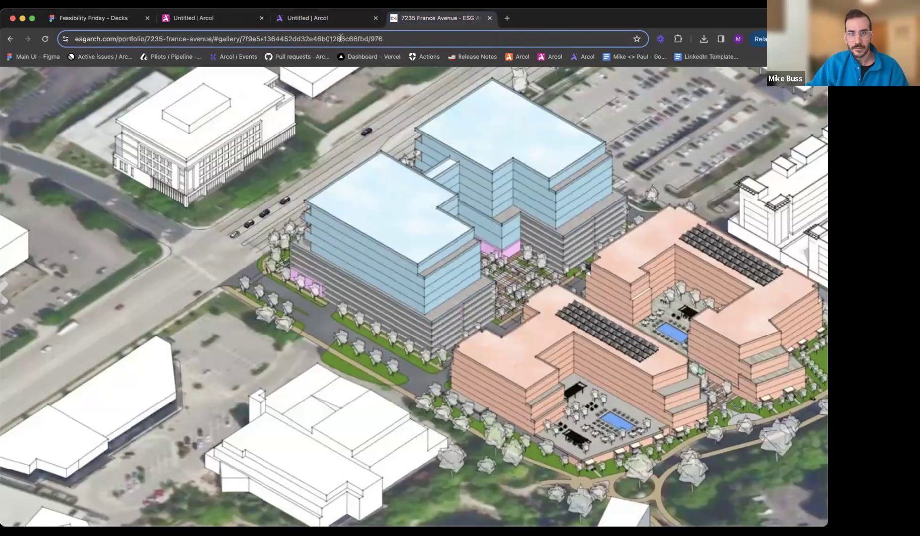
left_click(338, 19)
left_click_drag(427, 236, 430, 182)
middle_click_drag(427, 208, 464, 217)
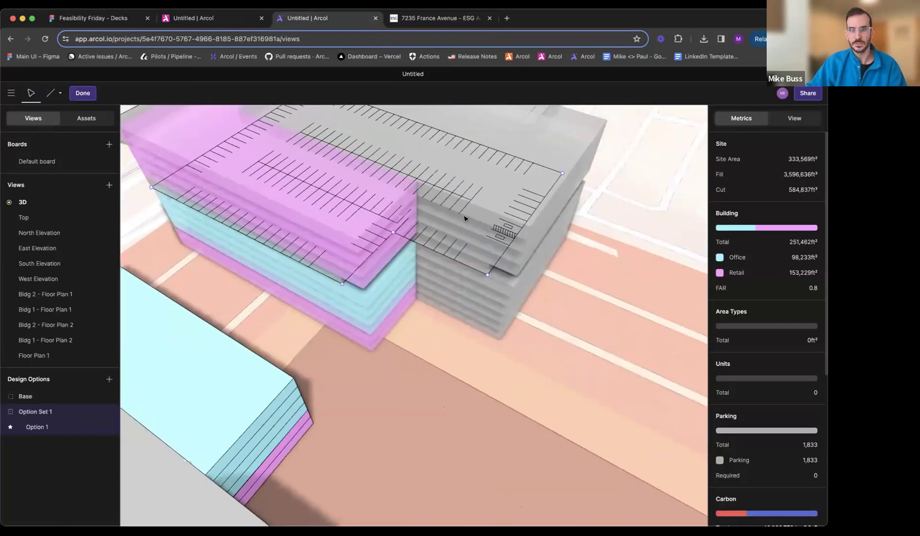
left_click(464, 217)
left_click(732, 190)
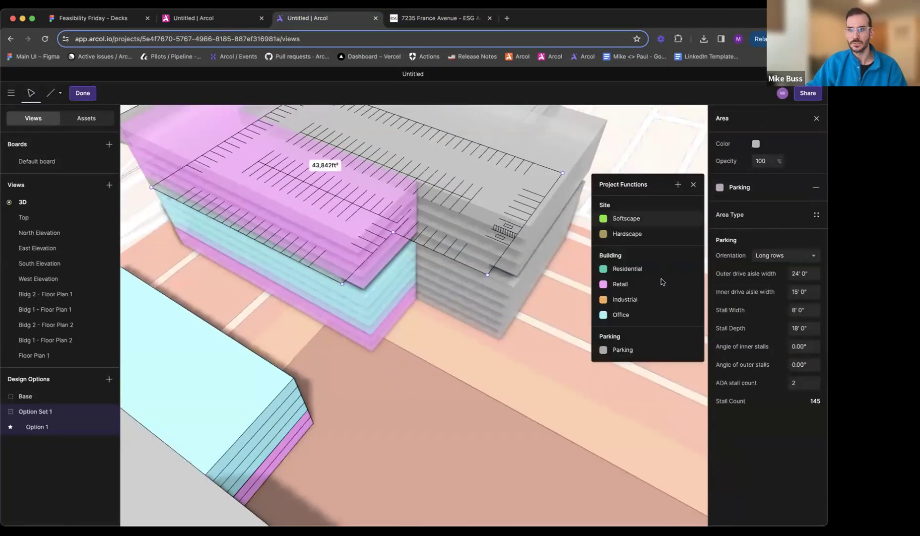
left_click(642, 315)
- Finish editing and apply Floor Plan 1 to the remaining upper floors of Bldg 2
middle_click_drag(506, 317, 423, 263)
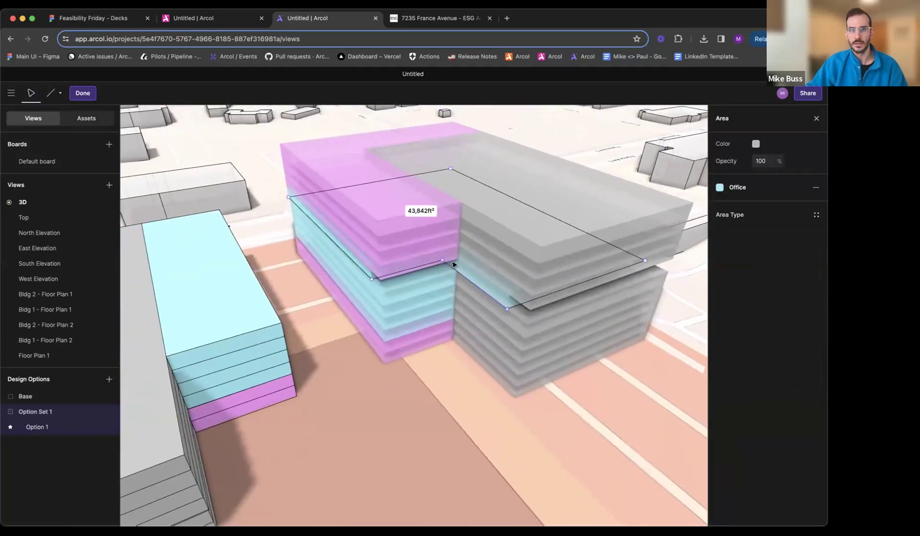
left_click(416, 264)
left_click(414, 263)
left_click(413, 250, "shift")
left_click(749, 168)
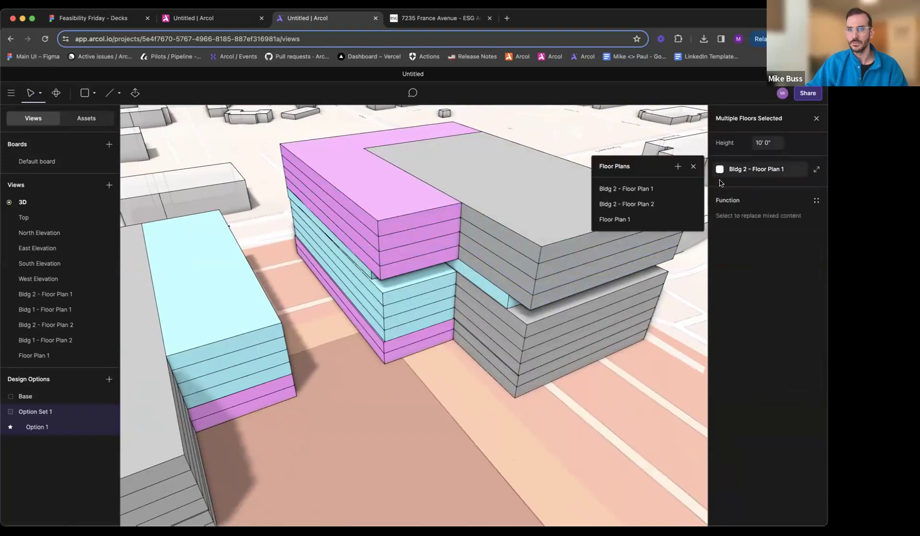
left_click(618, 219)
key("Escape")
- Push the two east faces of Bldg 2's upper office floors slightly inward and compare the setback with the rendering
middle_click_drag(468, 264, 482, 271)
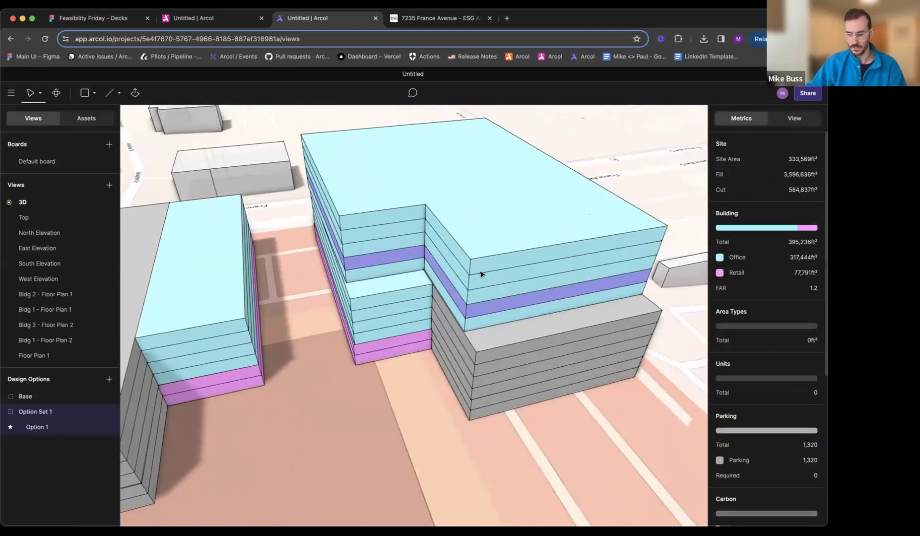
key("e")
left_click(519, 258)
left_click(515, 250)
left_click(384, 248)
left_click(383, 246)
middle_click_drag(375, 289, 471, 266)
left_click(410, 29)
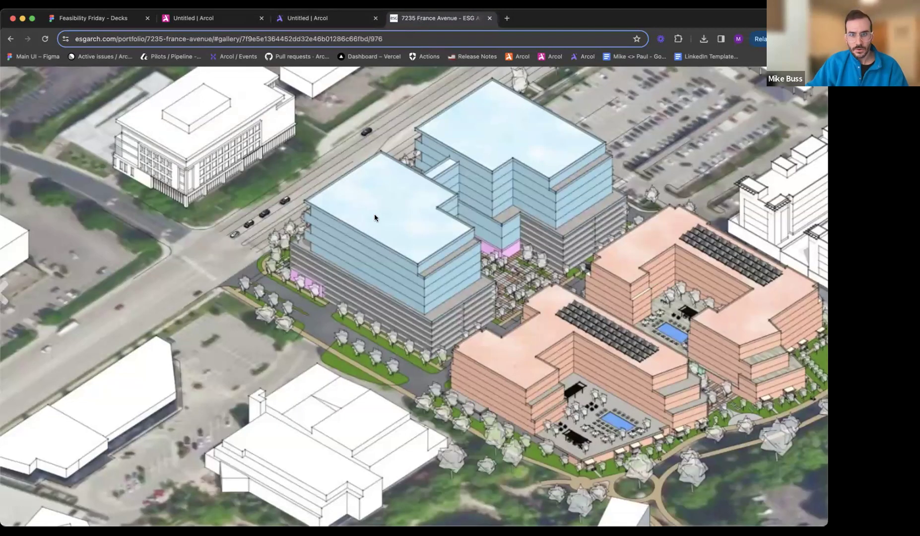
left_click(317, 18)
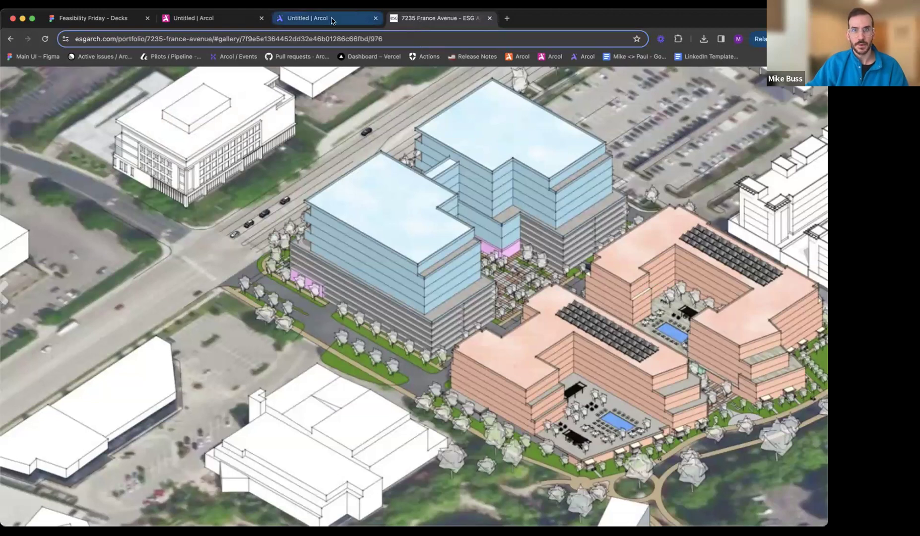
key("Escape")
- Open Floor Plan 1 for editing with the Top view alongside 3D and inset its west edge from the floors below
middle_click_drag(408, 217, 405, 216)
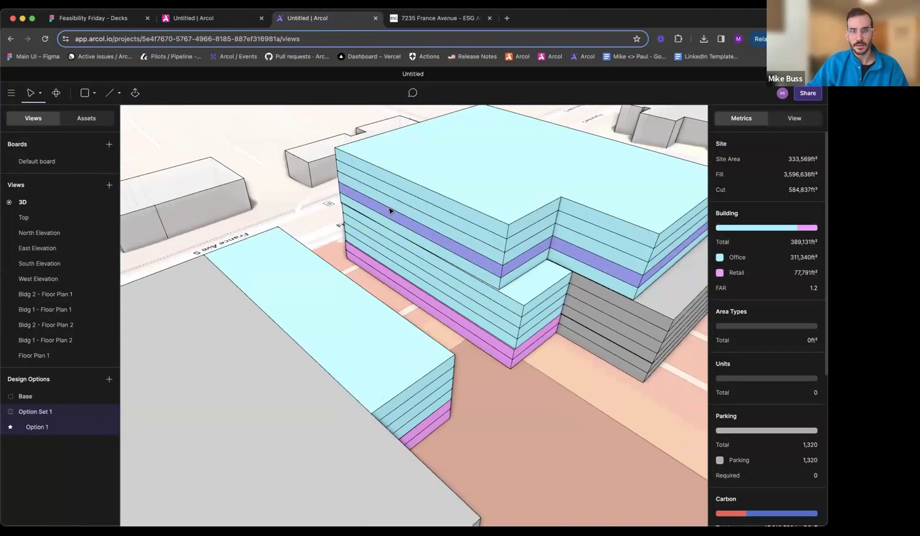
double_click(391, 207)
right_click(44, 217)
left_click(79, 226)
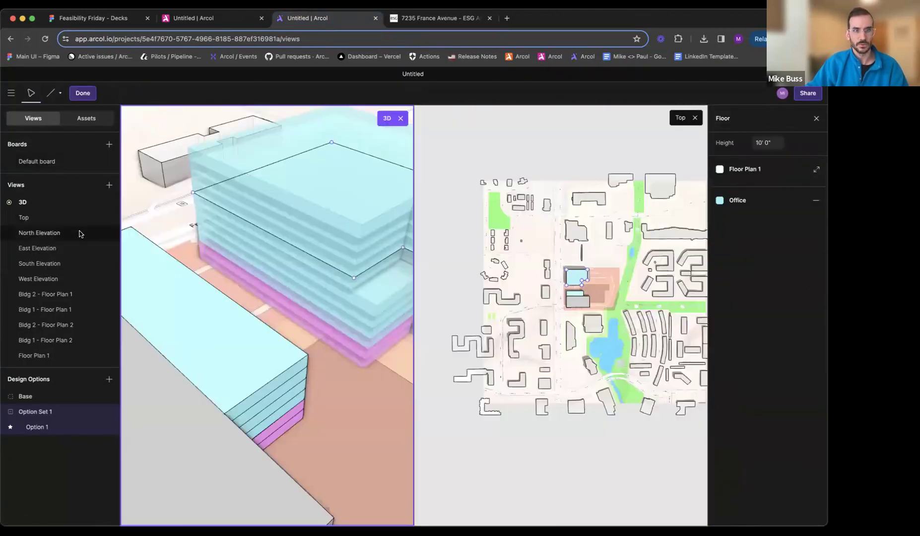
scroll(559, 283, "up", 10)
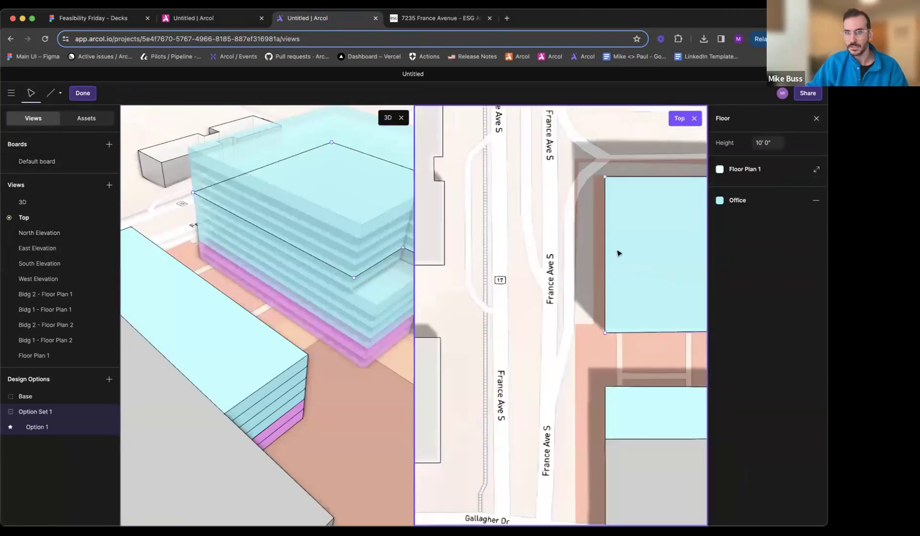
middle_click_drag(494, 267, 462, 265)
left_click_drag(499, 207, 510, 208)
scroll(518, 276, "up", 8)
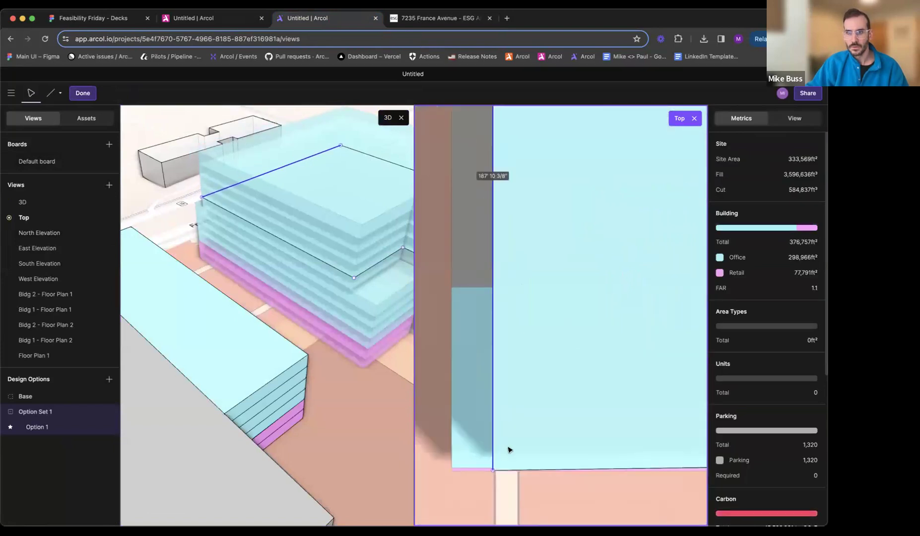
- Inset the south edge of Floor Plan 1, making its west side about 185 ft 6 in long, and finish editing
scroll(508, 450, "down", 3)
mouse_move(499, 462)
left_mouse_down()
mouse_move(500, 449)
mouse_move(500, 457)
left_mouse_up()
scroll(499, 457, "down", 10)
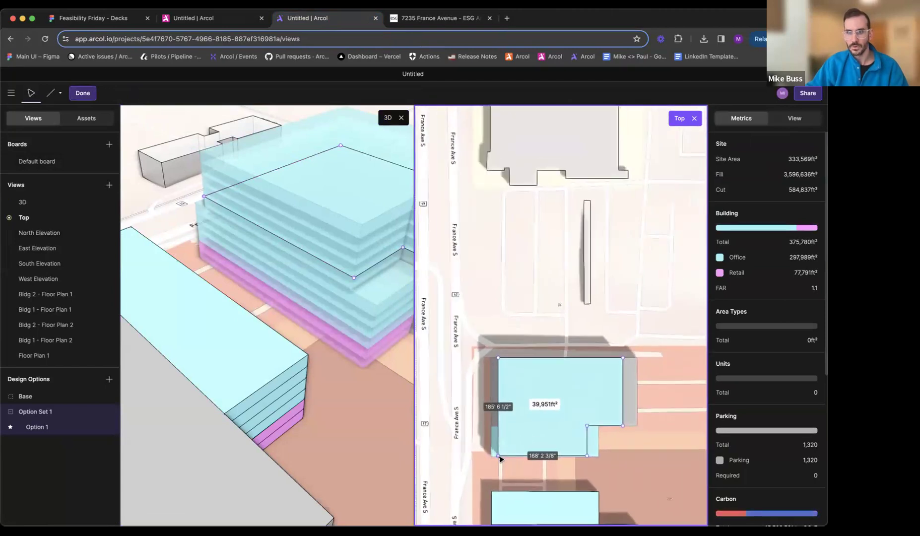
key("Escape")
- Push the plaza-facing south face of Bldg 2's upper office floors slightly farther inward
scroll(305, 284, "down", 3)
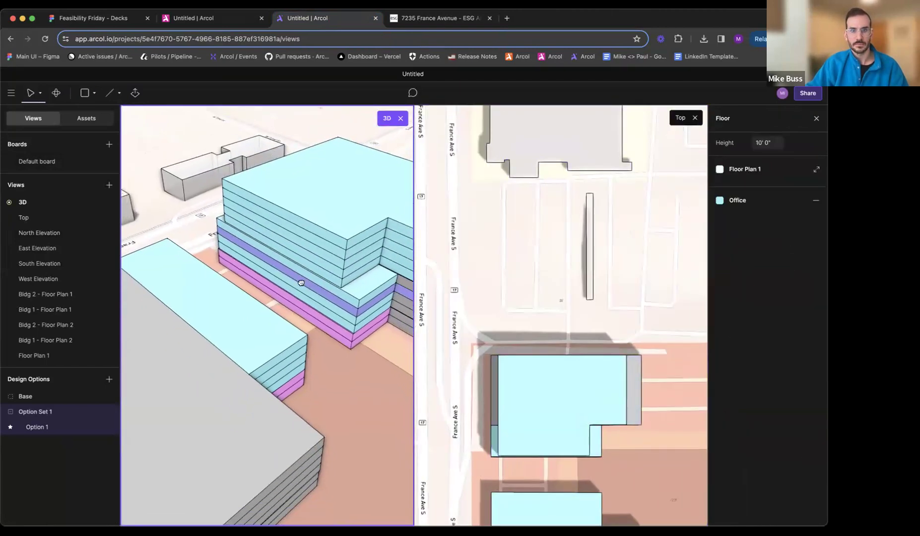
scroll(301, 283, "right", 2)
key("e")
mouse_move(292, 256)
left_mouse_down()
mouse_move(304, 250)
mouse_move(295, 257)
left_mouse_up()
middle_click_drag(233, 264, 408, 109)
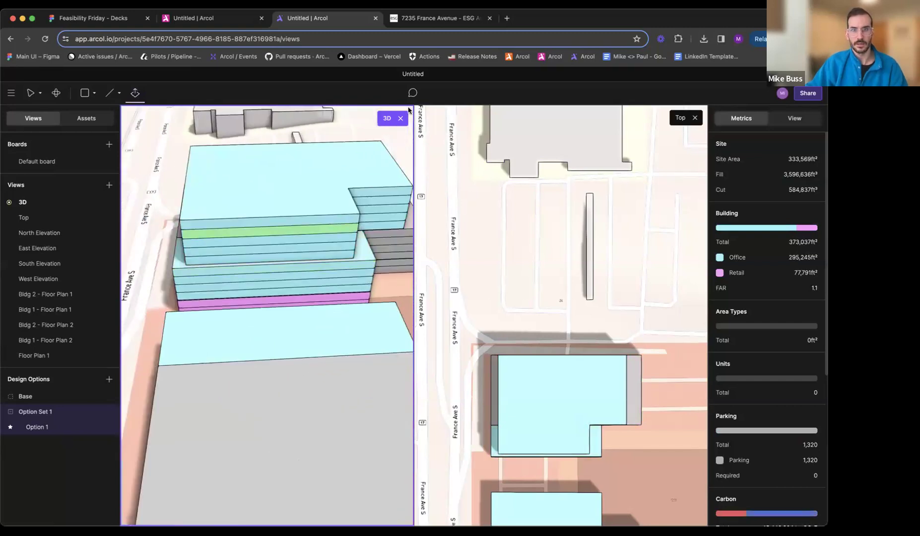
- Push the west face of Bldg 2's upper office floors slightly inward, checking the setback against the France Avenue-side rendering
left_click(427, 20)
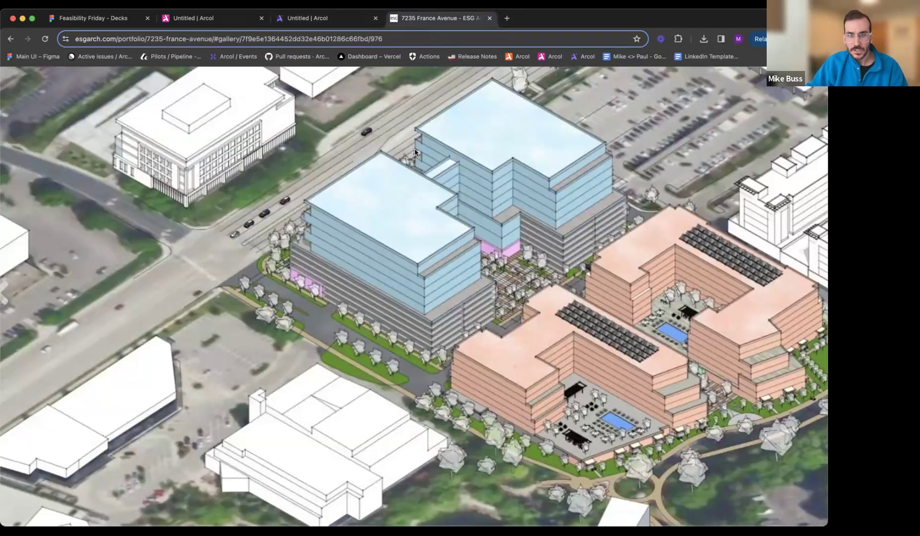
key("Right")
key("Right")
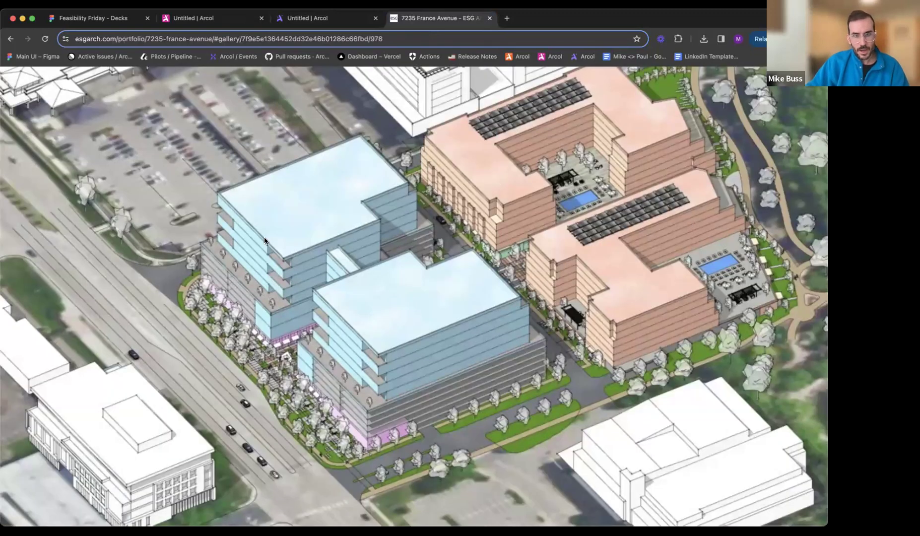
left_click(315, 22)
middle_click_drag(253, 241, 285, 264)
left_click_drag(275, 258, 277, 257)
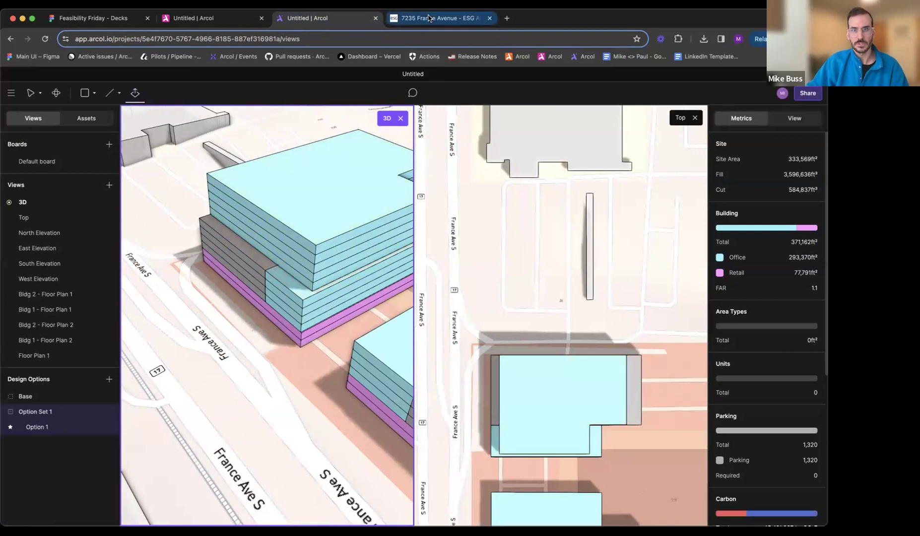
left_click(436, 19)
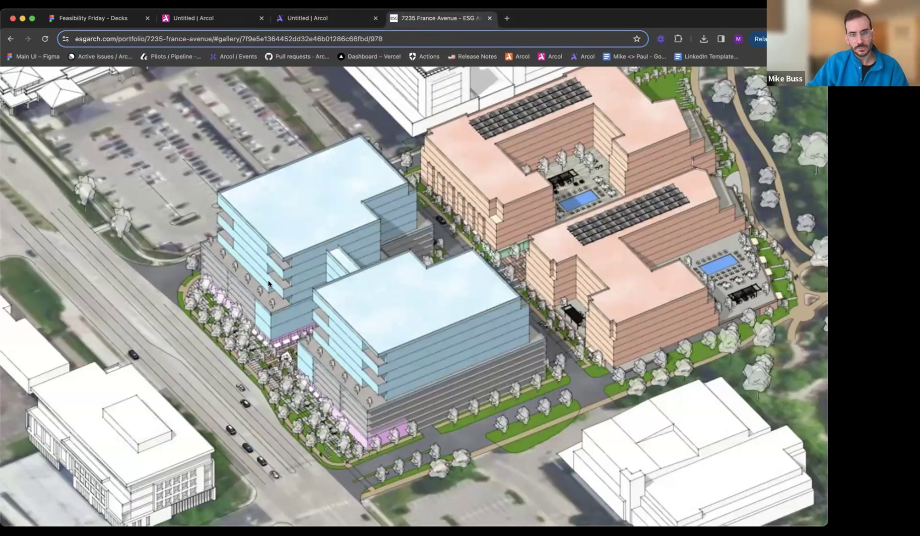
left_click(312, 20)
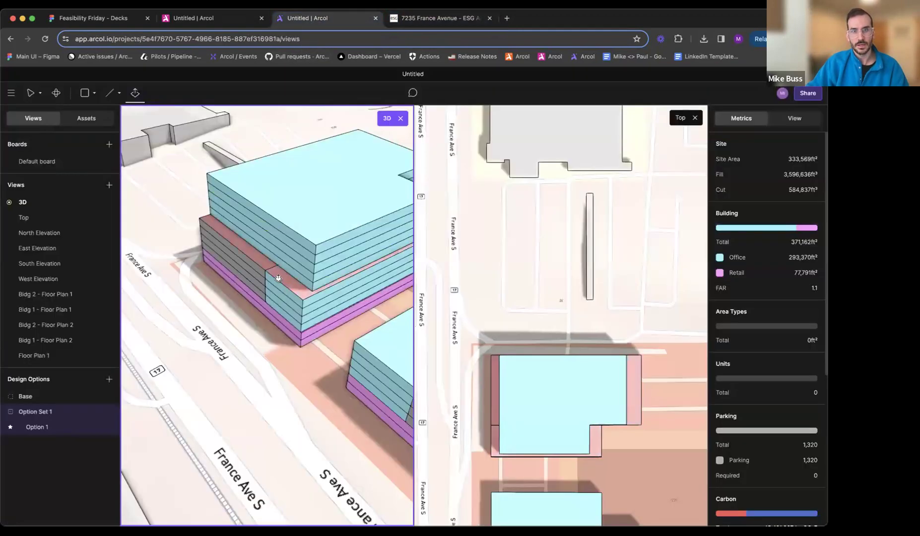
- Cut a rectangular notch about 24 by 54 ft from the southwest corner of Bldg 2's Floor Plan 1 and finish editing
double_click(298, 259)
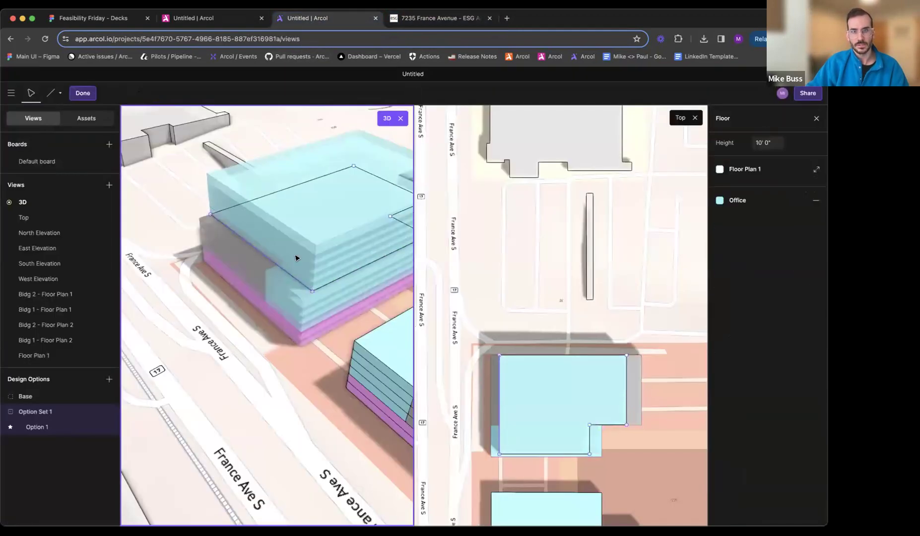
left_click(280, 270)
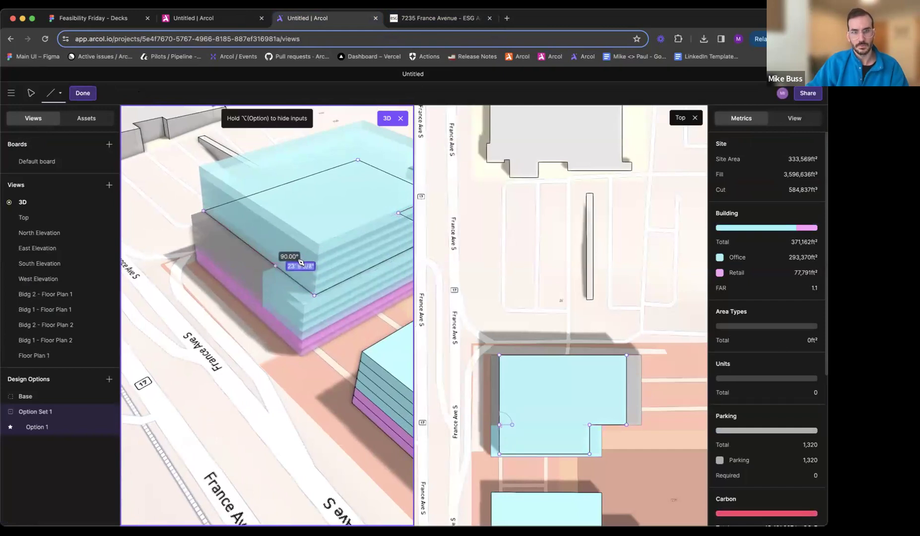
left_click(336, 285)
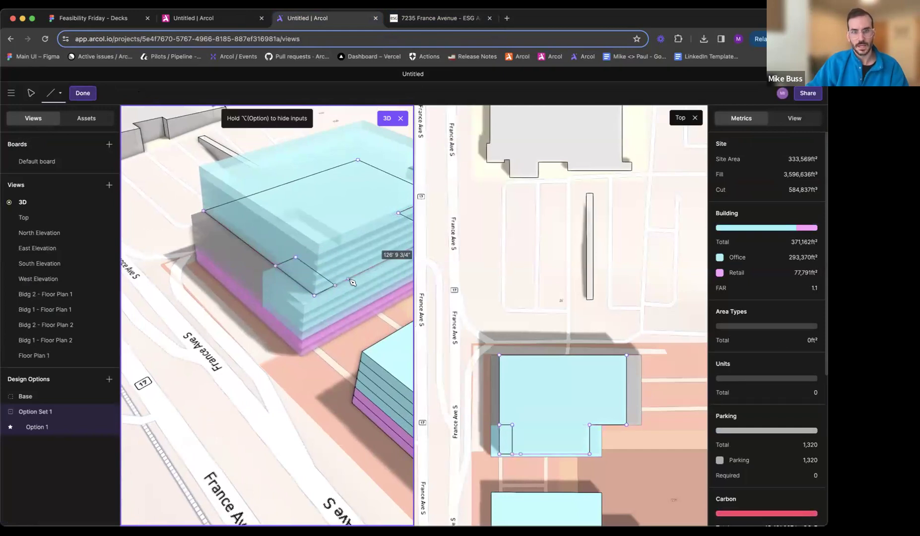
left_click(315, 296)
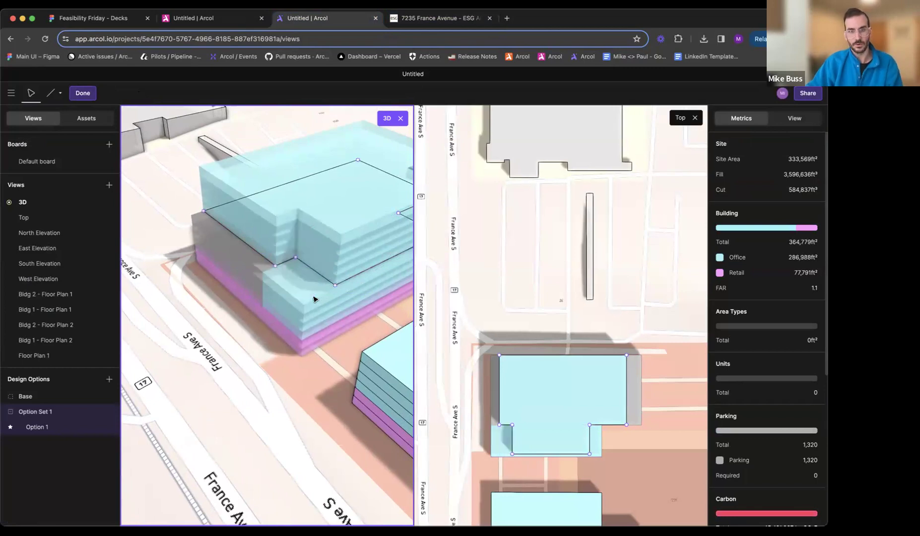
key("Escape")
middle_click_drag(298, 274, 260, 287)
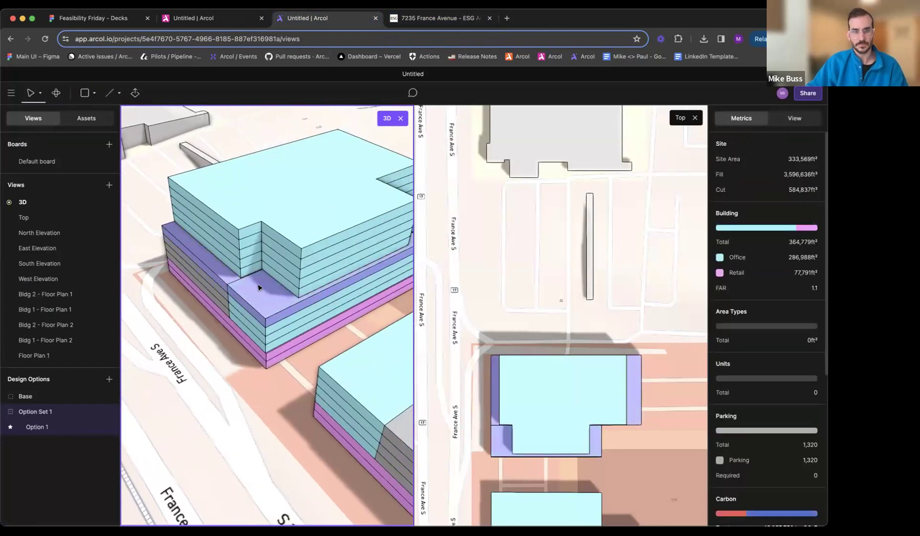
- Rename the notched upper-office Floor Plan 1 as Bldg 2 - Floor Plan 3
left_click(252, 260)
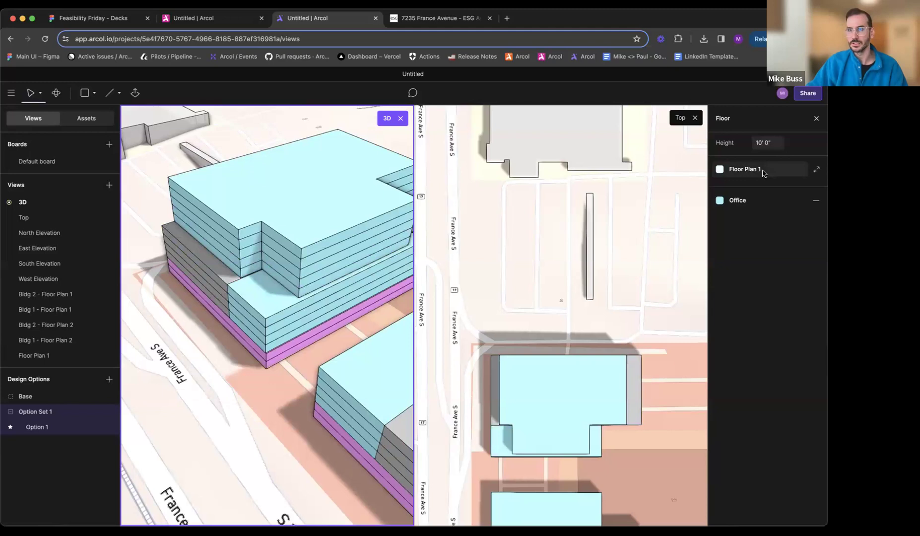
left_click(764, 170)
left_click(678, 221)
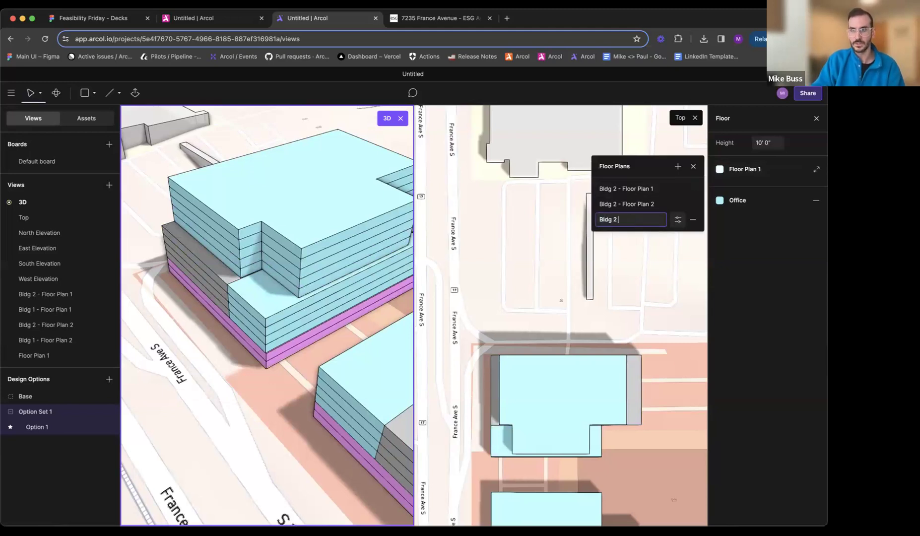
type("Bldg 2 - Floor Plan ")
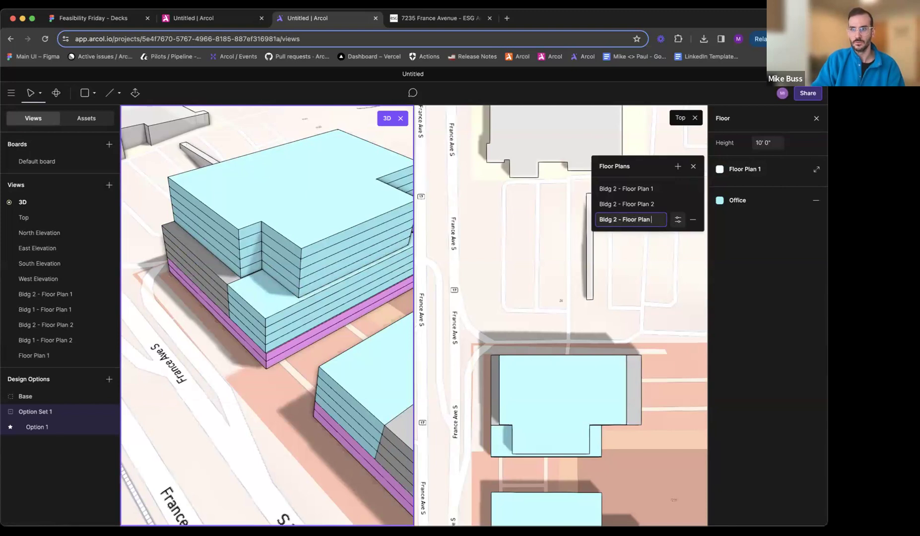
type("3")
key("Return")
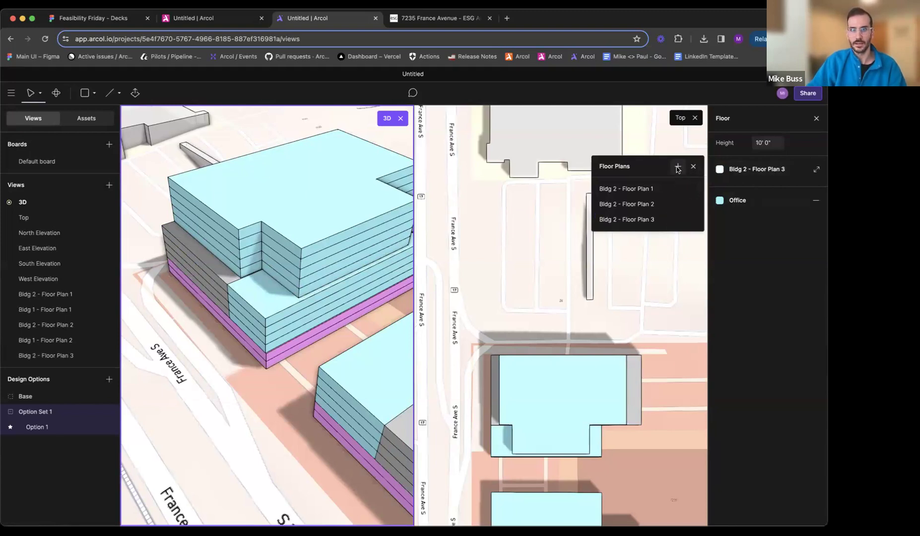
key("Escape")
- Give the second floor of Bldg 2's upper office block a new floor plan and close its plan view
left_click(251, 270)
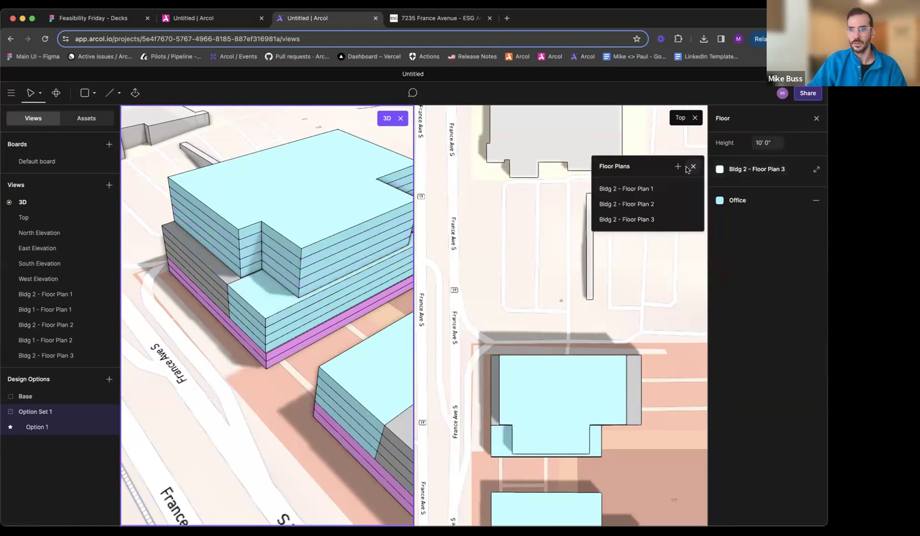
left_click(678, 167)
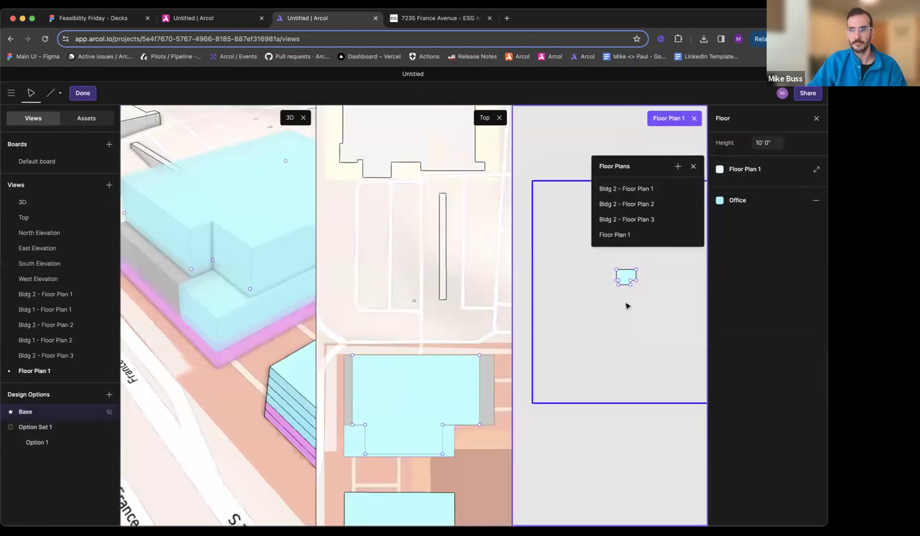
left_click(695, 118)
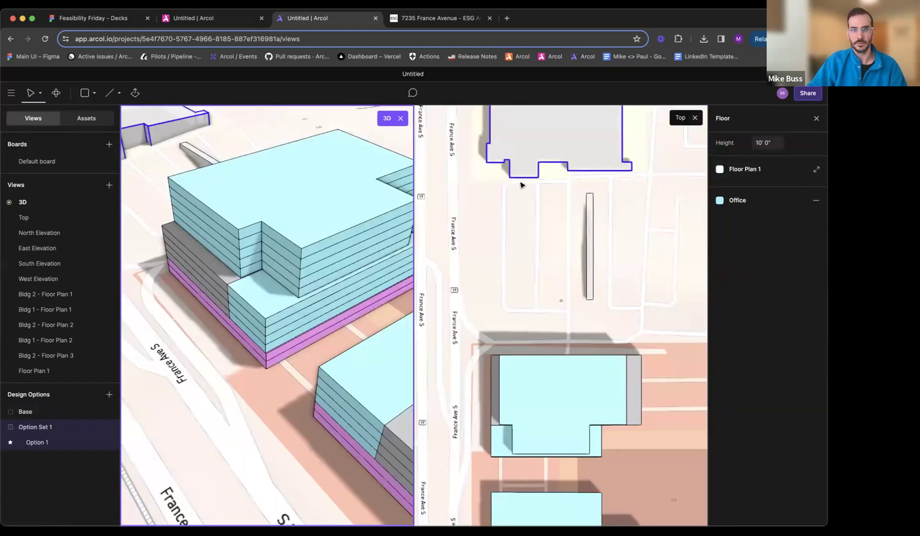
- Edit the new Floor Plan 1 and fill its southwest notch, joining the added area to the office floor
left_click(250, 266)
double_click(249, 267)
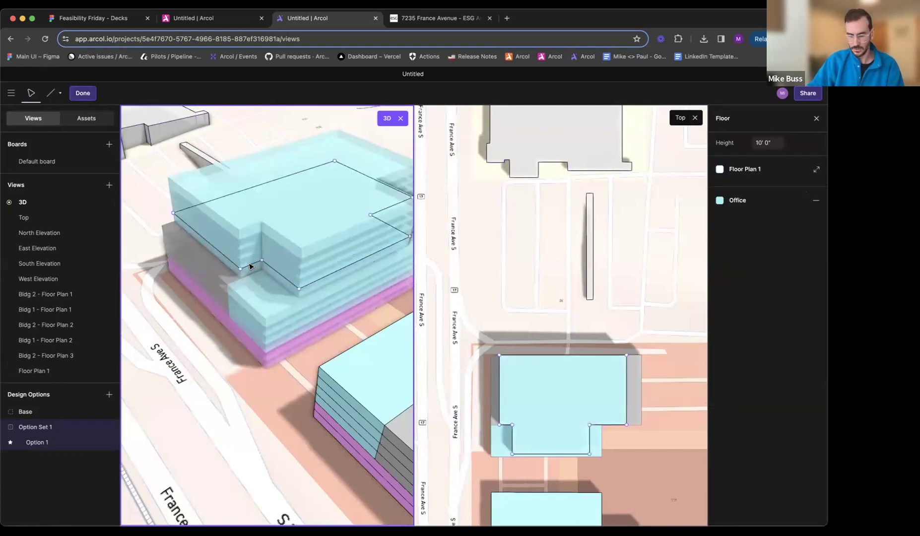
key("l")
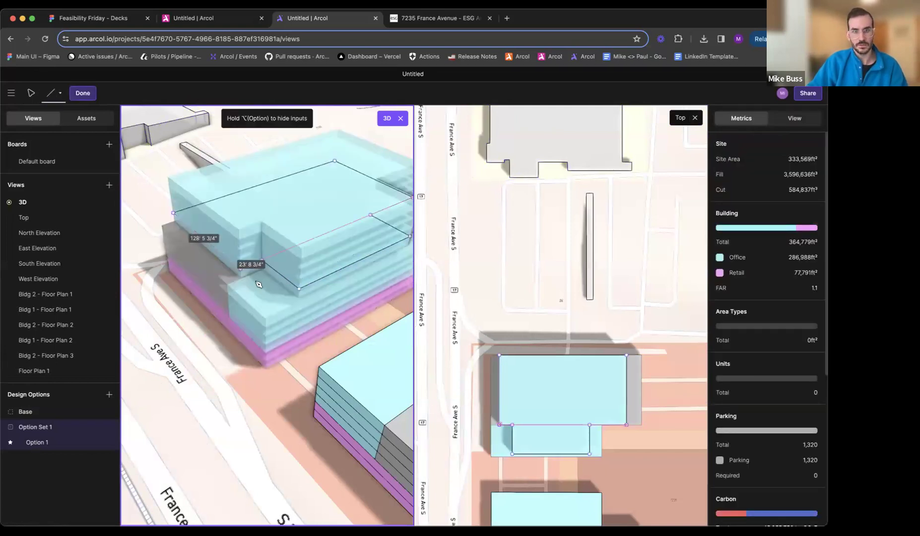
left_click(258, 284)
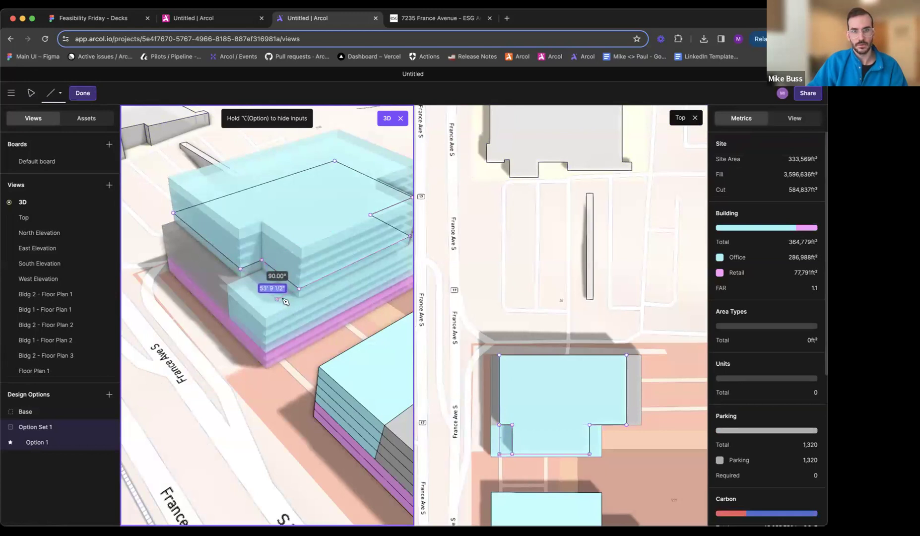
left_click(300, 291)
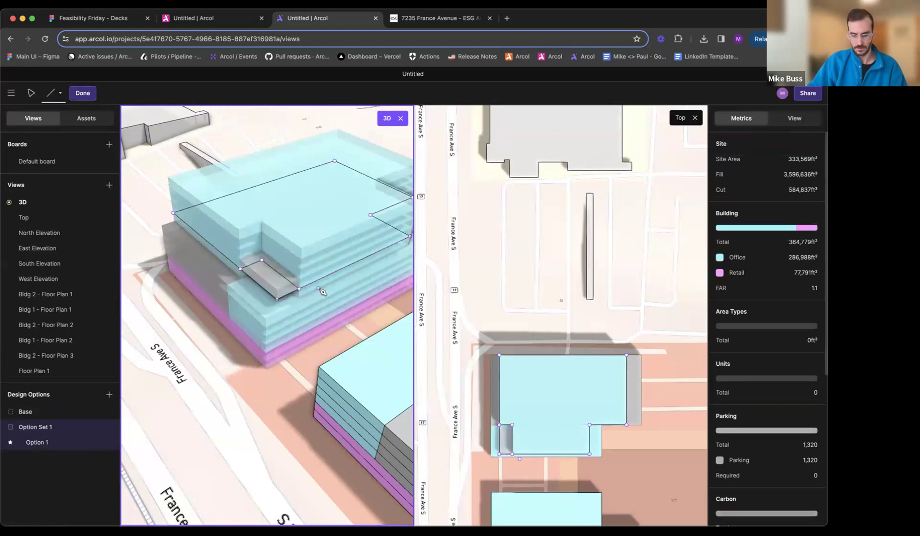
left_click_drag(262, 263, 299, 290)
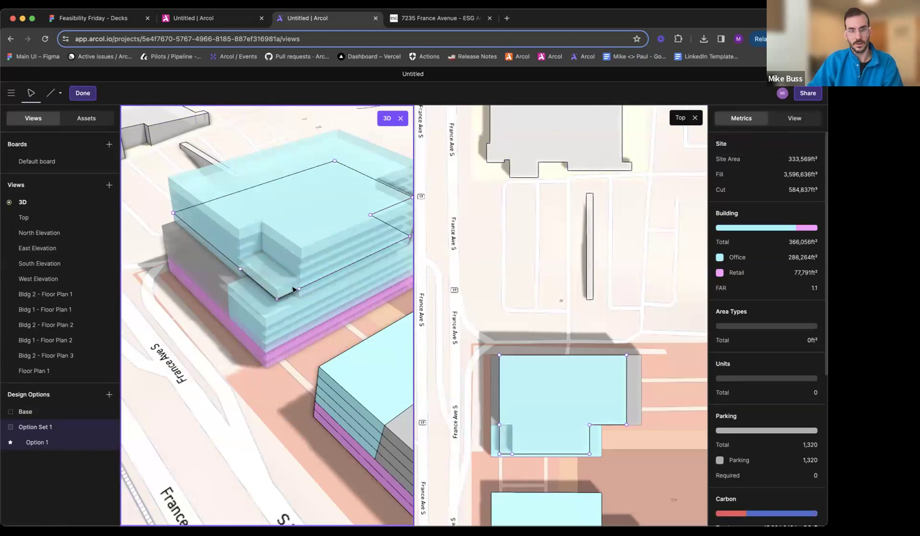
- Replace Floor Plan 1's split south edge with a single line about 168 ft long
left_click(300, 290)
key("Delete")
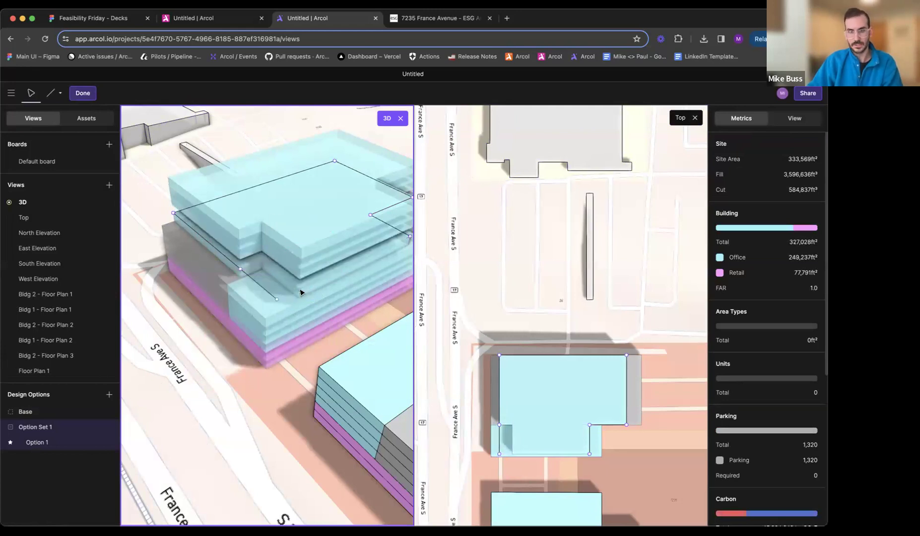
middle_click_drag(303, 293, 269, 295)
key("l")
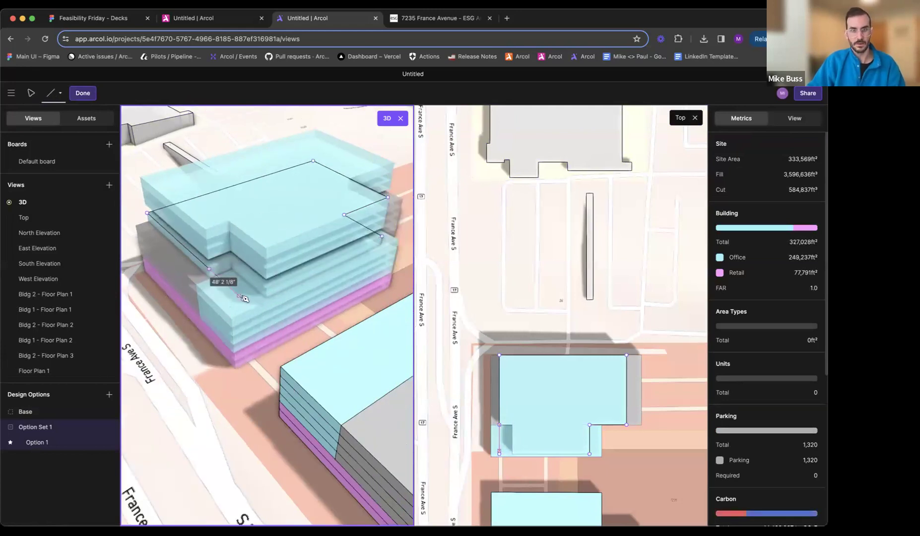
left_click(243, 299)
left_click(382, 236)
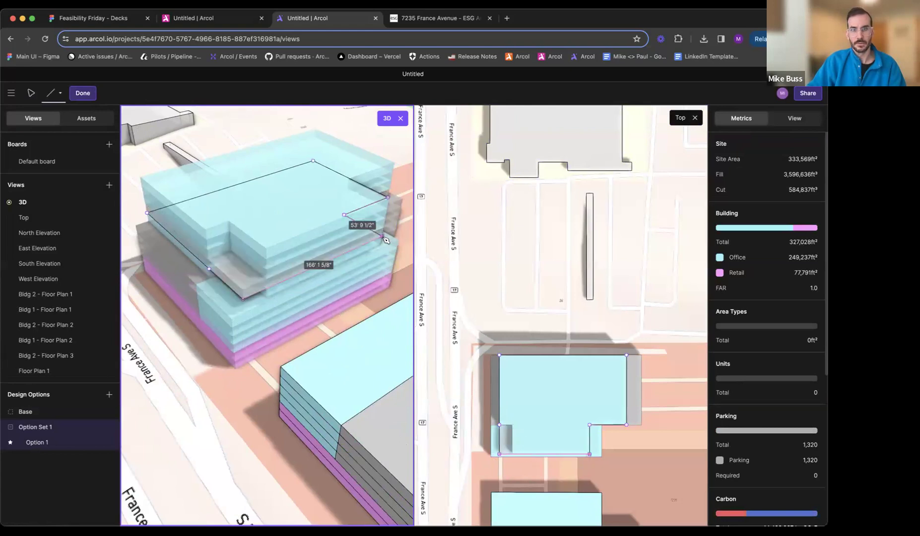
key("Escape")
- Cut a notch about 21 by 41 ft from the northwest corner of Floor Plan 1
middle_click_drag(233, 210, 321, 254)
double_click(320, 256)
key("l")
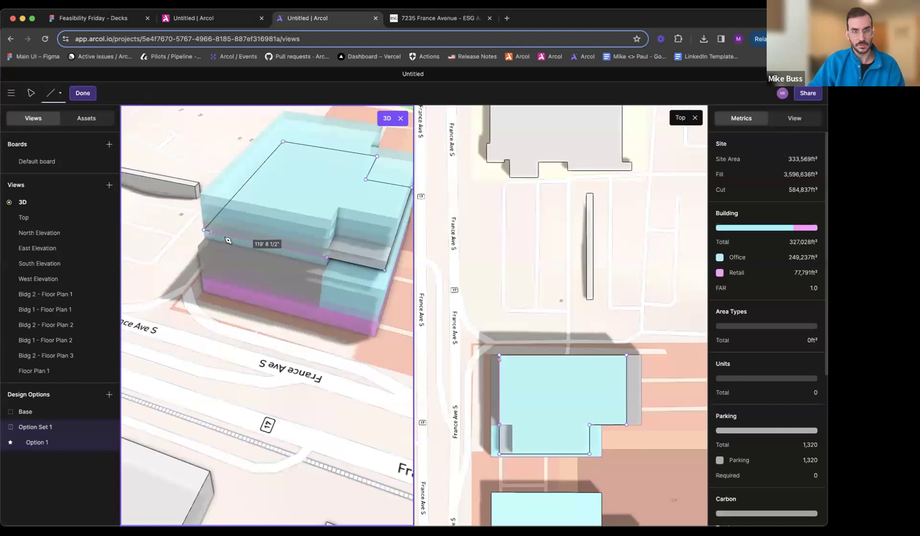
left_click(245, 240)
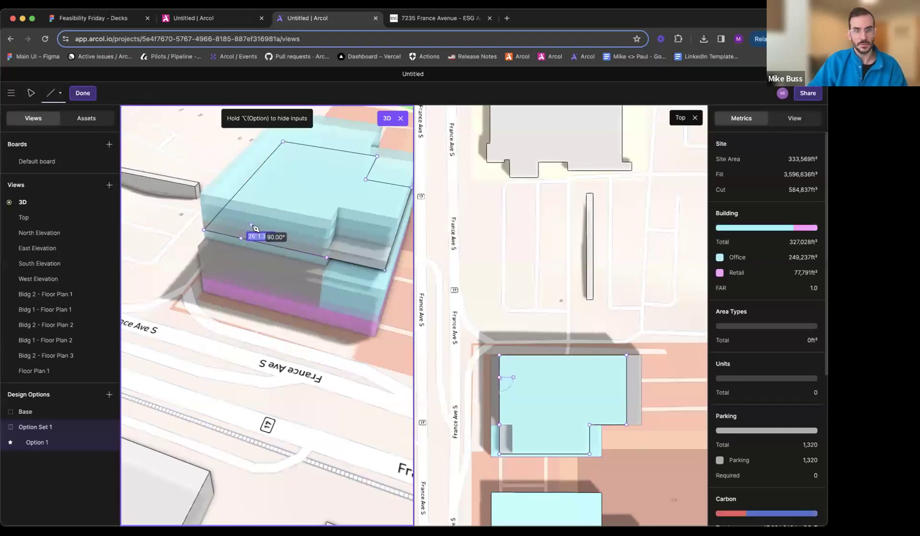
left_click(219, 217)
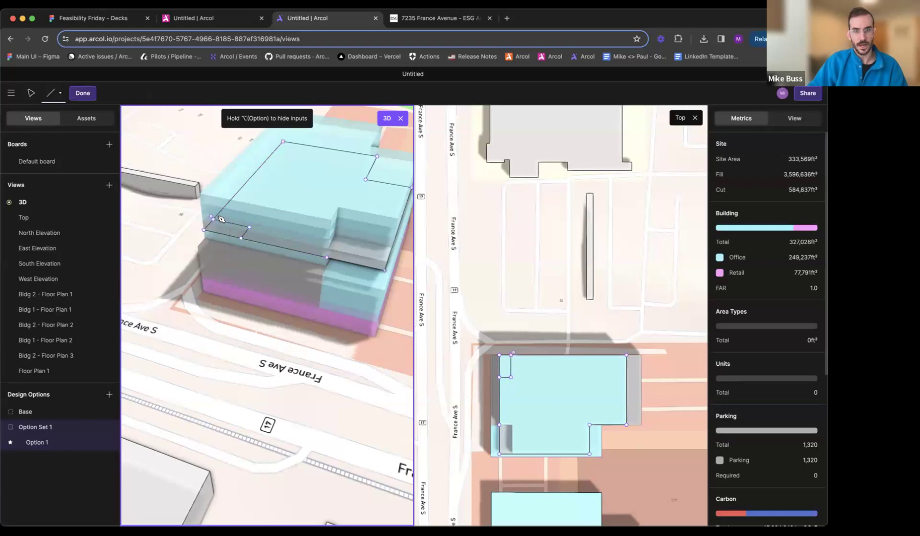
left_click(202, 238)
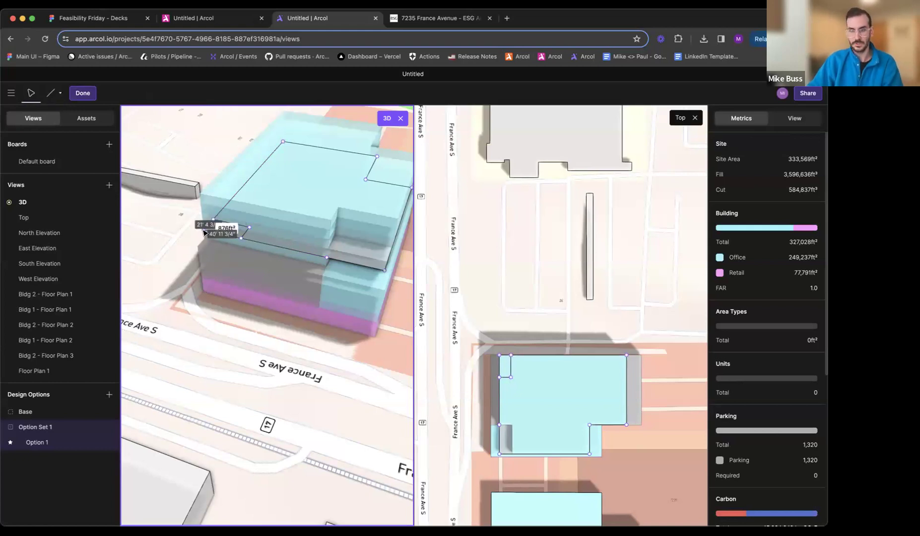
- Assign the Office function to Floor Plan 1's remaining area and finish editing
left_click(731, 192)
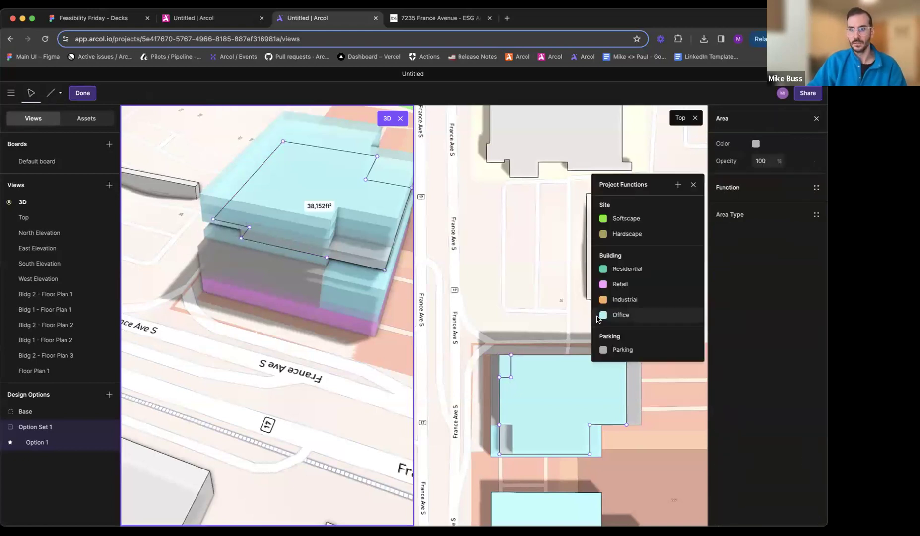
left_click(620, 318)
key("Escape")
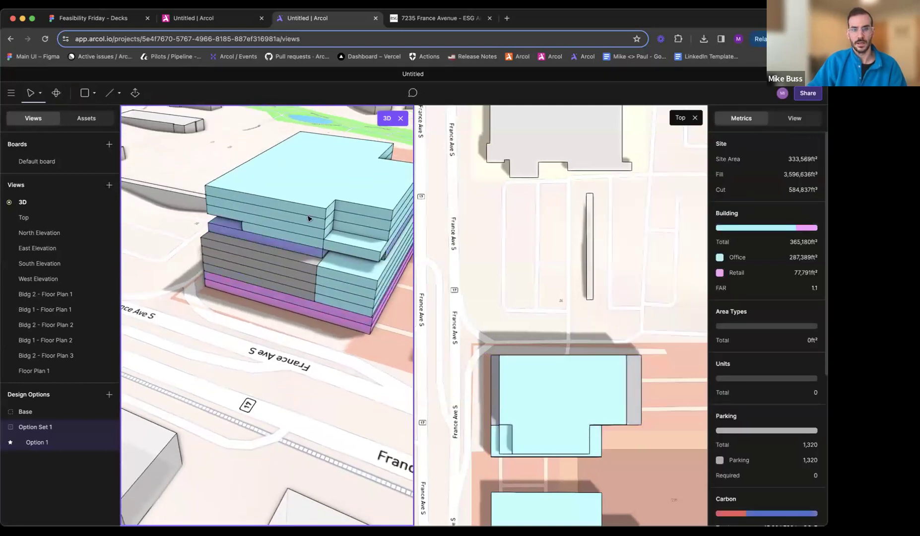
- Apply Floor Plan 1 to another of Bldg 2's upper office floors, two levels above the edited one
left_click(308, 214)
left_click(747, 168)
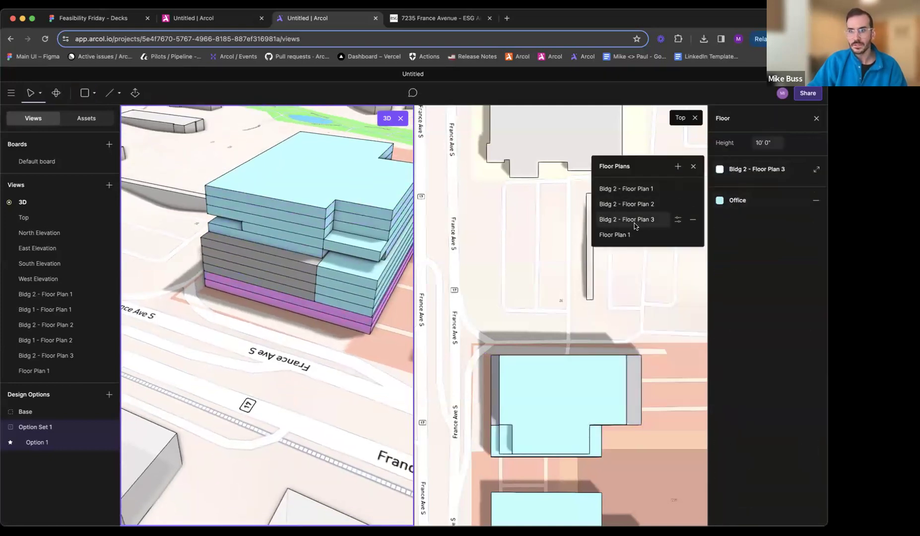
left_click(634, 234)
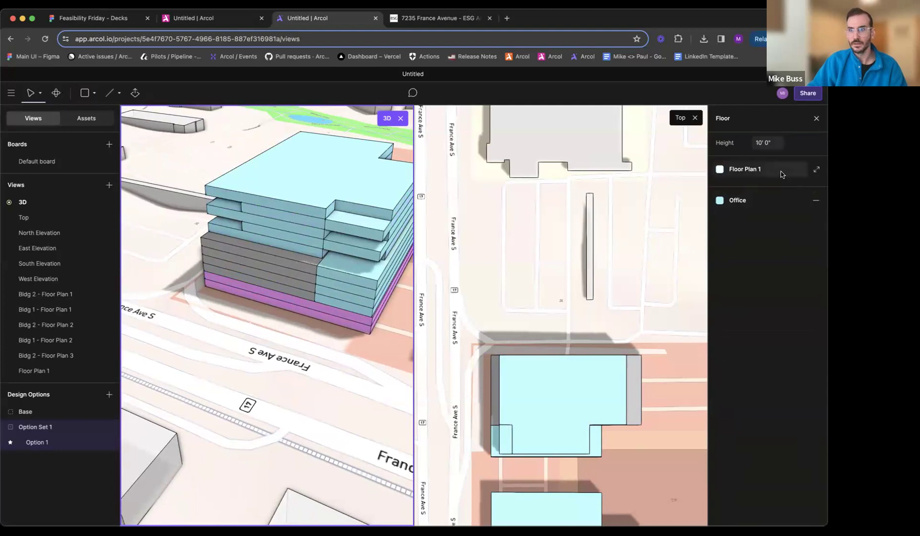
- Rename Floor Plan 1 as Bldg 2 - Floor Plan 4 and close the Top view so 3D fills the workspace
left_click(782, 173)
left_click(678, 236)
type("Bldg 2 - Floor Plan 4")
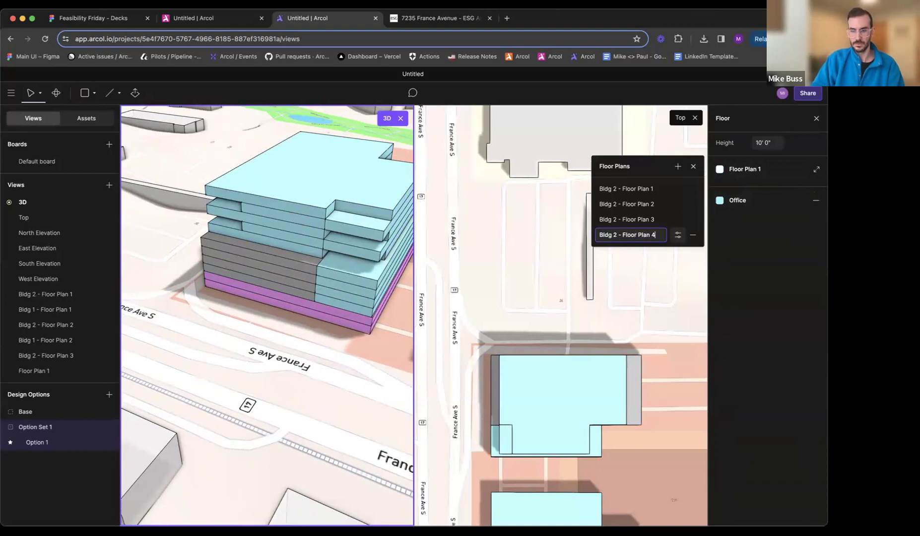
key("Return")
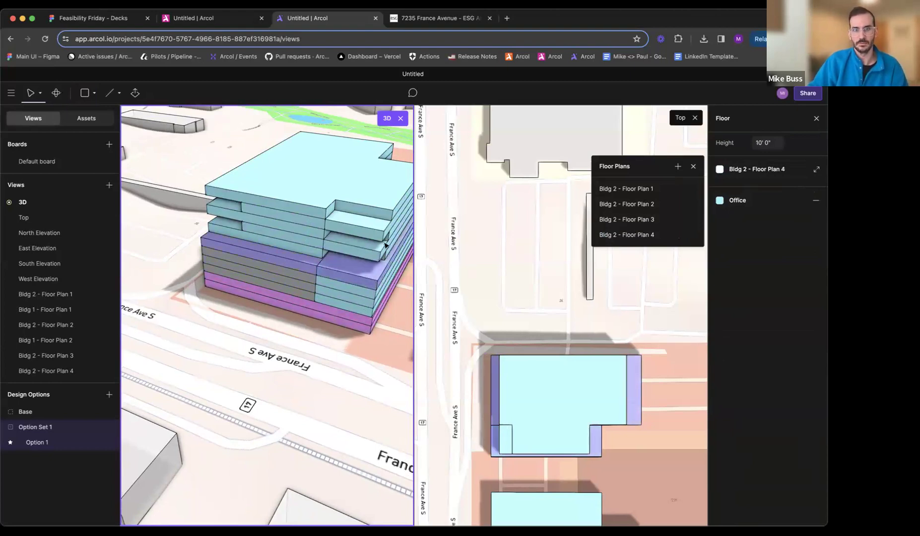
left_click(695, 118)
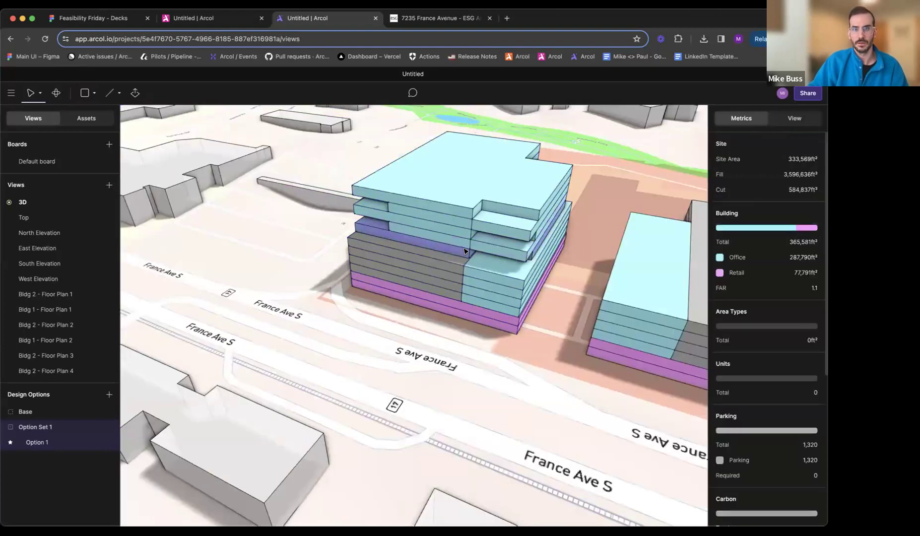
- Compare Bldg 2's alternating notched floors with the aerial rendering on the 7235 France Avenue portfolio page
left_click(430, 19)
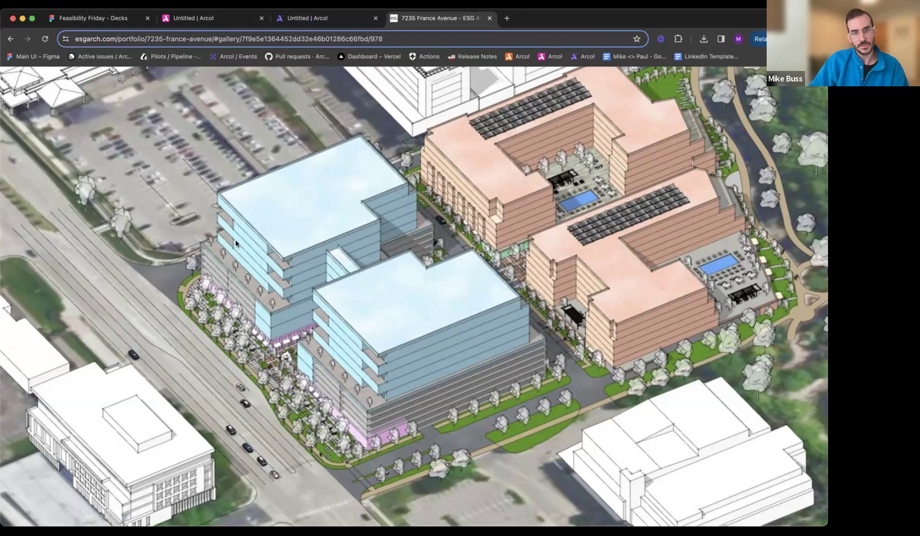
left_click(323, 20)
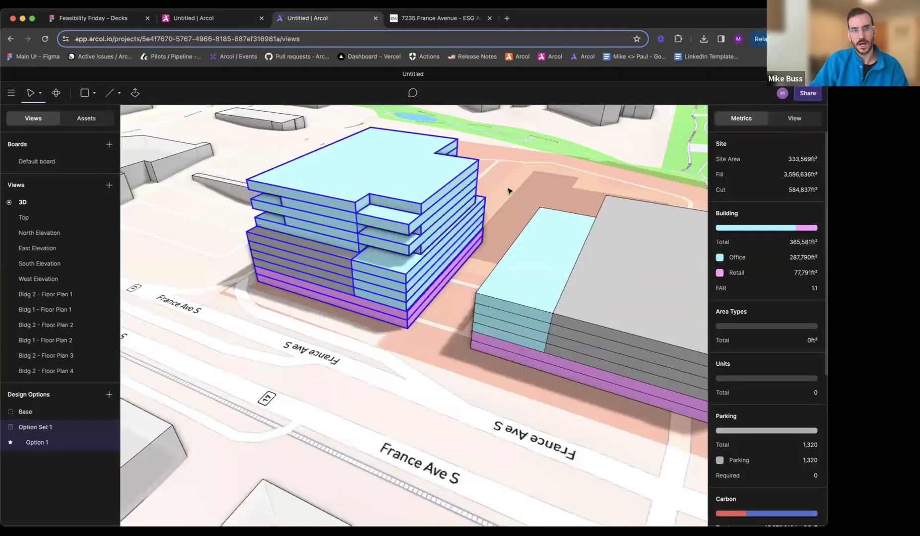
left_click(436, 18)
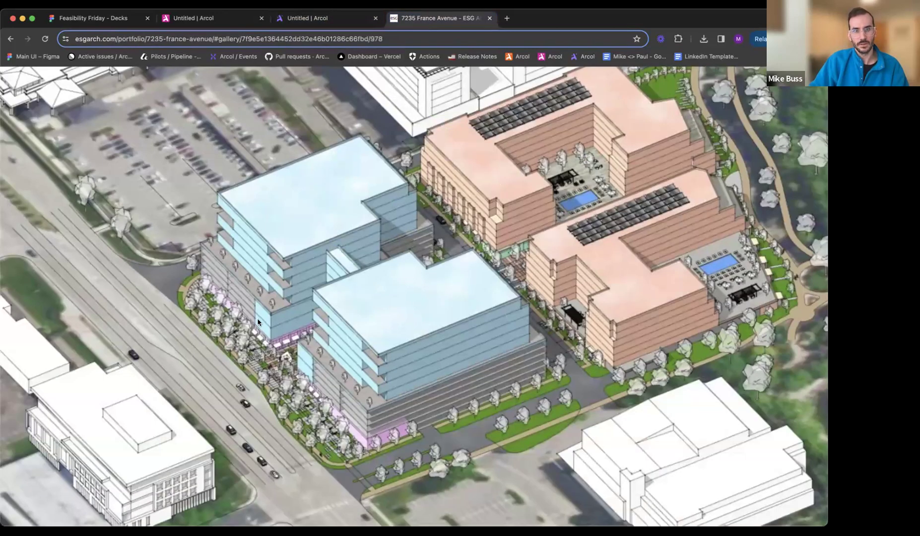
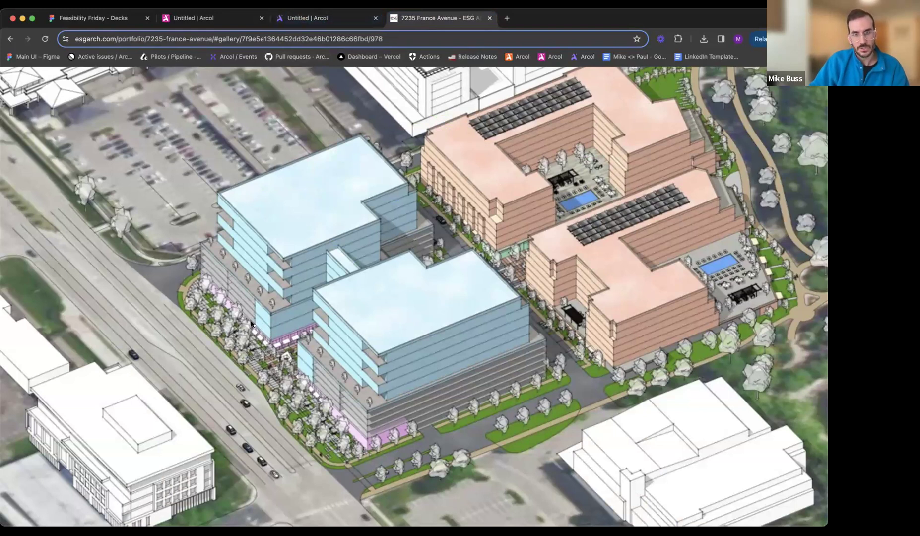
- Switch back to the Arcol model and extrude Bldg 1's roof upward to add upper floors matching the reference massing
left_click(330, 20)
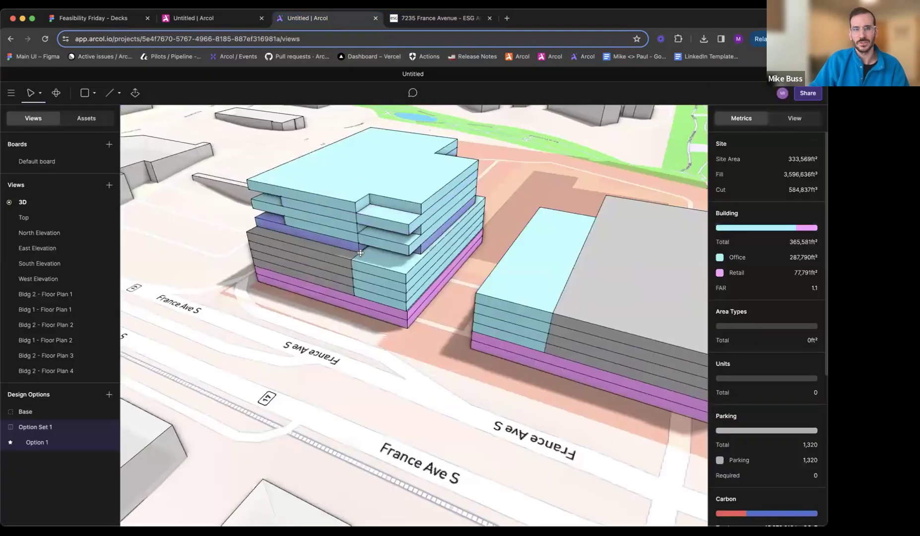
middle_click_drag(360, 236, 355, 267)
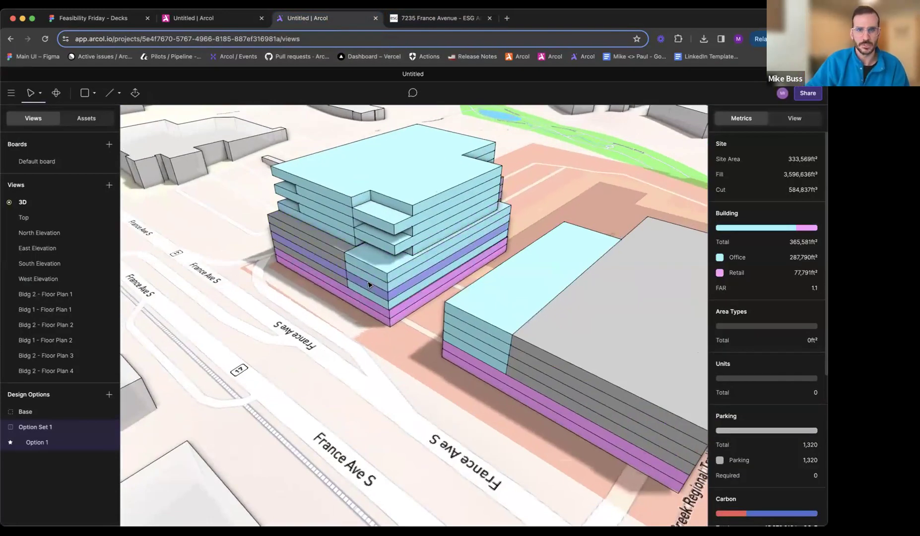
middle_click_drag(508, 332, 345, 351)
scroll(345, 351, "down", 3)
middle_click_drag(451, 320, 271, 257)
middle_click_drag(375, 280, 289, 282)
key("e")
left_click_drag(380, 238, 380, 201)
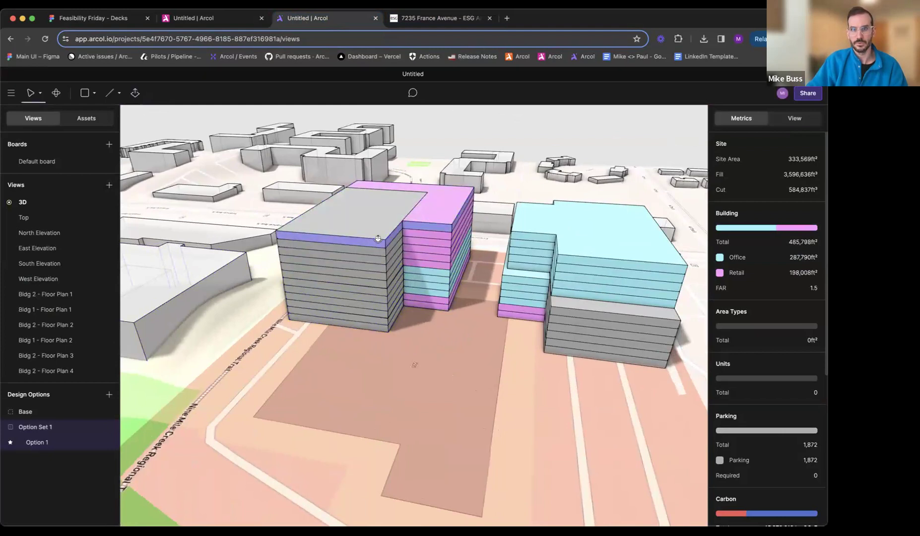
- Create a new floor plan for the lowest of Bldg 1's added floors and close its plan view
left_click(380, 280)
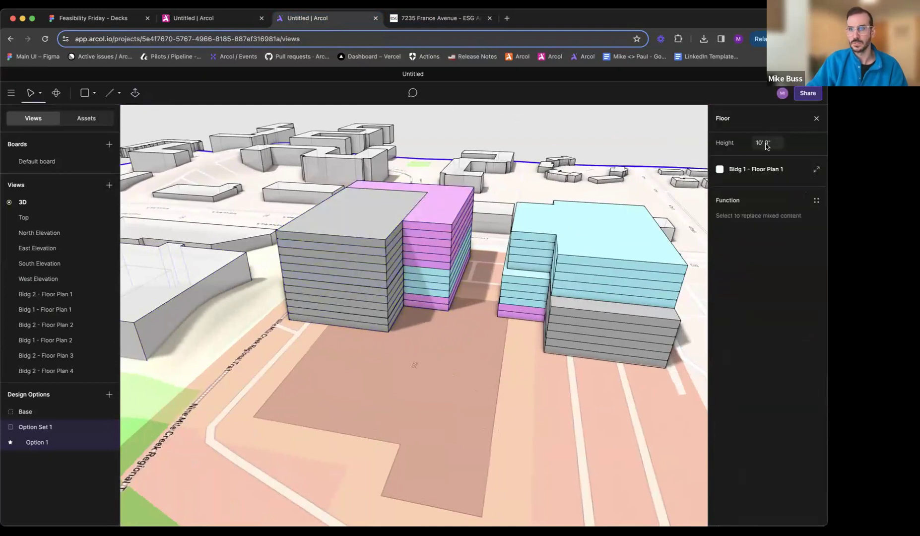
left_click(747, 169)
left_click(675, 168)
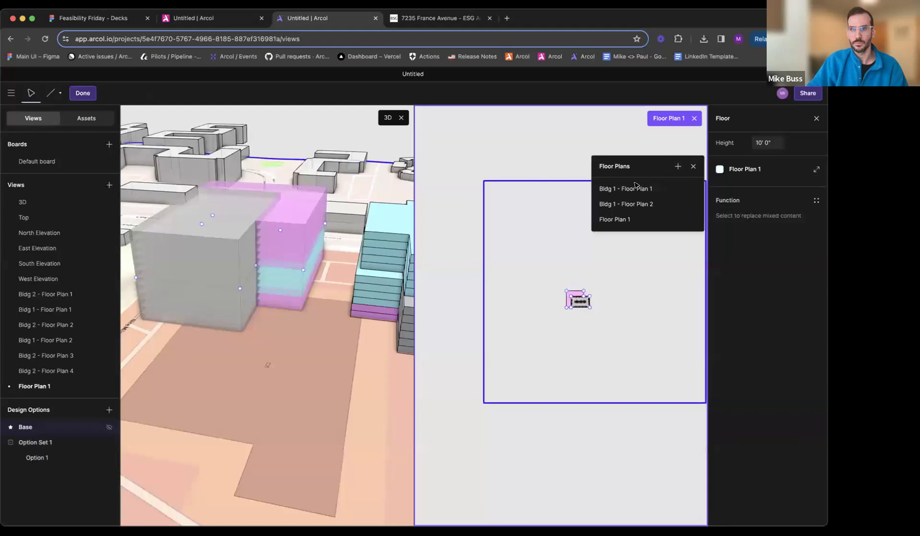
left_click(694, 119)
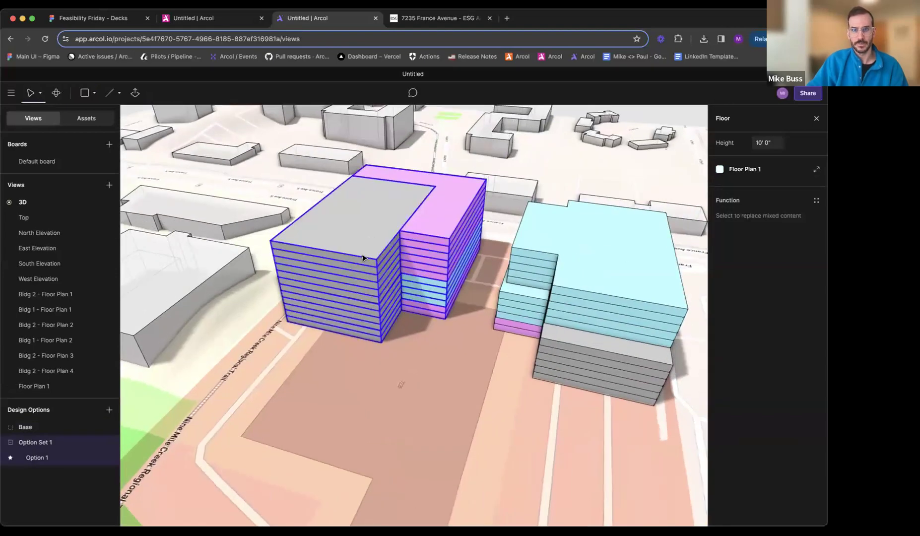
- Merge the new Bldg 1 floor plan into a single Office area and move the rear edges of both wings inward
double_click(375, 309)
left_click(423, 260)
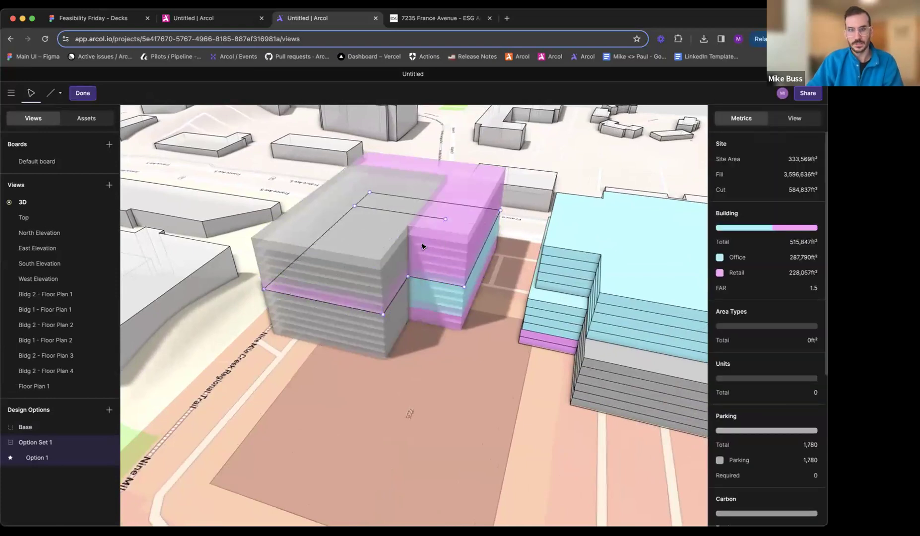
left_click(389, 223)
left_click(744, 187)
left_click(615, 311)
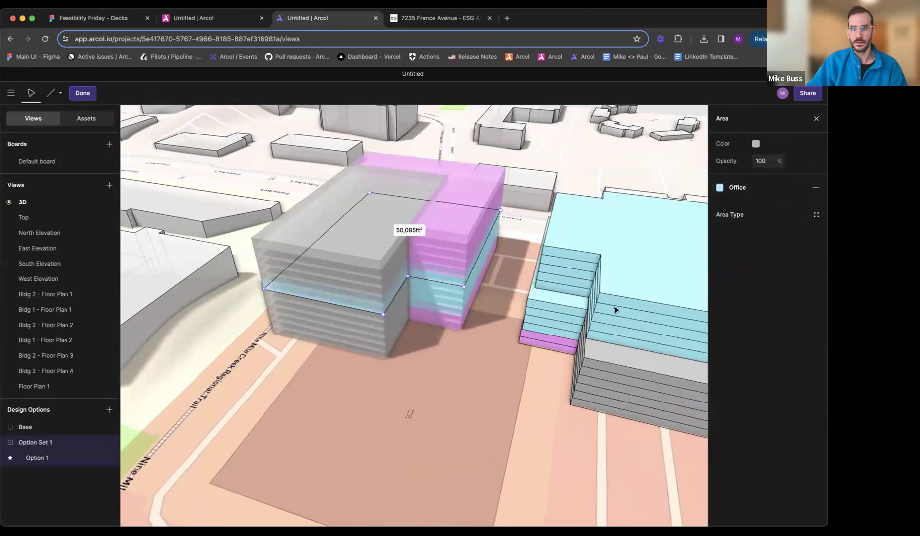
left_click_drag(440, 288, 441, 266)
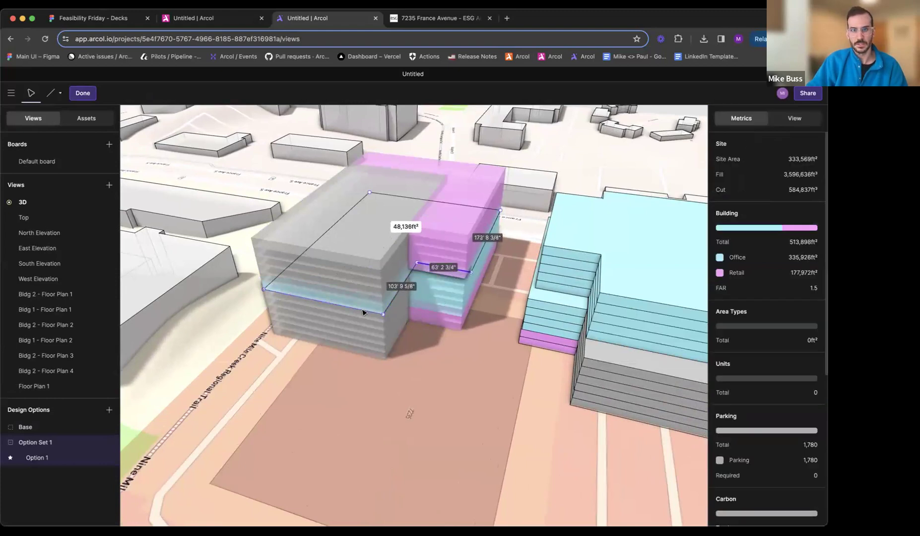
left_click(385, 303)
- Apply Floor Plan 1 to the remaining added floors of Bldg 1
left_click(378, 287)
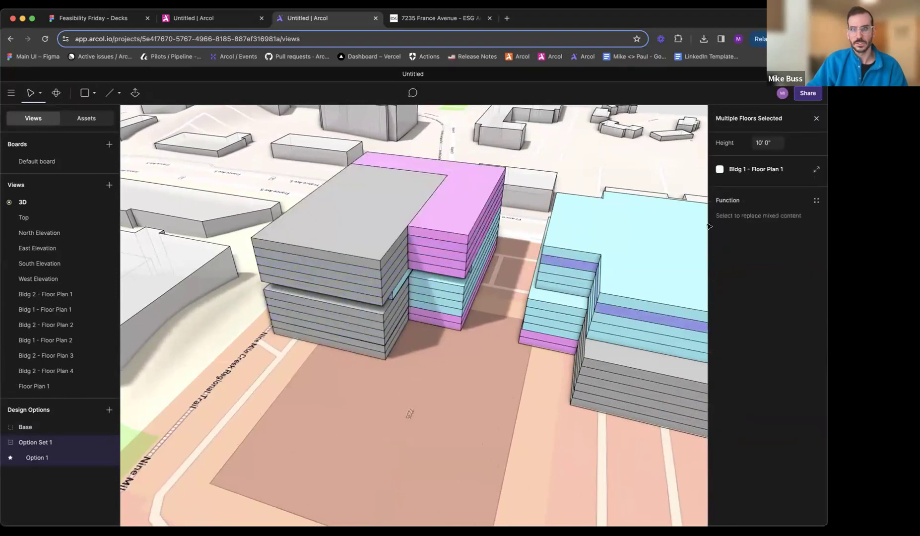
left_click(746, 170)
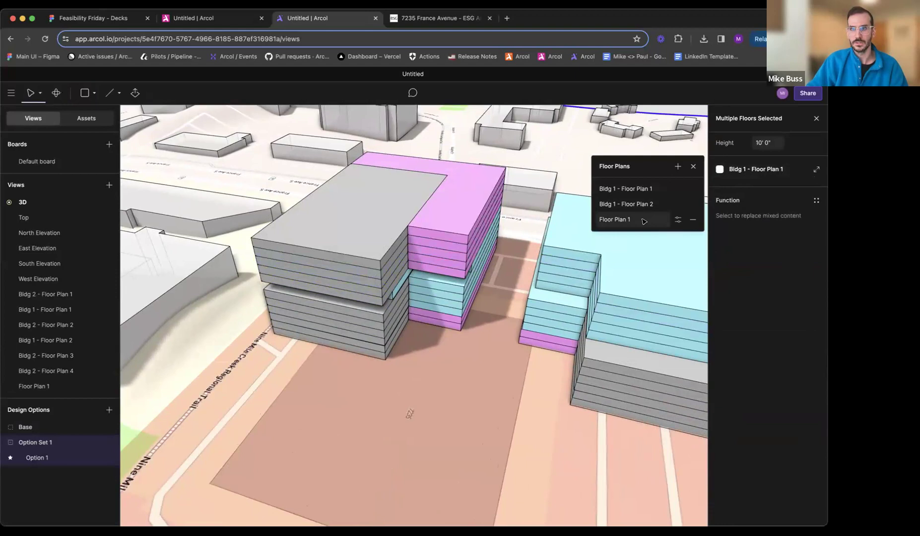
left_click(644, 220)
key("Escape")
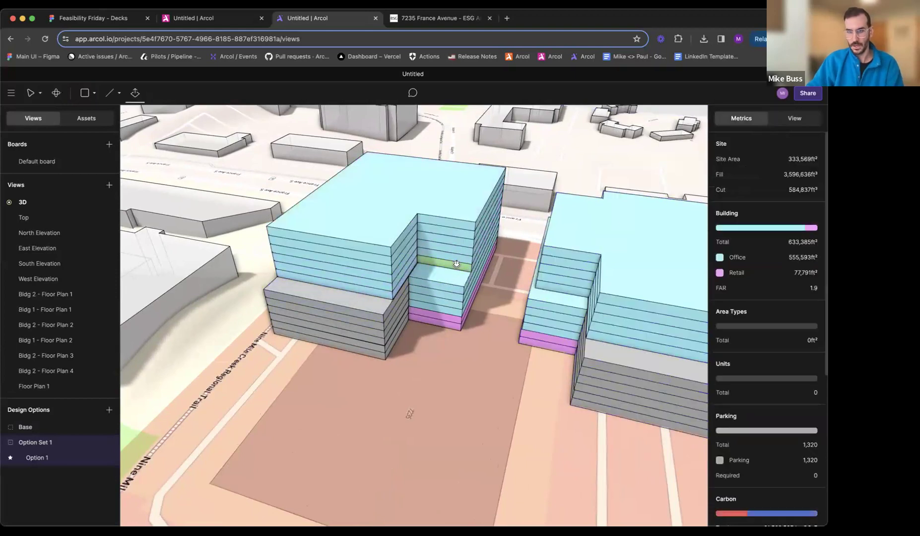
- Pull the rear face of the short wing slightly outward on Bldg 1's upper office floors
mouse_move(454, 262)
left_mouse_down()
mouse_move(524, 262)
mouse_move(453, 269)
left_mouse_up()
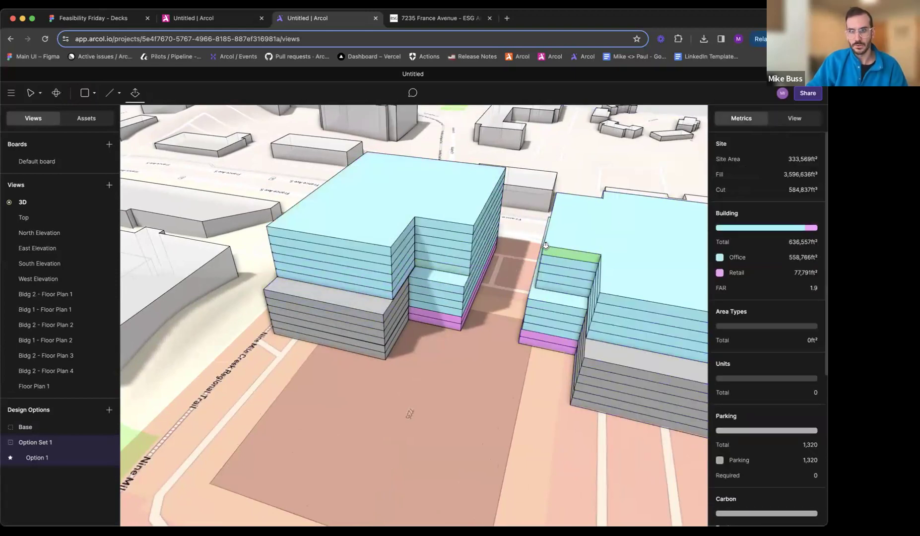
left_click_drag(373, 251, 332, 256)
key("Escape")
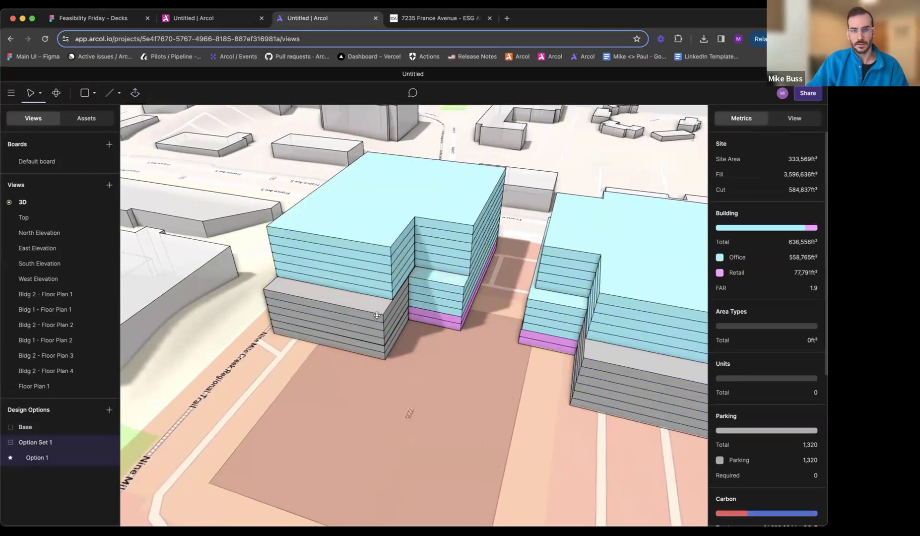
- Set back the long side of Bldg 1's upper office floors that faces Bldg 2
middle_click_drag(405, 309, 364, 332)
middle_click_drag(375, 298, 404, 330)
scroll(403, 330, "up", 5)
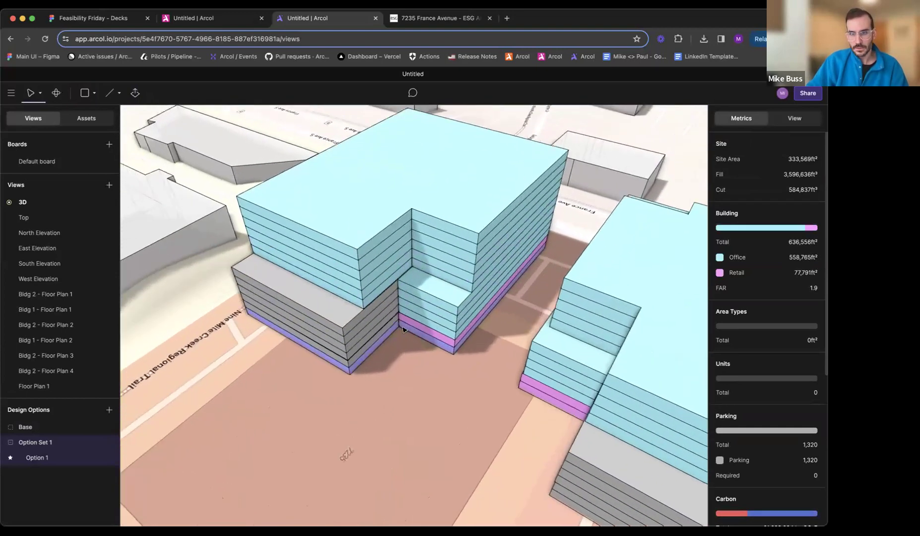
key("e")
left_click_drag(506, 251, 467, 305)
left_click_drag(497, 259, 491, 257)
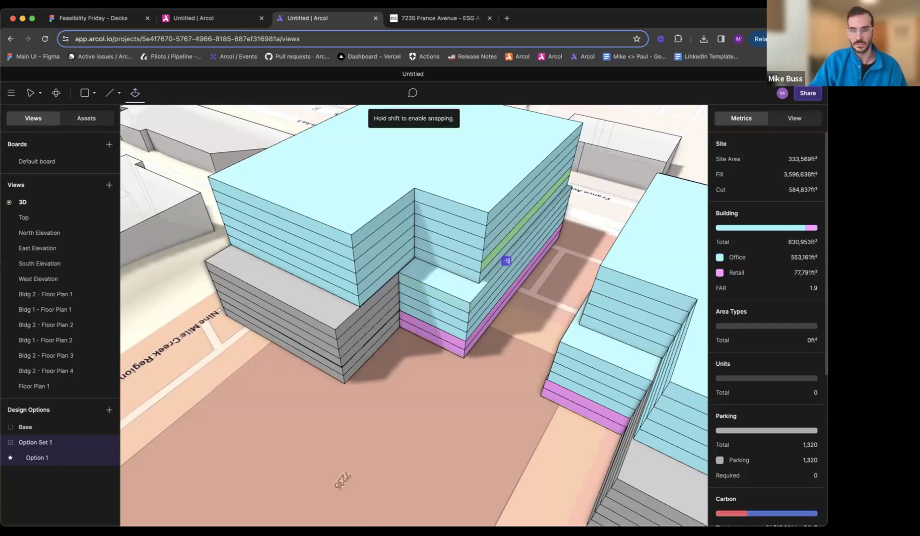
left_click_drag(491, 256, 489, 257)
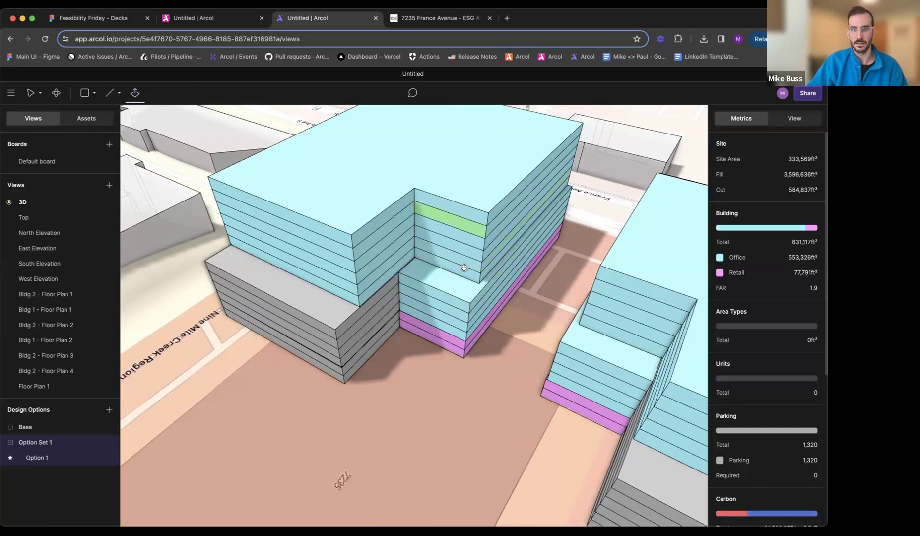
- Check the reference aerial and push the outer long side of Bldg 2's alternating upper floors inward 5 feet
middle_click_drag(457, 301, 510, 333)
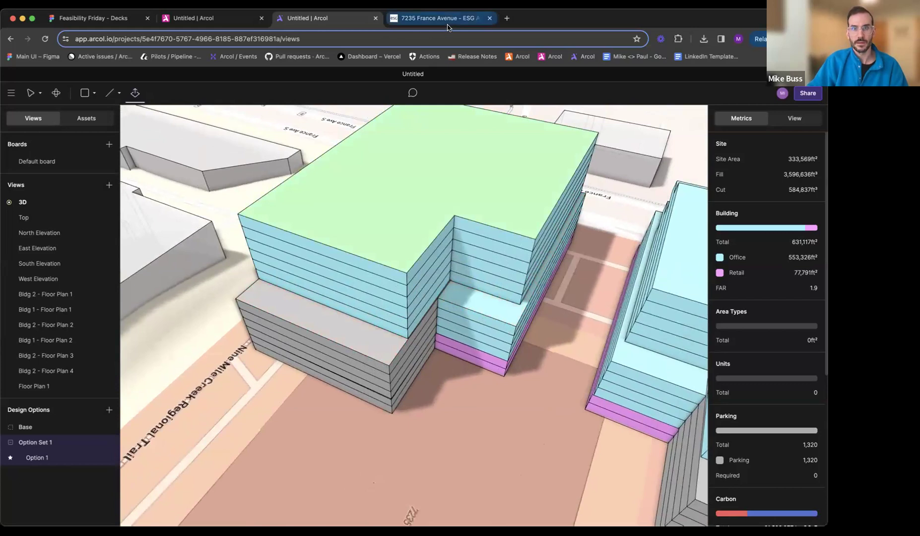
middle_click_drag(462, 257, 526, 195)
left_click(413, 16)
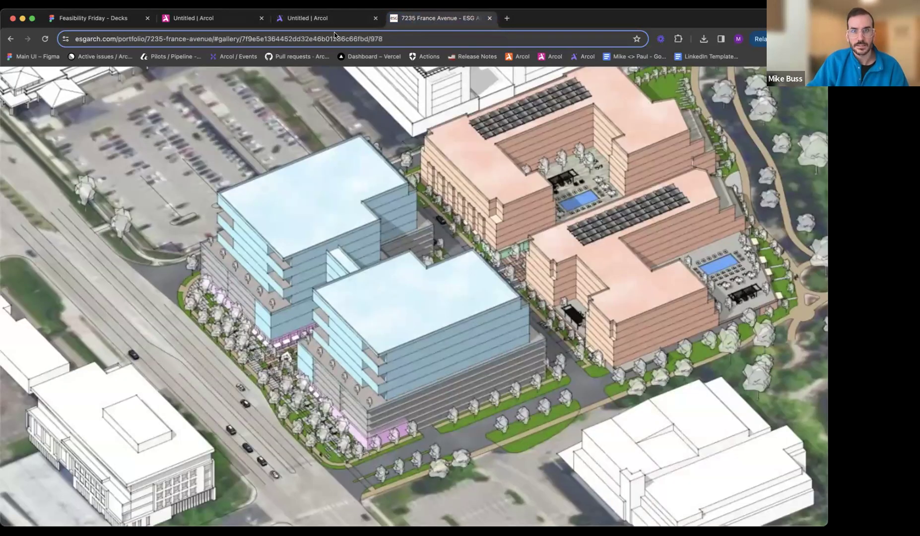
left_click(325, 19)
left_click_drag(568, 364, 565, 363)
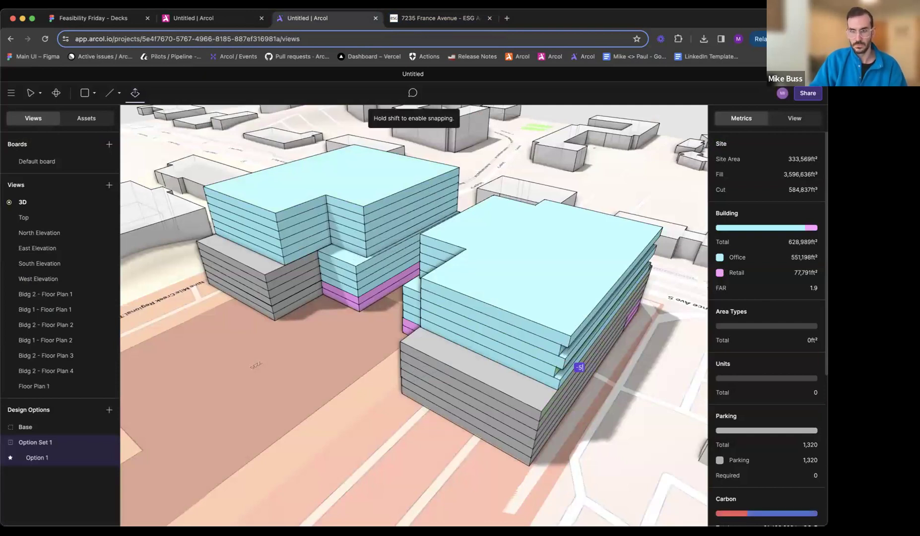
key("Return")
left_click_drag(563, 383, 561, 381)
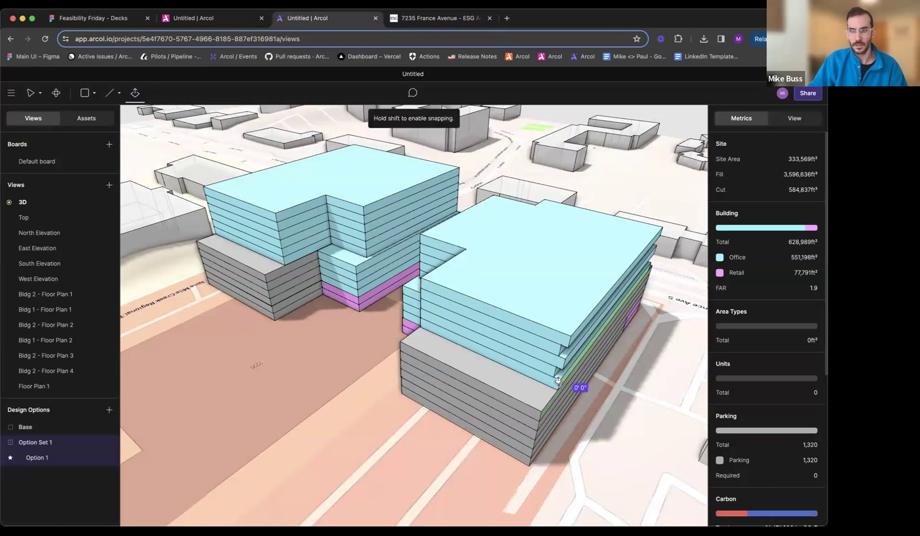
type("-5")
key("Return")
key("Escape")
- Set back the trail-facing long side of Bldg 1's upper office floors from the parking levels
middle_click_drag(527, 348, 483, 319)
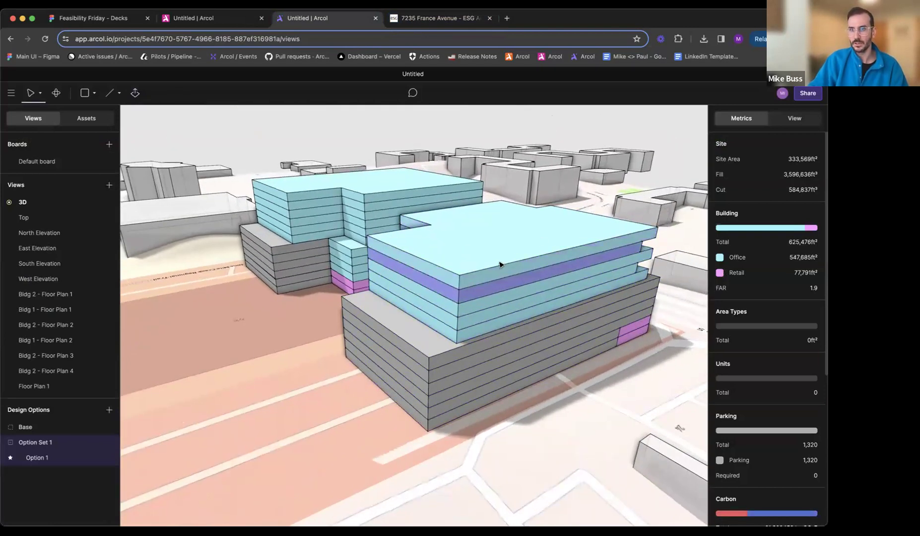
middle_click_drag(423, 328, 489, 333)
middle_click_drag(550, 322, 578, 315)
key("p")
mouse_move(437, 334)
left_mouse_down()
mouse_move(455, 331)
mouse_move(449, 332)
left_mouse_up()
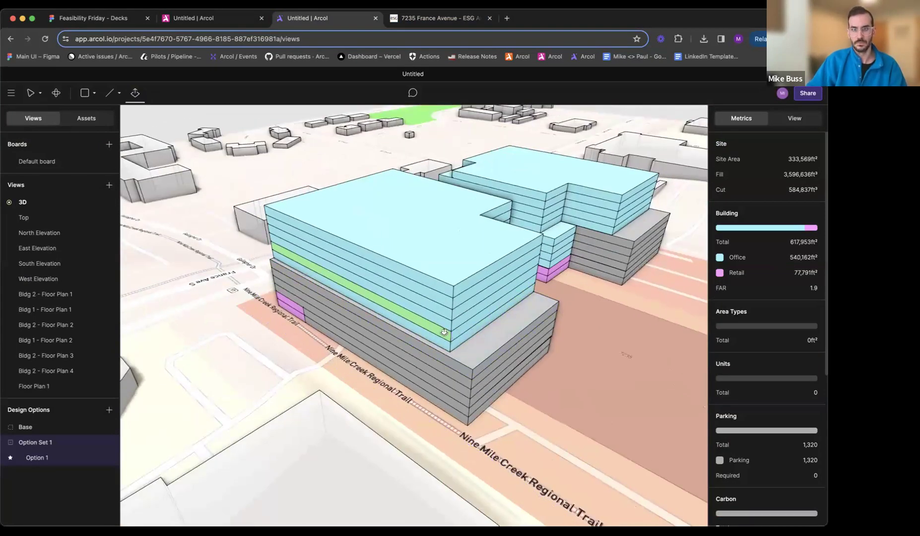
key("Escape")
- Push the France Avenue face of Bldg 1's upper office floors back from the podium
middle_click_drag(385, 330, 457, 336)
key("p")
left_click_drag(413, 288, 271, 276)
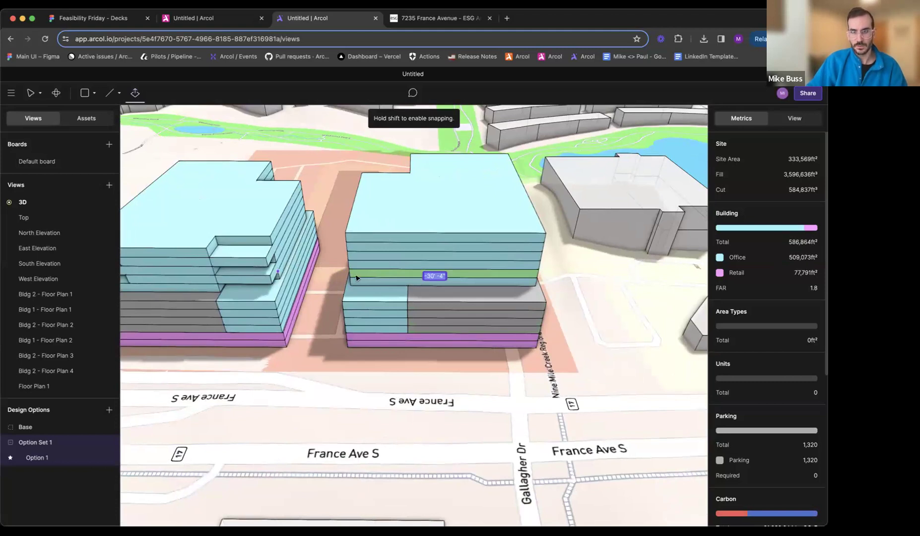
left_click_drag(376, 316, 378, 315)
- Adjust the inner face of Bldg 2's front-corner notch and the street-facing side of its notched upper floors
middle_click_drag(378, 316, 432, 308)
key("p")
left_click_drag(382, 247, 375, 311)
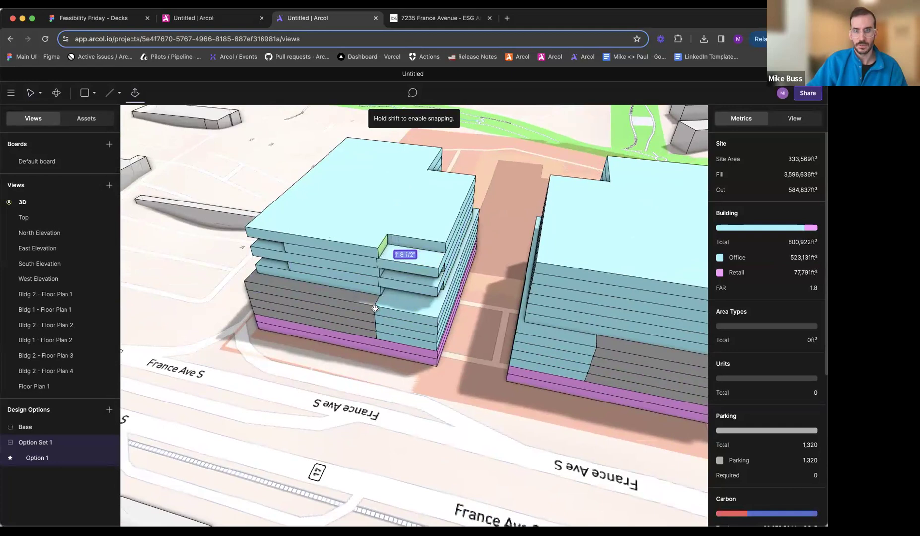
key("Escape")
middle_click_drag(421, 287, 477, 262)
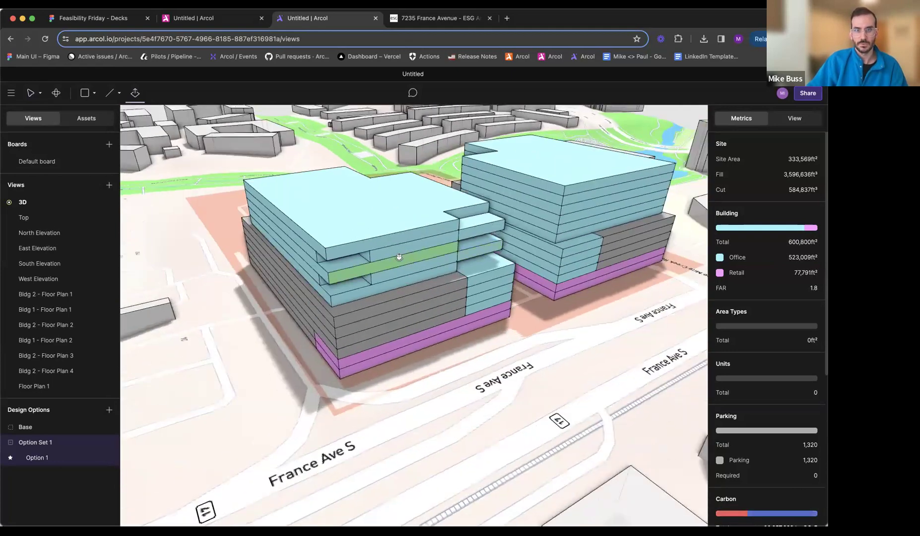
left_click_drag(367, 257, 375, 257)
- Cut a corner notch about 38 by 23 feet from Bldg 1's Floor Plan 1 at the France Avenue and trail corner
middle_click_drag(563, 331, 411, 363)
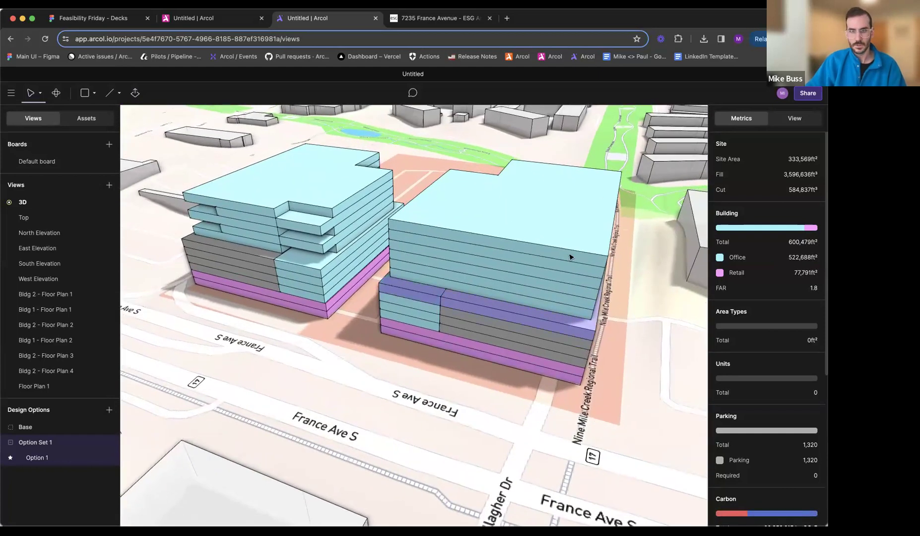
left_click(564, 309)
double_click(564, 309)
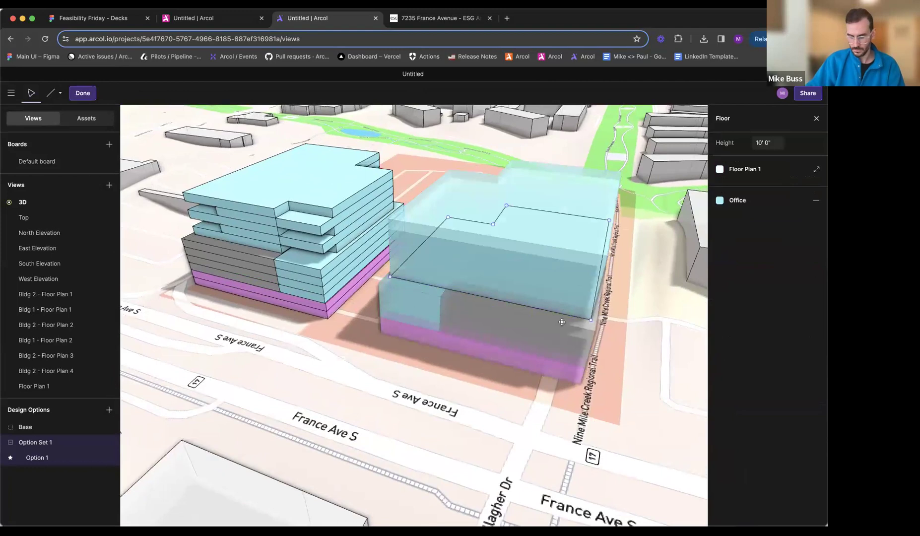
left_click(433, 20)
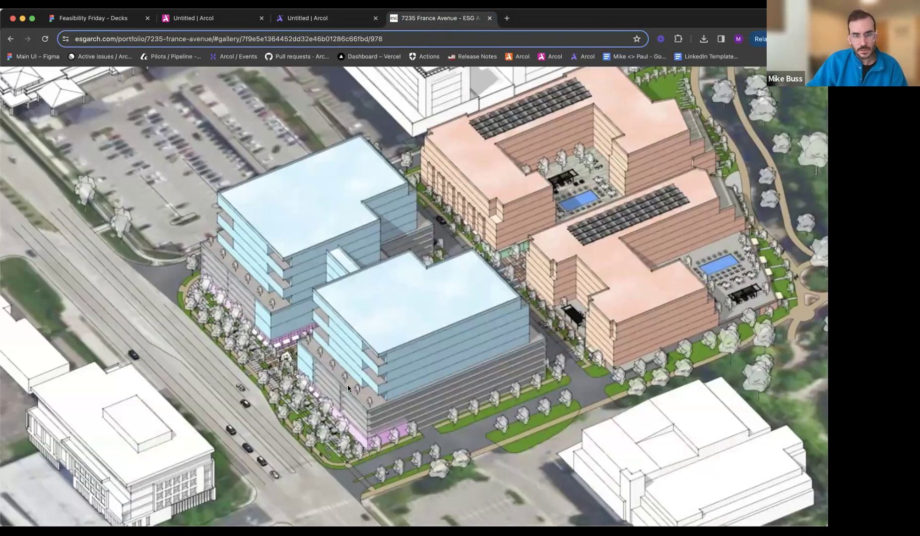
left_click(318, 19)
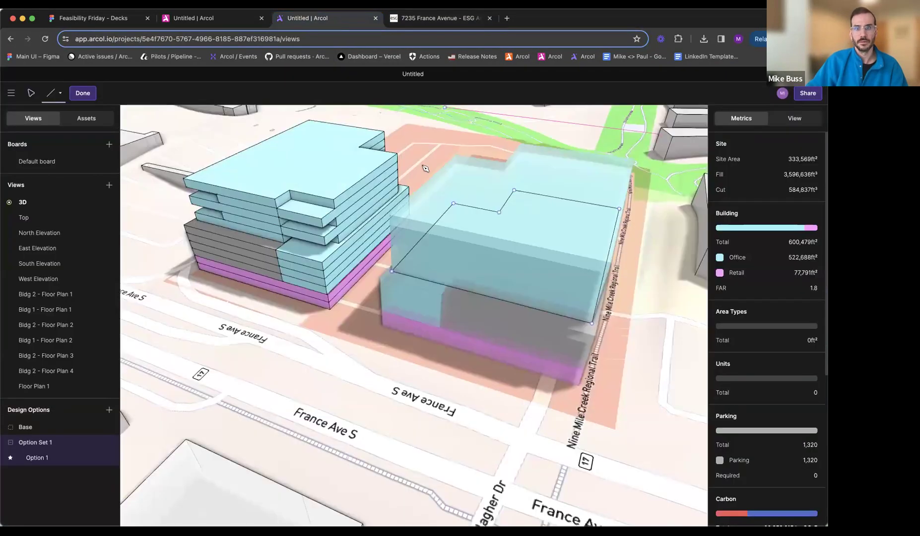
left_click(549, 313)
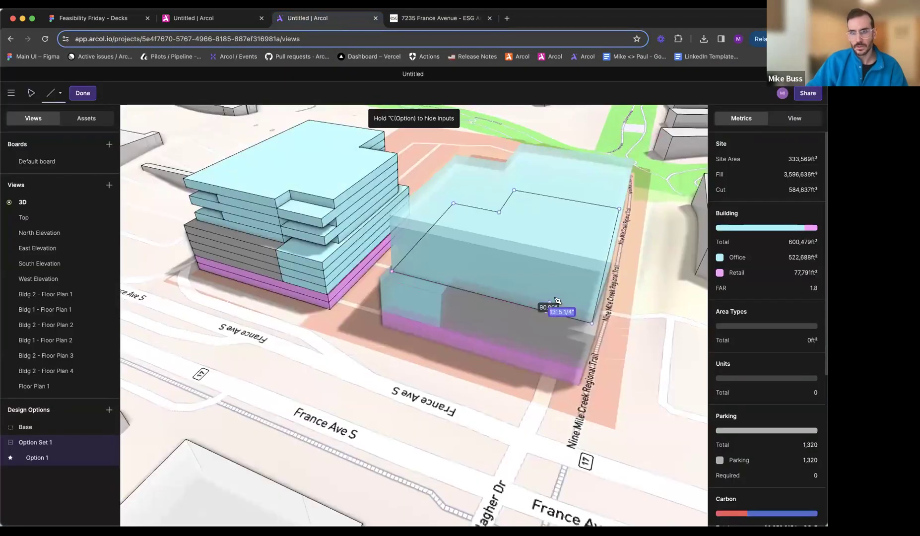
left_click(597, 320)
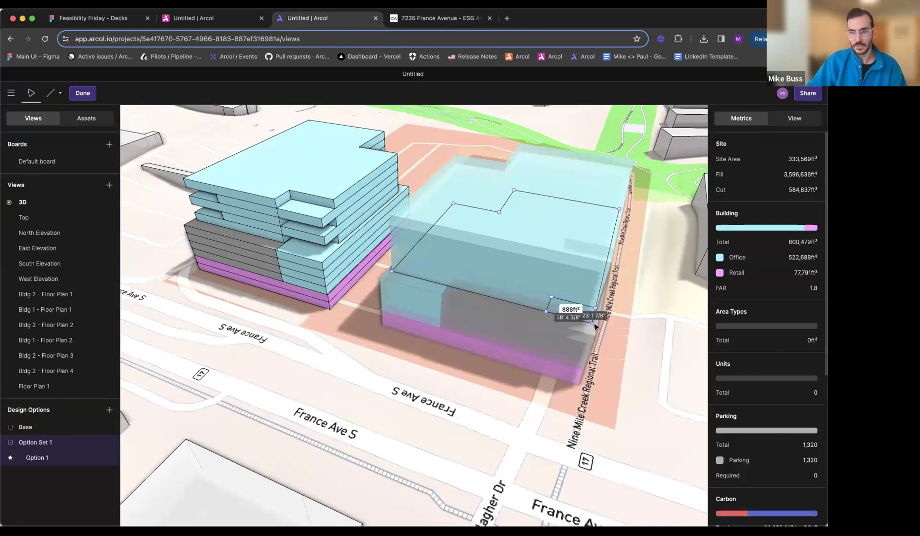
key("Delete")
key("Escape")
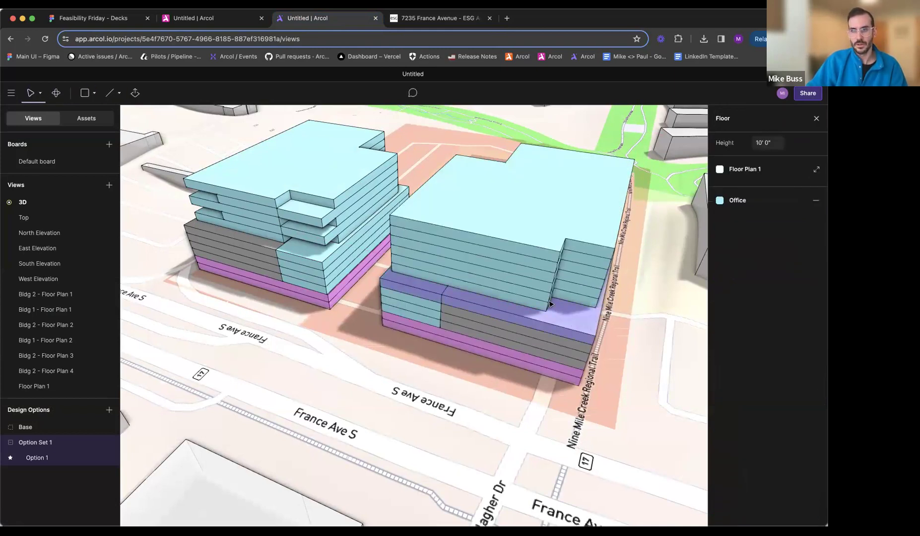
- Create a new Floor Plan 2 from Floor Plan 1 for the lowest of Bldg 1's upper office floors
left_click(757, 171)
left_click(687, 167)
left_click(694, 119)
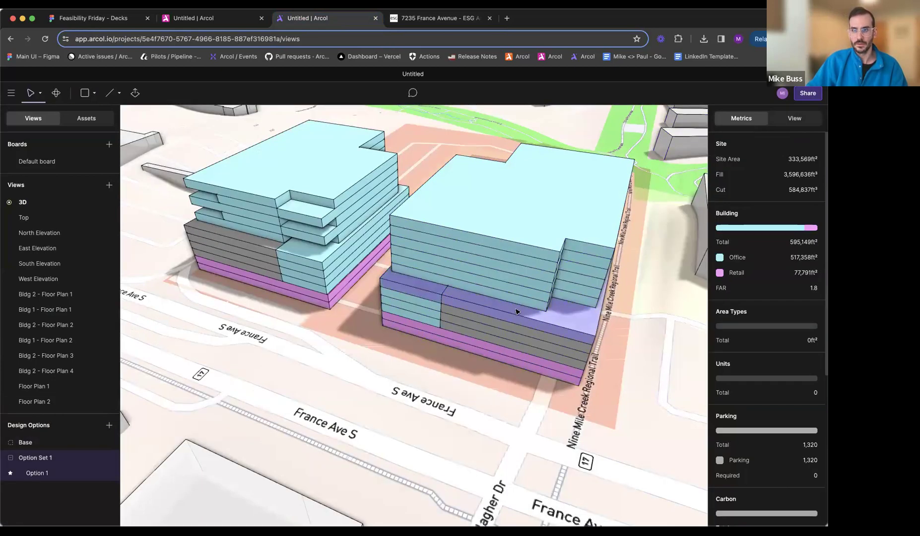
- Fill the France Avenue and trail corner notch in Bldg 1's Floor Plan 2 with new outer edges and delete its inner corner
double_click(533, 296)
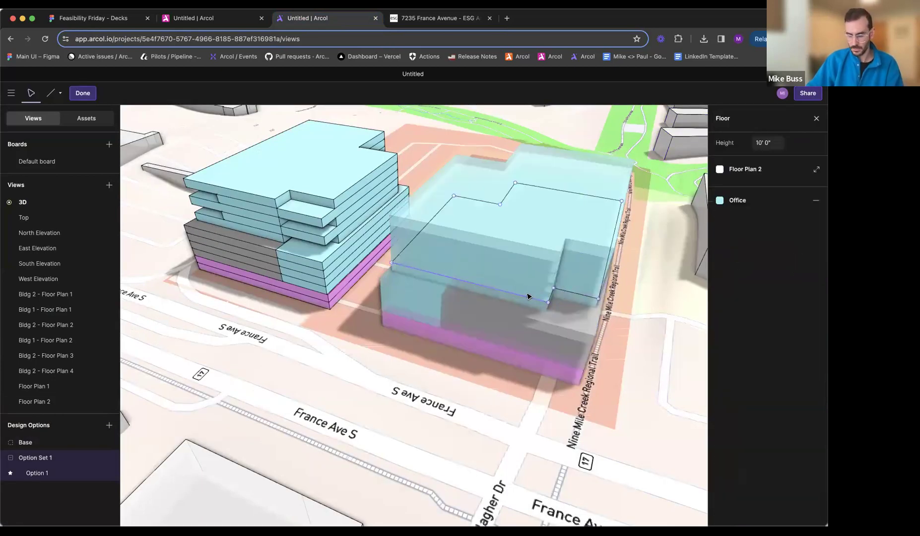
key("l")
left_click(549, 302)
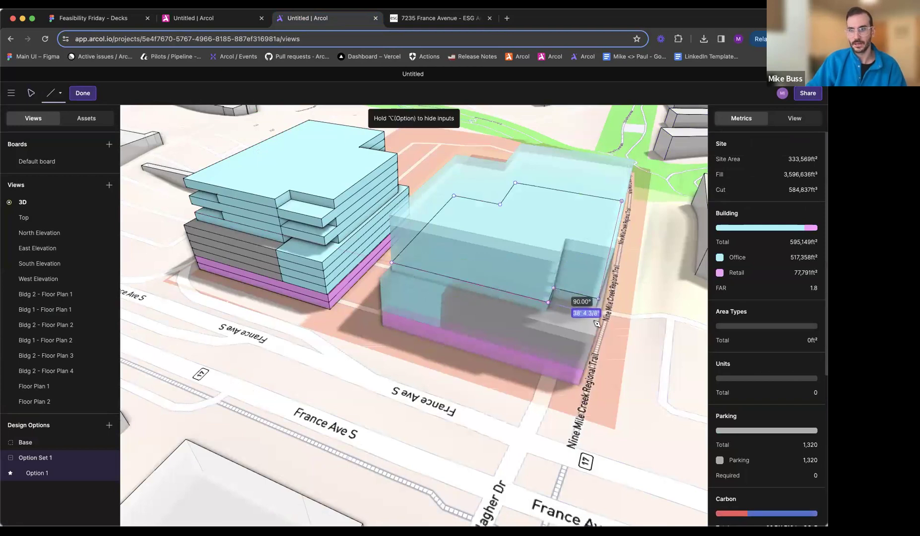
left_click(599, 300)
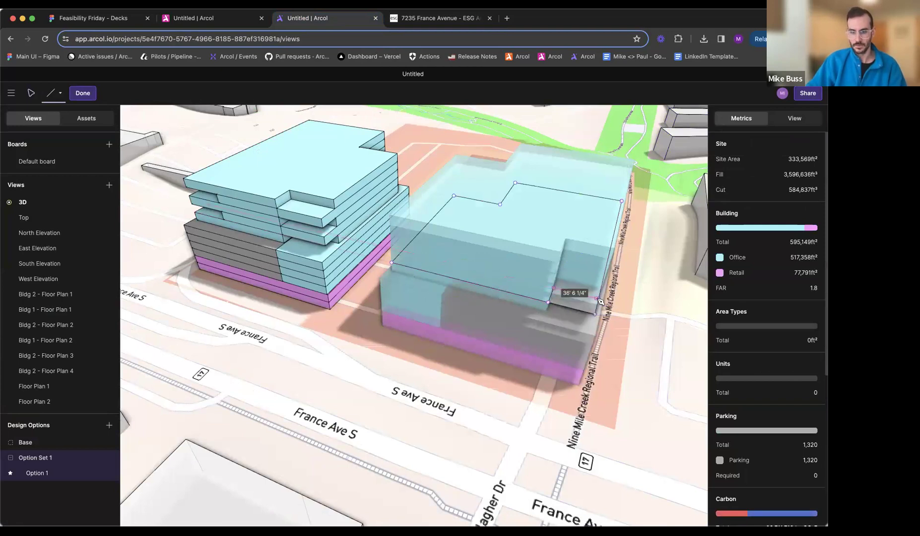
left_click(554, 289)
key("Delete")
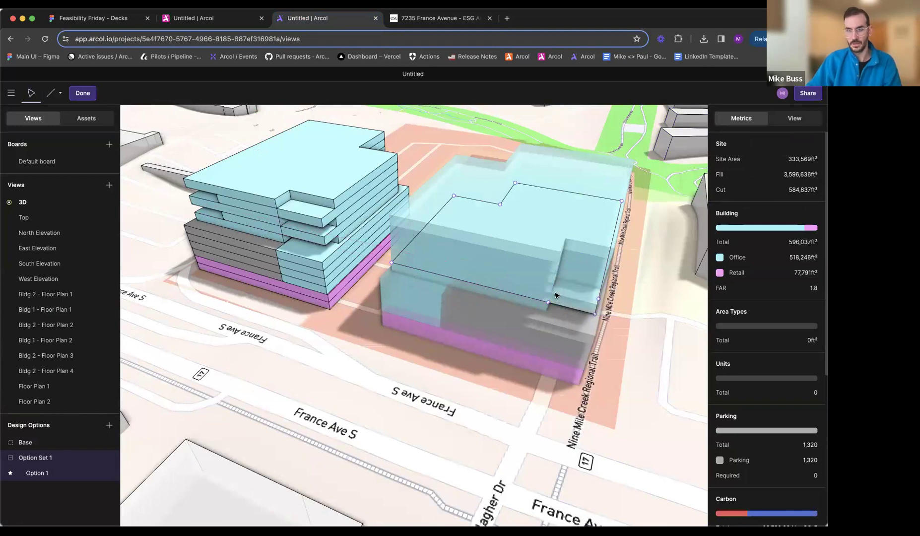
- Delete the leftover trail-side corner point of Floor Plan 2 and redraw that long side as one straight edge
middle_click_drag(570, 299, 479, 300)
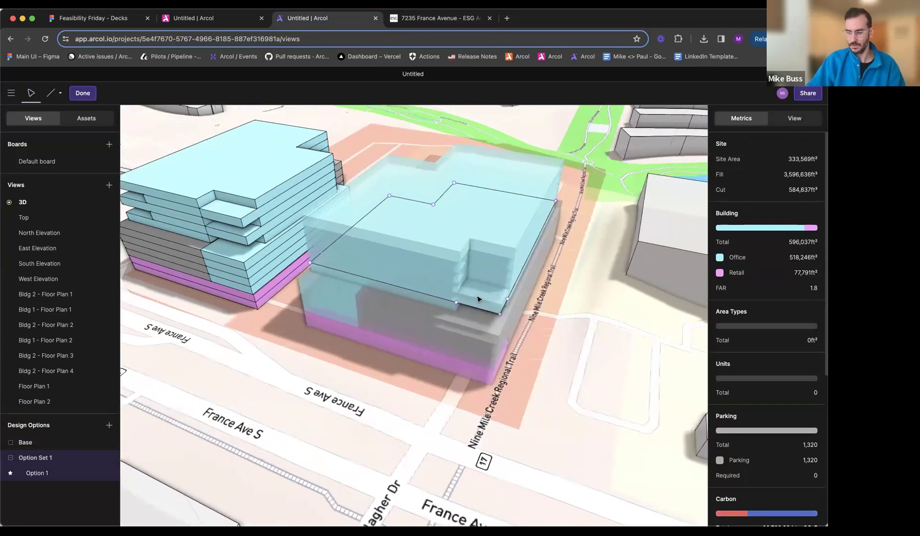
left_click(508, 300)
key("Delete")
key("l")
left_click(502, 316)
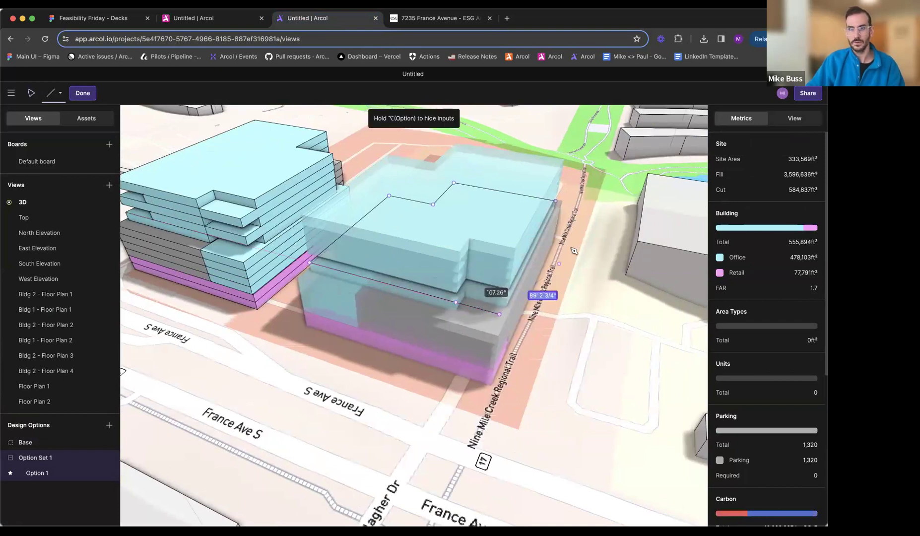
left_click(557, 202)
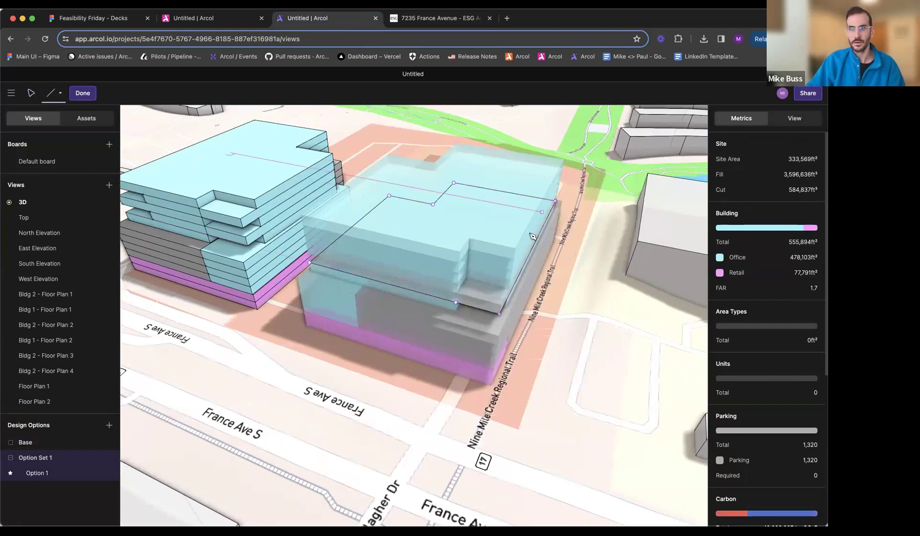
- Cut a notch about 42 feet wide from Floor Plan 2's France Avenue corner facing Bldg 2 and close the outline
left_click(348, 273)
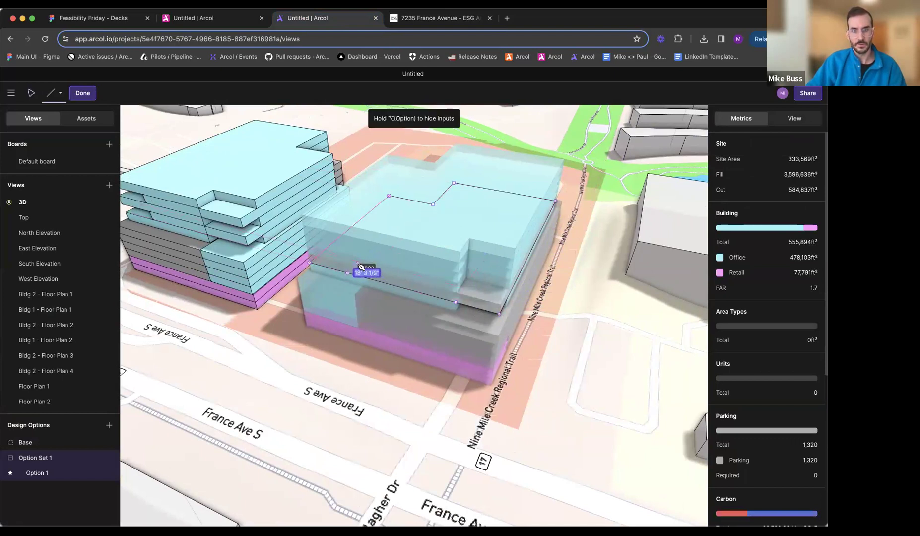
left_click(321, 253)
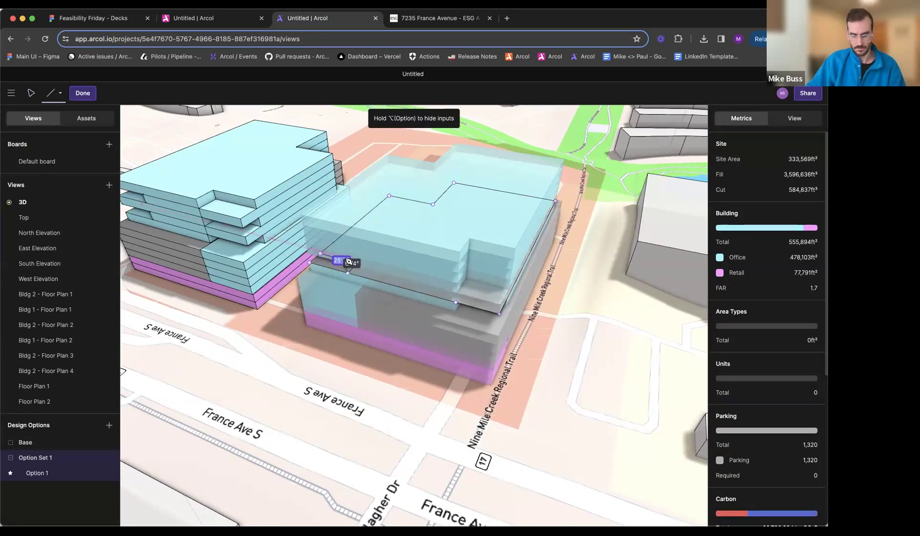
left_click(311, 263)
left_click(310, 264)
key("Delete")
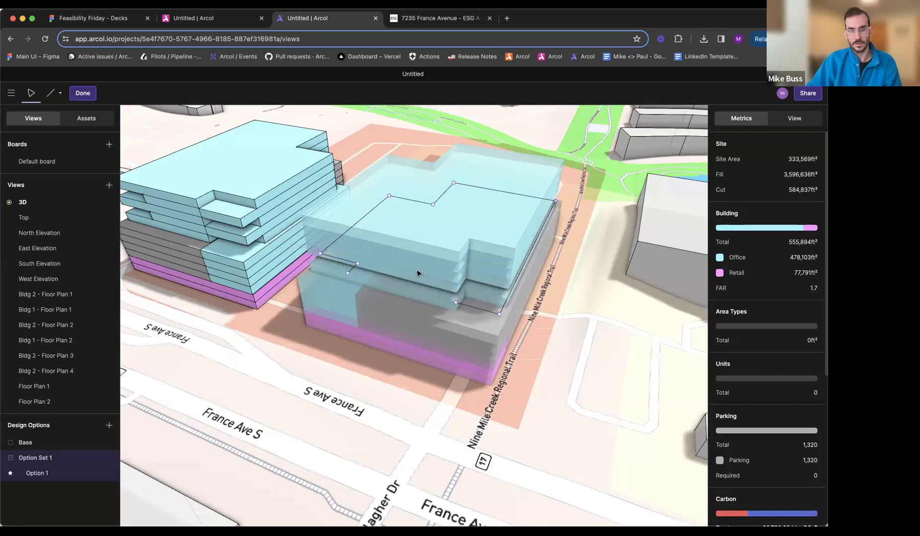
middle_click_drag(492, 306, 638, 309)
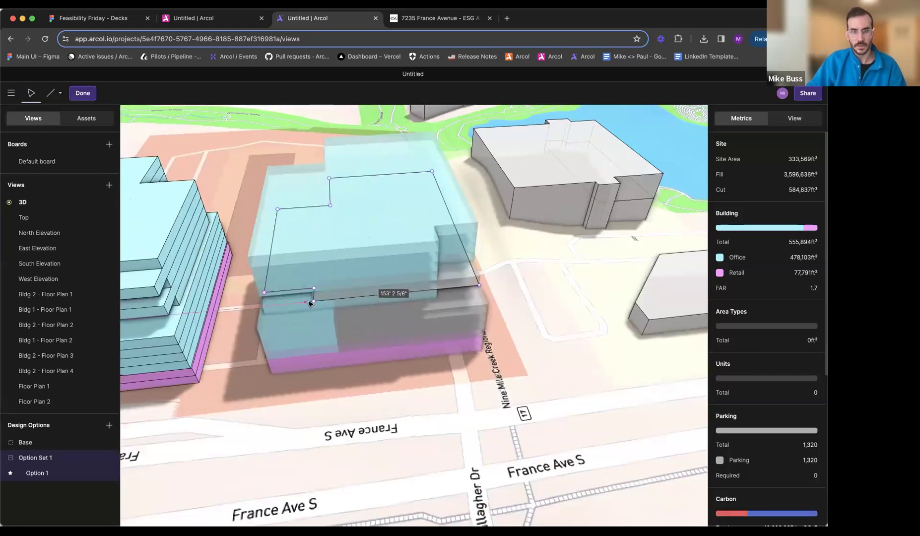
left_click(315, 302)
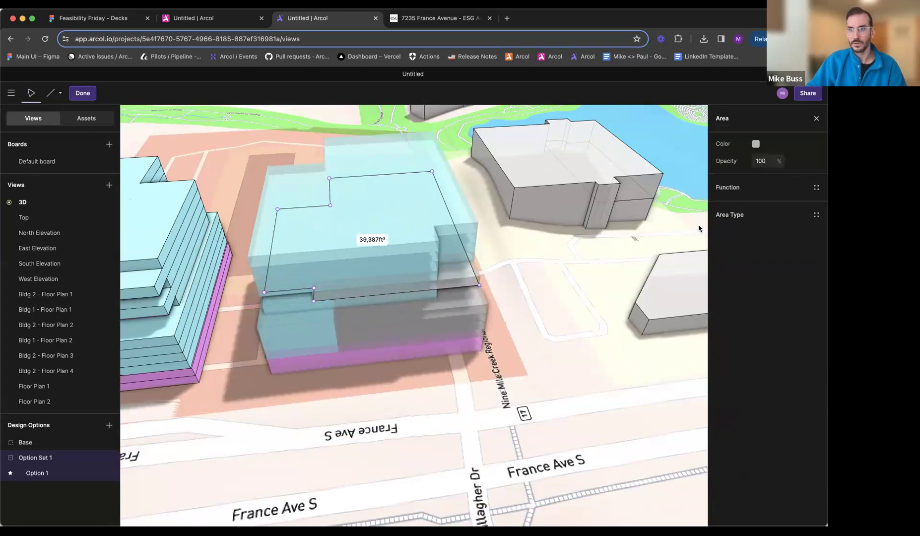
- Assign the Office function to the Floor Plan 2 area and finish editing the floor
left_click(728, 188)
left_click(627, 315)
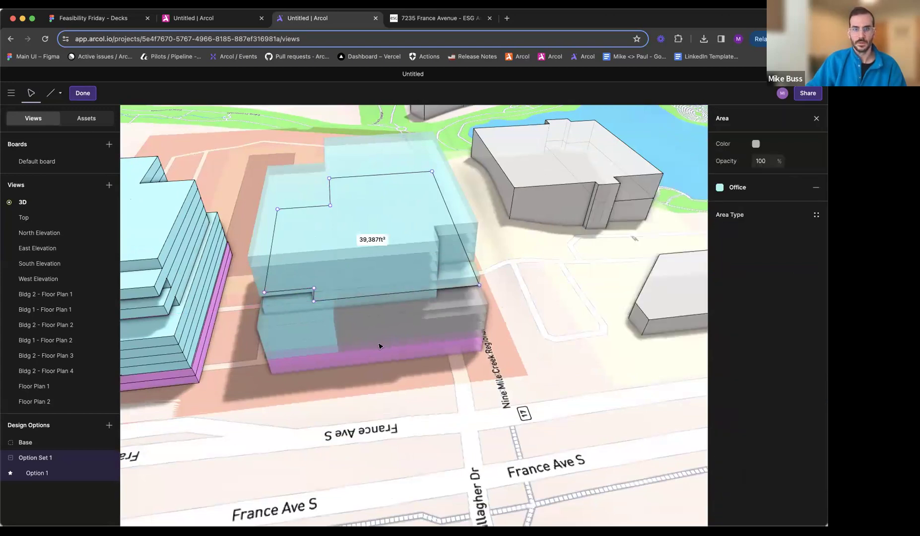
key("Escape")
- Assign Floor Plan 2 to alternating upper office floors of Bldg 1 and compare the massing with the reference rendering
mouse_move(361, 327)
middle_mouse_down()
mouse_move(390, 256)
mouse_move(411, 235)
middle_mouse_up()
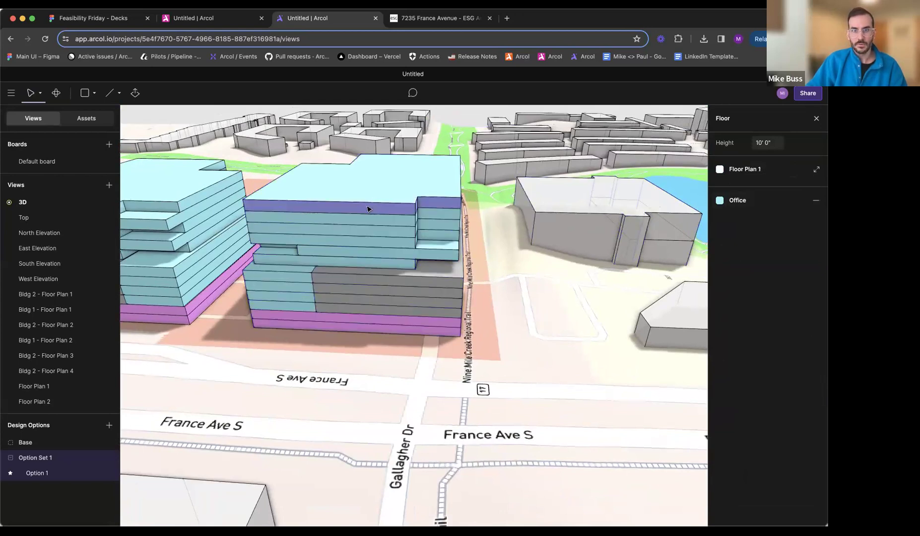
left_click(745, 170)
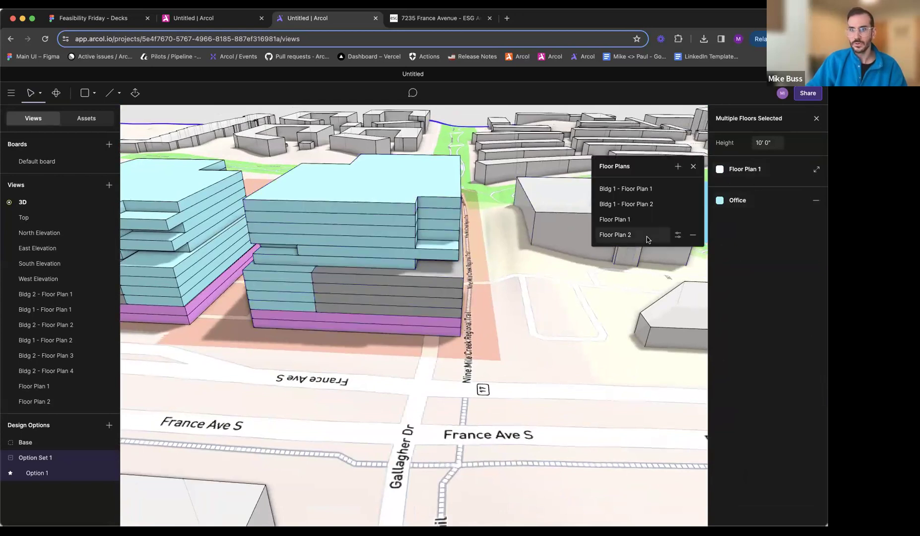
left_click(648, 238)
middle_click_drag(403, 294, 374, 241)
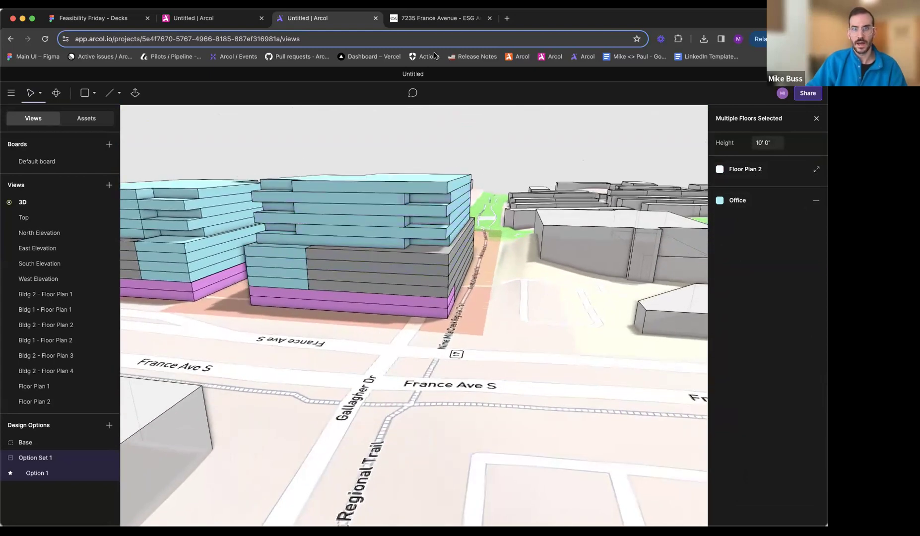
left_click(433, 19)
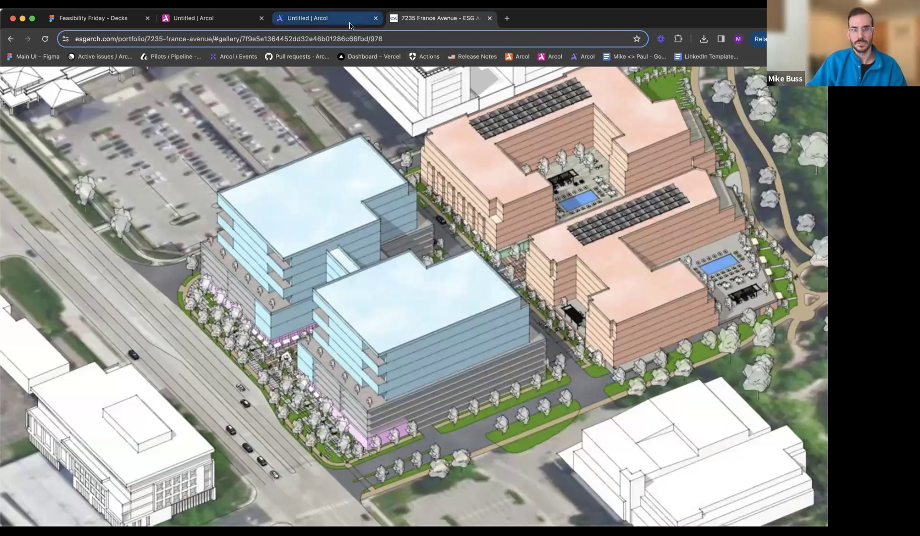
left_click(328, 18)
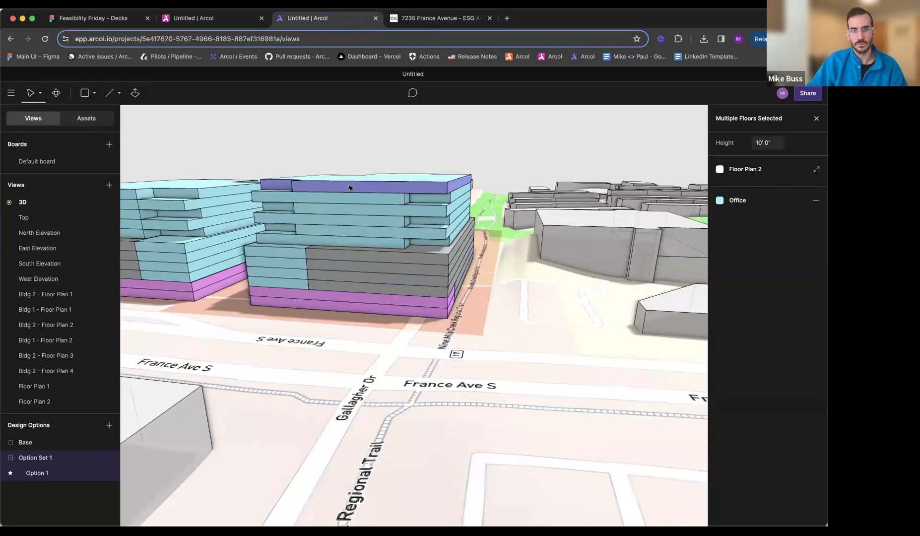
- Try to adjust the faces of Bldg 1's upper office floors with Extrude, checking them against the reference rendering
middle_click_drag(386, 180, 430, 227)
key("p")
left_click_drag(405, 189, 405, 203)
middle_click_drag(437, 238, 640, 289)
scroll(550, 262, "up", 8)
scroll(620, 259, "down", 3)
key("e")
middle_click_drag(537, 240, 576, 237)
key("ctrl+Tab")
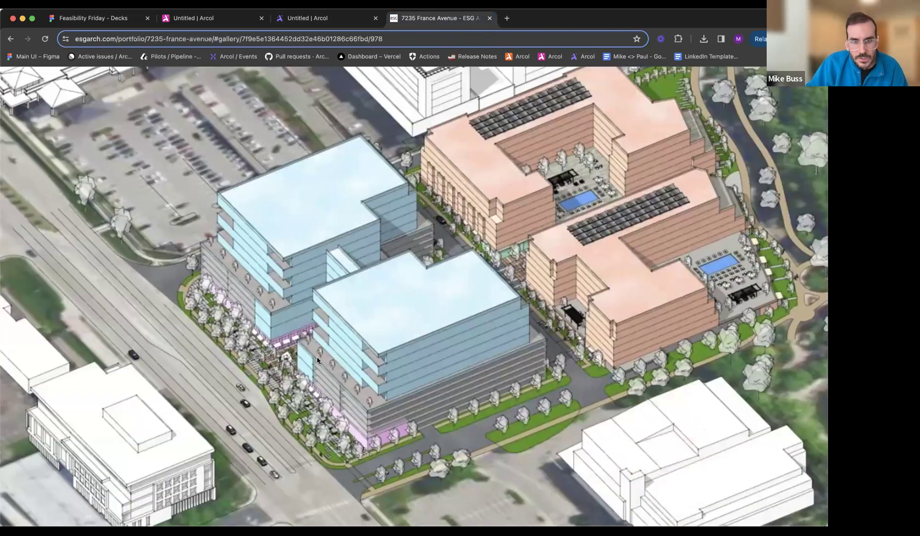
left_click(333, 20)
- Try another face extrusion of about -16'-7" between the two buildings, cancel it and undo the last change
left_click_drag(479, 217, 502, 251)
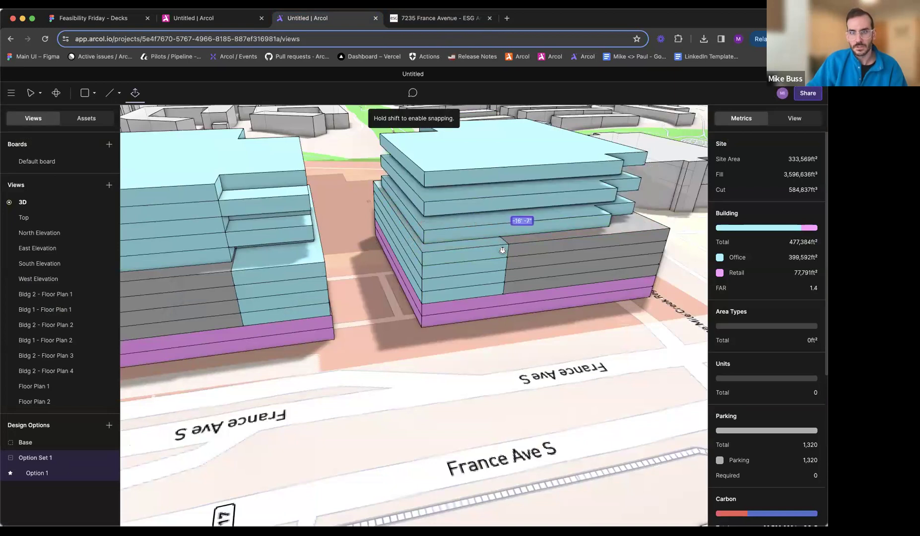
left_click(408, 235)
key("Escape")
left_click(472, 253)
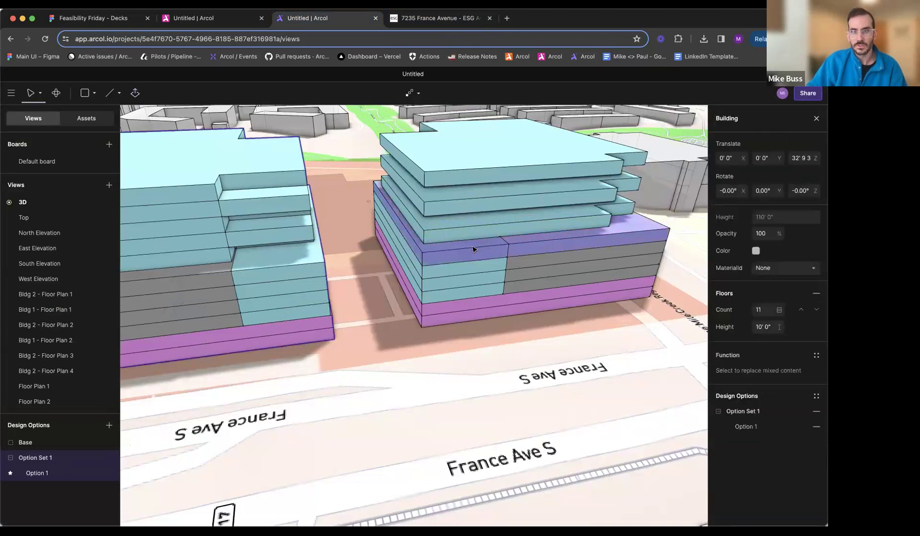
key("Escape")
key("super+z")
- Try to extrude Bldg 1's top office floor and cancel the operation
middle_click_drag(504, 270, 446, 261)
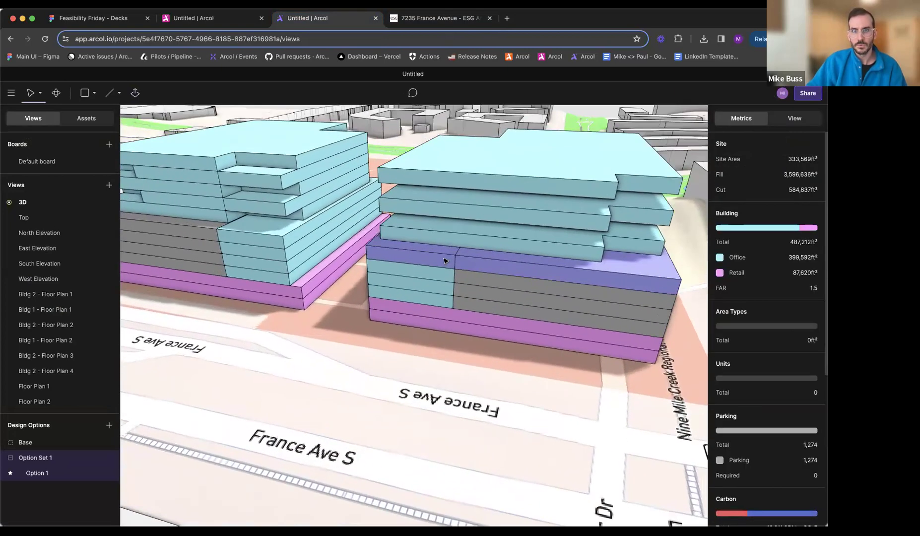
left_click(511, 164)
middle_click_drag(512, 166, 514, 173)
key("e")
mouse_move(515, 174)
left_mouse_down()
mouse_move(514, 229)
mouse_move(524, 173)
left_mouse_up()
key("Escape")
middle_click_drag(614, 167, 498, 158)
key("Escape")
- Check the floor plan used by Bldg 1's upper floors, open the Floor Plan 2 view and reload the project
left_click(498, 218)
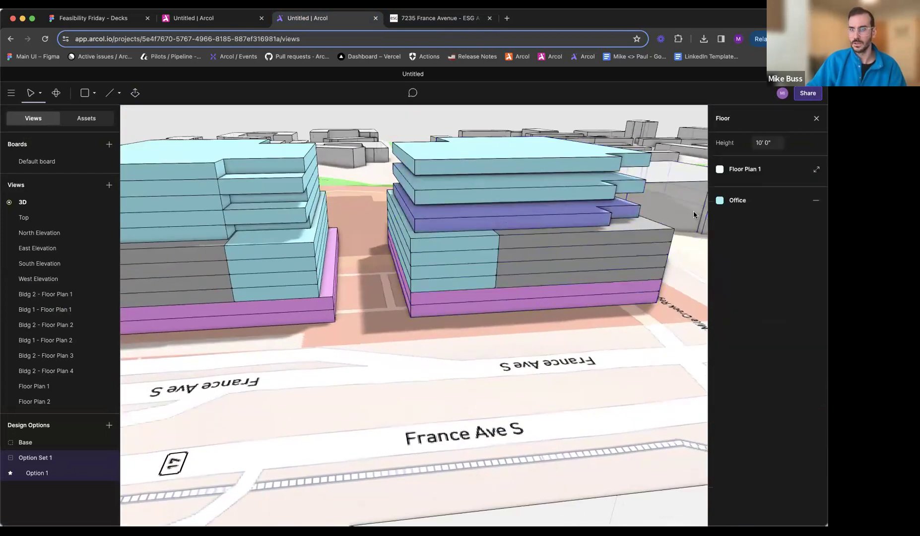
middle_click_drag(521, 212, 204, 289)
key("Escape")
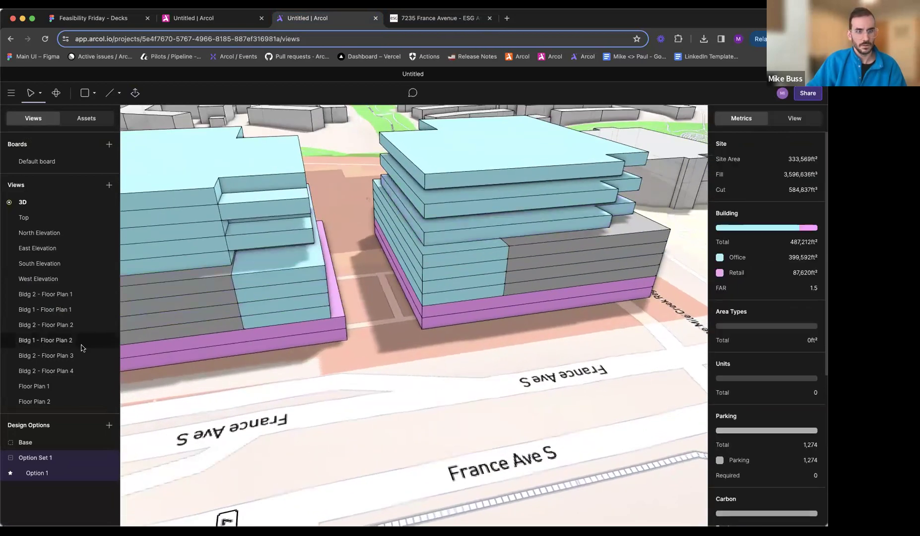
left_click(35, 401)
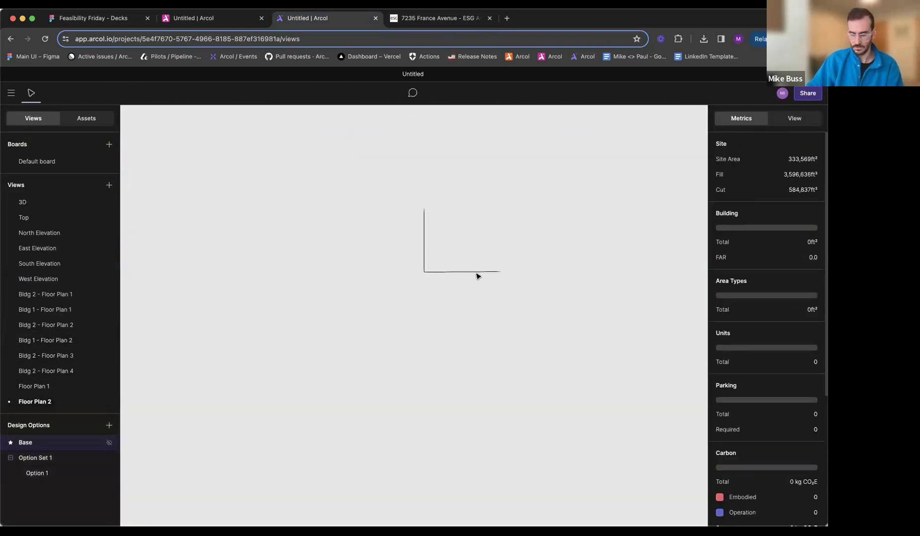
left_click_drag(448, 244, 392, 303)
left_click(460, 242)
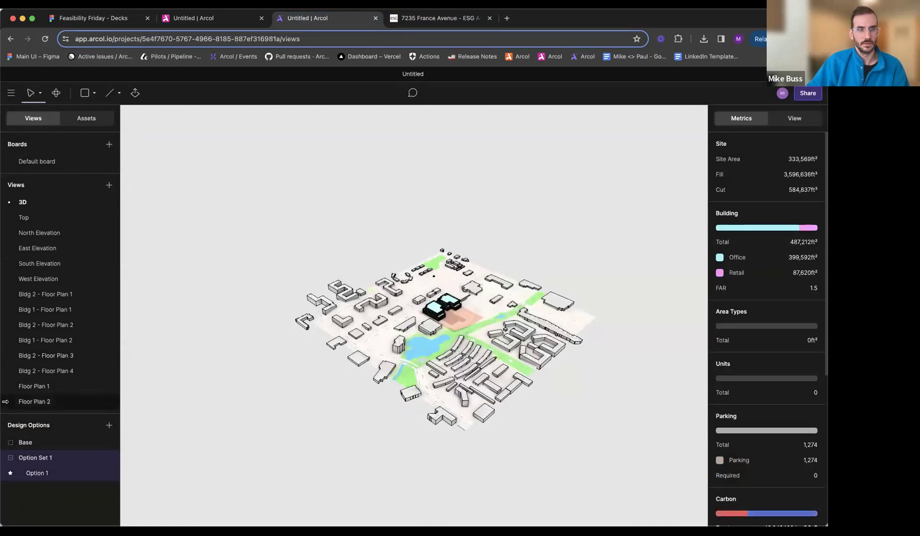
- Compare Floor Plan 2 with Floor Plan 1 and close Floor Plan 2's two remaining edges into a rectangle with new lines
left_click(31, 403)
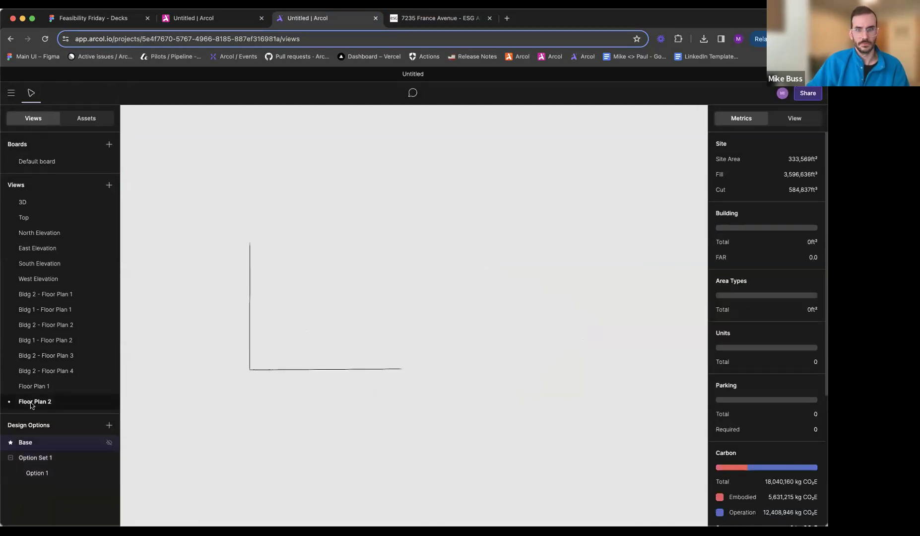
left_click(47, 387)
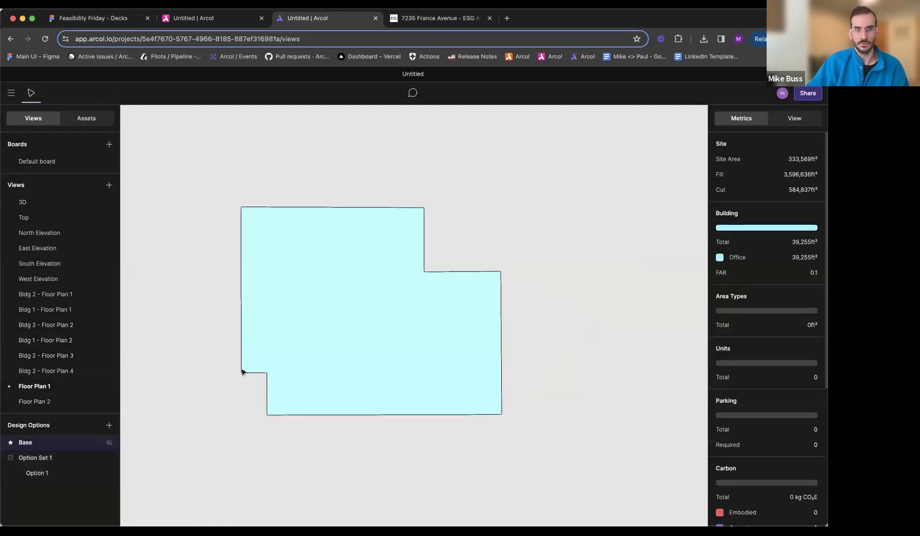
left_click(79, 401)
double_click(326, 372)
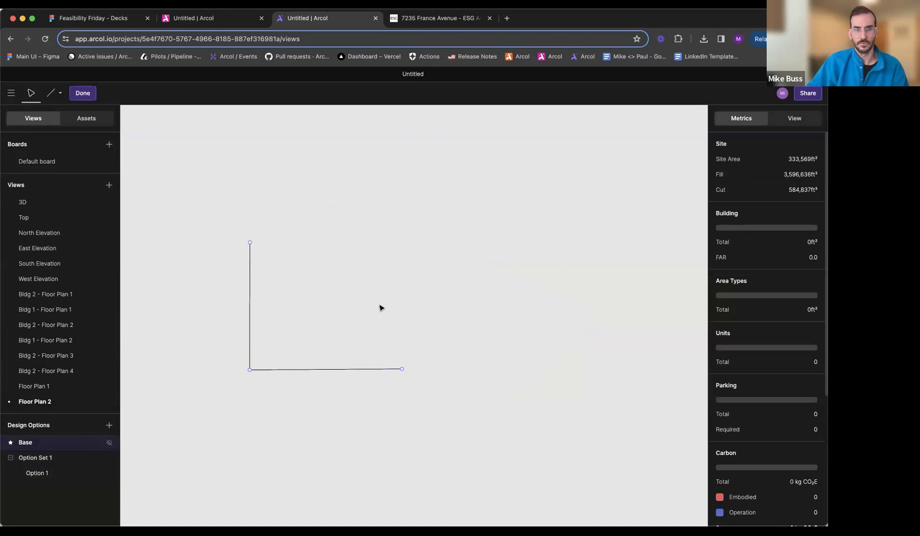
left_click(254, 244)
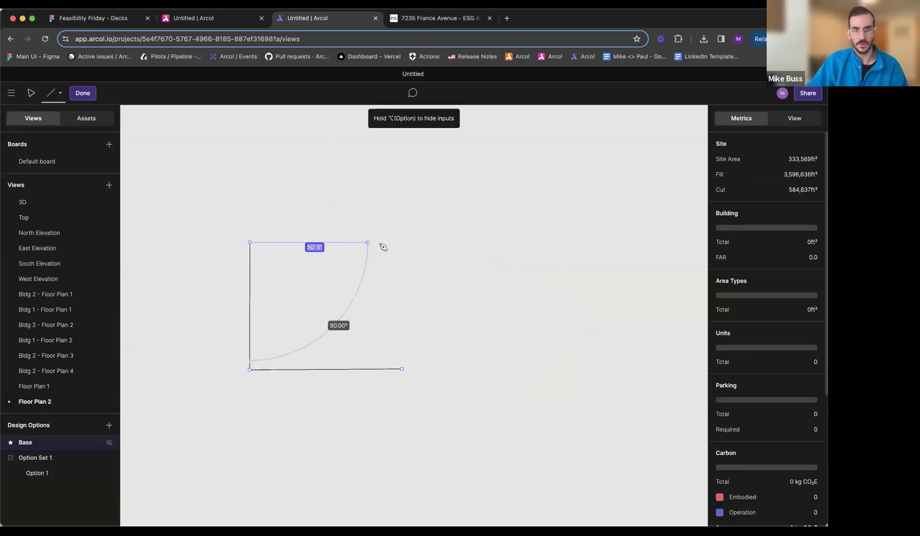
left_click(401, 244)
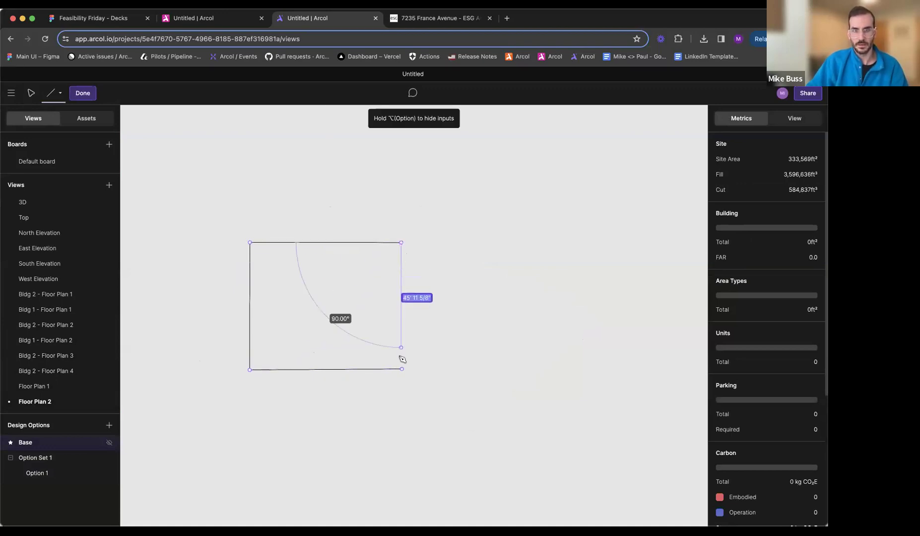
left_click(402, 368)
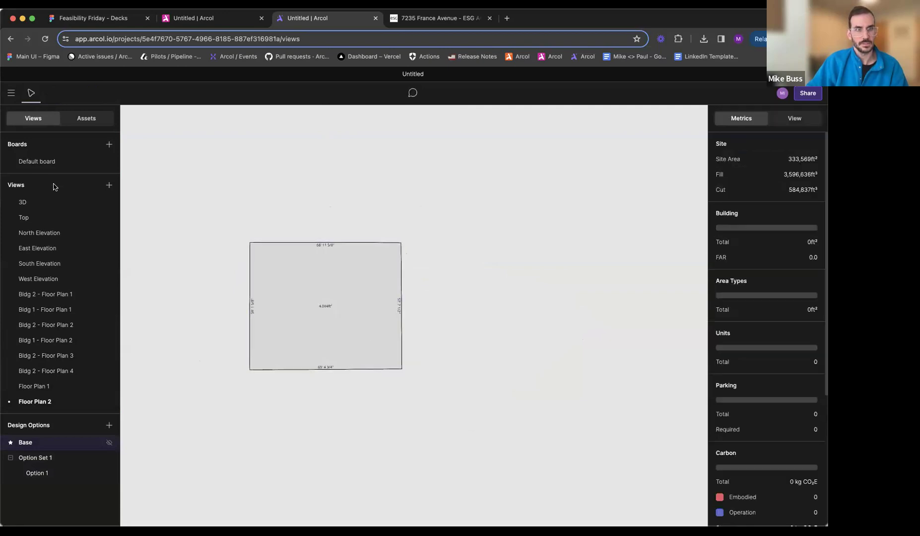
- Edit Bldg 1's top floor in the 3D view and draw its long outline edge along Nine Mile Creek Regional Trail
left_click(63, 202)
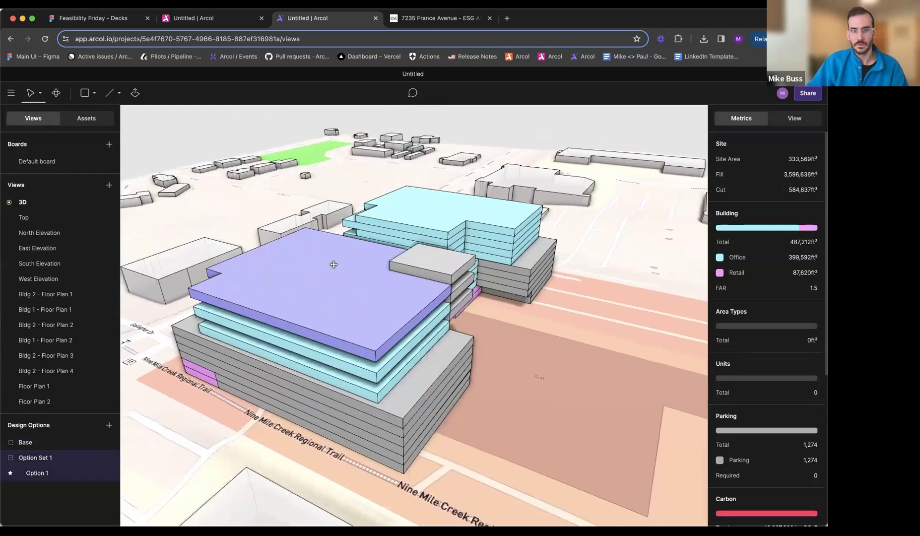
double_click(280, 260)
right_click_drag(281, 260, 433, 294)
middle_click_drag(433, 294, 518, 297)
scroll(517, 298, "down", 1)
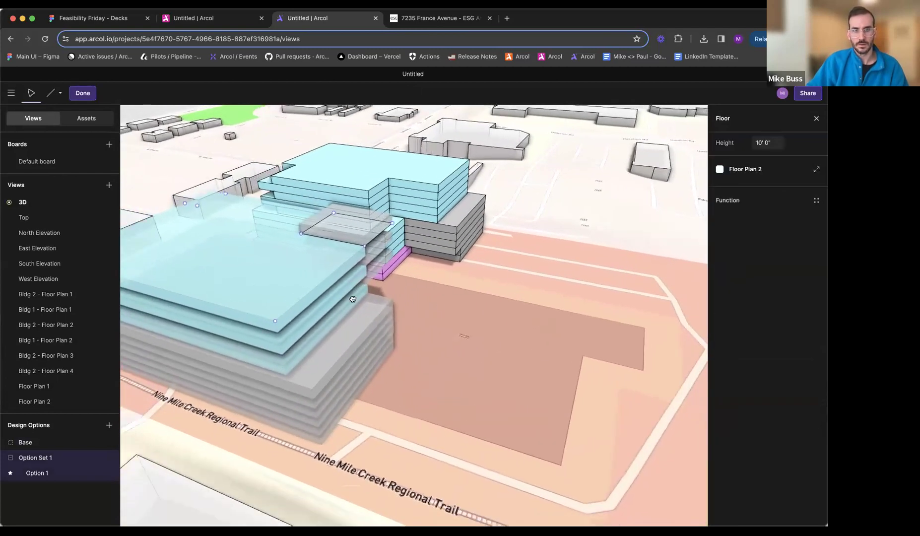
middle_click_drag(353, 299, 517, 328)
right_click_drag(427, 282, 439, 398)
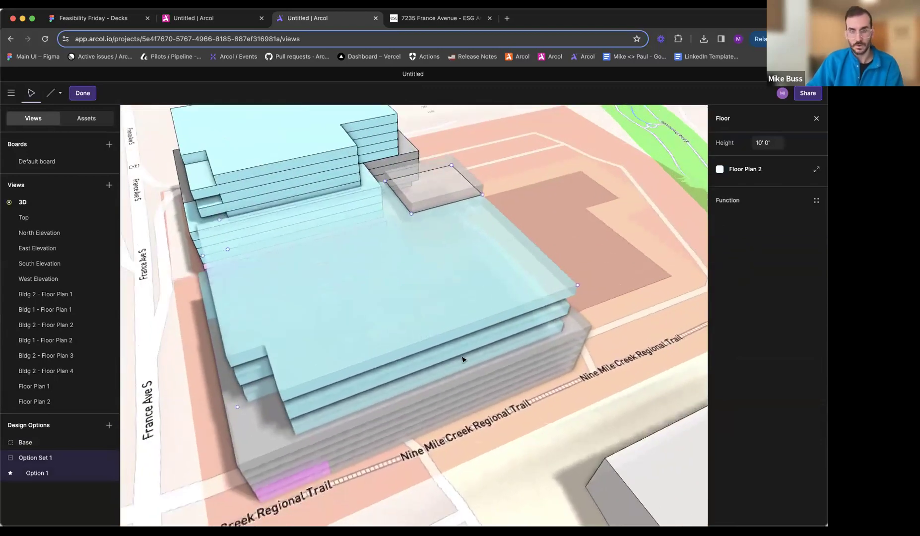
key("l")
left_click(578, 286)
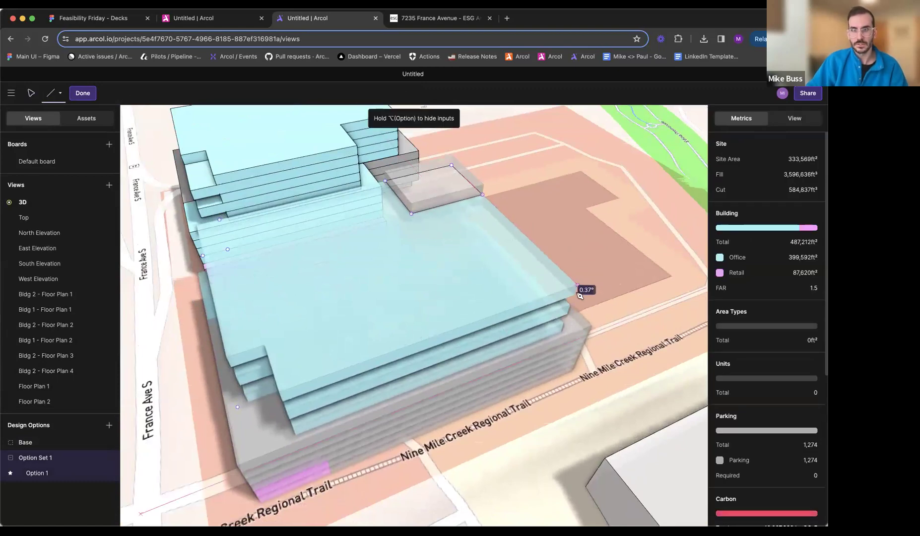
left_click(238, 408)
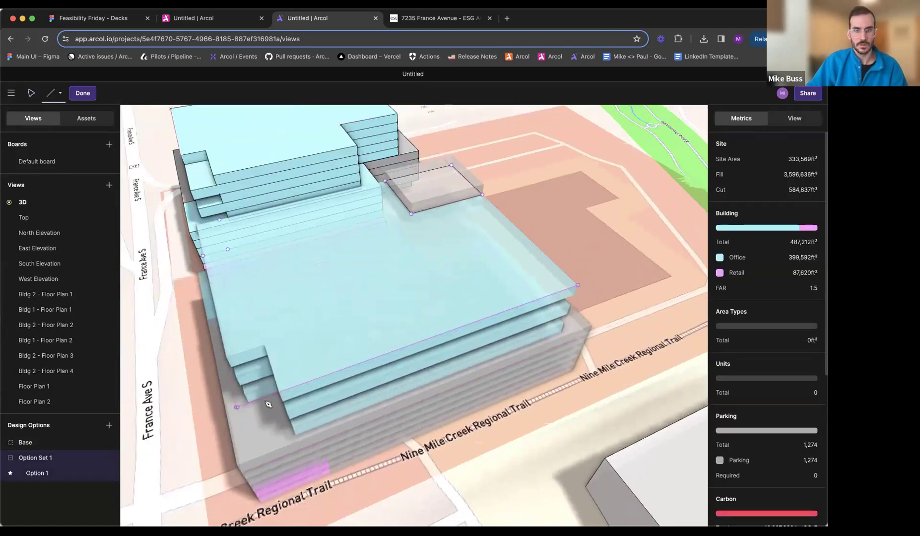
- Trace Bldg 1's remaining top-floor edges, including the France Avenue corner notch, close the outline and finish editing the floor
left_click(203, 255)
left_click(228, 249)
left_click(219, 220)
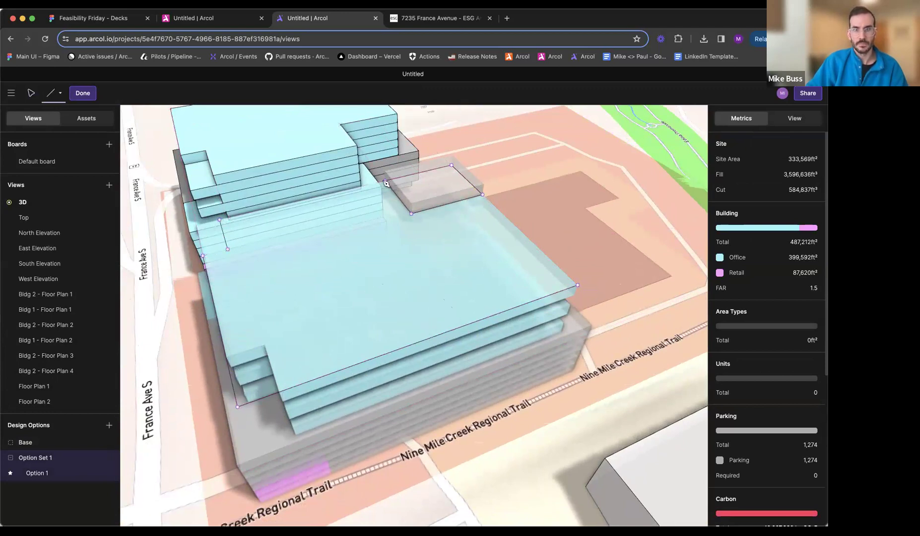
left_click(220, 220)
left_click(228, 250)
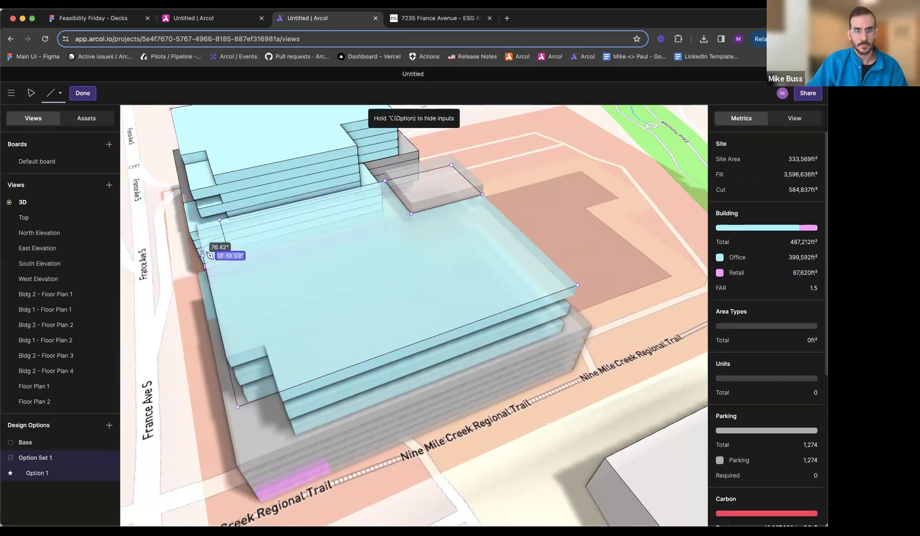
left_click(204, 255)
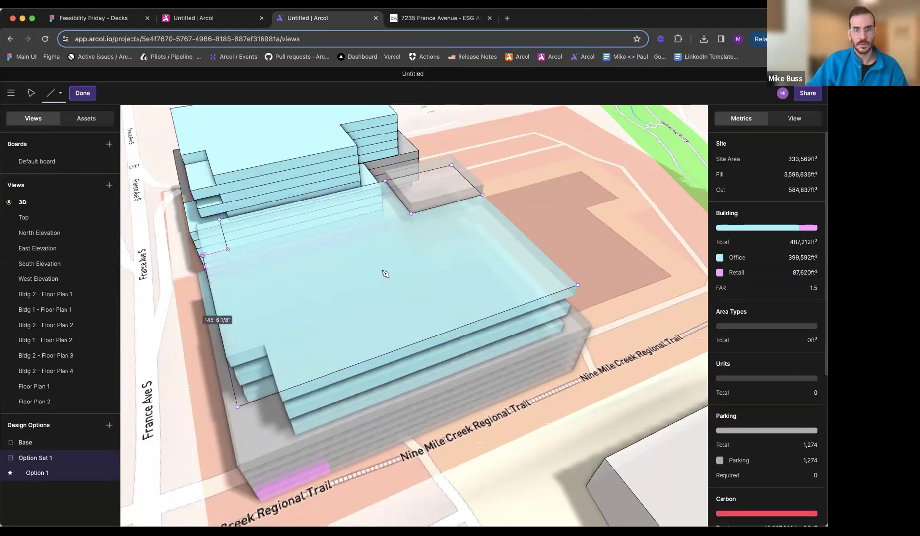
left_click(483, 195)
left_click(577, 285)
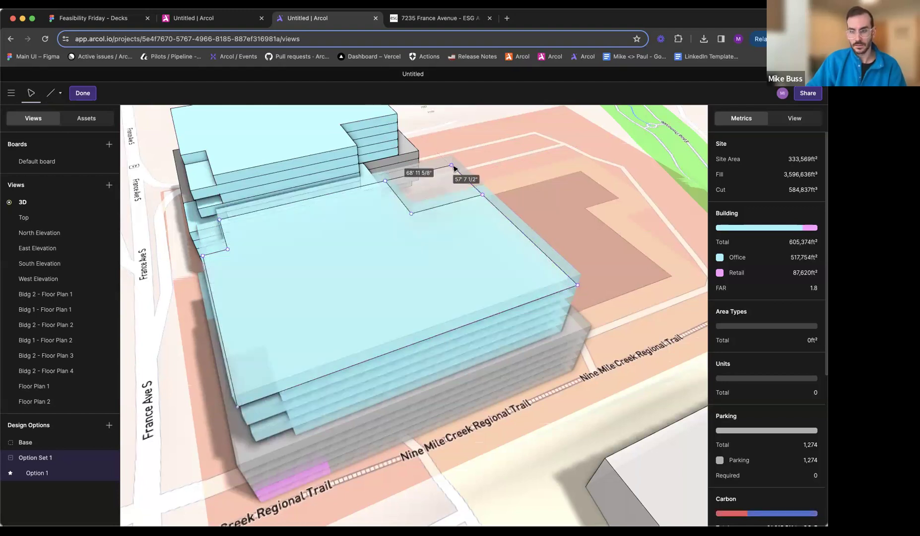
middle_click_drag(366, 297, 511, 228)
key("Escape")
- Extrude the side face of Bldg 1's top-floor notch at the France Avenue corner facing Bldg 2 by about -7'-10"
mouse_move(318, 355)
middle_mouse_down()
mouse_move(485, 296)
mouse_move(490, 309)
mouse_move(451, 294)
mouse_move(488, 318)
mouse_move(493, 334)
middle_mouse_up()
key("e")
left_click_drag(530, 329, 554, 409)
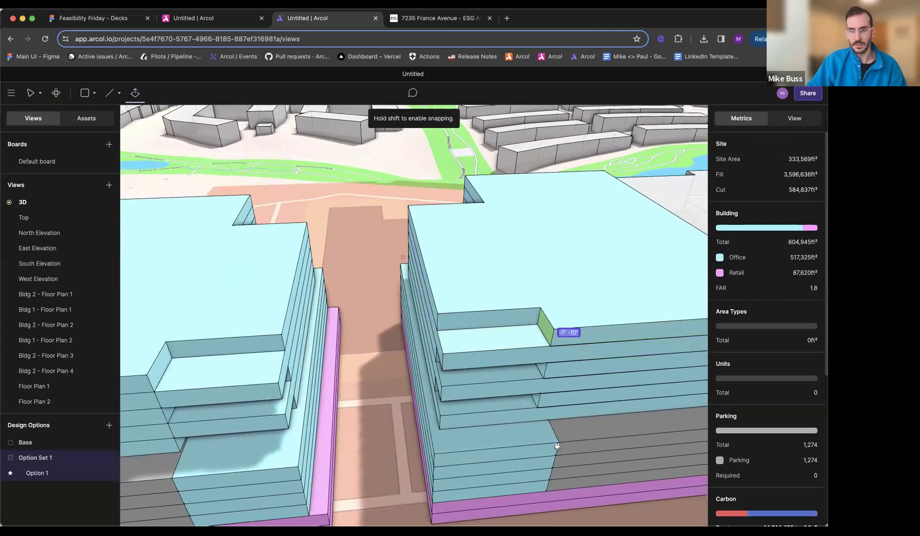
left_click_drag(557, 446, 558, 446)
middle_click_drag(552, 383, 430, 300)
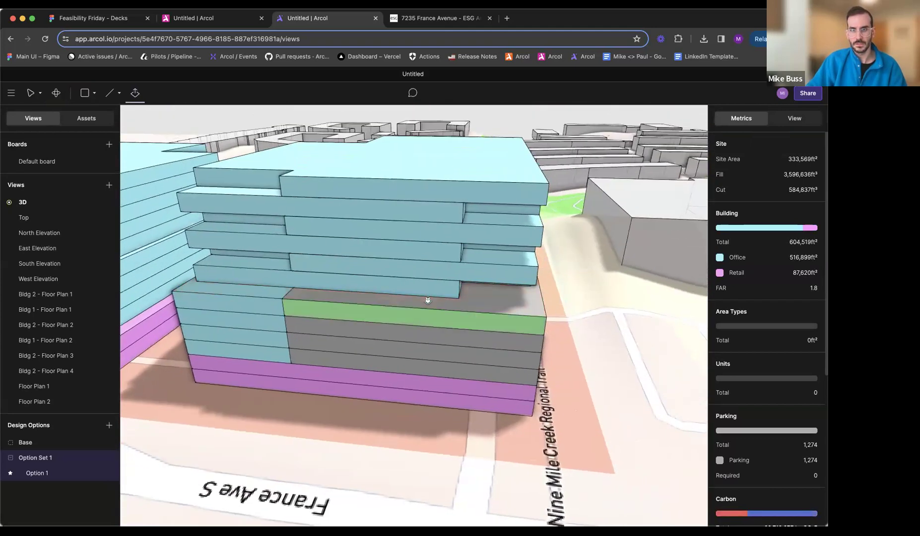
- Extrude the side face of Bldg 1's corner notches by Nine Mile Creek Regional Trail to widen them on the alternate office floors
middle_click_drag(435, 257, 398, 213)
left_click_drag(399, 213, 367, 214)
middle_click_drag(393, 294, 373, 333)
scroll(373, 333, "down", 5)
key("Escape")
- Extrude Bldg 1's roof face downward to remove its top office floor
middle_click_drag(318, 363, 419, 356)
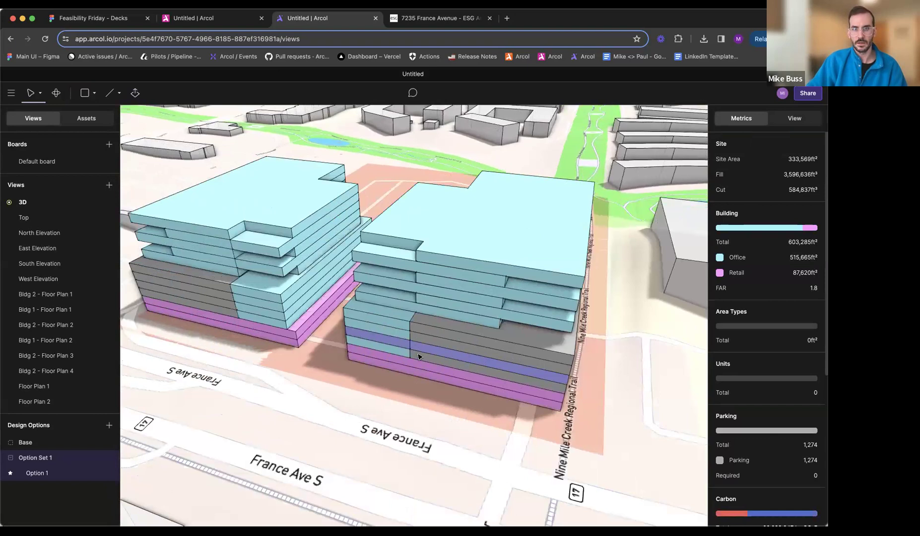
scroll(433, 211, "down", 2)
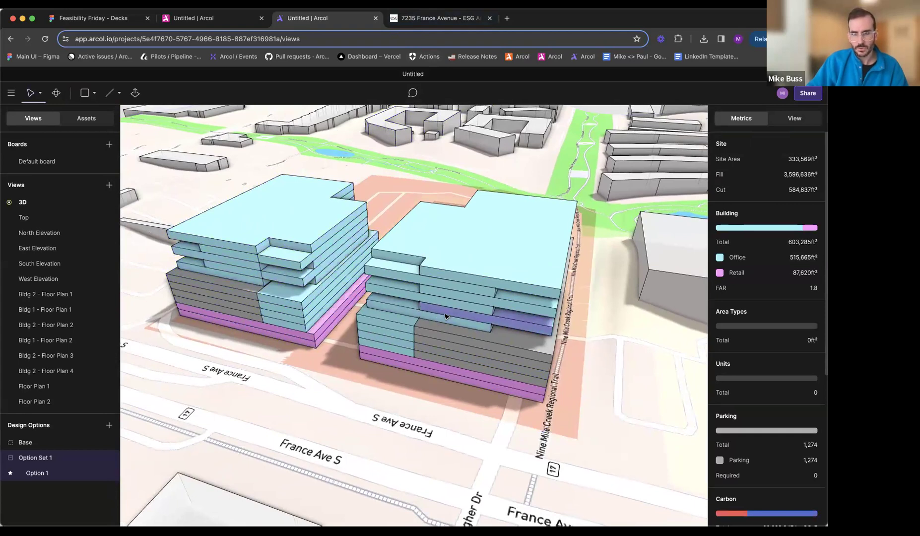
key("e")
left_click_drag(471, 244, 469, 273)
middle_click_drag(453, 263, 430, 231)
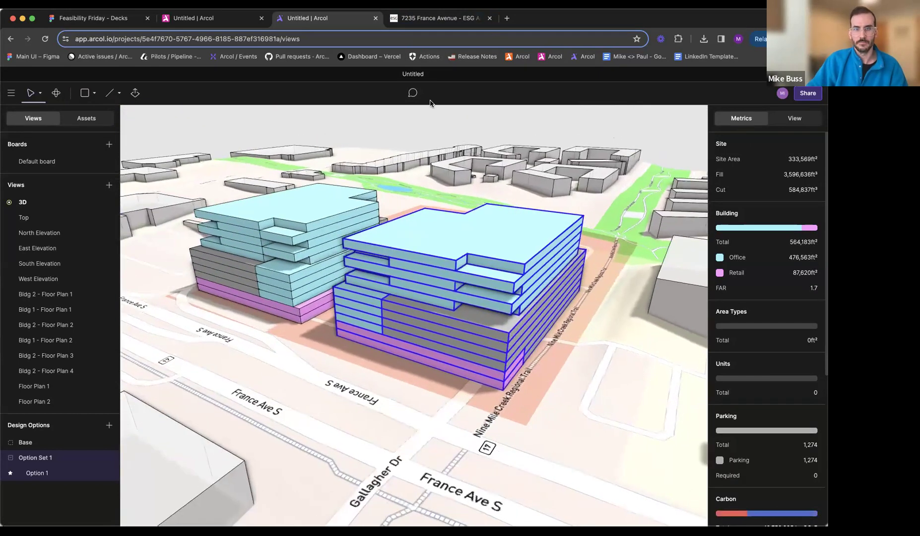
- Compare the model with the 7235 France Avenue rendering on the reference website and inspect the rear sides of both buildings
left_click(430, 19)
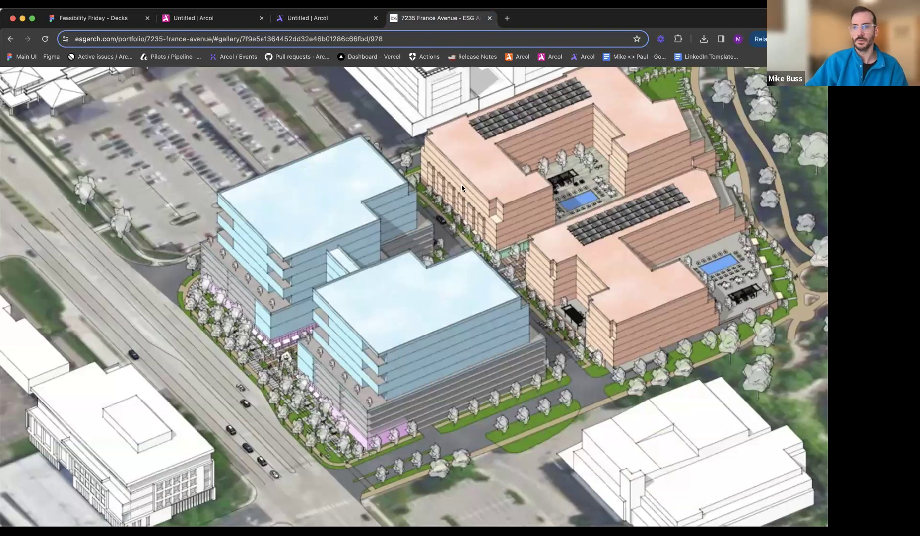
left_click(316, 19)
middle_click_drag(483, 191, 403, 241)
middle_click_drag(338, 248, 271, 191)
scroll(372, 253, "down", 3)
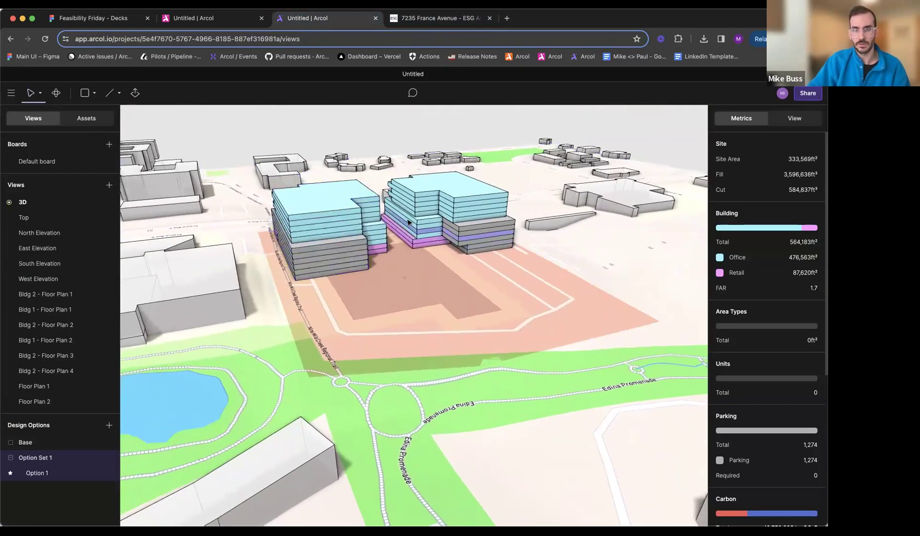
scroll(456, 252, "up", 10)
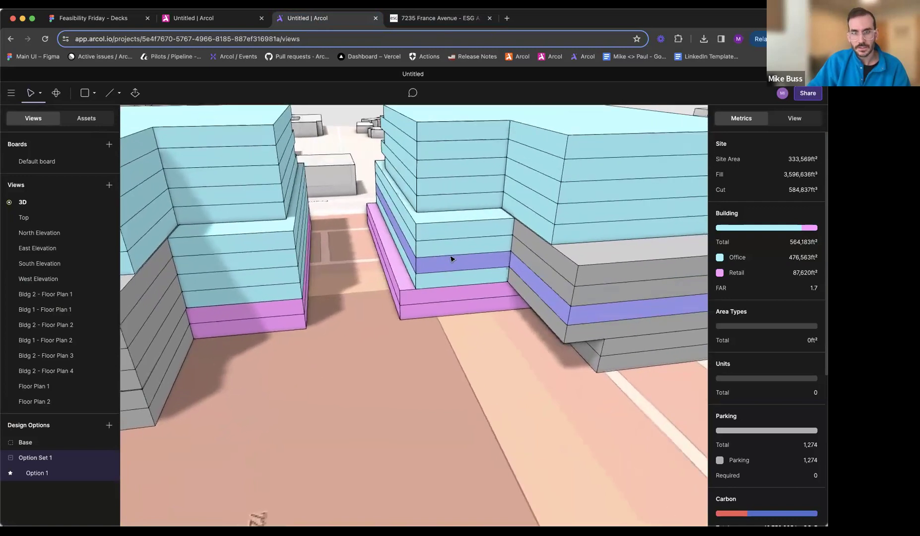
- Edit Bldg 2's second retail floor and move its long edge facing Bldg 1 inward, closer to the office floors above
double_click(427, 297)
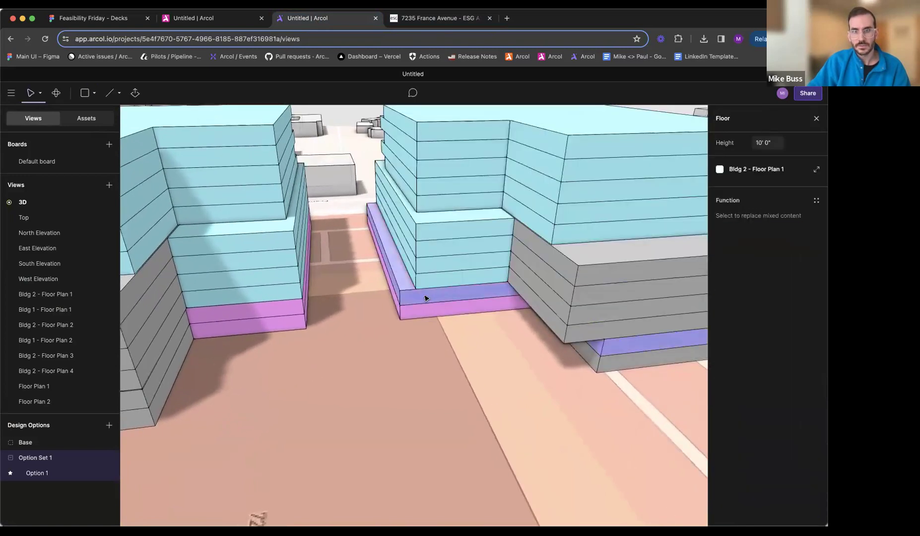
double_click(427, 297)
left_click_drag(395, 297, 419, 298)
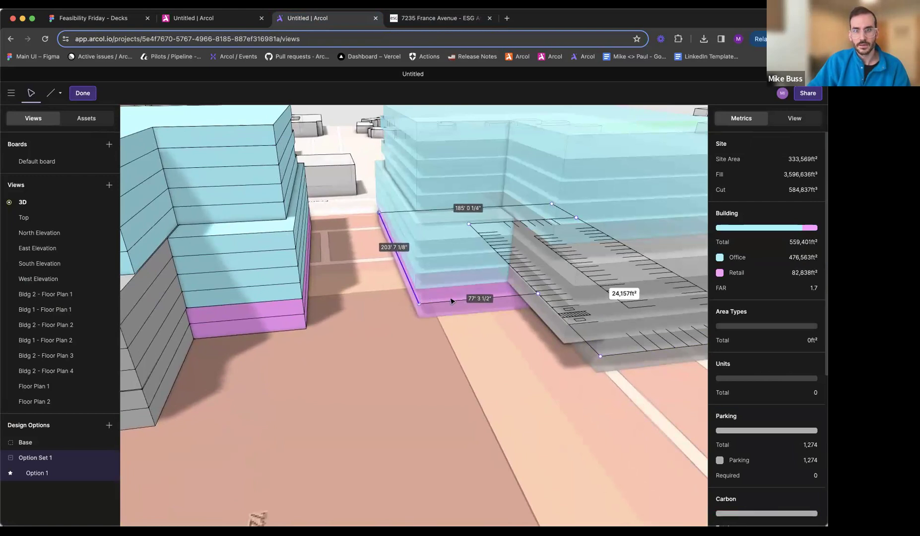
left_click(598, 354)
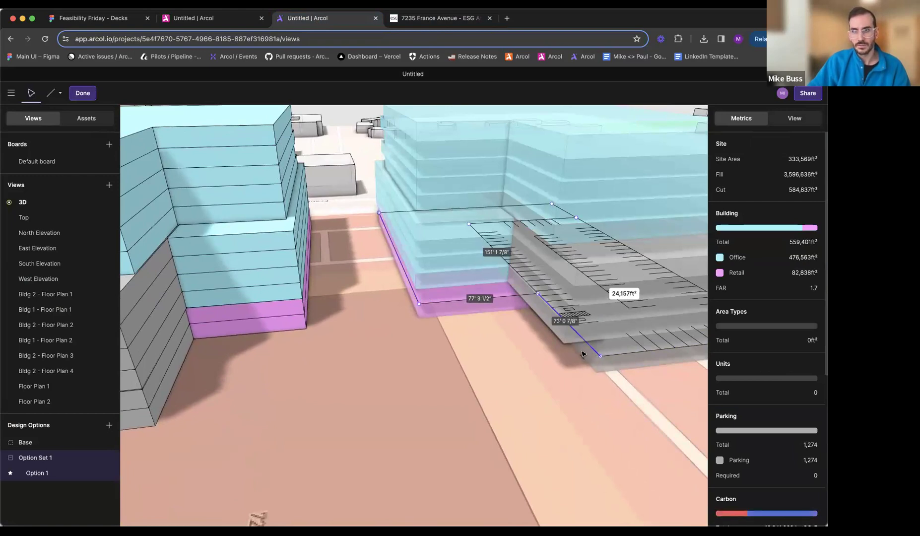
key("Escape")
- Open Bldg 2 - Floor Plan 1 beside the 3D view and move the parking area's three lower vertices outward to align with the floors above
scroll(583, 355, "down", 4)
middle_click_drag(545, 364, 592, 396)
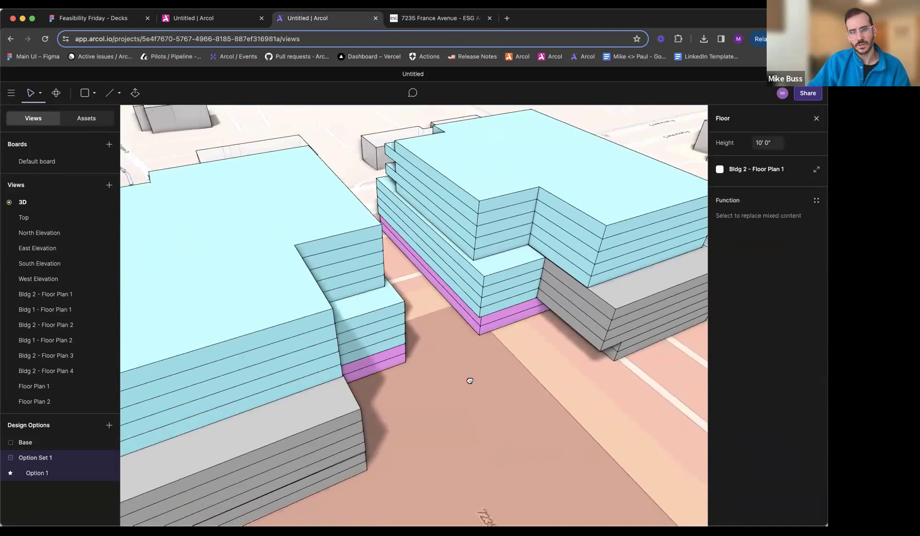
middle_click_drag(469, 381, 472, 335)
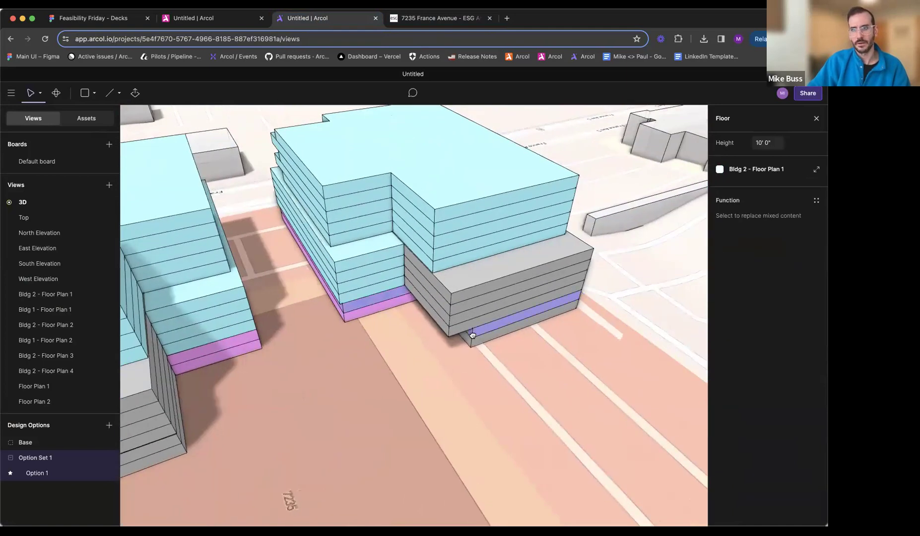
left_click(816, 169)
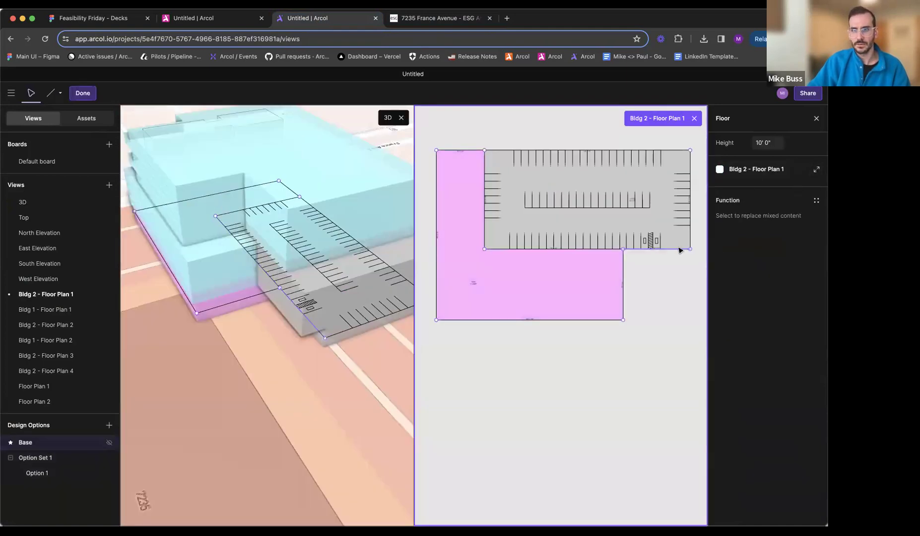
left_click_drag(692, 249, 693, 271)
left_click_drag(623, 250, 624, 269)
left_click_drag(486, 254, 487, 269)
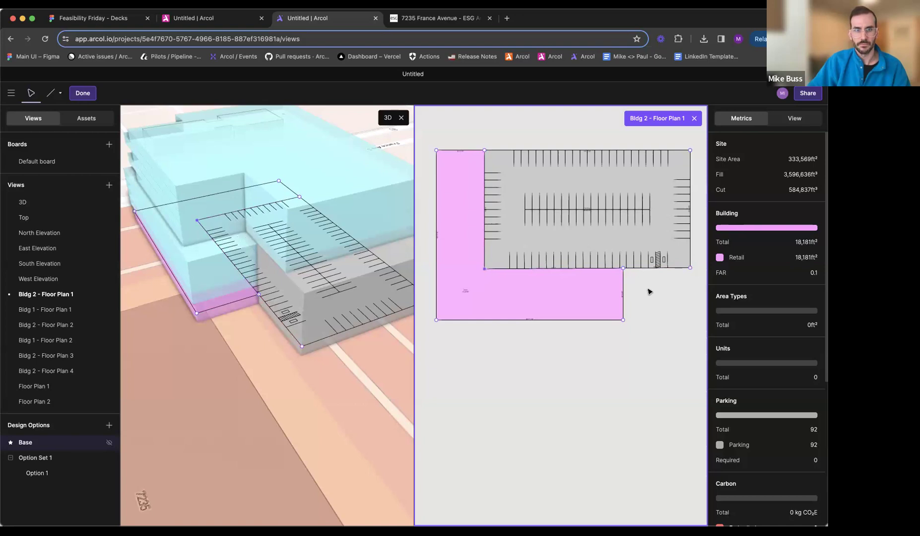
key("Escape")
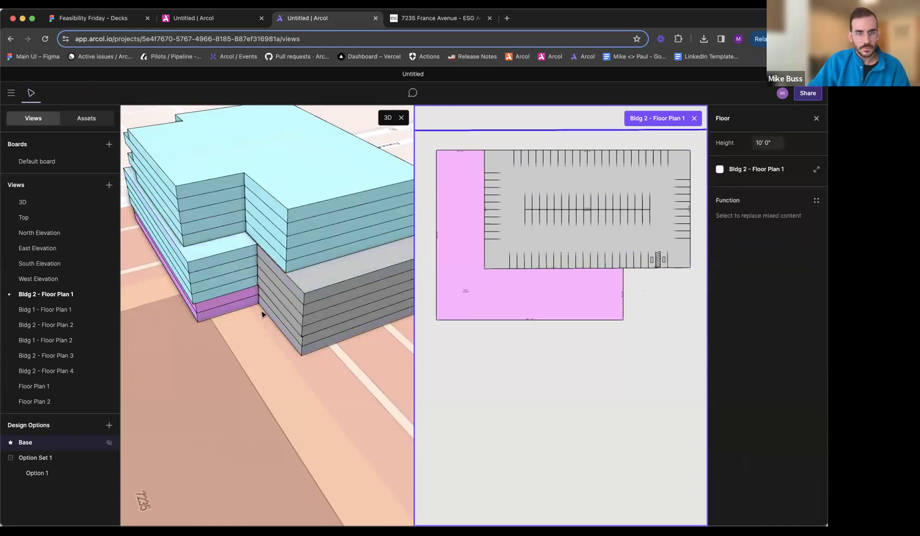
- Move the long retail edge facing Bldg 1 slightly outward in Bldg 2 - Floor Plan 1
double_click(235, 306)
left_click_drag(502, 321, 503, 326)
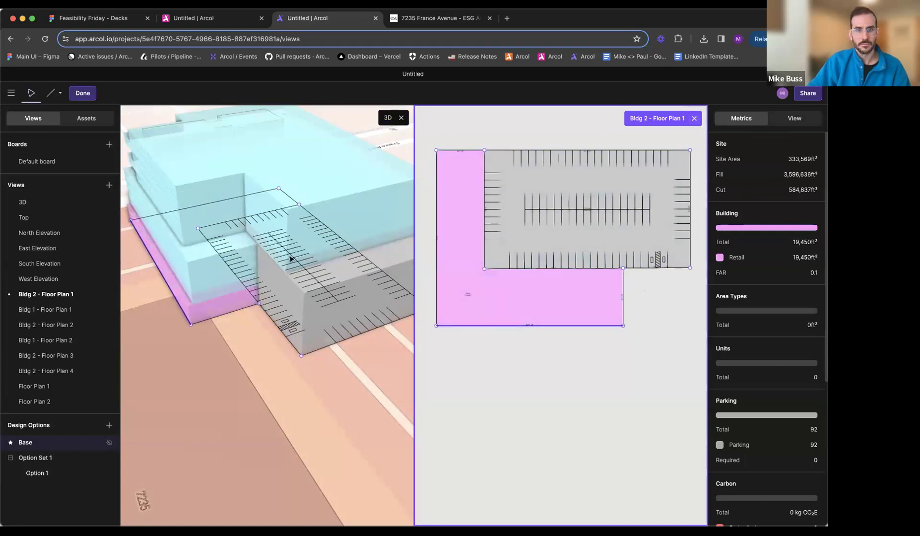
scroll(150, 343, "up", 5)
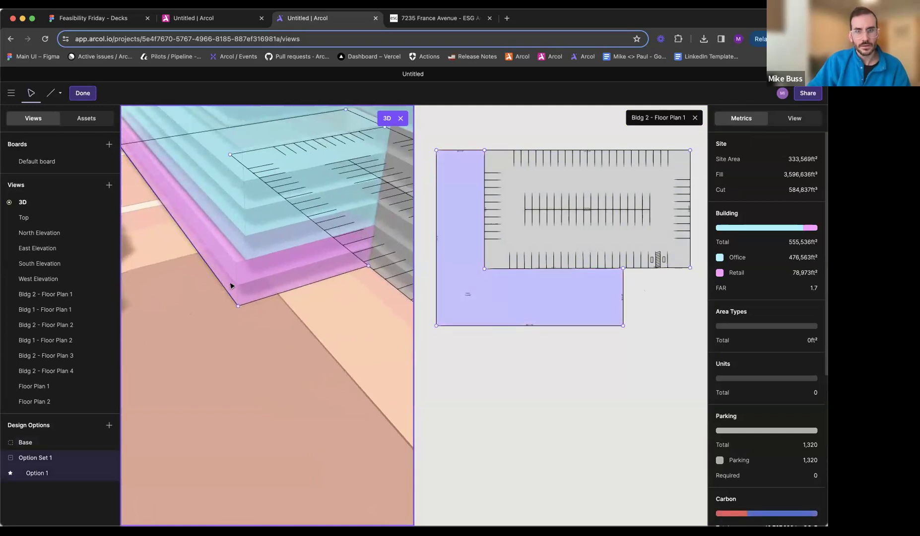
- Reopen Bldg 2 - Floor Plan 1 for editing, move the long retail edge facing Bldg 1 back inward and finish the edit
left_click(483, 321)
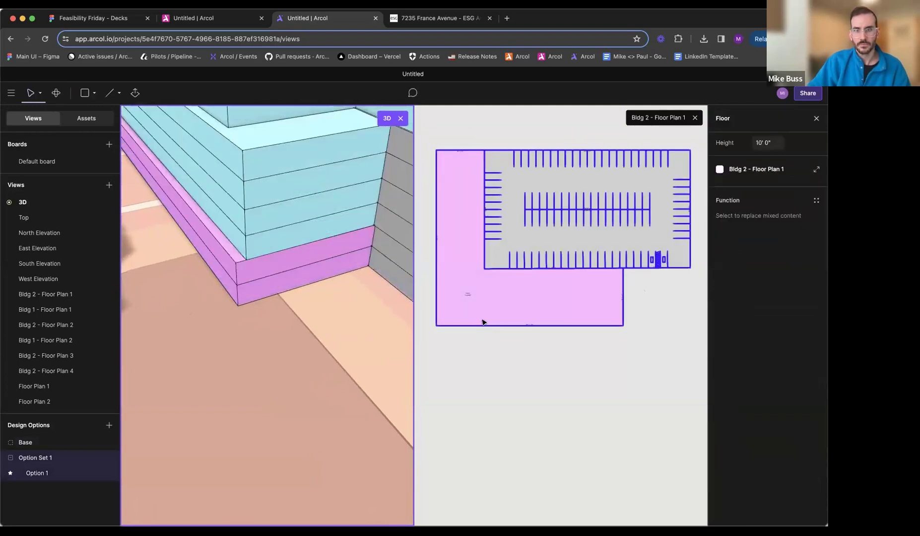
left_click_drag(484, 323, 482, 325)
scroll(483, 325, "down", 3)
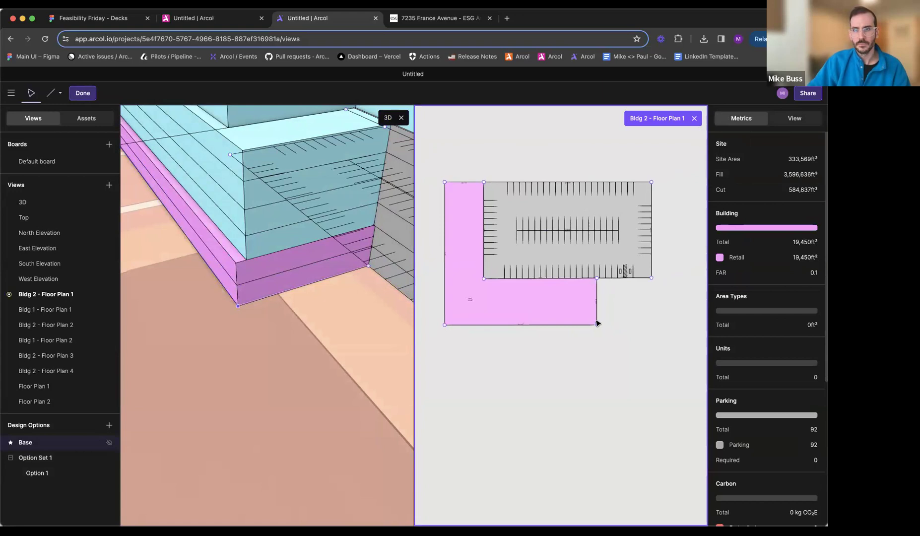
scroll(597, 323, "up", 5)
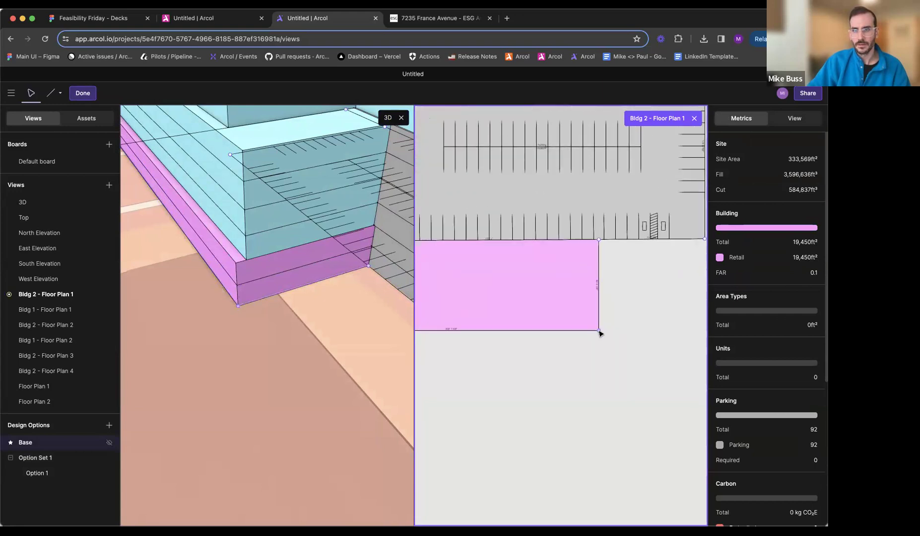
left_click(594, 330)
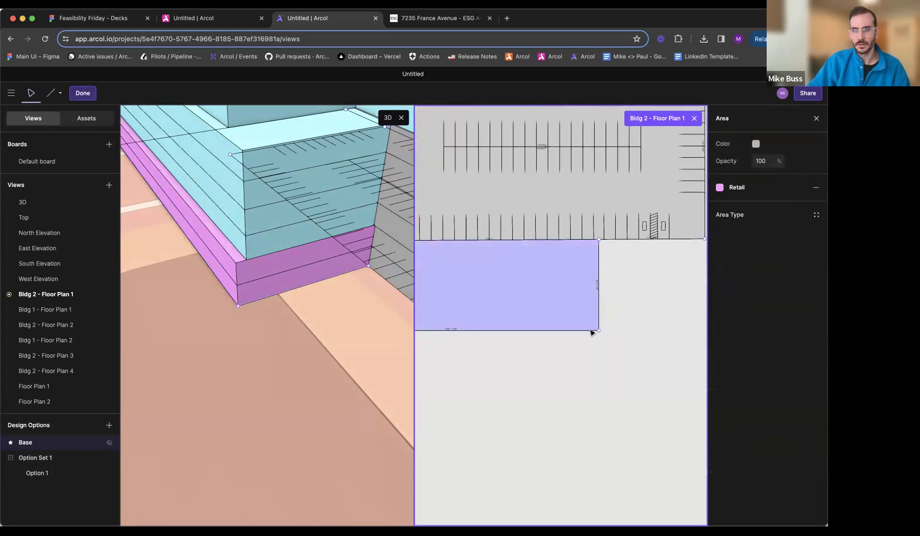
key("Escape")
double_click(589, 329)
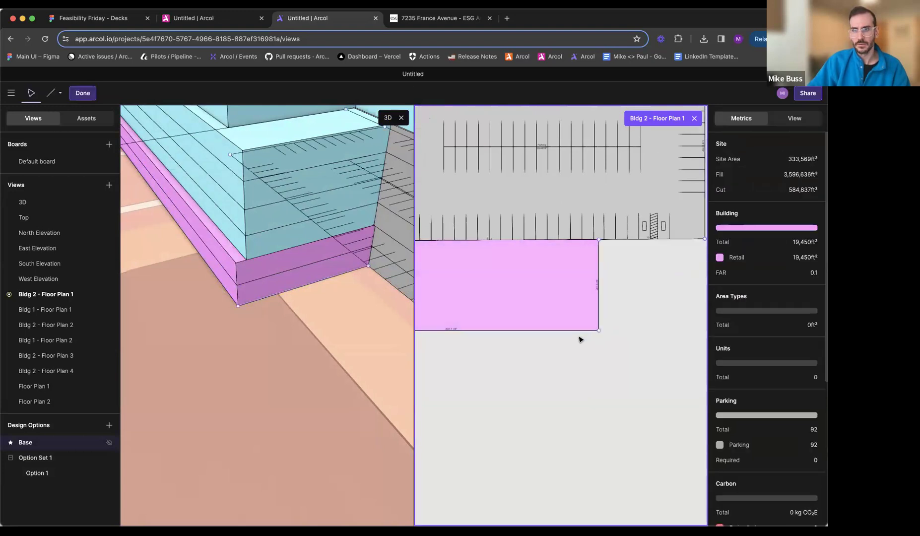
scroll(579, 337, "down", 2)
scroll(580, 340, "down", 3)
middle_click_drag(581, 339, 654, 338)
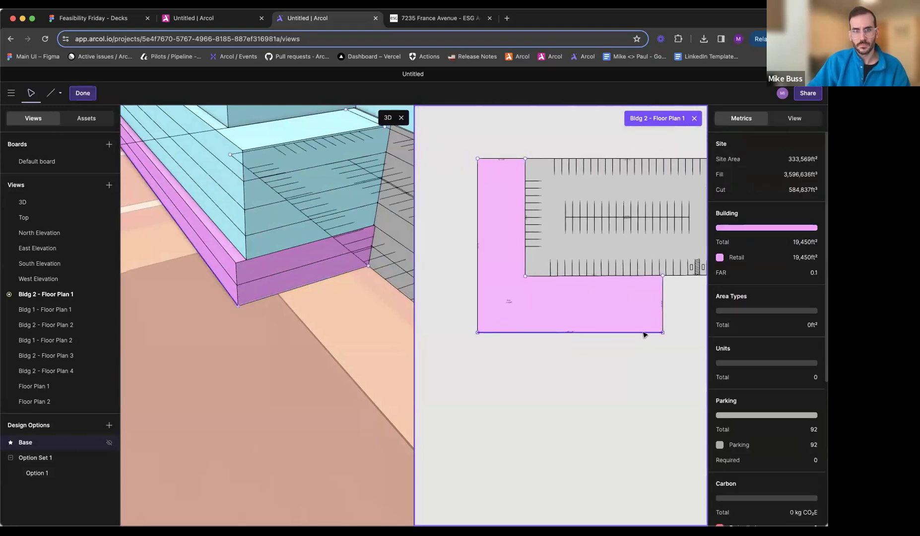
left_click_drag(644, 331, 642, 330)
key("ctrl+z")
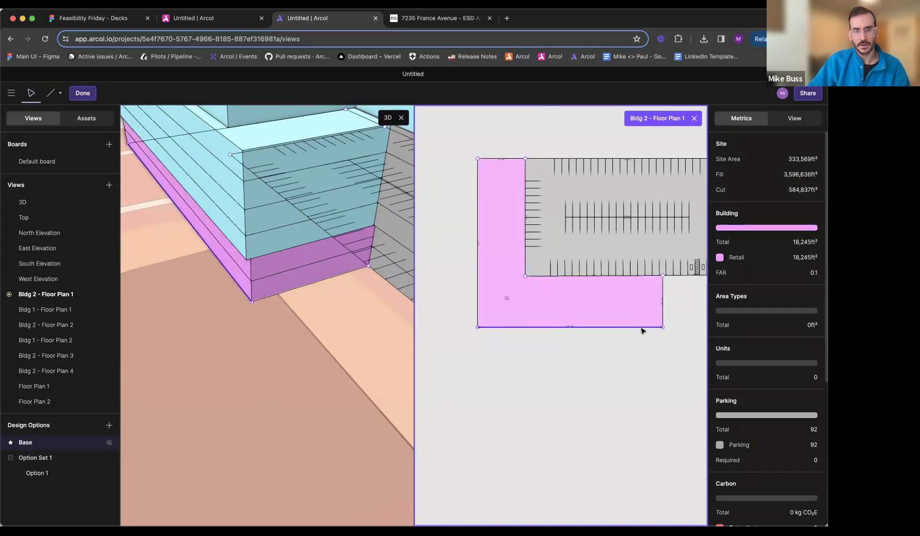
left_click(670, 158)
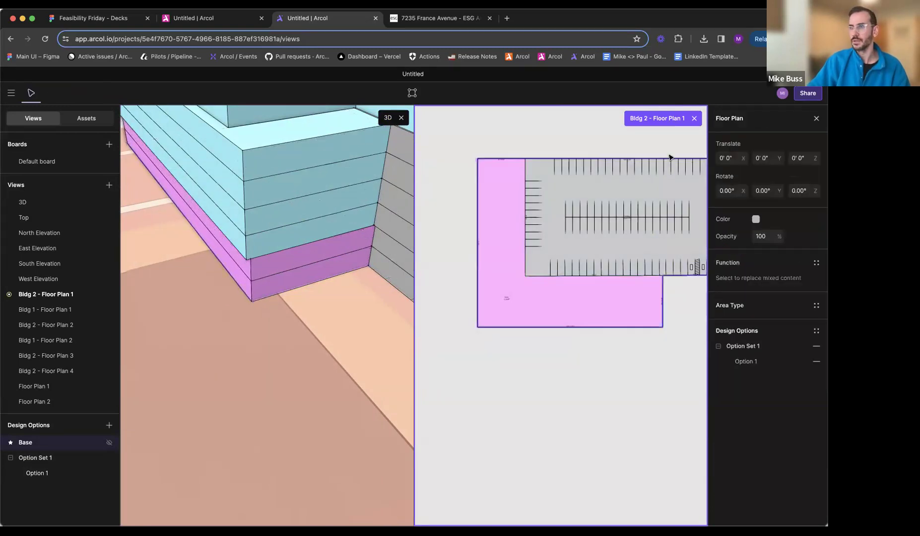
- Close Bldg 2 - Floor Plan 1 and examine the multi-family residential footprints in the 7235 France Avenue site plan
left_click(695, 118)
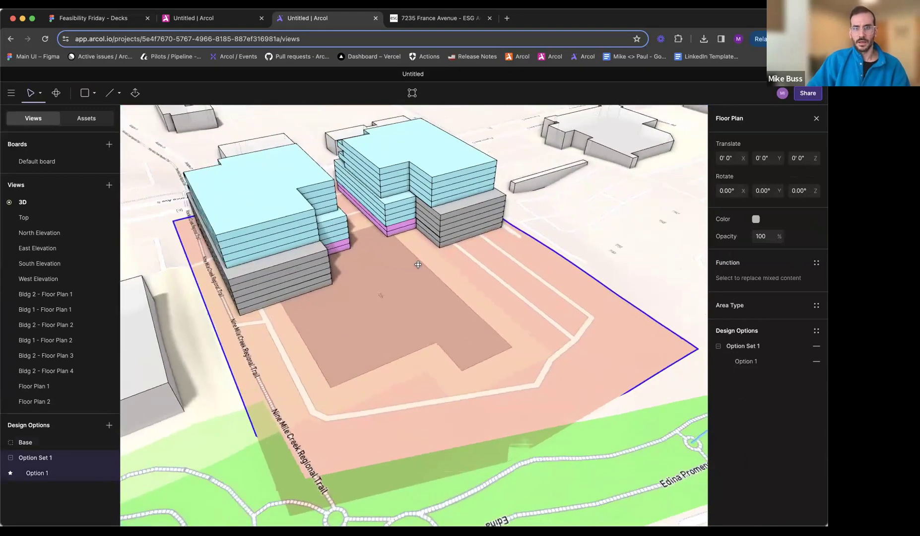
left_click(437, 17)
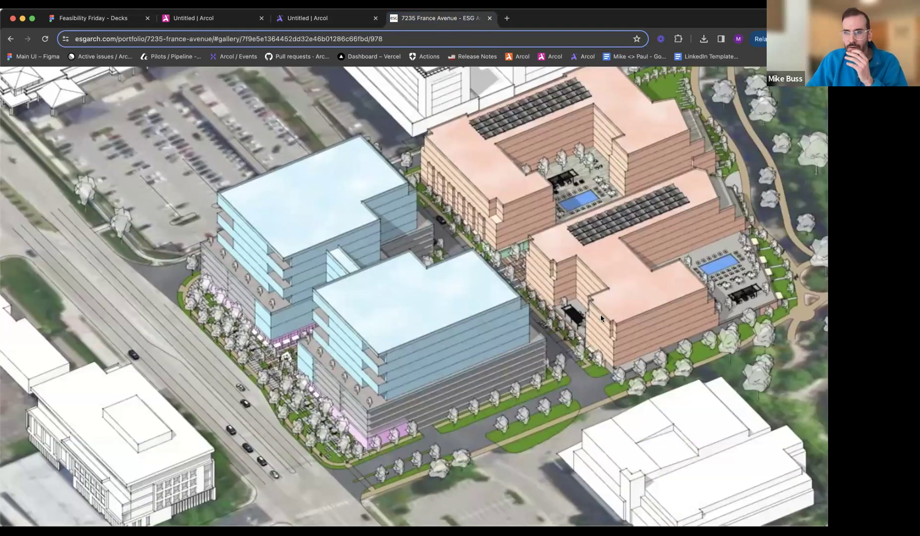
key("Left")
key("Left")
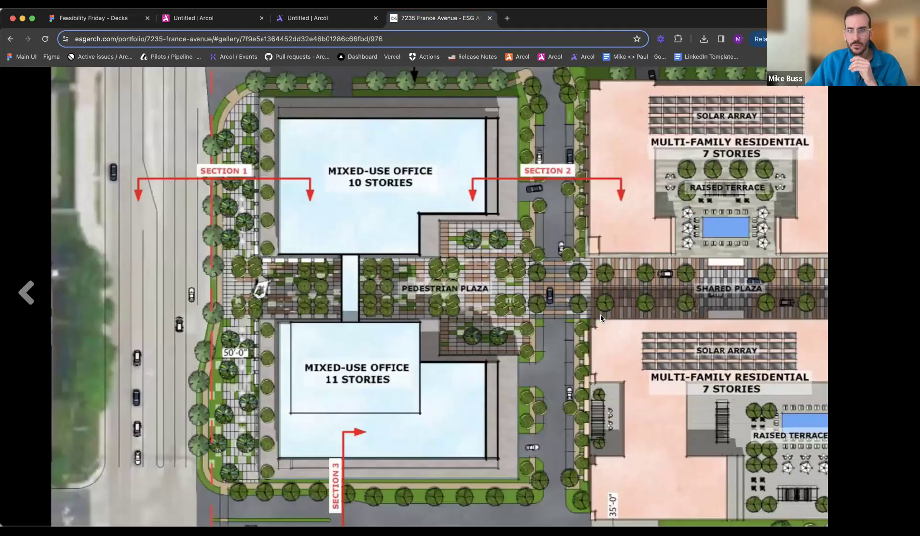
key("Right")
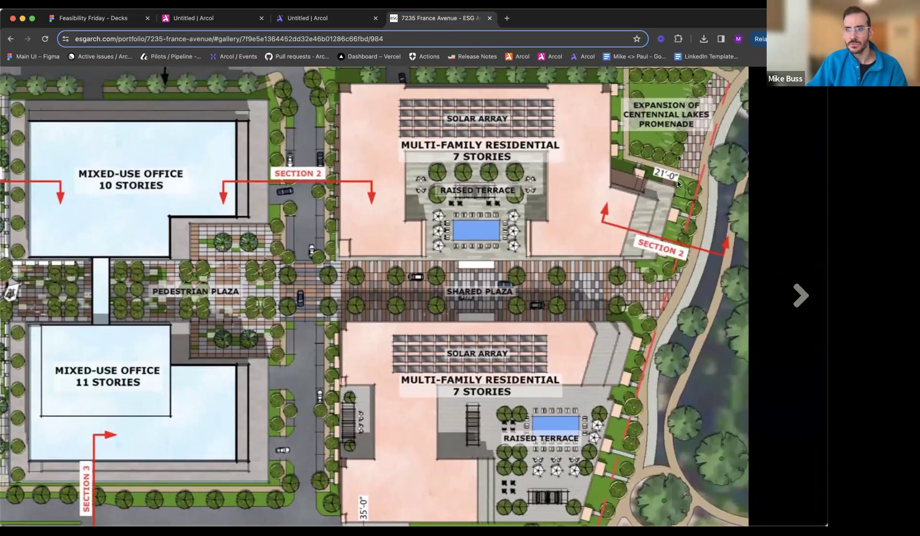
key("Right")
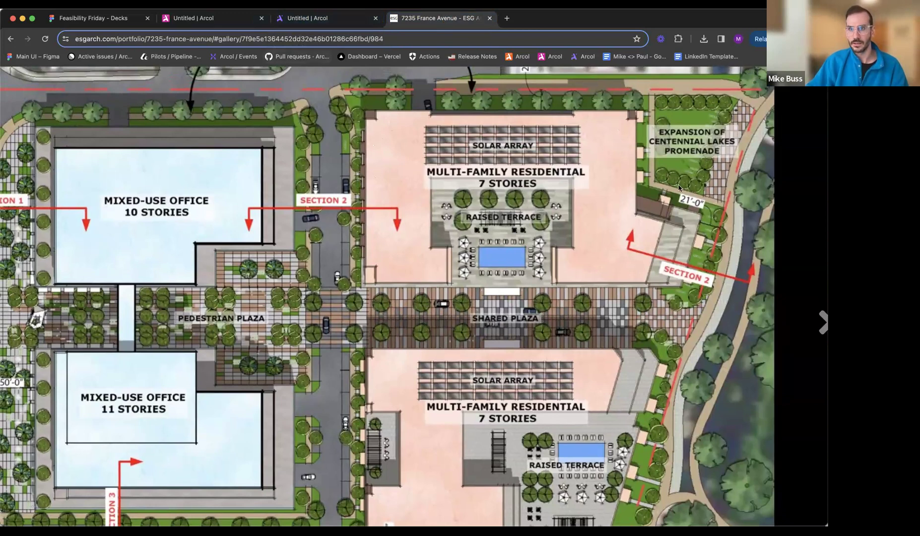
- Return to the Arcol model and open the Top view beside the 3D view, framing the undeveloped land next to the office buildings
left_click(308, 18)
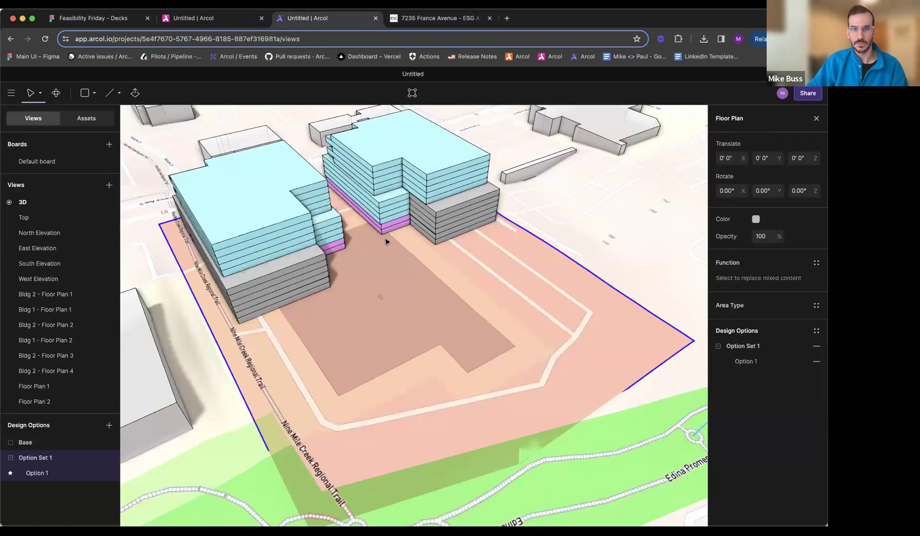
right_click(34, 217)
left_click(69, 222)
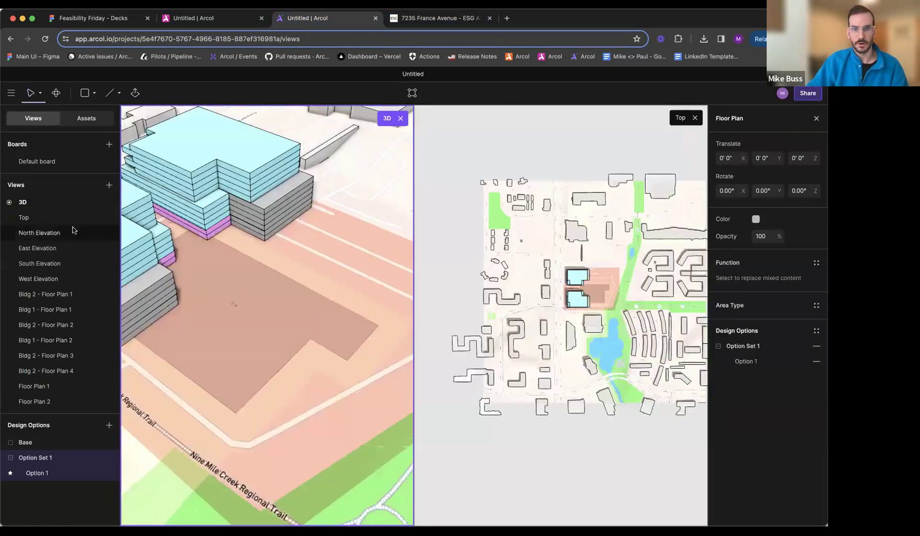
left_click(598, 293)
scroll(597, 293, "up", 5)
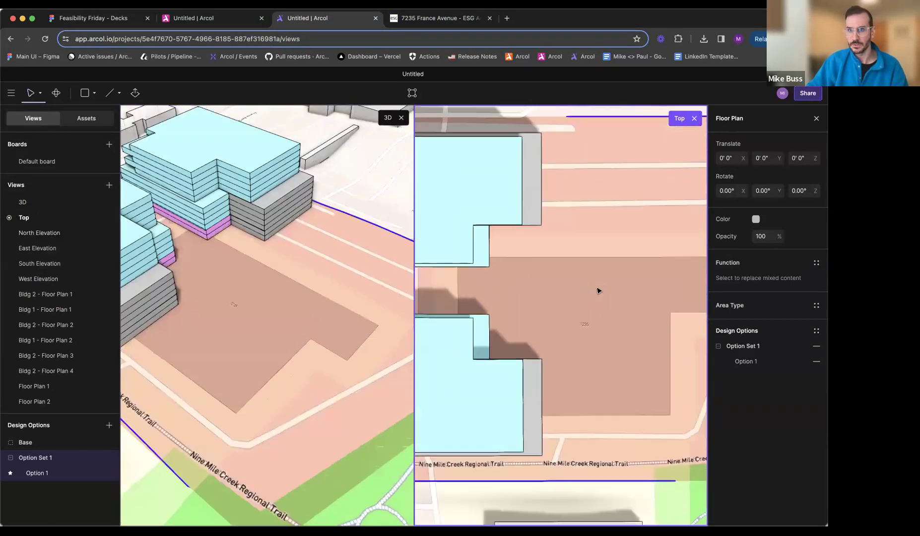
scroll(637, 277, "down", 1)
scroll(570, 270, "up", 2)
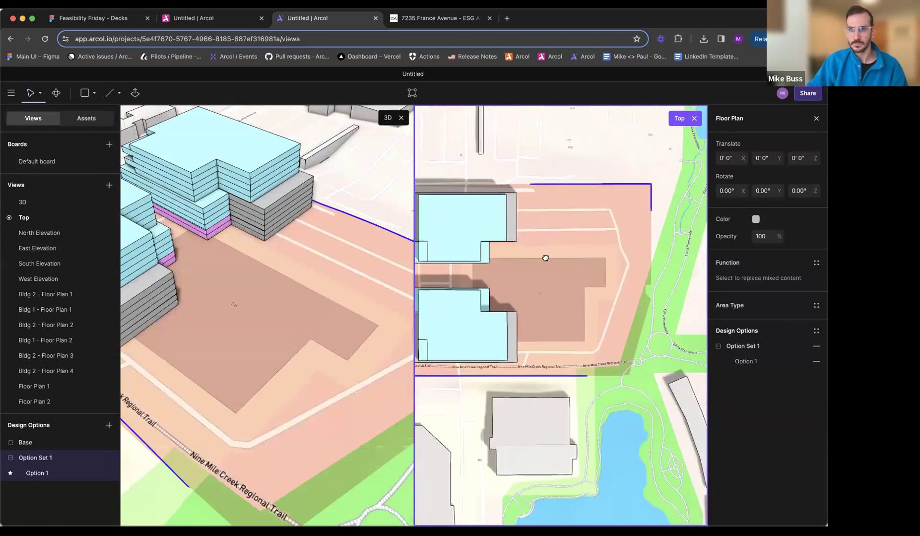
scroll(541, 261, "up", 2)
- Start a residential footprint sketch in the Top view with an edge about 208' long and a perpendicular edge about 193' 6" along the plaza
key("l")
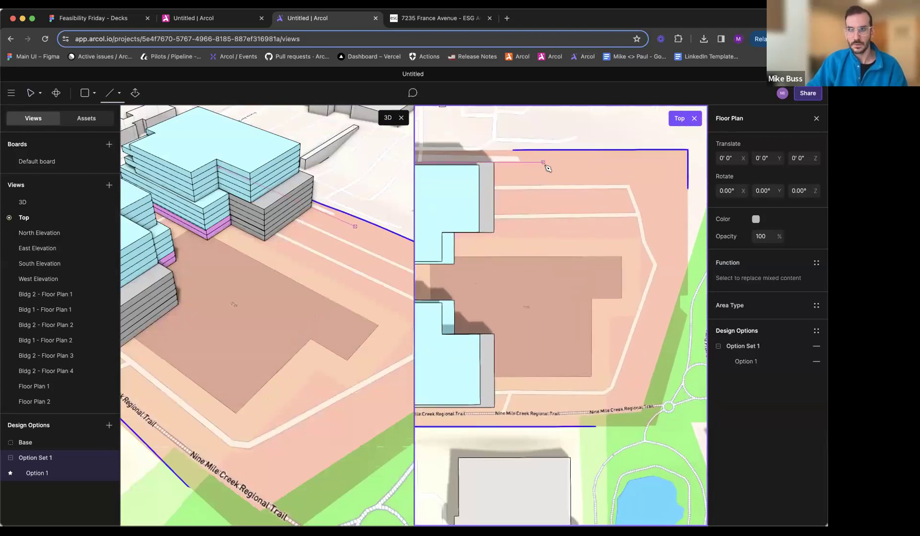
left_click(545, 162)
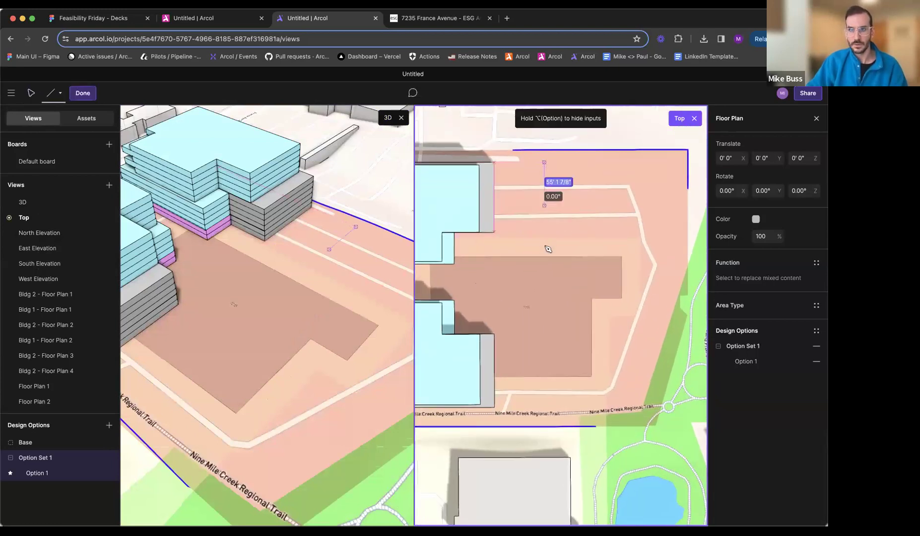
left_click(545, 276)
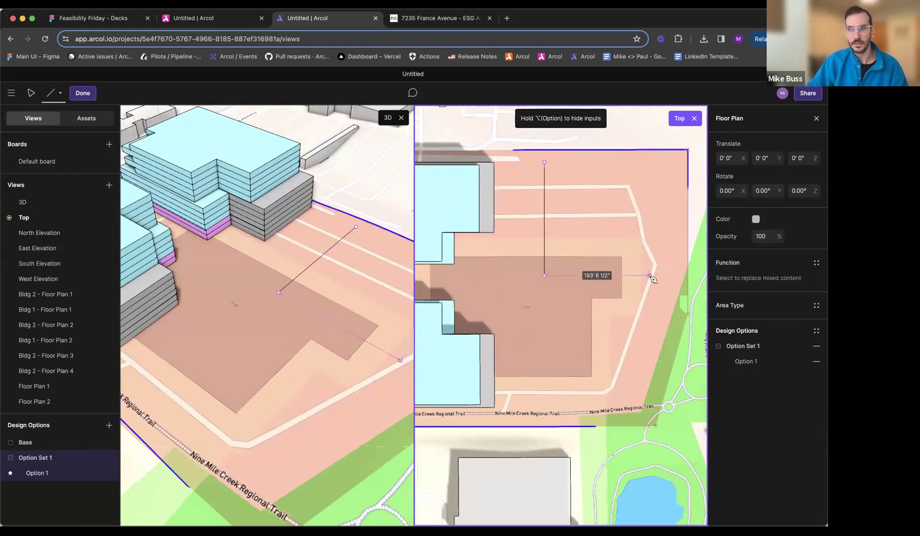
left_click(439, 18)
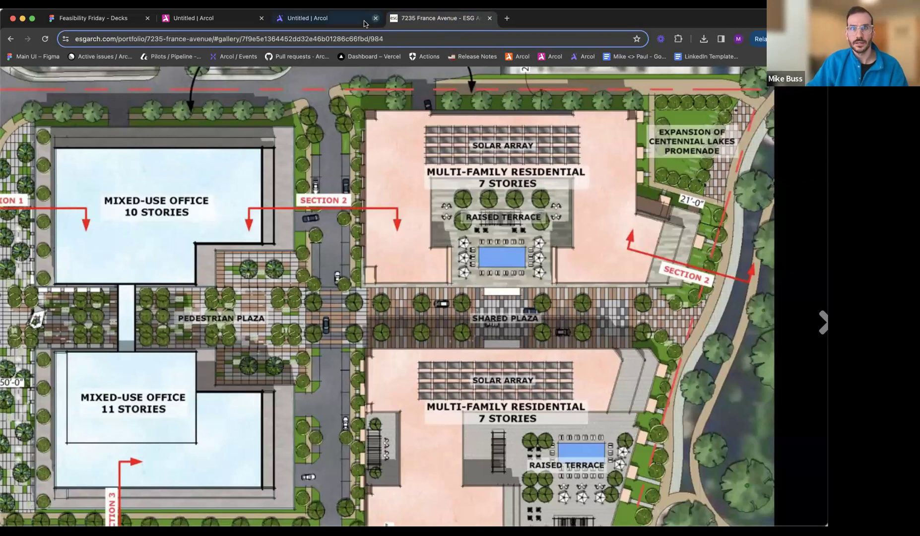
left_click(308, 18)
left_click(649, 275)
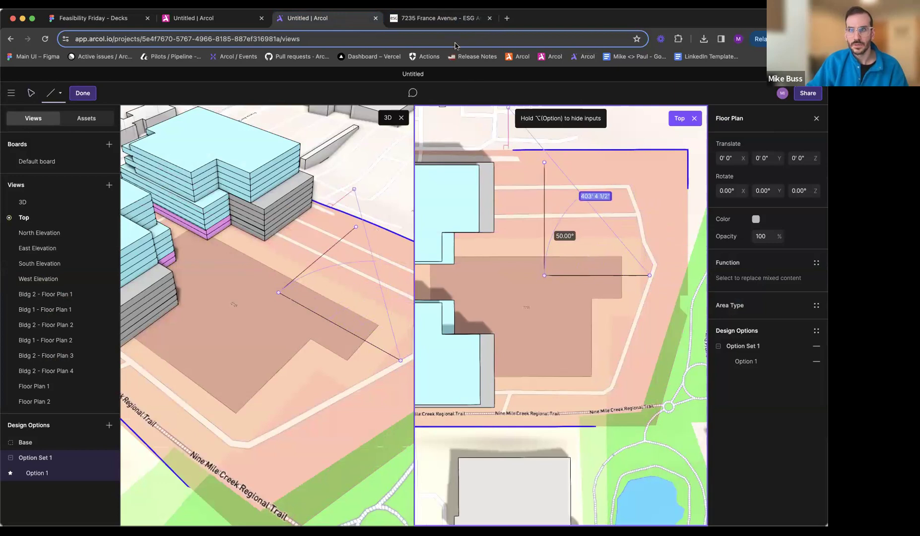
- Complete the residential footprint per the site plan, adding the slanted side, a perpendicular return about 39' 6" long and a straight side about 113' long
left_click(440, 18)
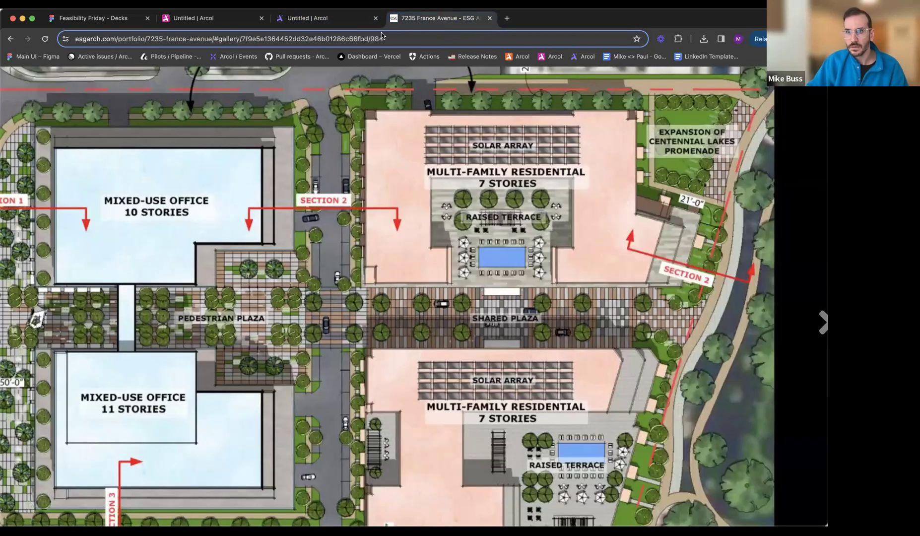
left_click(346, 18)
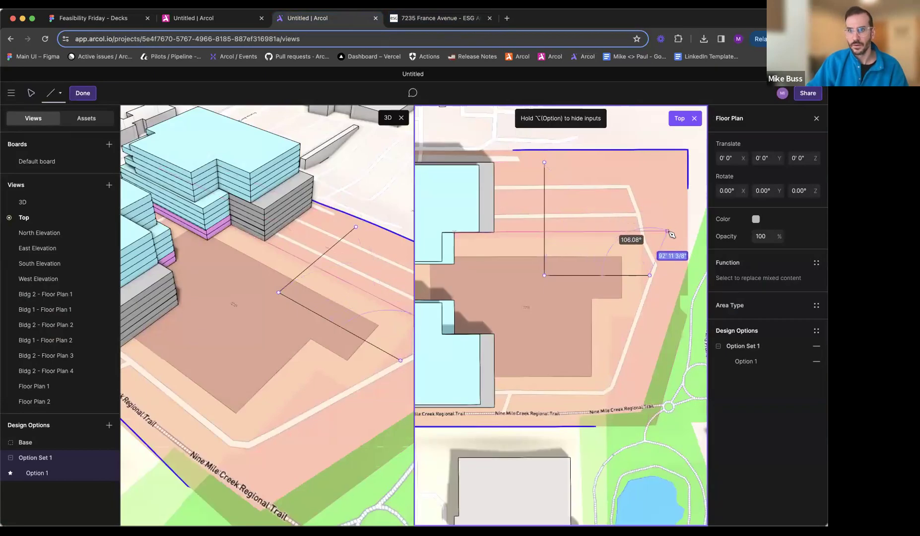
left_click(647, 225)
left_click(451, 24)
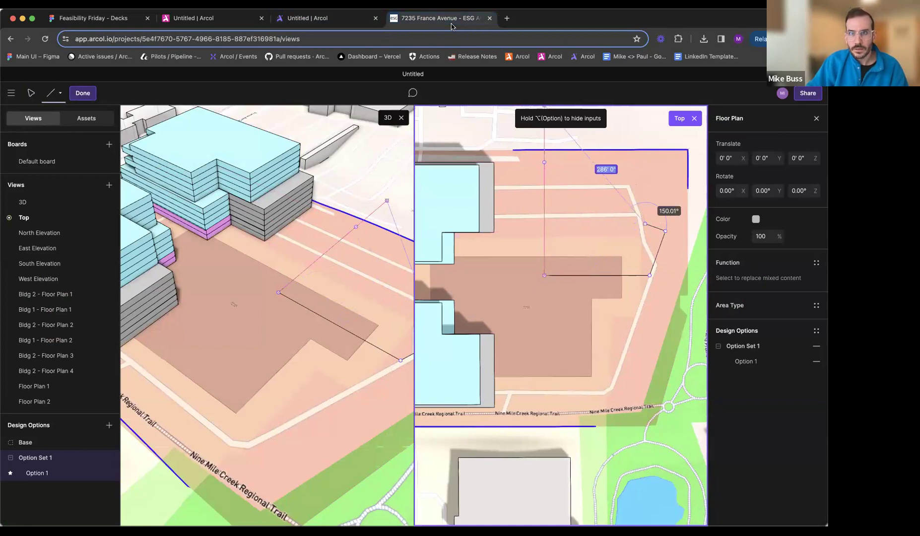
left_click(318, 18)
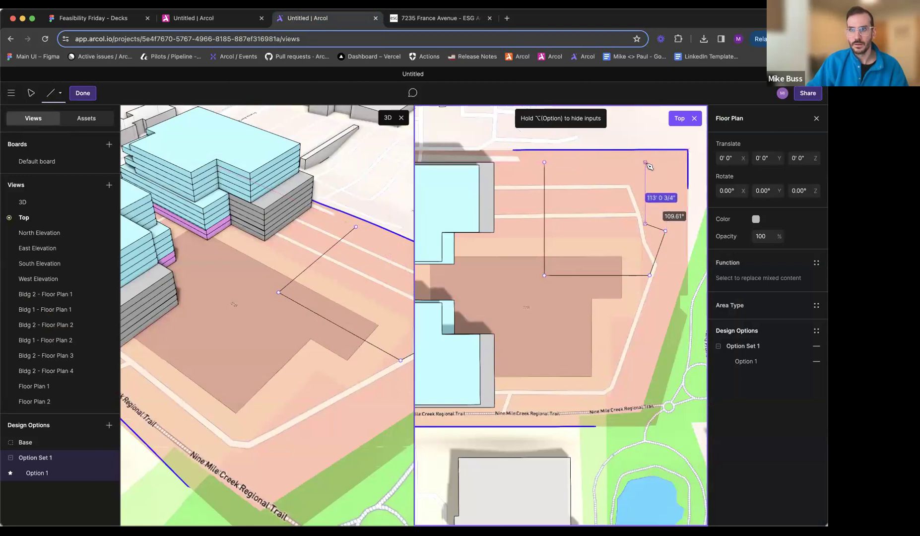
left_click(645, 163)
left_click(545, 163)
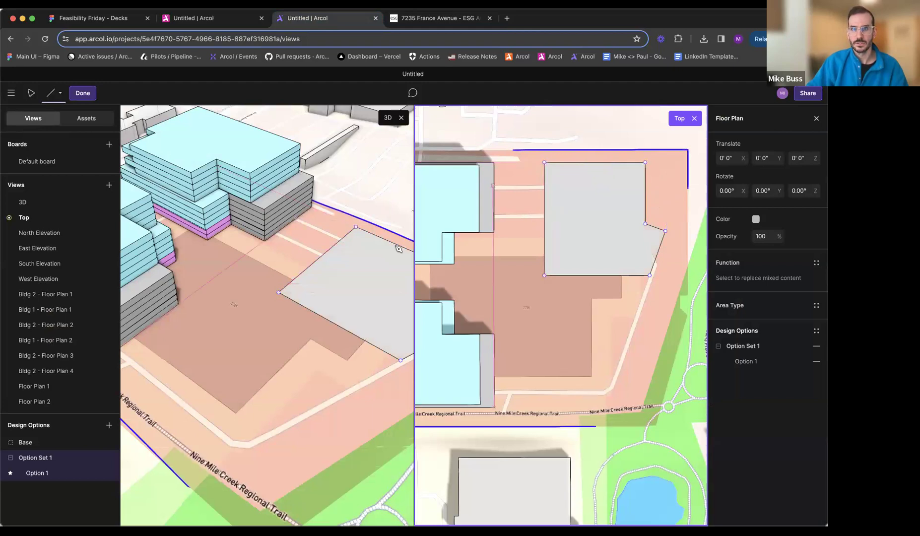
- Extrude the residential footprint about 55' 5" high and divide the mass into floors
left_click_drag(343, 276, 293, 265)
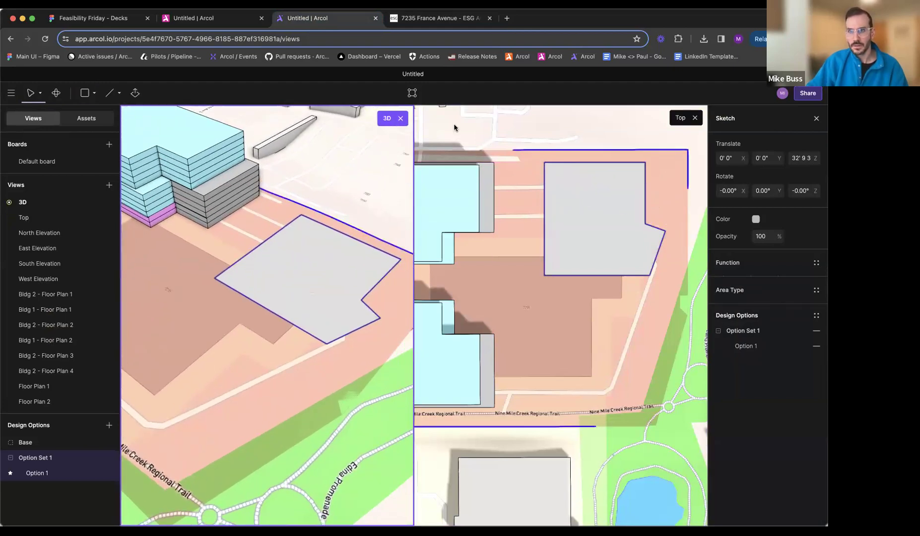
left_click(437, 18)
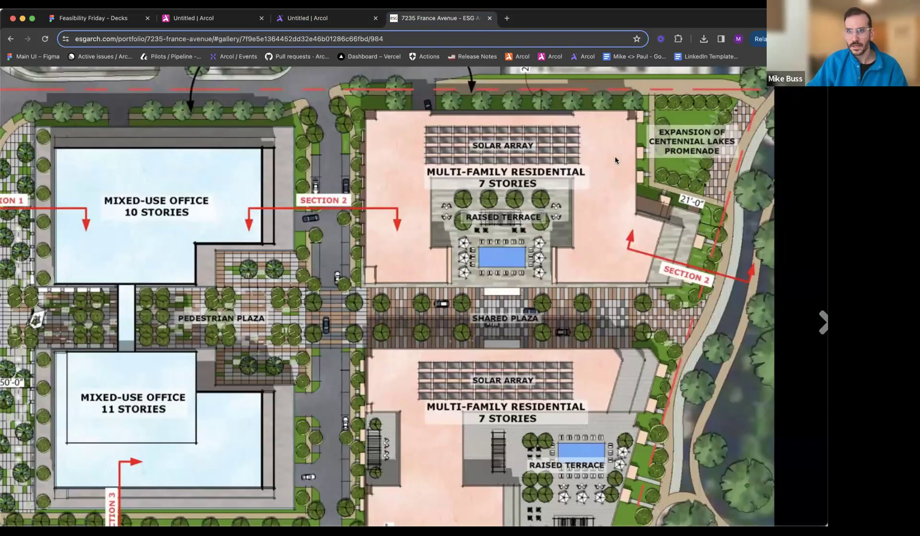
left_click(317, 18)
left_click(340, 243)
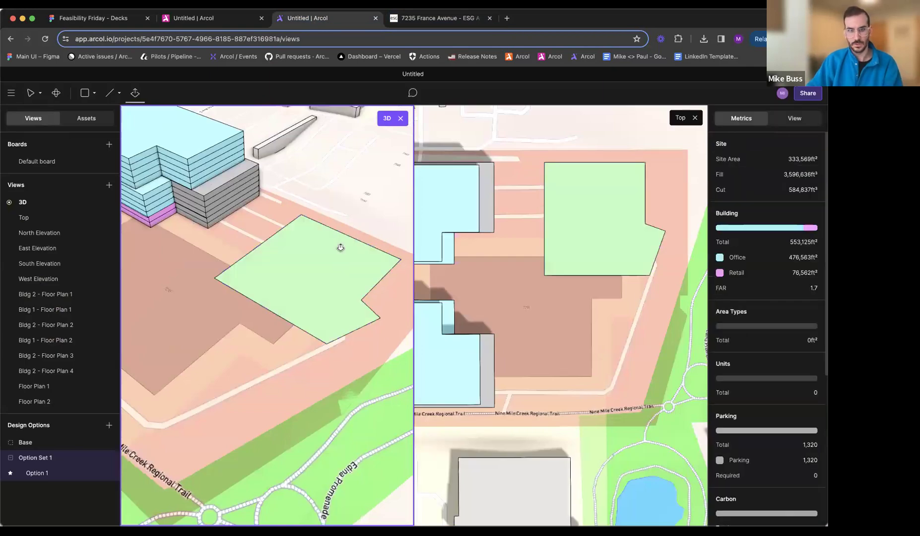
left_click_drag(341, 237, 339, 241)
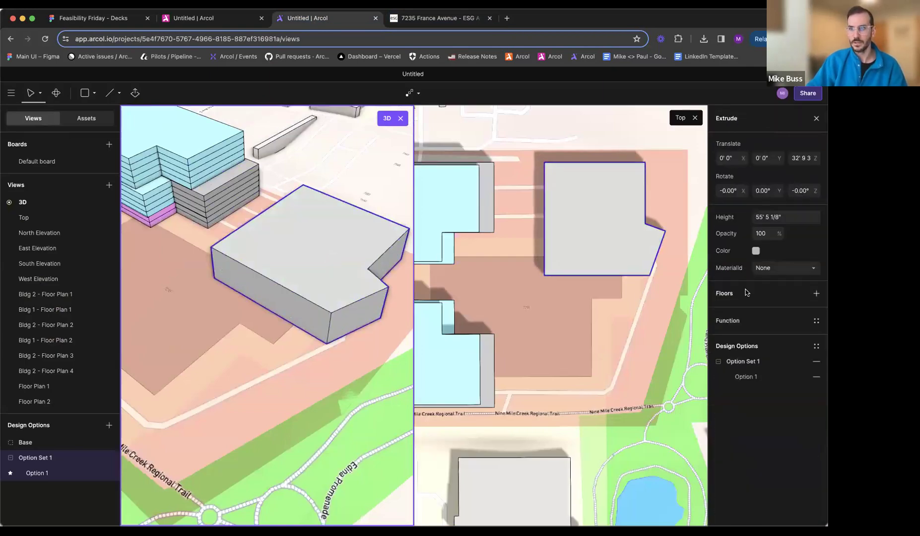
left_click(746, 292)
middle_click_drag(356, 303, 356, 236)
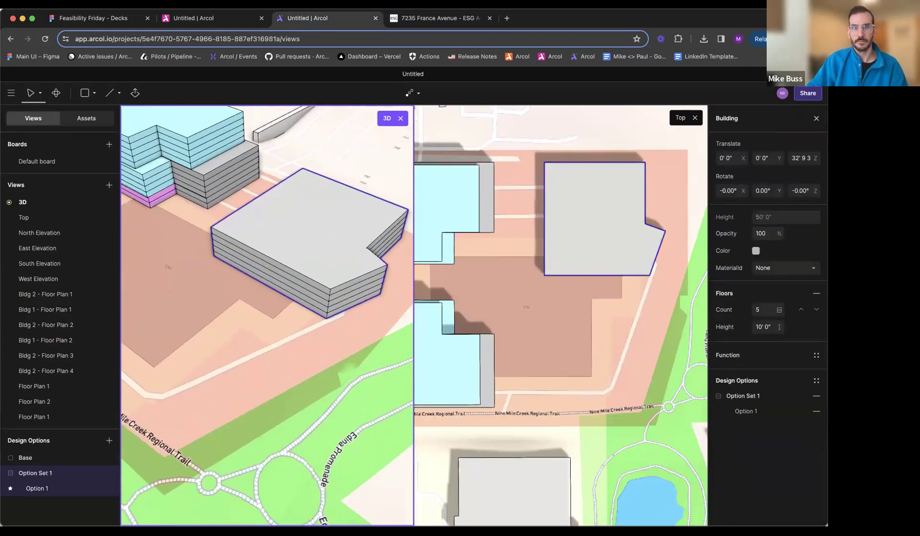
- Examine the residential floor heights in the reference section, plus the site plan and the aerial rendering
left_click(449, 19)
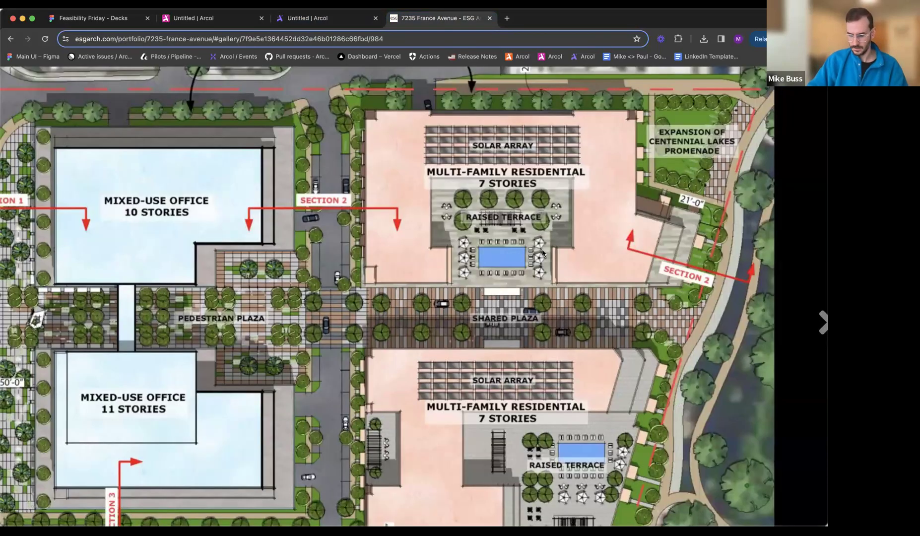
key("Left")
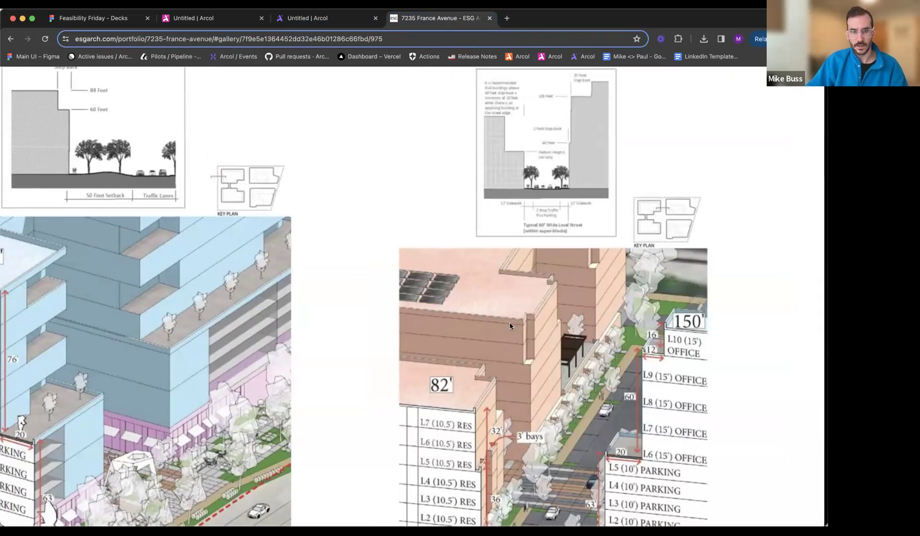
key("Right")
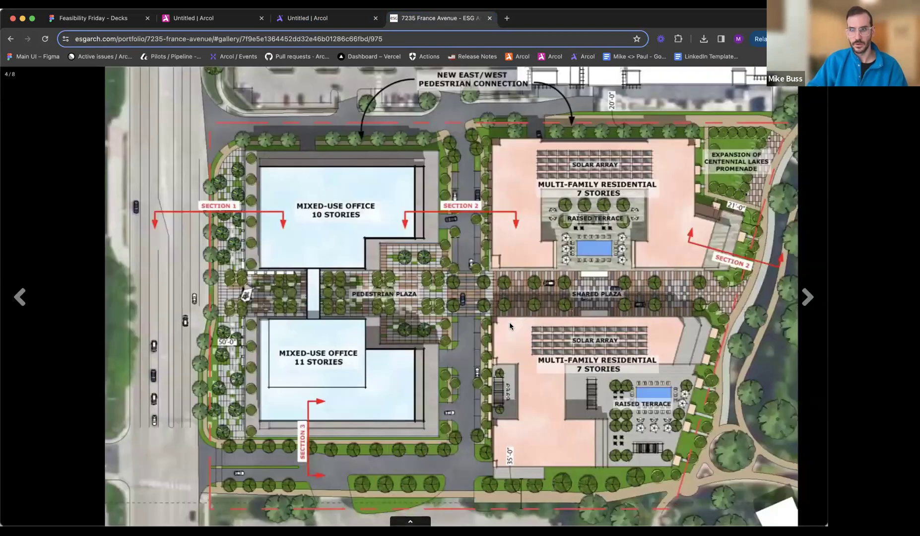
key("Right")
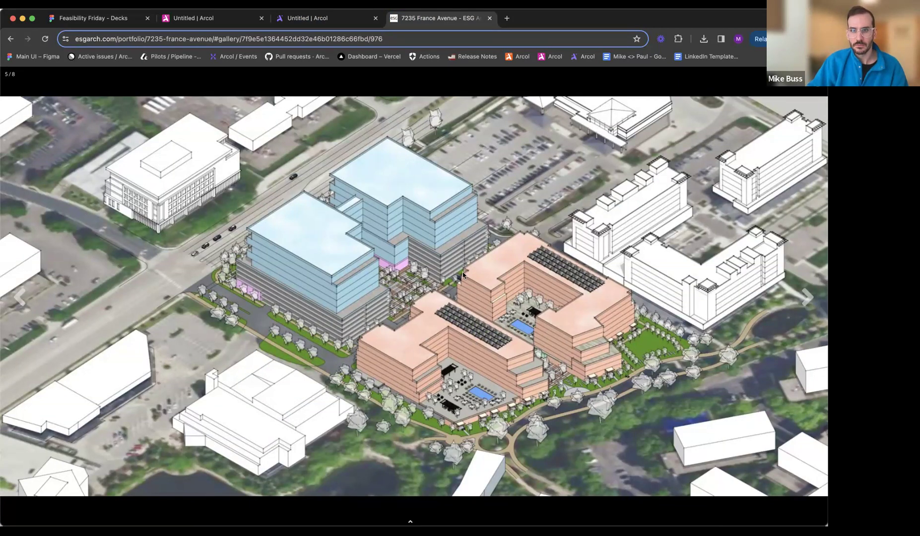
- Create Floor Plan 2 for a lower floor of the residential building, leaving only the 3D view open
left_click(313, 18)
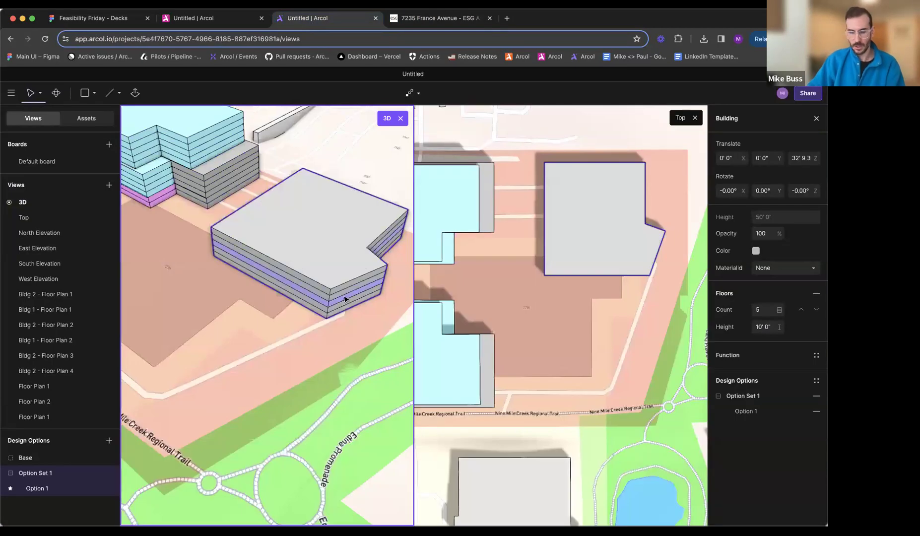
left_click(326, 310)
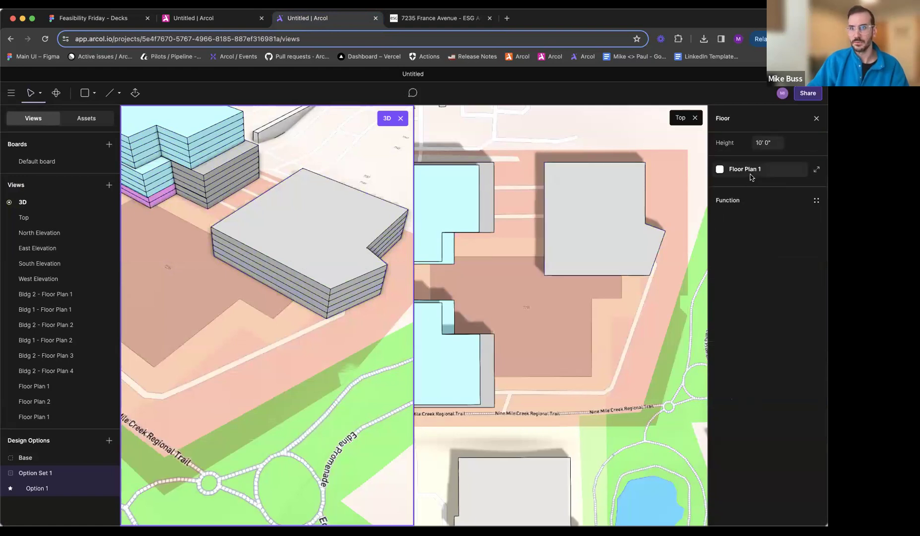
left_click(746, 170)
left_click(678, 167)
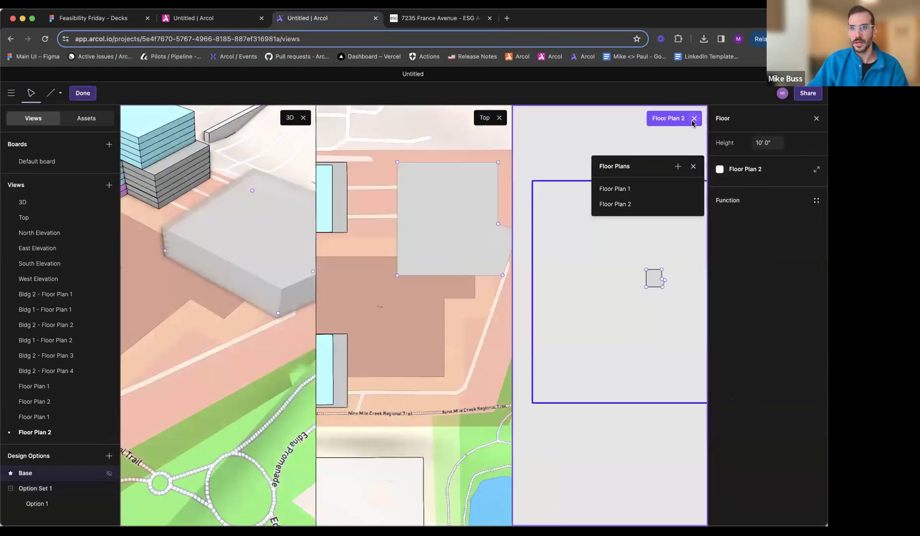
left_click(694, 118)
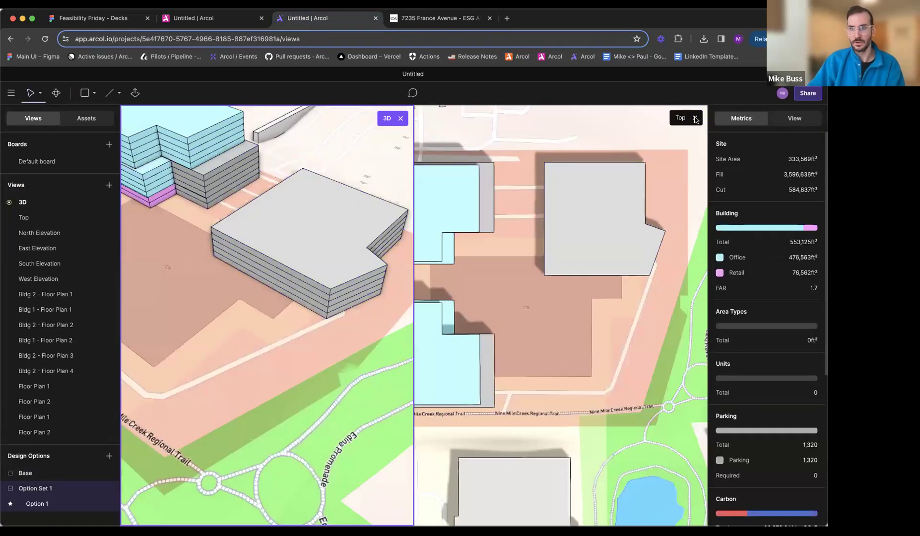
left_click(696, 118)
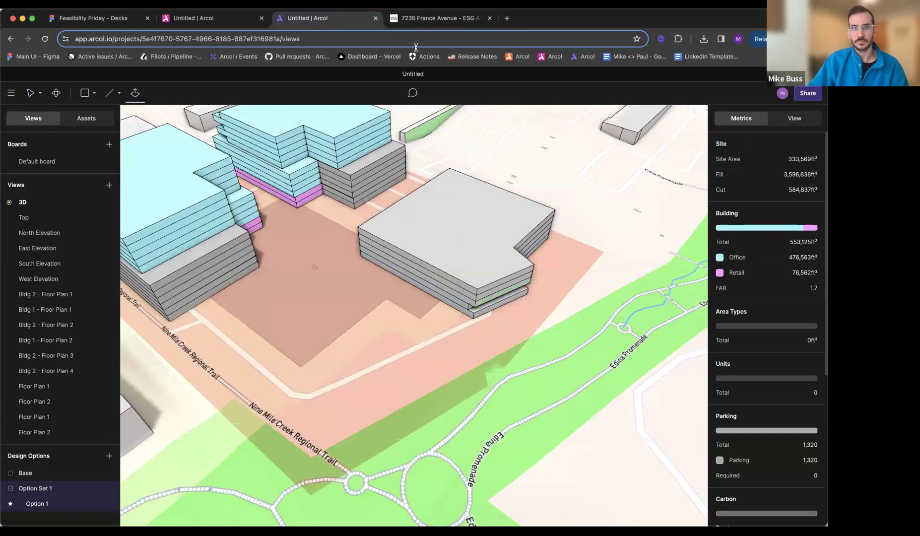
- Compare the residential mass with the terraces and courtyards in the aerial rendering
left_click(425, 21)
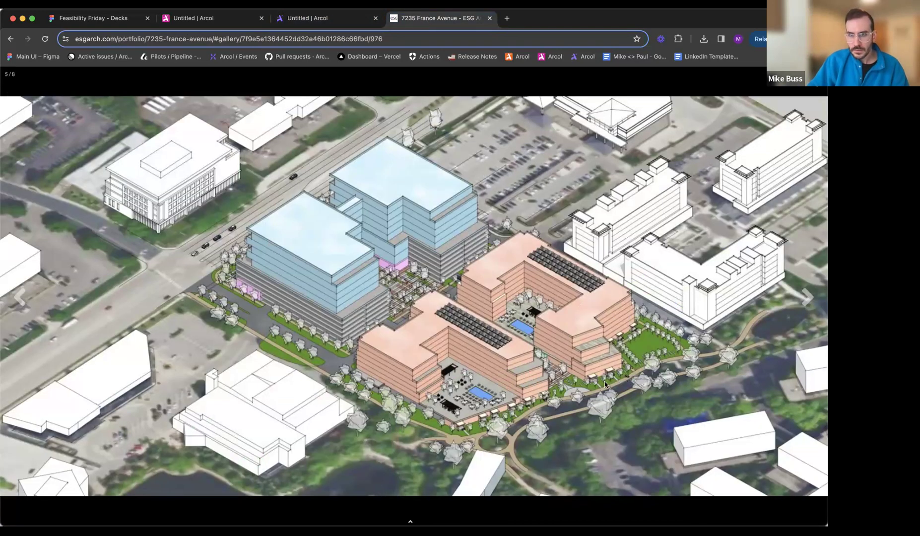
left_click(321, 26)
left_click(440, 20)
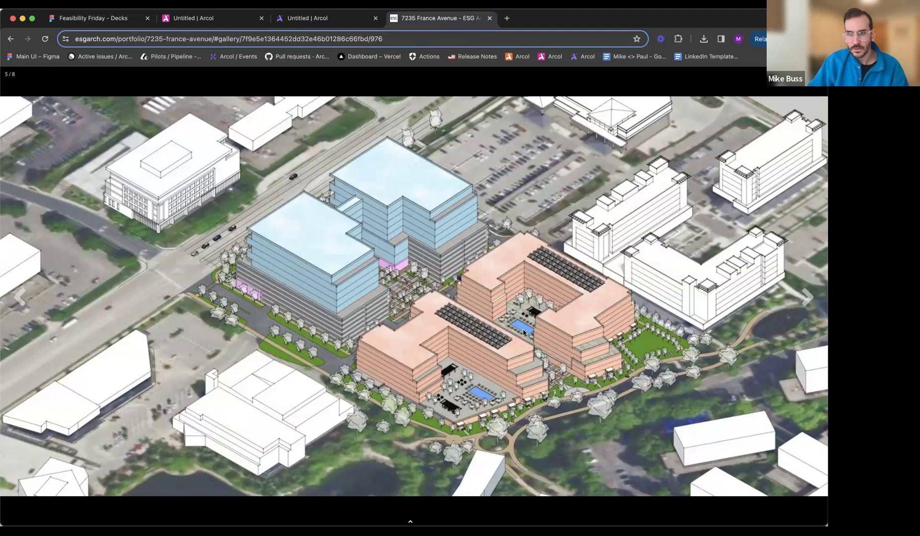
- Lower the residential mass's roof by about 28' 5"
left_click(316, 24)
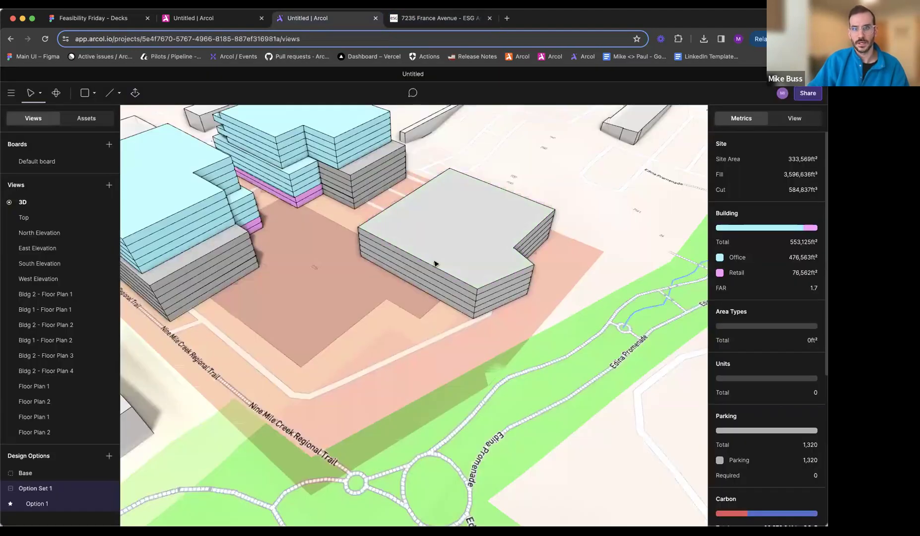
key("e")
left_click(451, 251)
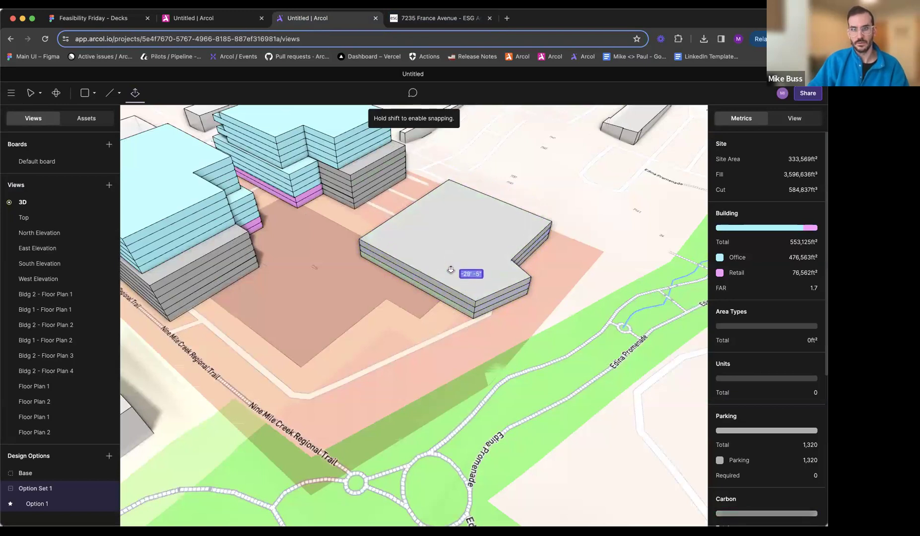
left_click(451, 271)
key("Escape")
- Open the residential building's top floor for editing, with the Top view shown beside the 3D view and framed on the building
scroll(453, 274, "up", 3)
double_click(445, 301)
double_click(444, 301)
middle_click_drag(453, 263, 534, 343)
middle_click_drag(410, 243, 416, 280)
right_click(39, 220)
left_click(46, 227)
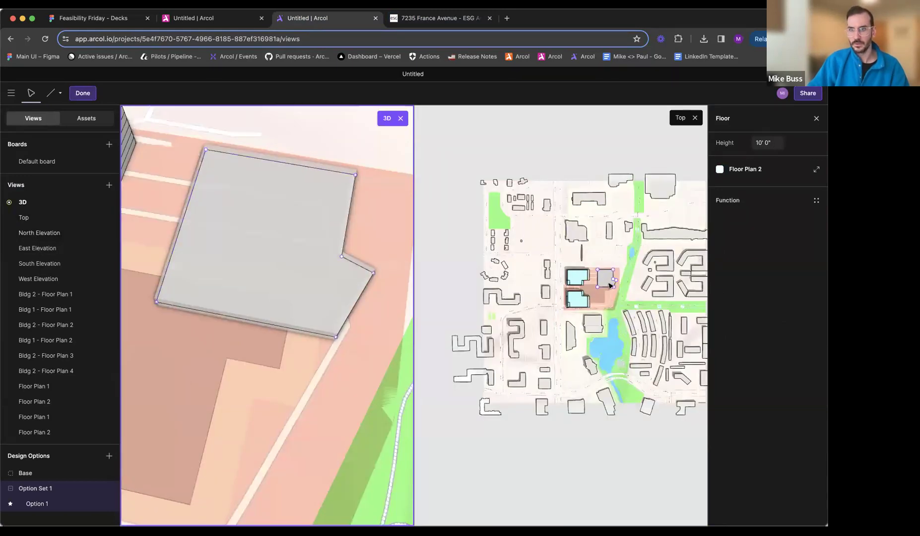
scroll(610, 286, "up", 10)
middle_click_drag(610, 286, 584, 292)
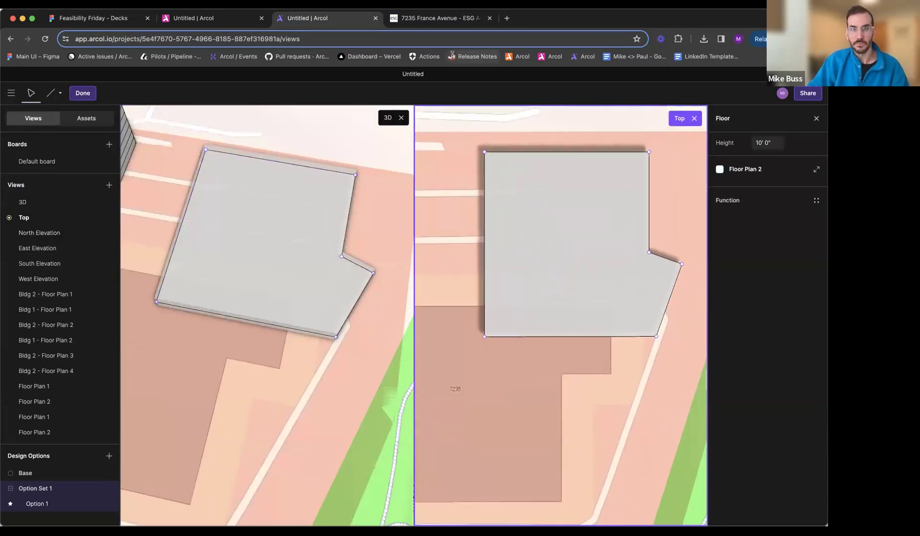
- Following the site plan's raised terrace, cut a courtyard about 93' deep into the floor, opening south through a neck about 46' 6" deep
left_click(437, 18)
key("Left")
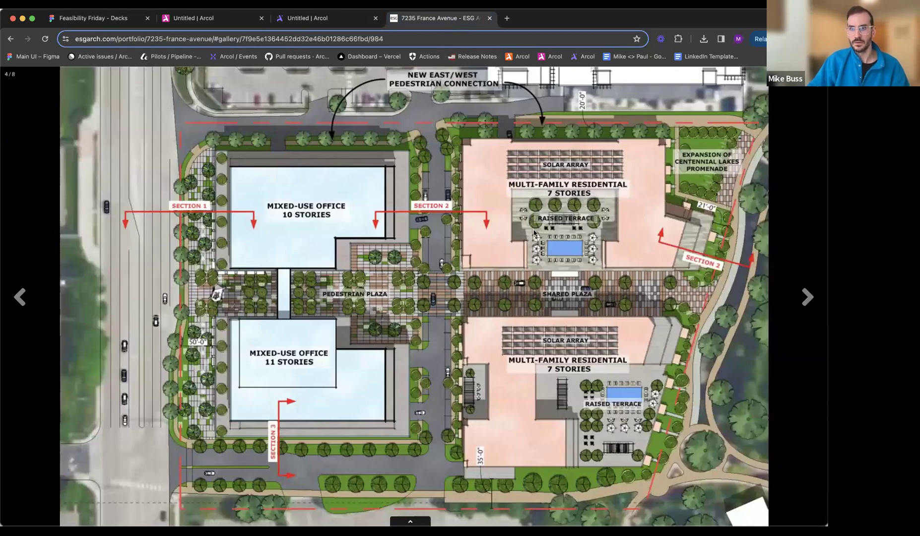
left_click(315, 19)
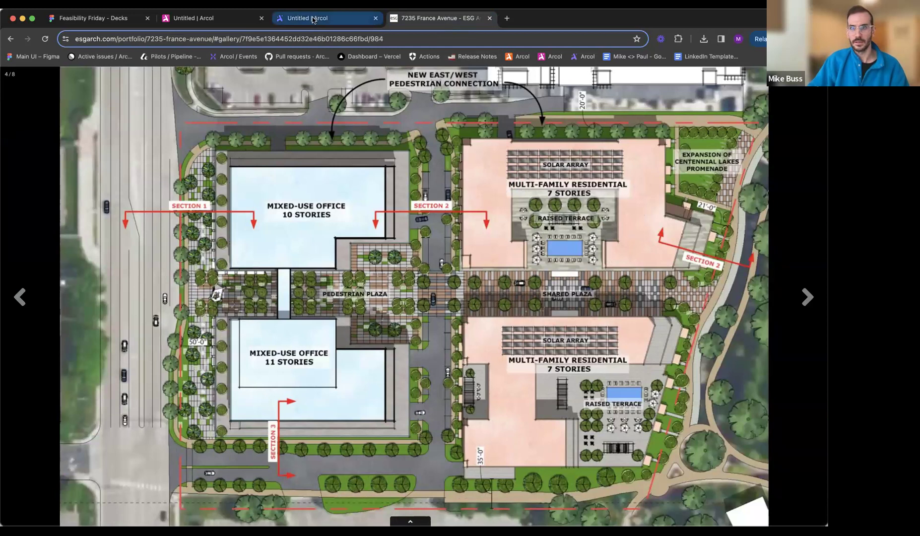
key("l")
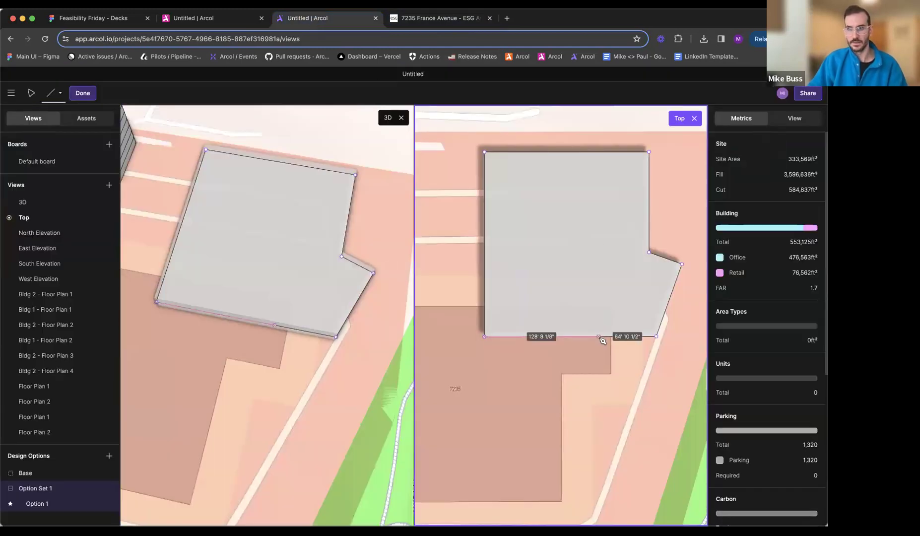
left_click(590, 338)
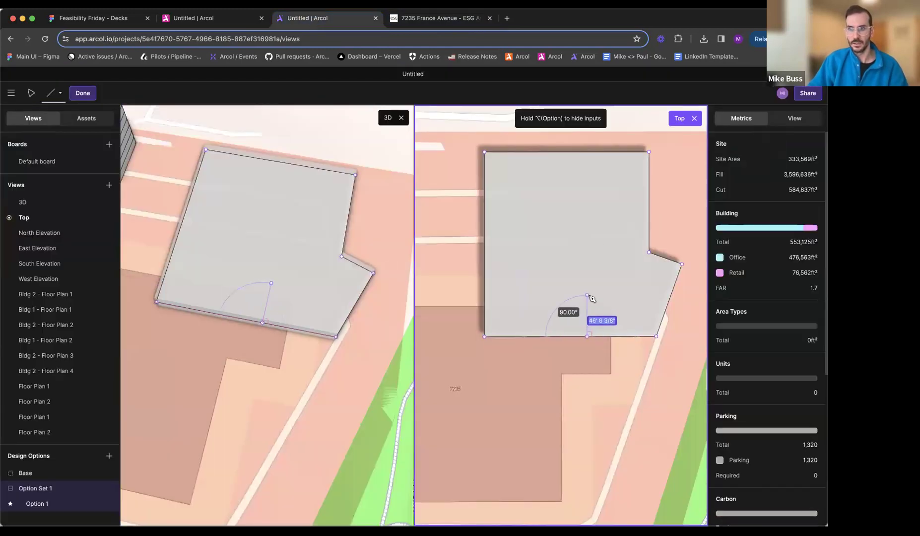
left_click(587, 295)
left_click(615, 295)
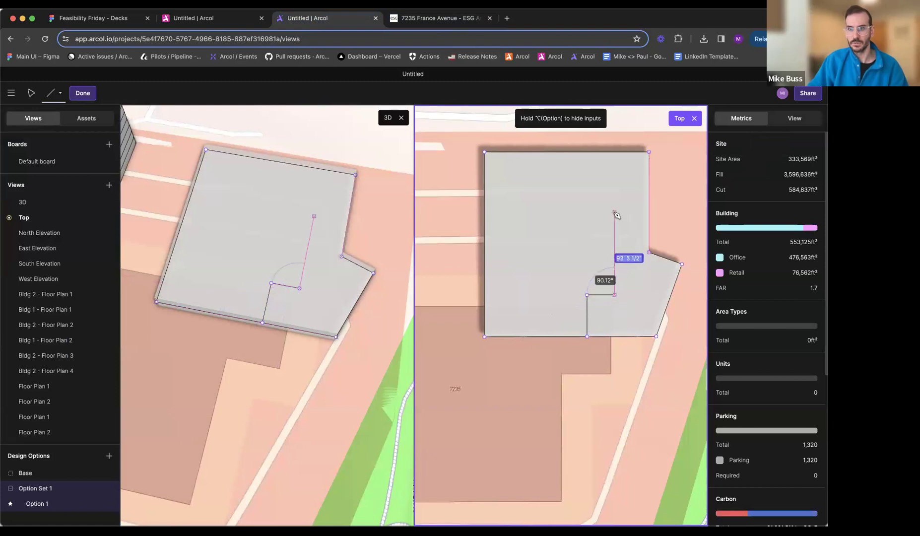
left_click(615, 212)
left_click(516, 212)
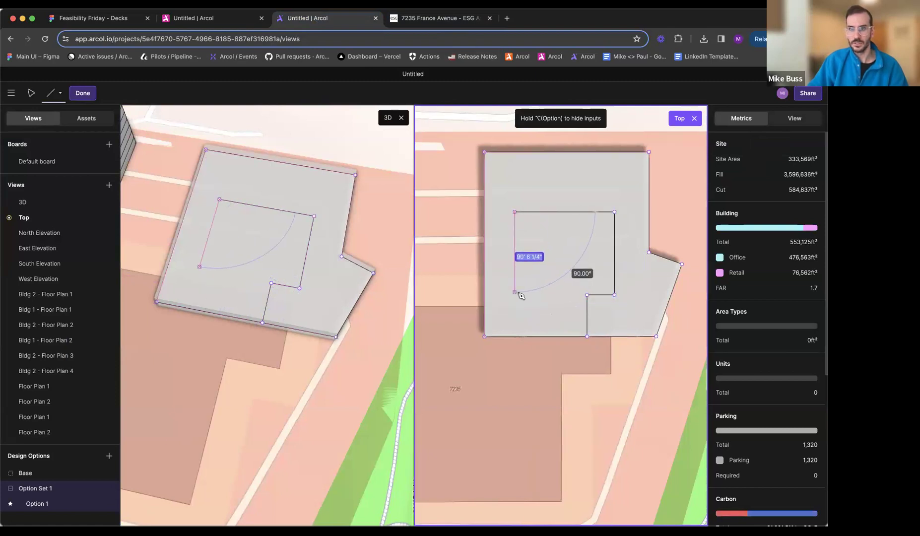
left_click(516, 295)
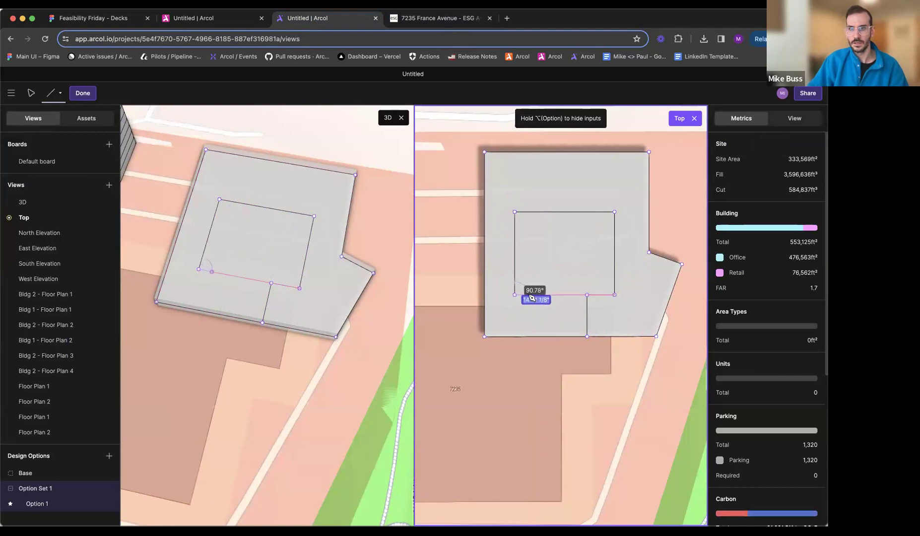
left_click(534, 295)
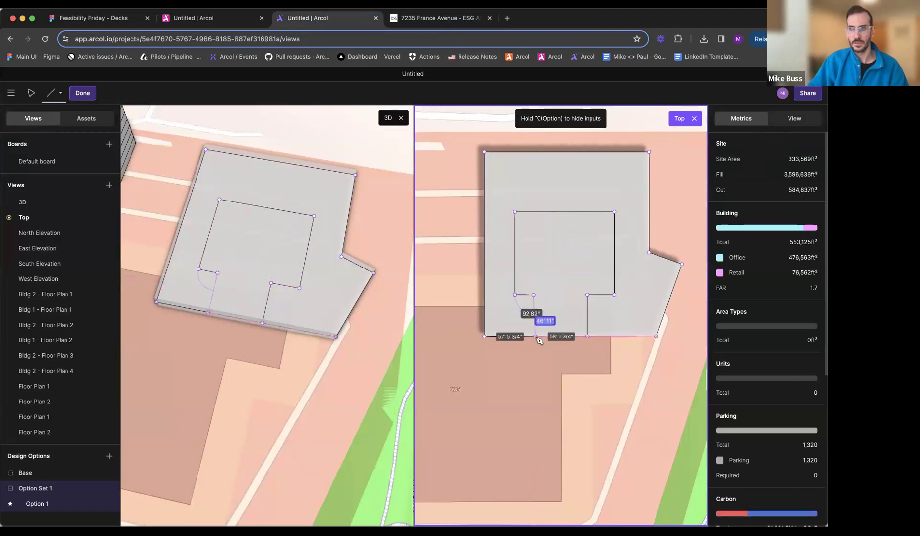
left_click(545, 339)
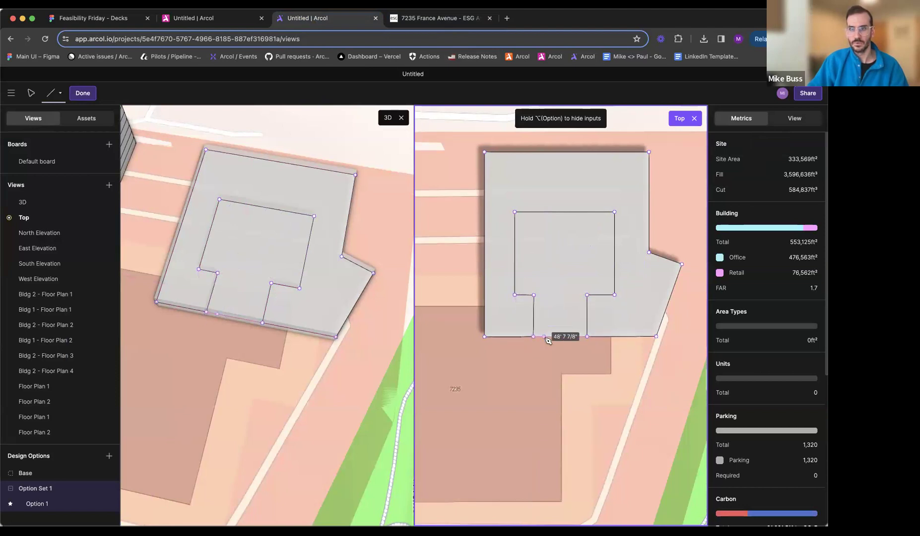
left_click(566, 339)
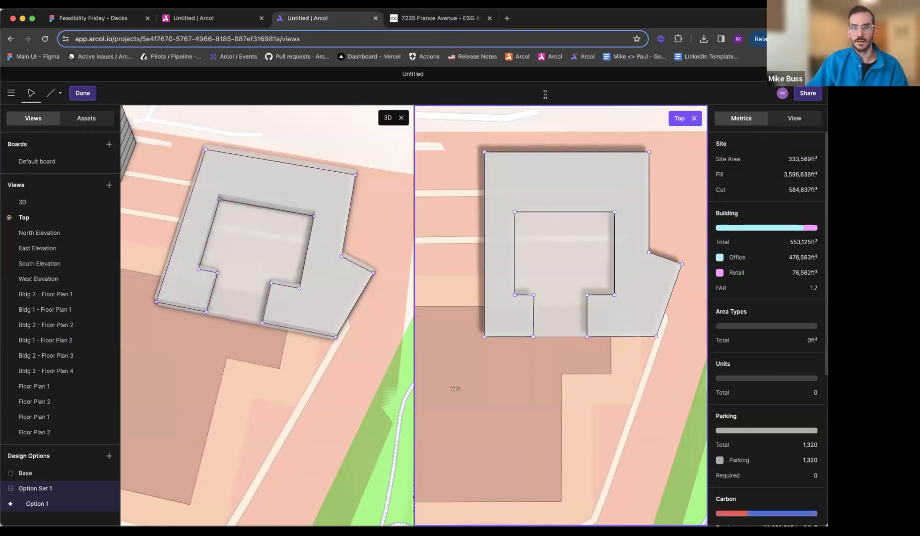
- Move the west edges of the courtyard and its neck inward, leaving the courtyard about 96' 6" wide, to match the site plan
left_click(437, 18)
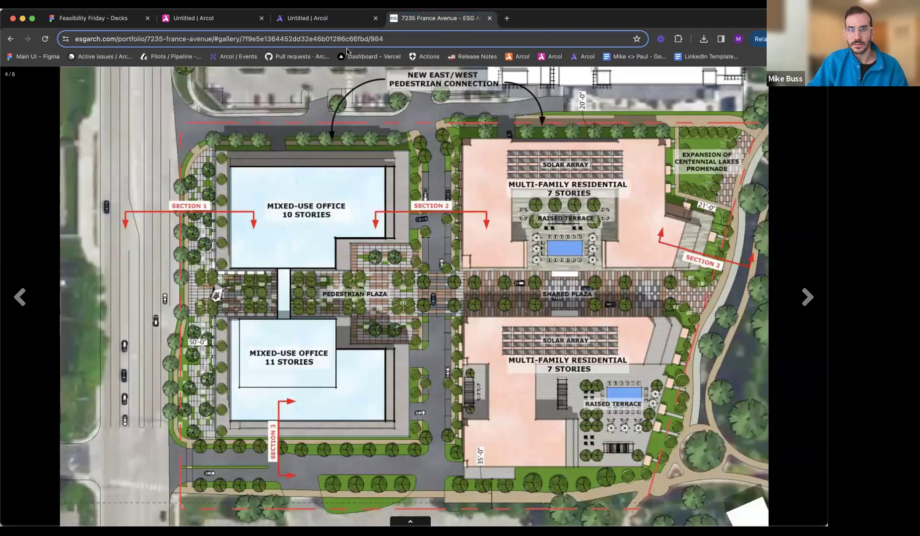
left_click(333, 20)
left_click_drag(534, 311, 554, 314)
left_click_drag(515, 272, 531, 273)
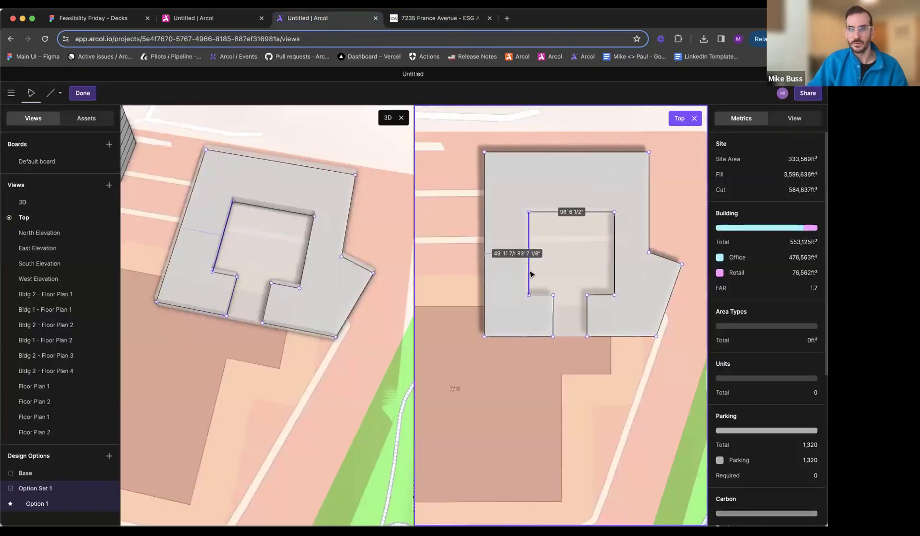
- Move the building's west wall and the courtyard's west edge outward, making the courtyard about 119' 9" wide, guided by the site plan
left_click(445, 18)
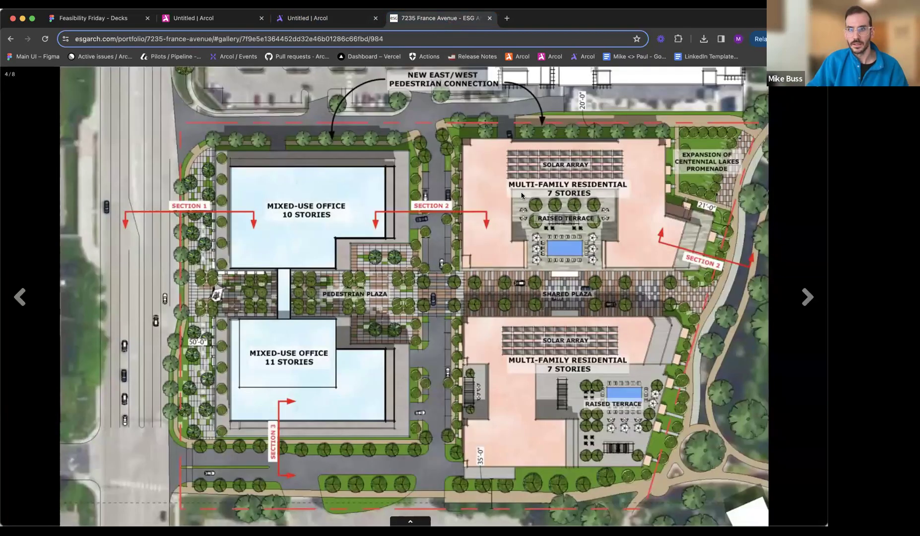
left_click(345, 24)
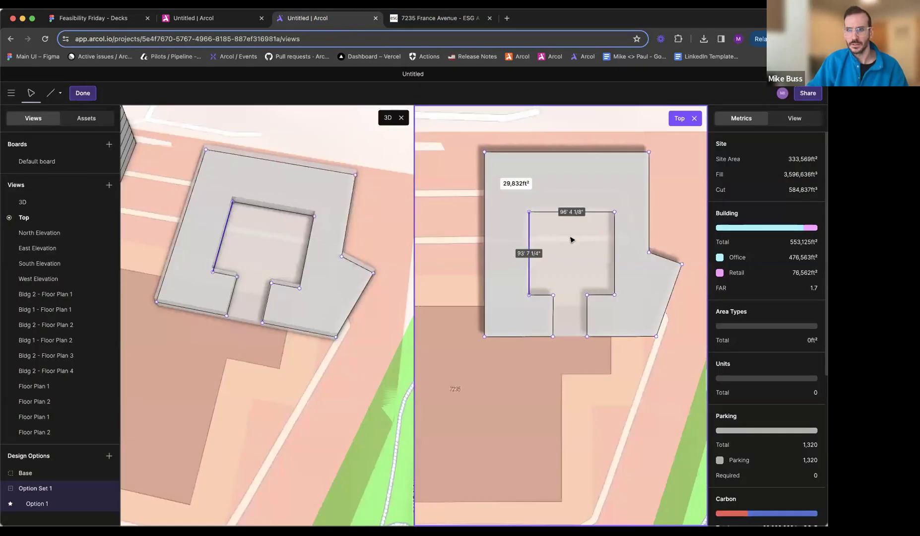
scroll(476, 190, "down", 5)
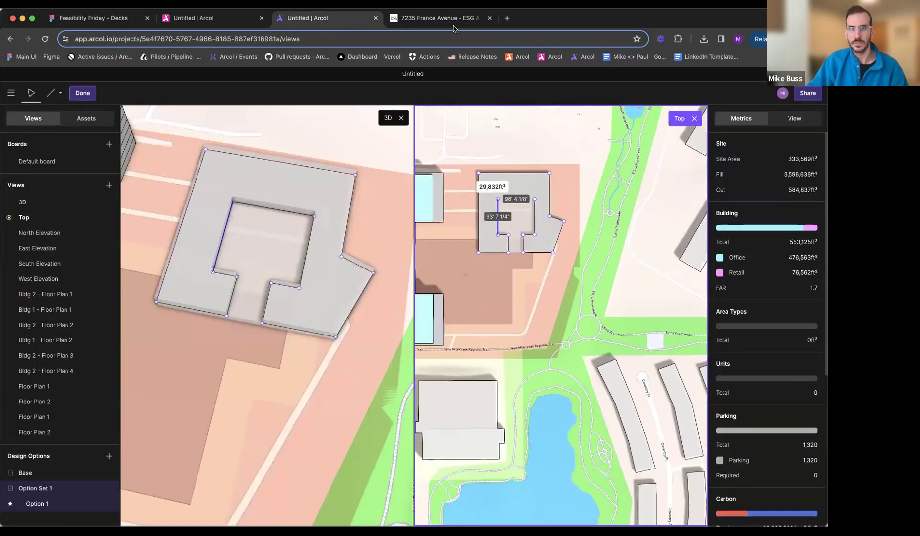
mouse_move(481, 206)
left_mouse_down()
mouse_move(468, 205)
mouse_move(495, 213)
left_mouse_up()
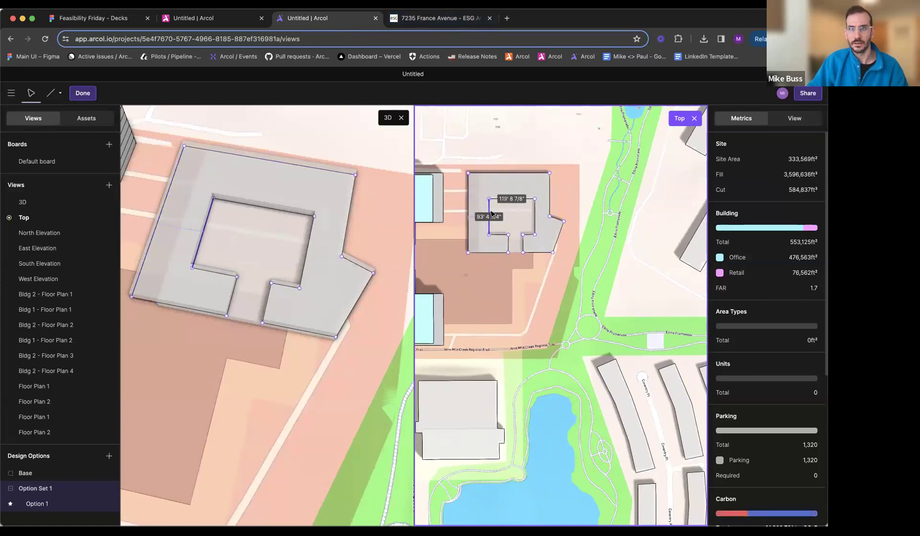
- Move the building's north wall inward so the west wall is about 201' 3" long, using the site plan as reference
scroll(495, 214, "up", 5)
scroll(493, 209, "down", 3)
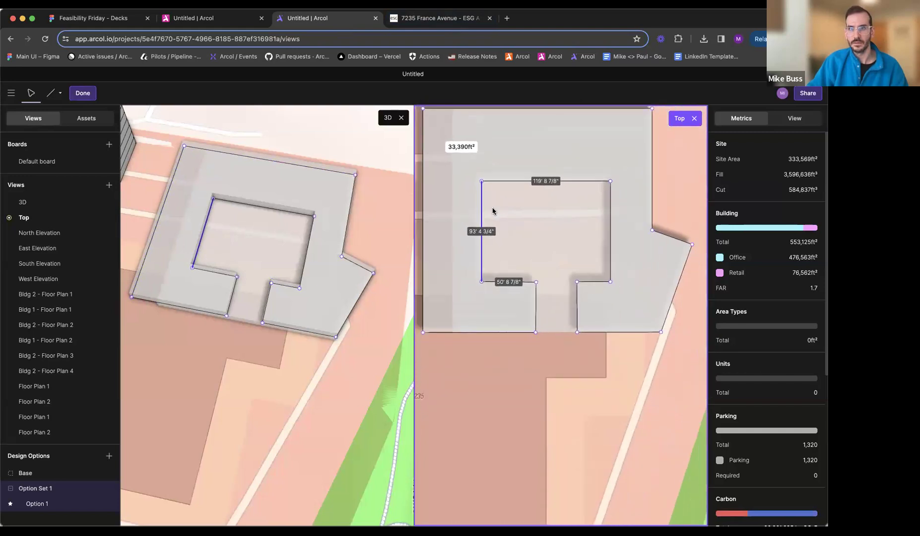
left_click(446, 20)
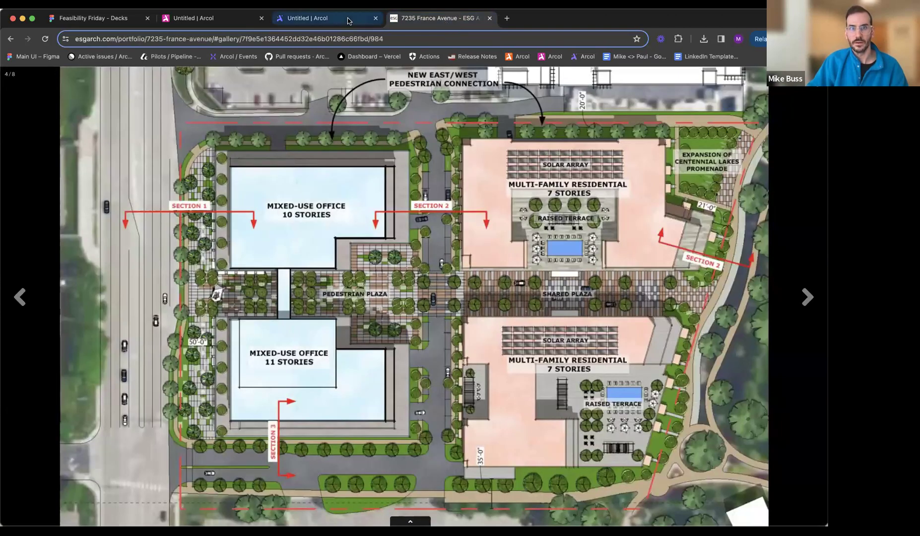
left_click(318, 18)
scroll(464, 158, "up", 2)
left_click_drag(497, 150, 497, 158)
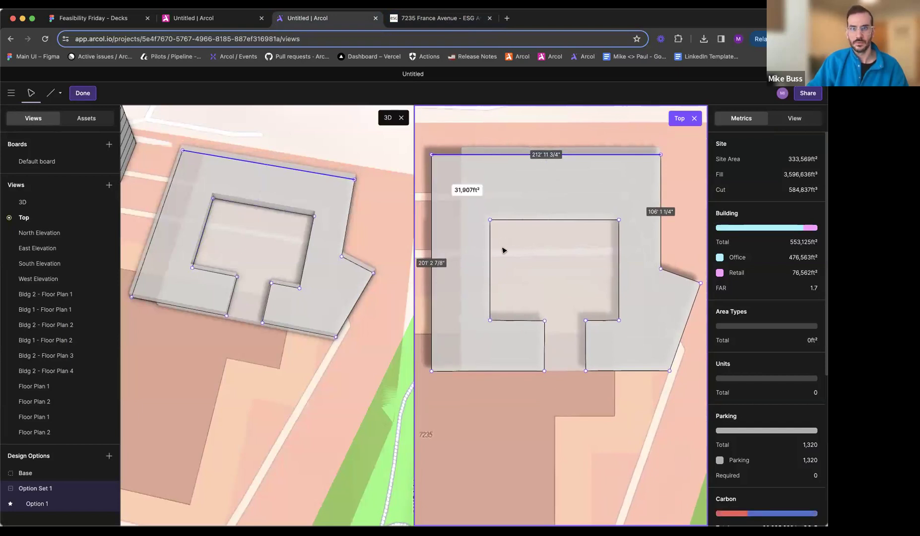
- Compare with the site plan and widen the courtyard neck westward, leaving the west wing's south edge about 90' 2" long
left_click(447, 19)
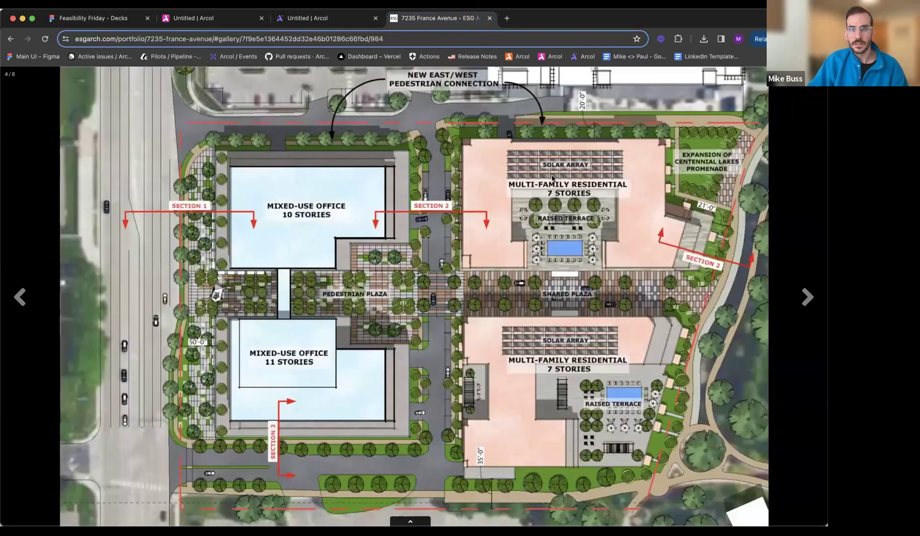
left_click(329, 24)
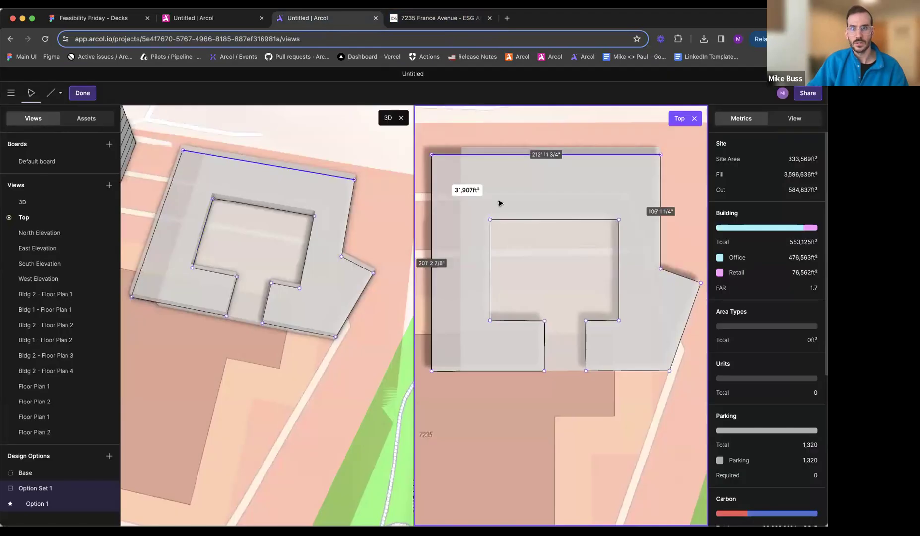
scroll(525, 203, "down", 5)
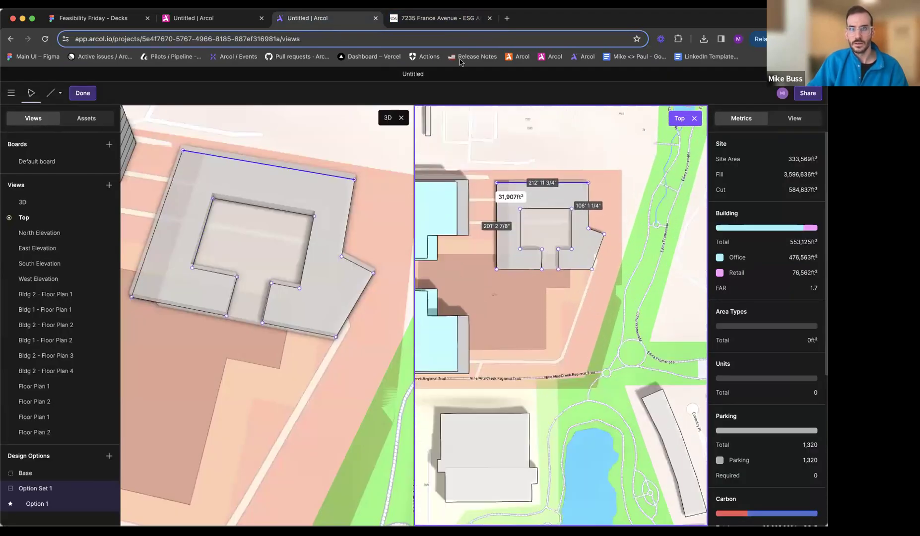
left_click(453, 22)
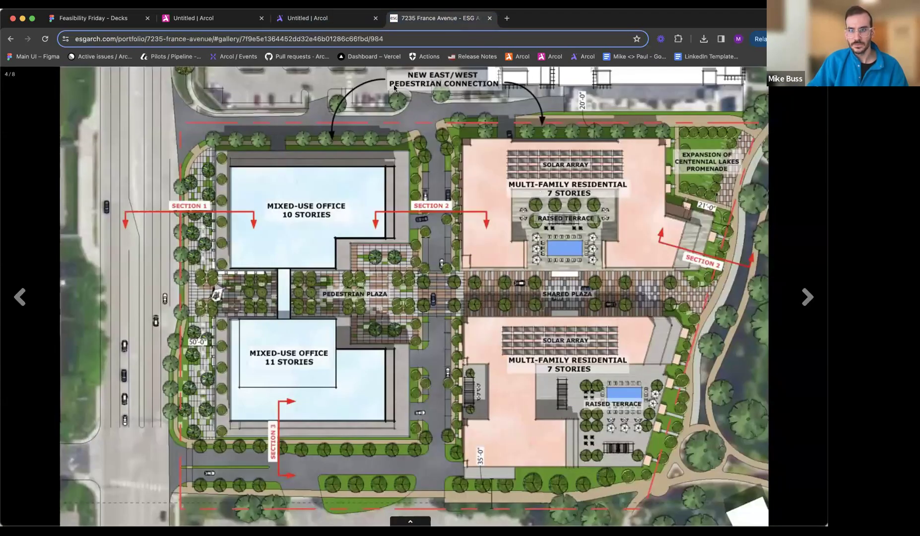
left_click(317, 19)
left_click_drag(546, 288, 533, 288)
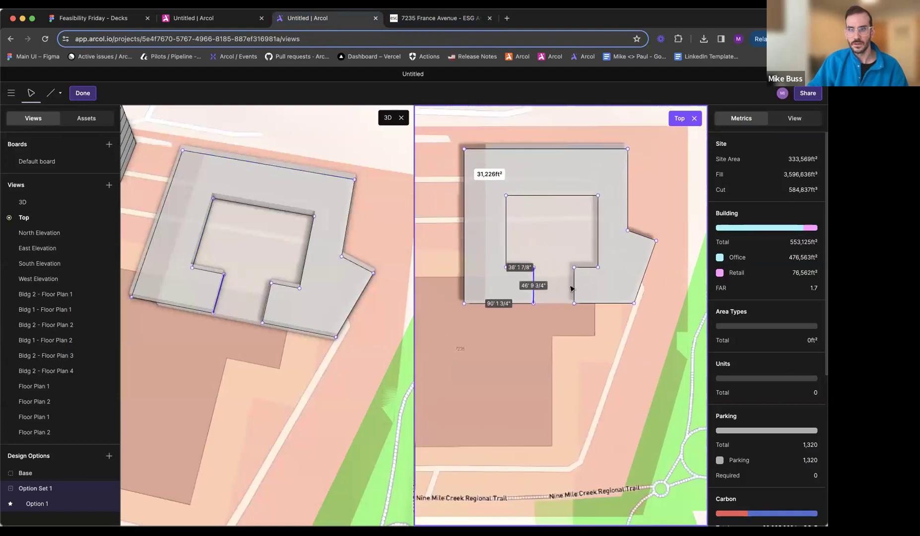
- Move both south shoulders of the courtyard outward, making it about 101' deep with a neck about 39' deep, per the site plan
left_click(449, 19)
left_click(360, 21)
left_click_drag(525, 271, 526, 276)
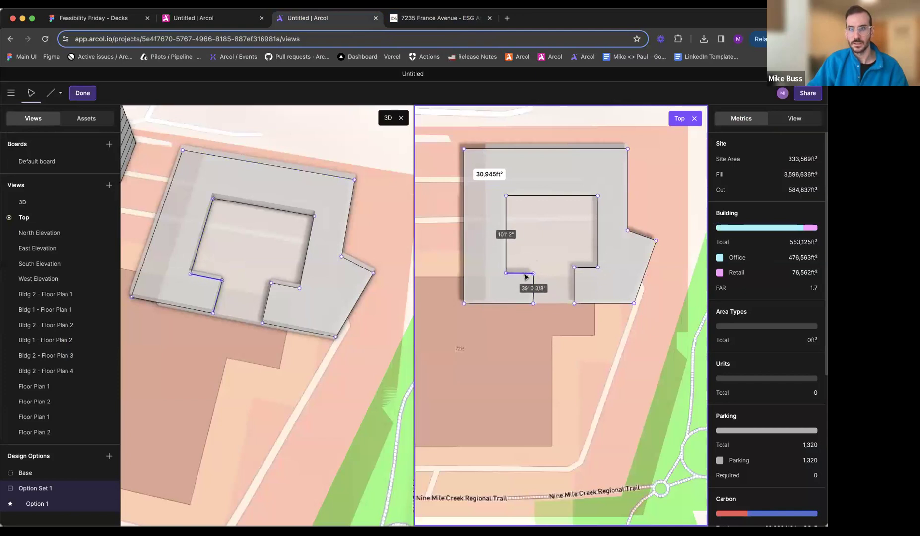
left_click_drag(588, 269, 586, 273)
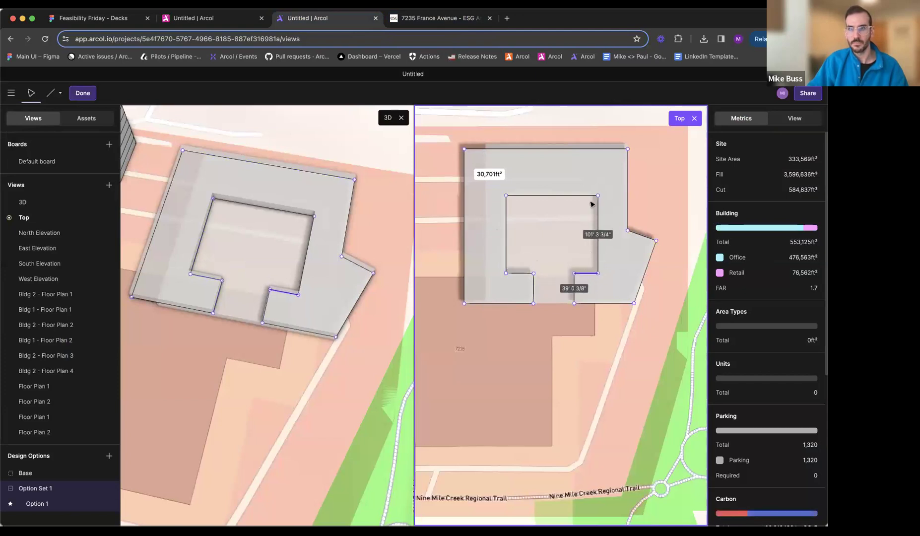
- Shift the courtyard's east edge inward to make it about 105' 3" wide, and move the neck's east edge to leave a 26' 8" shoulder
left_click(436, 20)
left_click(326, 16)
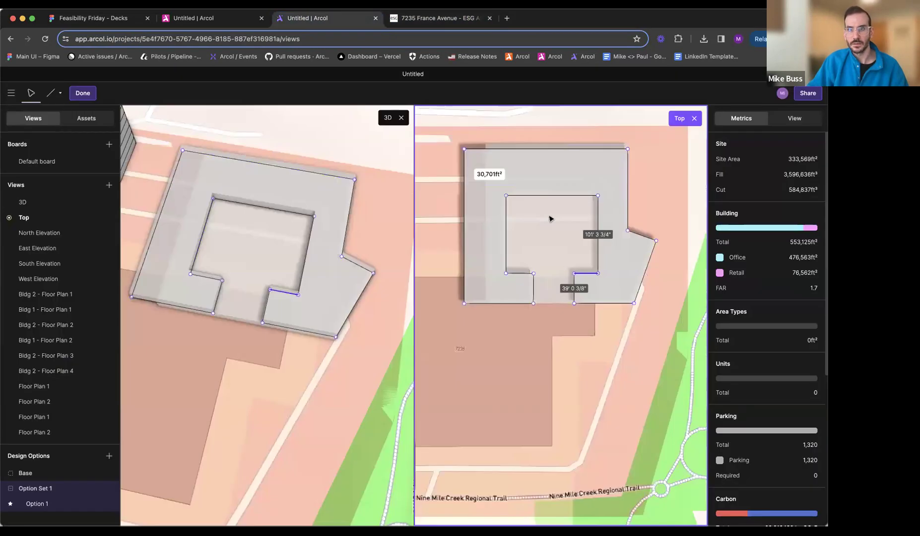
left_click_drag(614, 269, 601, 271)
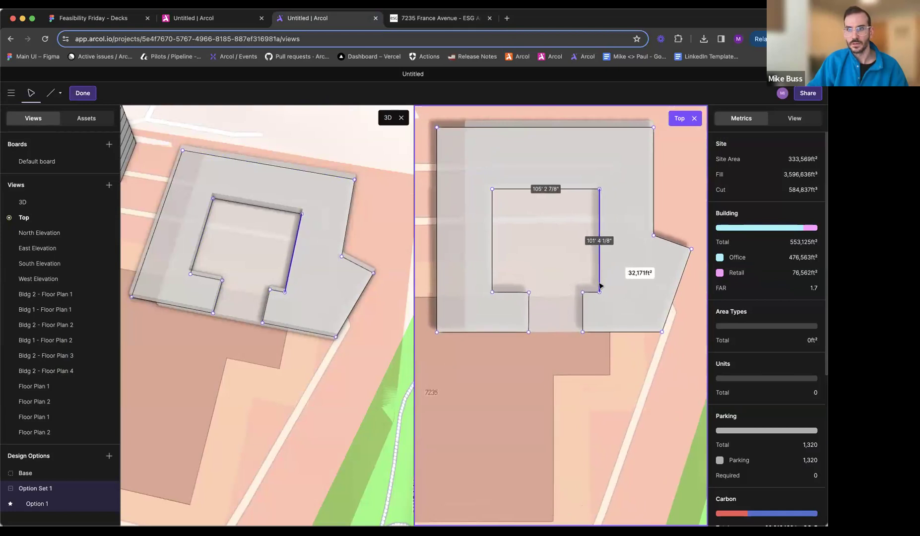
left_click_drag(585, 315, 572, 317)
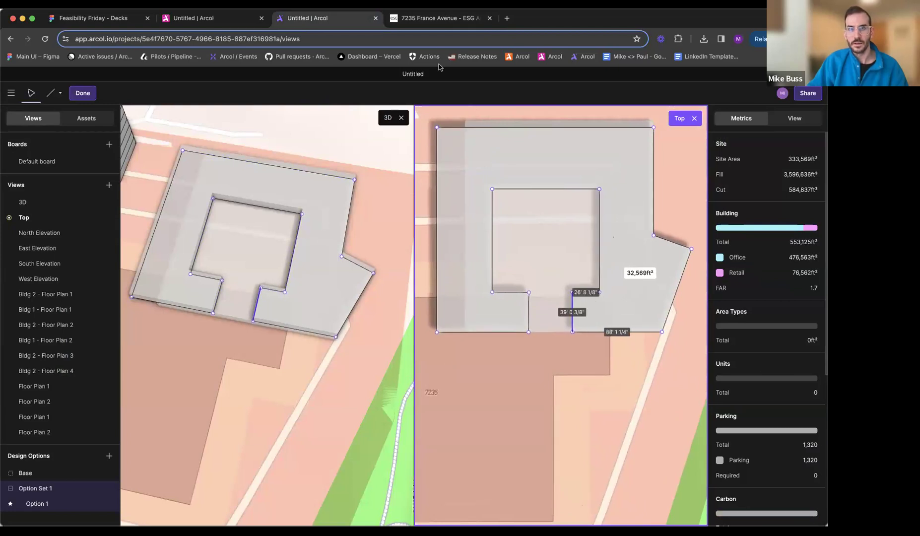
- Refine the courtyard neck against the site plan, widening it and reducing its depth to about 32' 11"
left_click(436, 18)
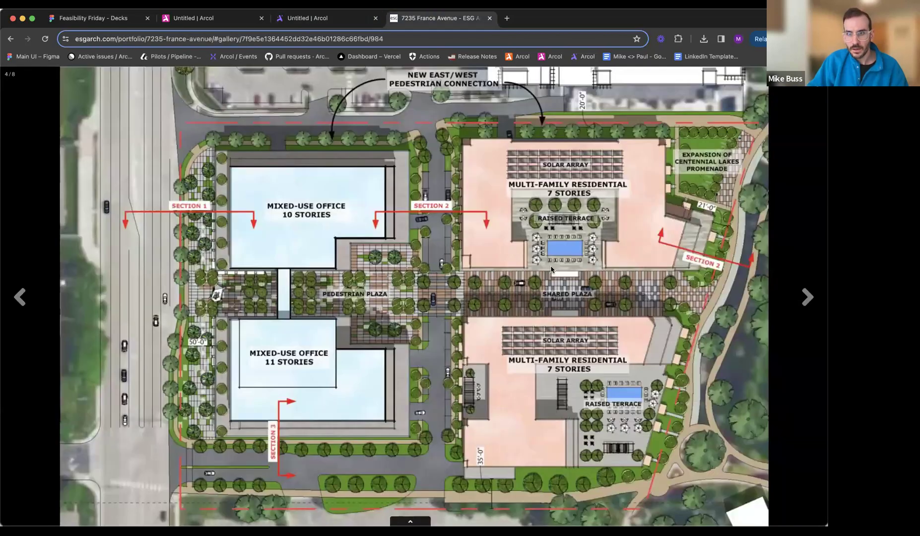
left_click(326, 22)
left_click_drag(508, 297, 512, 308)
left_click_drag(586, 292, 581, 315)
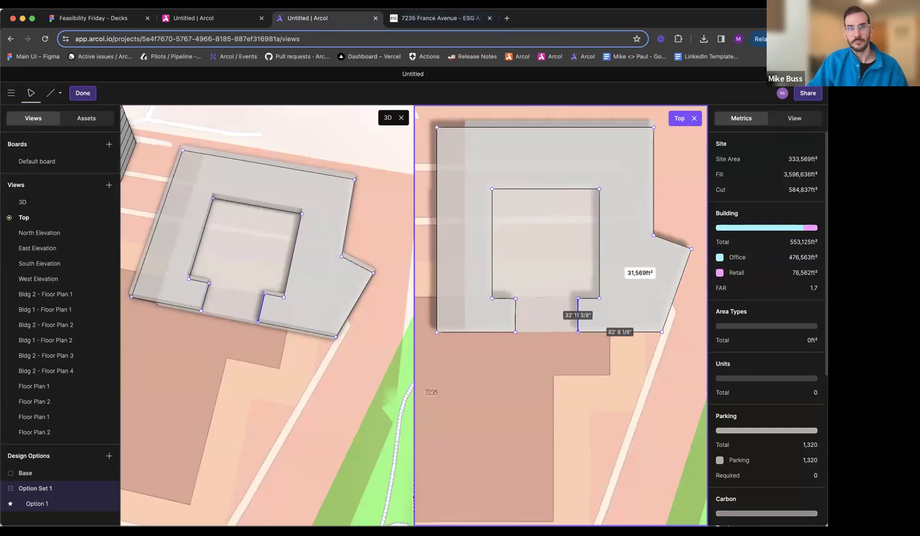
left_click(425, 18)
left_click(333, 22)
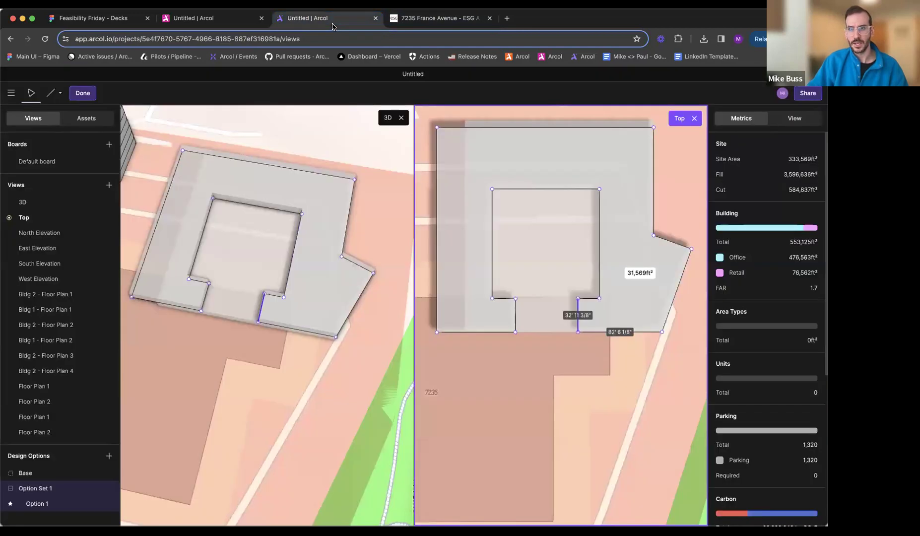
- Following the site plan, move the courtyard shoulders and both south edges of the upper floor north, leaving a neck about 47' 9" deep
left_click(422, 19)
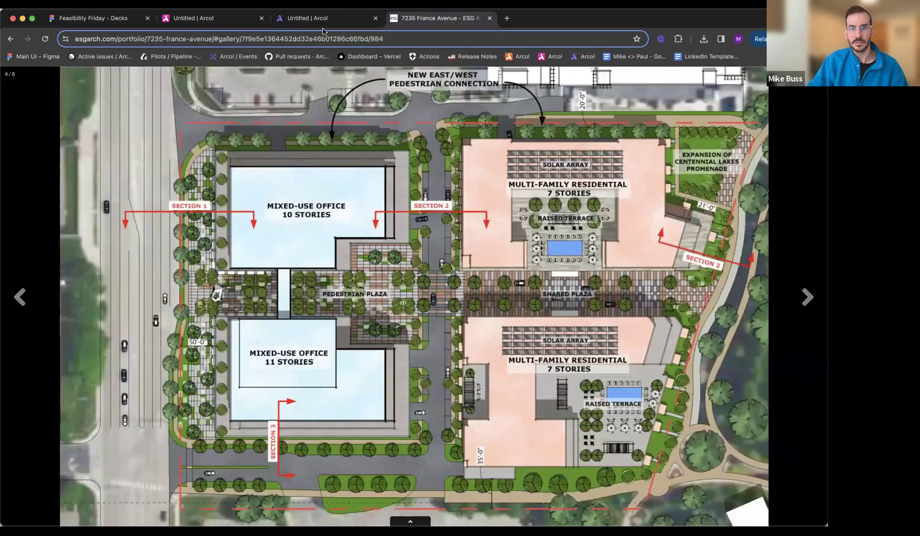
left_click(335, 19)
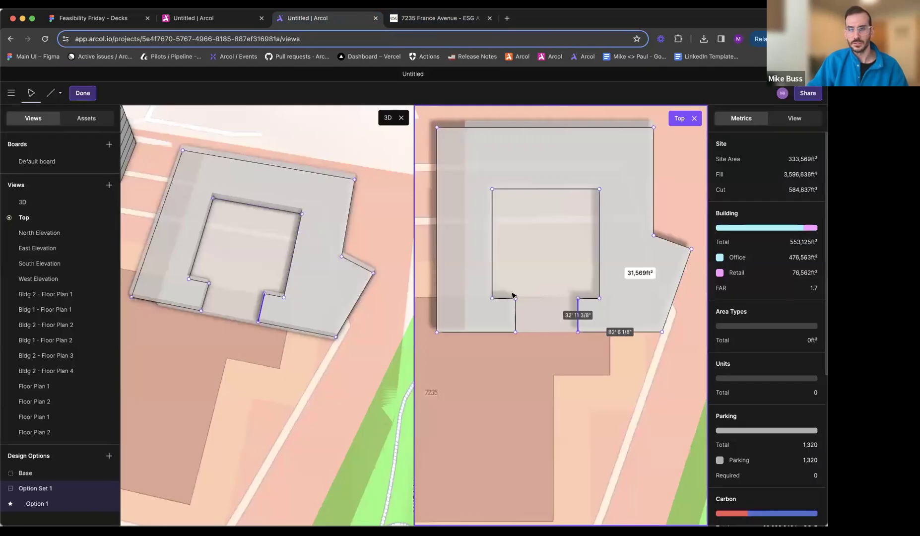
scroll(518, 324, "down", 5)
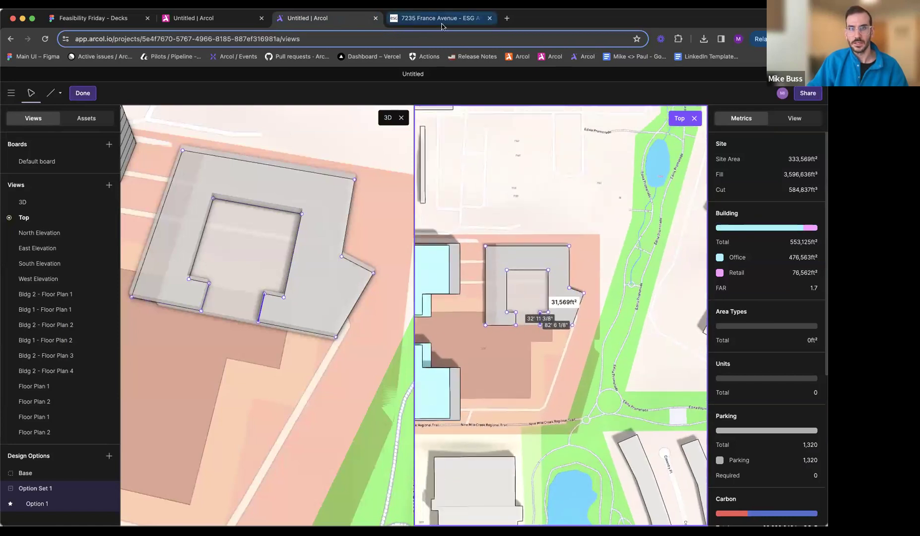
left_click(437, 18)
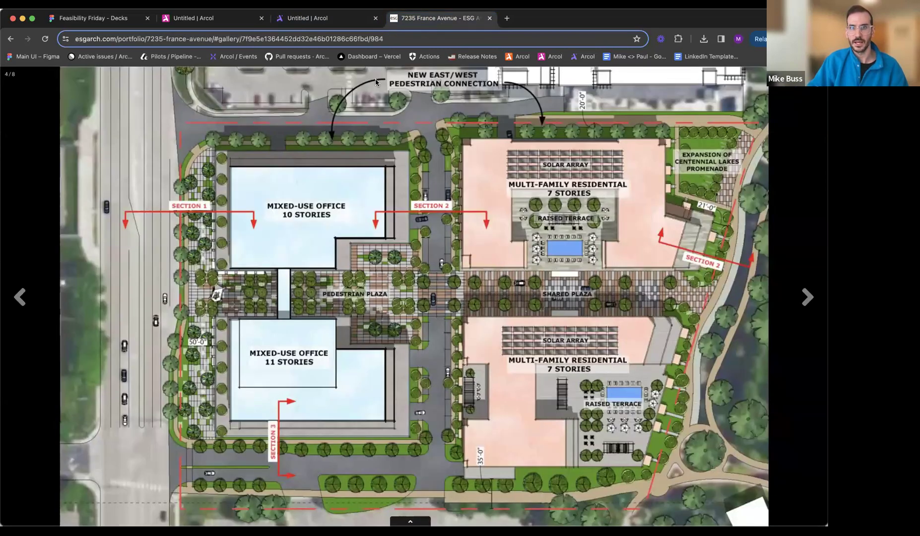
left_click(326, 20)
scroll(524, 237, "up", 3)
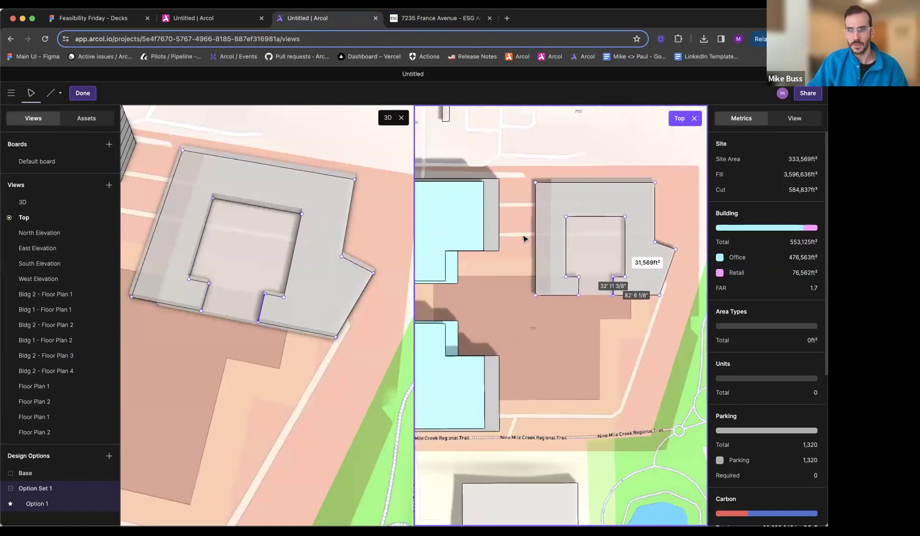
left_click_drag(573, 278, 573, 256)
left_click_drag(620, 277, 621, 255)
left_click_drag(569, 295, 565, 284)
left_click_drag(645, 300, 644, 288)
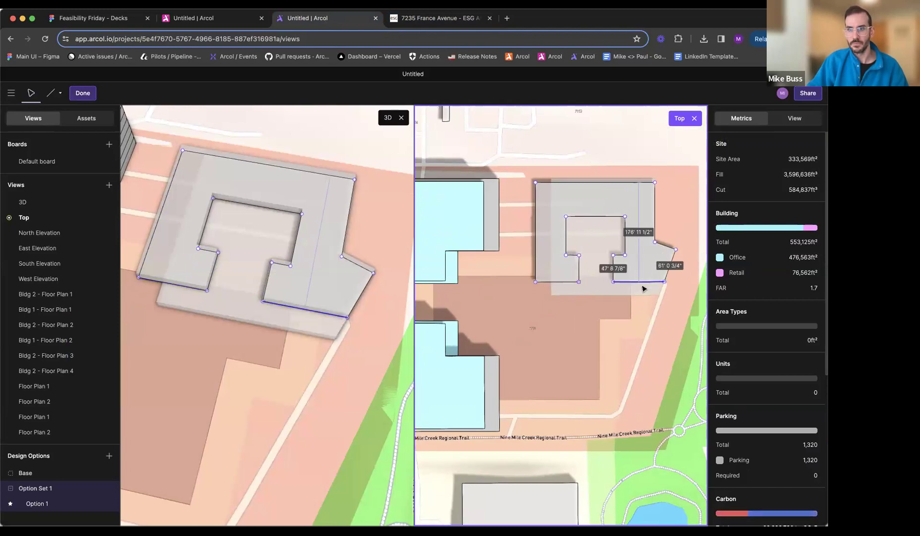
key("Escape")
- Extrude the lower floor's south and west faces so they line up with the upper floor's faces
mouse_move(292, 299)
middle_mouse_down()
mouse_move(349, 271)
mouse_move(422, 253)
middle_mouse_up()
key("e")
left_click_drag(295, 259, 149, 216)
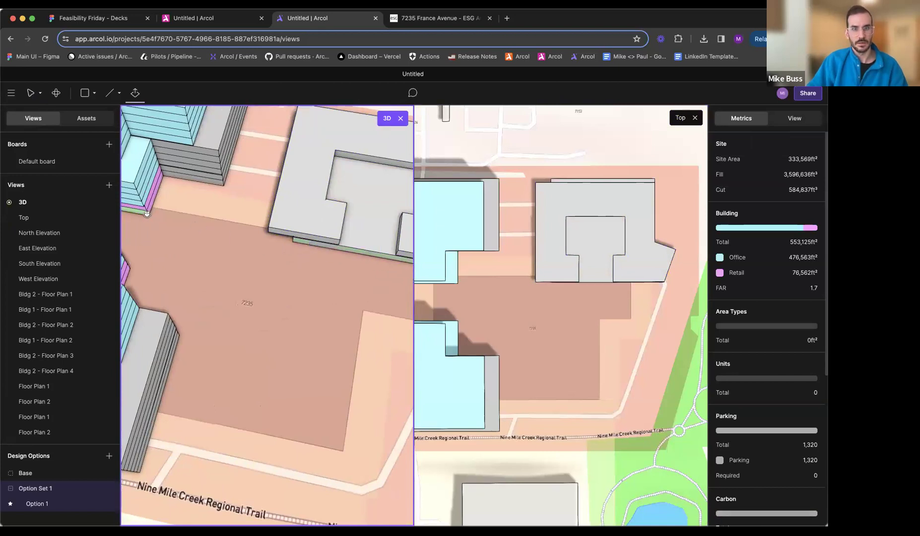
left_click_drag(281, 231, 148, 210)
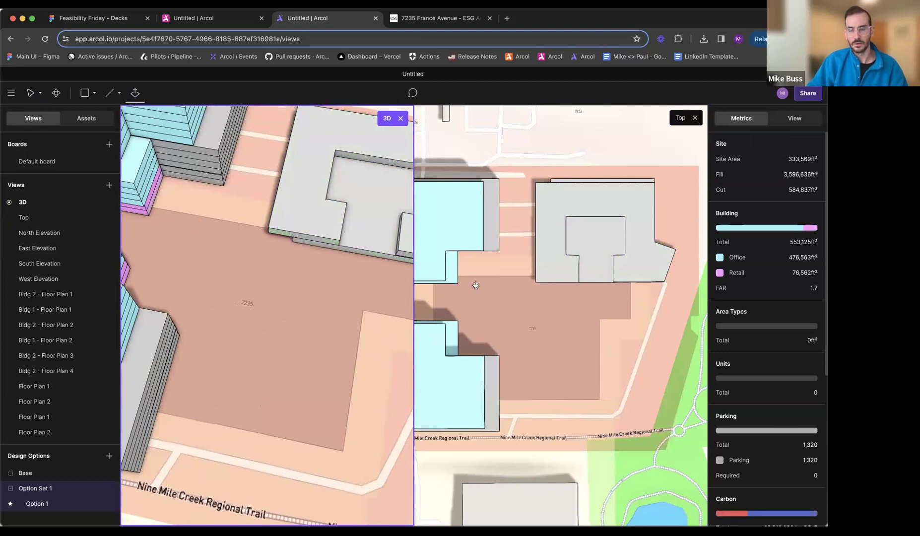
middle_click_drag(381, 279, 283, 277)
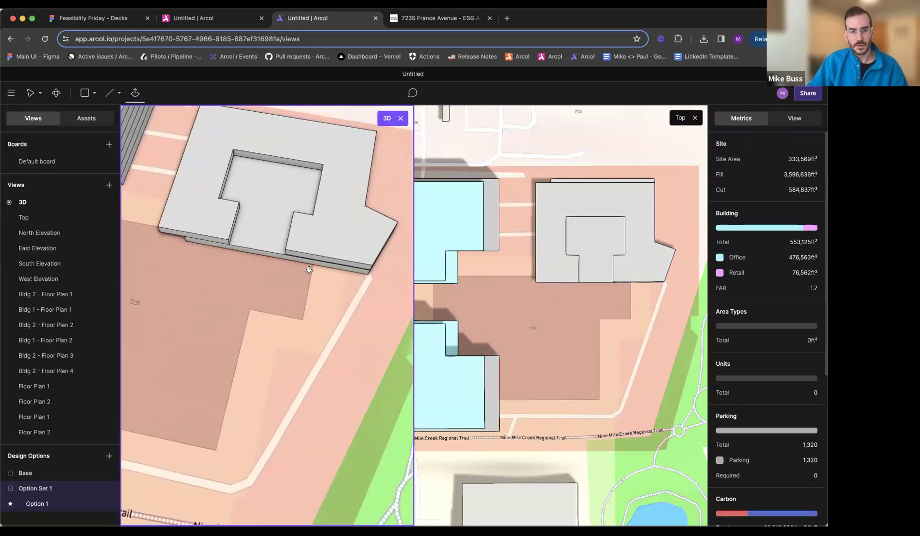
middle_click_drag(266, 242, 306, 209)
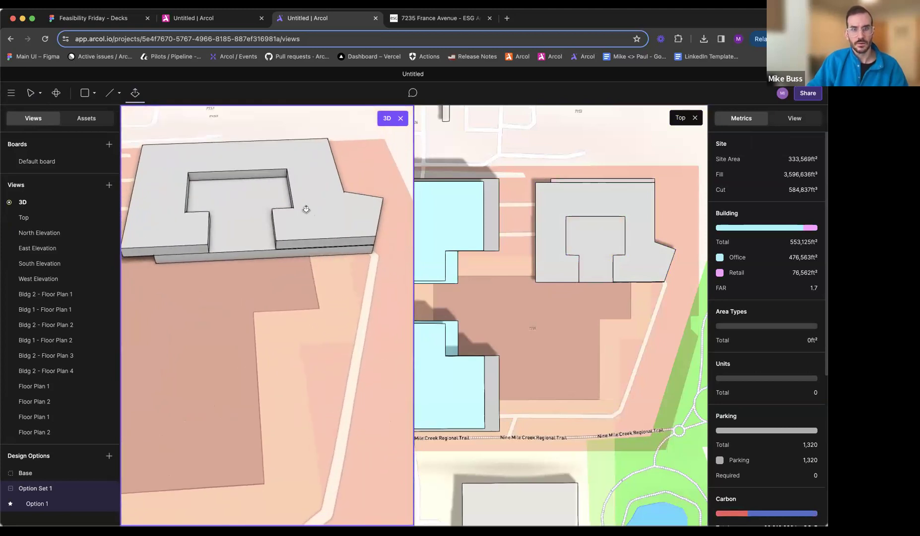
middle_click_drag(215, 260, 354, 252)
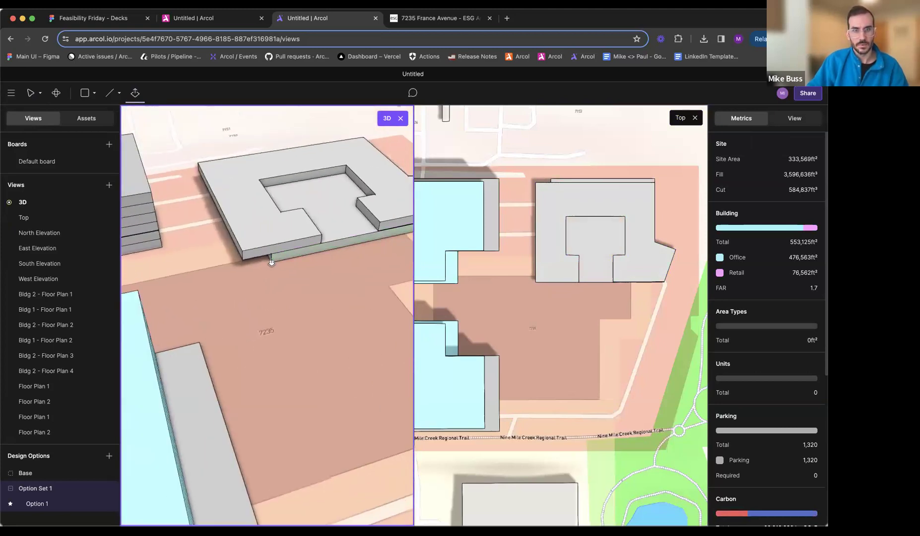
left_click_drag(268, 258, 240, 259)
middle_click_drag(263, 266, 87, 263)
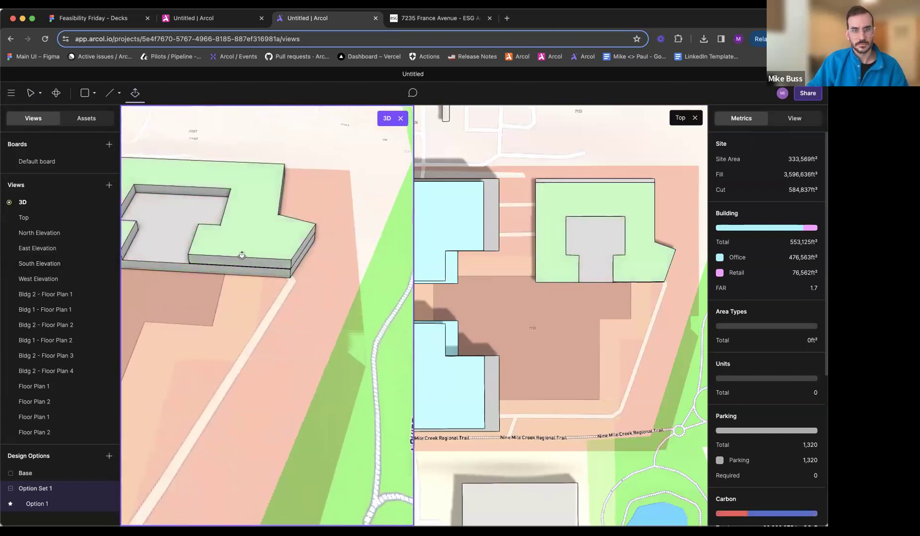
- Inspect the two-floor residential building from several sides and compare its massing with the site plan and aerial renderings
scroll(176, 257, "up", 2)
middle_click_drag(177, 257, 317, 260)
left_click_drag(318, 260, 216, 251)
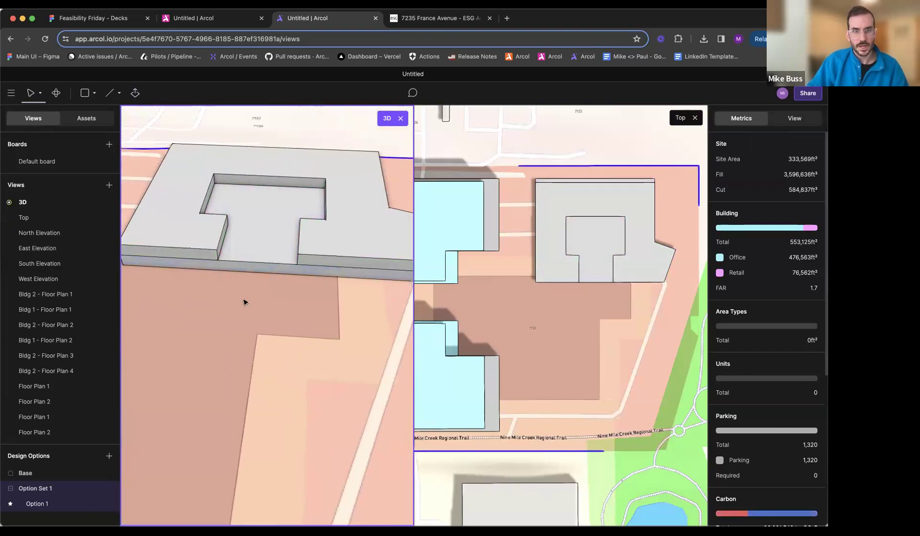
scroll(244, 302, "down", 3)
middle_click_drag(374, 185, 343, 242)
left_click(410, 24)
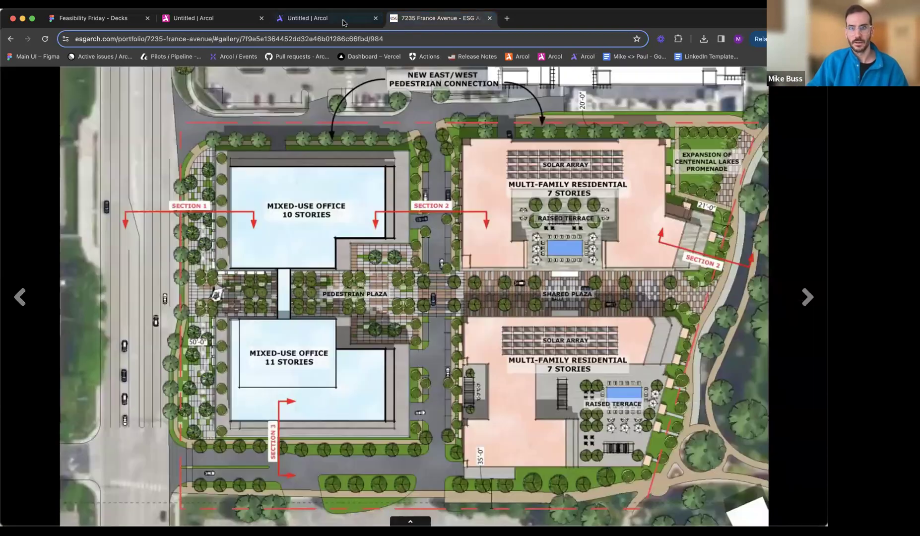
left_click(332, 23)
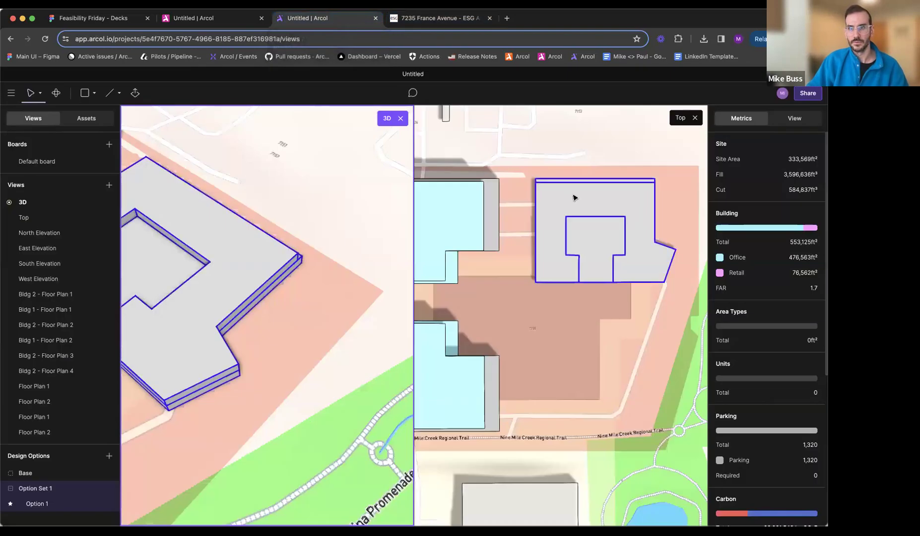
middle_click_drag(326, 206, 191, 209)
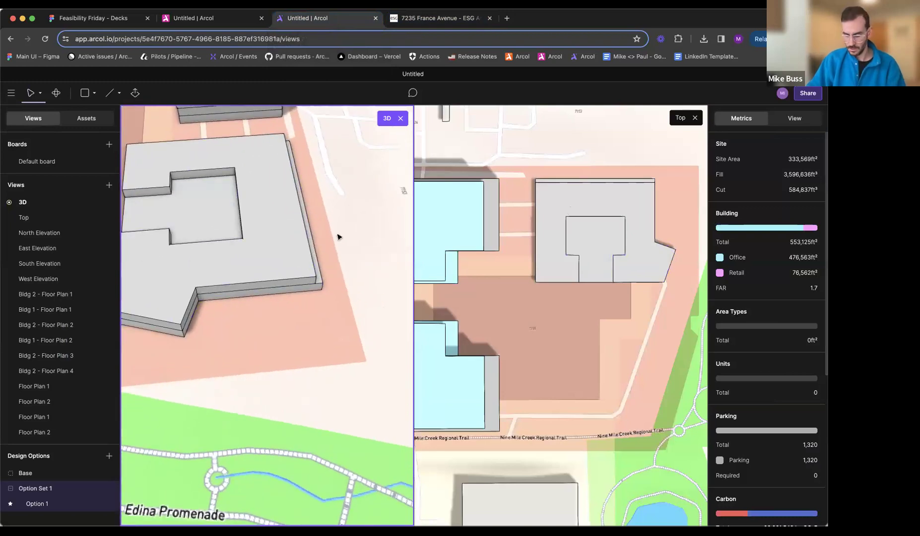
middle_click_drag(339, 237, 296, 231)
left_click(432, 19)
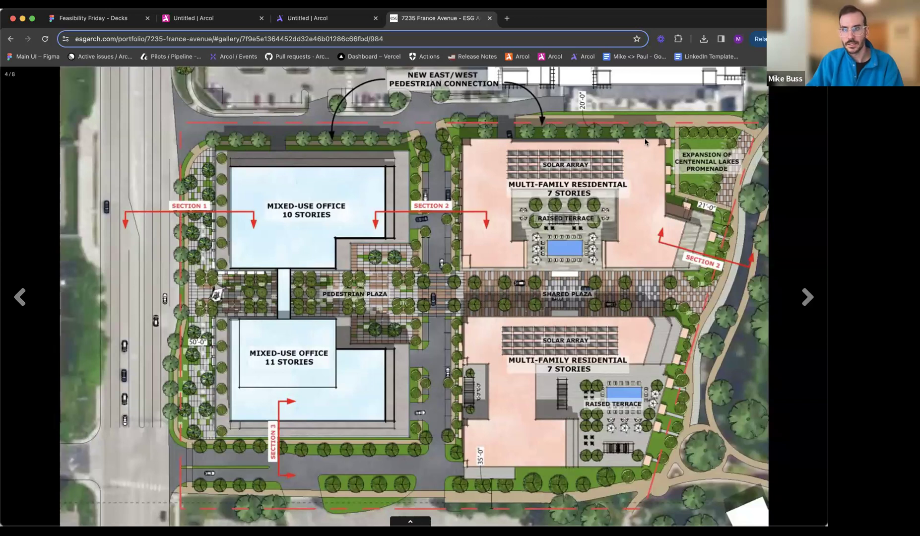
left_click(523, 139)
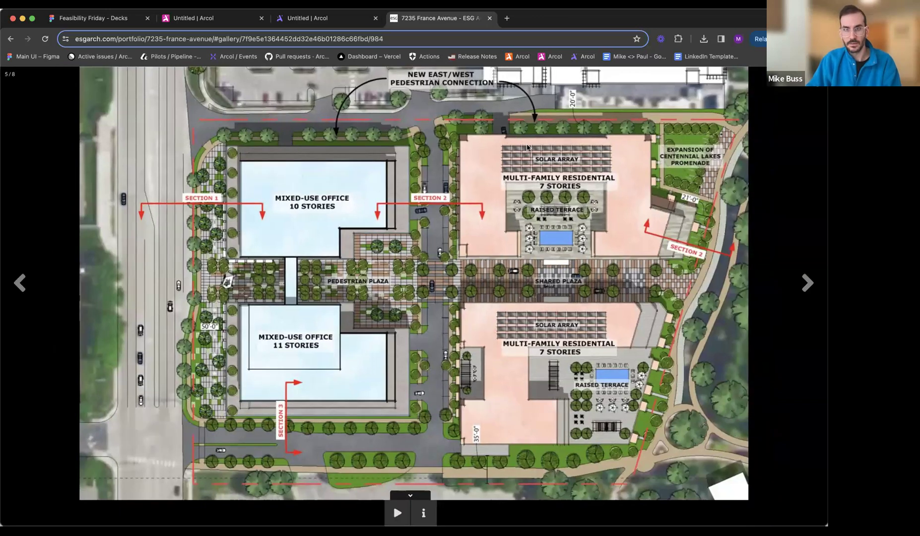
key("Right")
key("Right")
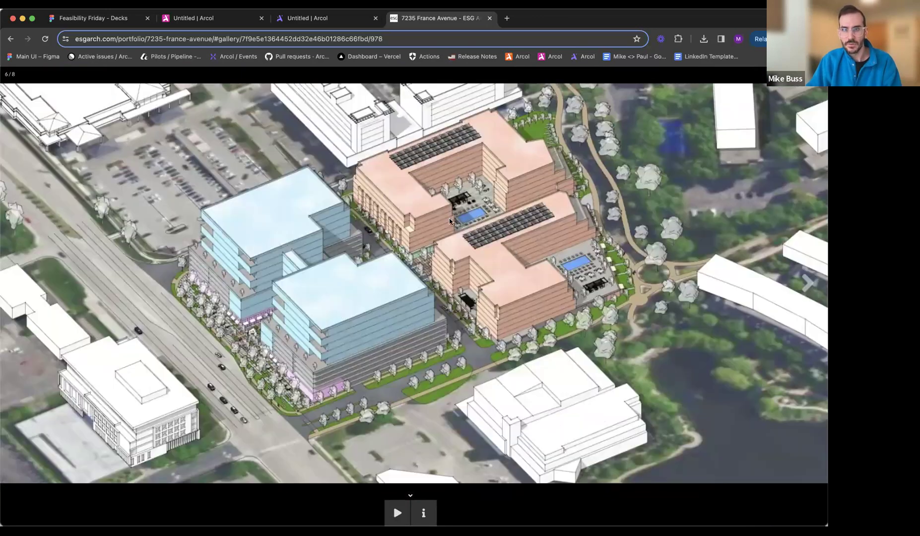
key("Left")
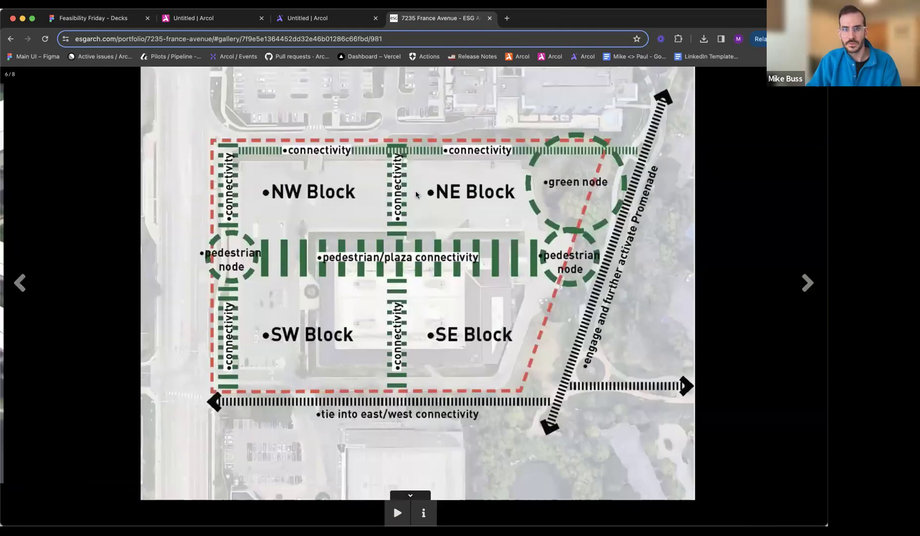
key("Left")
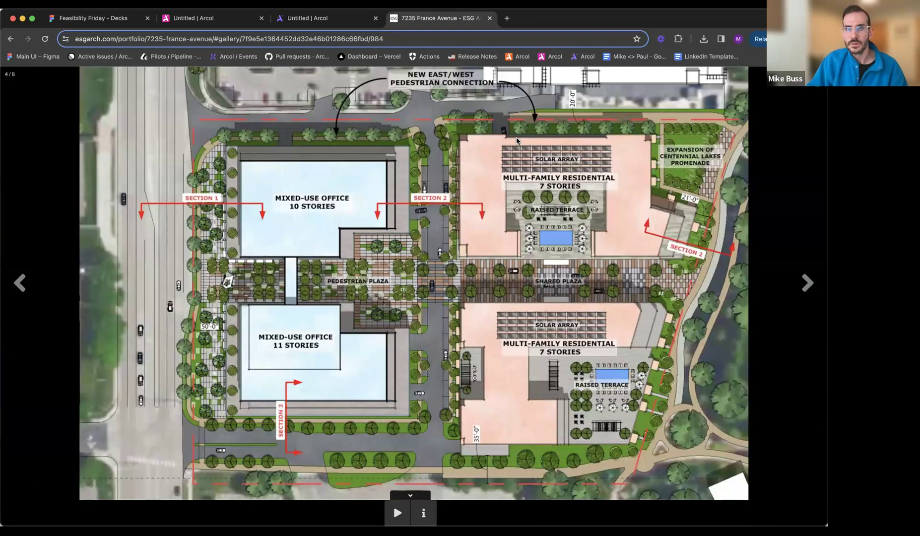
key("Right")
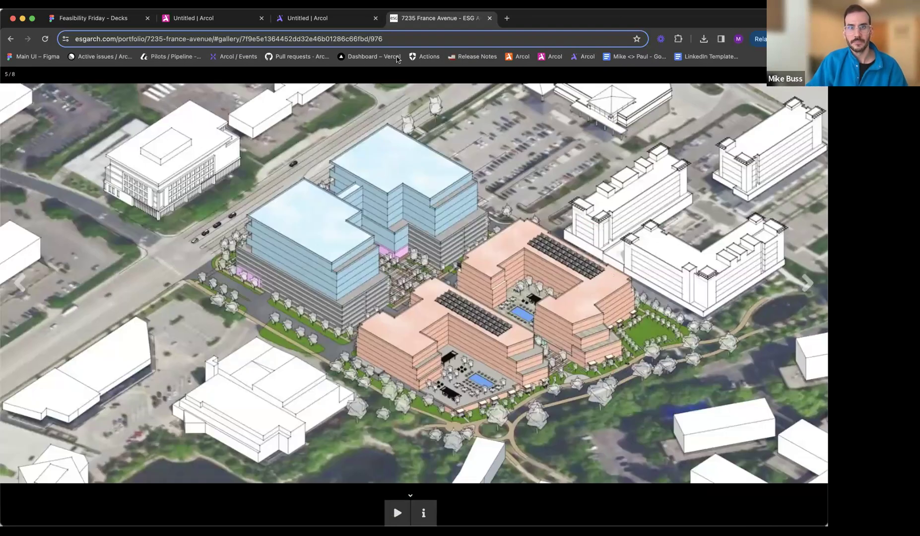
- Extrude the upper floor's north face outward until it is flush with the lower floor's north face
left_click(323, 18)
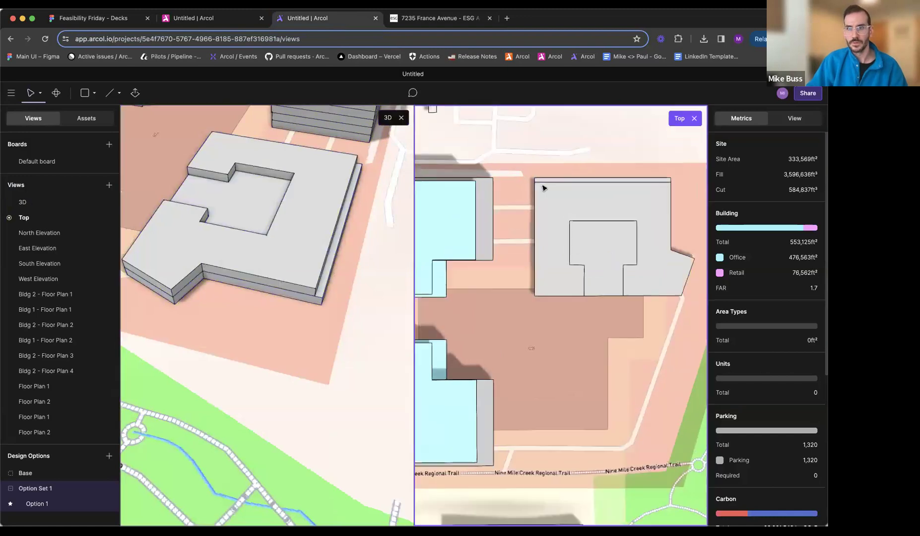
scroll(544, 188, "up", 5)
left_click(595, 198)
key("Escape")
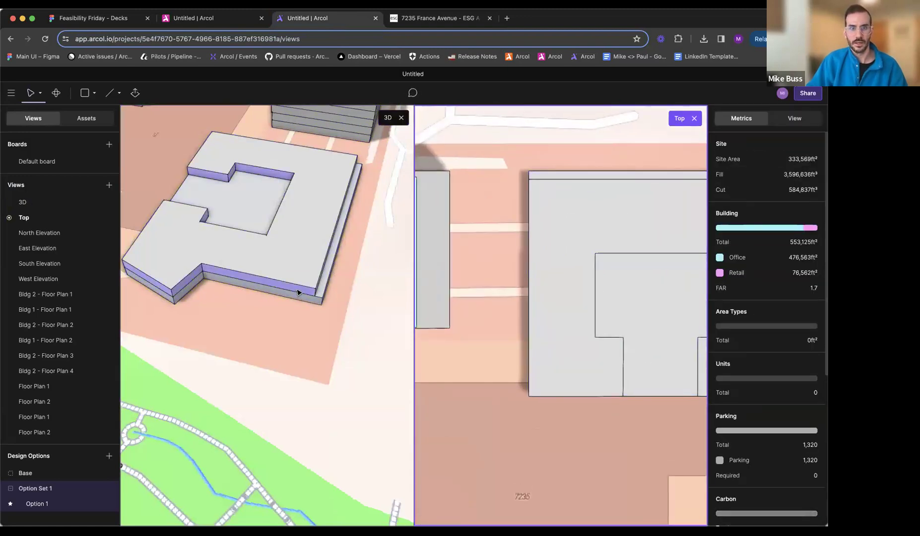
double_click(298, 293)
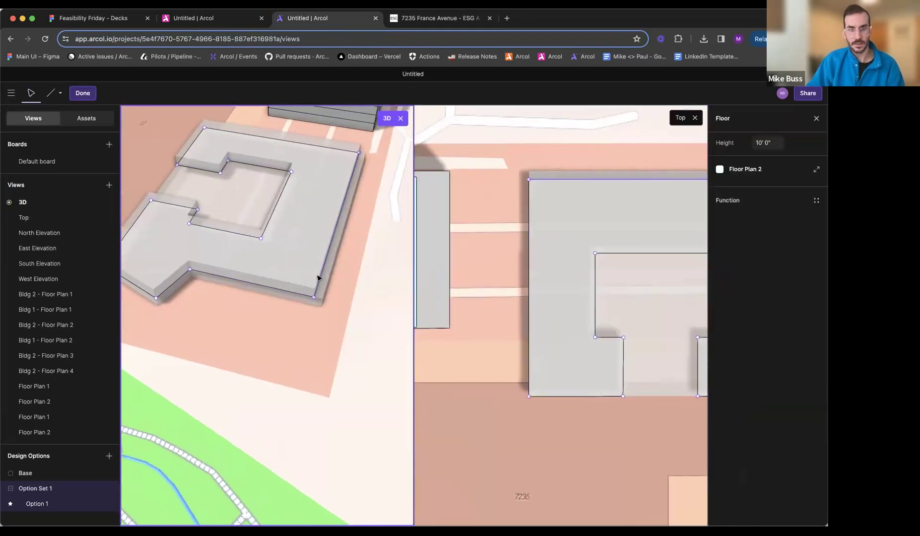
key("Escape")
scroll(329, 311, "up", 4)
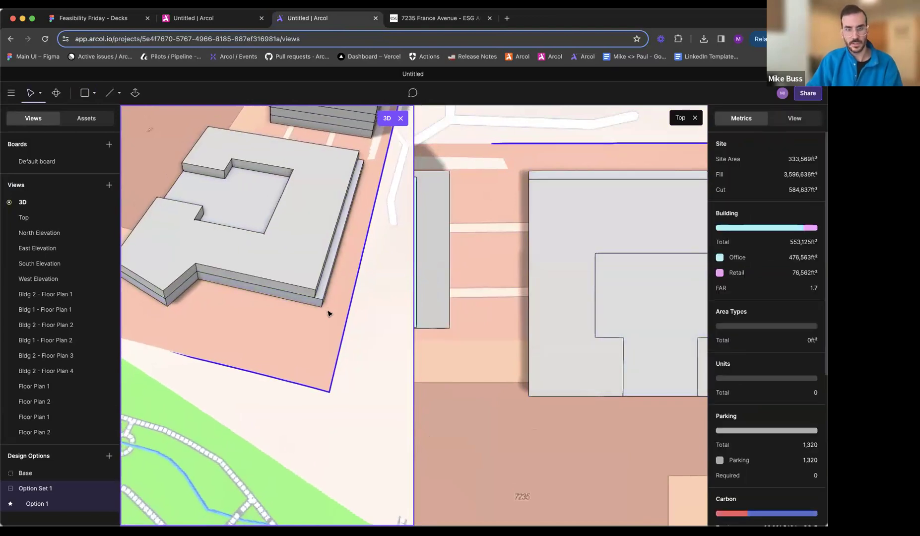
key("e")
left_click(313, 283)
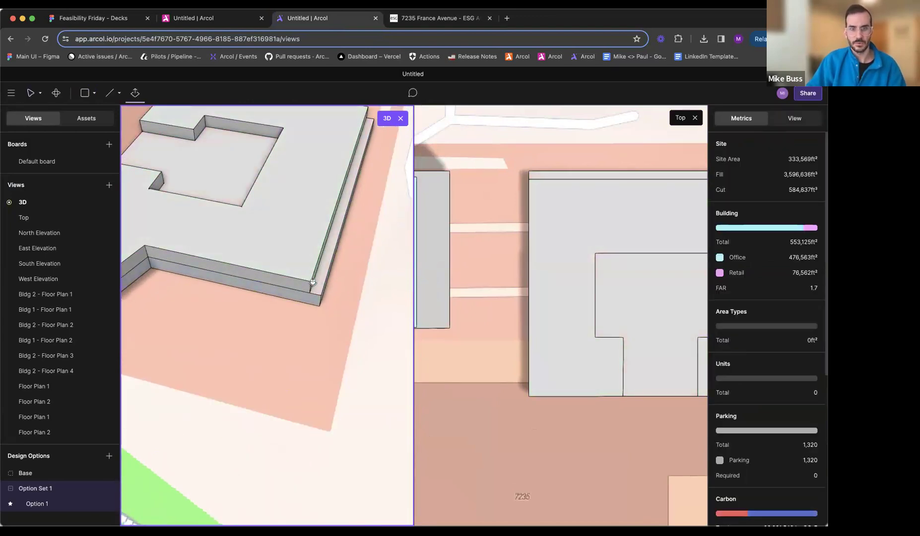
left_click(320, 297)
- Check the rendering and draw a shallow rectangular recess about 105' 3" long into the upper floor's north edge
double_click(318, 292)
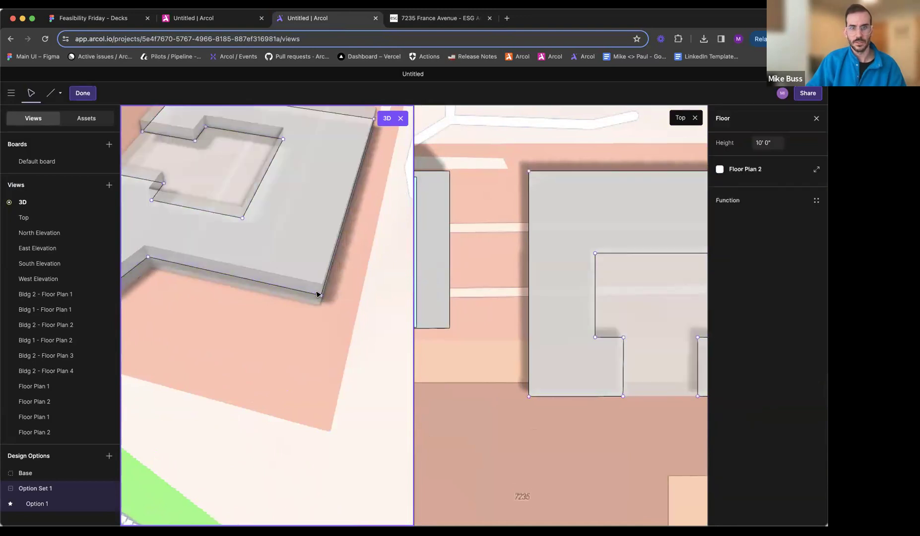
middle_click_drag(314, 287, 300, 333)
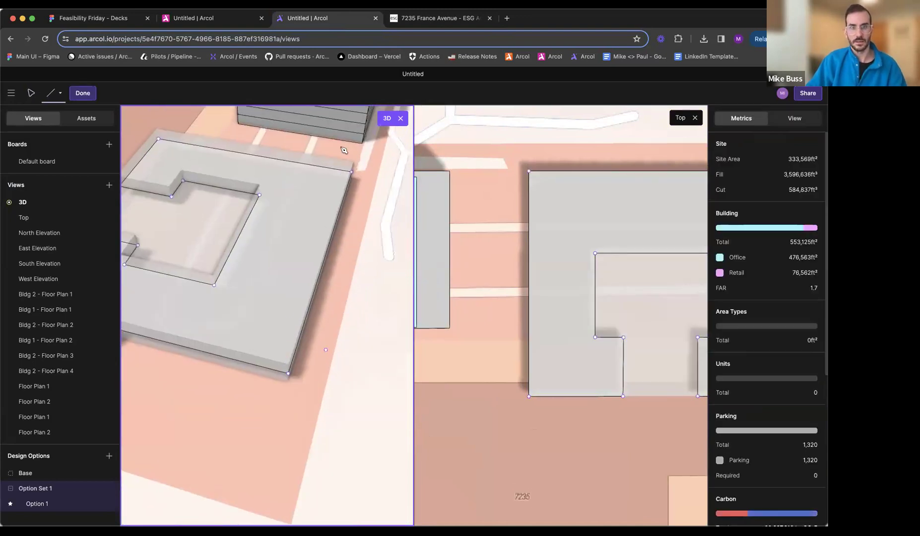
left_click(419, 21)
key("Right")
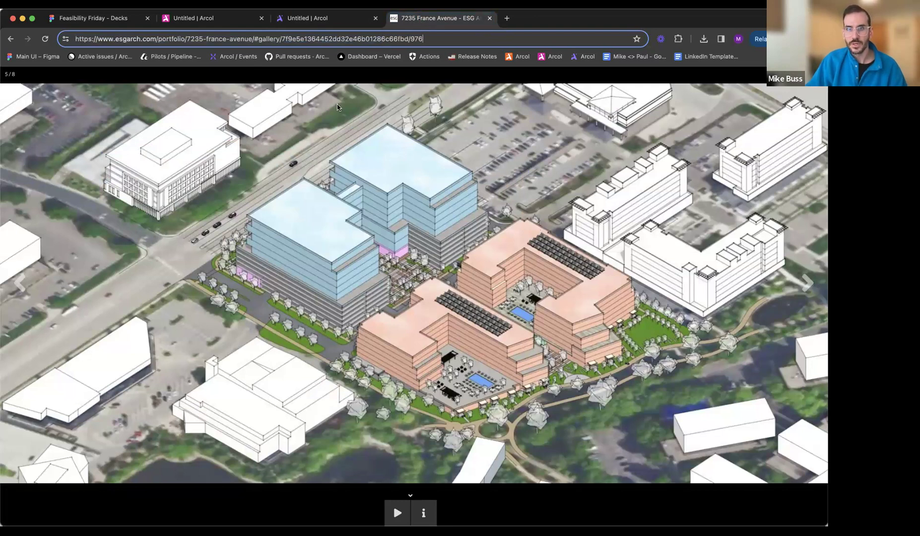
left_click(311, 18)
left_click(299, 305)
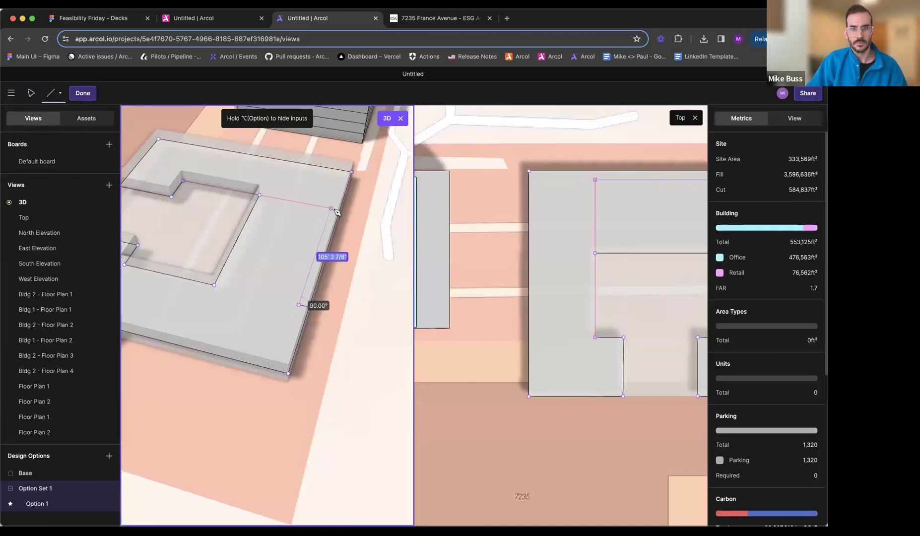
left_click(336, 210)
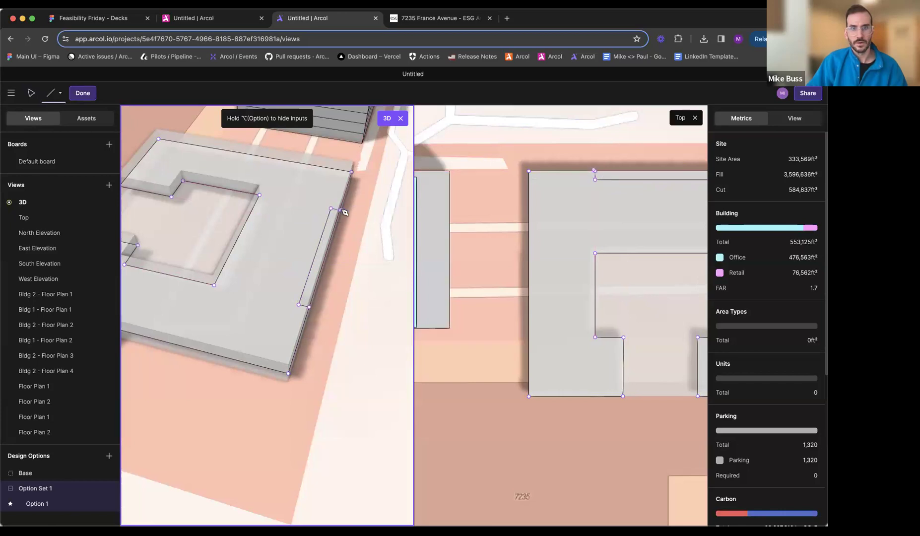
key("Escape")
- Try to move the recess's corner point on the upper floor's north edge to open up the recess
left_click(331, 249)
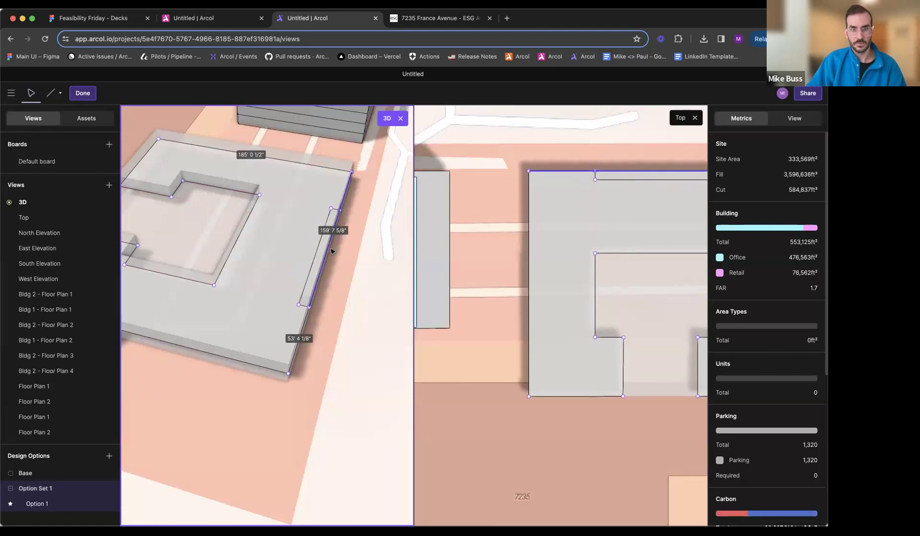
middle_click_drag(284, 245, 316, 273)
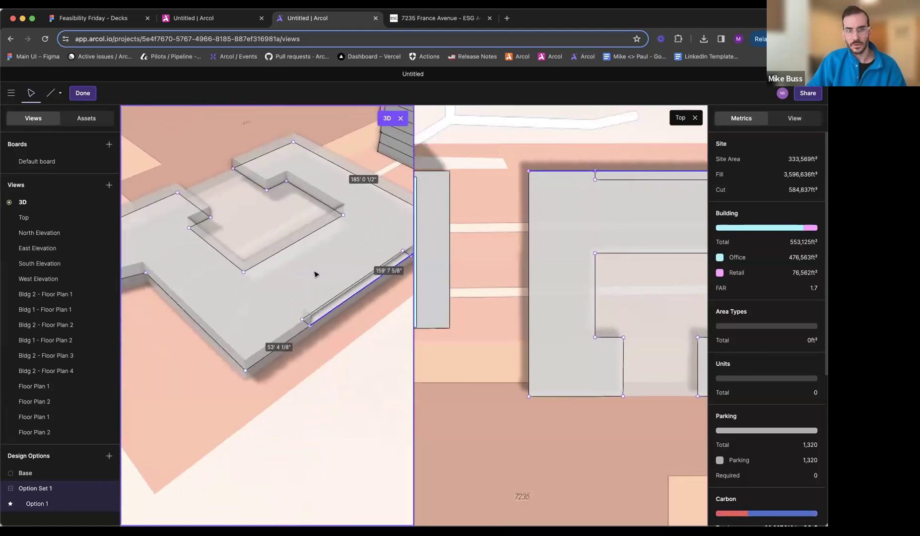
scroll(380, 319, "up", 3)
middle_click_drag(380, 319, 236, 321)
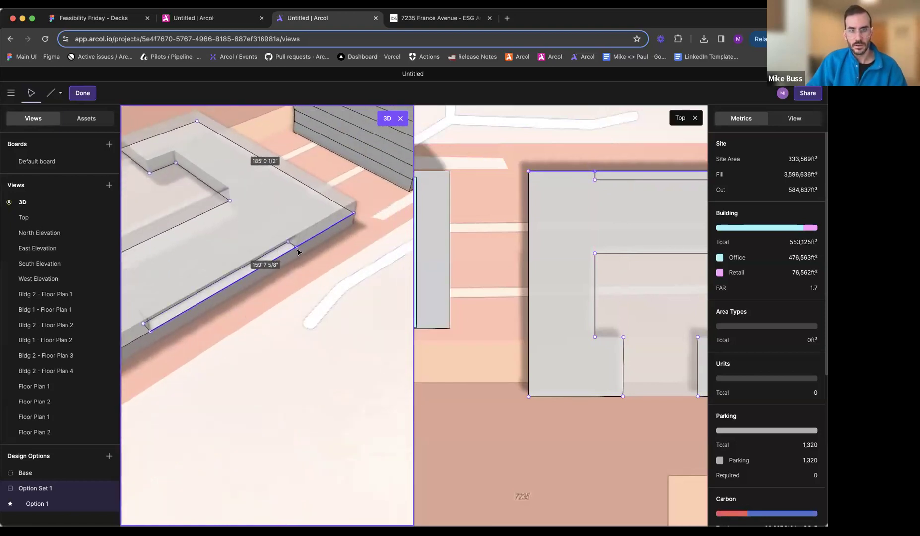
scroll(298, 251, "up", 2)
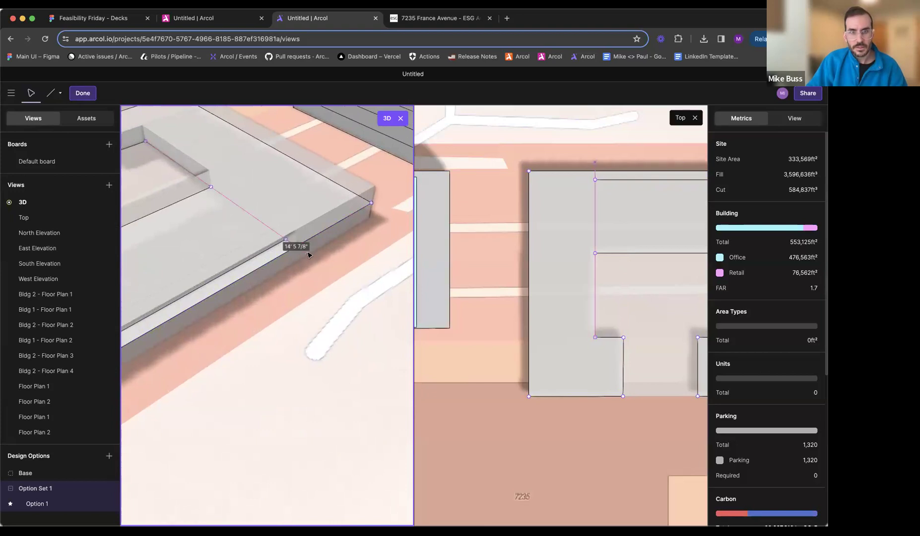
left_click(280, 253)
left_click(275, 262)
middle_click_drag(266, 266, 322, 244)
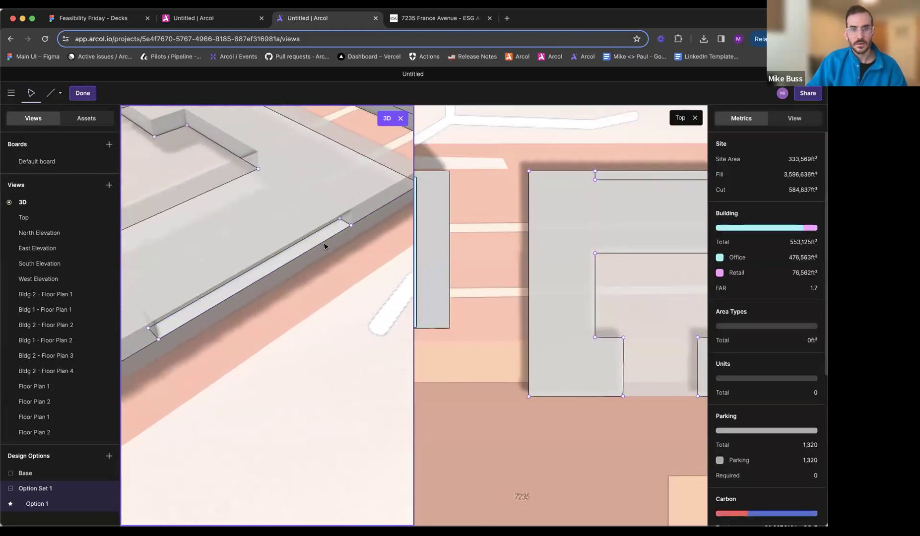
key("Escape")
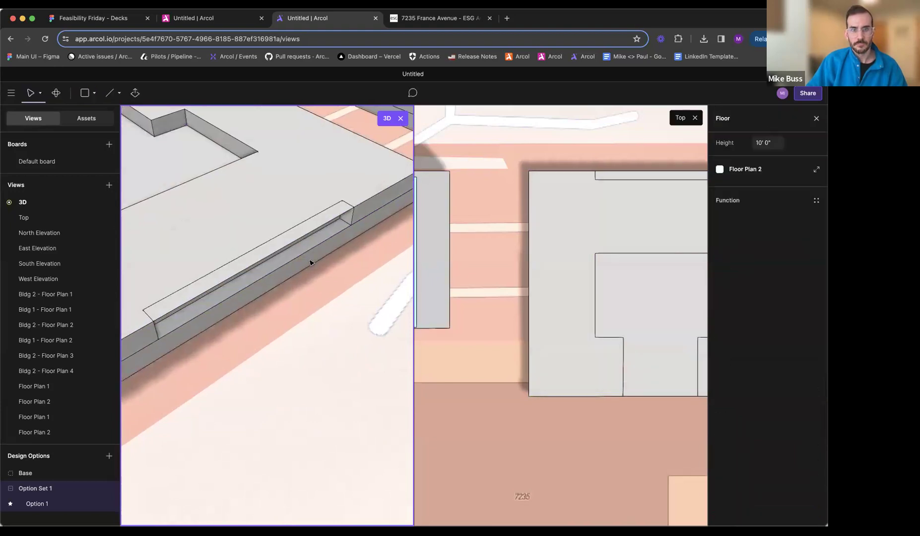
scroll(339, 255, "down", 4)
double_click(274, 267)
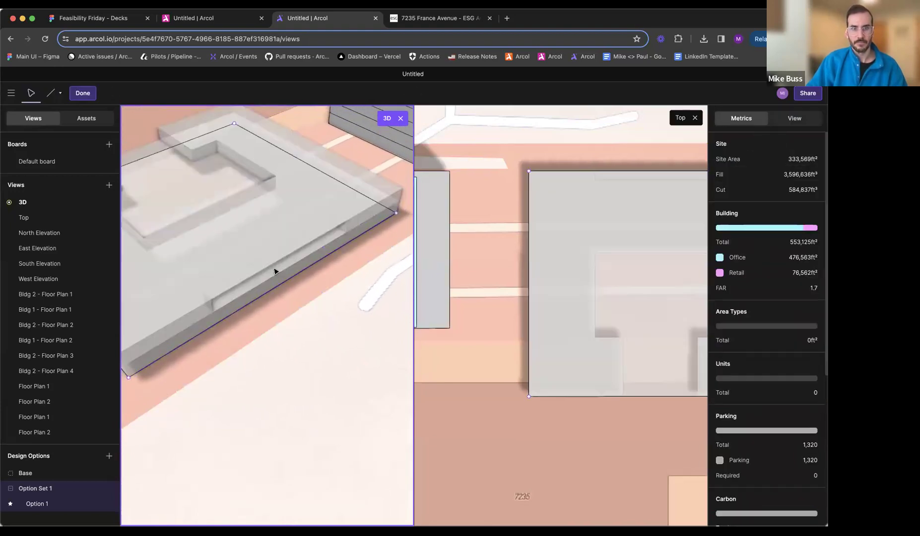
key("Escape")
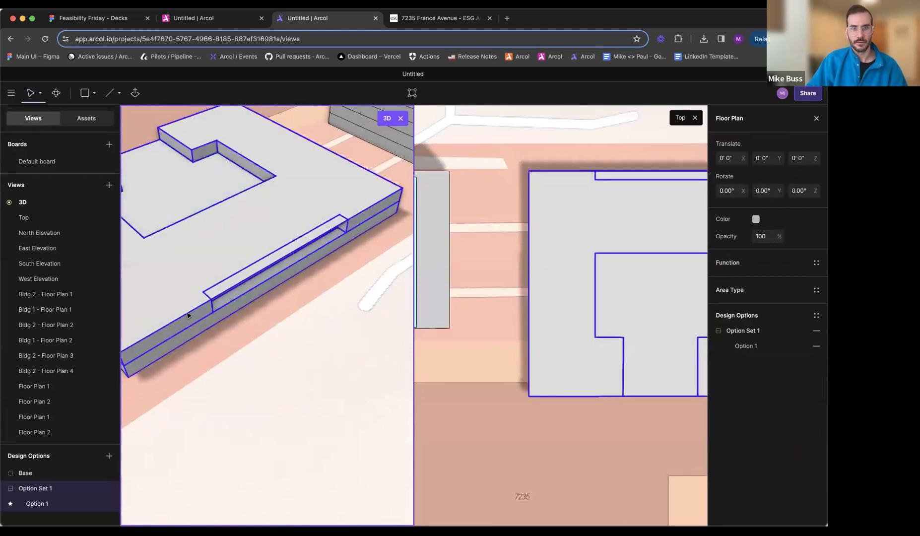
- Replace the upper floor's edge running across the north recess with a segment from the recess's end to the building's northwest corner
double_click(219, 311)
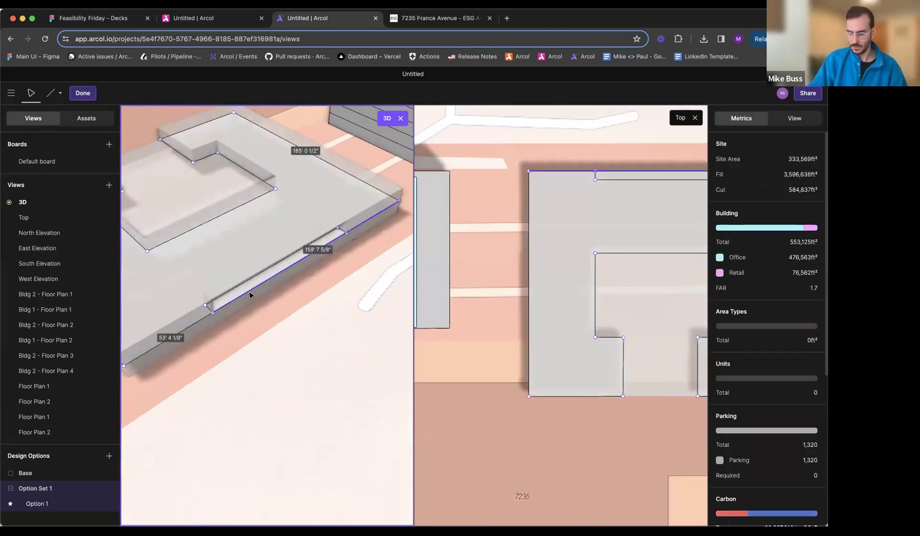
key("l")
left_click(334, 232)
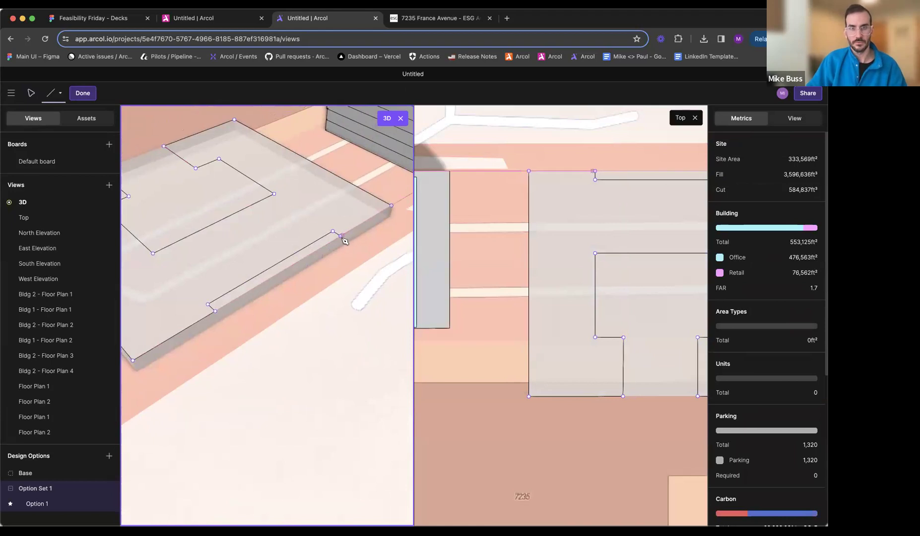
left_click(392, 207)
key("Escape")
- Close the top view and extrude the two-floor residential building's roof upward to add several floors
scroll(306, 280, "down", 5)
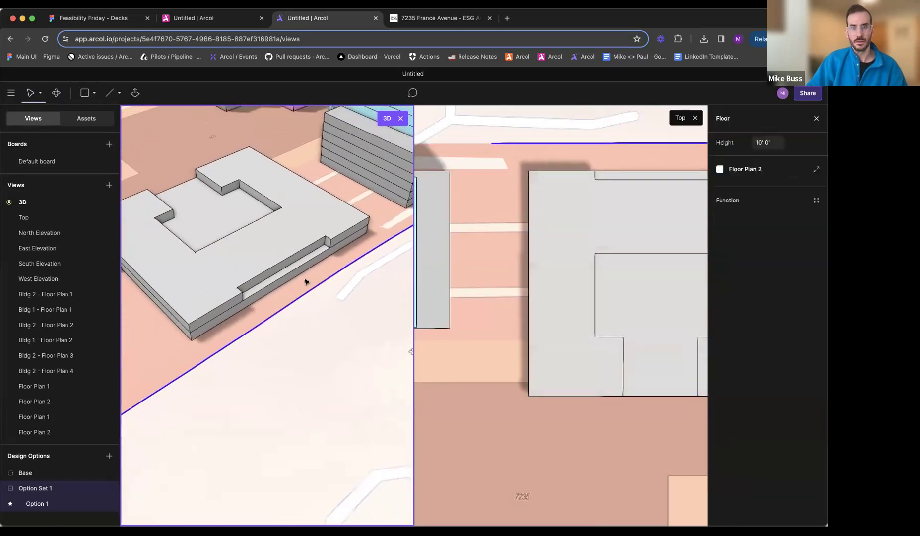
middle_click_drag(306, 280, 362, 268)
scroll(347, 316, "down", 5)
mouse_move(352, 317)
middle_mouse_down()
mouse_move(252, 345)
mouse_move(365, 317)
middle_mouse_up()
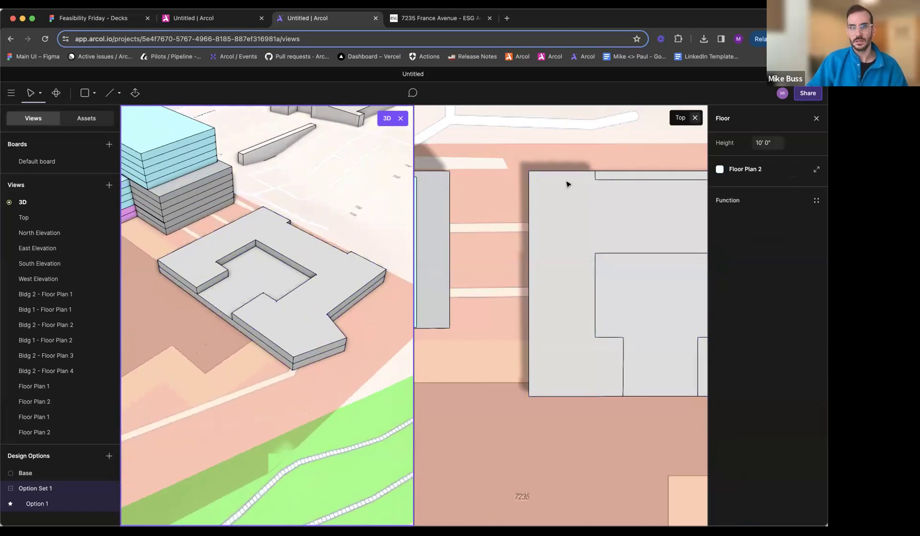
left_click(695, 118)
key("e")
left_click(466, 313)
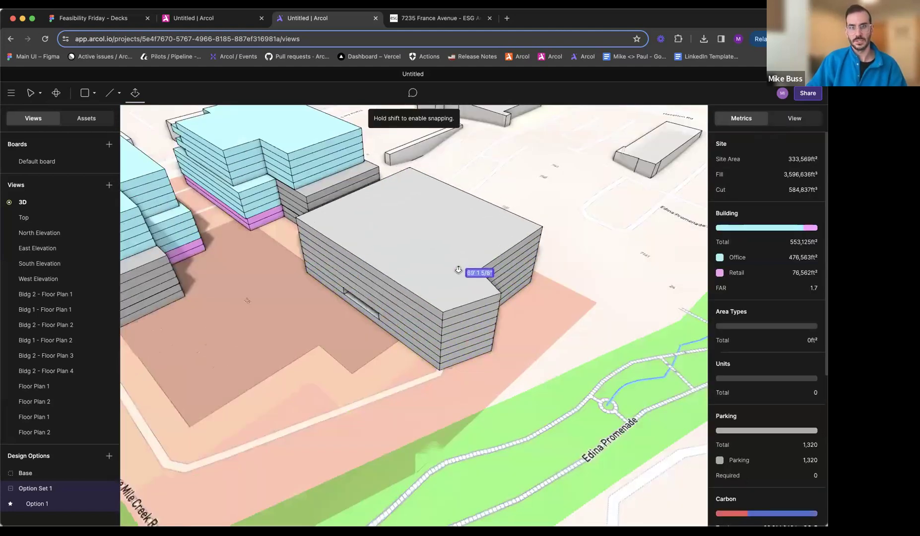
left_click(456, 292)
- Assign Floor Plan 2 to the newly added upper floors so they follow the courtyard outline
left_click(383, 302)
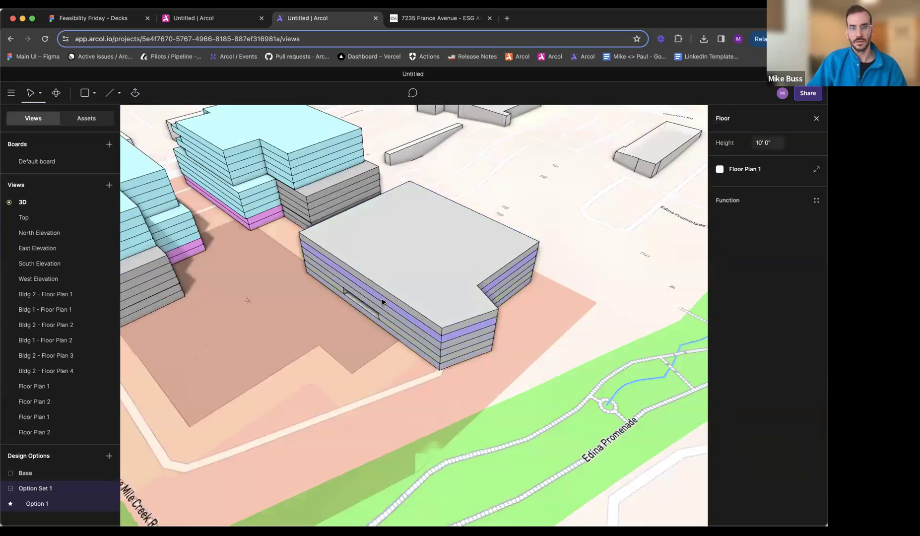
left_click(760, 169)
left_click(632, 204)
key("Escape")
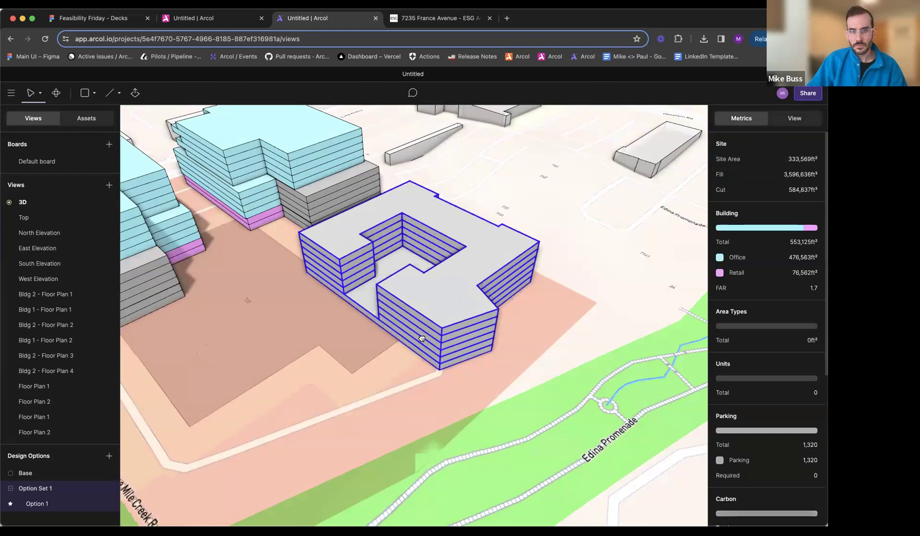
- Check the aerial rendering and create a new Floor Plan 3 for the building's third floor
right_click_drag(420, 337, 420, 355)
left_click(440, 18)
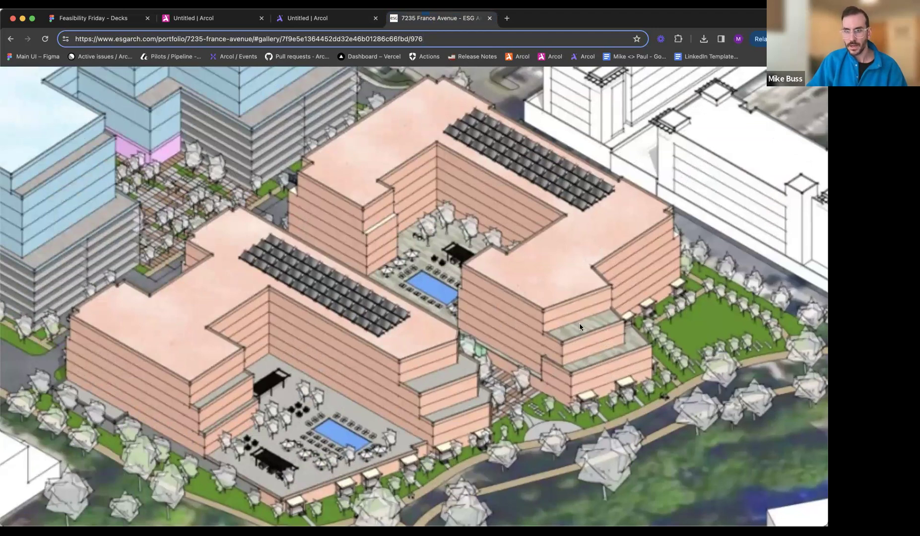
left_click(328, 22)
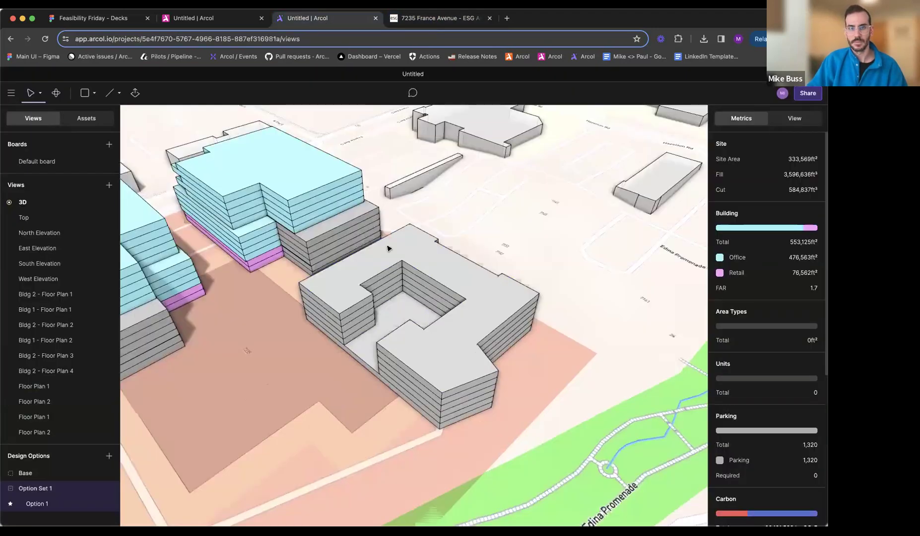
left_click(452, 407)
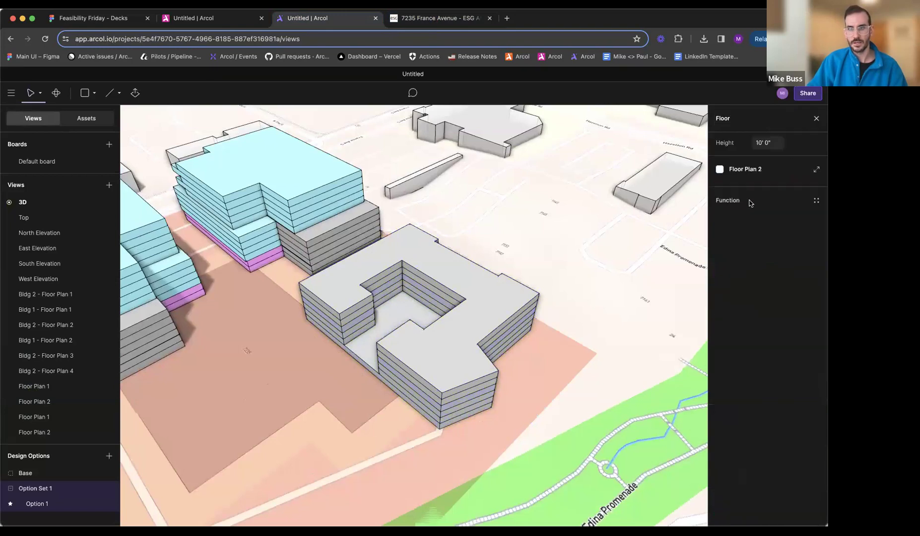
left_click(747, 171)
left_click(678, 167)
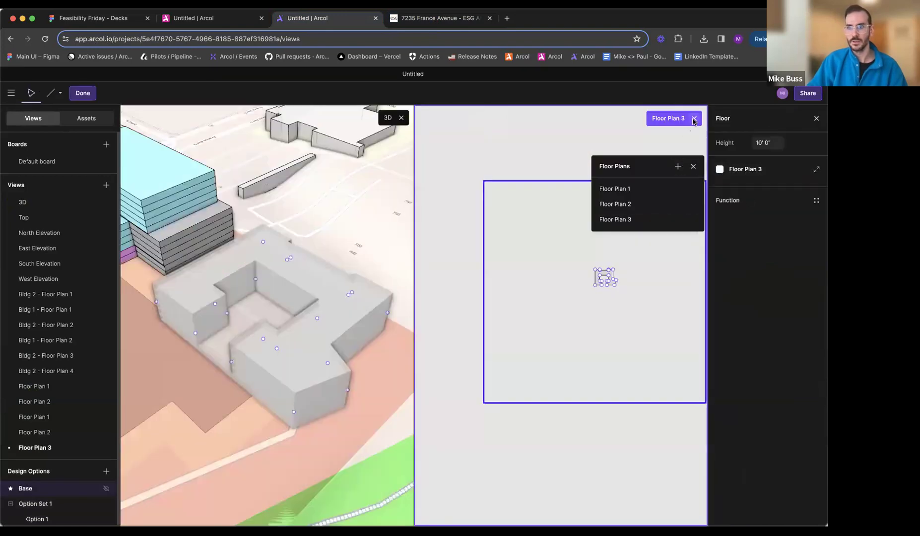
left_click(694, 119)
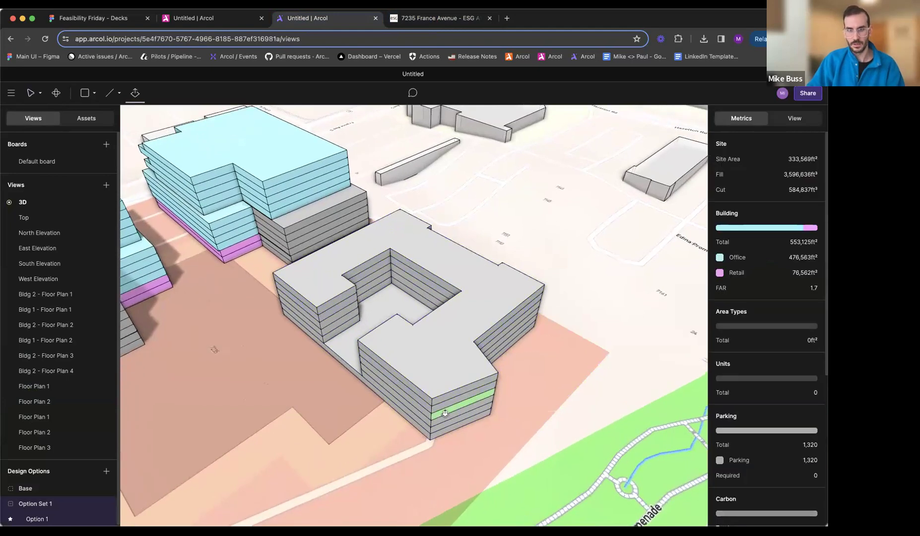
- Extrude the third floor's east face inward as a setback and assign Floor Plan 3 to the floor above it
left_click_drag(445, 413, 438, 408)
key("Escape")
left_click(439, 408)
left_click(749, 171)
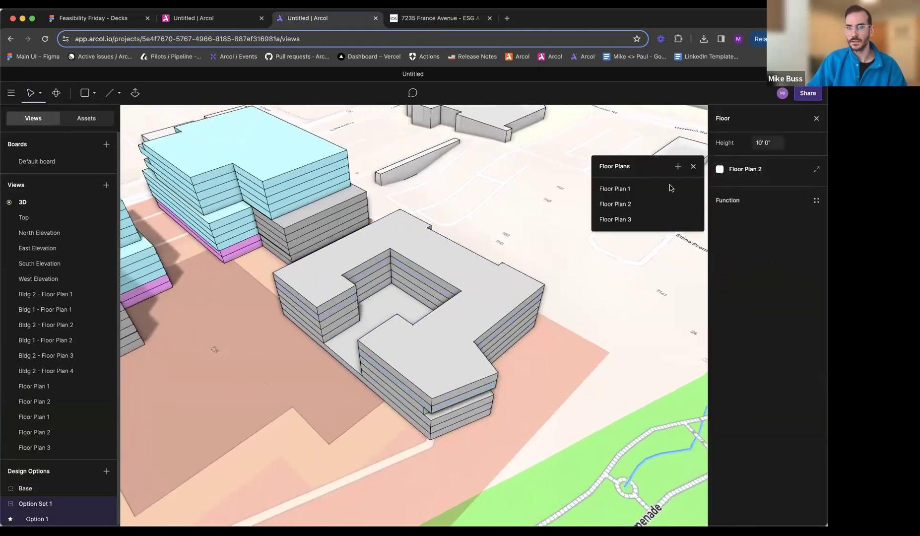
left_click(632, 219)
key("Escape")
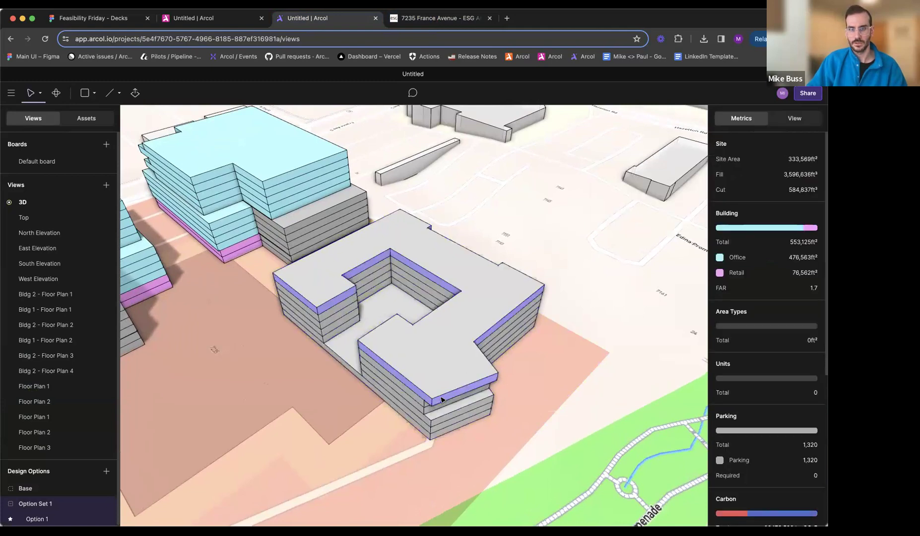
- Give the top floor a new Floor Plan 4 with a deeper east setback and extrude the roof up by one floor
left_click(441, 400)
left_click(759, 171)
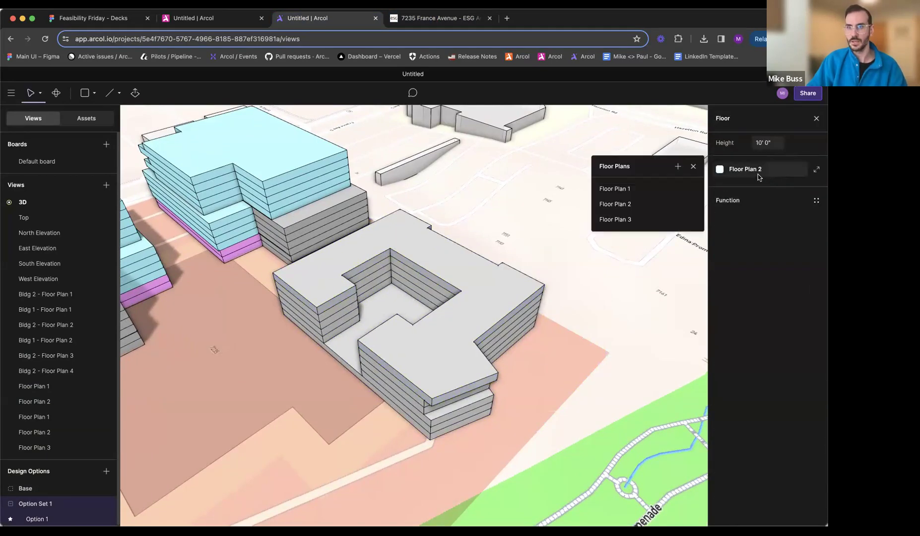
left_click(678, 166)
left_click(694, 118)
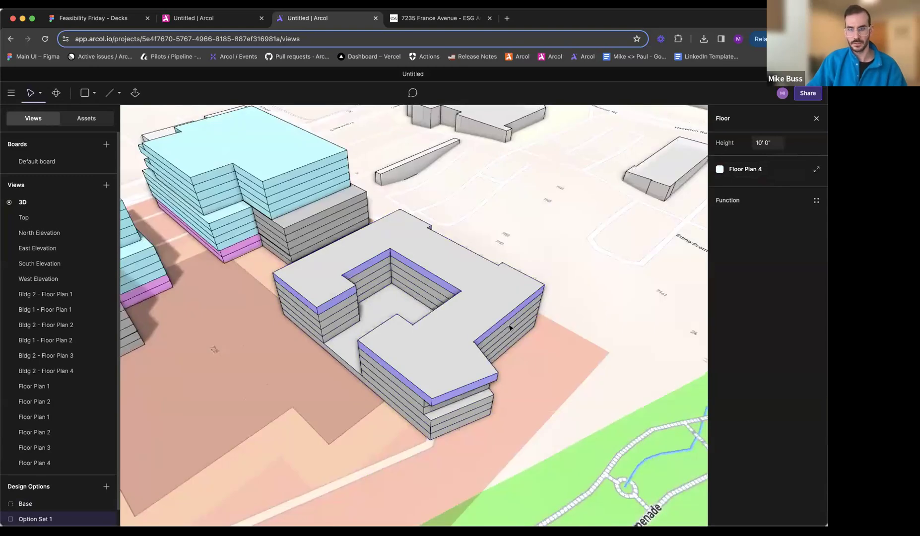
key("Escape")
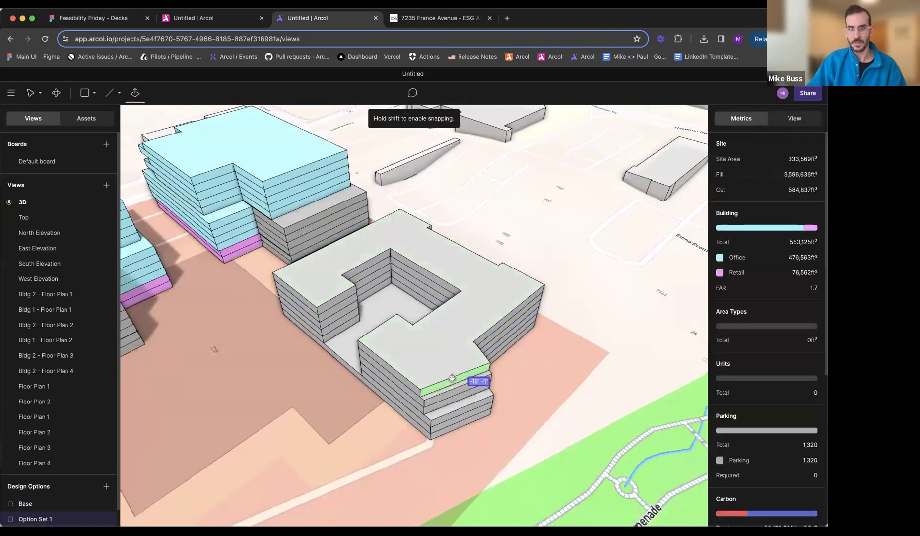
left_click_drag(438, 364, 437, 351)
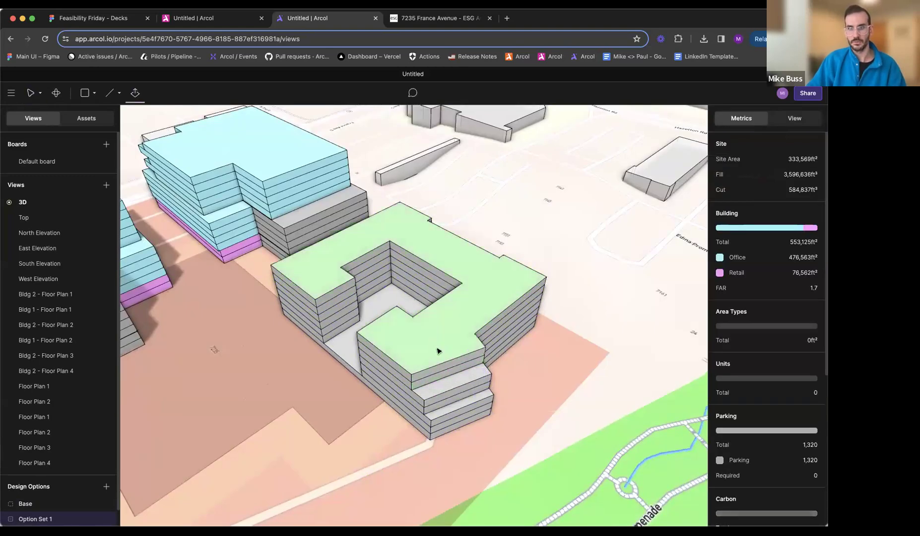
- Check the rendering and move the southeast wing's north edge inward on Floor Plan 3, making the east edge about 54' 4 1/4" long
left_click(439, 23)
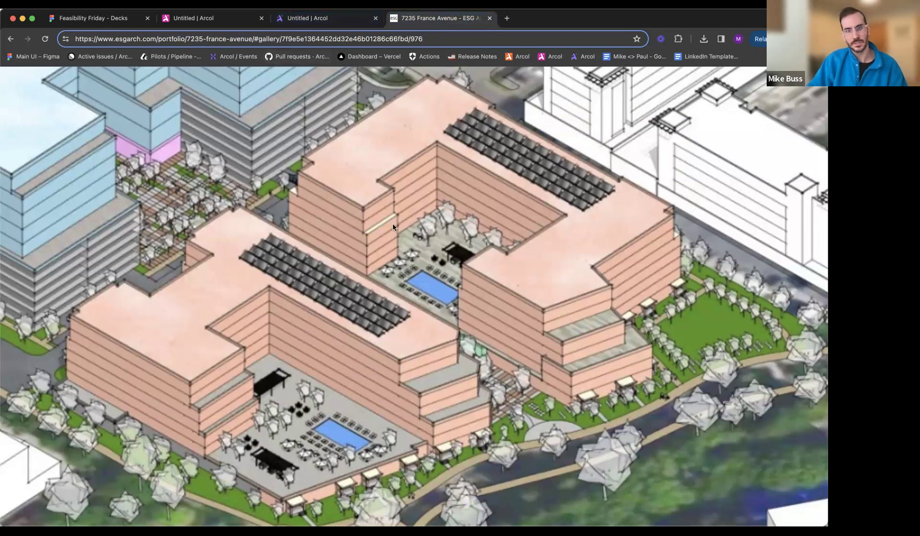
left_click(293, 20)
right_click_drag(504, 430, 396, 392)
double_click(389, 386)
scroll(388, 387, "up", 2)
left_click_drag(403, 378, 391, 381)
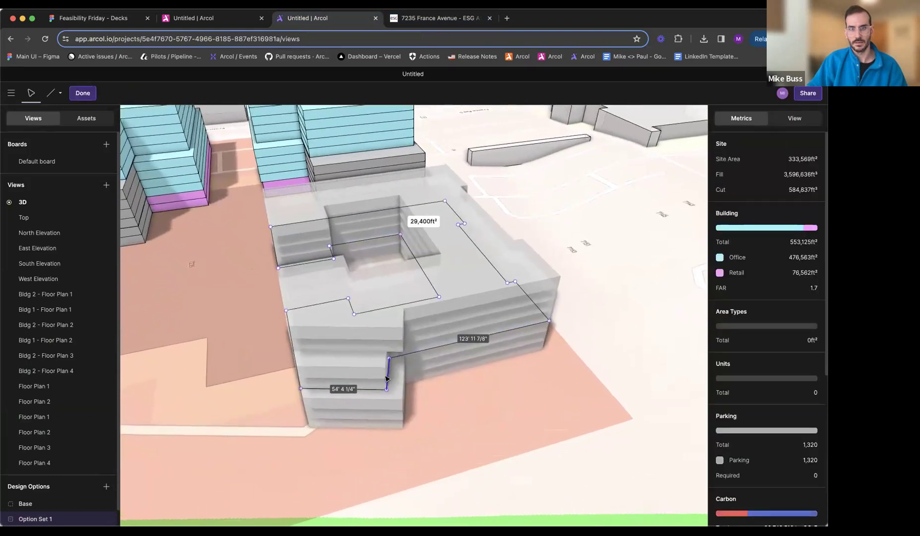
key("Escape")
- Extrude the north face of the southeast wing inward on the top floors
right_click_drag(461, 368, 405, 369)
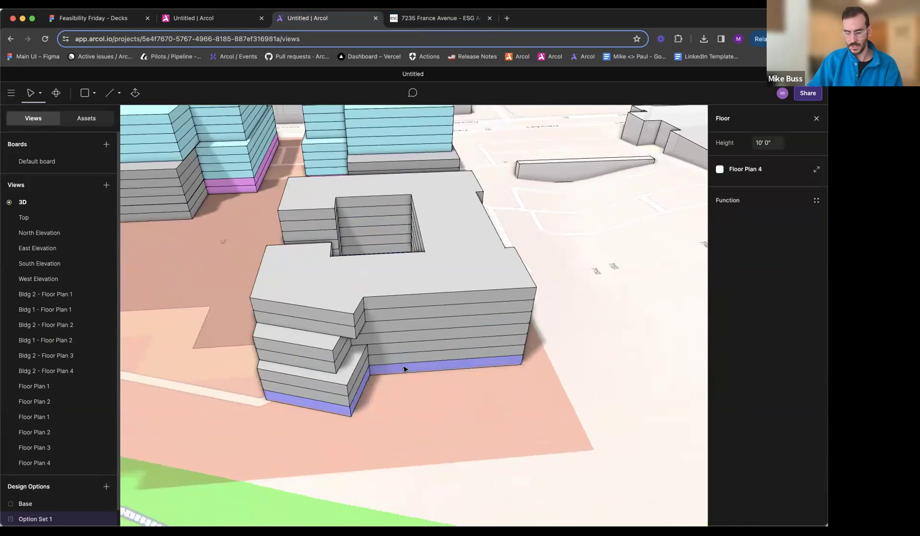
key("e")
left_click_drag(357, 332, 330, 353)
key("Escape")
right_click_drag(365, 367, 516, 156)
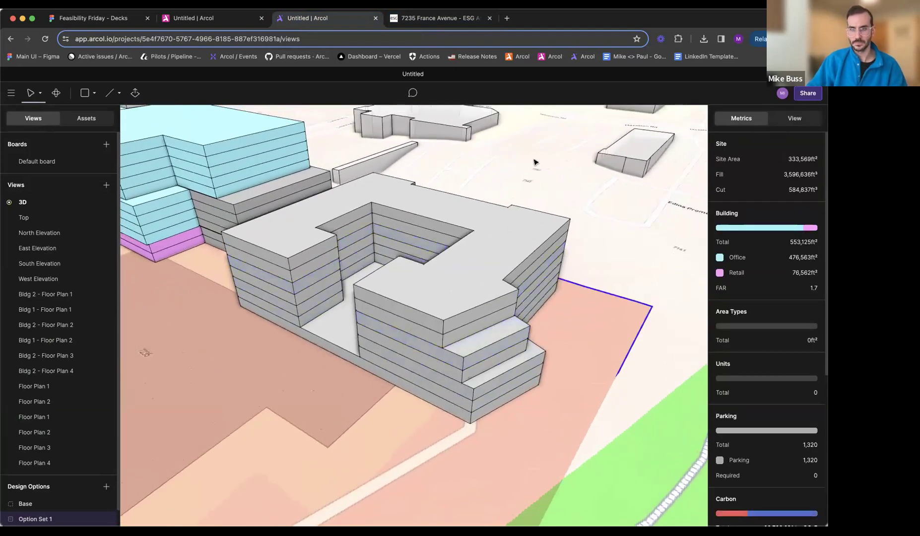
- Check the rendering and cut a small rectangular notch out of the northeast corner of the residential building's Floor Plan 4
key("ctrl+Tab")
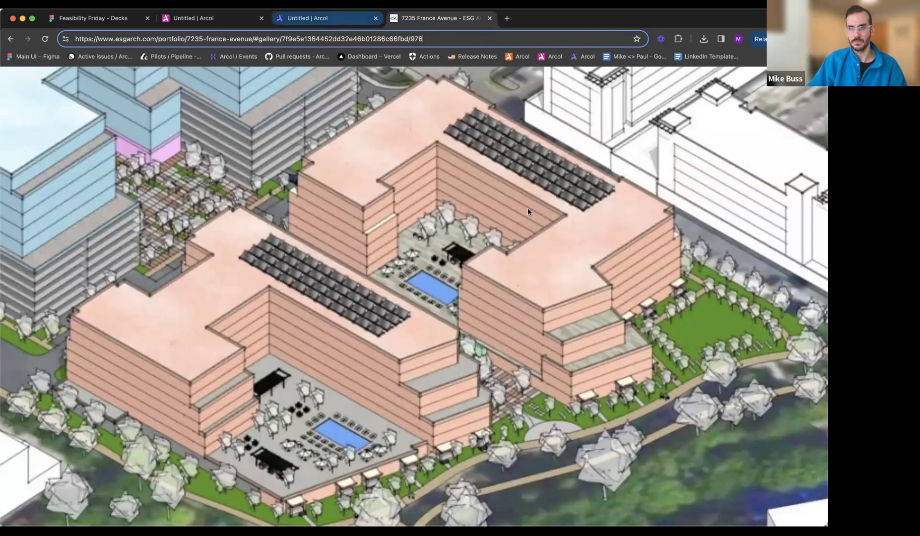
left_click(372, 26)
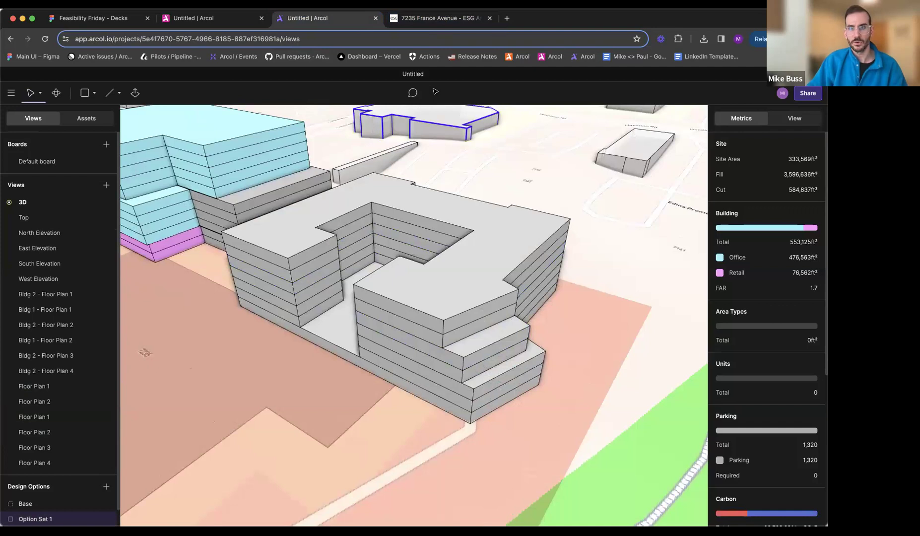
left_click(431, 19)
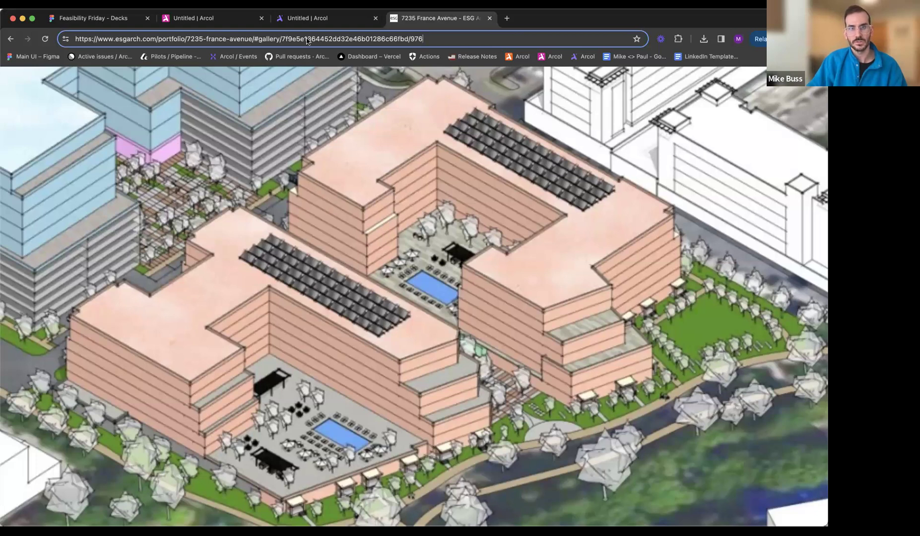
left_click(308, 18)
scroll(376, 206, "down", 5)
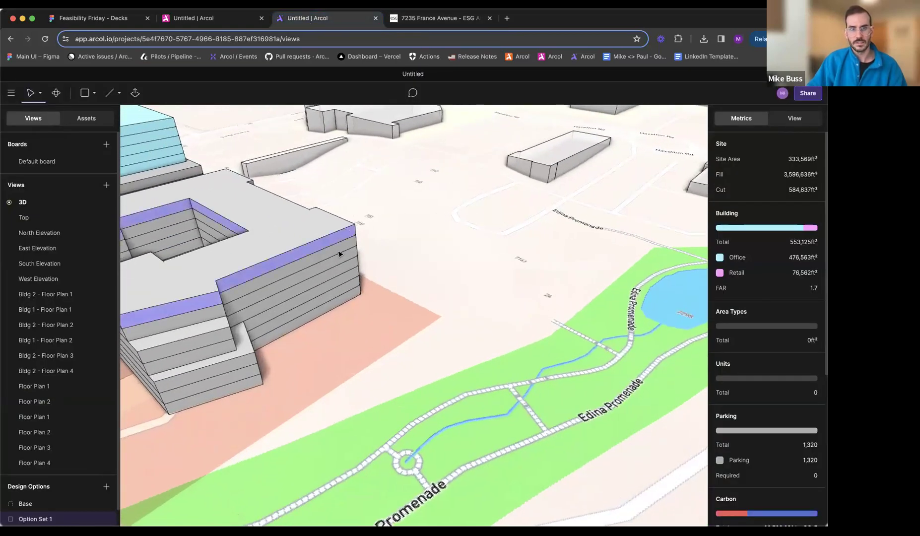
double_click(340, 239)
middle_click_drag(328, 219, 377, 240)
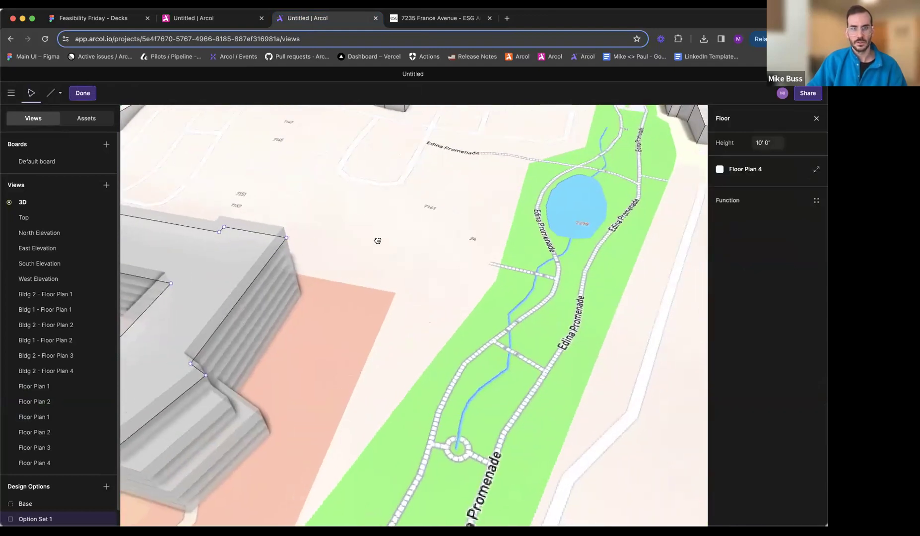
scroll(378, 241, "up", 5)
key("l")
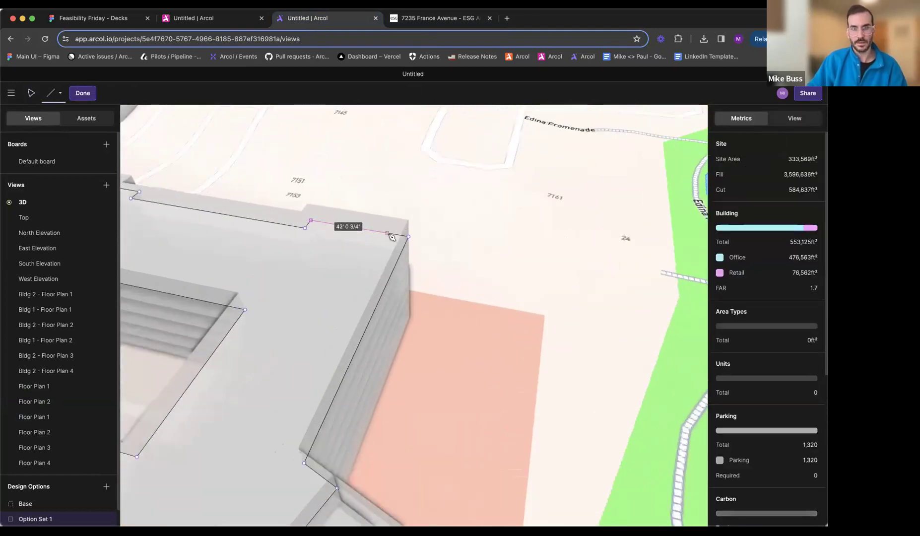
left_click(392, 238)
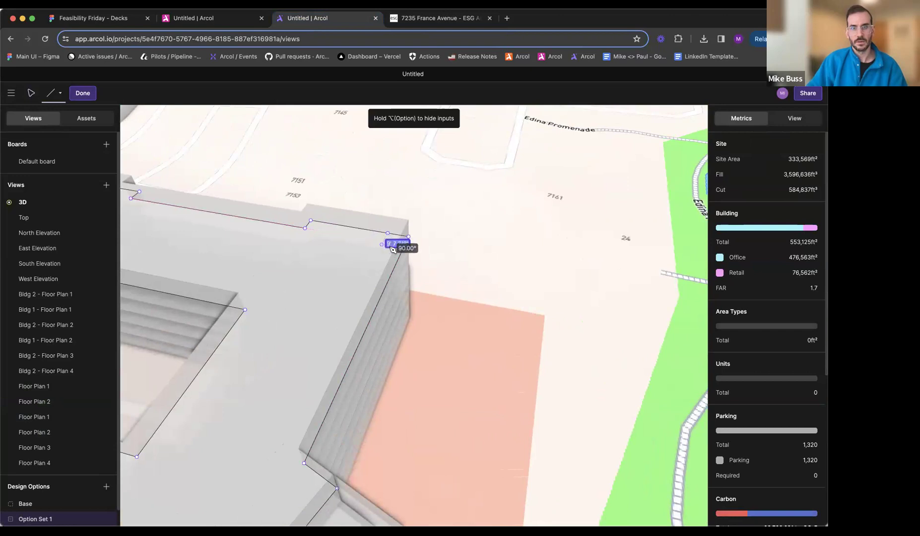
left_click(404, 249)
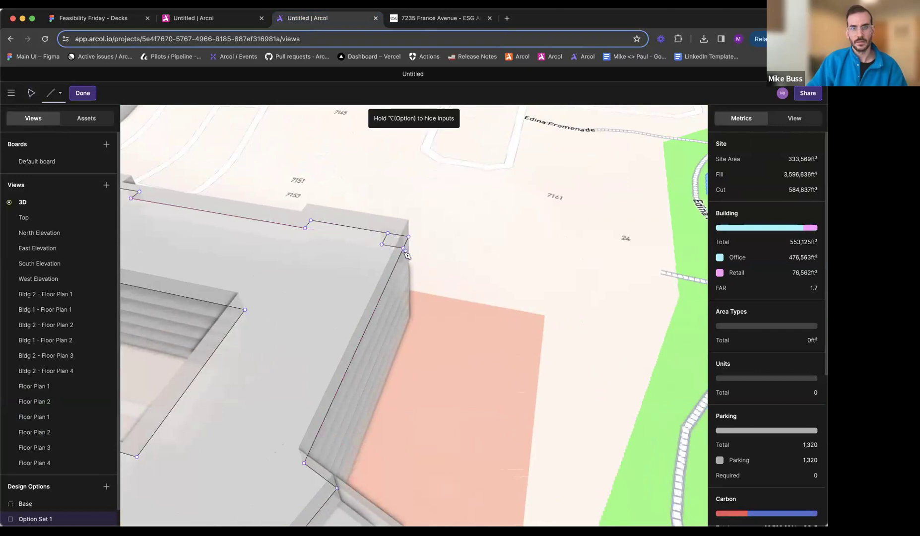
key("Escape")
key("Delete")
- Cut a rectangular notch about 9' 2 5/8" by 7' 2 3/8" out of the northwest corner of Floor Plan 4
scroll(426, 261, "down", 3)
middle_click_drag(389, 261, 538, 278)
middle_click_drag(303, 251, 376, 238)
scroll(360, 228, "up", 4)
key("l")
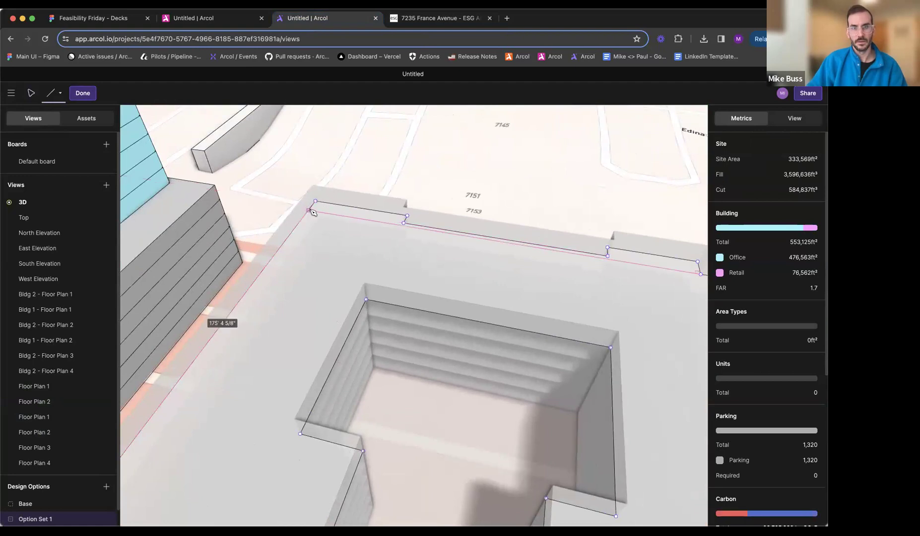
left_click(312, 209)
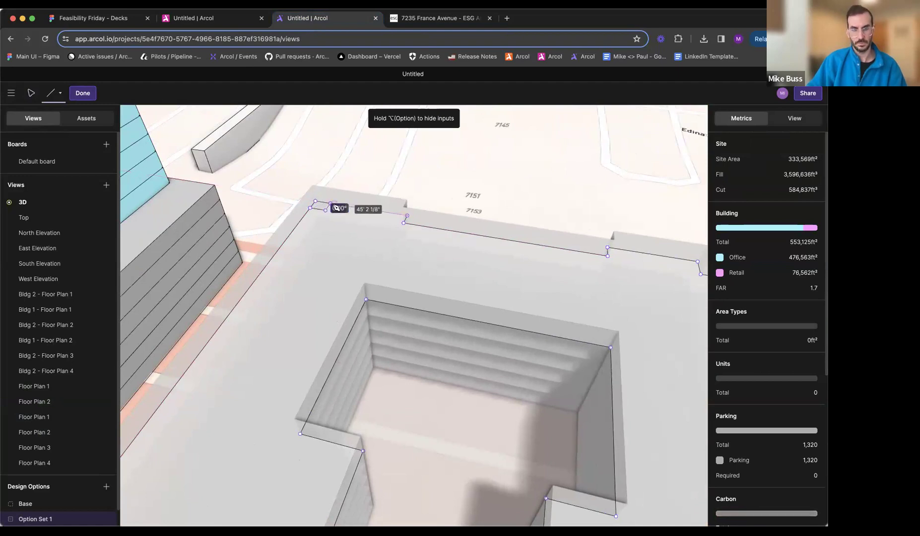
scroll(326, 176, "up", 5)
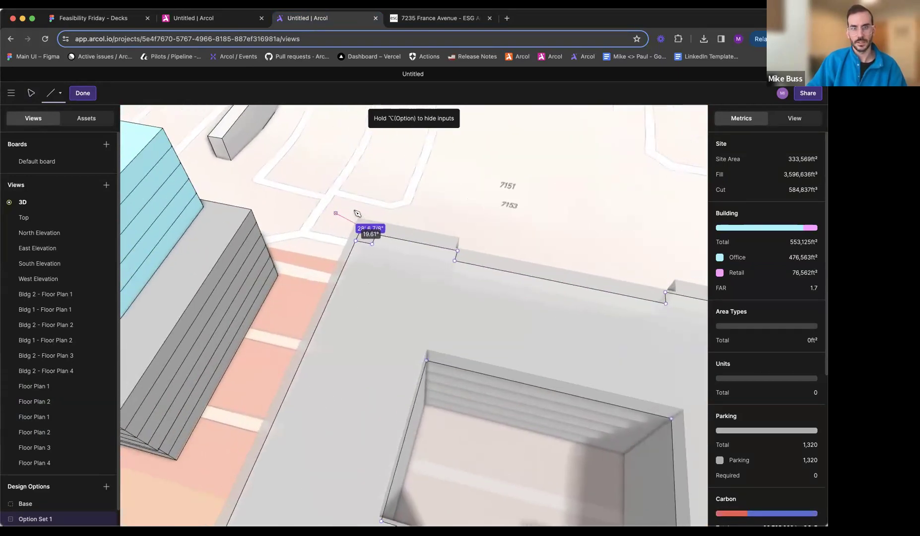
key("Escape")
scroll(372, 255, "down", 3)
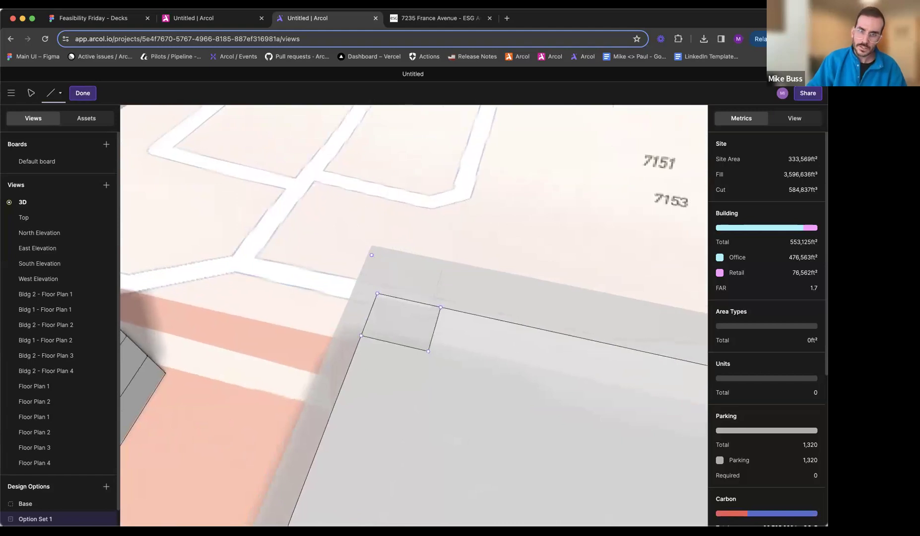
left_click(376, 289)
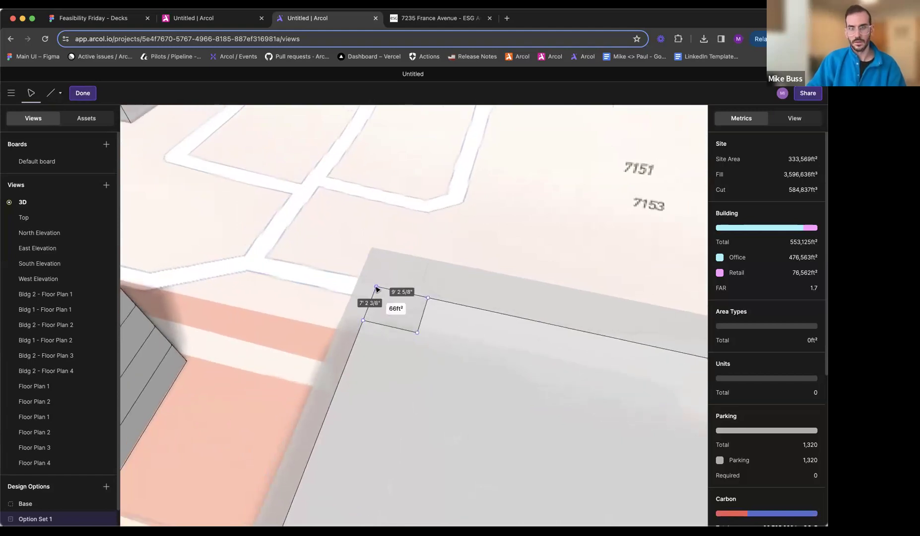
key("Delete")
- Assign the Residential function to the Floor Plan 4 area of the courtyard building
scroll(392, 299, "down", 5)
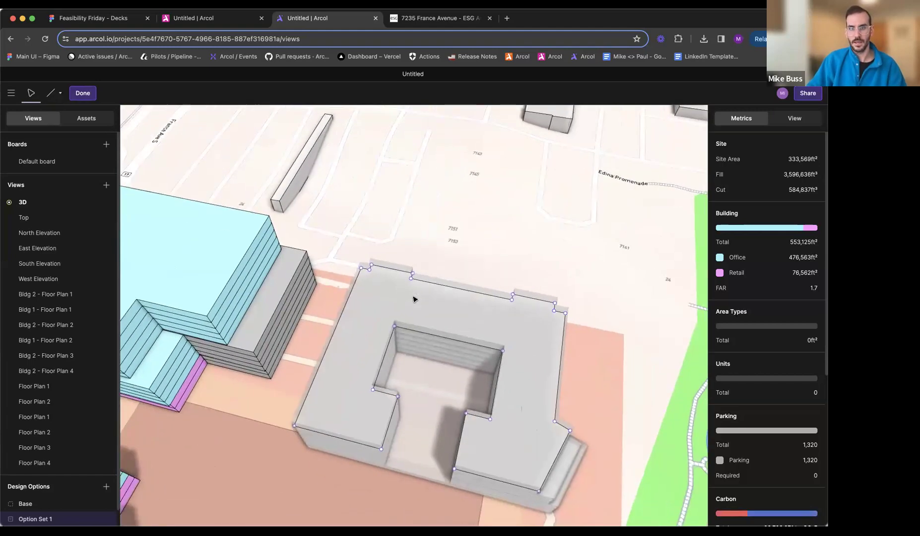
left_click(390, 296)
left_click(728, 187)
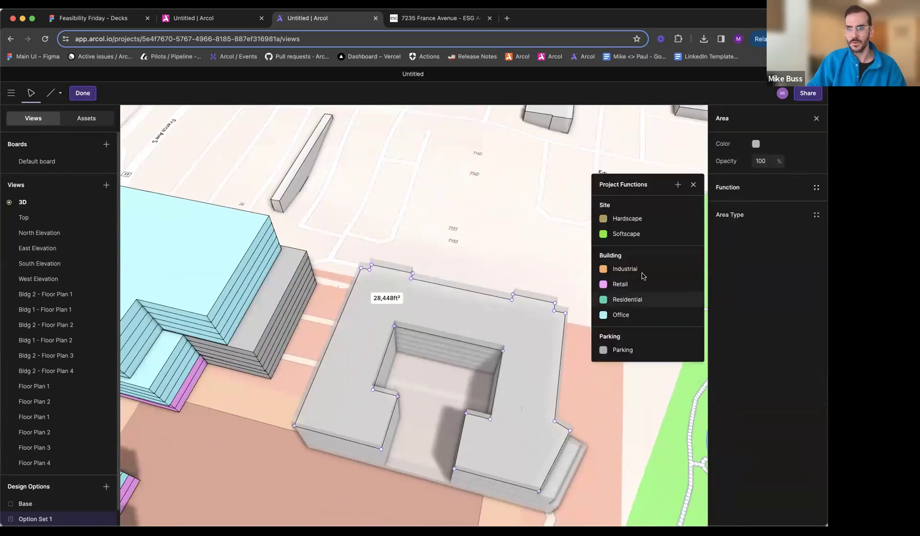
left_click(640, 299)
key("Escape")
- Assign the Residential function to the courtyard building's lower floors on Floor Plan 3, Floor Plan 2 and Floor Plan 1
middle_click_drag(500, 343, 444, 233)
left_click(447, 369)
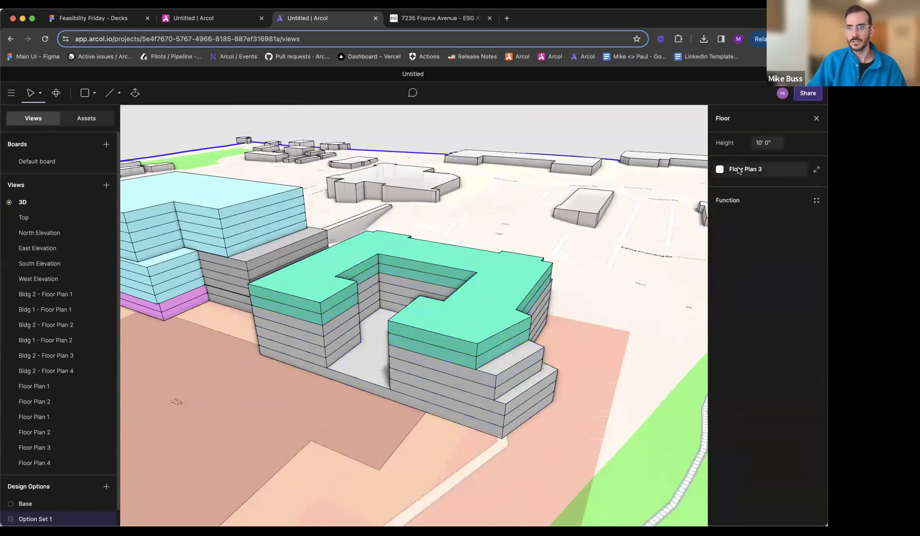
left_click(738, 201)
left_click(640, 313)
left_click(494, 425)
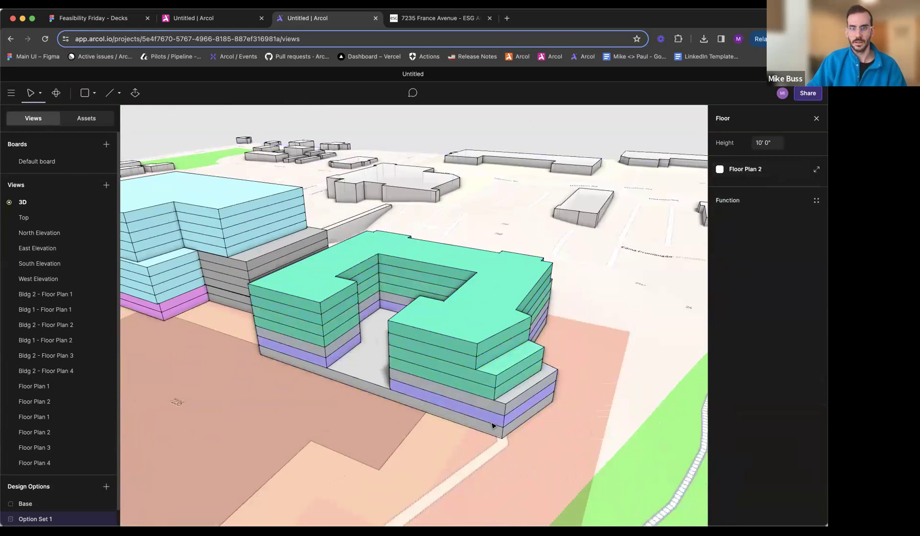
left_click(729, 202)
left_click(627, 313)
left_click(496, 428)
left_click(750, 204)
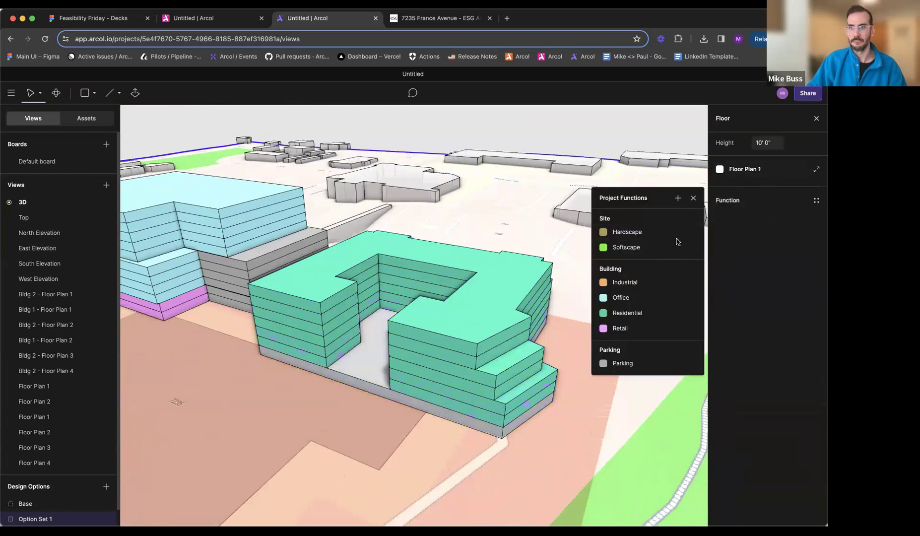
left_click(624, 313)
key("Escape")
- Check the building colours in the rendering and recolour the Residential function light orange, RGB 255, 207, 153
middle_click_drag(438, 328, 430, 331)
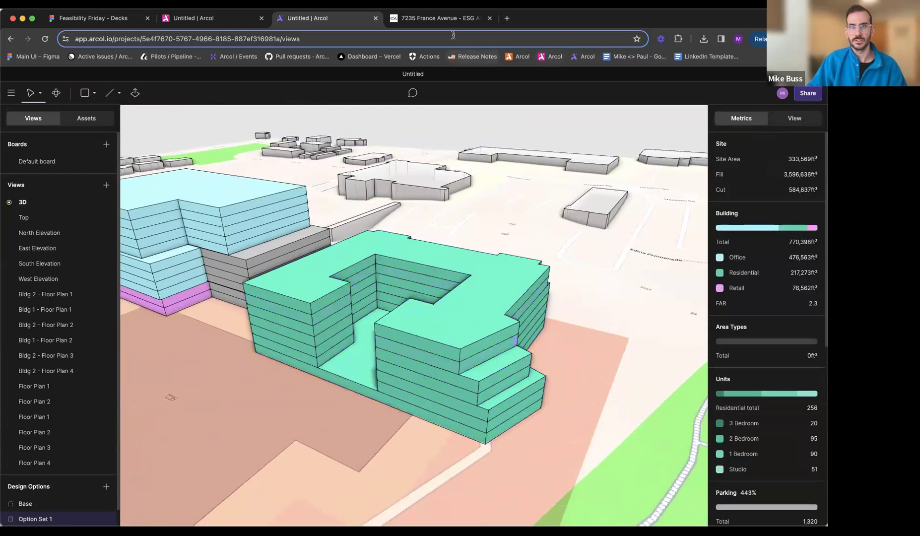
left_click(437, 18)
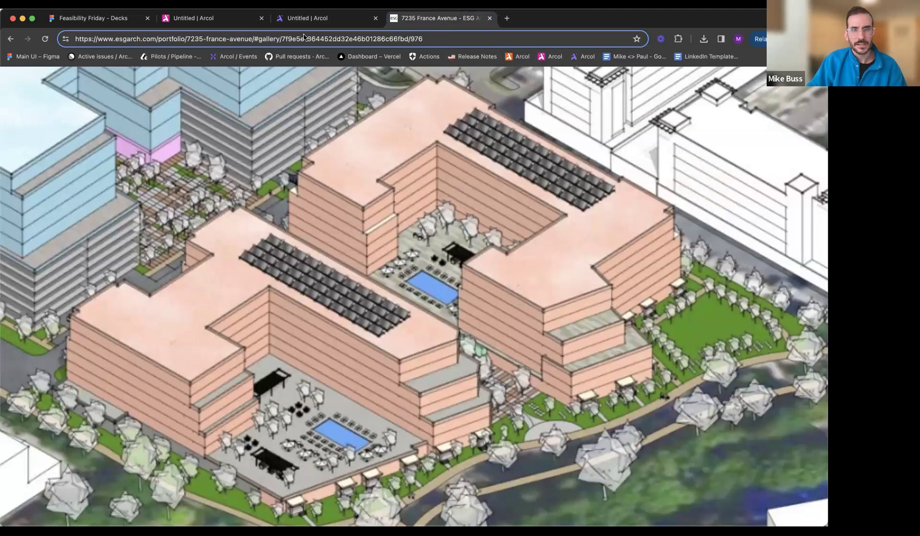
left_click(308, 17)
left_click(720, 273)
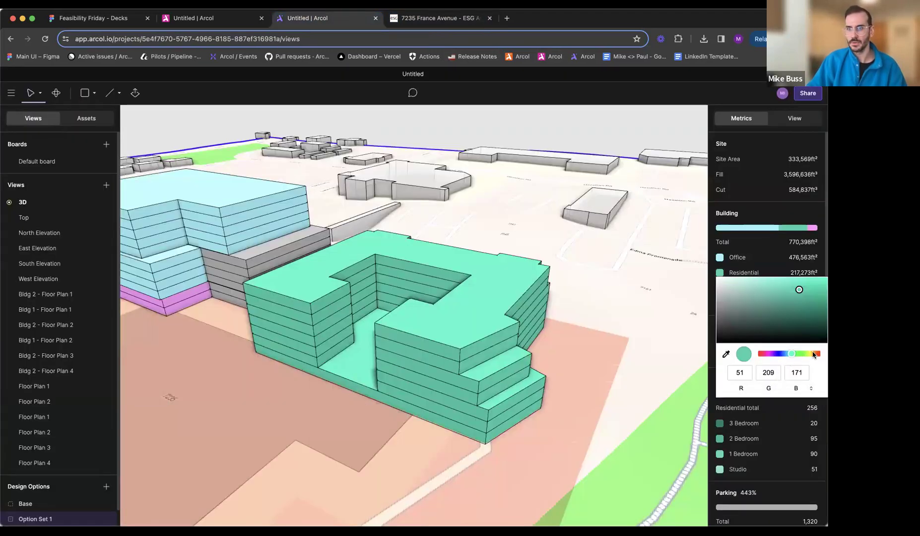
left_click(766, 354)
left_click_drag(777, 287, 733, 265)
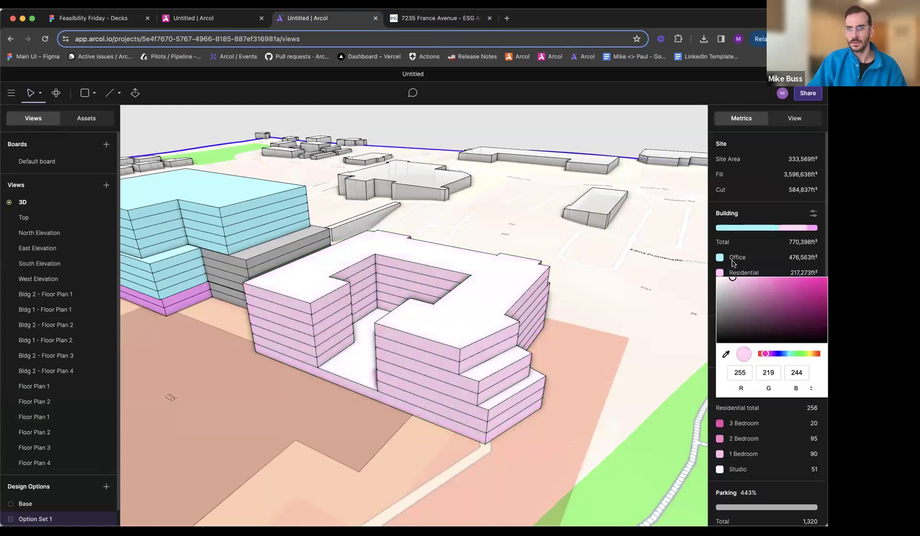
left_click(815, 355)
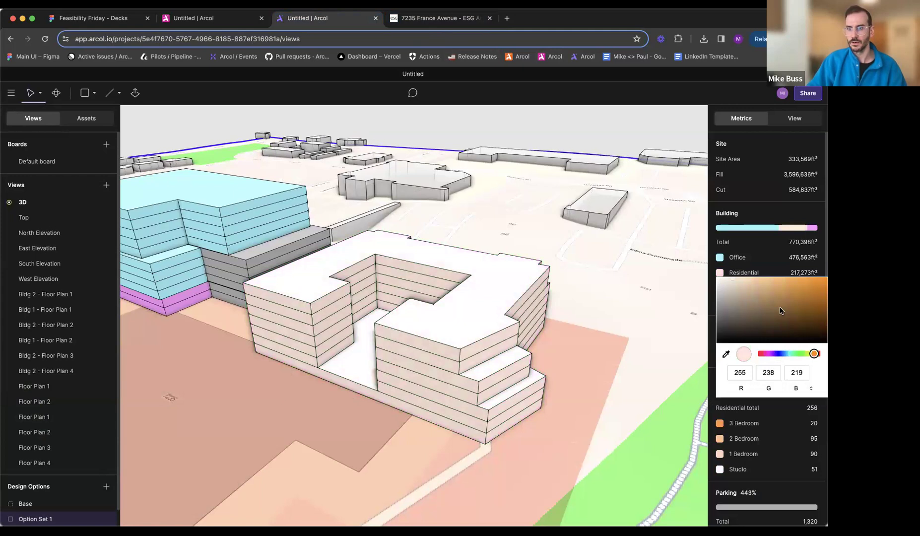
mouse_move(760, 282)
left_mouse_down()
mouse_move(730, 292)
mouse_move(736, 277)
mouse_move(758, 279)
left_mouse_up()
- Compare the Residential colour with the rendering and shift it to a peach tone, RGB 255, 189, 153
left_click(437, 18)
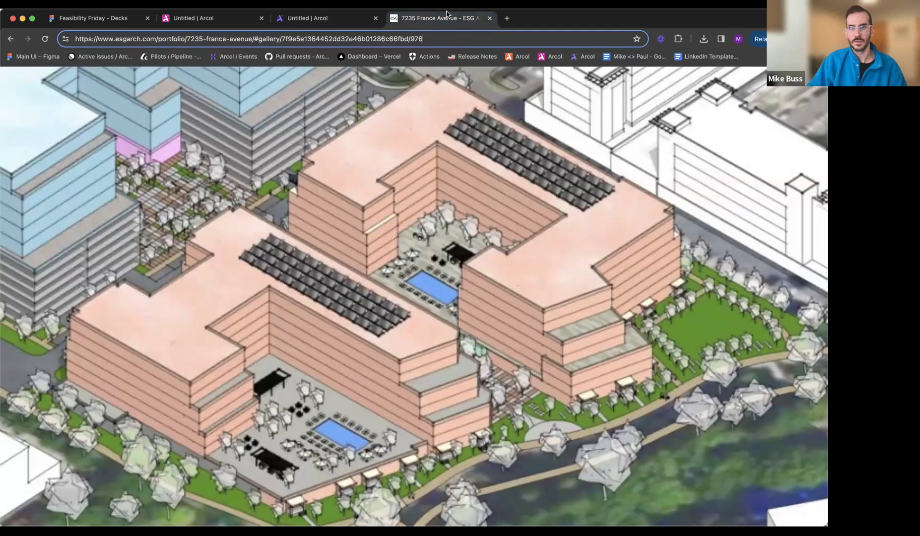
left_click(308, 18)
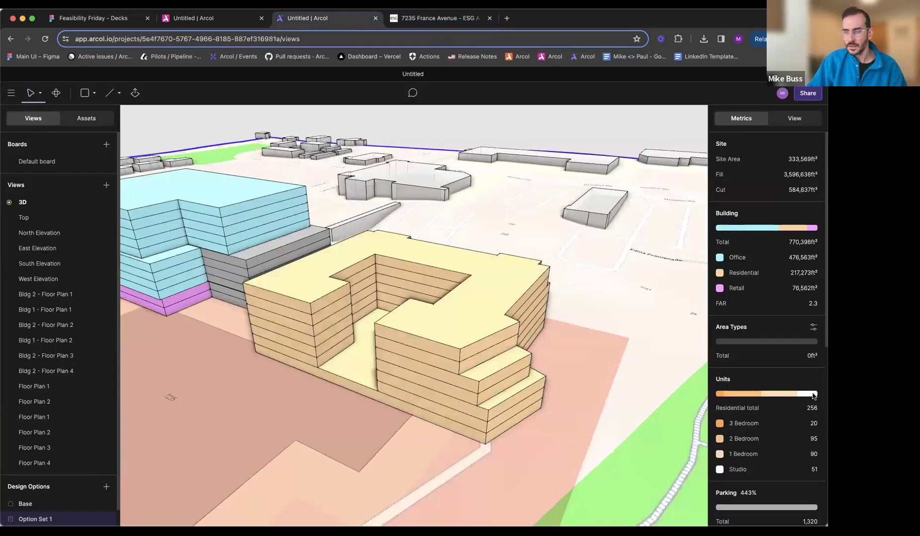
left_click(720, 273)
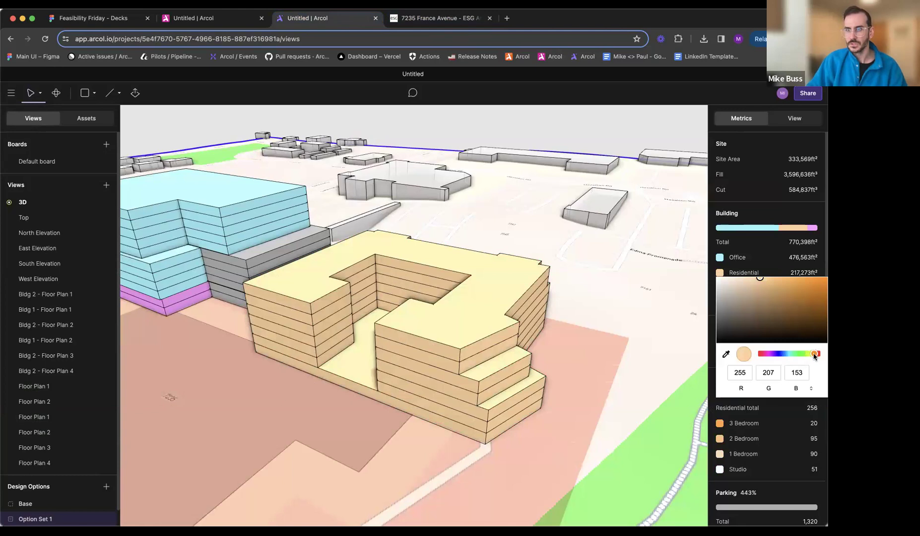
left_click_drag(815, 354, 817, 354)
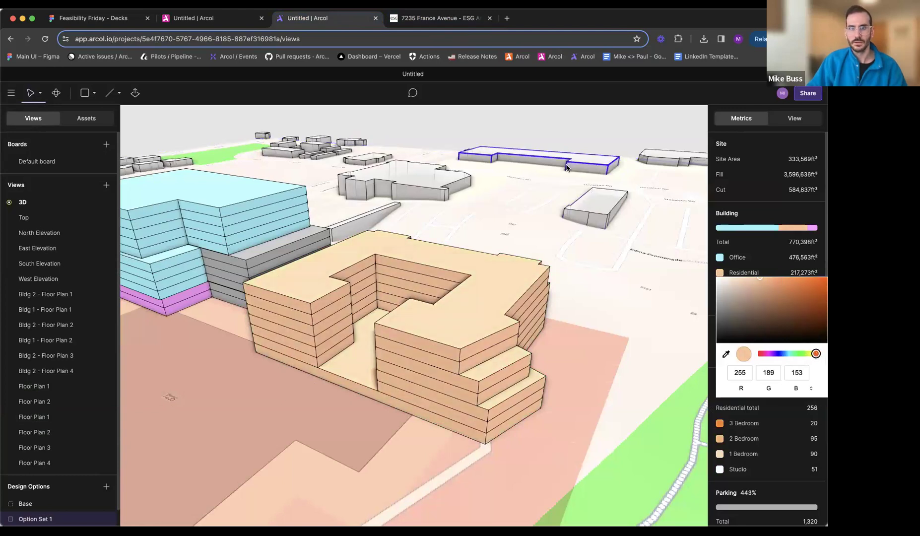
left_click(436, 18)
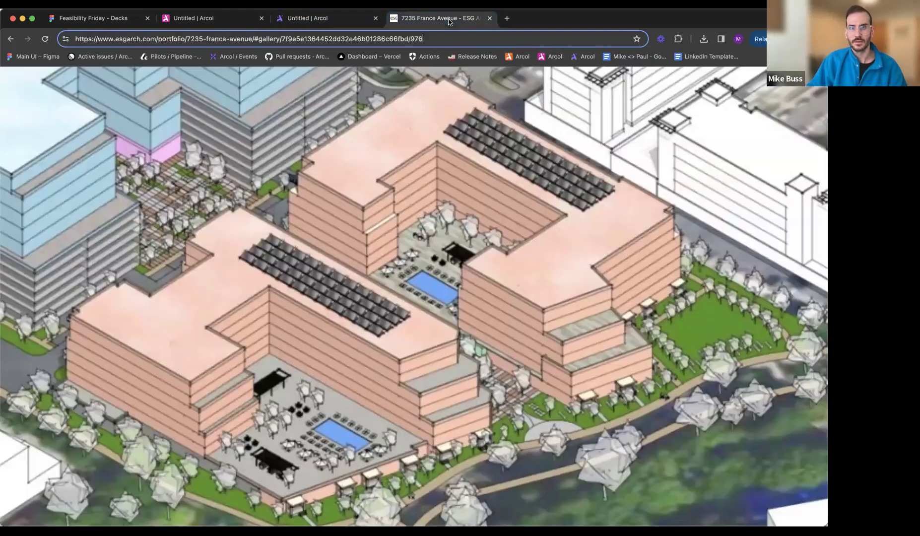
left_click(350, 23)
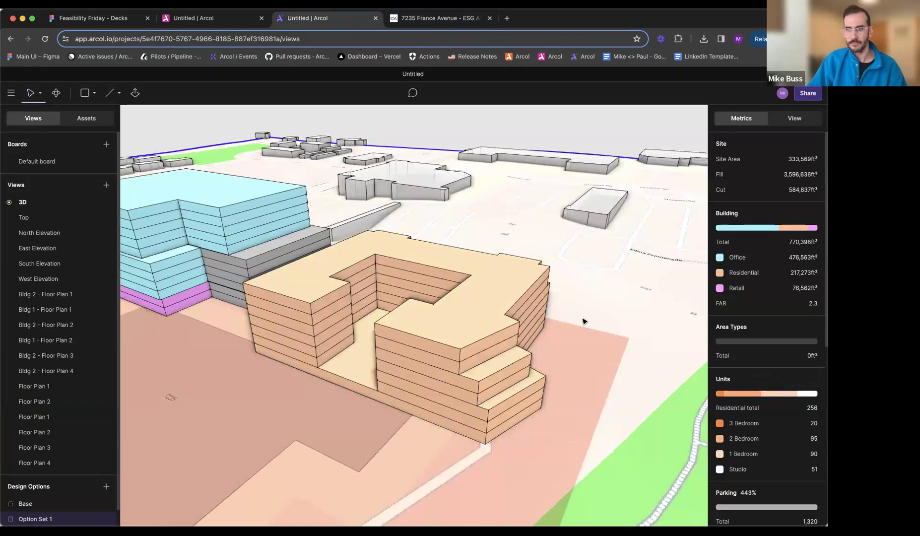
- Compare the residential building's overall massing and courtyard wings with the rendering
middle_click_drag(519, 385, 618, 345, "shift")
scroll(557, 340, "down", 3)
scroll(557, 340, "down", 2)
scroll(519, 325, "up", 3)
left_click(521, 323)
scroll(522, 322, "up", 1)
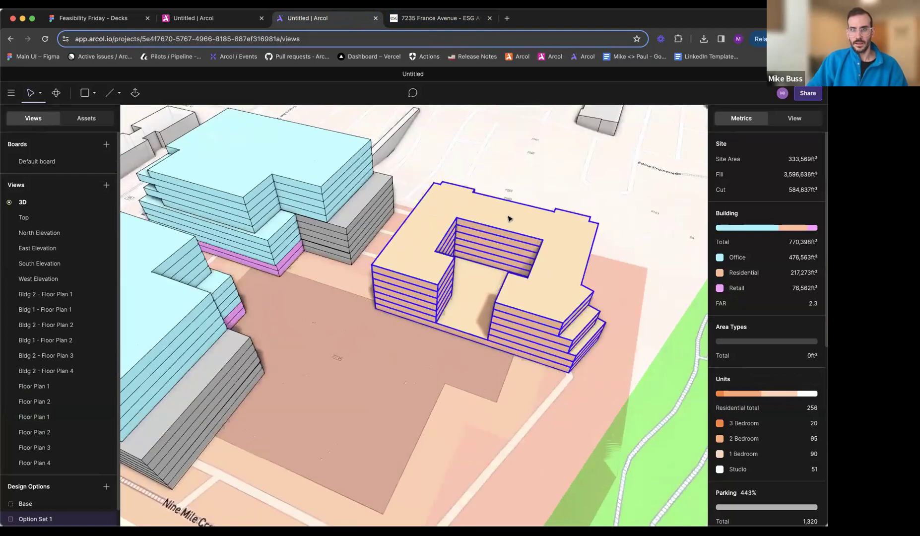
left_click(448, 19)
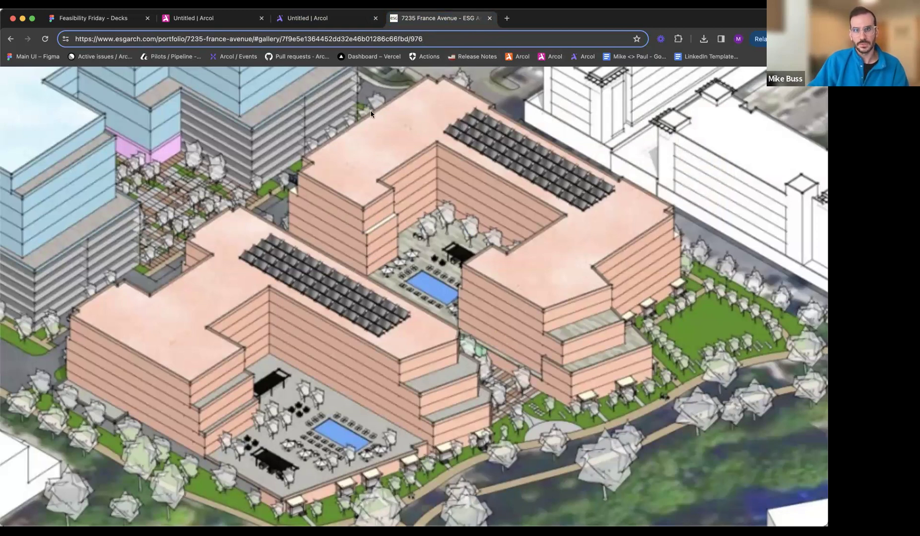
left_click(342, 19)
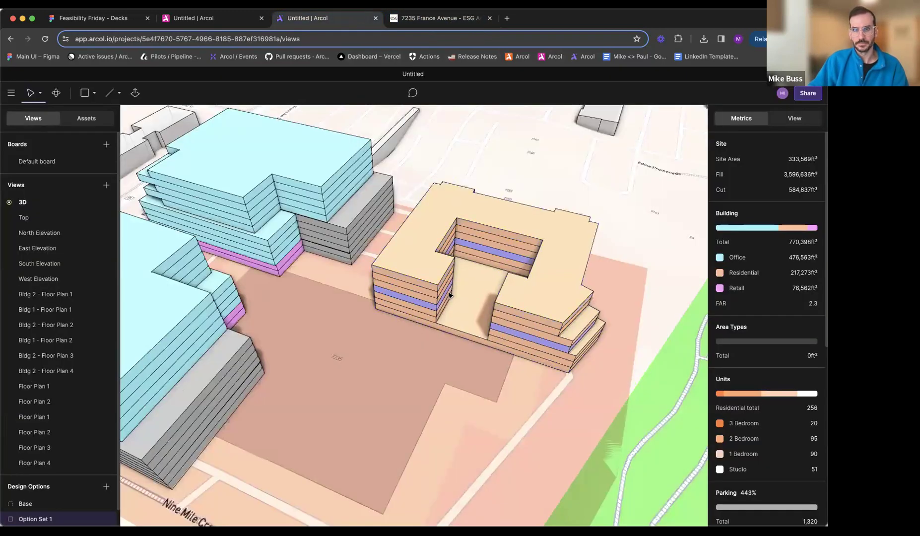
scroll(449, 295, "up", 5)
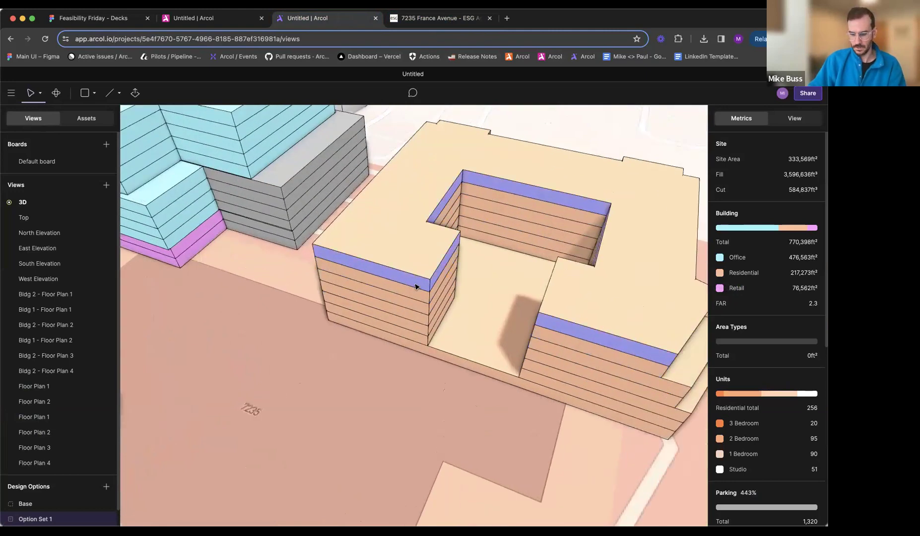
key("e")
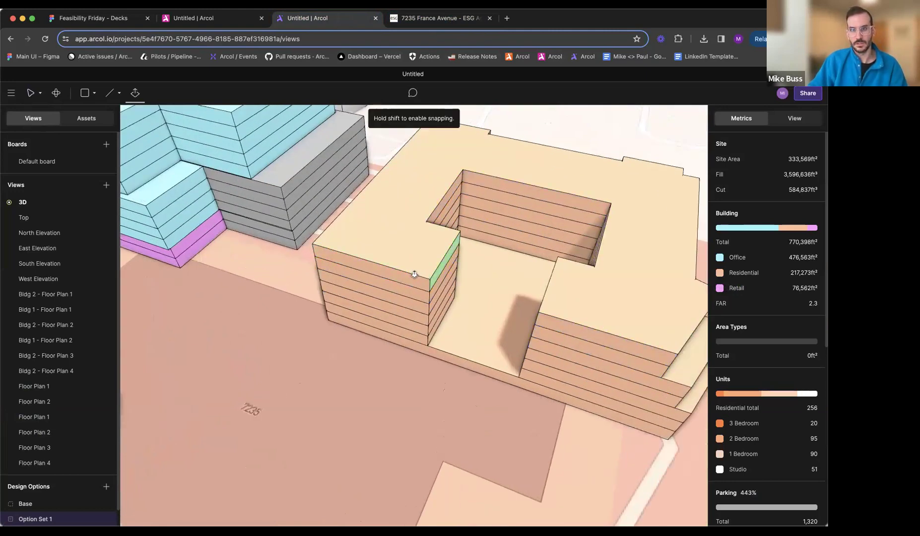
middle_click_drag(432, 281, 399, 278)
key("Escape")
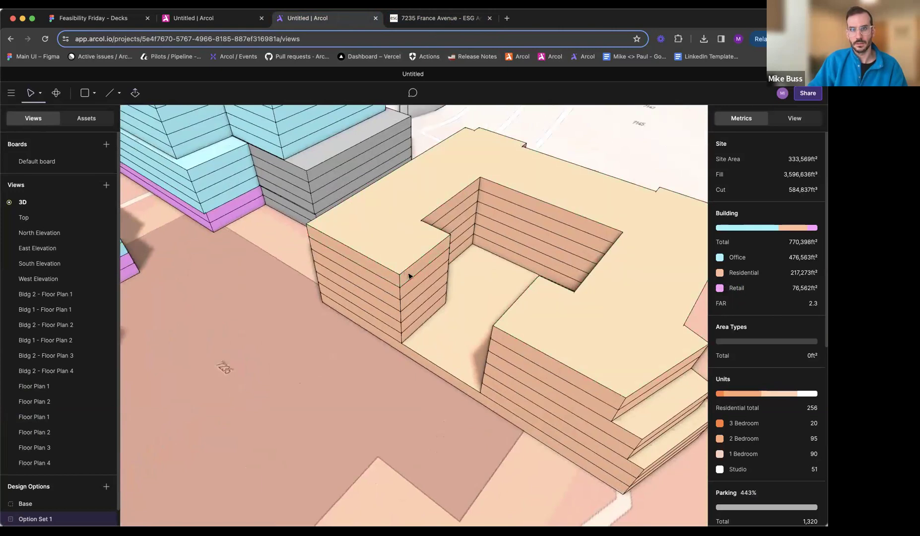
- Check the outer corner of the courtyard building's wing against the rendering, then return to the Arcol model
double_click(409, 276)
left_click_drag(413, 279, 407, 278)
left_click(410, 21)
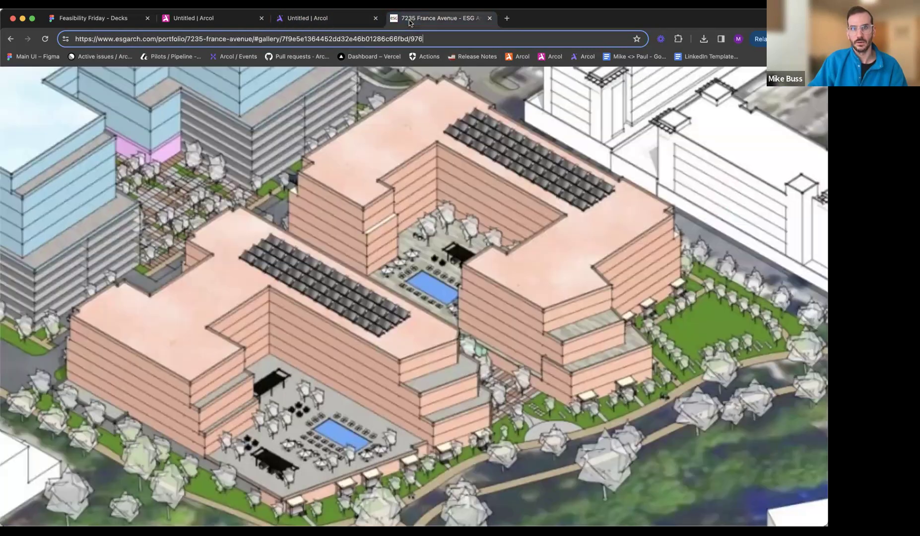
left_click(351, 24)
key("Escape")
- Cut a small rectangular notch out of the outer corner of the courtyard building's wing on Floor Plan 4
middle_click_drag(316, 305, 425, 276)
double_click(411, 277)
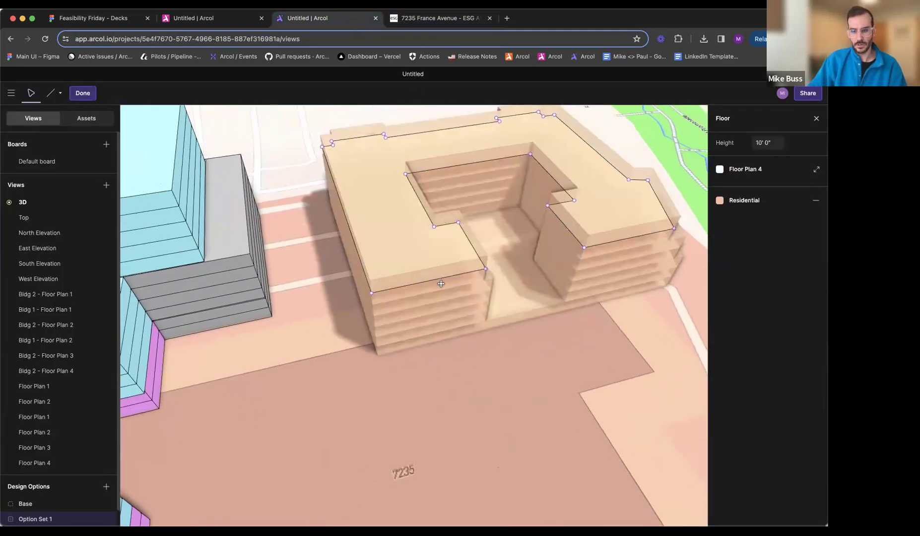
left_click(347, 289)
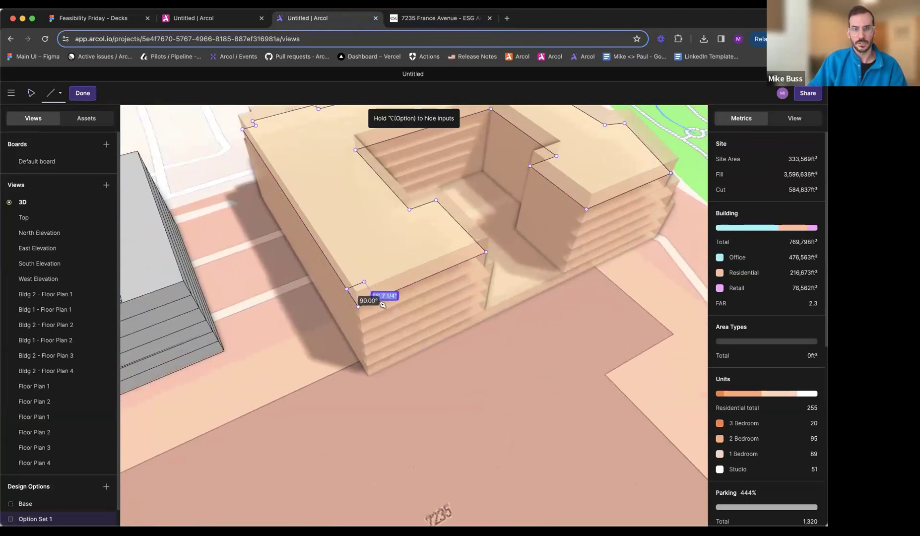
left_click(376, 301)
key("Escape")
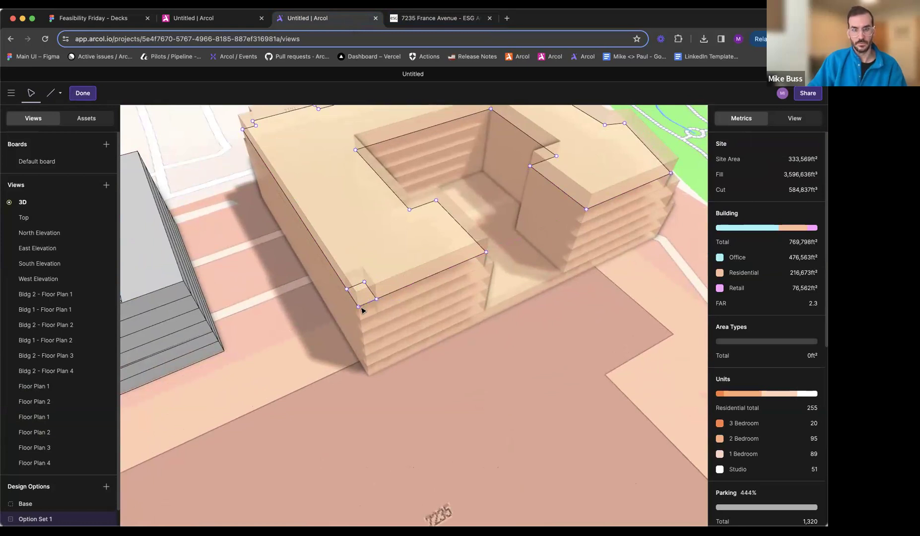
left_click(359, 307)
key("Delete")
key("Escape")
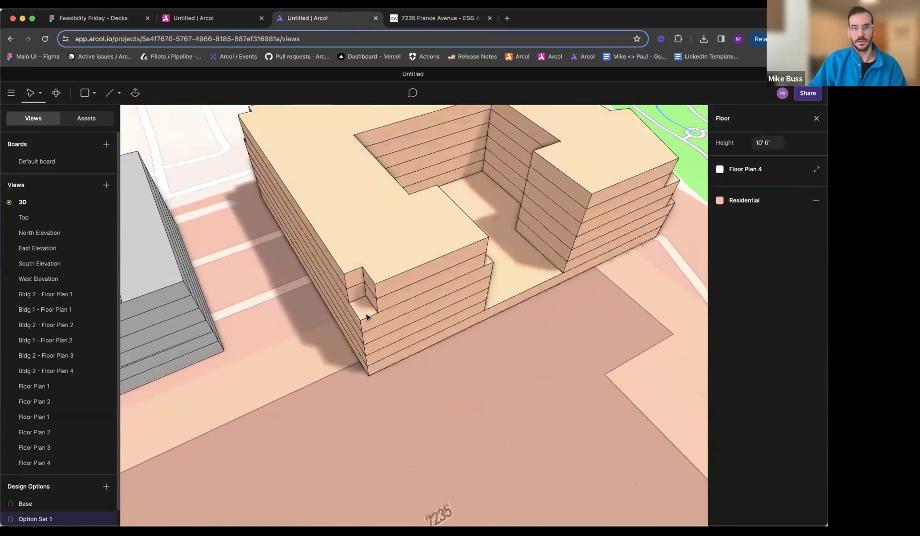
key("Escape")
- Compare the notched courtyard building with the residential buildings in the rendering
scroll(370, 317, "down", 3)
scroll(380, 319, "down", 3)
middle_click_drag(380, 318, 301, 308)
left_click(469, 20)
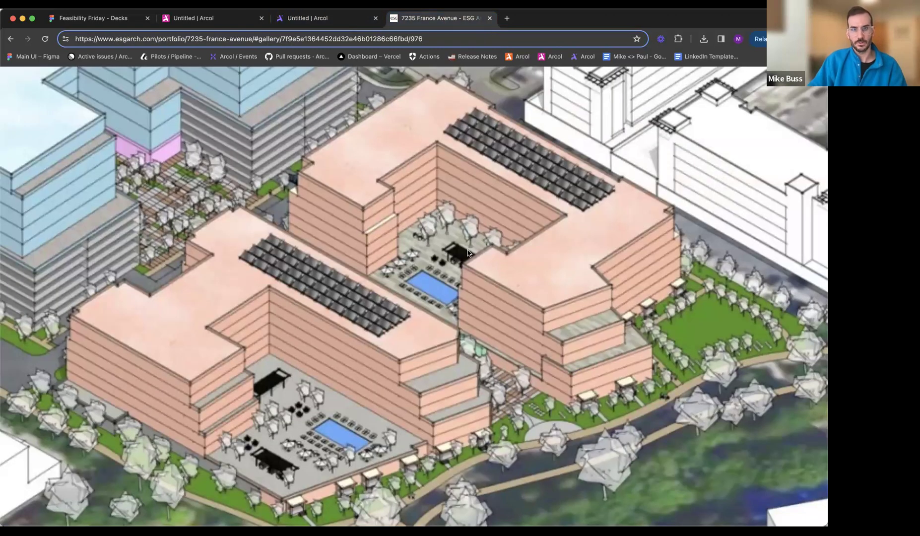
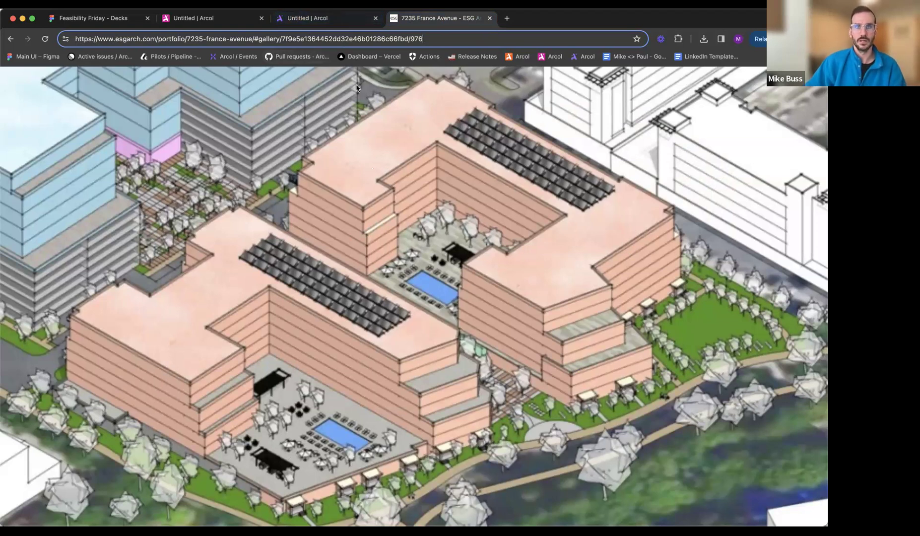
- Return to the Arcol model and examine the overall massing together with the unit and parking metrics
left_click(331, 19)
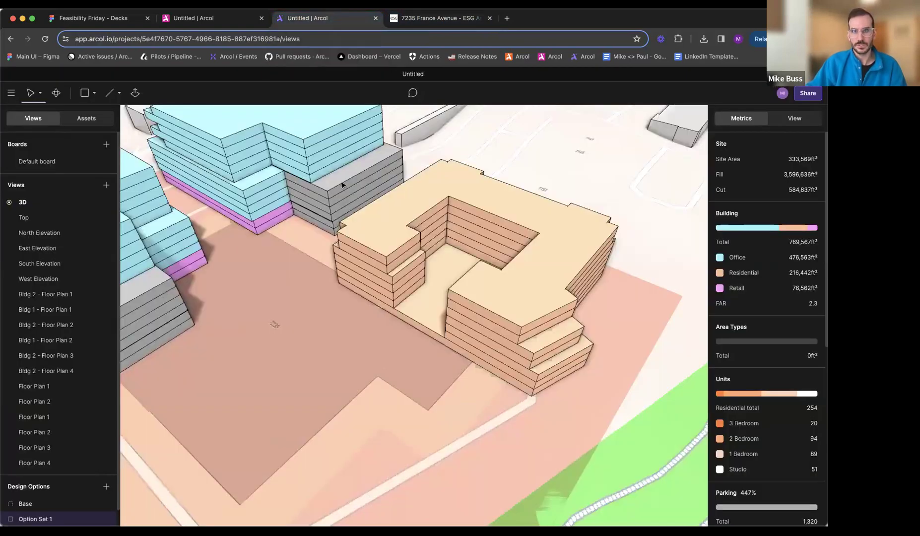
scroll(343, 185, "down", 6)
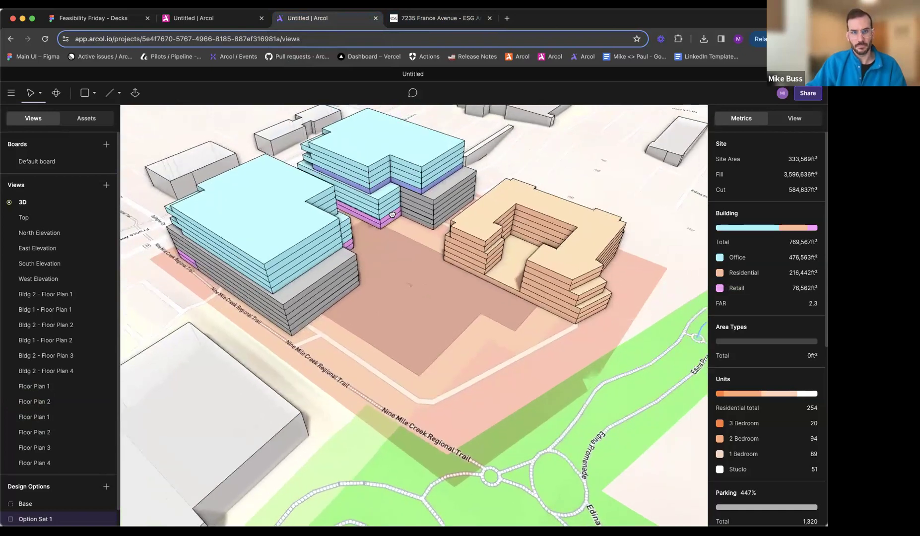
left_click(448, 236)
left_click(666, 330)
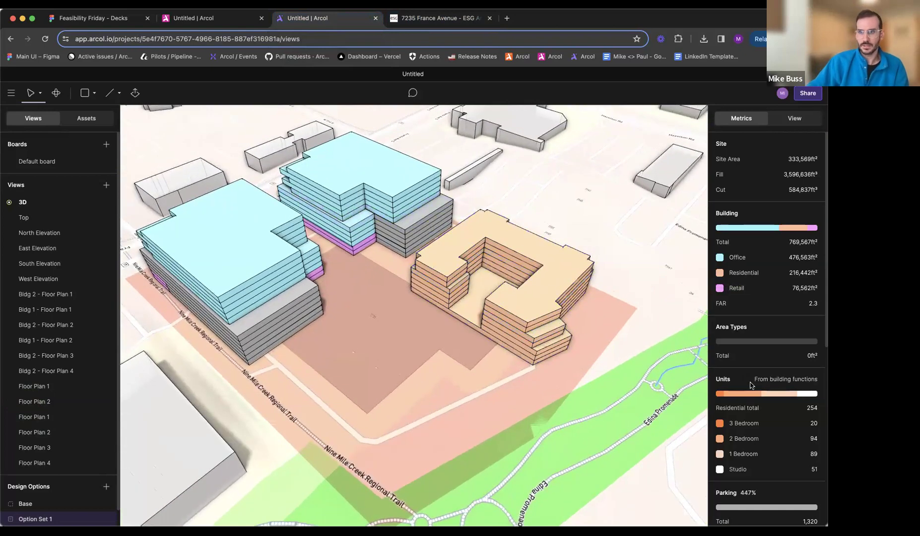
scroll(760, 366, "down", 2)
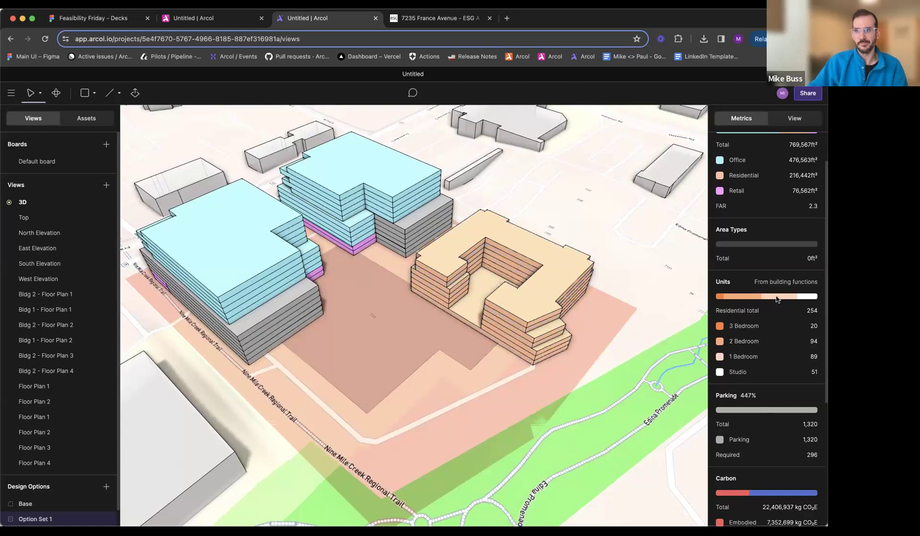
- Review the Residential building function's parameters, including its unit mix and the 3 Bedroom unit type's settings
scroll(777, 300, "up", 2)
left_click(814, 145)
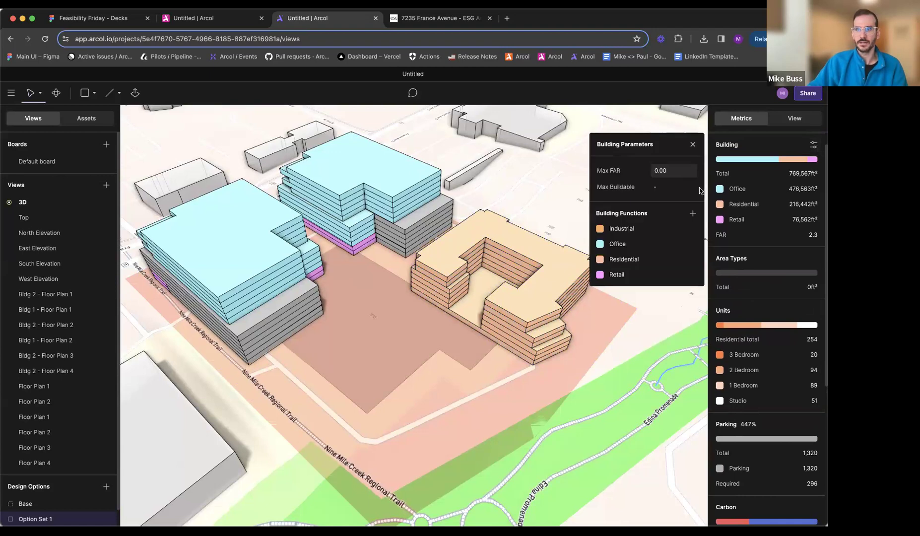
left_click(692, 260)
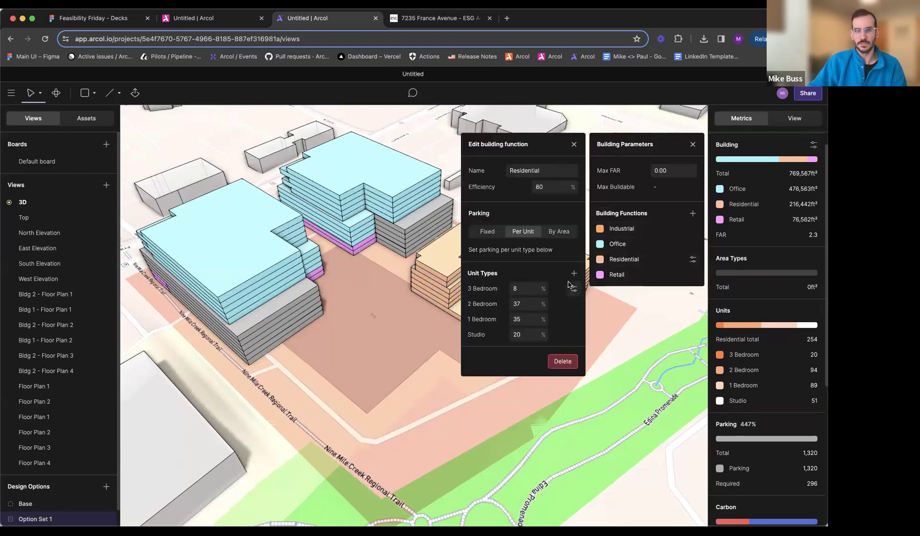
left_click(574, 289)
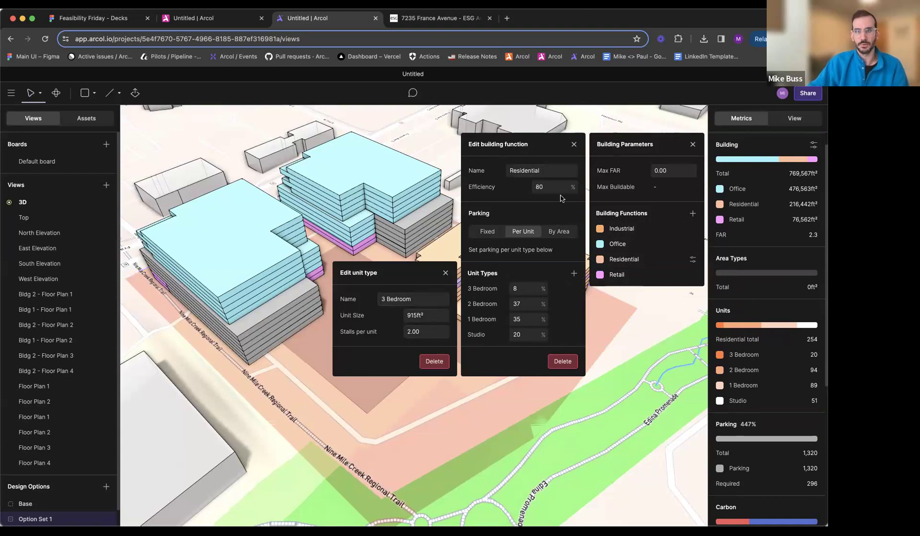
left_click(692, 144)
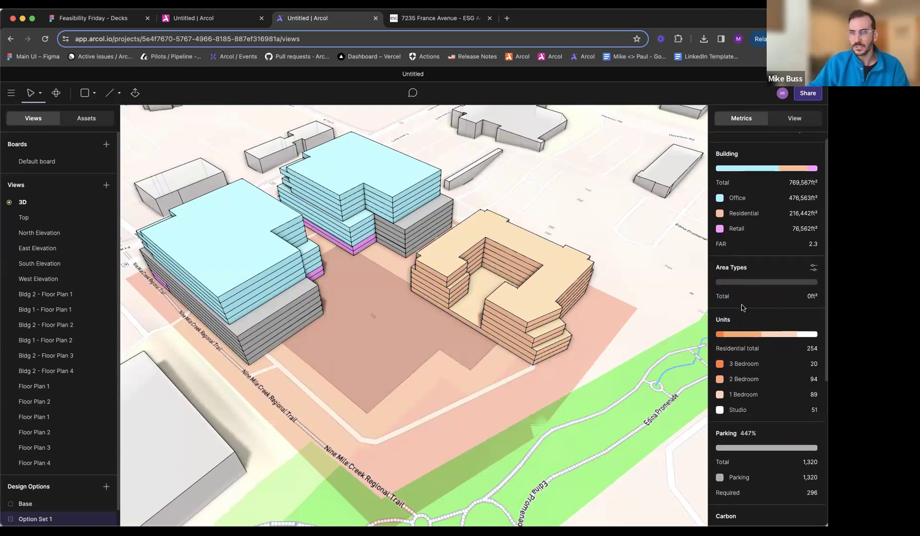
- Set the Office building function's parking to be calculated by area at 1 stall per 1,000 ft²
scroll(775, 249, "up", 3)
left_click(814, 211)
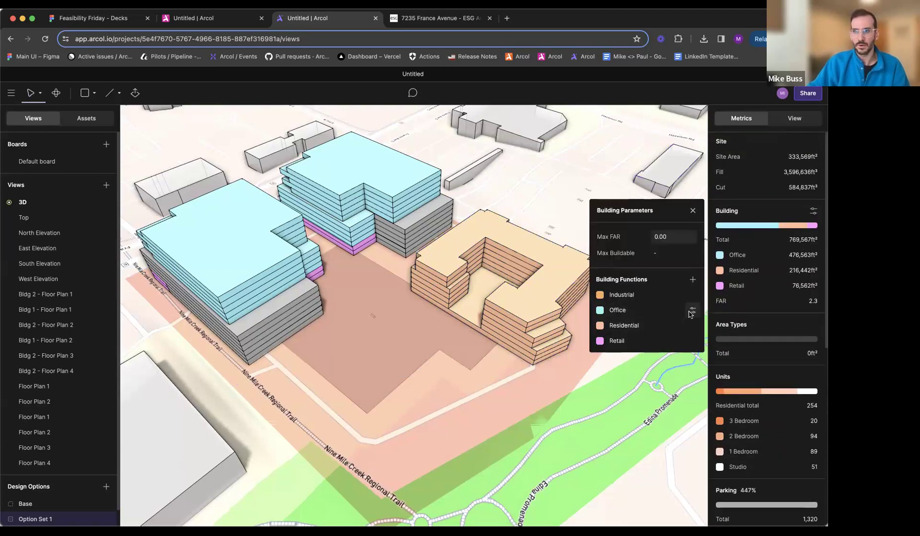
left_click(693, 310)
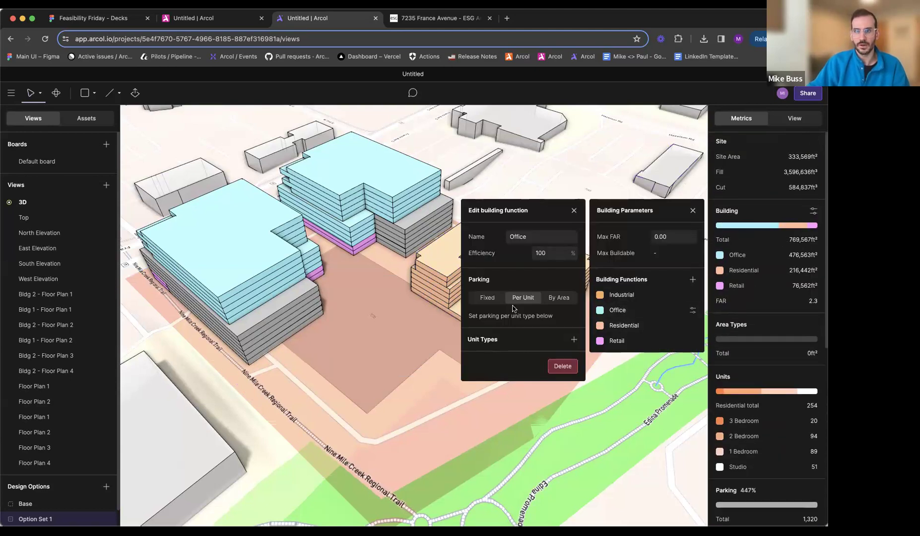
left_click(561, 301)
left_click(561, 317)
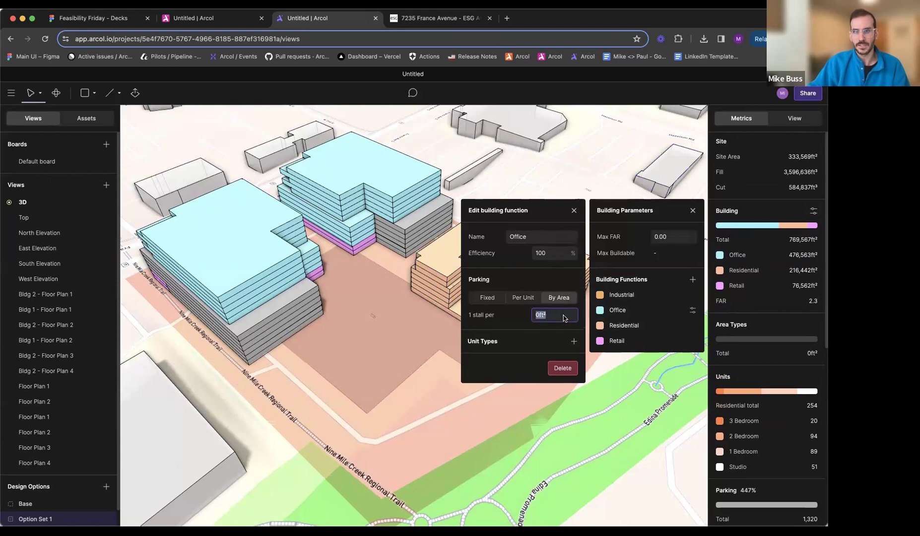
type("1,000")
key("Return")
scroll(778, 458, "down", 1)
scroll(778, 458, "down", 1)
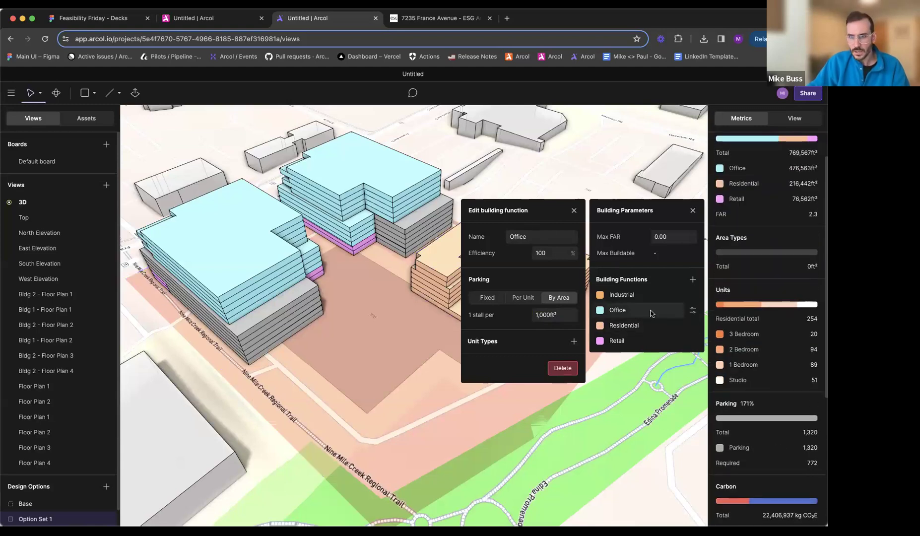
- Set the Retail building function's parking by area to 1 stall per 1,000 ft², and close the building parameters
left_click(693, 342)
type("10")
left_click(607, 313)
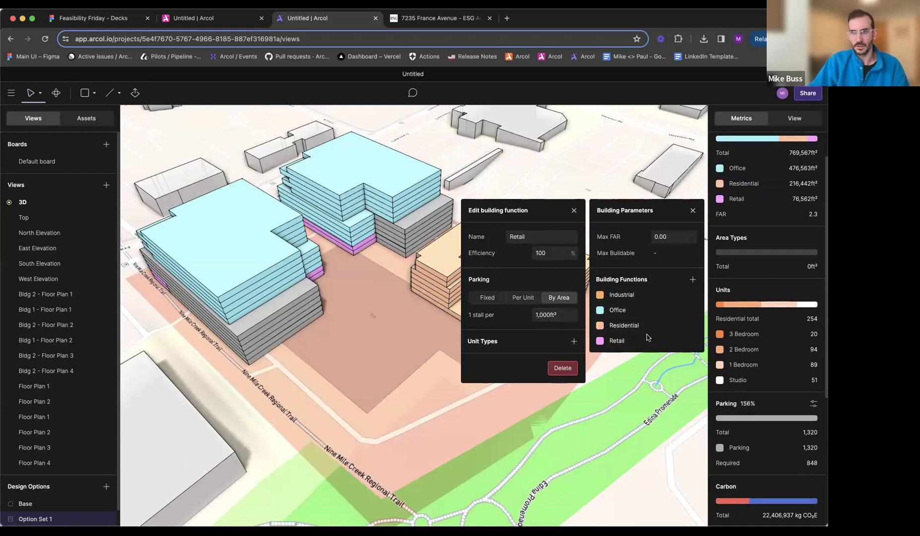
left_click(693, 210)
- Open the Top view beside the 3D view and frame the empty plot south of the courtyard building
mouse_move(500, 348)
middle_mouse_down()
mouse_move(482, 347)
mouse_move(500, 349)
mouse_move(487, 356)
middle_mouse_up()
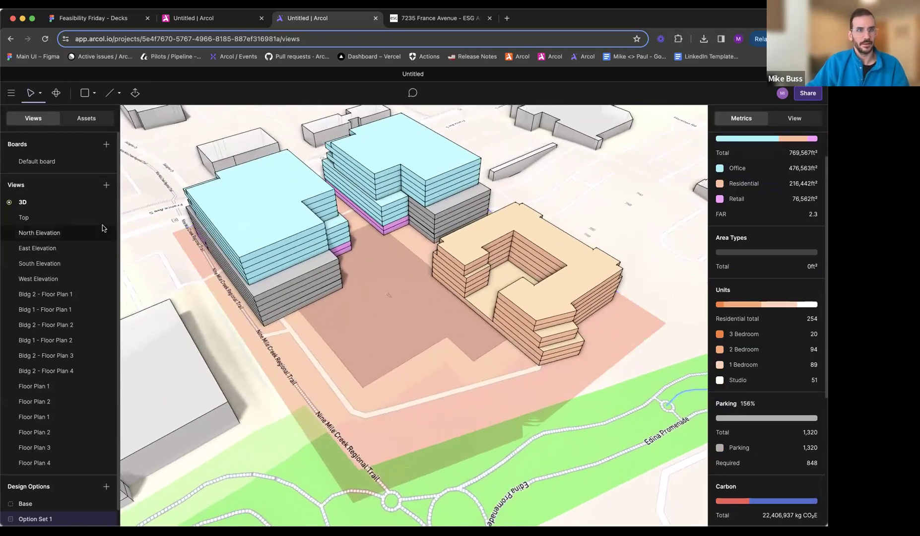
right_click(90, 215)
left_click(99, 221)
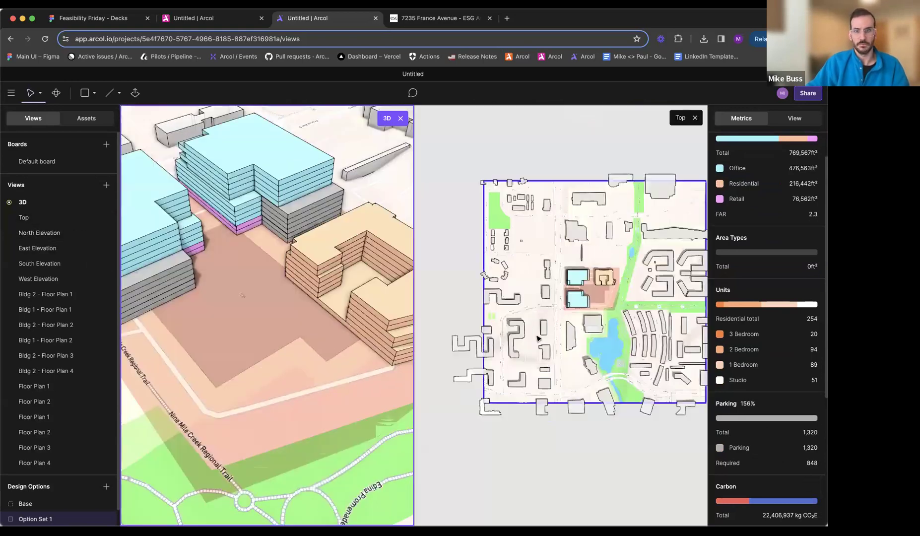
scroll(601, 299, "up", 10)
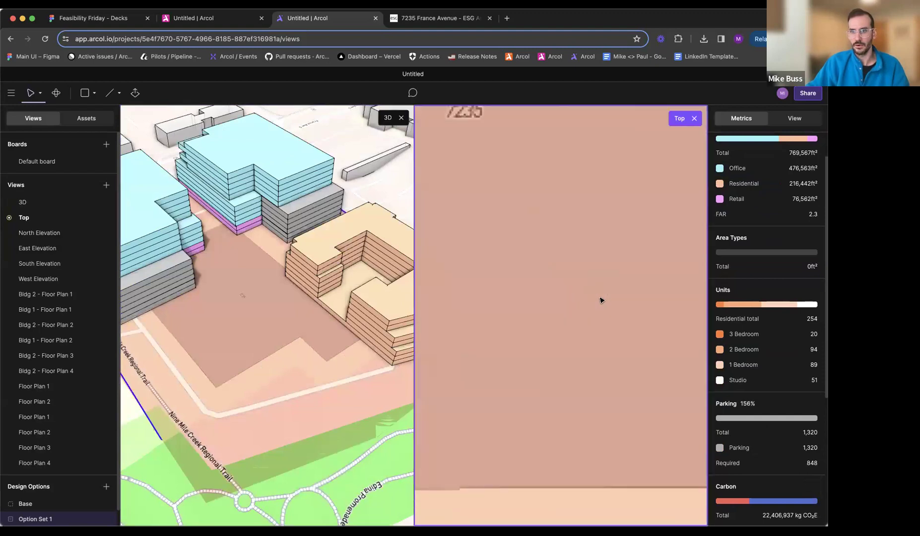
scroll(601, 300, "down", 6)
middle_click_drag(602, 300, 565, 307)
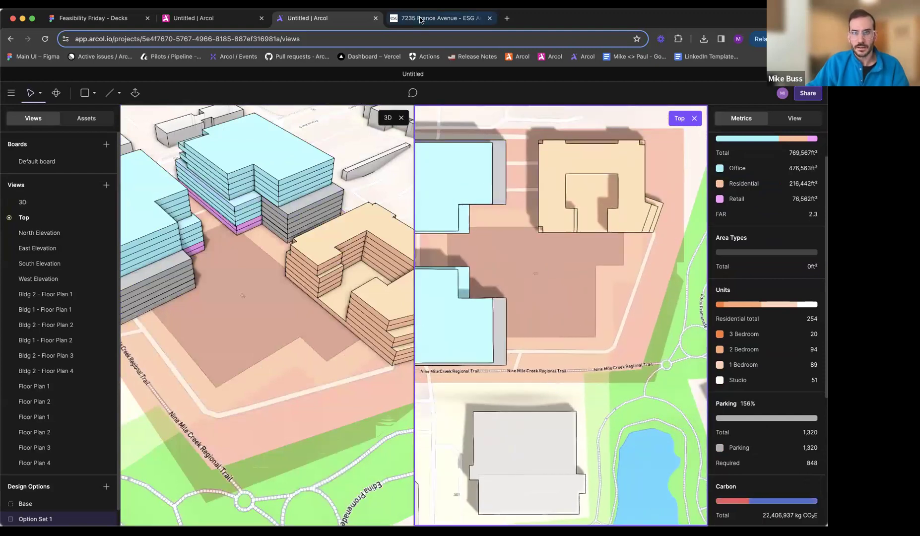
- Check the second residential building's footprint in the rendering and site plan on the ESG page, then return to Arcol
left_click(437, 18)
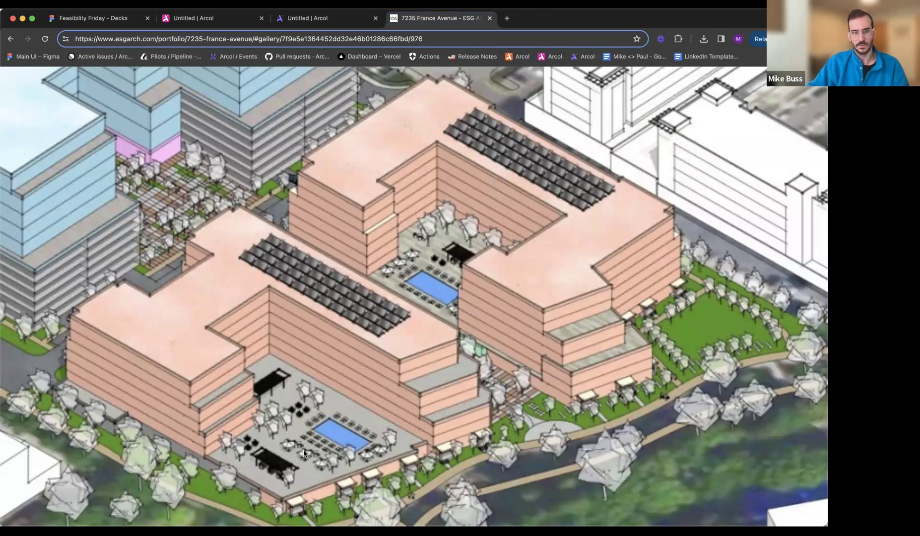
left_click(400, 398)
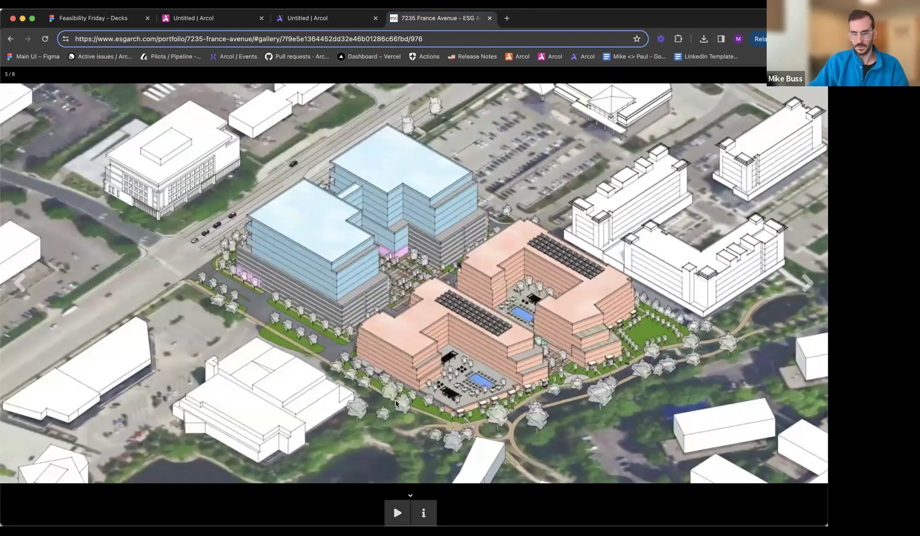
key("Left")
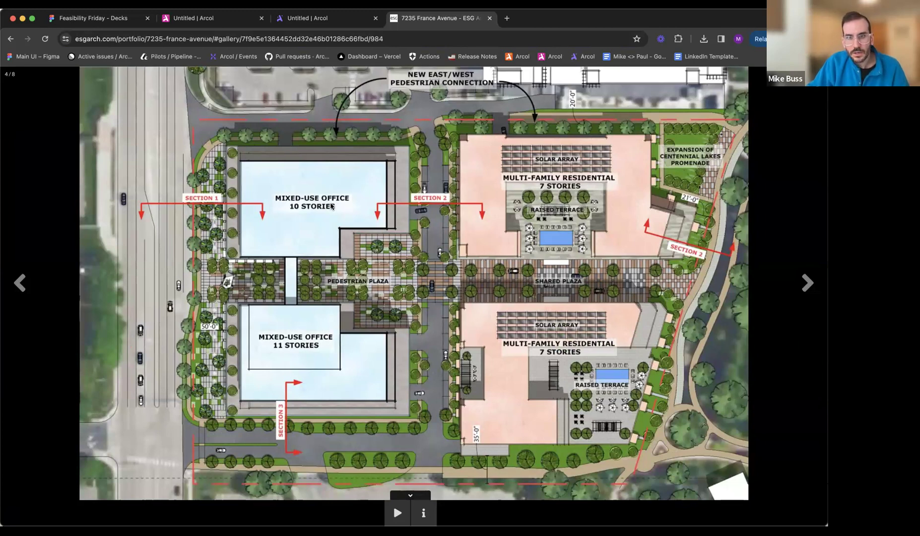
key("ctrl+shift+Tab")
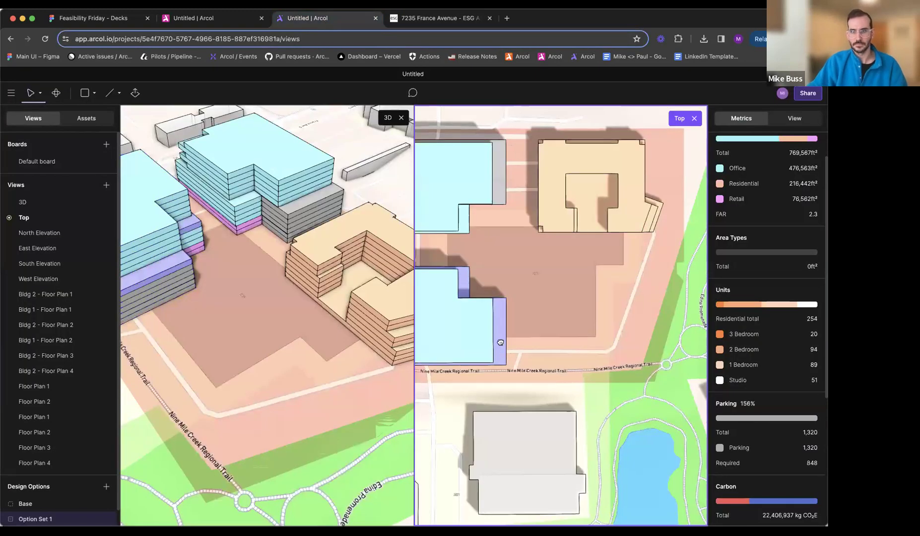
- Sketch a closed five-sided residential footprint south of the courtyard building, checking the site plan, with a west edge about 196 ft and east edge about 174 ft
scroll(521, 337, "down", 2)
key("l")
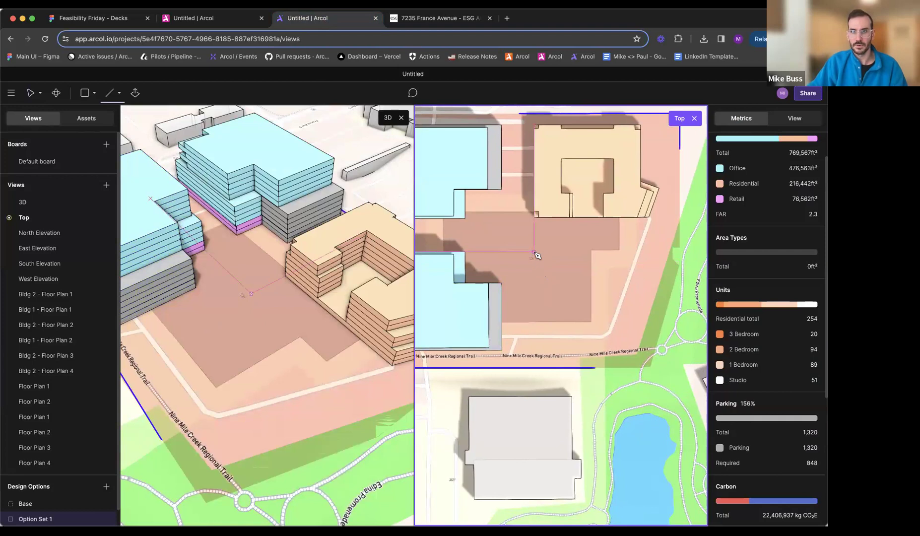
left_click(537, 255)
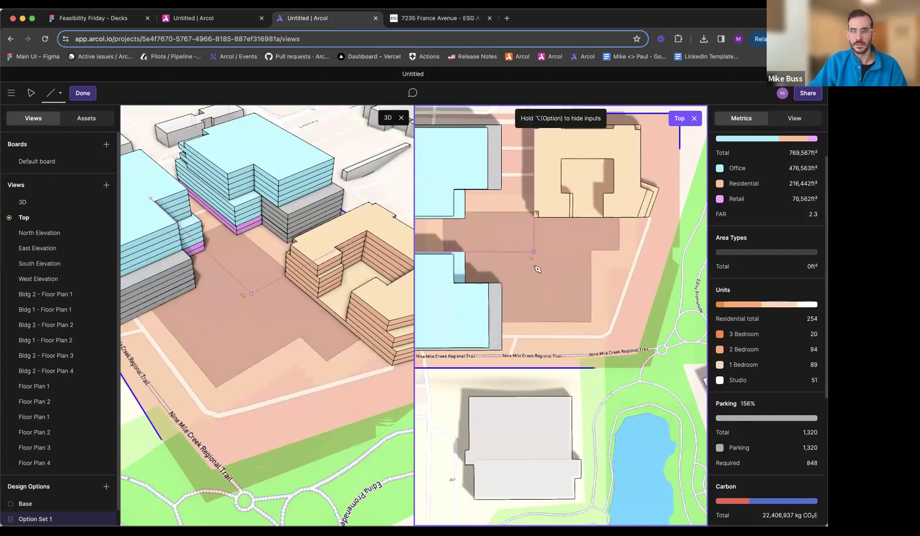
left_click(536, 350)
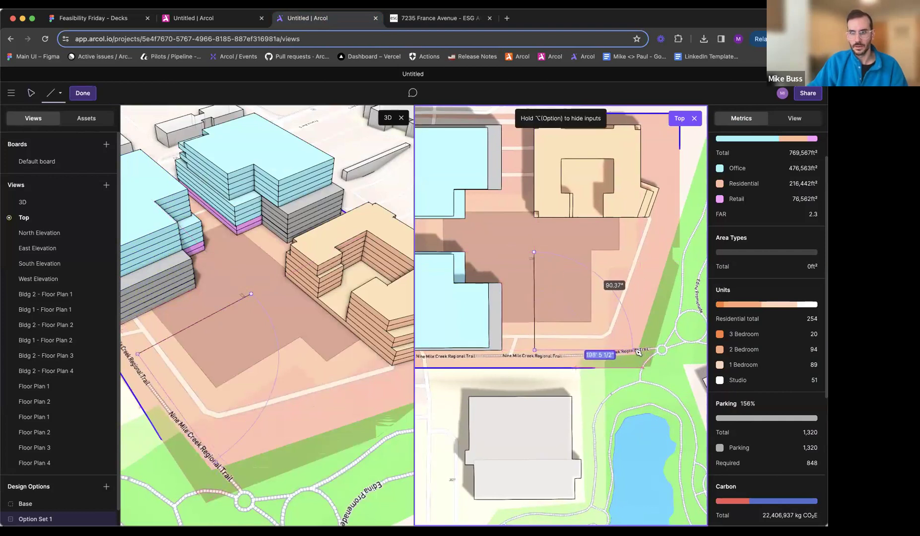
left_click(628, 351)
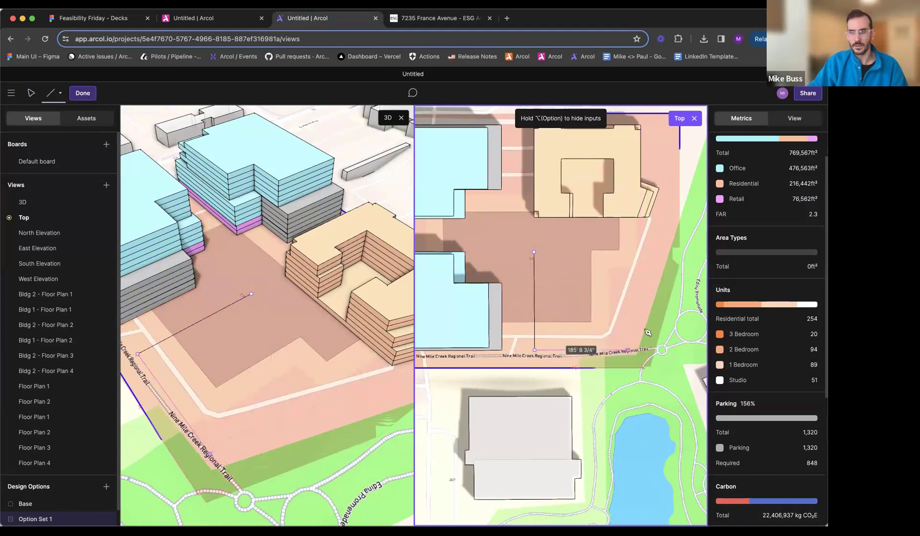
left_click(442, 22)
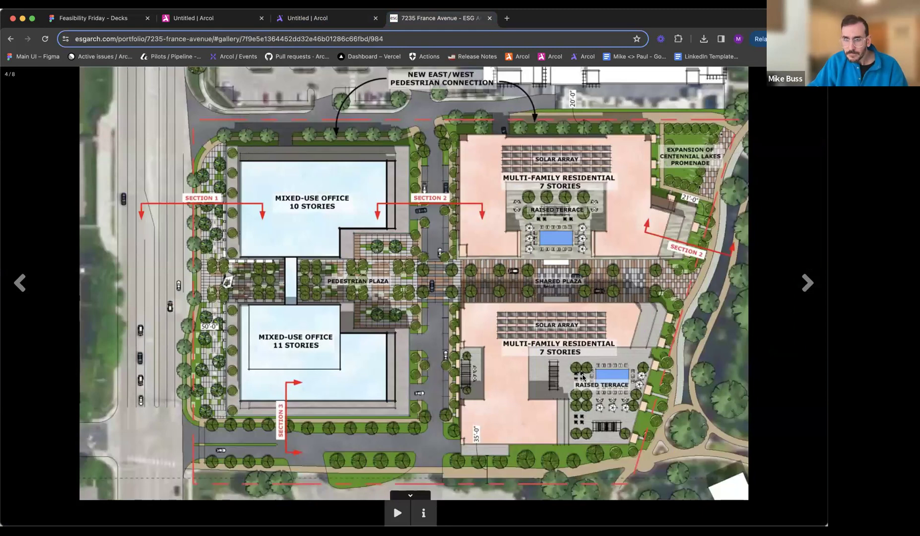
left_click(318, 17)
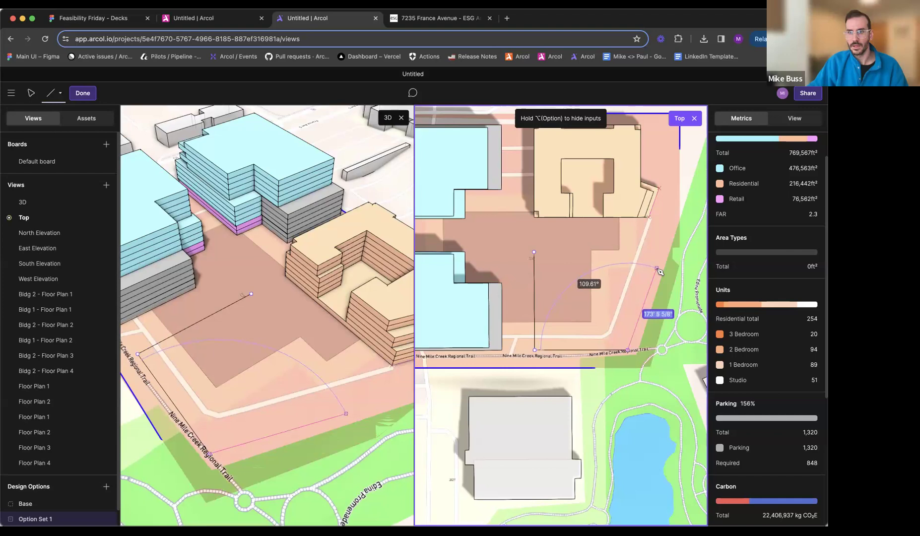
left_click(648, 255)
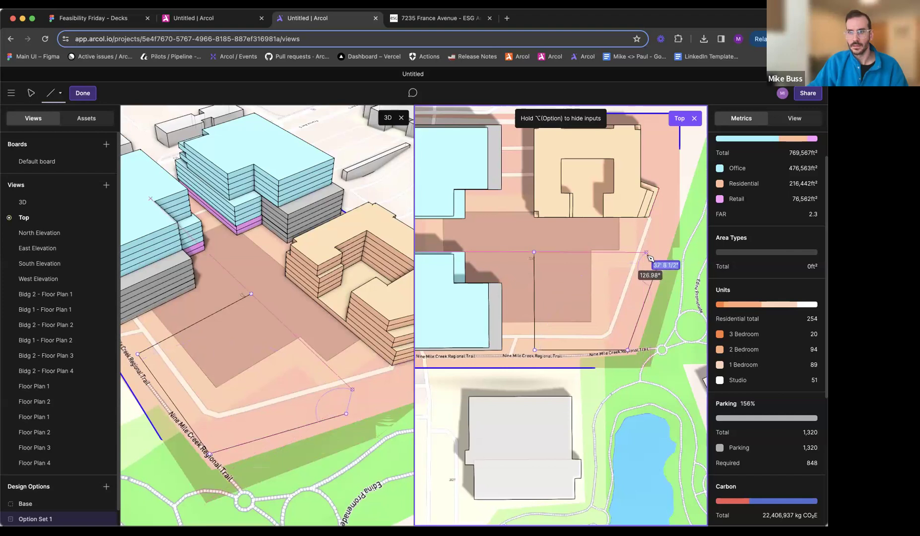
left_click(651, 258)
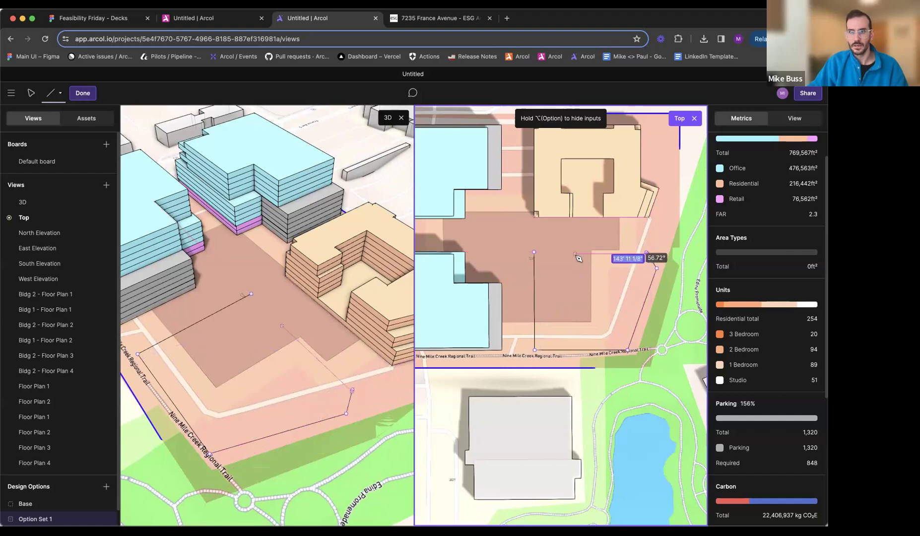
left_click(535, 253)
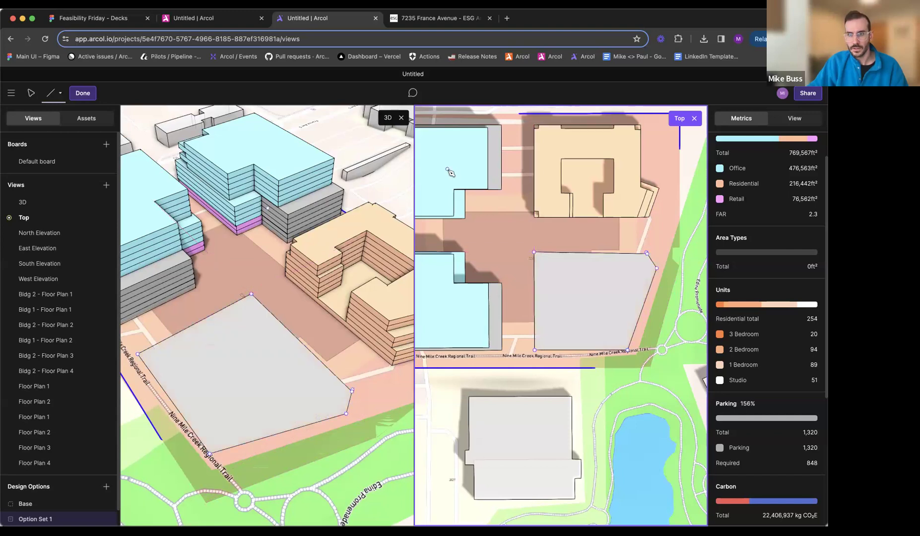
- Compare the new footprint's shape and its position relative to the office buildings with the site plan
left_click(425, 20)
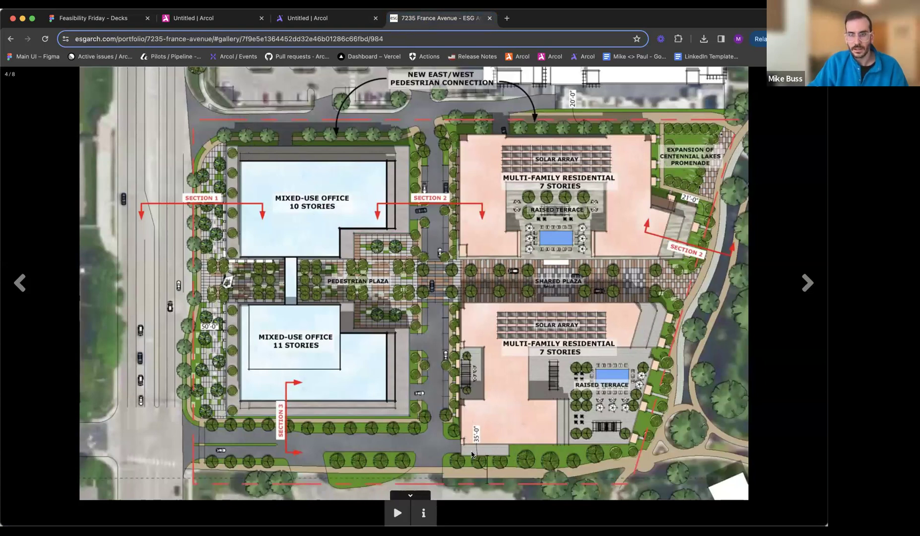
left_click(339, 20)
left_click(443, 21)
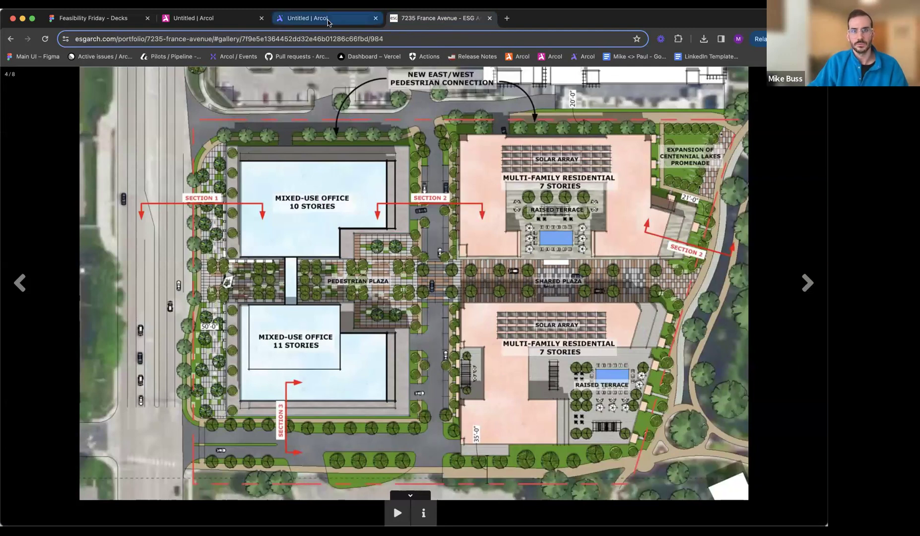
left_click(327, 18)
scroll(422, 257, "down", 1)
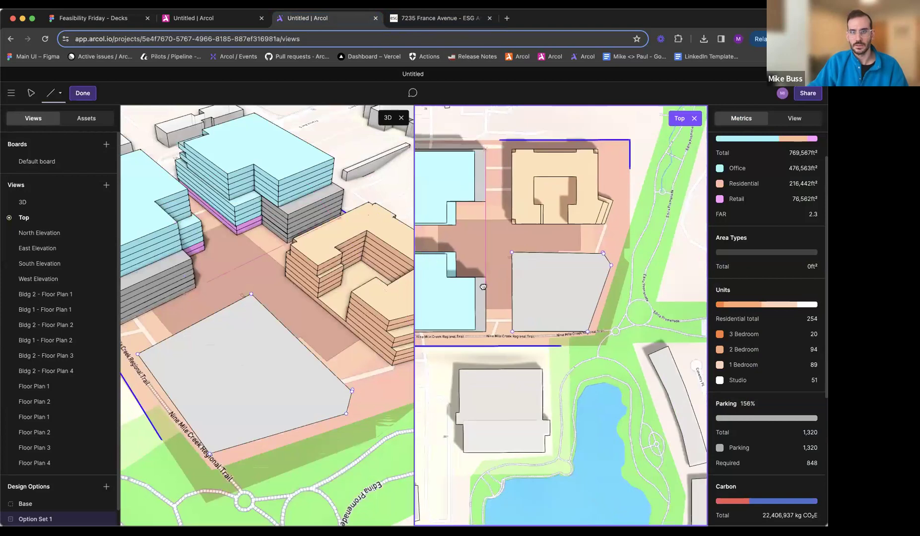
middle_click_drag(422, 256, 509, 256)
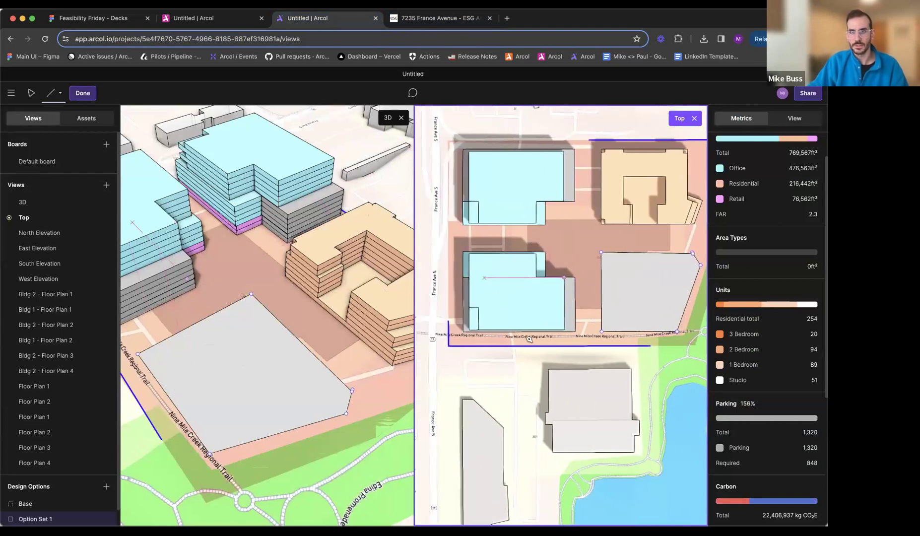
scroll(545, 343, "up", 2)
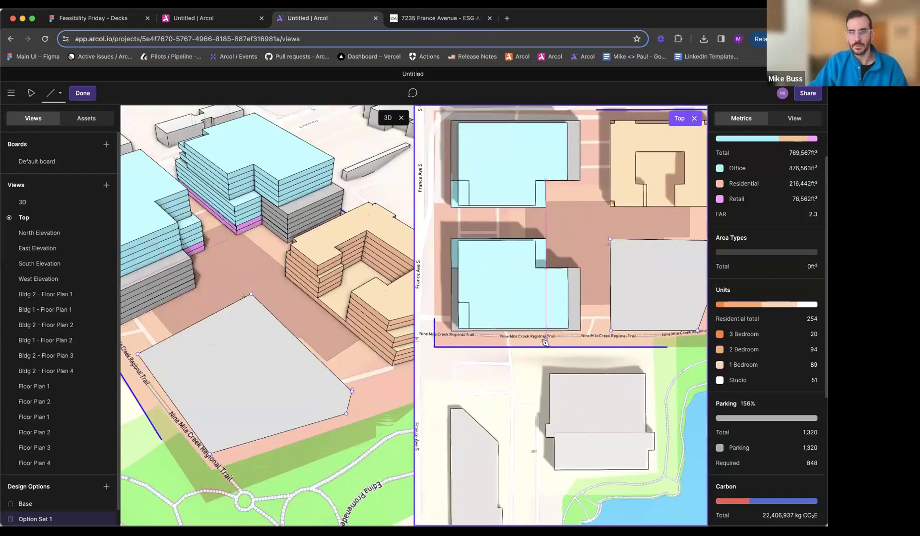
- Recheck the southern residential block on the site plan, and move the footprint's south edge outward until the west edge is about 214.5 ft
middle_click_drag(545, 342, 545, 373)
middle_click_drag(579, 285, 526, 249)
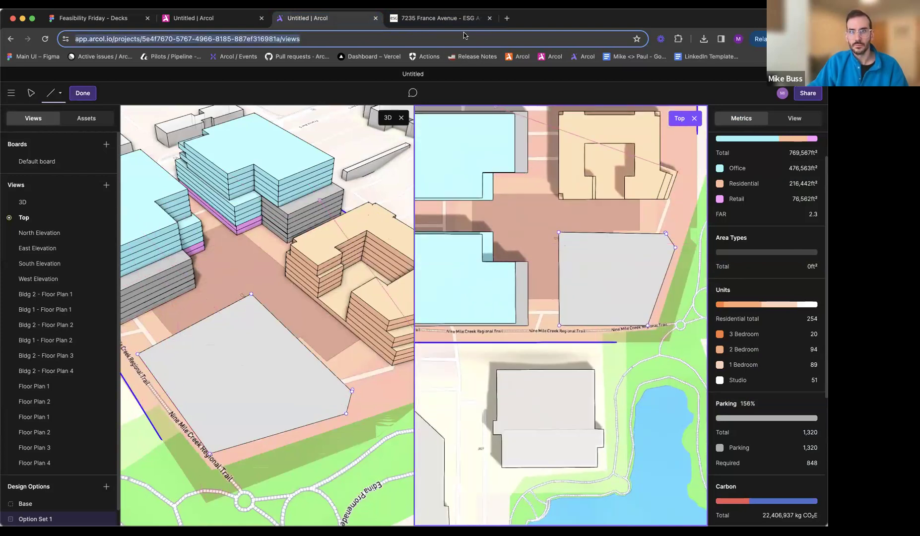
left_click(445, 19)
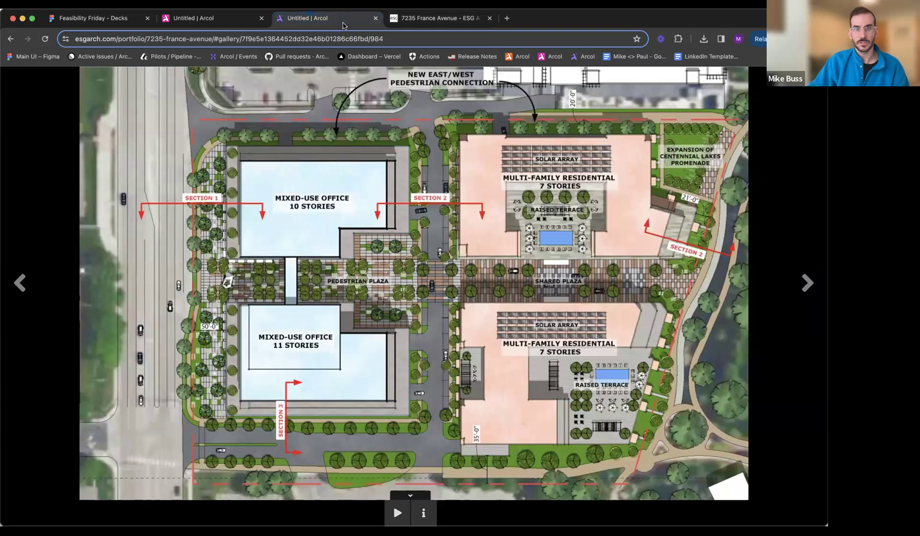
left_click(307, 18)
scroll(591, 333, "up", 3)
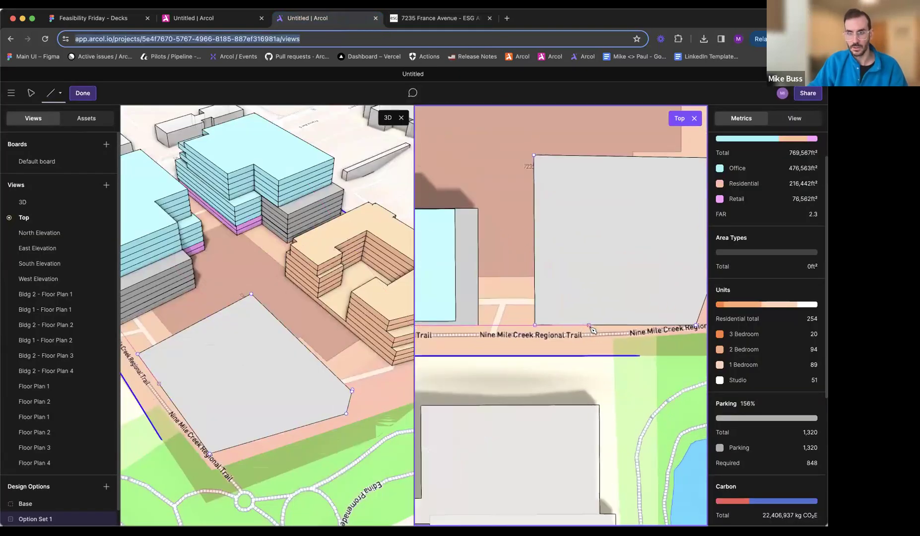
type("v")
left_click(590, 333)
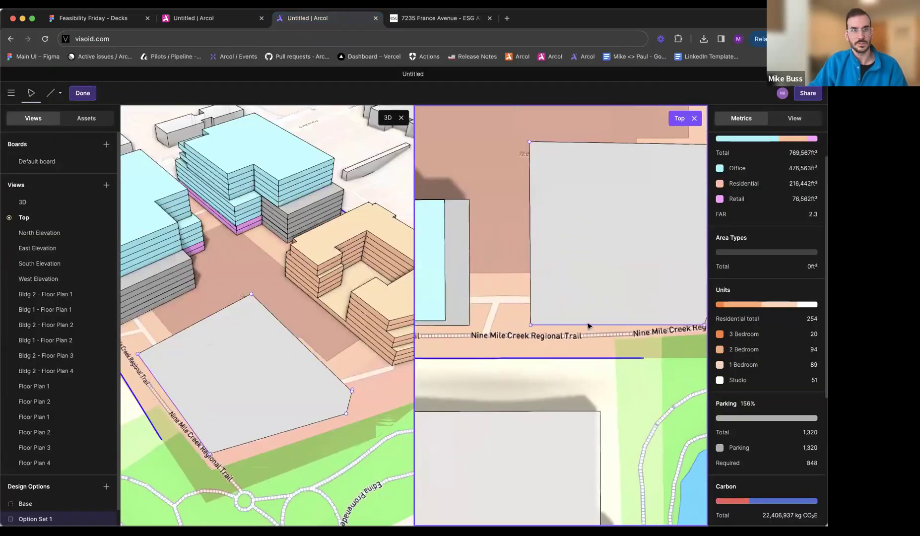
left_click_drag(585, 326, 561, 334)
middle_click_drag(560, 333, 545, 326)
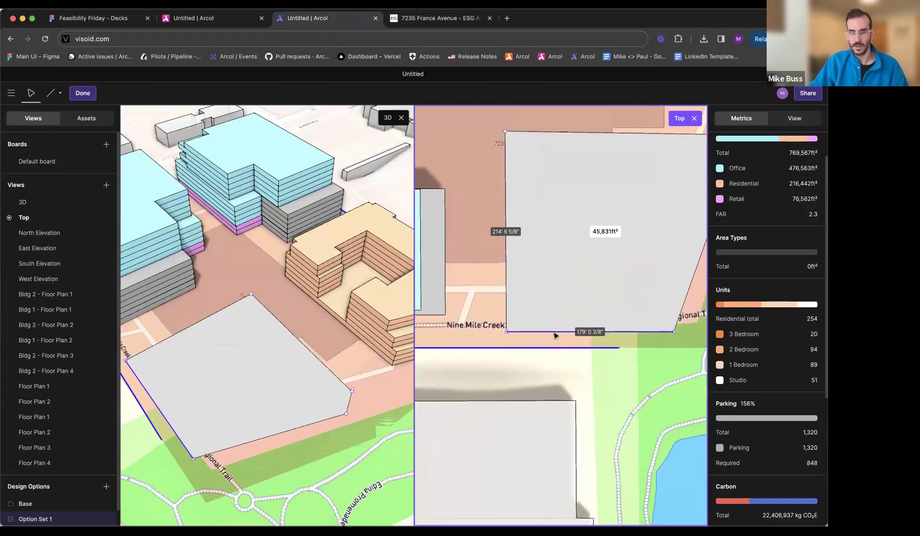
- Sketch a rectangular projection about 33 ft wide and 11.6 ft deep below the footprint's southwest corner
key("l")
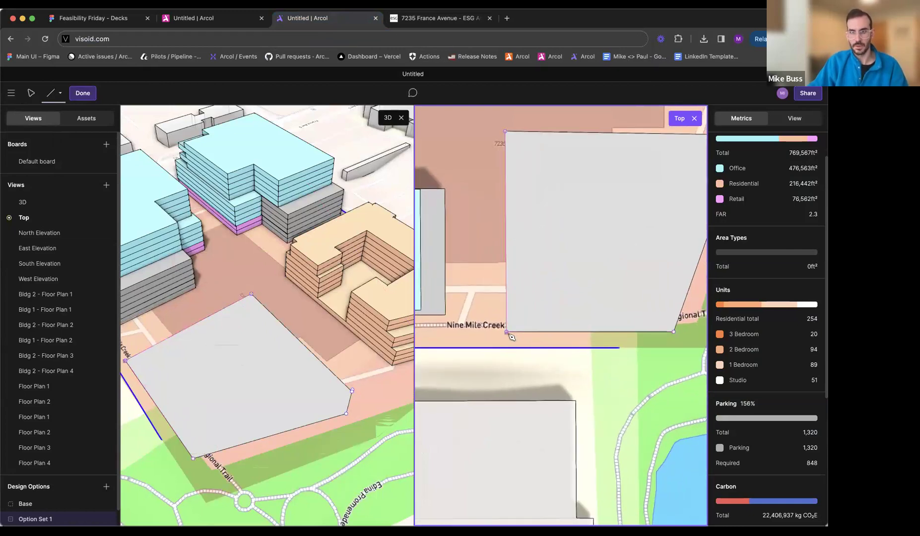
left_click(512, 336)
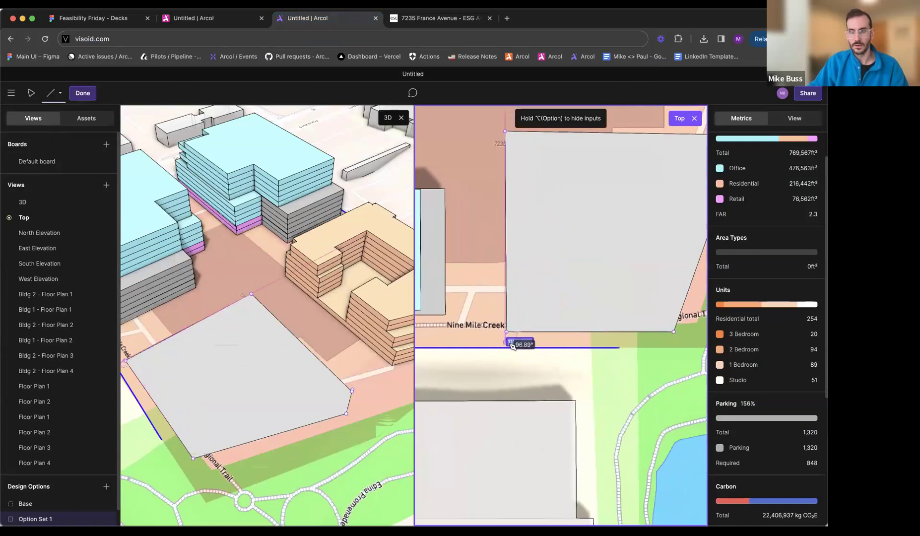
scroll(512, 346, "up", 5)
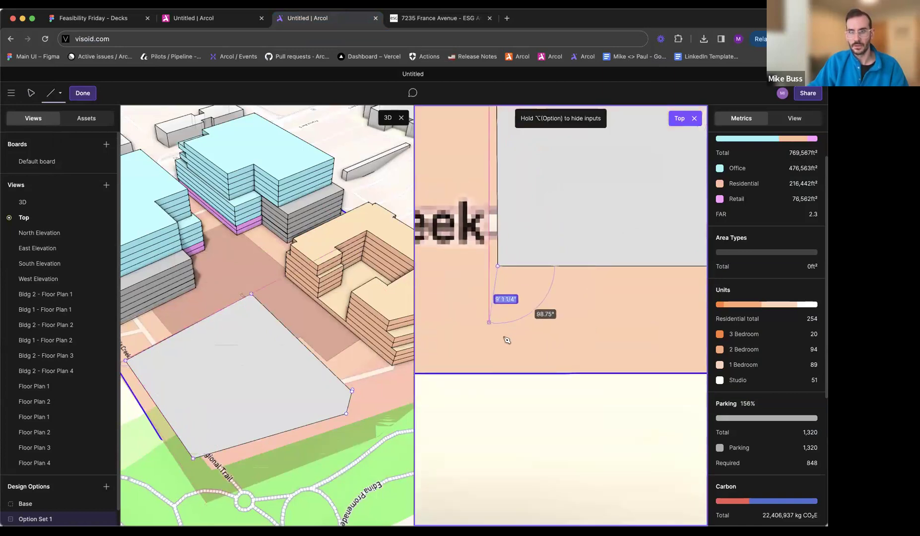
left_click(502, 339)
scroll(641, 341, "down", 3)
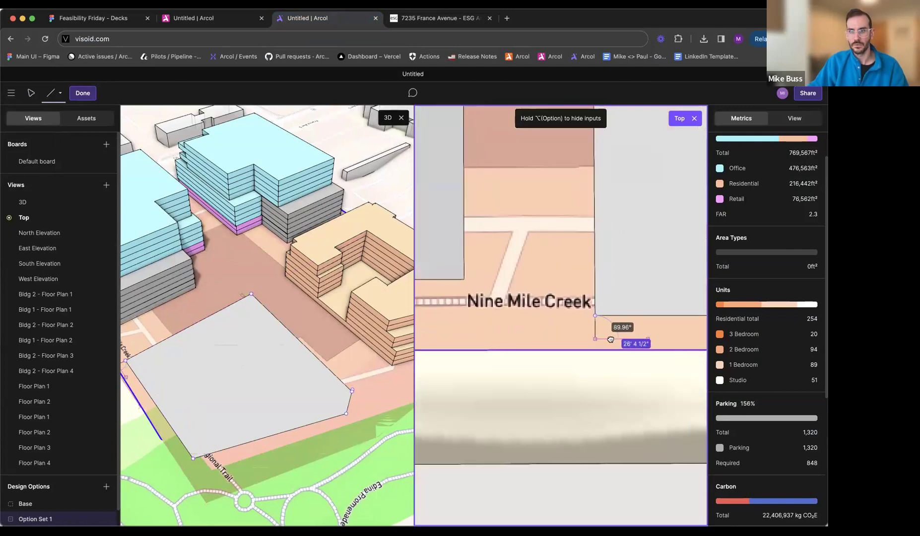
left_click(606, 340)
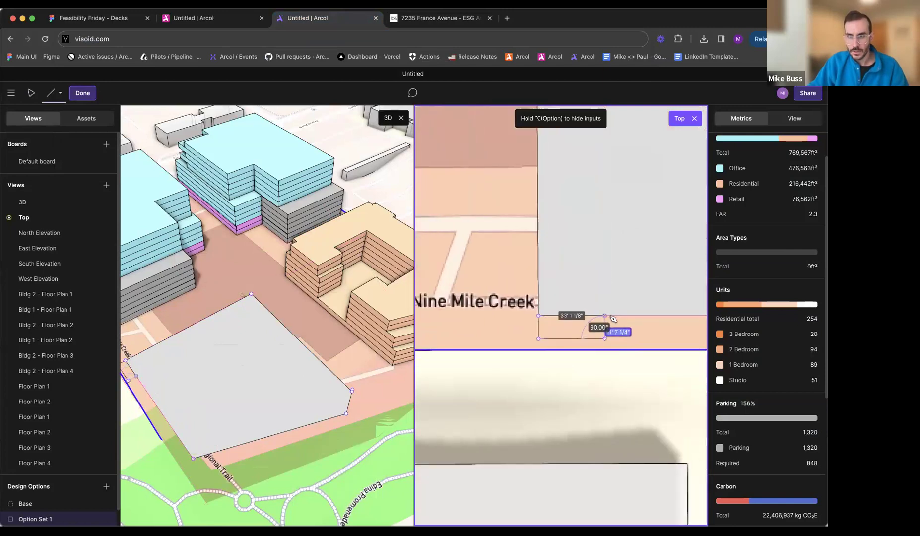
left_click(605, 317)
left_click(539, 316)
scroll(541, 319, "down", 5)
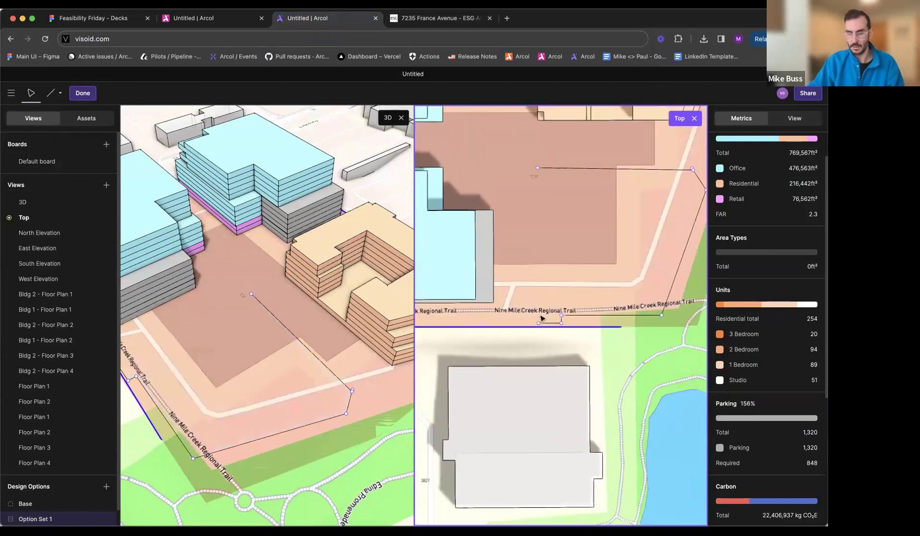
- Redraw the west edge from the northwest corner to the projection to close the footprint, and finish the sketch
key("l")
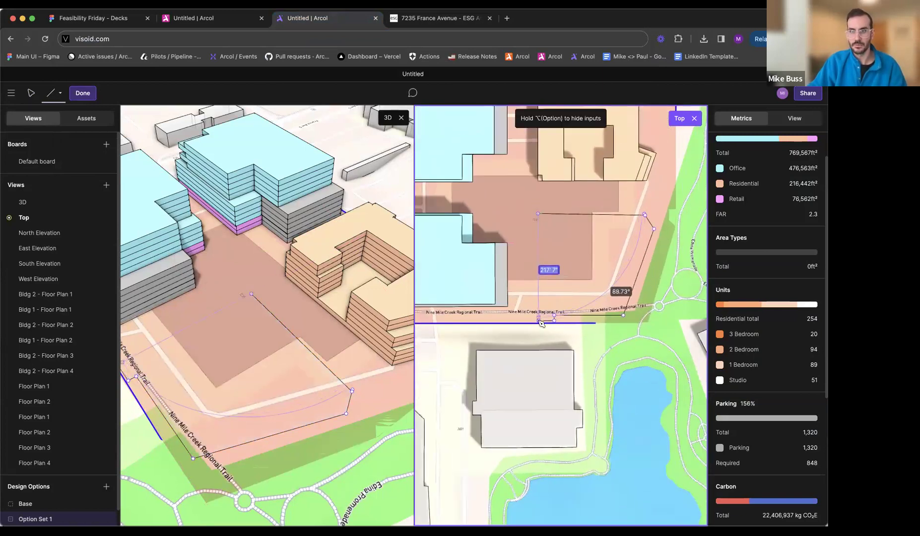
left_click(539, 321)
key("Escape")
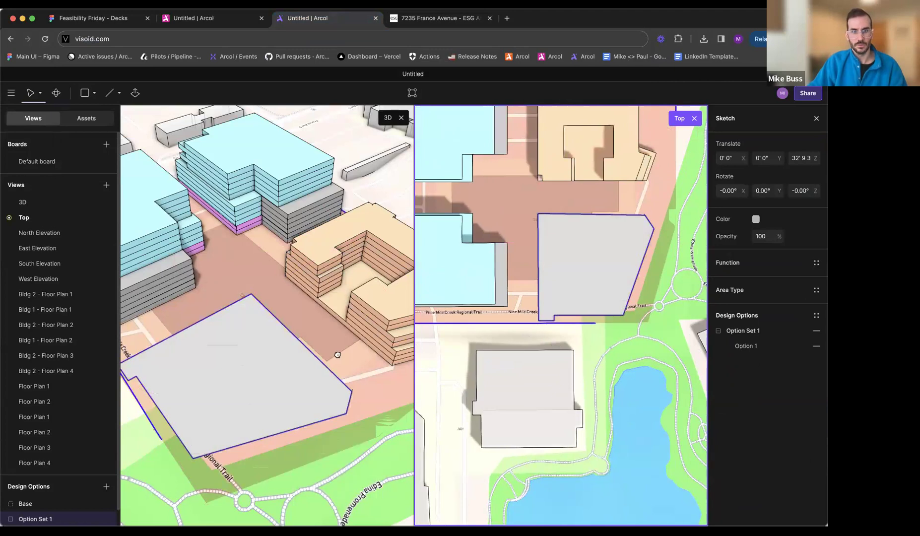
- Extrude the southern residential footprint to 30 ft and compare its shape with the site plan
middle_click_drag(338, 358, 358, 353)
key("e")
left_click_drag(316, 363, 308, 354)
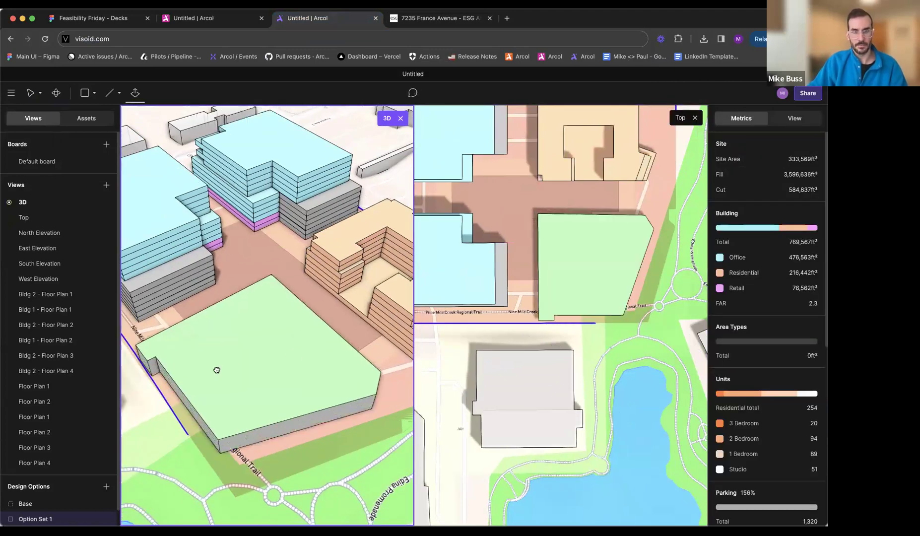
middle_click_drag(217, 370, 279, 361)
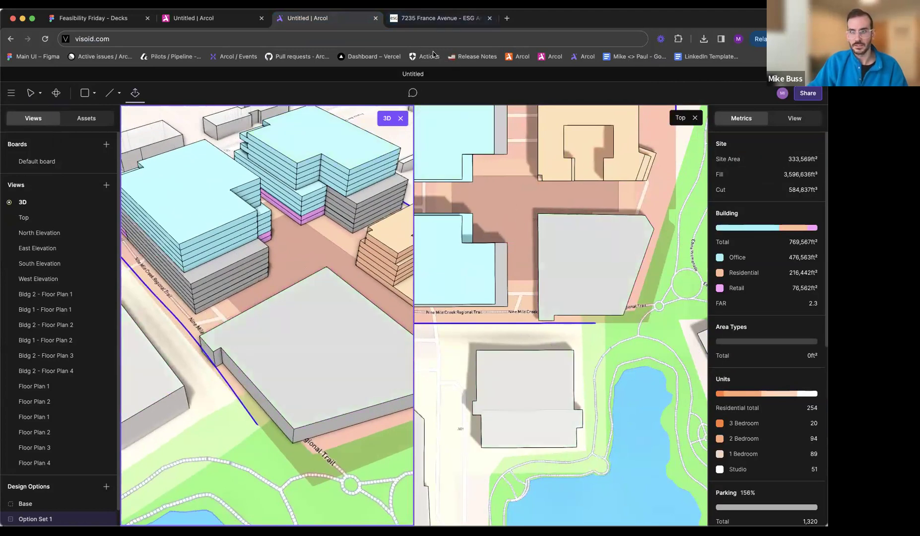
left_click(437, 18)
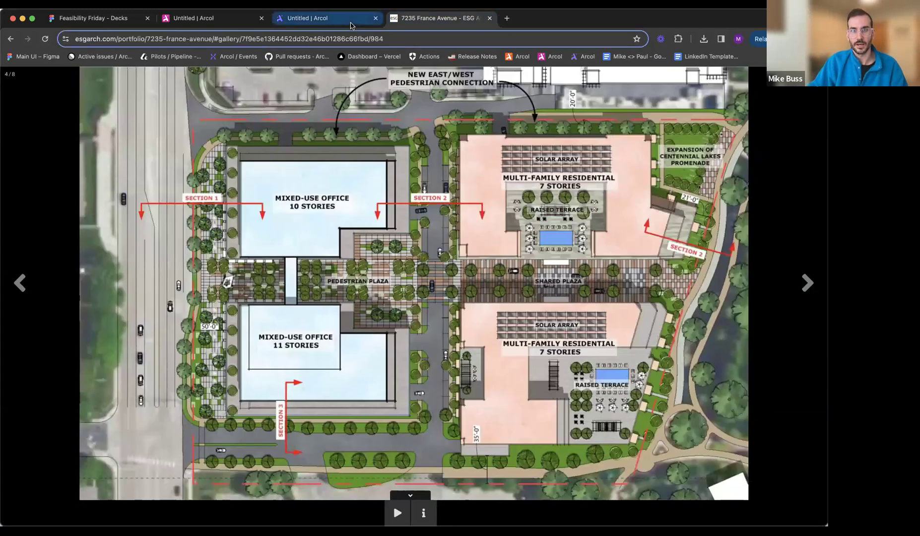
left_click(317, 18)
- Try to lengthen the southwest projection by moving its inner corner, and undo the change
key("Escape")
left_click(260, 379)
double_click(224, 377)
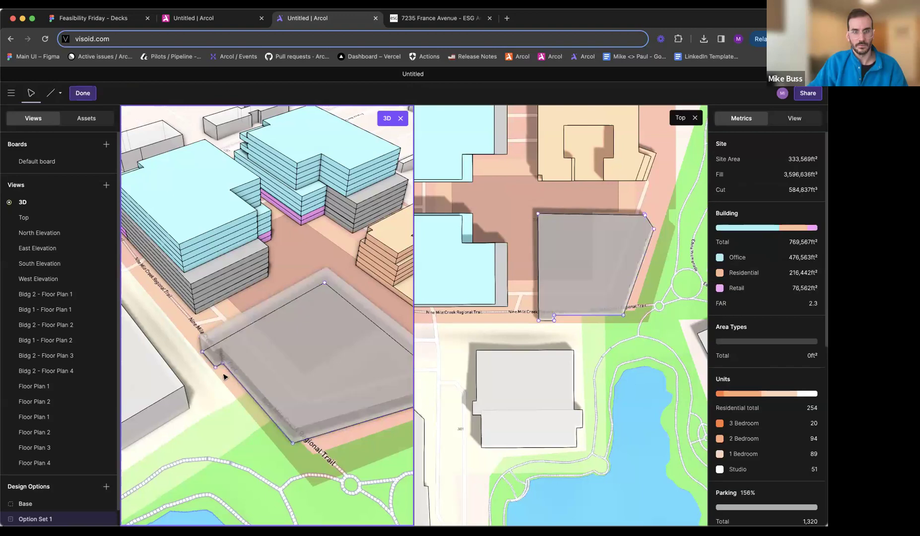
left_click_drag(222, 366, 225, 381)
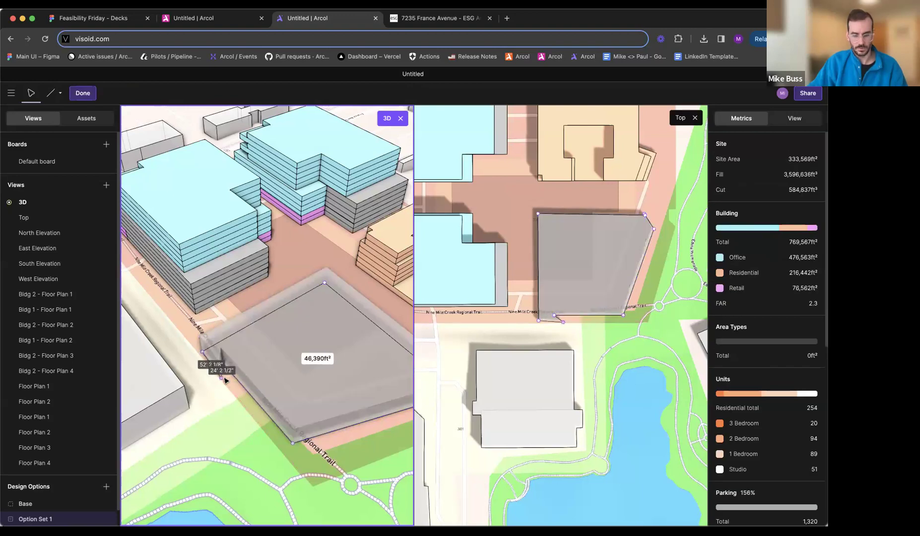
key("Escape")
key("super+z")
double_click(218, 365)
scroll(221, 373, "up", 3)
left_click_drag(222, 371, 239, 390)
key("Escape")
key("Escape")
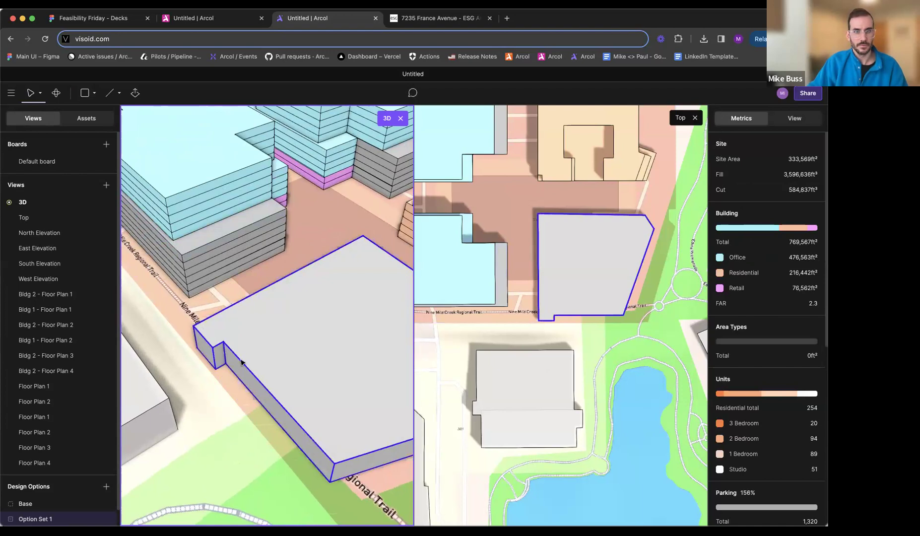
- Reopen the building's base sketch and move the projection's short east edge so the projection is about 63 ft long
double_click(240, 366)
scroll(222, 370, "up", 5)
left_click_drag(233, 372, 307, 459)
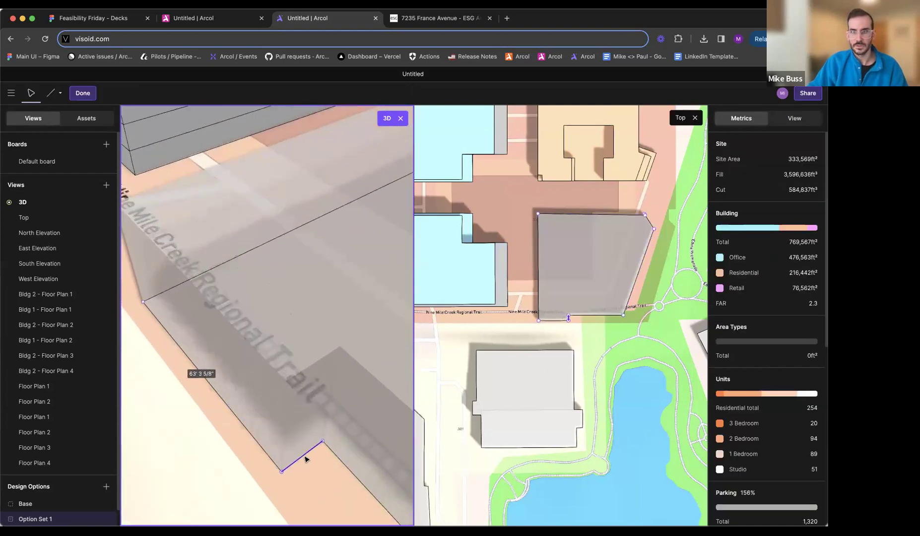
key("Escape")
scroll(308, 304, "down", 5)
middle_click_drag(308, 304, 258, 302)
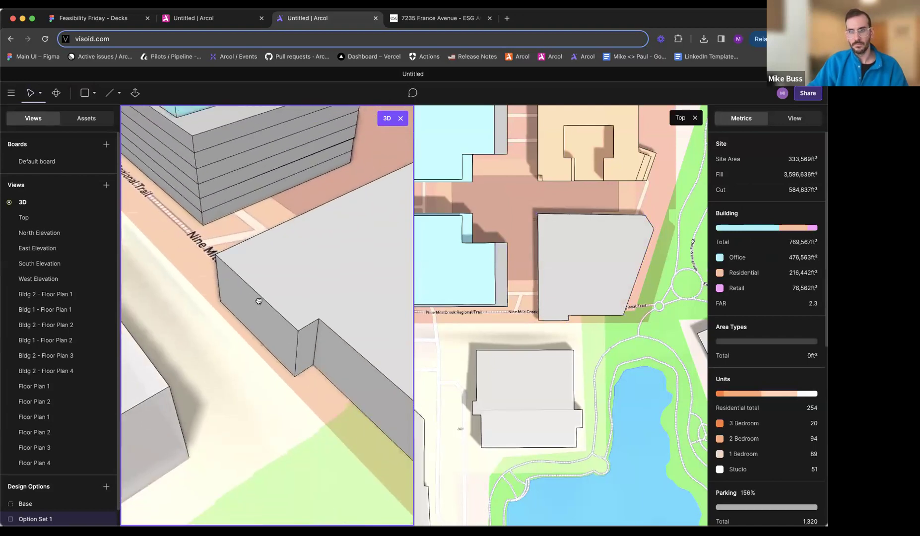
- Divide the new southern block into three floors, each 10 ft high
scroll(262, 304, "down", 3)
scroll(262, 303, "down", 5)
left_click(276, 313)
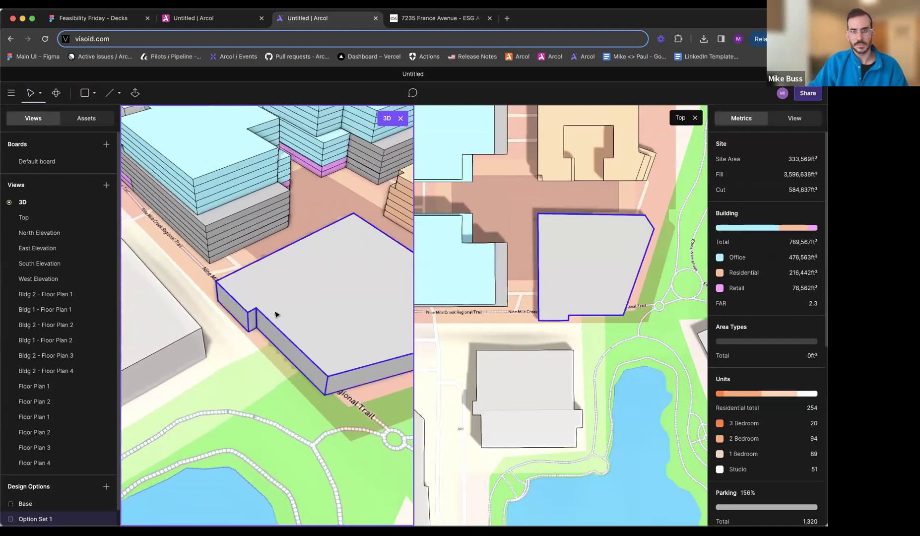
left_click(817, 293)
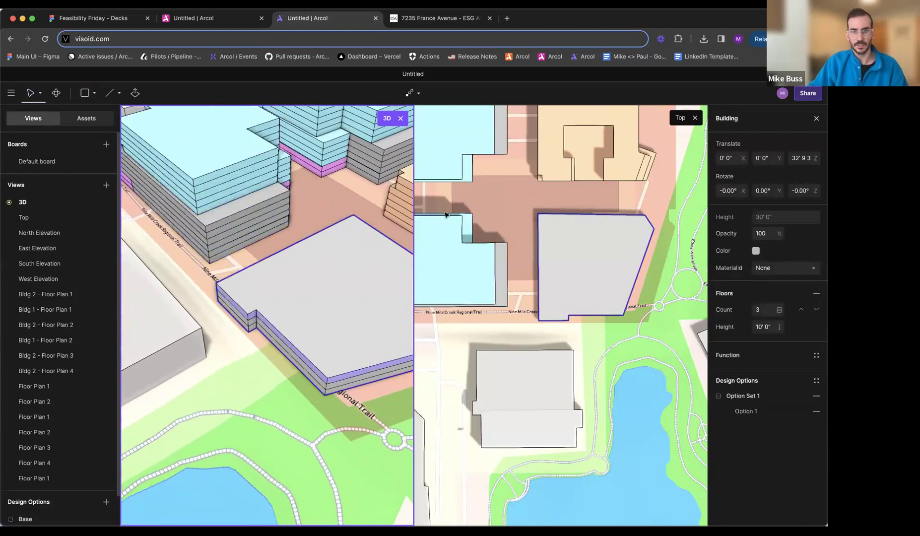
- Check the second residential building's podium and massing in the site plan and aerial rendering, then return to Arcol
left_click(430, 22)
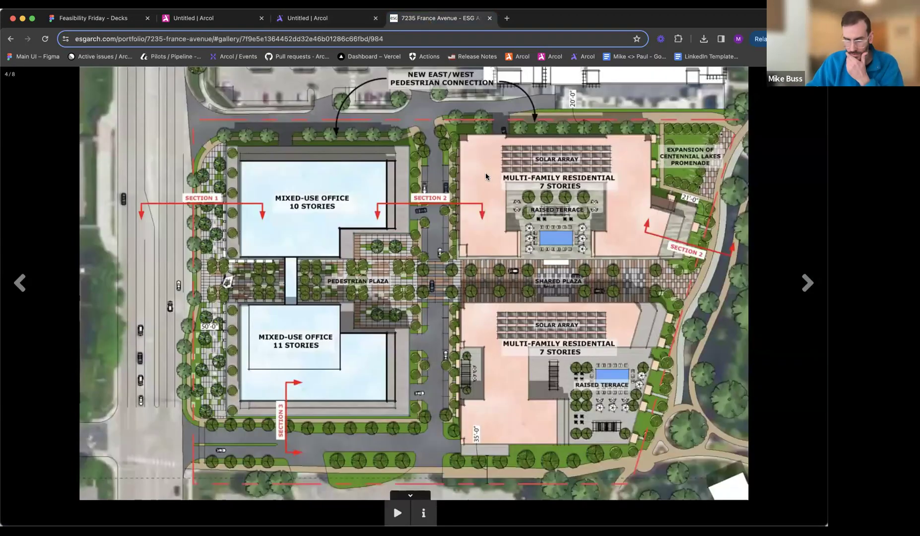
key("Left")
key("Right")
key("Right")
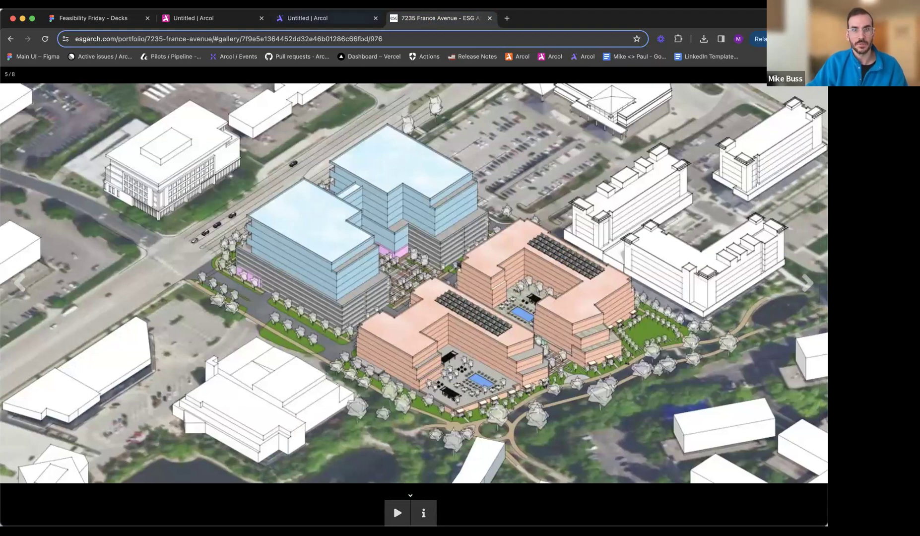
left_click(325, 15)
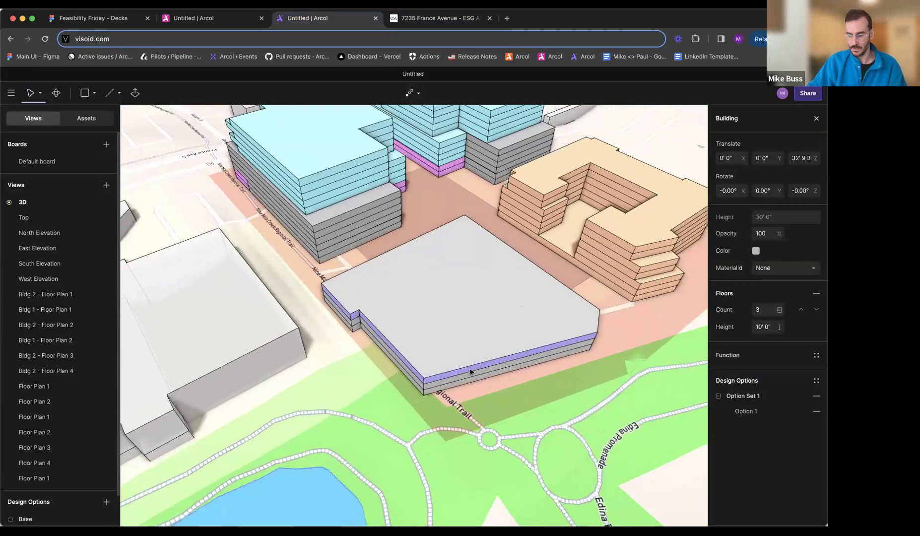
- Lower the southern block's height to 20 ft with two floors, and close the Top view to work only in 3D
key("e")
left_click_drag(458, 320, 458, 345)
key("v")
left_click(424, 385)
scroll(425, 385, "up", 3)
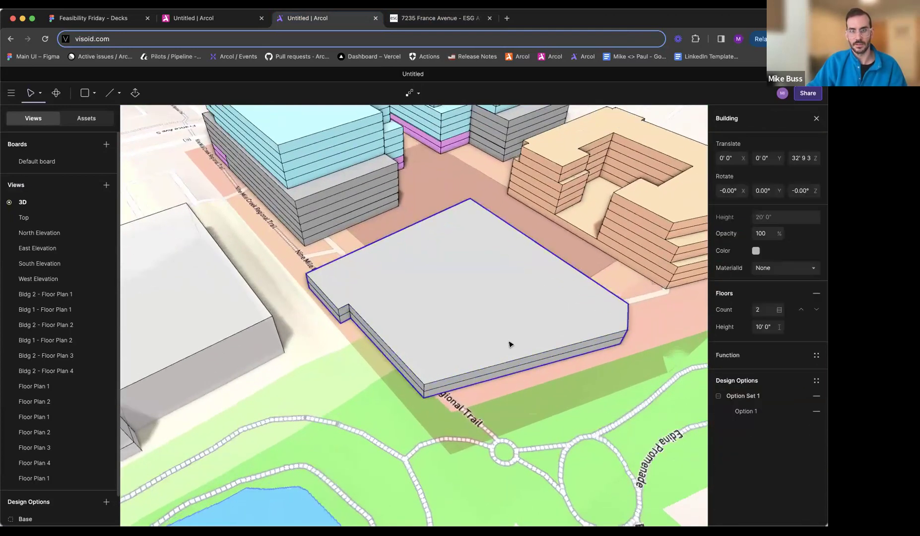
key("Escape")
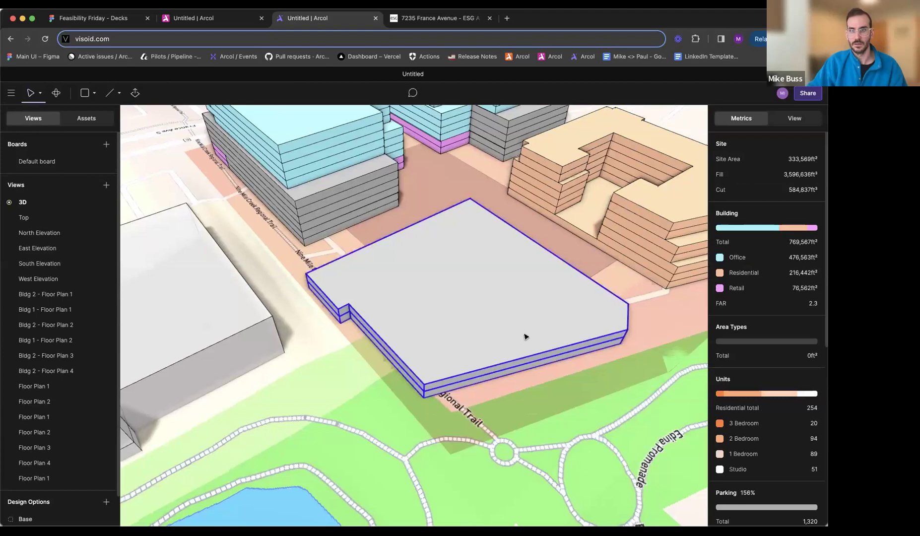
- Open the floor plans of the courtyard building's lowest floor and rename Floor Plan 1 as "Bldg 3 - Floor Plan 1"
middle_click_drag(526, 337, 399, 350)
double_click(546, 289)
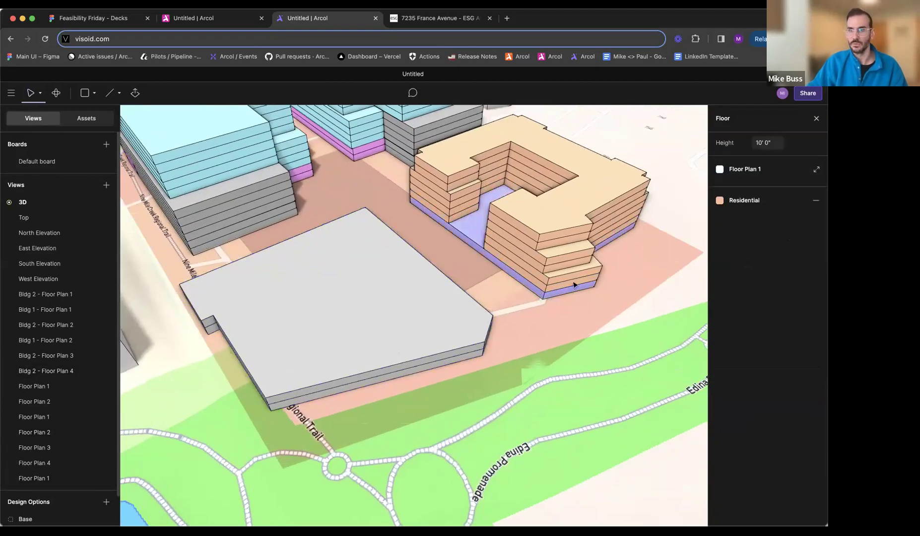
left_click(743, 169)
left_click(678, 189)
key("Left")
type("Bldg ")
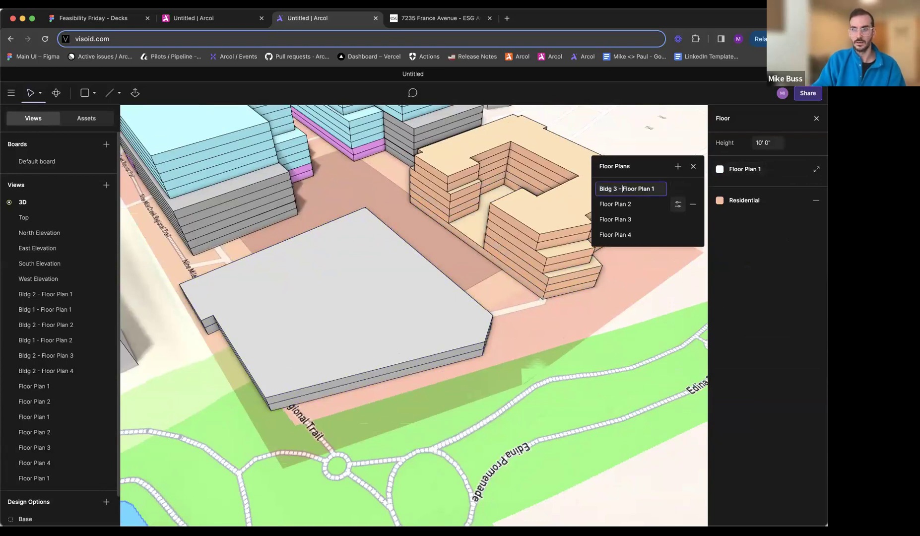
type("3 -")
key("Return")
- Rename the courtyard building's Floor Plan 2 as "Bldg 3 - Floor Plan 2", correcting the mistyped separator
left_click(678, 204)
key("Left")
type("B")
key("Return")
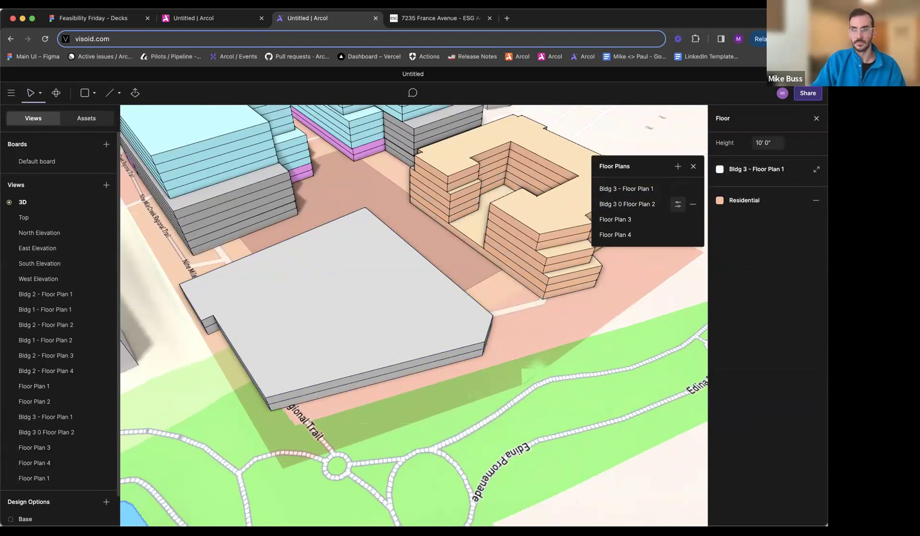
double_click(610, 206)
left_click(629, 204)
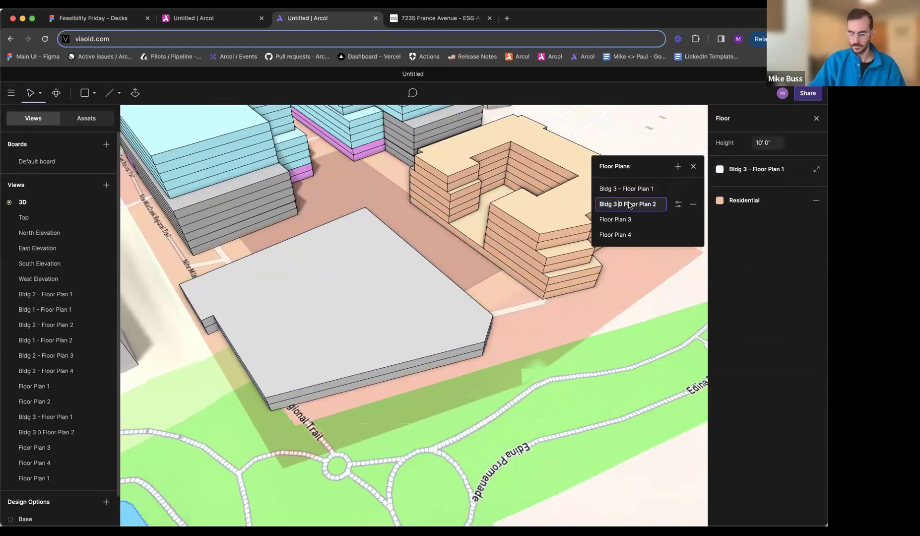
type("-")
key("Return")
- Rename the courtyard building's Floor Plan 3 as "Bldg 3 - Floor Plan 3"
double_click(660, 219)
left_click(600, 219)
type("Bldg 3")
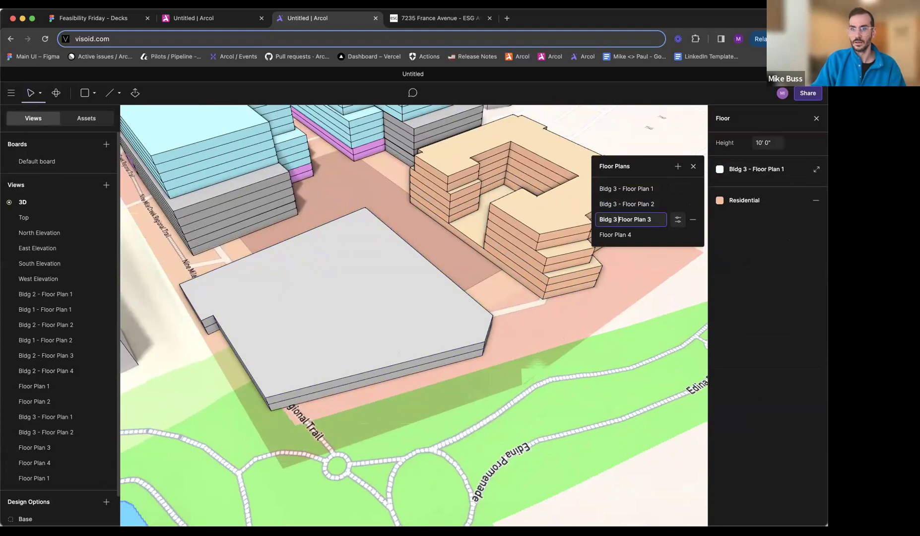
type(" -")
key("Return")
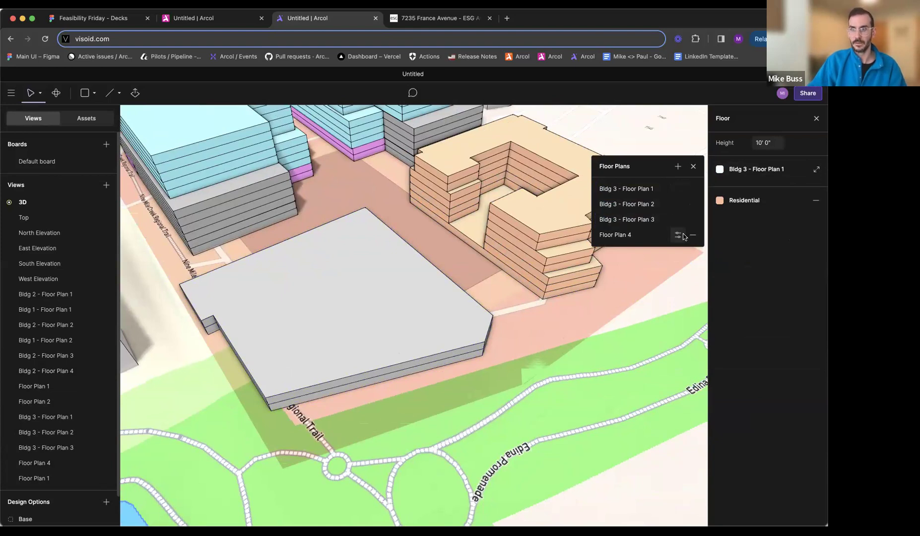
- Rename the courtyard building's Floor Plan 4 as "Bldg 3 - Floor Plan 4" and close its list of floor plans
double_click(655, 235)
left_click(600, 235)
type("Bldg")
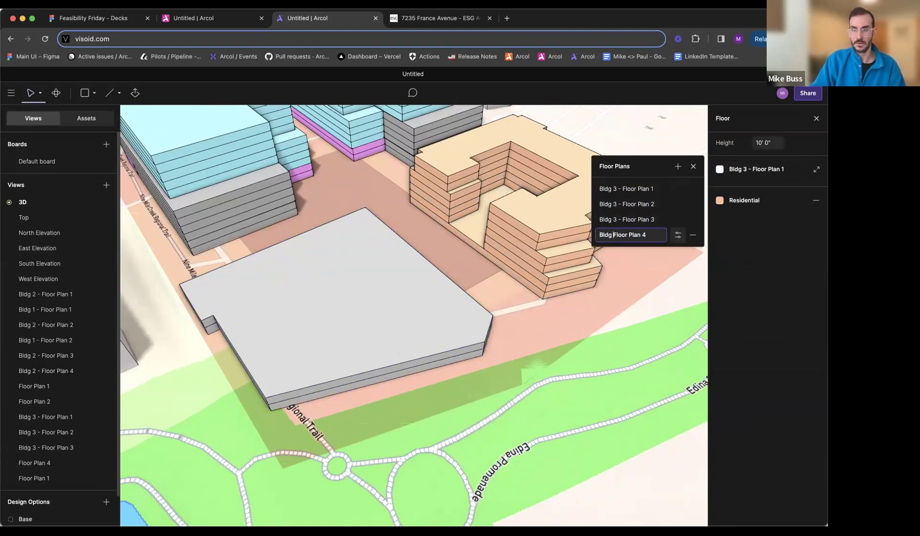
type(" 3 -")
key("Return")
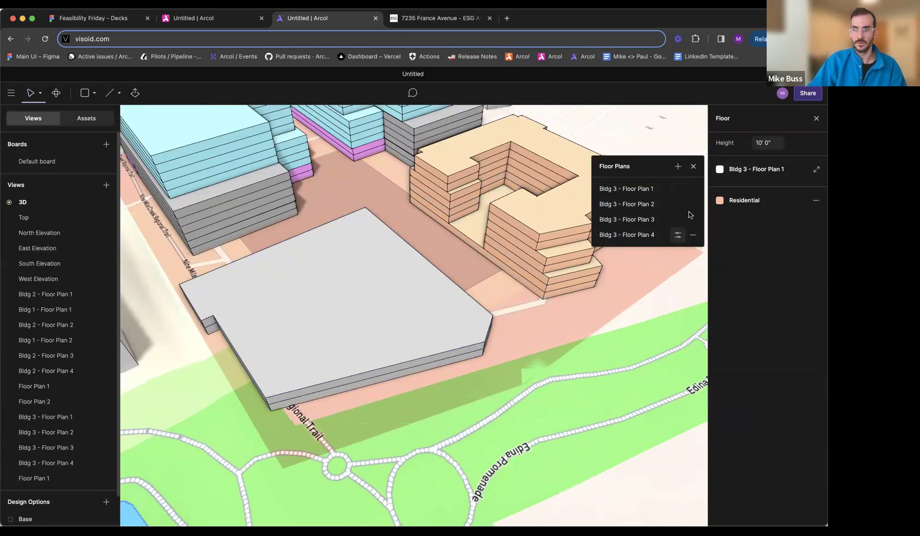
left_click(694, 166)
- Create a second floor plan for the southern two-storey block and close its list of floor plans
left_click(376, 379)
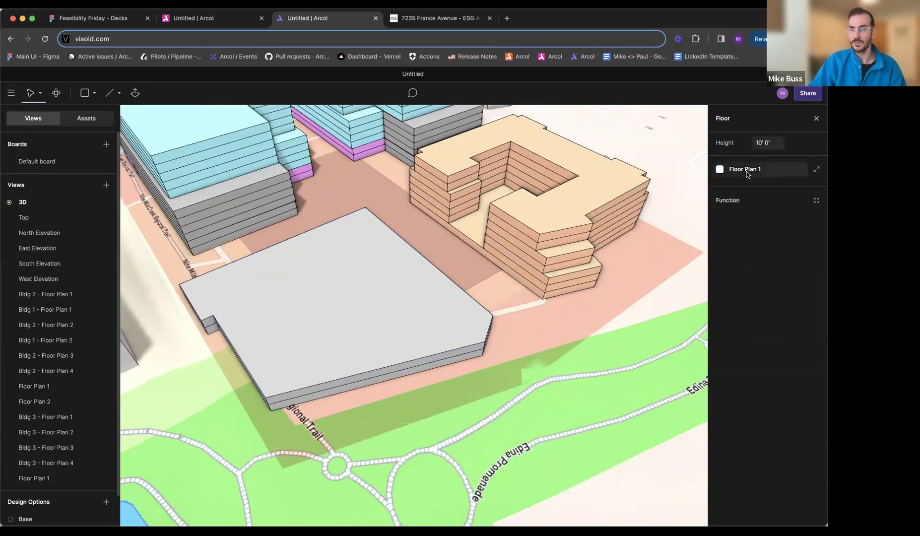
left_click(745, 170)
left_click(677, 168)
left_click(695, 118)
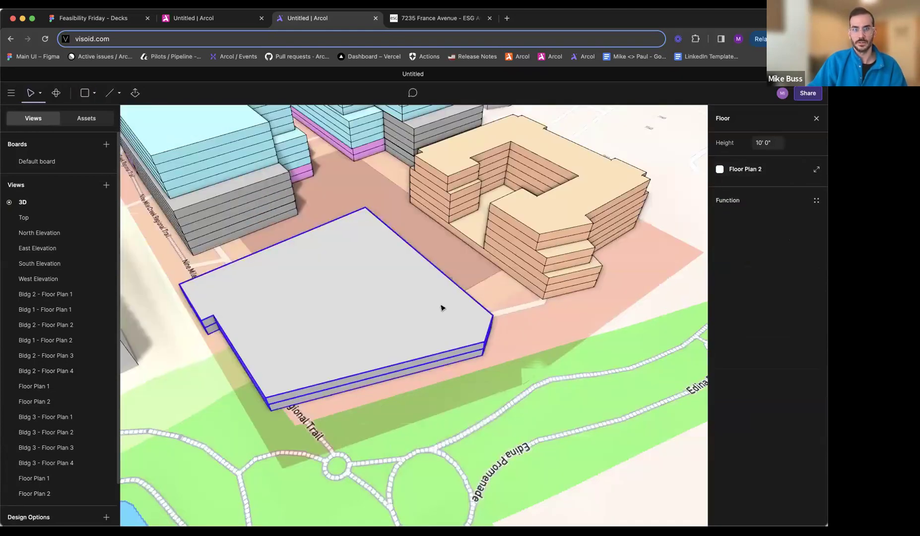
- Check the southern residential block on the ESG site plan and open the block's Floor Plan 2 for editing
middle_click_drag(441, 307, 533, 292)
left_click(433, 15)
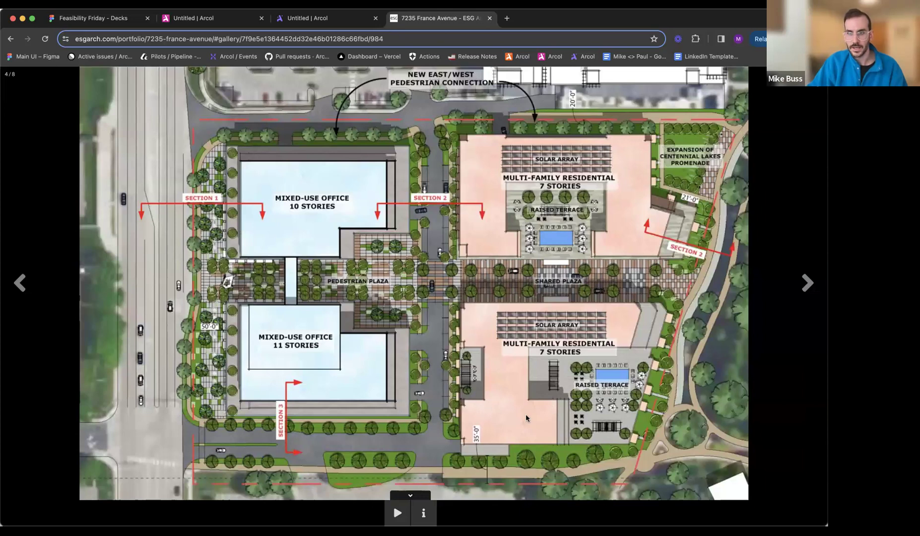
left_click(323, 18)
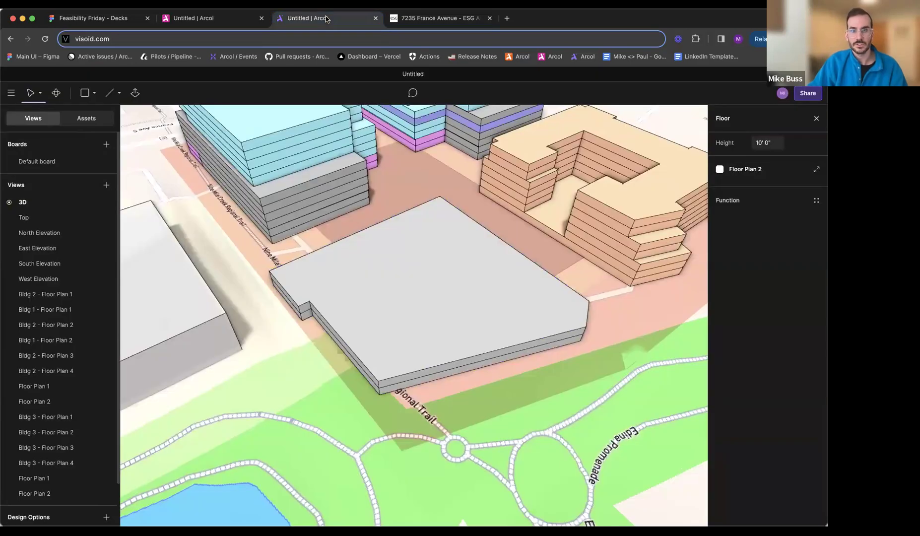
middle_click_drag(319, 295, 469, 381)
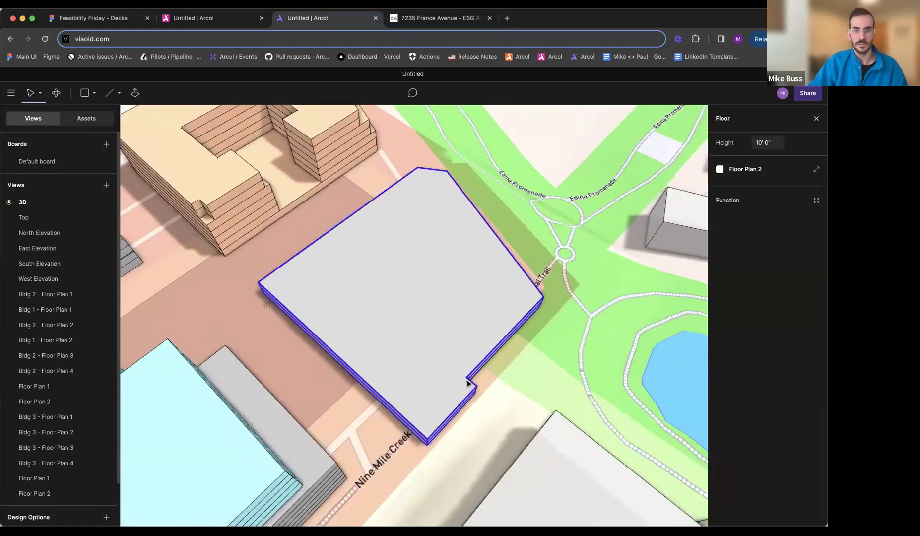
left_click(817, 171)
middle_click_drag(620, 309, 594, 312)
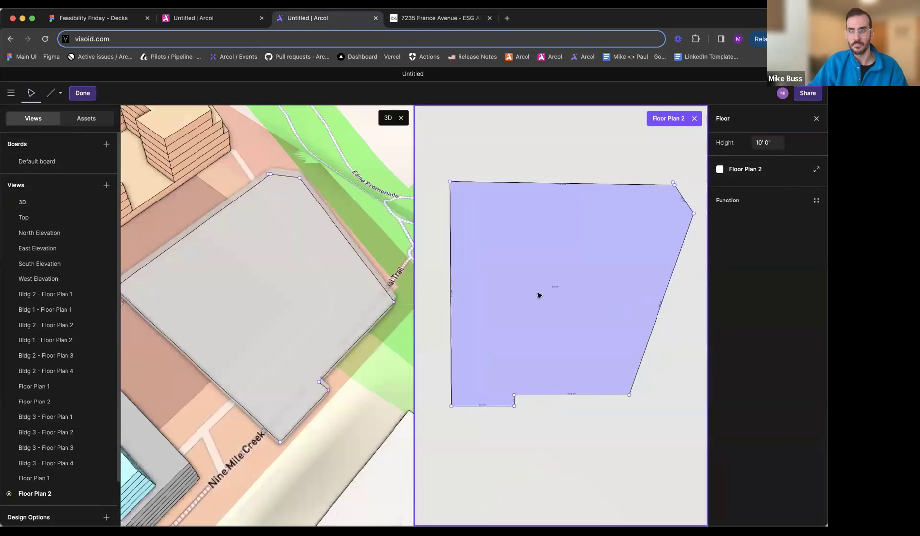
scroll(539, 296, "up", 1)
- Cut a rectangular notch into the middle of Floor Plan 2's west edge and delete the edge segment that closes it off
key("l")
left_click(689, 172)
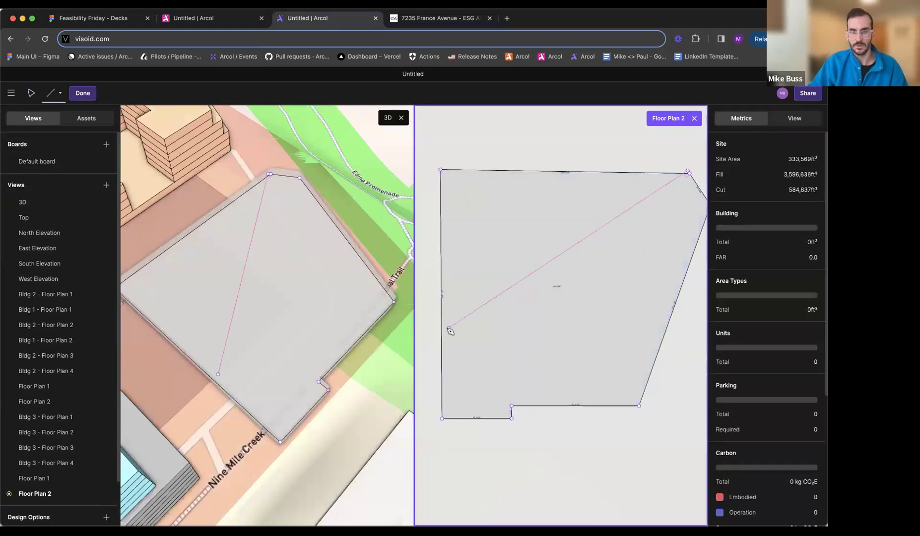
left_click(449, 329)
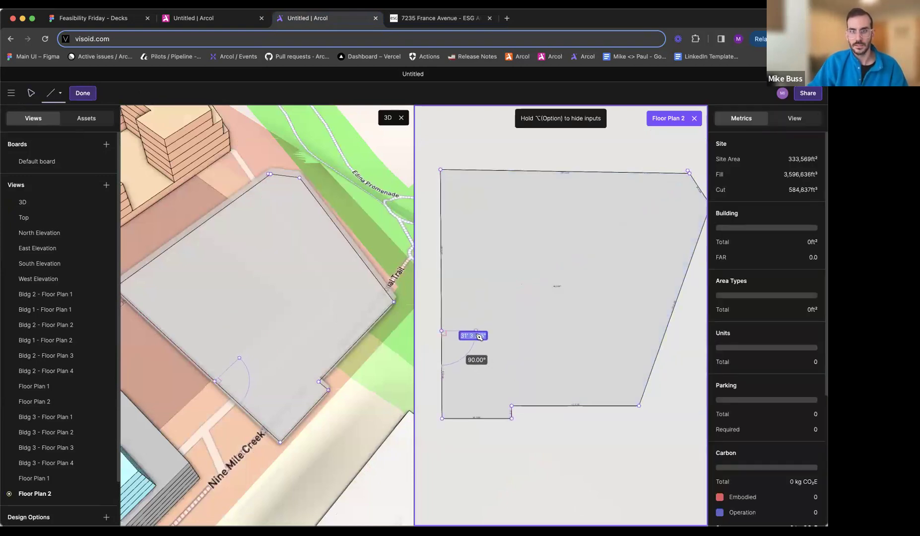
left_click(465, 330)
left_click(465, 247)
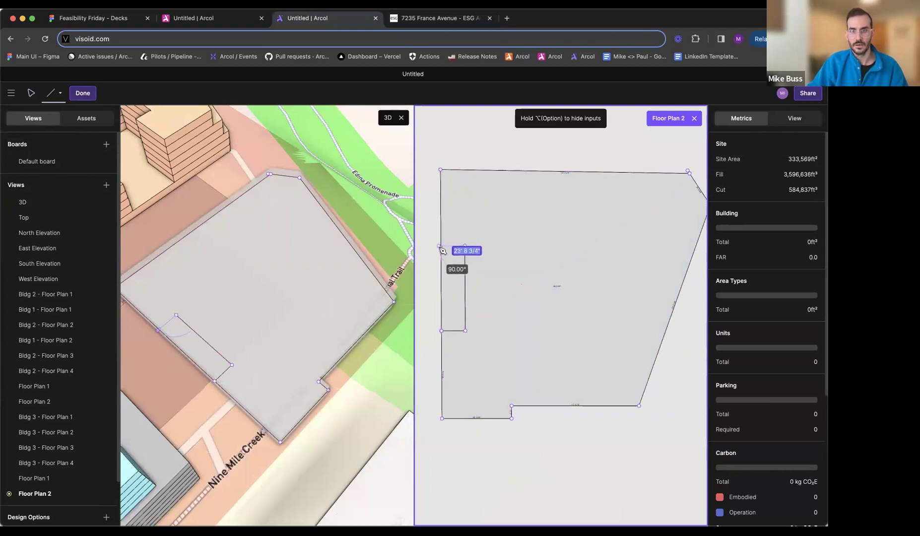
left_click(442, 247)
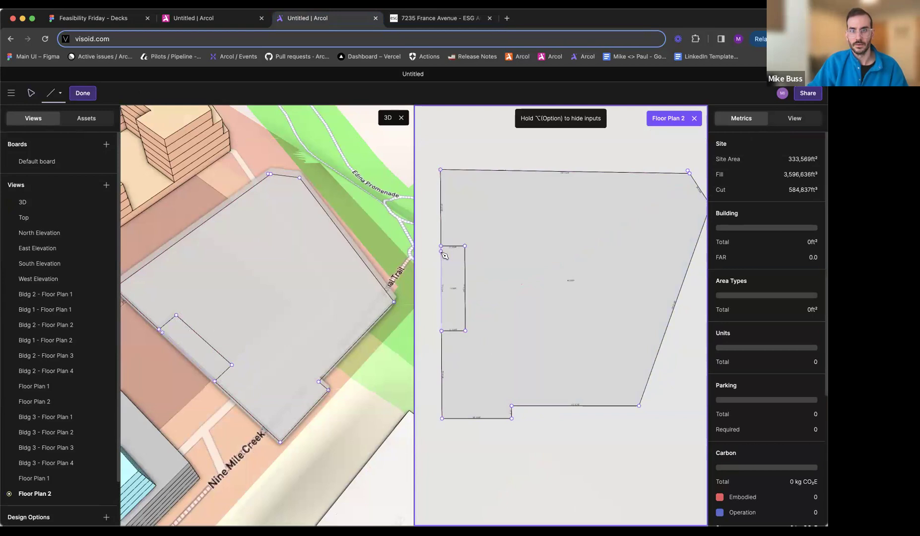
key("Escape")
left_click(441, 263)
key("Delete")
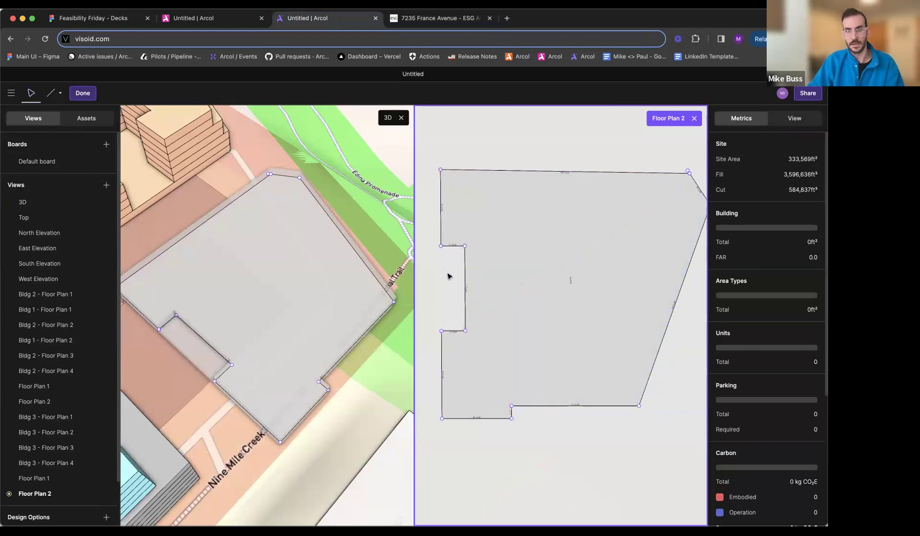
- Following the site plan, draw the terrace cutout's stepped outline from the south edge: about 69 ft north, west, and north level with the notch's upper side
left_click(437, 18)
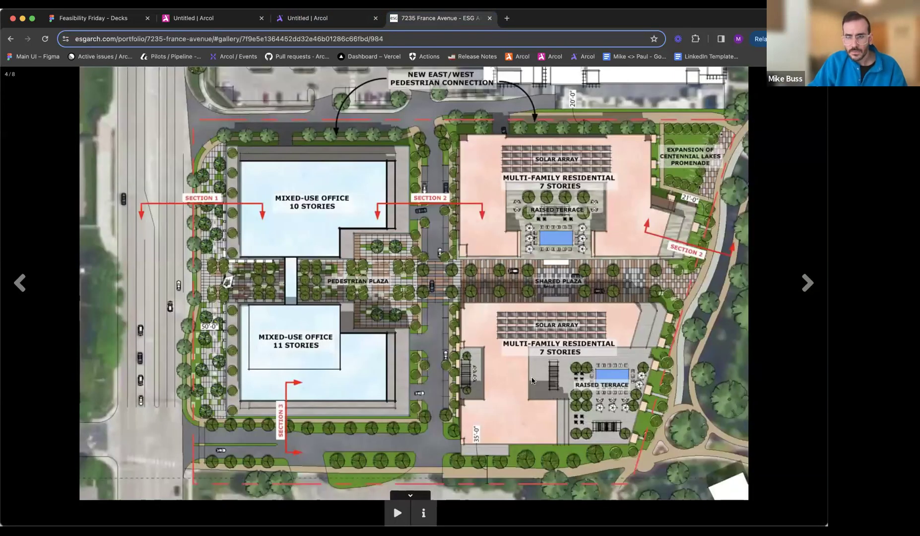
left_click(317, 18)
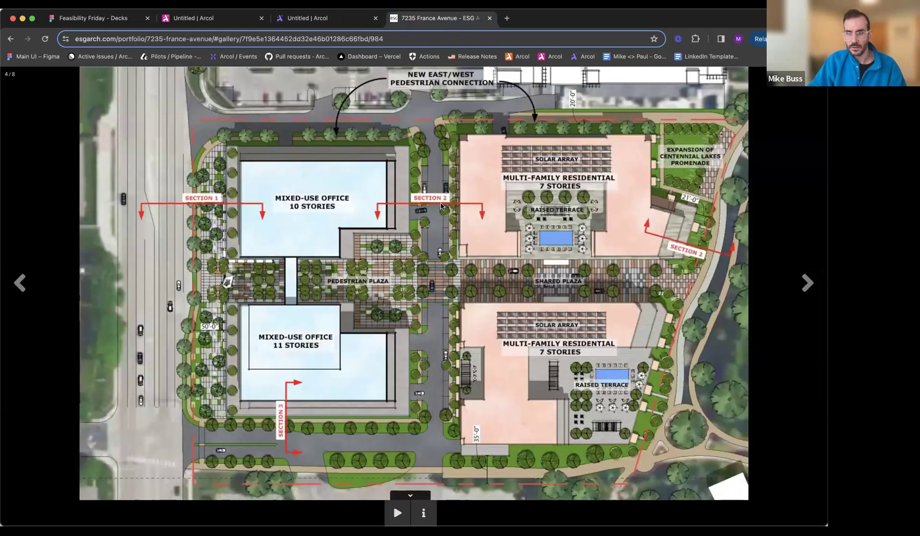
left_click(328, 18)
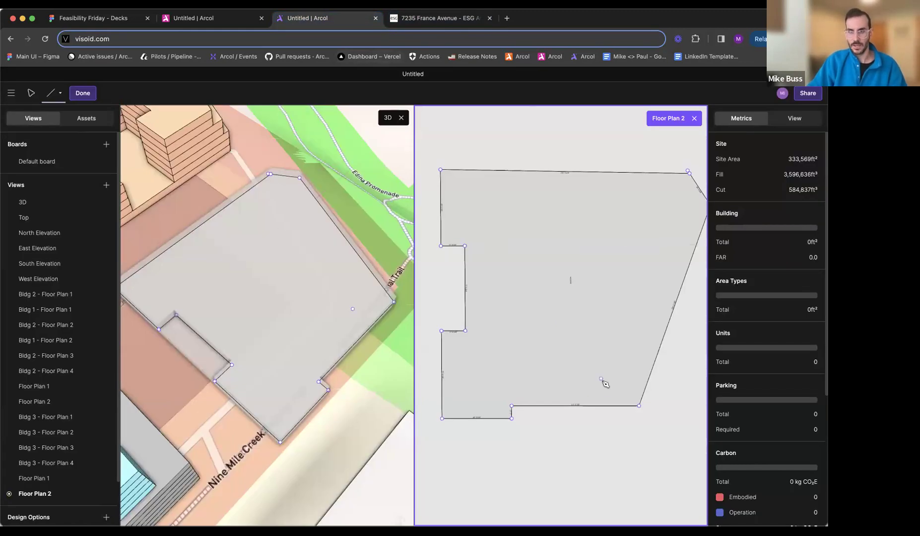
left_click(575, 406)
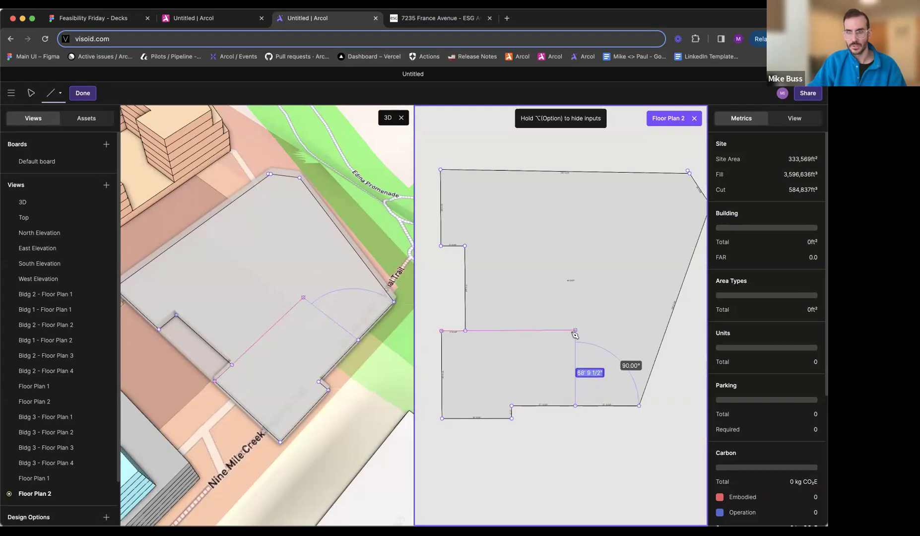
left_click(575, 330)
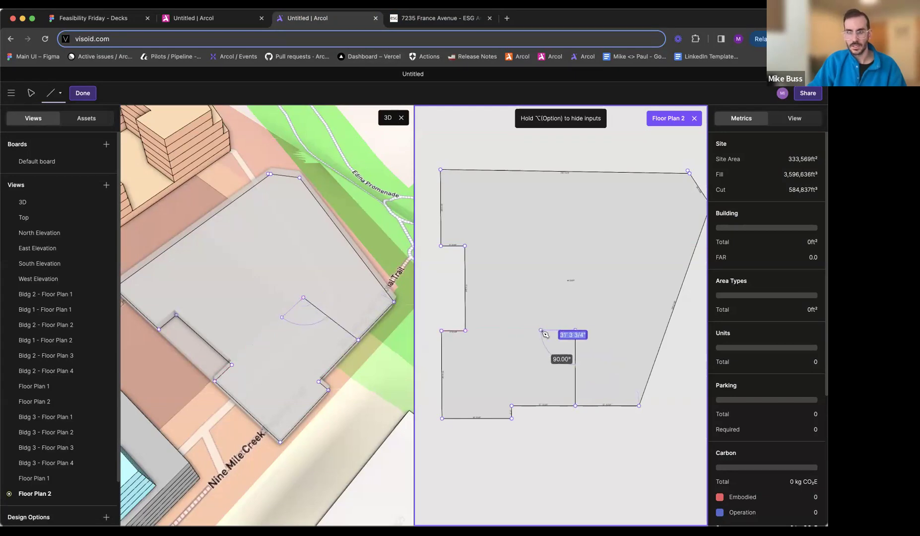
left_click(531, 330)
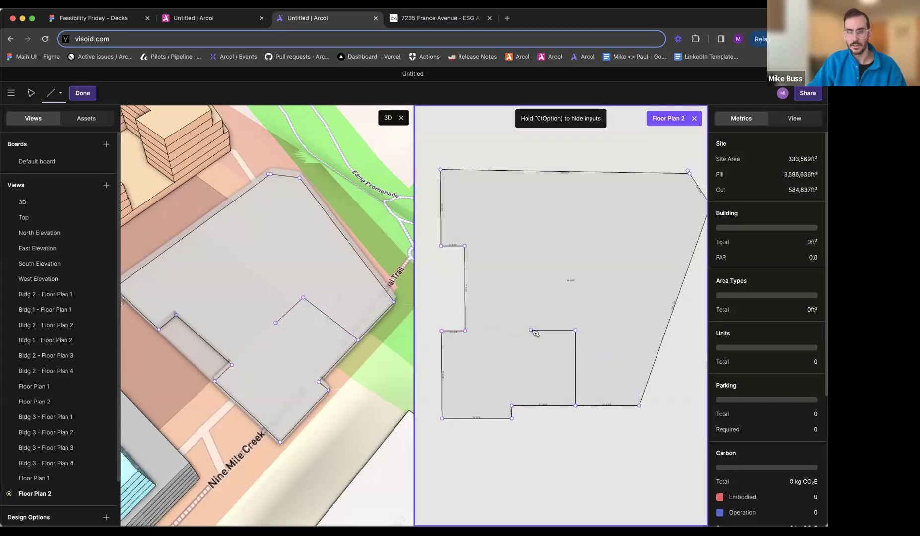
left_click(531, 245)
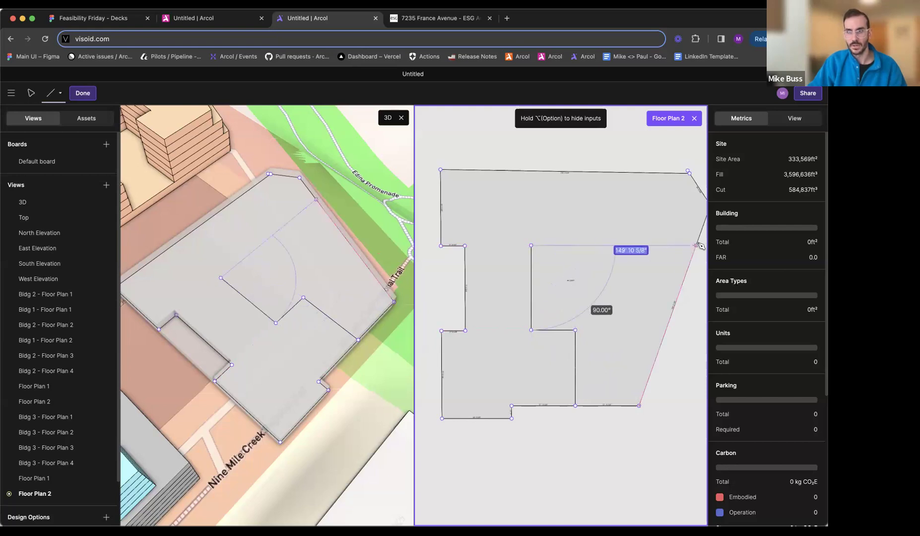
- Check the raised terrace on the site plan and finish the cutout outline with a line about 150 ft east to the slanted edge
left_click(453, 20)
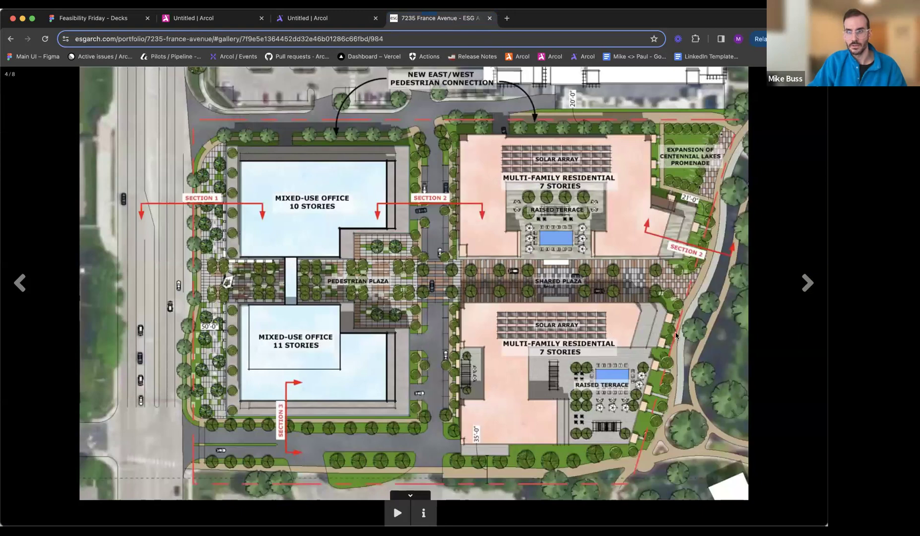
left_click(330, 19)
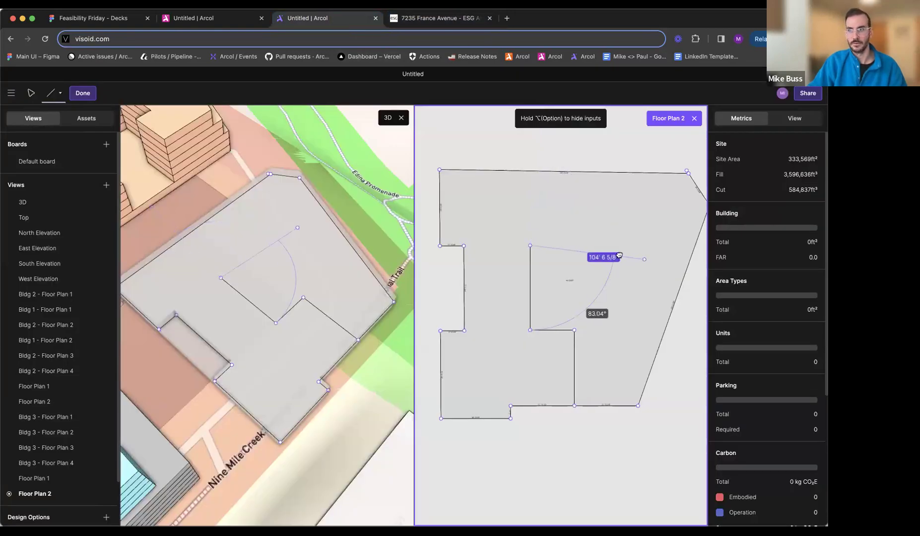
middle_click_drag(647, 261, 580, 252)
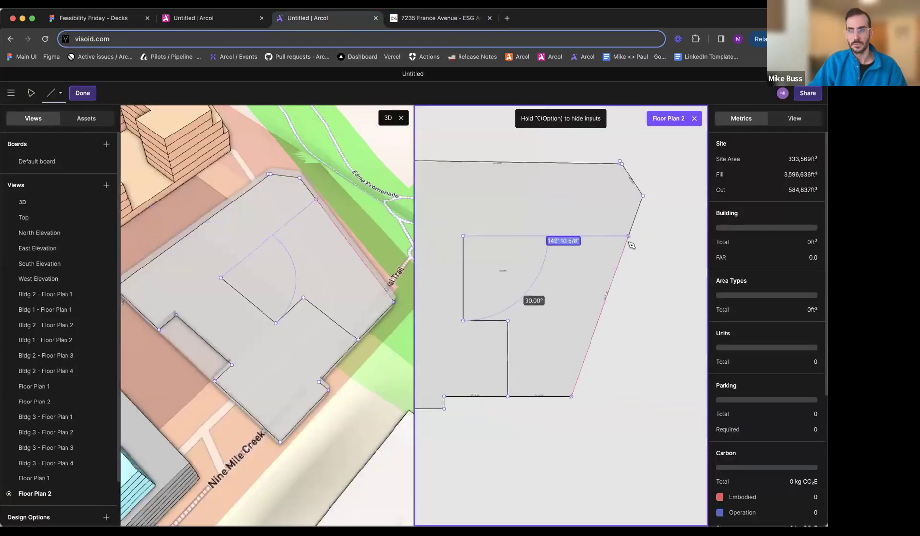
left_click(628, 236)
key("Escape")
- Try to join the terrace line's end point to the slanted east edge by shifting it, then realign it horizontally
left_click(606, 312)
scroll(630, 248, "up", 3)
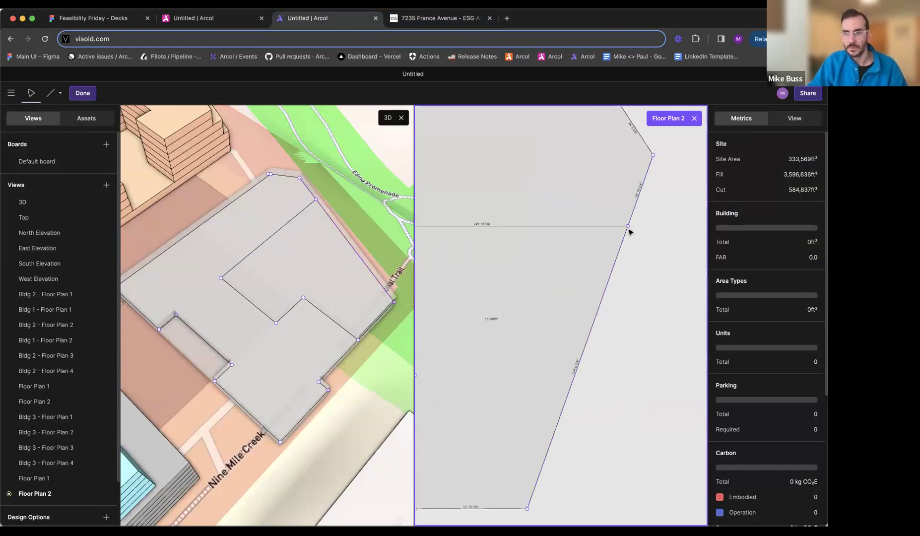
left_click(630, 226)
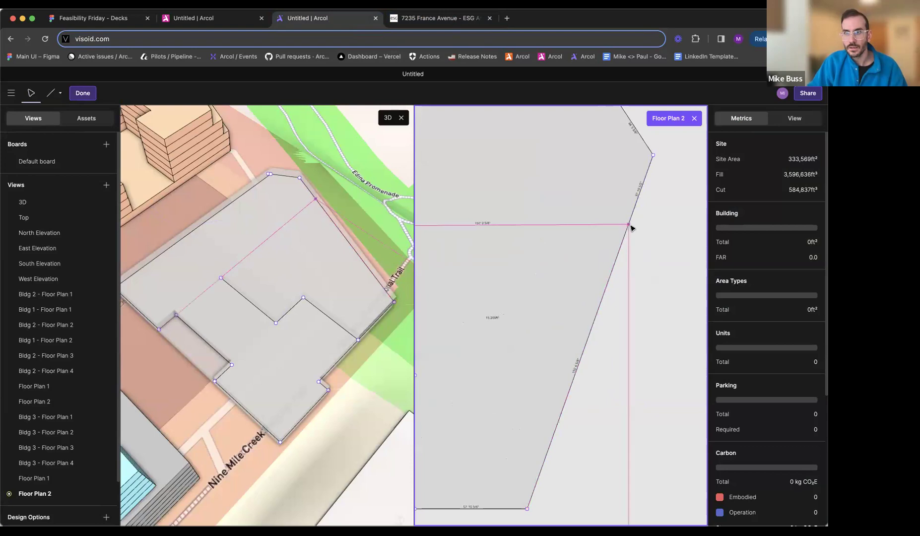
left_click_drag(632, 226, 632, 226)
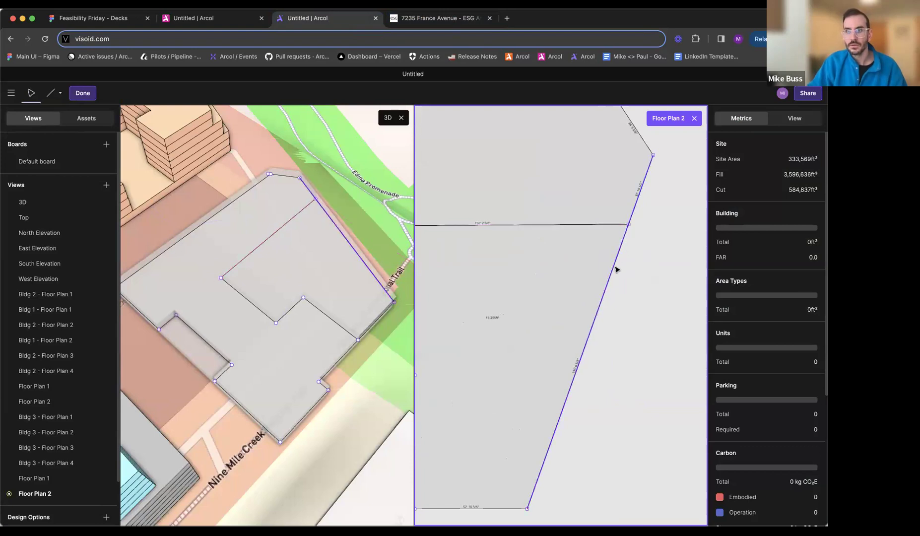
scroll(615, 269, "down", 3)
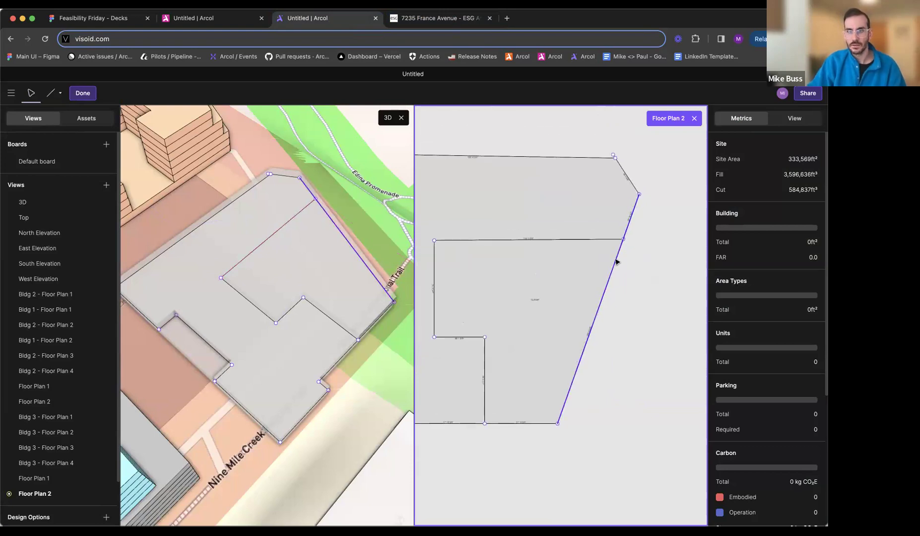
left_click(624, 240)
scroll(625, 242, "up", 1)
left_click_drag(625, 244, 625, 244)
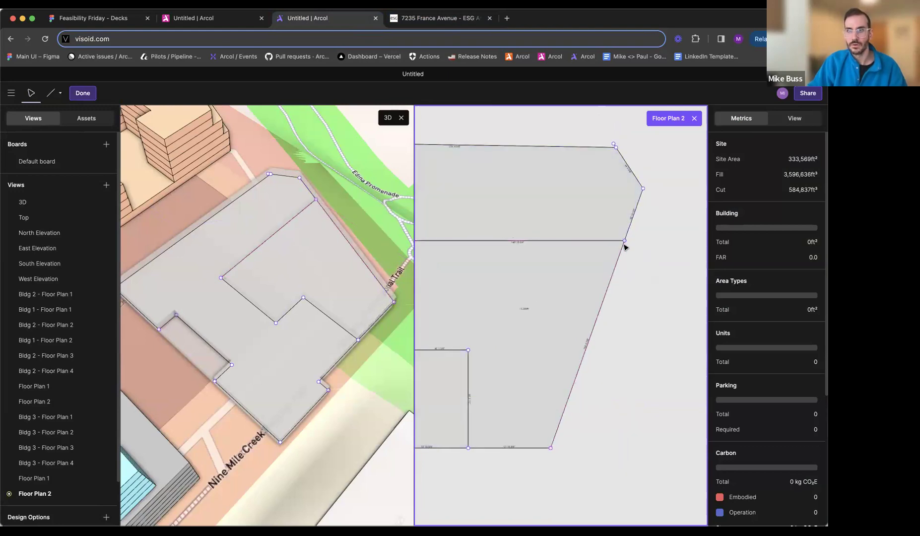
- Delete the slanted east edge and redraw only its short upper segment to close the north wing
left_click(620, 257)
key("Delete")
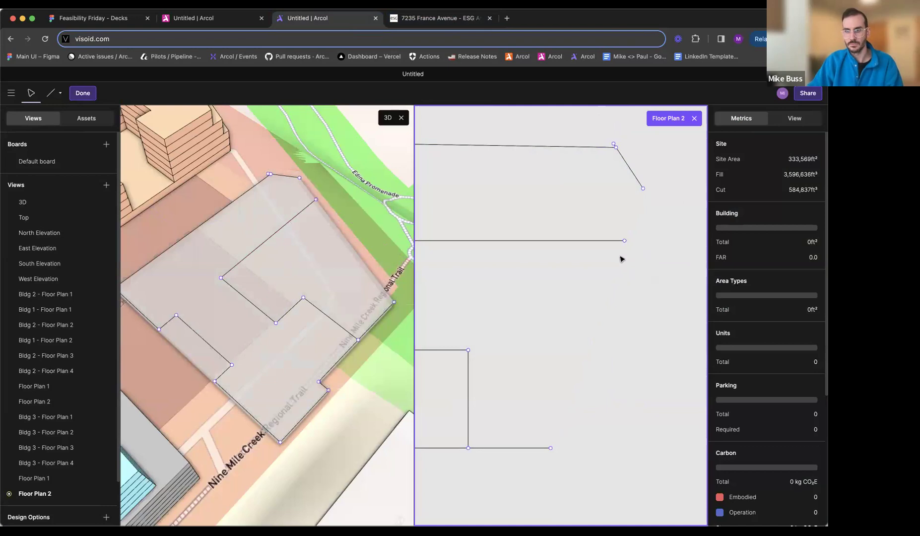
left_click(625, 241)
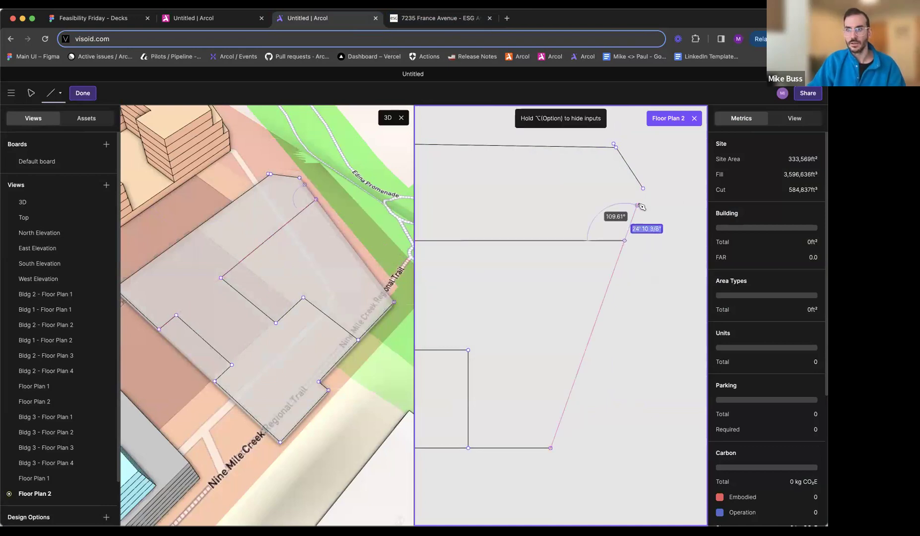
left_click(644, 189)
key("Escape")
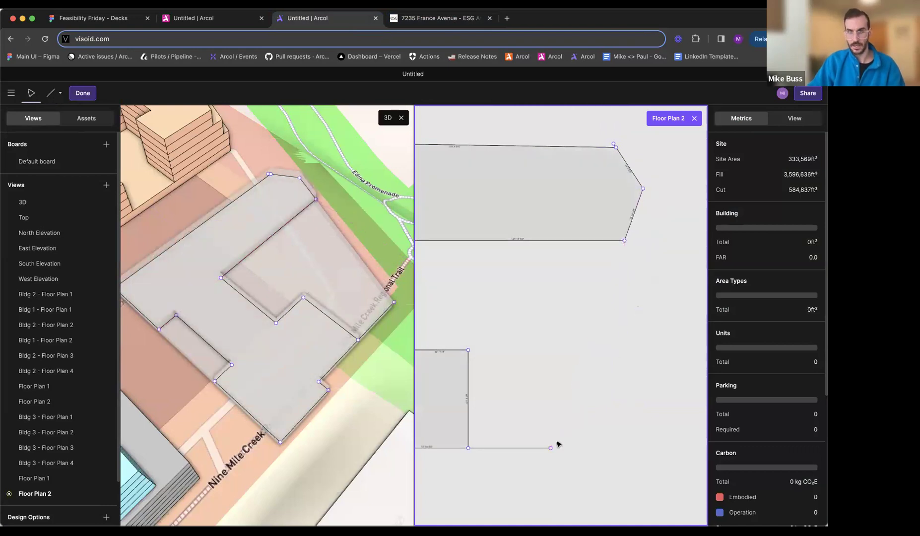
- Delete the leftover piece of the south edge that extends east of the building outline
key("Delete")
middle_click_drag(545, 389, 602, 361)
scroll(637, 375, "down", 4)
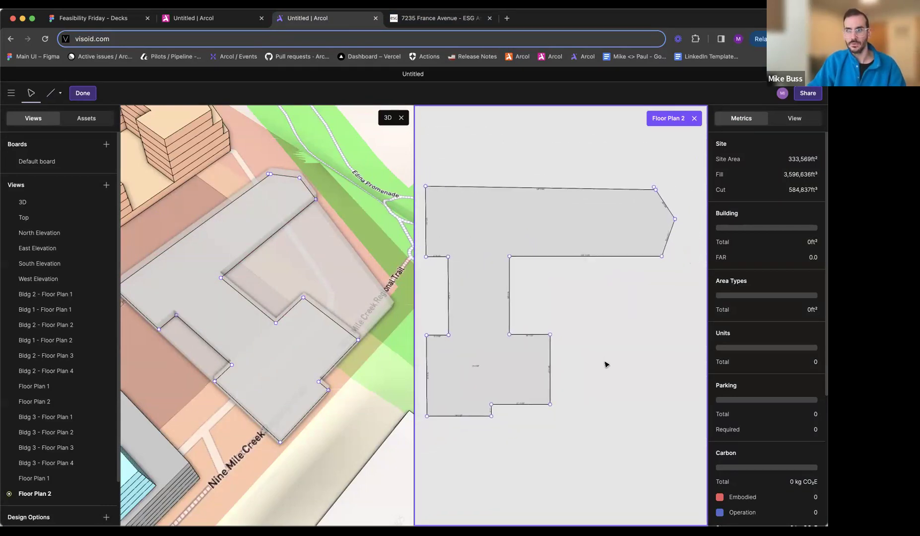
- Merge the two nearly coincident corner points at the northeast end of the north wing into one
left_click(643, 214)
scroll(644, 217, "up", 2)
scroll(643, 216, "up", 3)
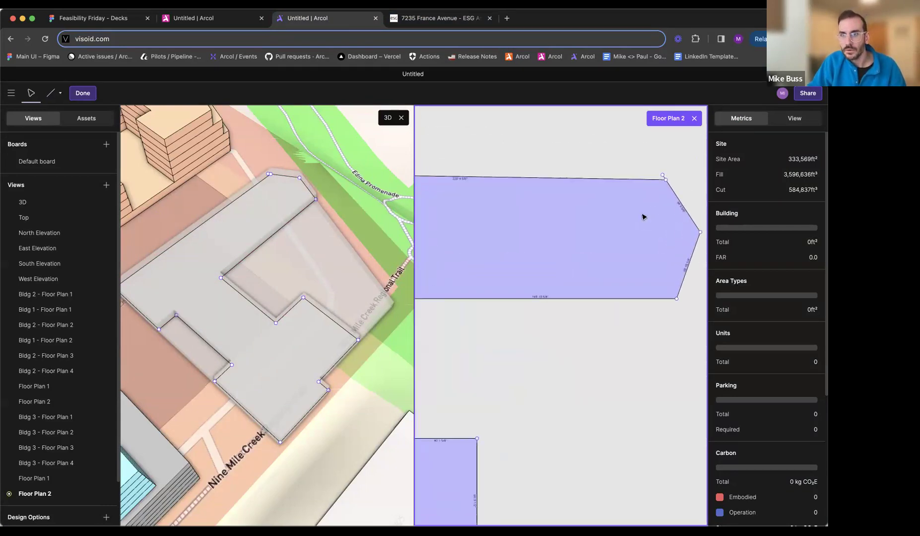
left_click(667, 175)
left_click_drag(666, 175, 666, 173)
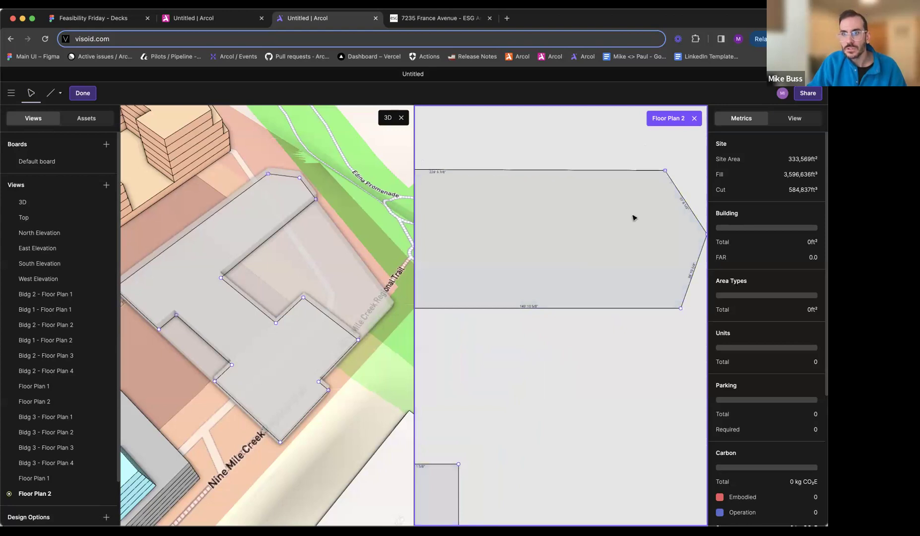
scroll(633, 217, "down", 5)
middle_click_drag(637, 318, 611, 303)
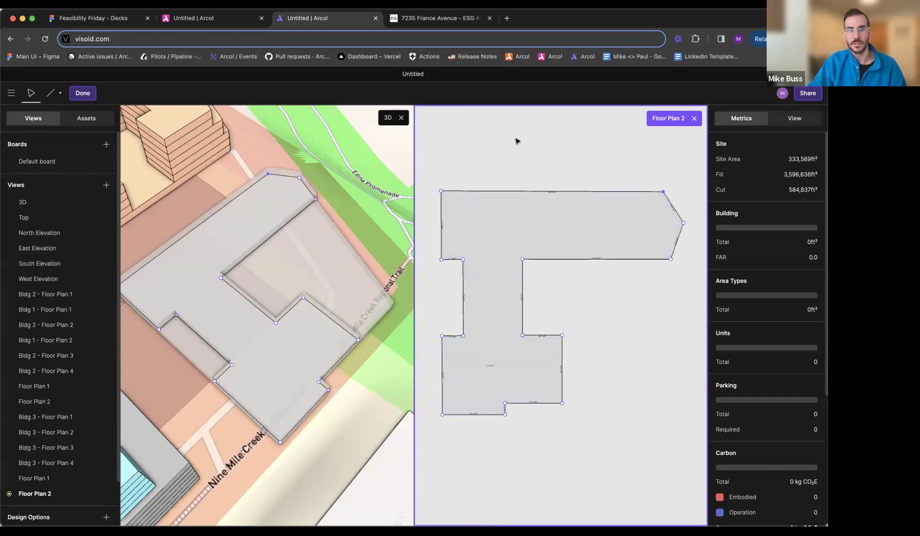
- Compare Floor Plan 2 with the 7235 France Avenue site plan and shift the south wing's east edge slightly outward to match
left_click(437, 18)
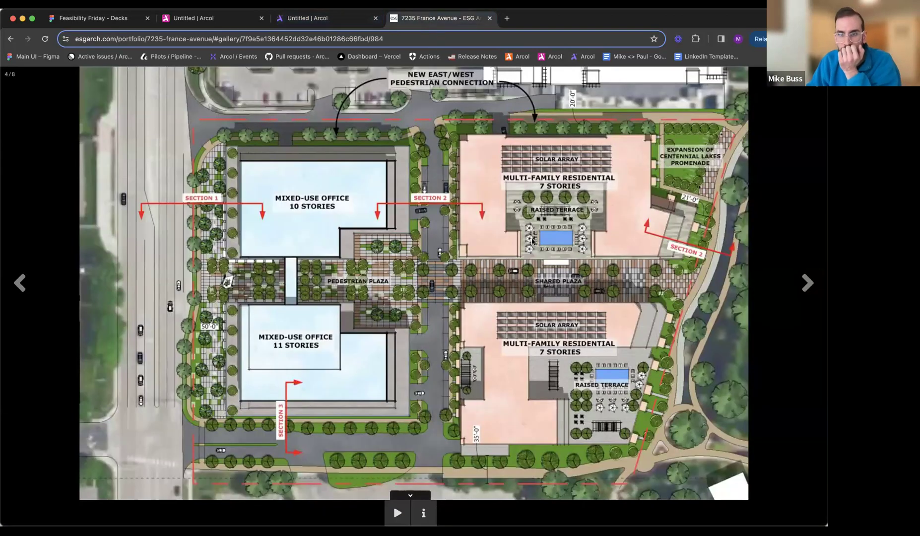
left_click(324, 19)
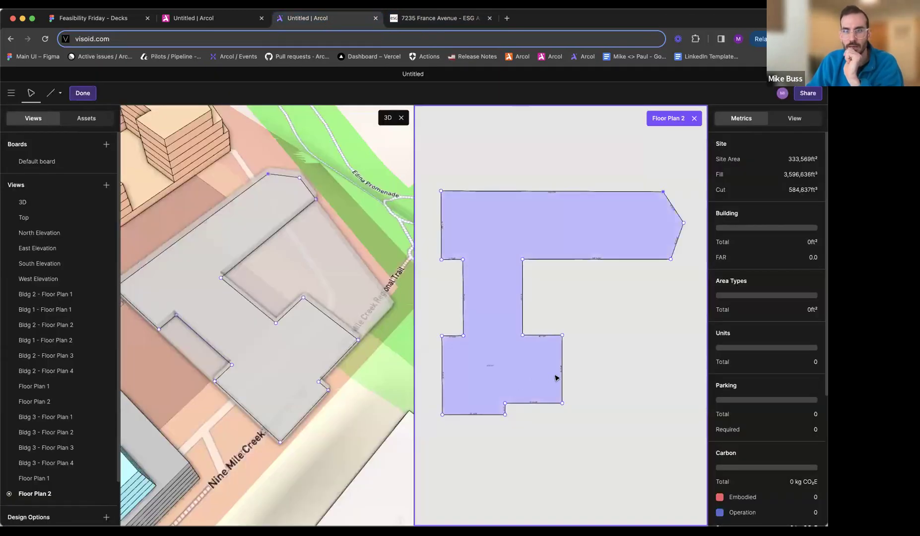
left_click(430, 22)
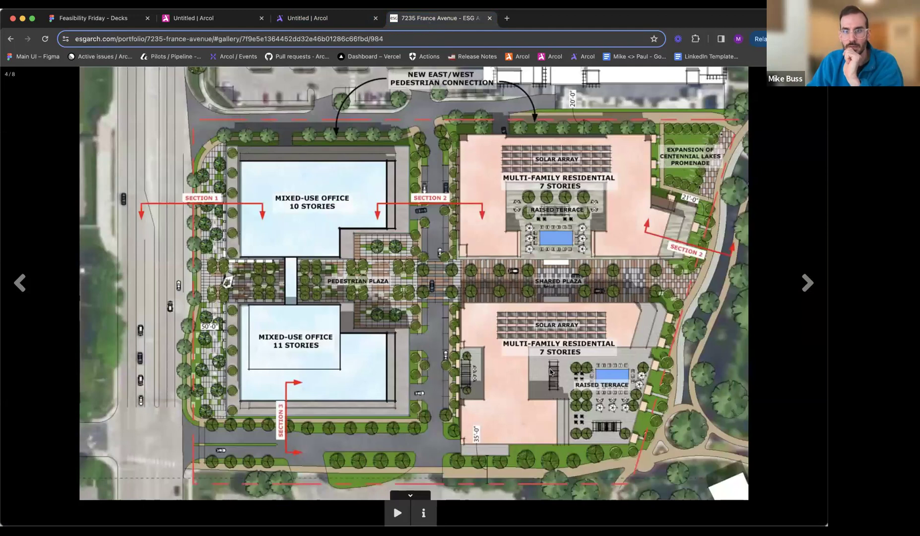
left_click(318, 18)
left_click_drag(565, 366, 579, 366)
left_click(446, 21)
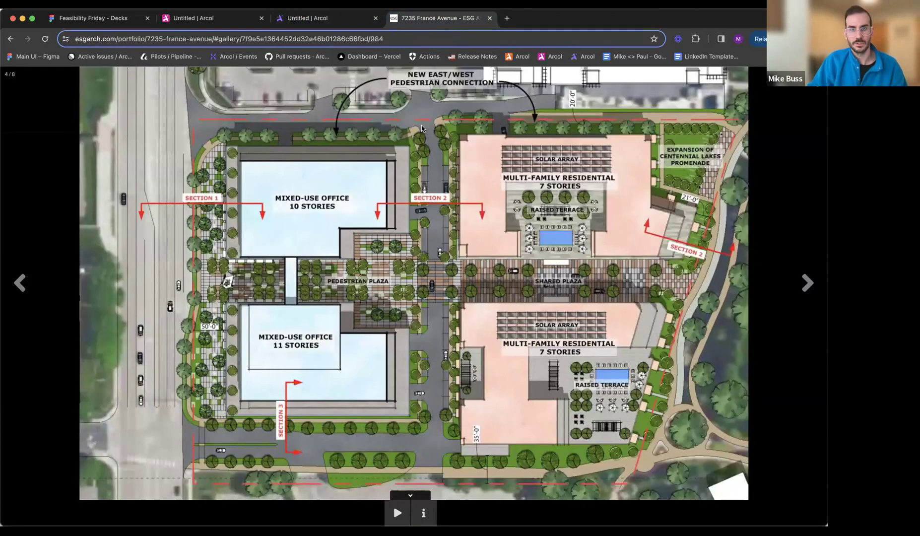
left_click(317, 18)
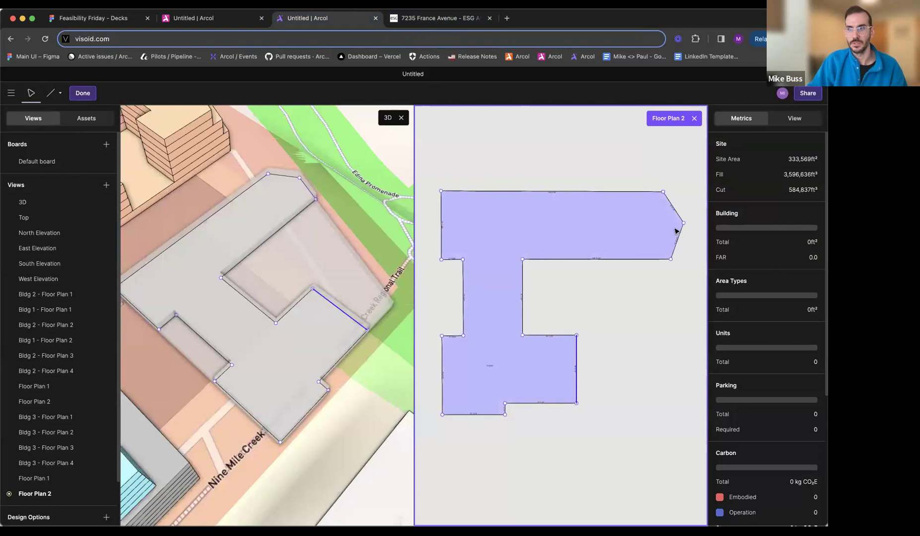
- Check the site plan, shift the north wing's lower slanted east edge inward, and finish editing Floor Plan 2
left_click(441, 18)
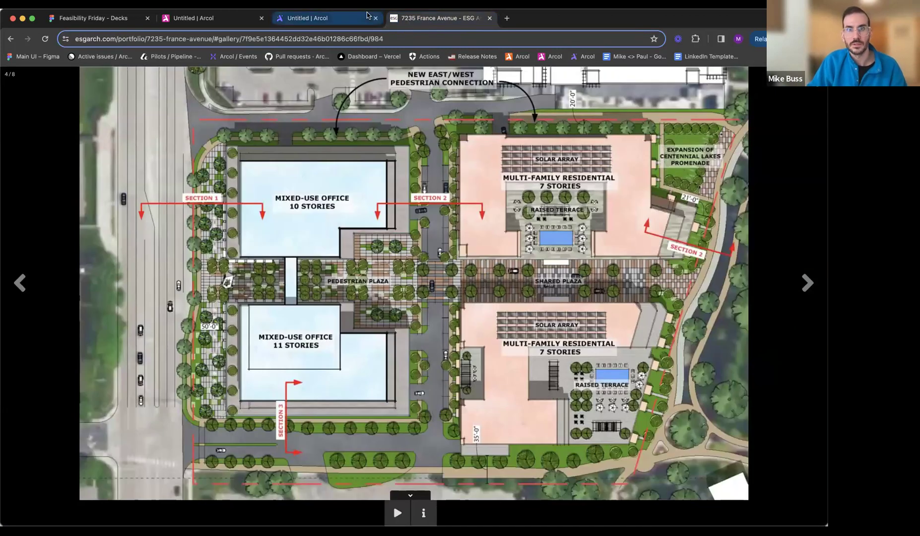
left_click(323, 18)
left_click_drag(681, 237, 668, 232)
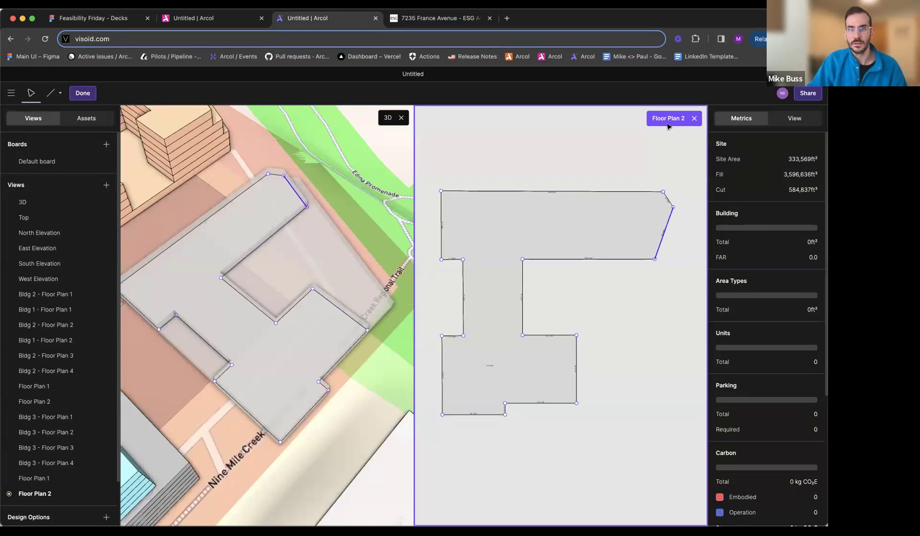
key("Escape")
key("Escape")
- Try to shift the lower floor's long slanted east edge directly in the 3D view
middle_click_drag(366, 281, 400, 261)
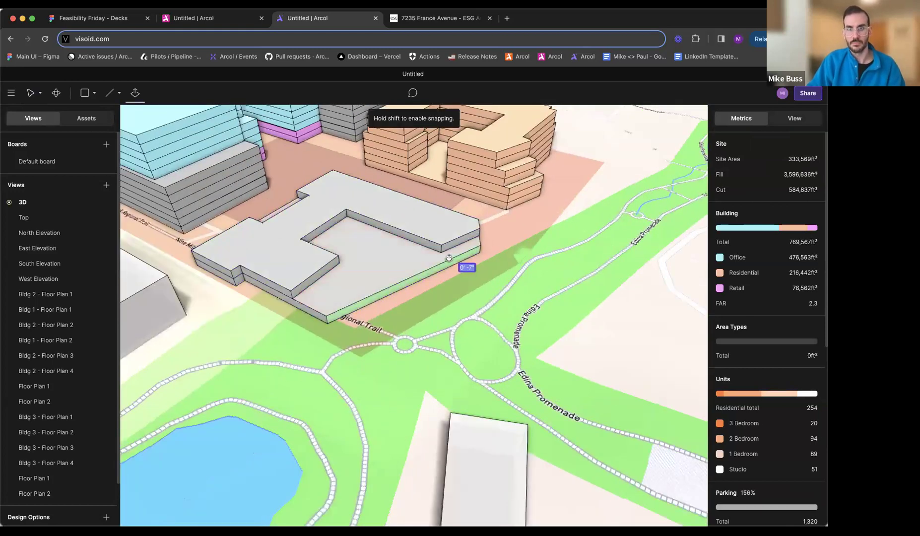
double_click(444, 270)
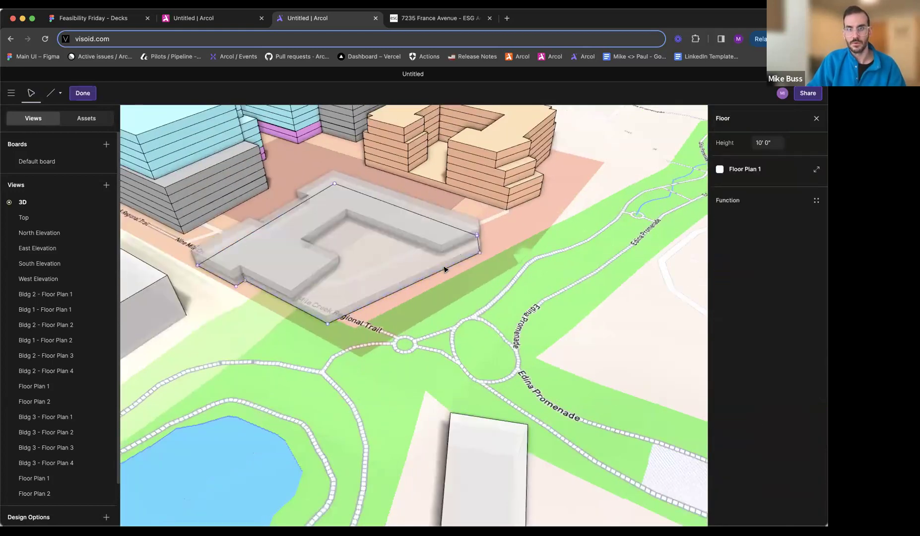
left_click_drag(444, 264, 444, 264)
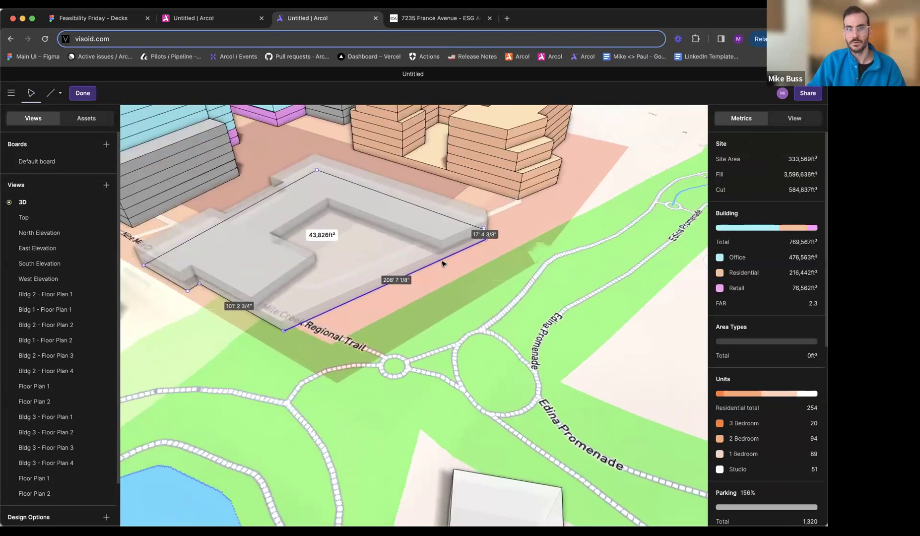
key("Escape")
double_click(454, 258)
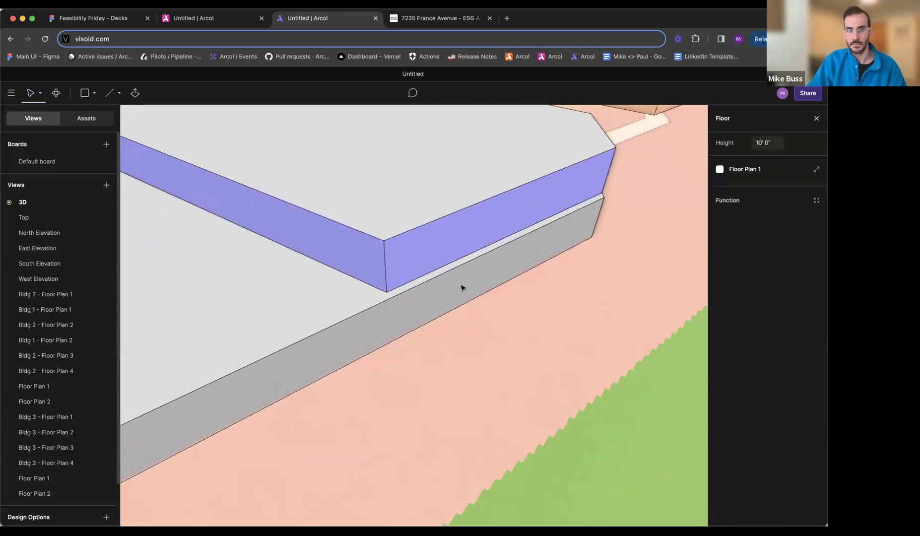
scroll(454, 310, "down", 5)
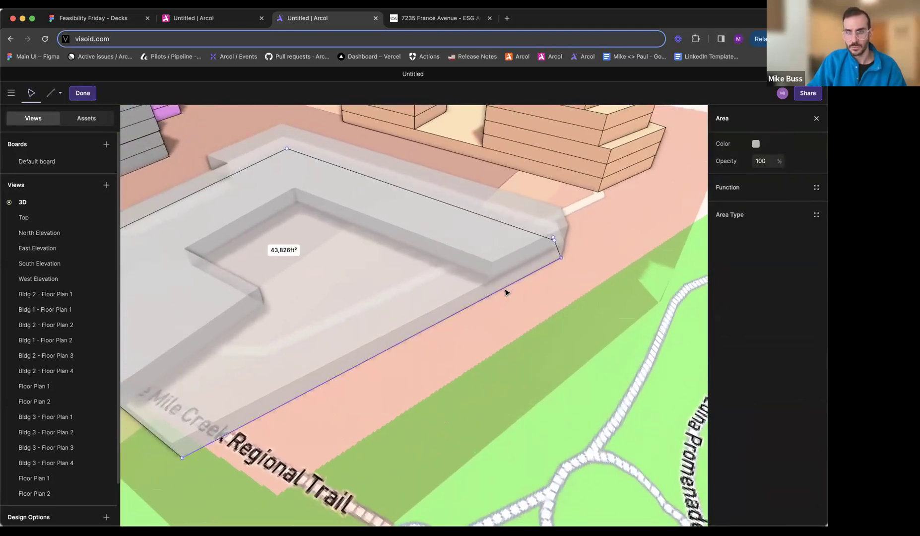
left_click(505, 290)
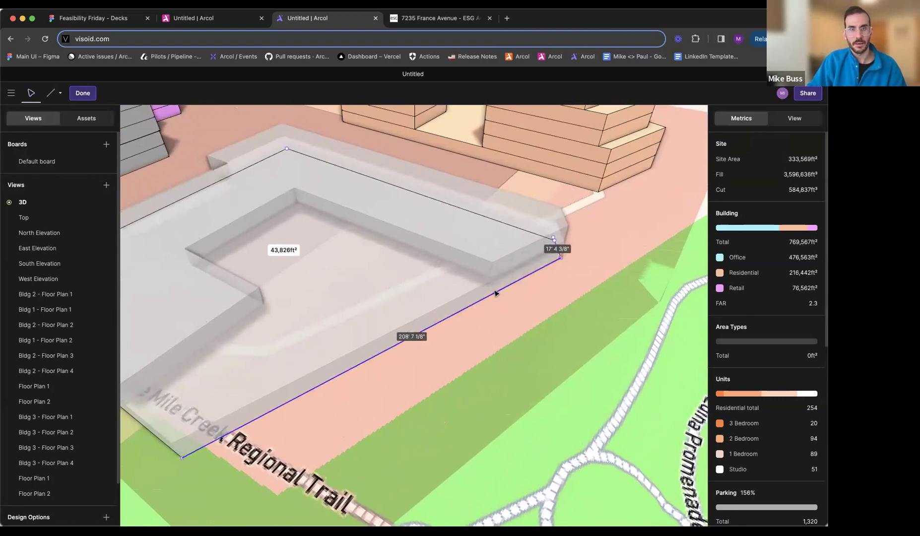
left_click(427, 323)
- Open Floor Plan 1 beside the 3D view, try to shift its slanted east edge there, and close the plan
left_click(816, 169)
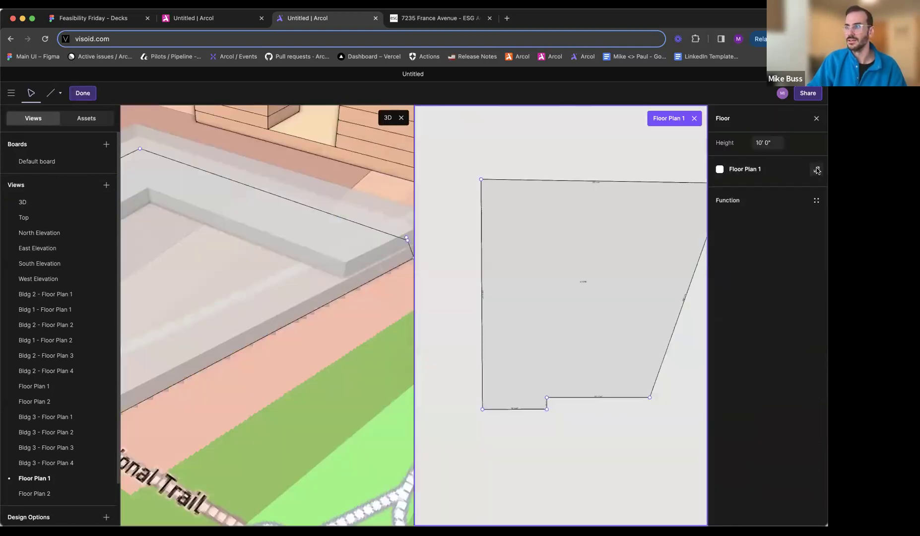
scroll(631, 254, "right", 3)
scroll(631, 255, "down", 1)
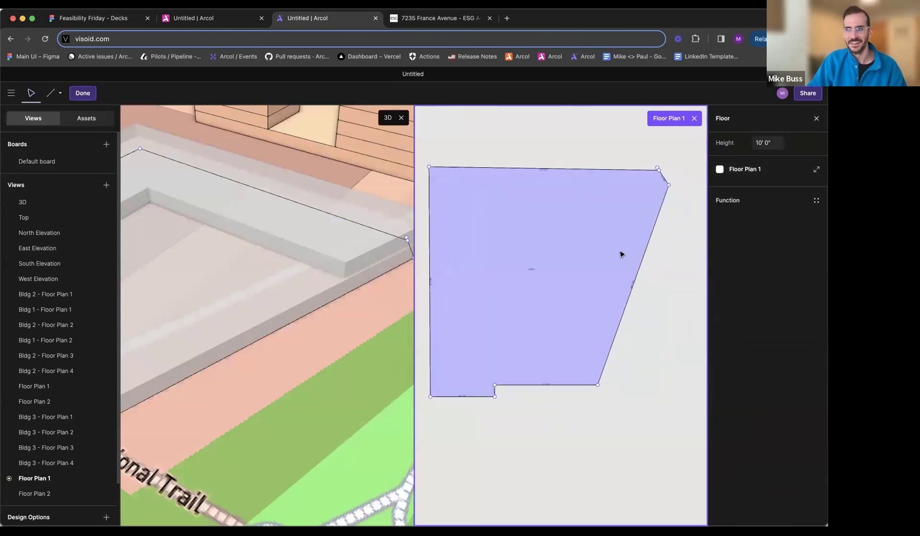
left_click(645, 252)
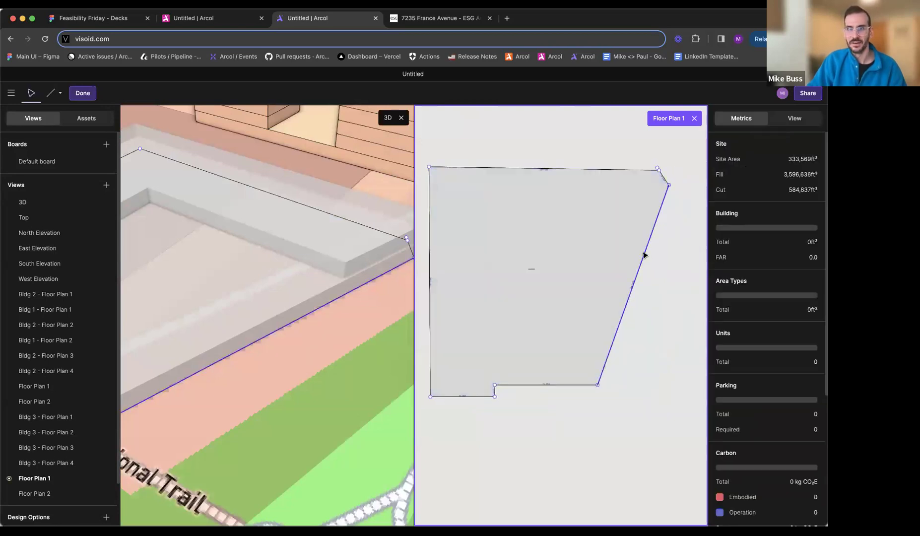
left_click_drag(641, 254, 645, 255)
key("Escape")
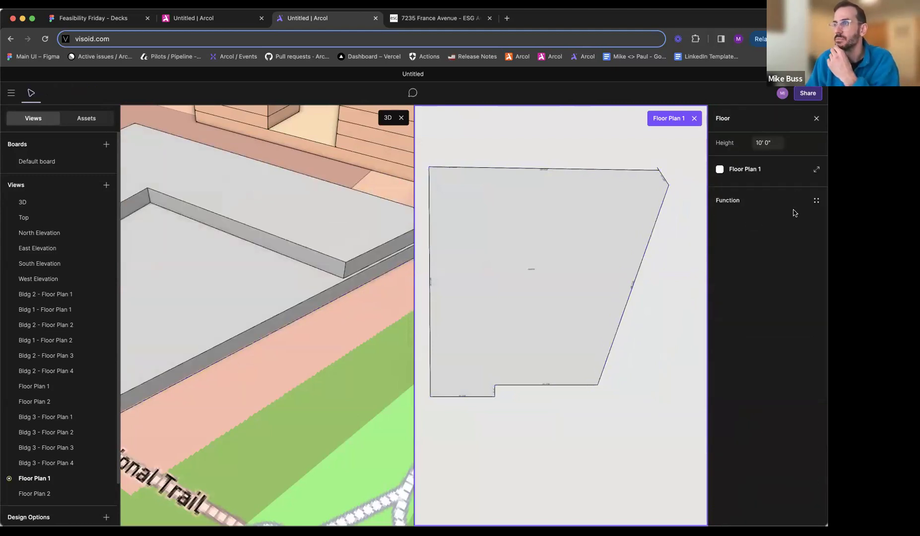
left_click(661, 283)
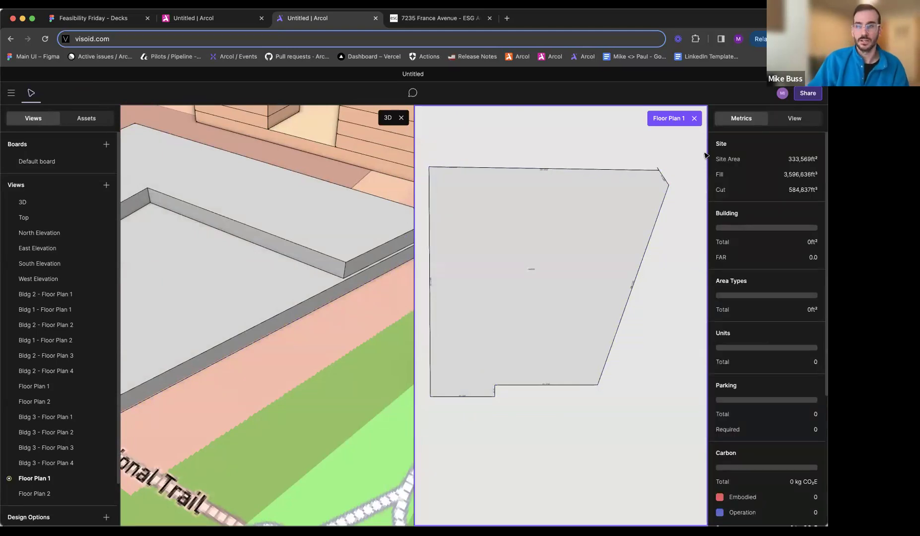
left_click(695, 119)
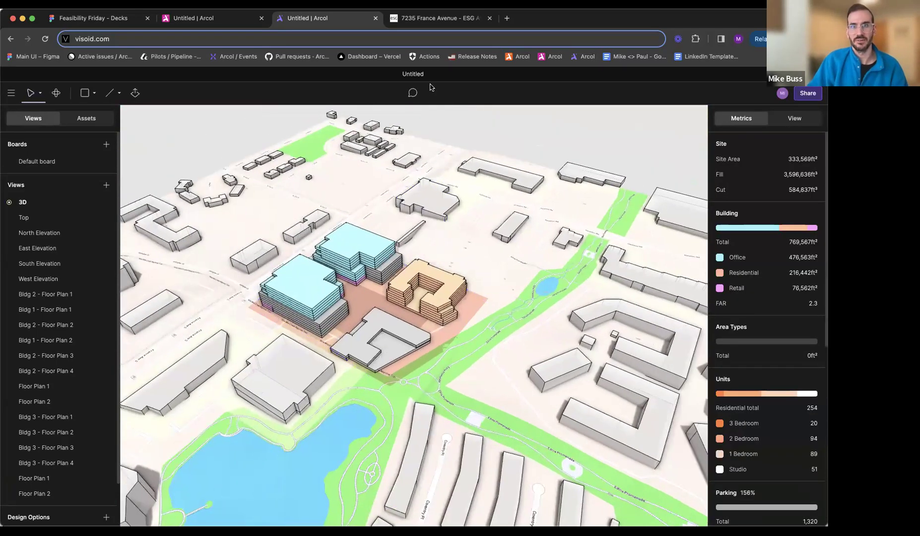
- Resize the browser window, reopen the site plan image enlarged in the ESG gallery, and capture a screenshot of it
left_click(434, 19)
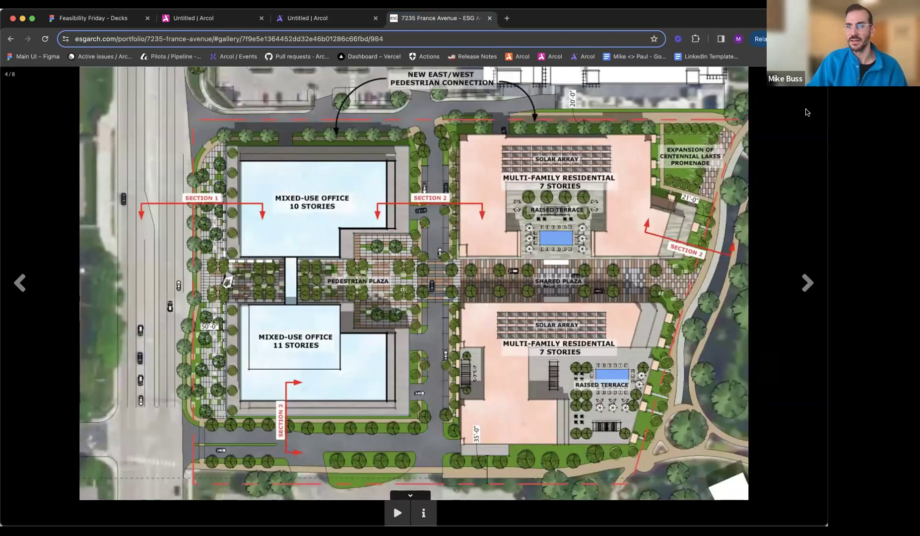
left_click_drag(827, 292, 721, 291)
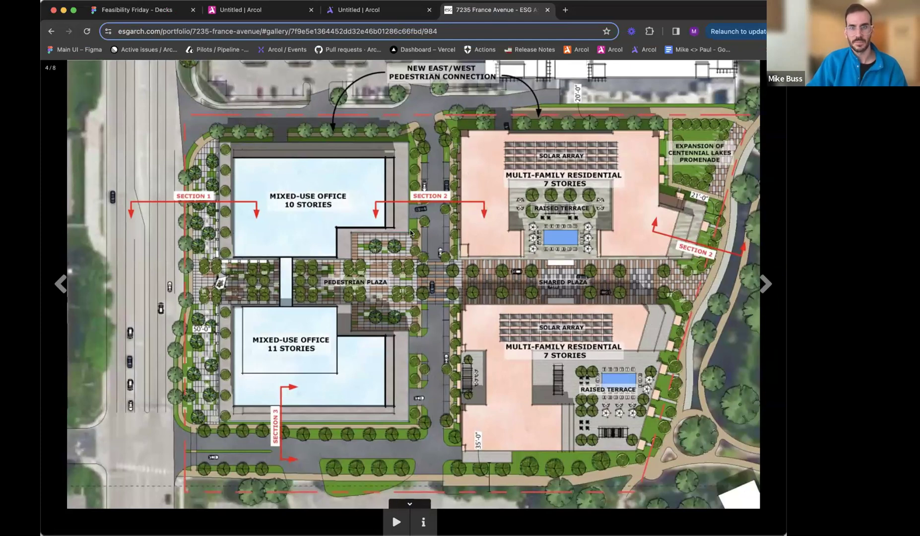
scroll(411, 232, "up", 5, "ctrl")
scroll(411, 232, "down", 5, "ctrl")
key("Escape")
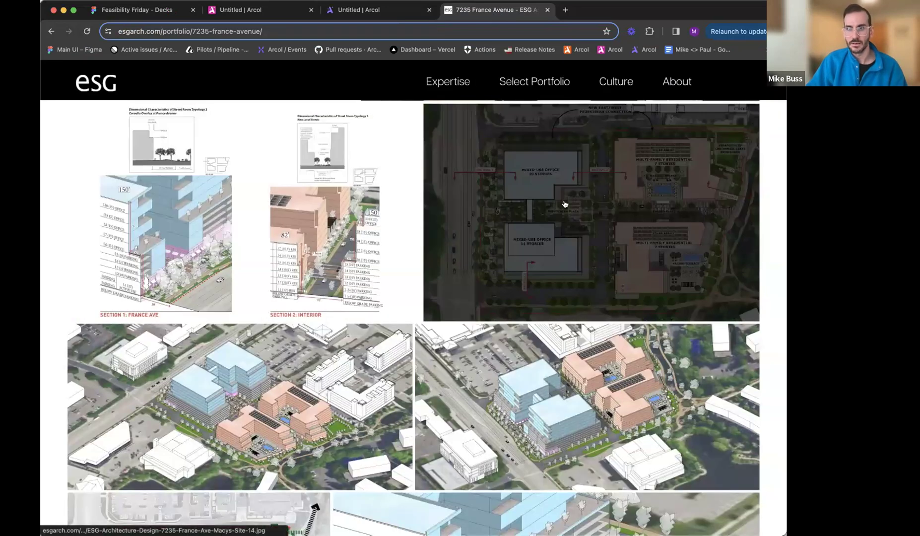
left_click(745, 205)
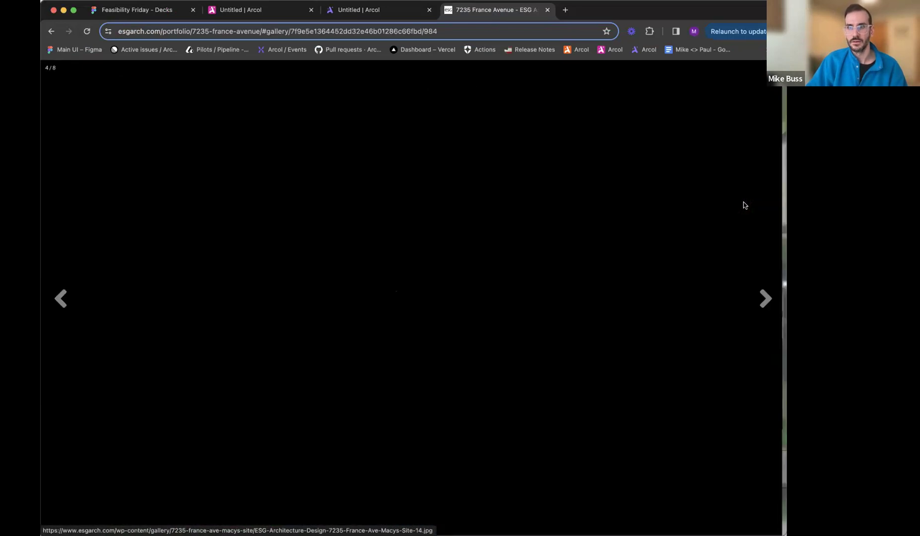
key("super+shift+4")
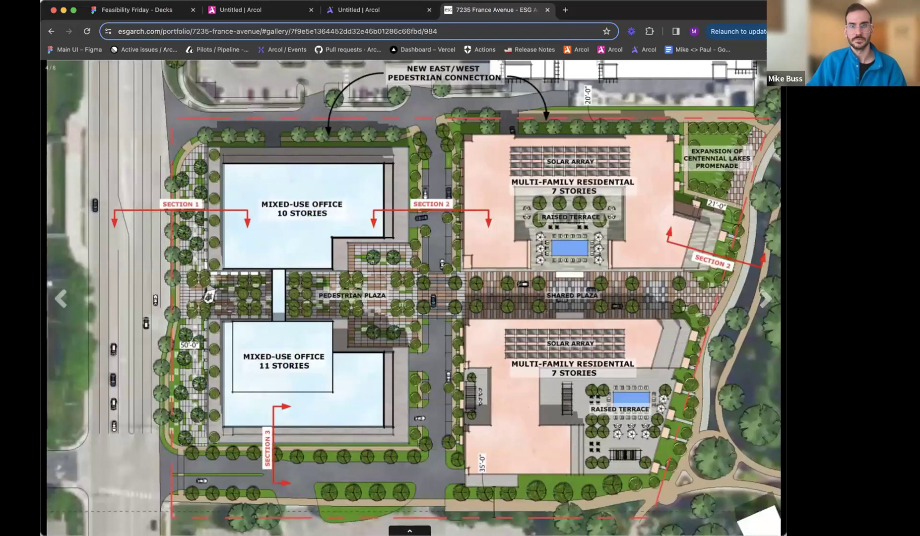
- Switch back to the Arcol model and bring the captured site plan image into the 3D scene
left_click(359, 10)
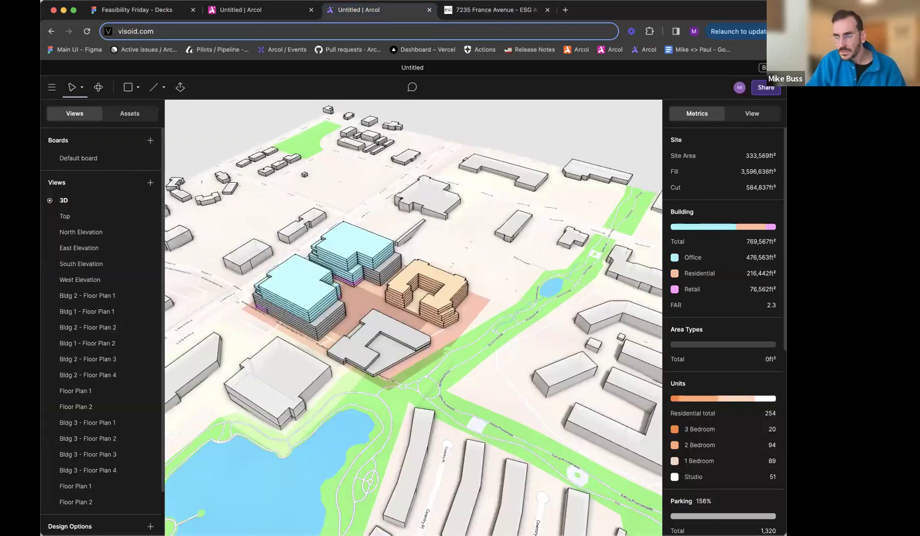
key("ctrl+Right")
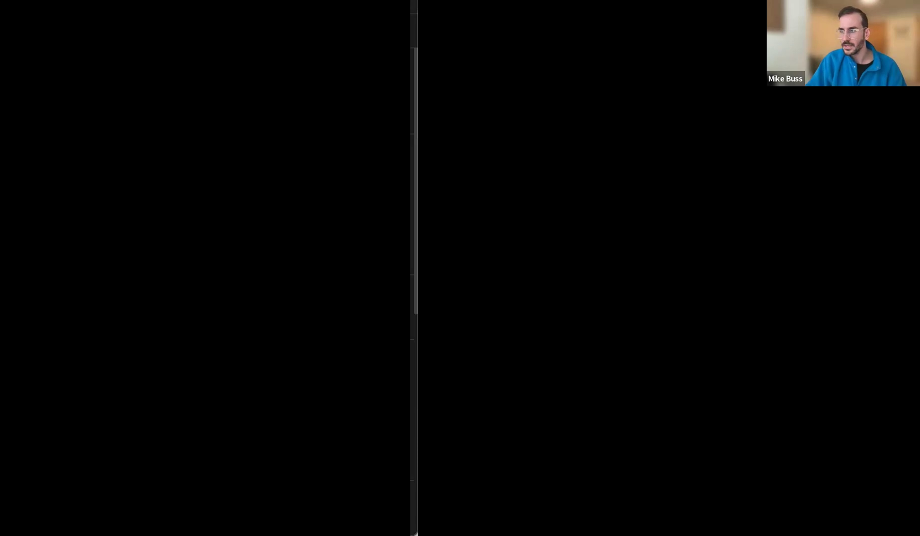
key("ctrl+Left")
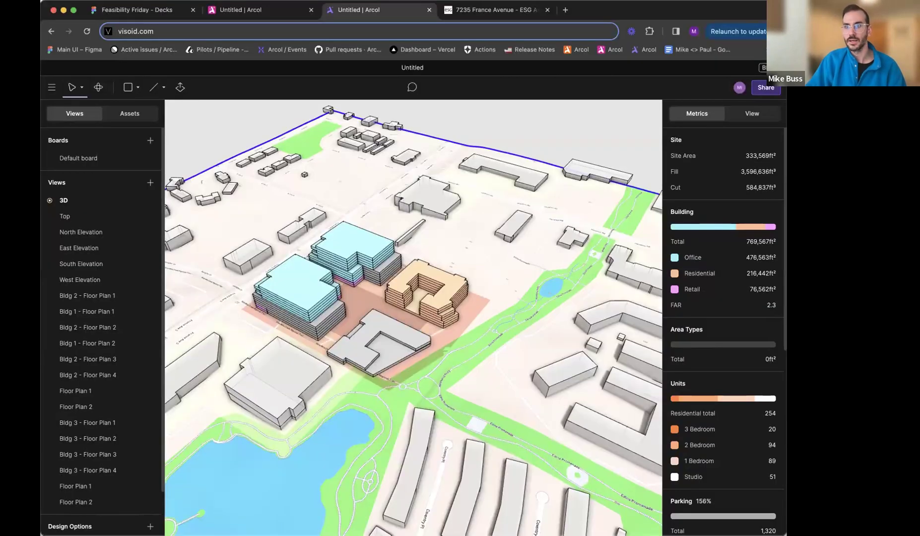
key("ctrl+alt+Return")
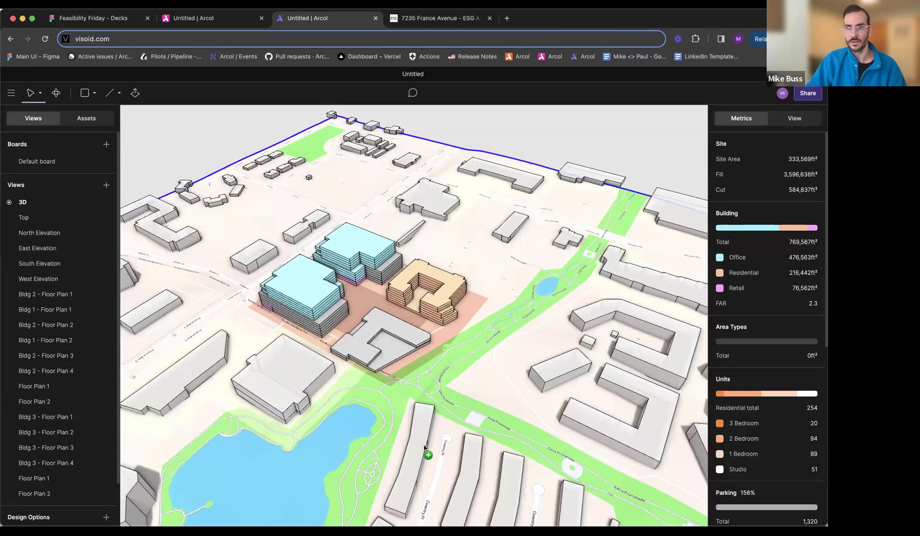
- Examine the 3D scene around the site to locate the imported site plan image
left_click(363, 242)
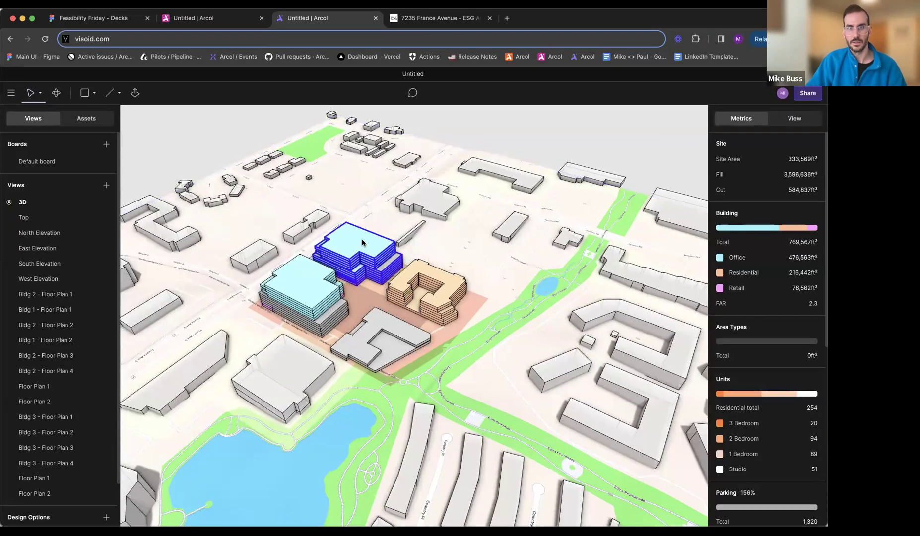
middle_click_drag(384, 320, 426, 253)
scroll(413, 285, "down", 5)
left_click(7, 92)
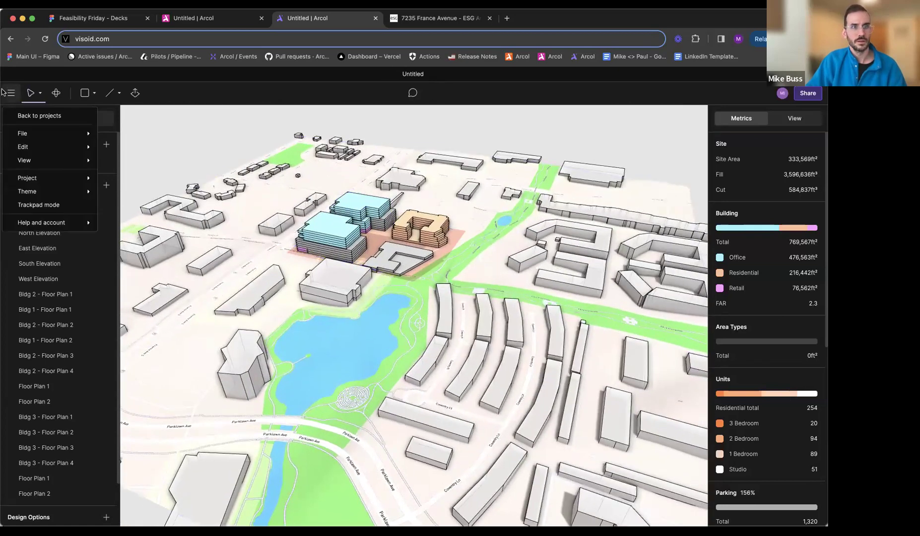
left_click(109, 124)
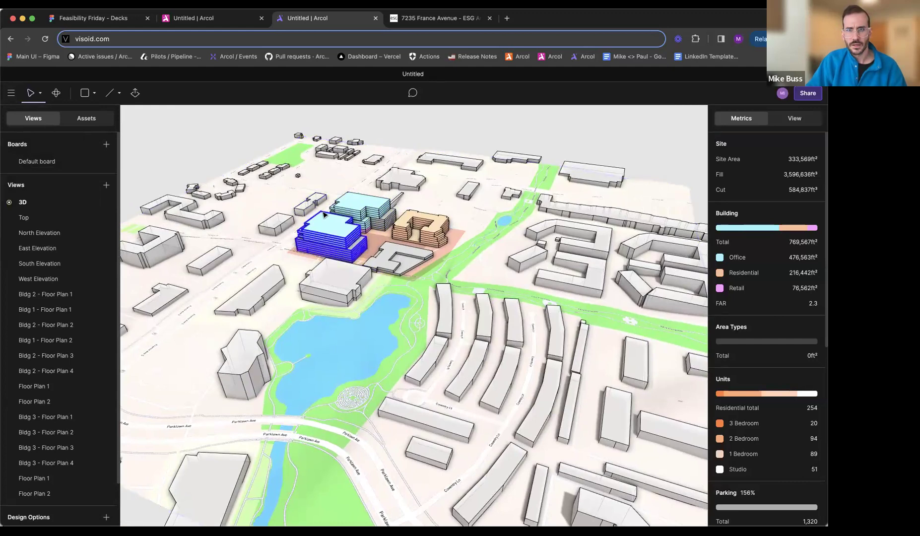
middle_click_drag(361, 248, 369, 304)
middle_click_drag(441, 379, 540, 368)
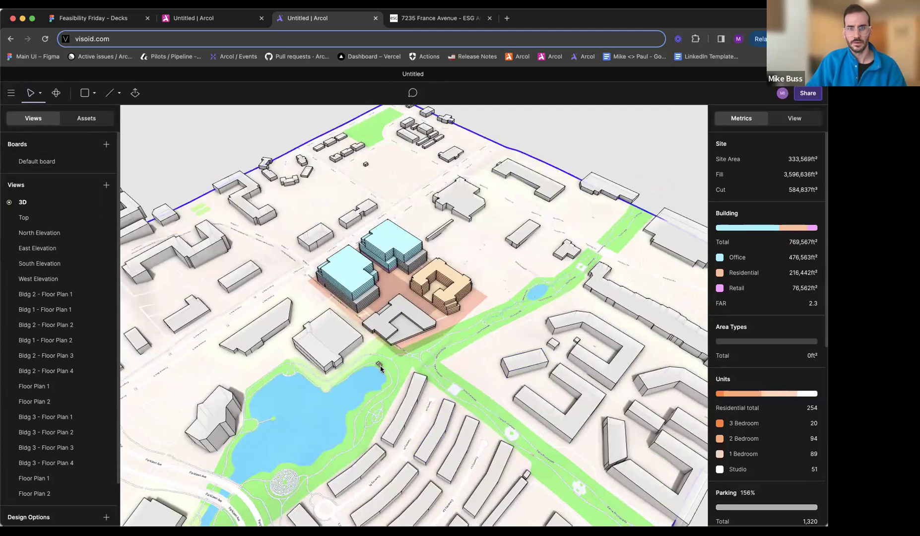
- Select the small imported site plan image near the pond and scale it to 200' by 200'
left_click(380, 368)
scroll(381, 368, "up", 10)
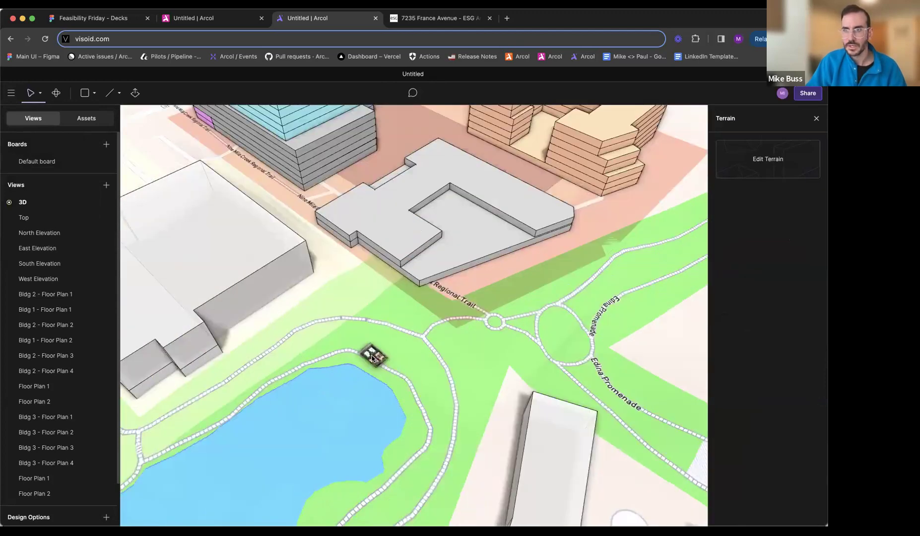
left_click(373, 355)
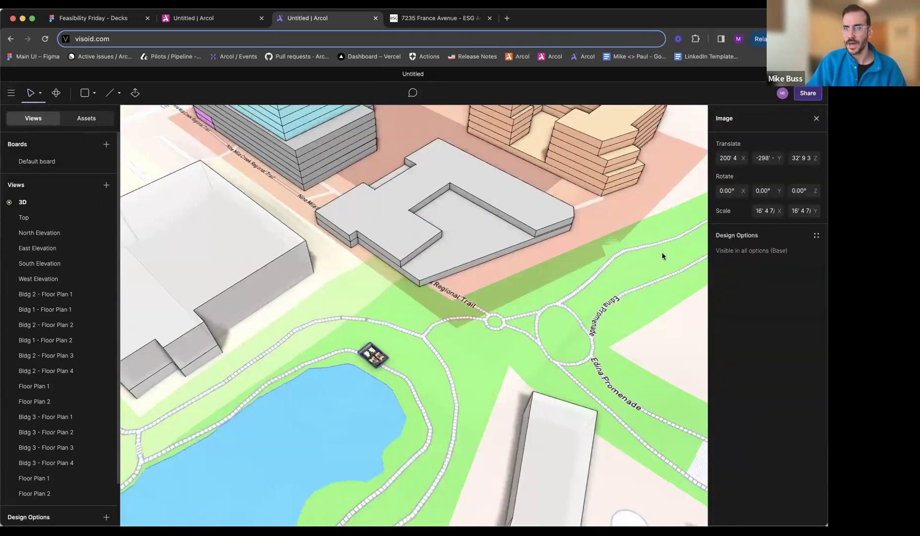
left_click_drag(779, 211, 818, 210)
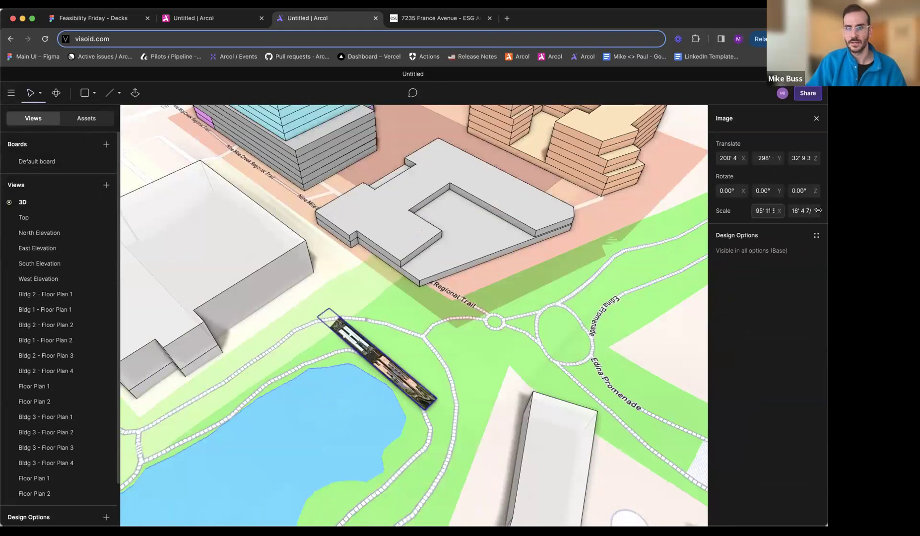
type("200")
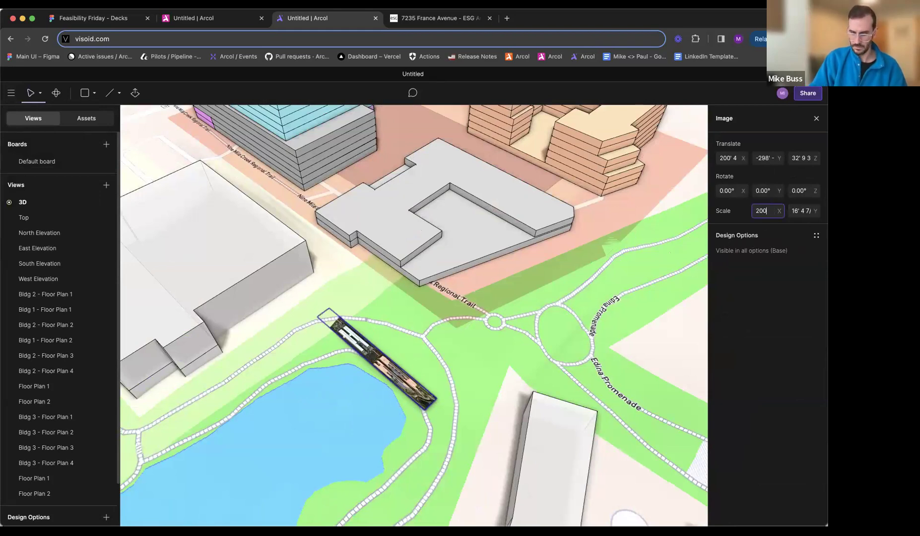
key("Return")
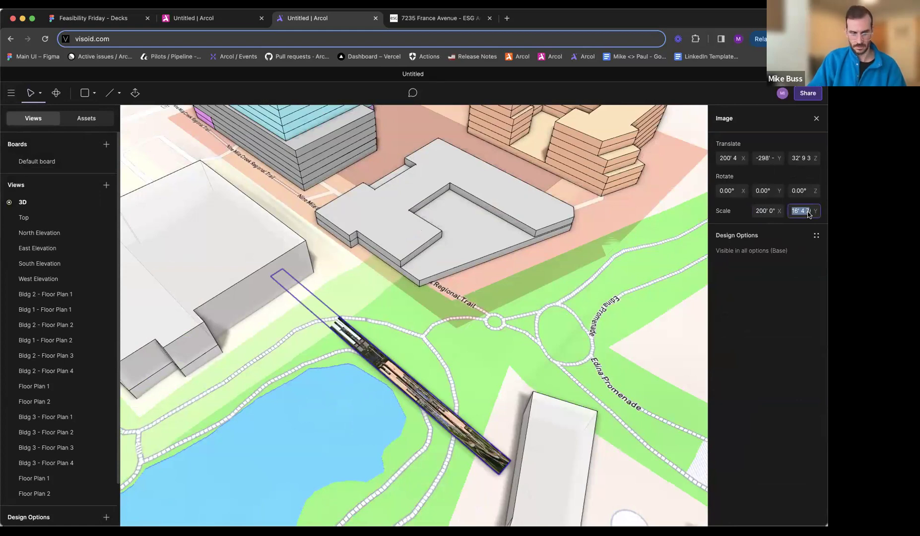
type("200")
key("Return")
- Move the site plan image onto the site beneath the buildings and scale it to 400' by 400'
left_click_drag(438, 362, 407, 239)
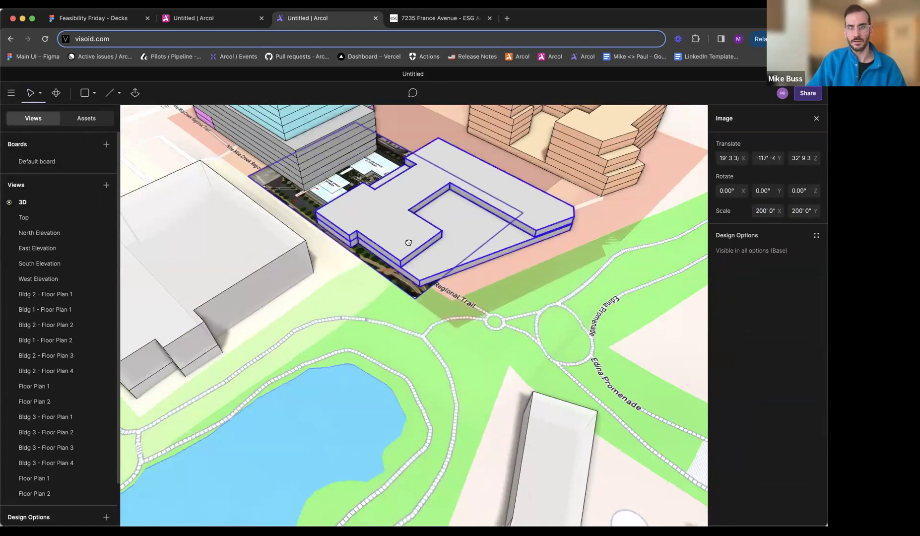
middle_click_drag(408, 242, 551, 425)
left_click(766, 214)
type("400")
key("Return")
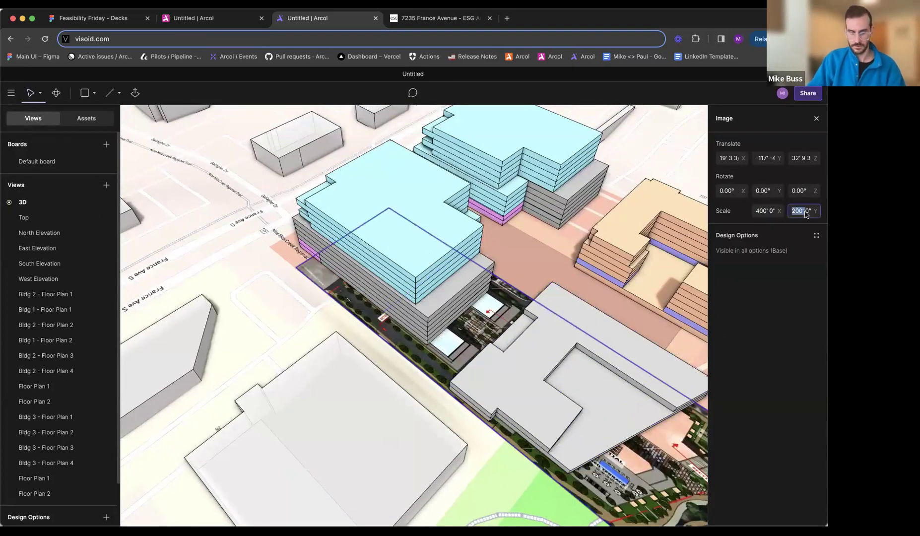
key("Return")
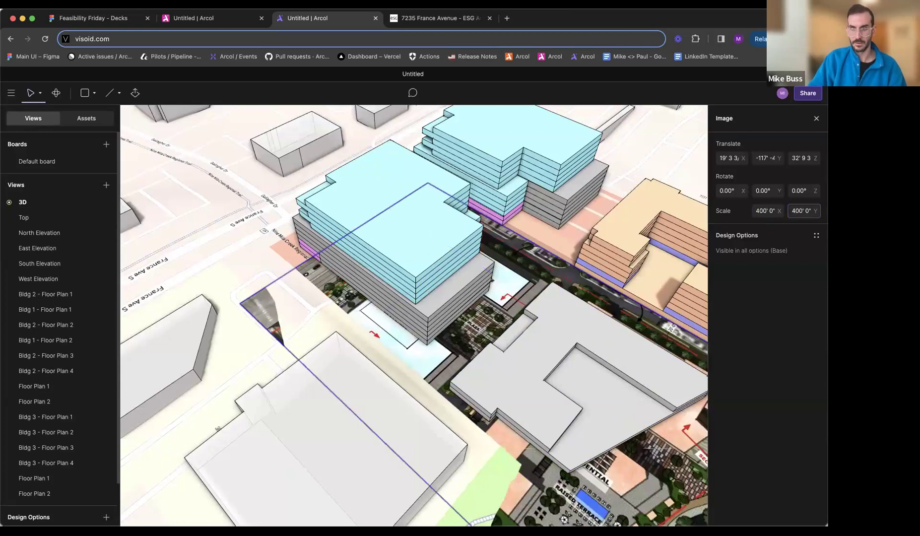
- Raise the site plan image to an elevation of about 37' so it sits above the terrain
middle_click_drag(544, 434, 318, 367)
left_click_drag(433, 424, 463, 324)
left_click_drag(816, 158, 818, 157)
left_click(580, 190)
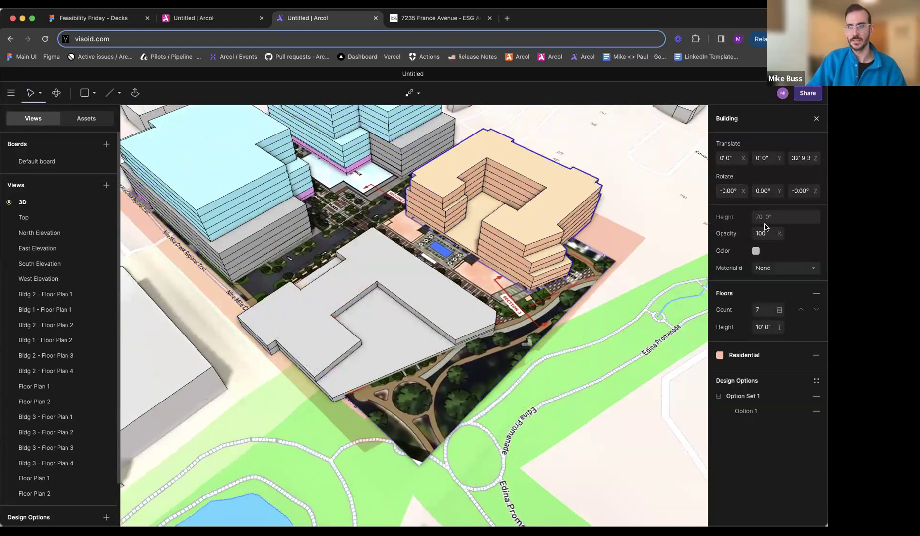
key("Escape")
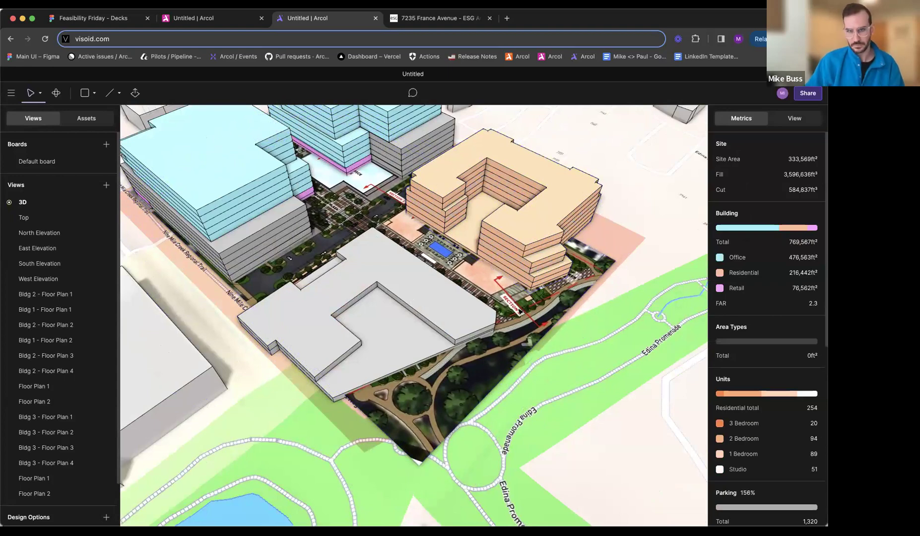
- Reposition the site plan image to about X -66', Y 51', lining its pedestrian plaza up with the gap between the office blocks
left_click(520, 310)
middle_click_drag(521, 313, 509, 336)
middle_click_drag(576, 394, 602, 401)
middle_click_drag(397, 363, 464, 327)
left_click_drag(464, 327, 442, 294)
middle_click_drag(442, 293, 487, 297)
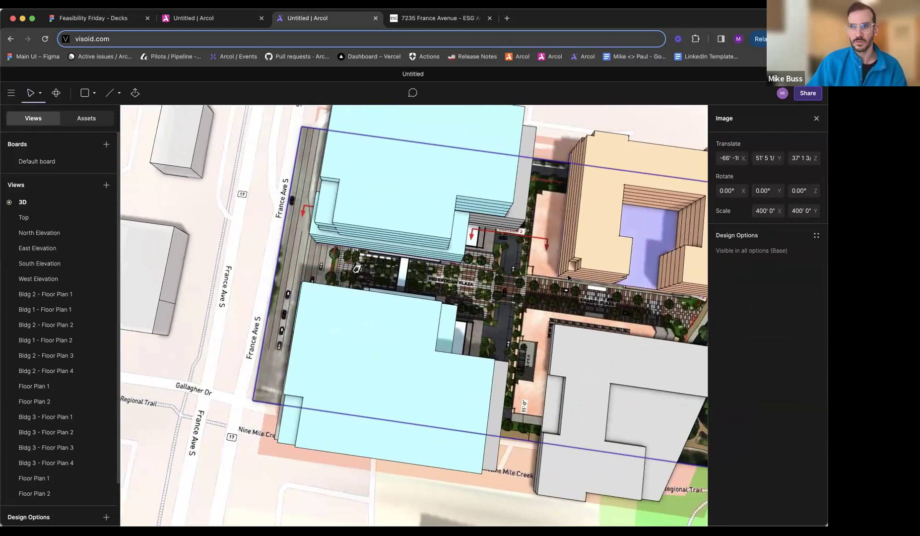
scroll(569, 279, "right", 5)
- Enlarge the site plan image to 460' by 460'
left_click_drag(780, 212, 802, 214)
left_click(768, 212)
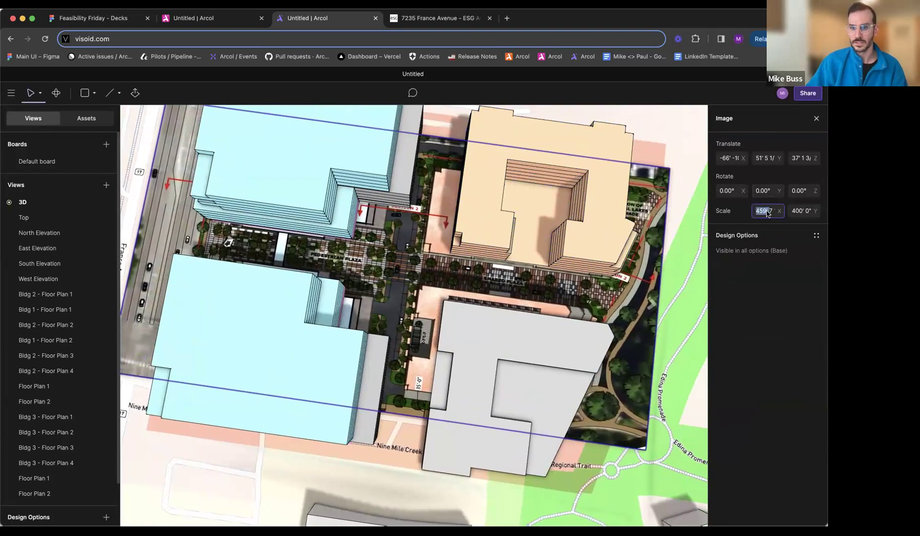
key("Return")
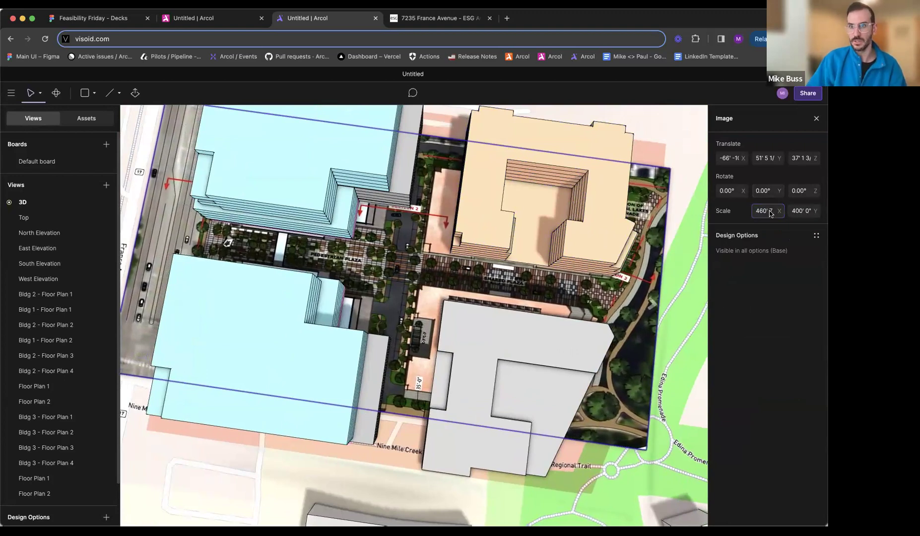
type("4")
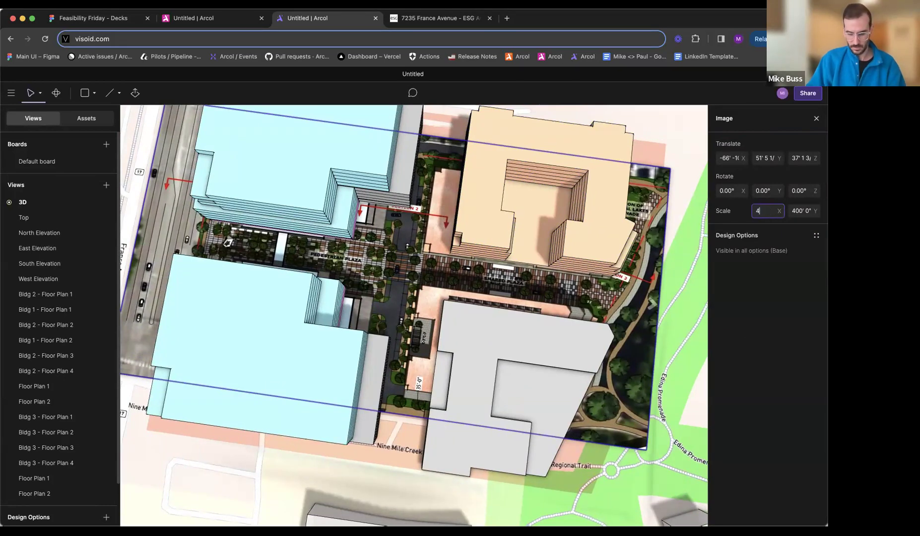
left_click(803, 217)
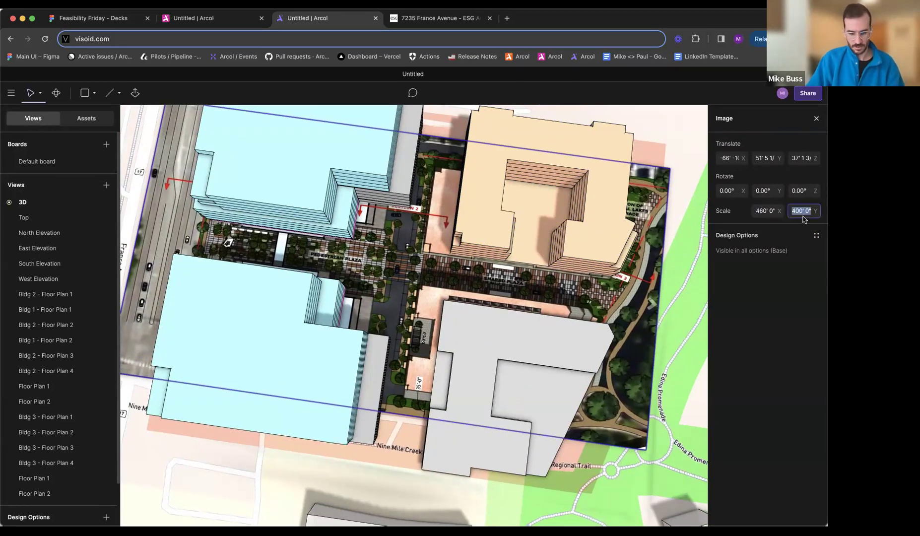
key("Return")
- Shift the site plan image slightly east and scale it to 500' by 500'
left_click_drag(404, 278, 431, 280)
left_click(770, 213)
type("5")
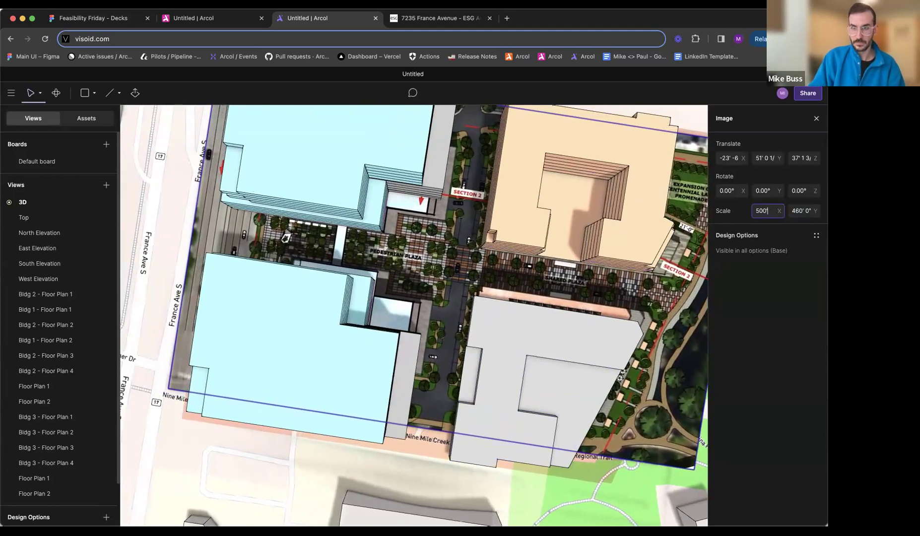
type("00")
key("Return")
type("500")
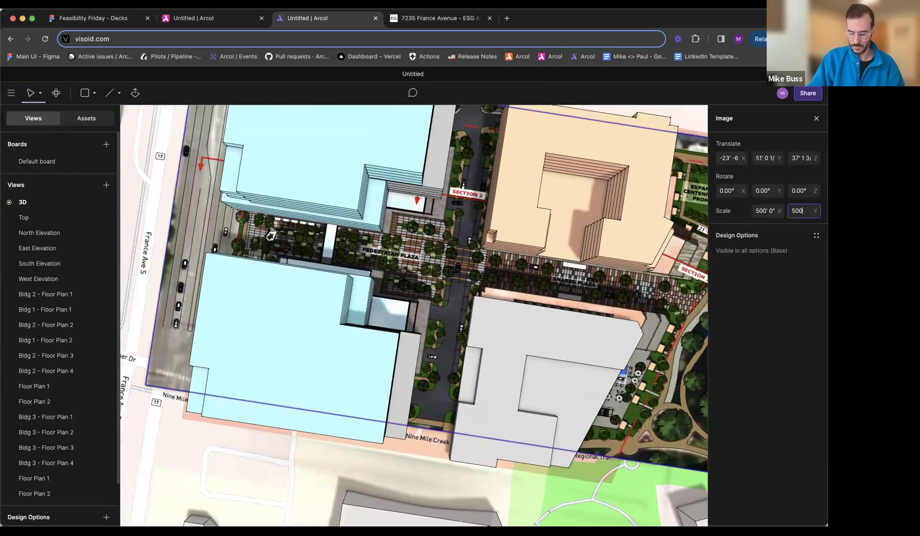
key("Return")
- Slide the site plan image west to about X -257' to compare its office footprints with the modelled office blocks
left_click_drag(443, 280, 454, 284)
scroll(454, 284, "down", 3)
middle_click_drag(454, 284, 445, 324)
left_click_drag(464, 328, 485, 307)
middle_click_drag(486, 307, 605, 305)
left_click_drag(534, 308, 343, 307)
middle_click_drag(343, 307, 395, 305)
- Scale the site plan image up to 700' by 700'
left_click(763, 211)
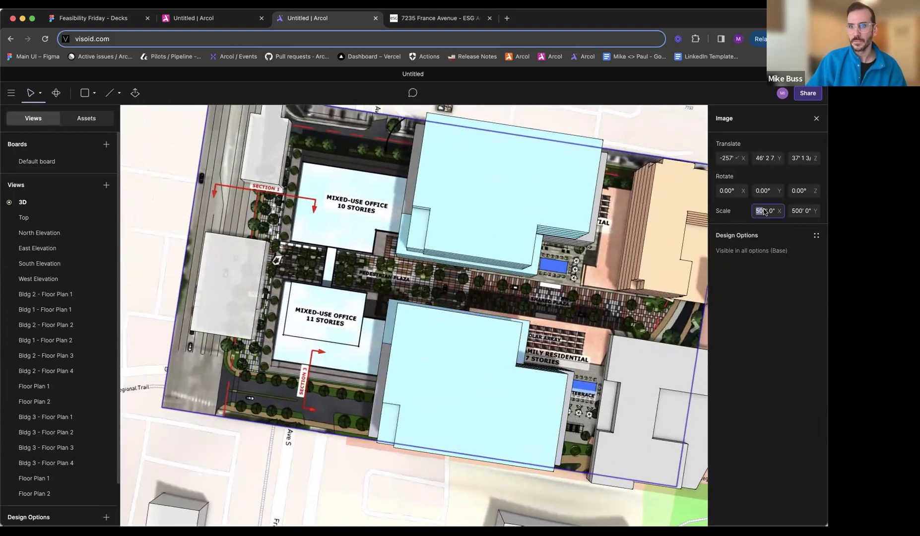
type("700")
key("Tab")
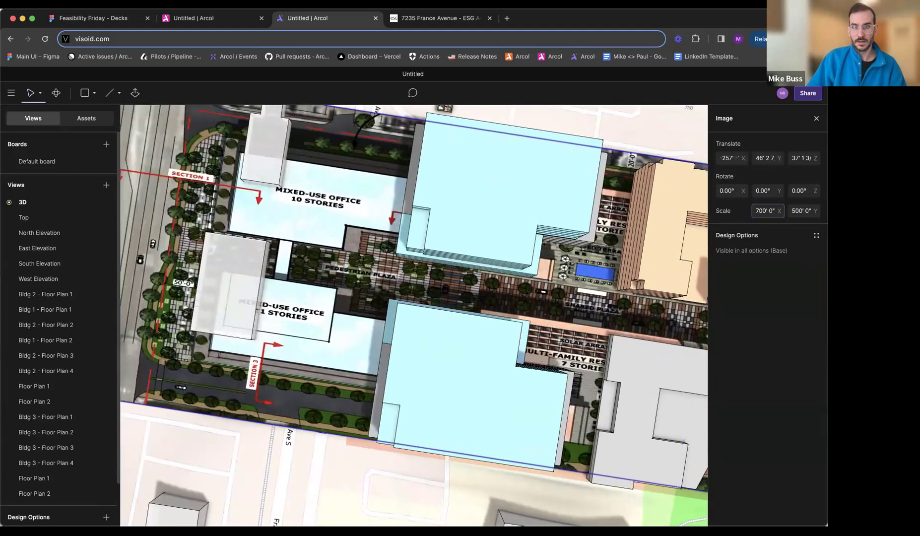
type("700")
key("Return")
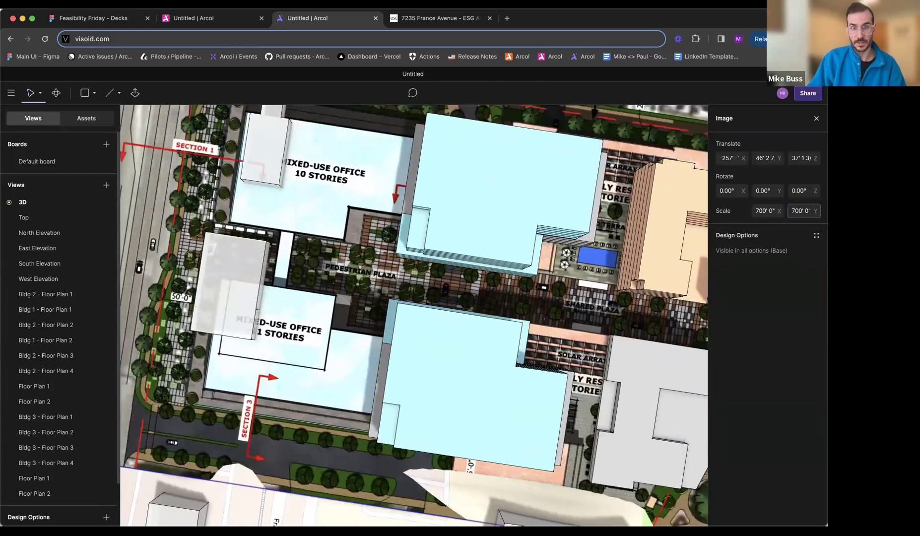
- Move the site plan image back east to about X -36', Y 44' 10", placing its office footprints beneath the office blocks
left_click_drag(335, 294, 481, 318)
scroll(480, 319, "right", 10)
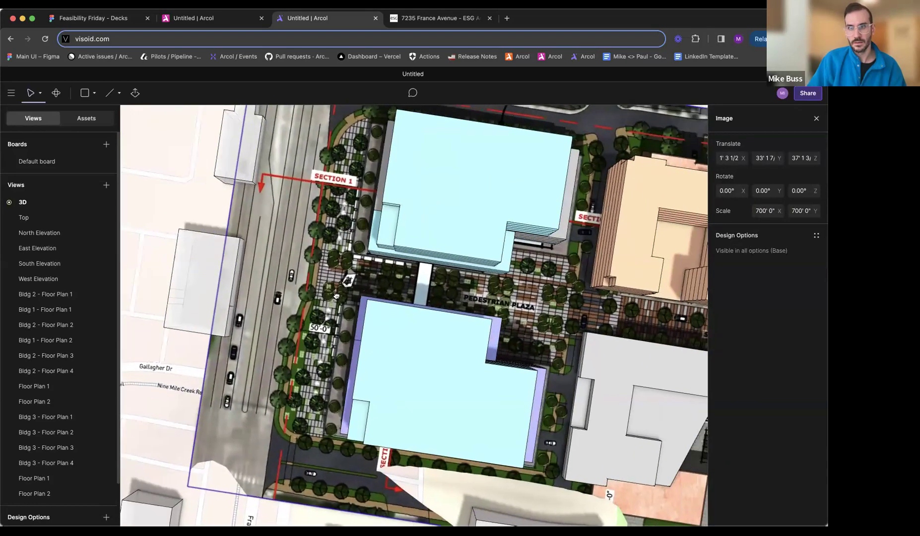
scroll(397, 301, "down", 5)
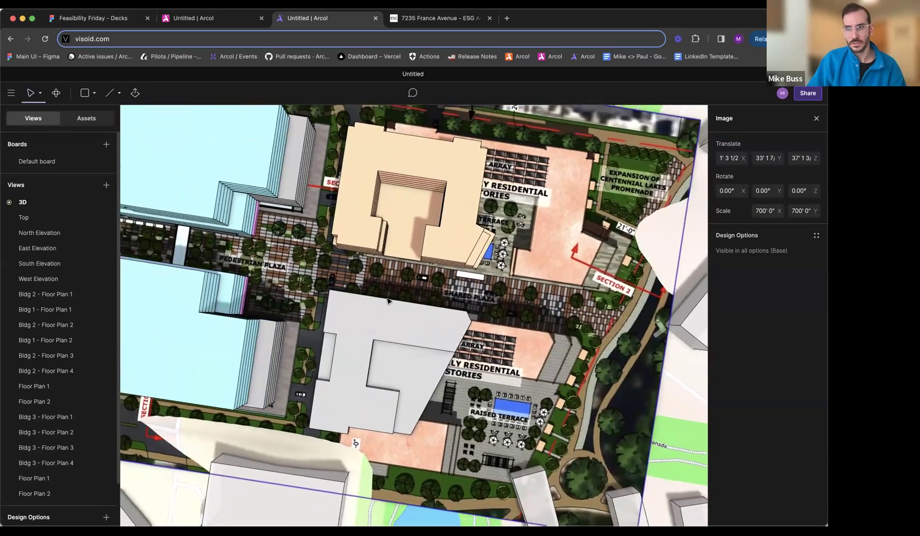
right_click_drag(407, 301, 408, 237)
scroll(408, 237, "left", 3)
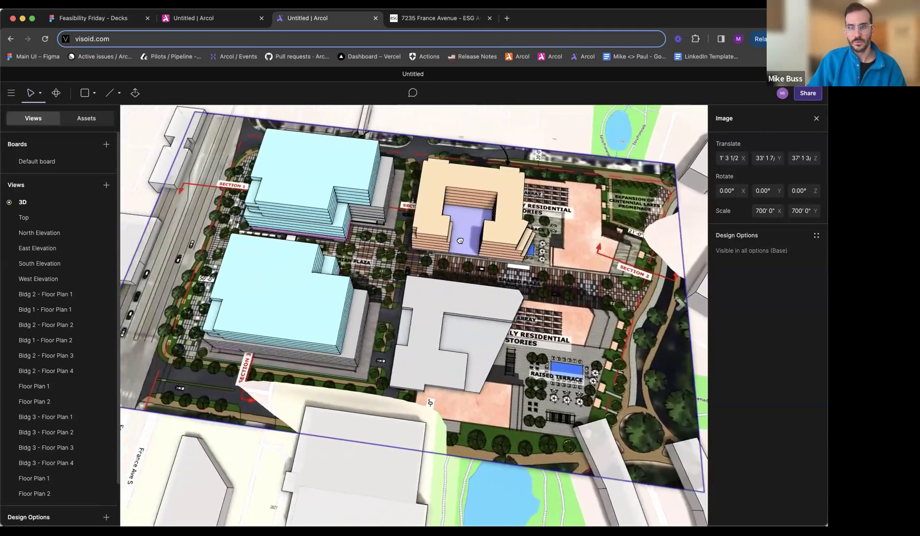
left_click_drag(569, 290, 547, 283)
- Reduce the site plan image's scale to 600' by 600'
left_click(764, 210)
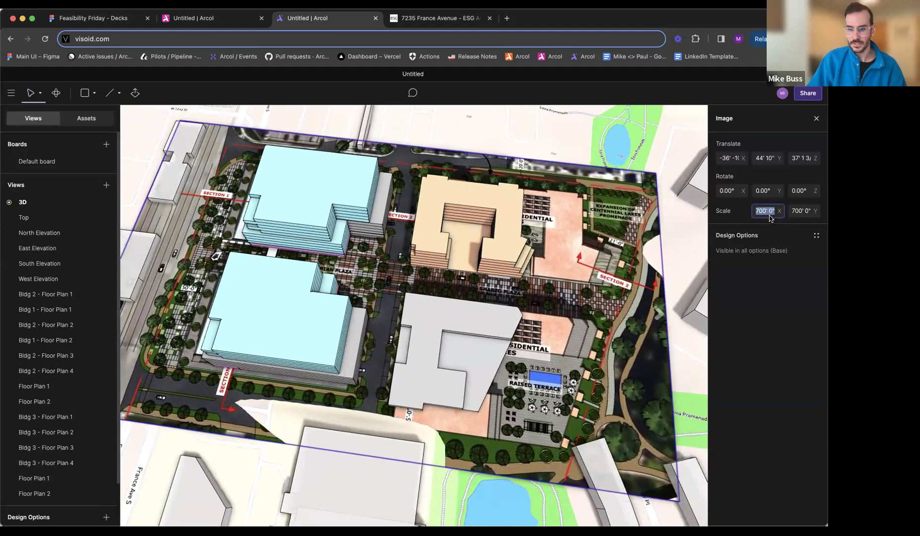
type("600")
key("Return")
left_click(801, 211)
type("600")
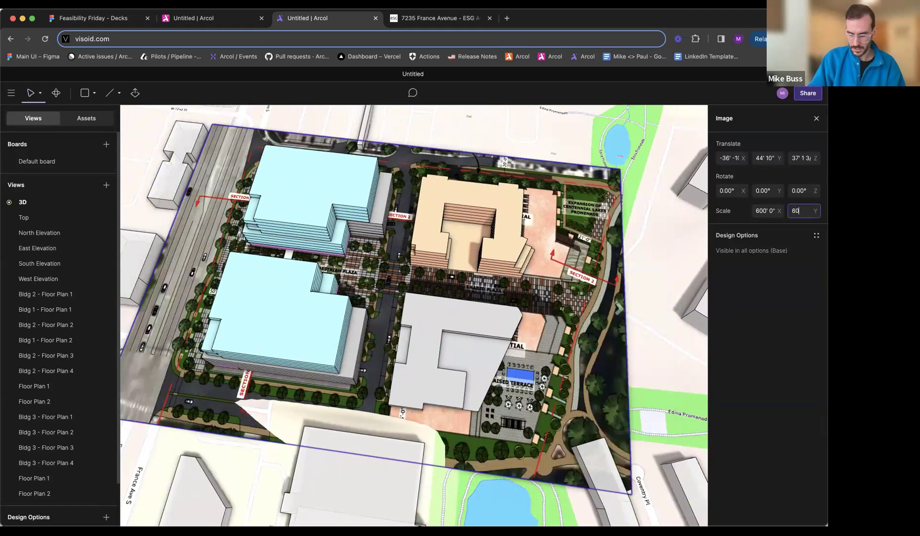
key("Return")
- Scale the site plan image to 500' by 500' and nudge it into alignment at about X -33' 9", Y 48' 9"
middle_click_drag(554, 367, 580, 356)
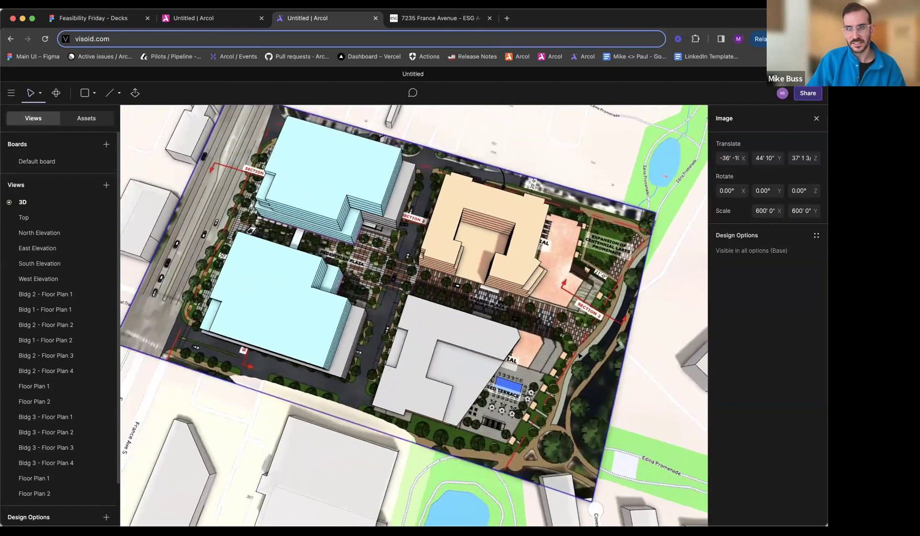
left_click_drag(554, 355, 591, 342)
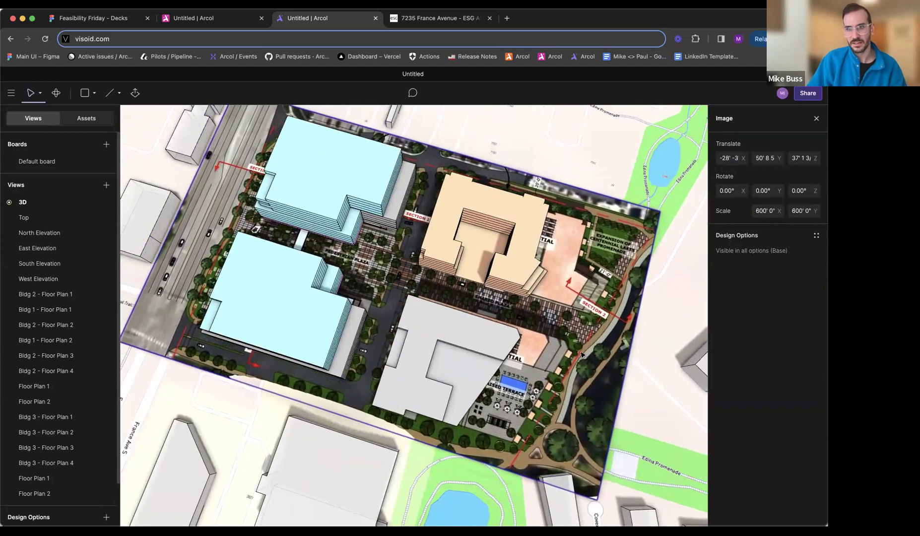
left_click_drag(564, 352, 585, 353)
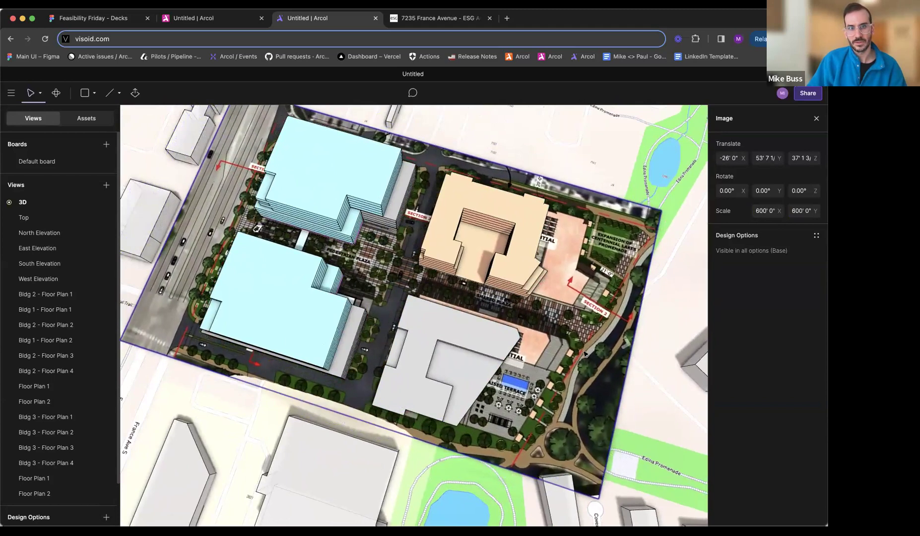
double_click(765, 211)
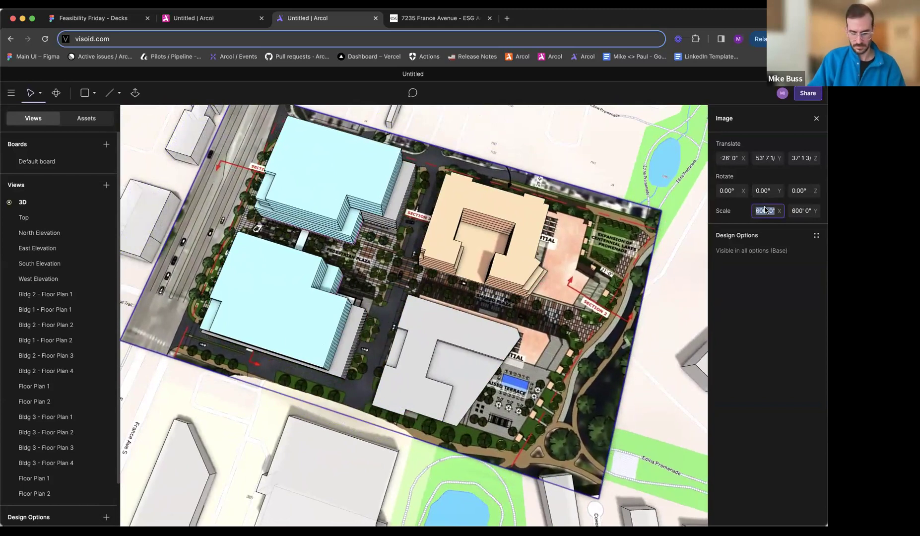
key("Return")
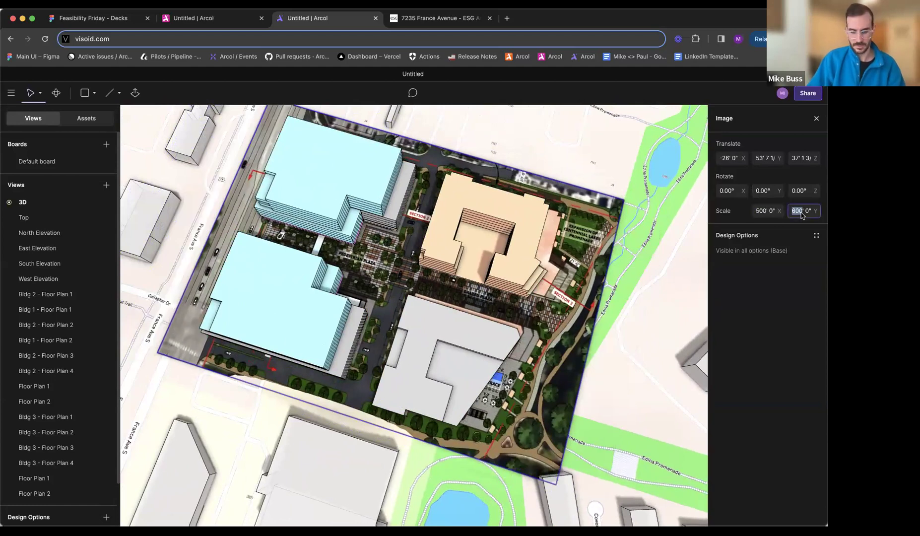
key("Return")
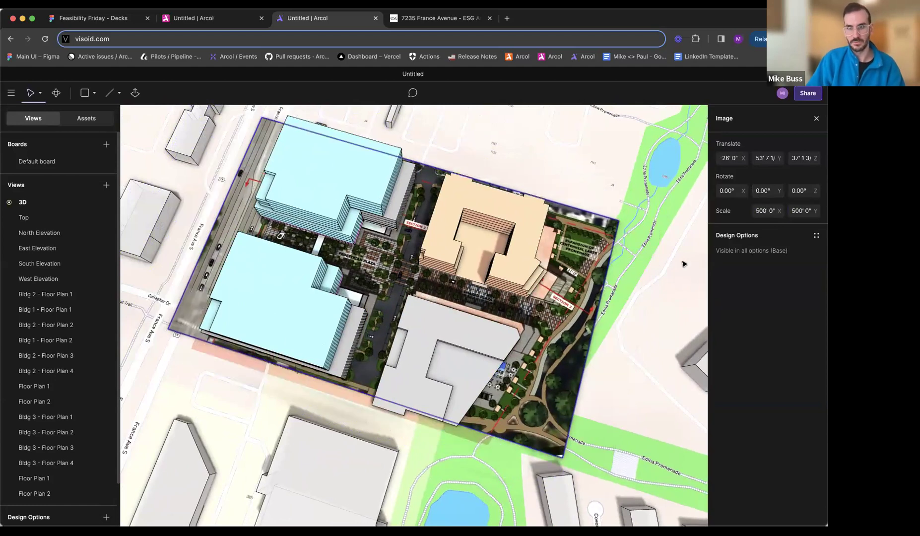
left_click_drag(588, 323, 584, 325)
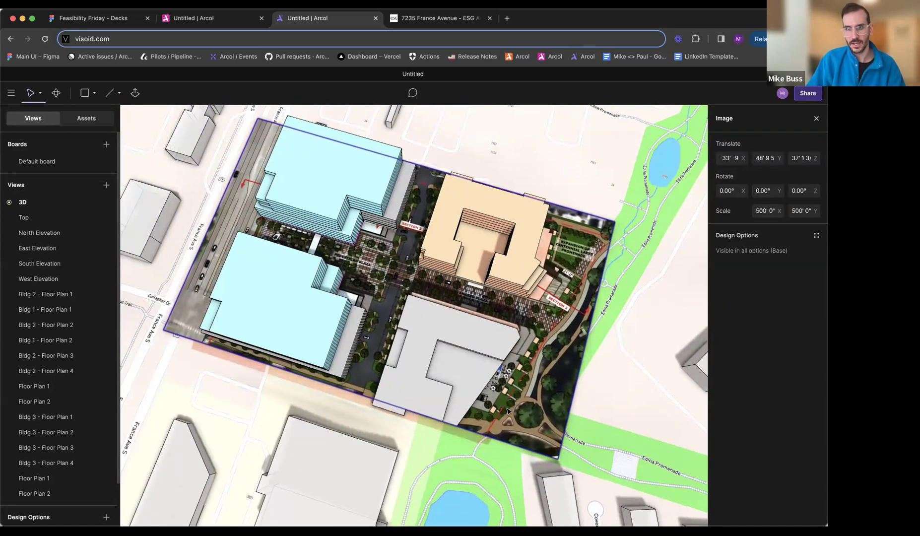
- Edit Floor Plan 1 of the grey residential block, moving its slanted edge outward over the raised terrace to about 185' long
middle_click_drag(494, 349, 334, 382)
middle_click_drag(283, 328, 365, 298)
middle_click_drag(429, 256, 539, 337)
scroll(337, 223, "up", 3)
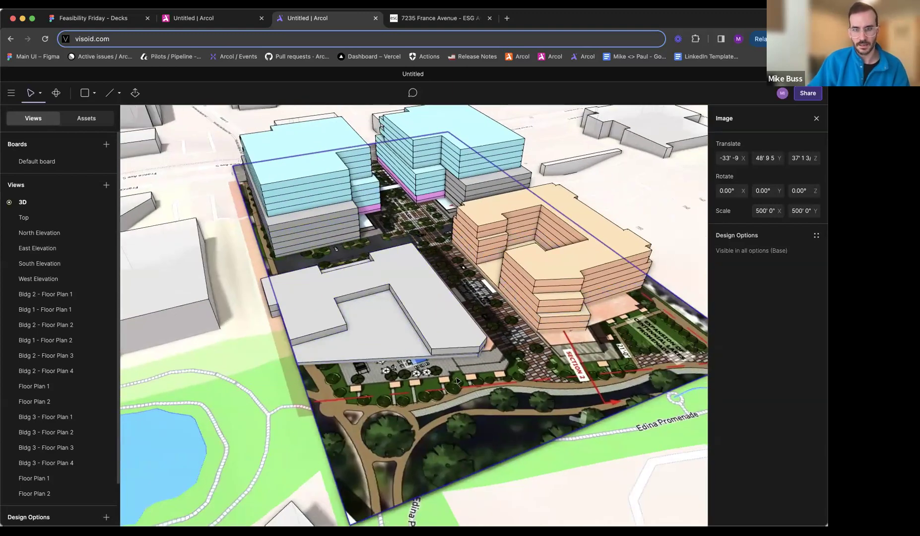
scroll(404, 311, "up", 5)
middle_click_drag(405, 311, 487, 290)
middle_click_drag(482, 375, 393, 382)
scroll(467, 383, "up", 2)
scroll(467, 382, "up", 2)
double_click(393, 382)
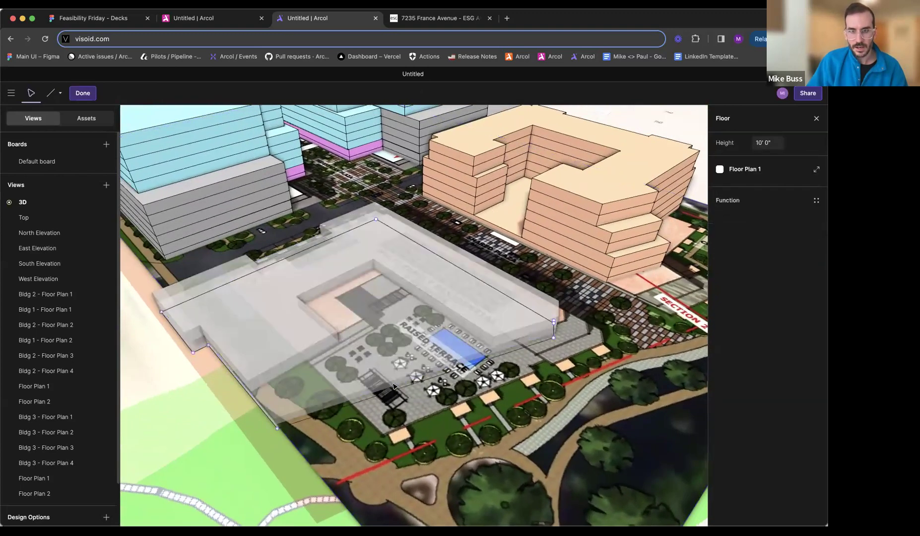
left_click_drag(402, 388, 408, 417)
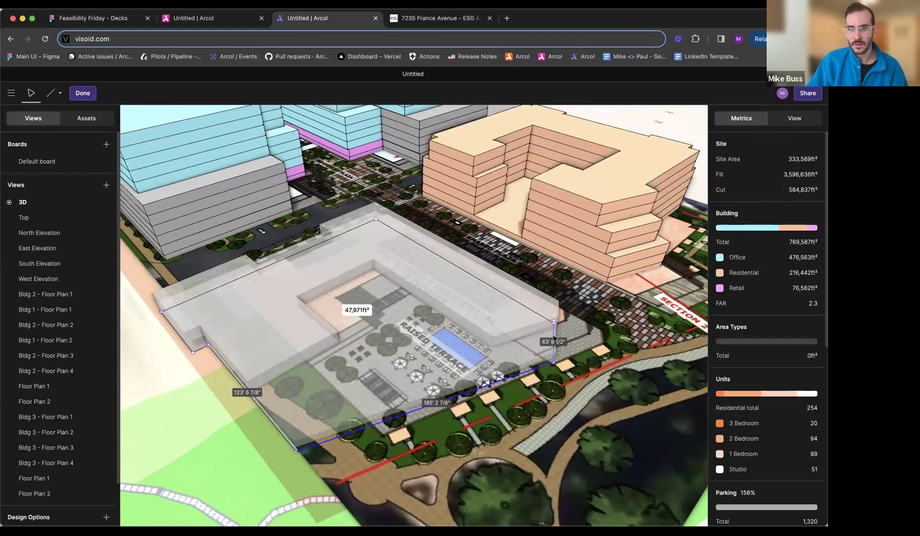
- Move the chamfered corner of the grey block's Floor Plan 1 outward to match the corner on the site plan image
middle_click_drag(484, 340, 422, 342)
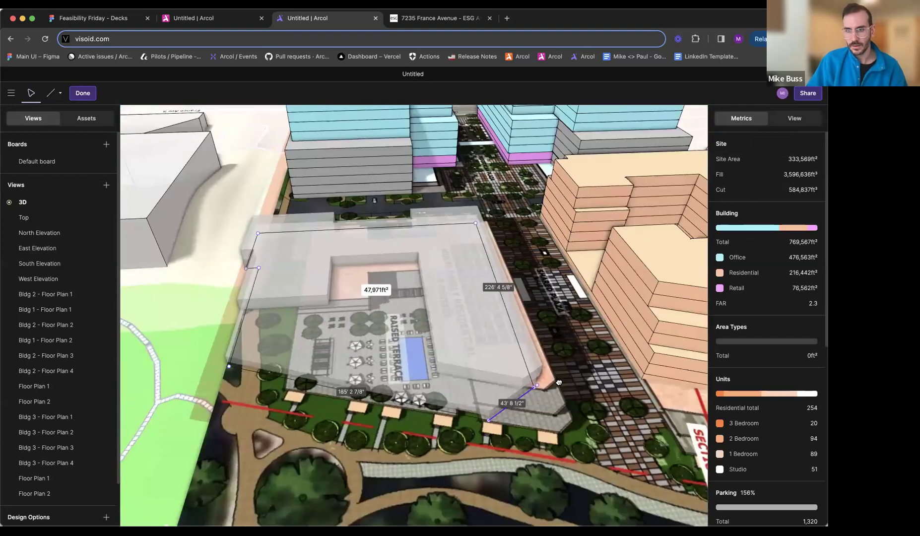
middle_click_drag(538, 370, 459, 347)
scroll(455, 348, "up", 3)
left_click(452, 363)
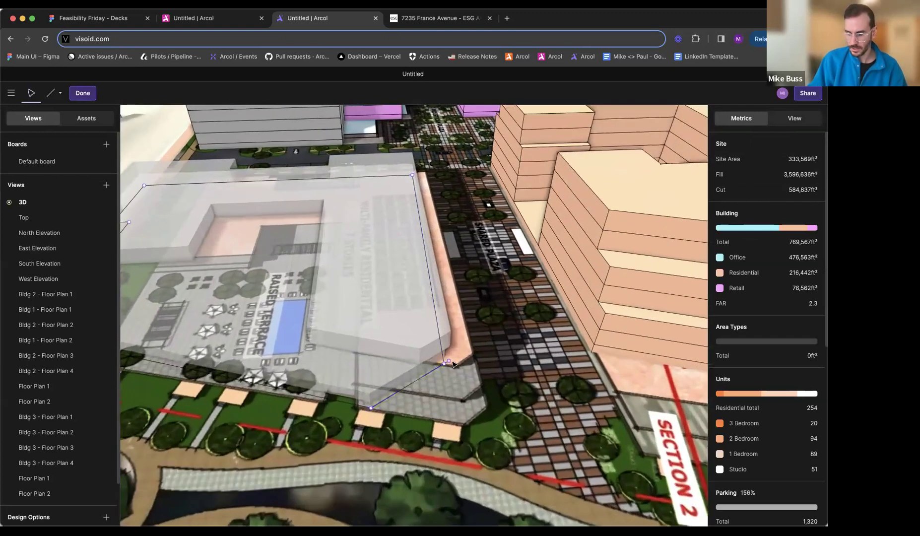
left_click_drag(448, 369, 474, 412)
key("Escape")
scroll(390, 368, "down", 3)
middle_click_drag(390, 368, 456, 366)
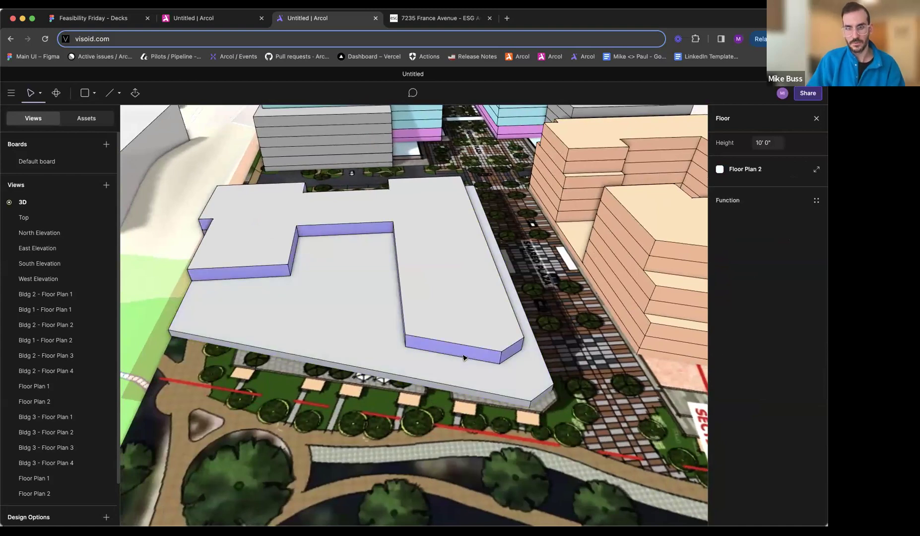
- In Floor Plan 2, delete the plaza wing's long outer edge and chamfer, and stretch its end edge to about 65' 8"
double_click(462, 358)
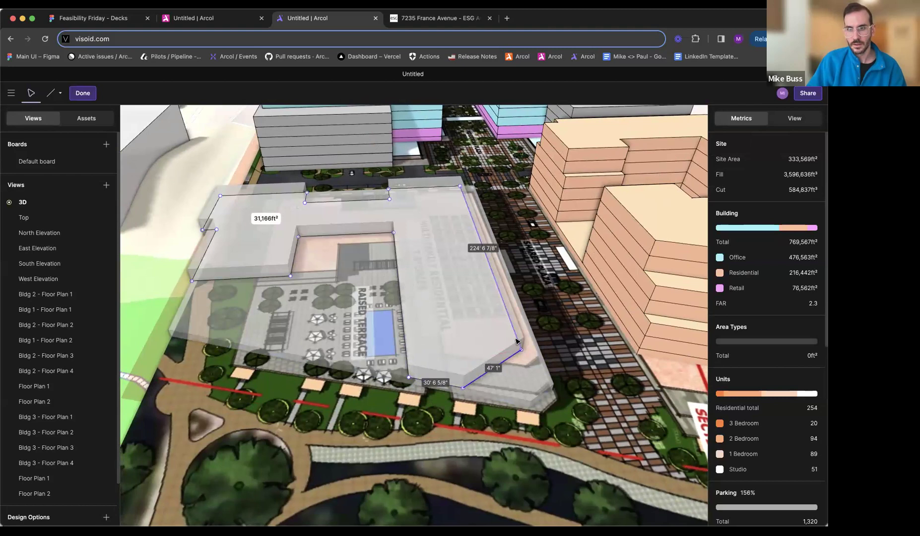
middle_click_drag(524, 341, 369, 339)
key("Escape")
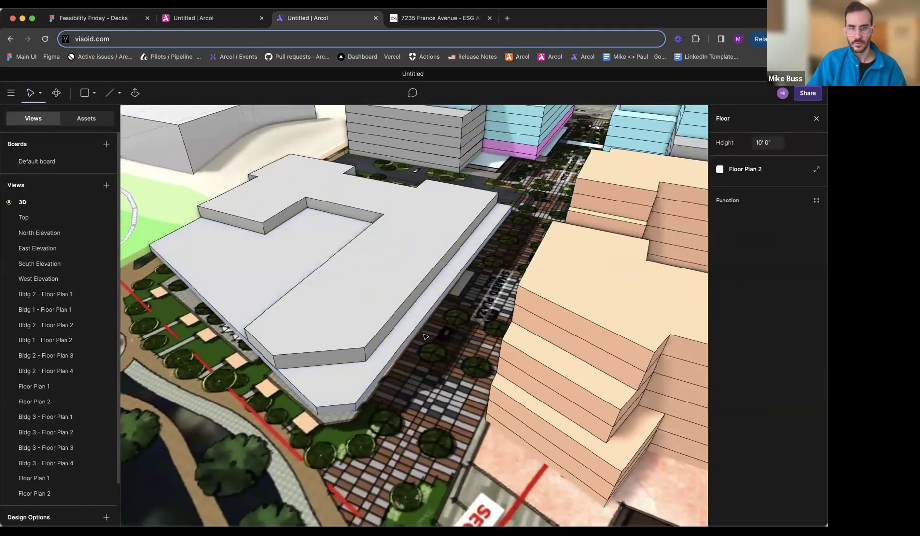
scroll(369, 338, "up", 3)
double_click(370, 339)
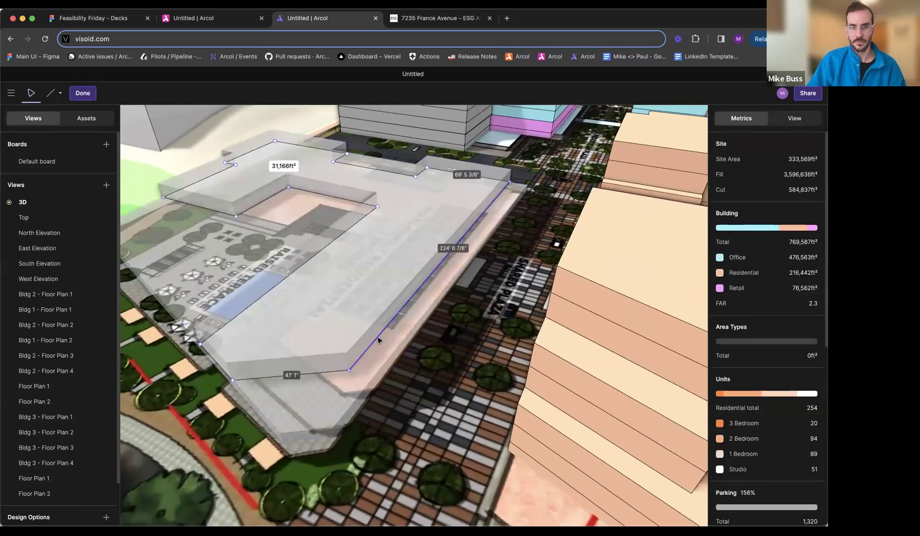
middle_click_drag(404, 345, 375, 350)
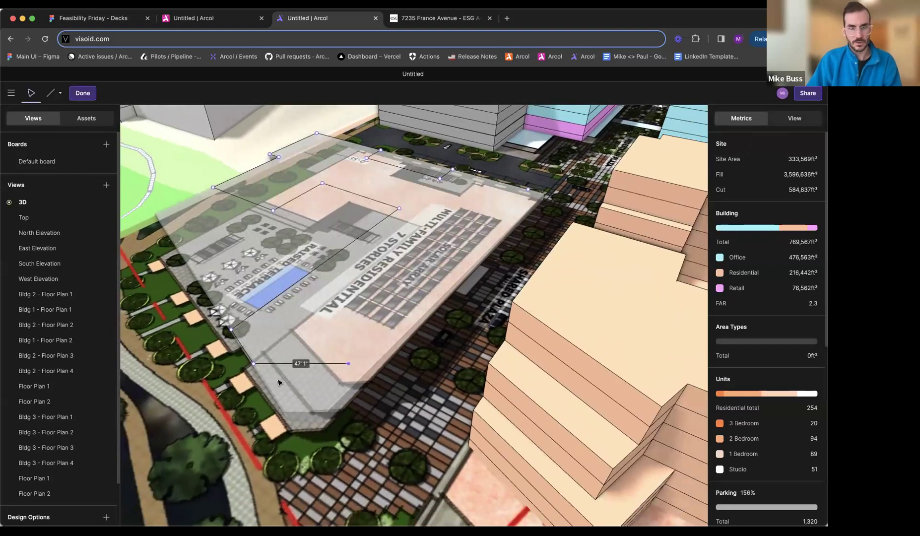
middle_click_drag(267, 377, 289, 381)
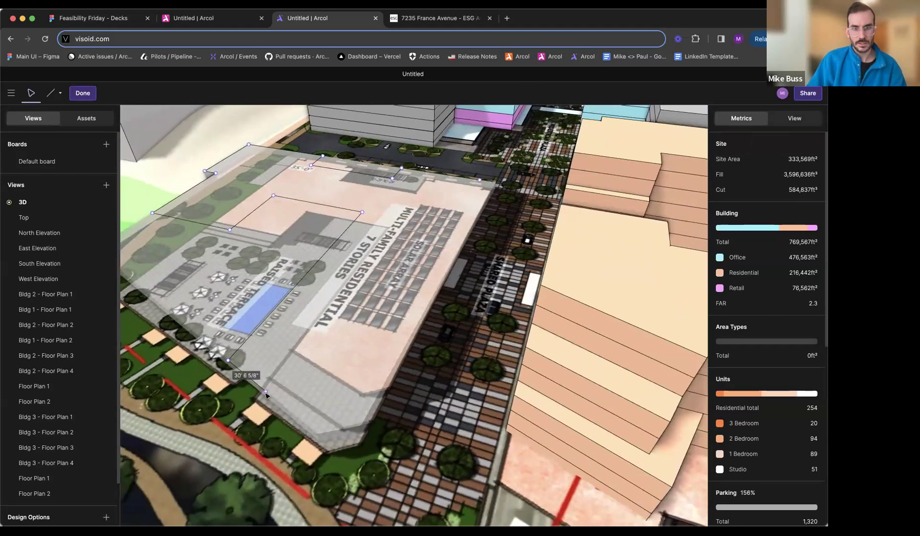
mouse_move(318, 433)
middle_mouse_down()
mouse_move(468, 469)
mouse_move(436, 477)
middle_mouse_up()
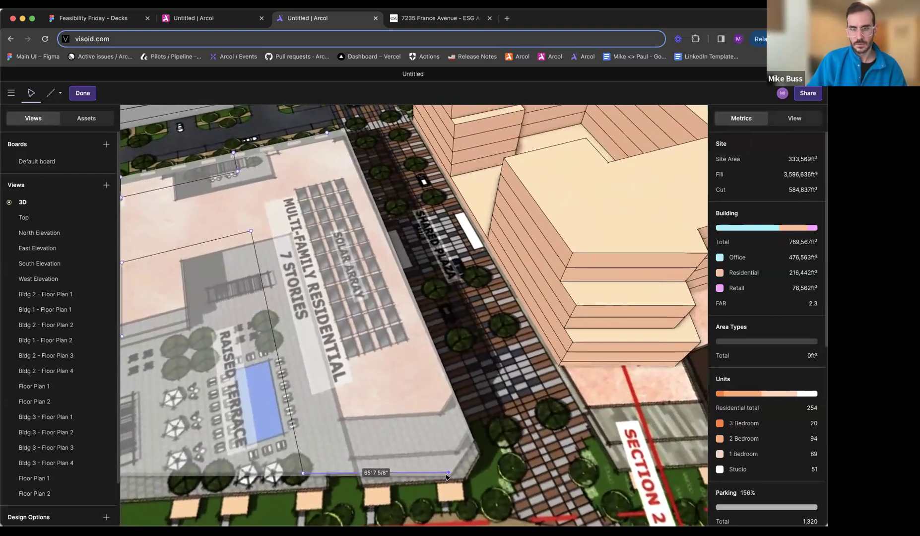
- Close the Floor Plan 2 outline with a chamfer about 18' 8" long and a plaza-side edge about 251' long
key("l")
left_click(457, 474)
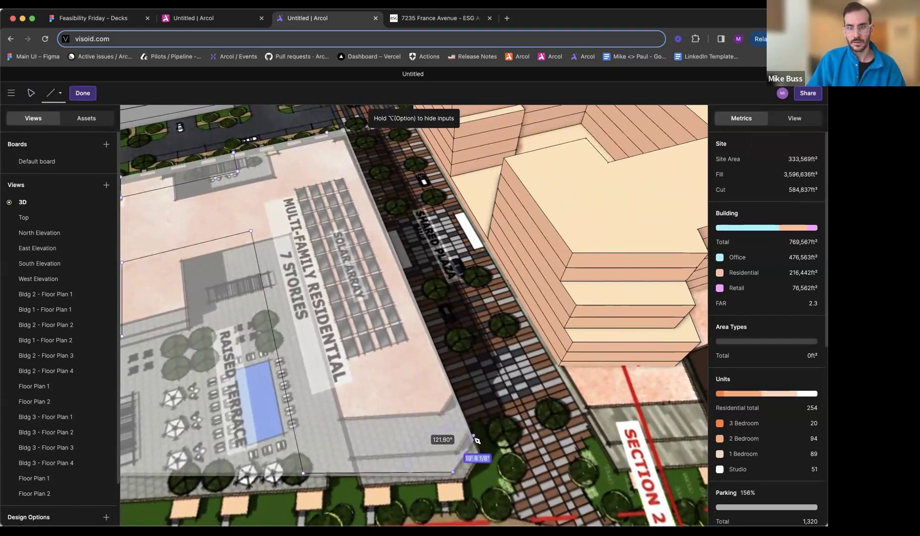
left_click(473, 439)
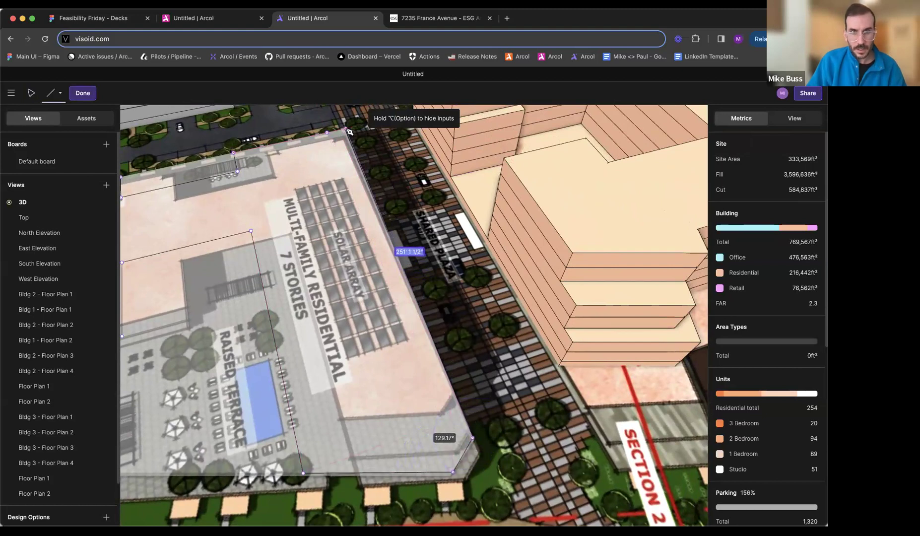
key("Escape")
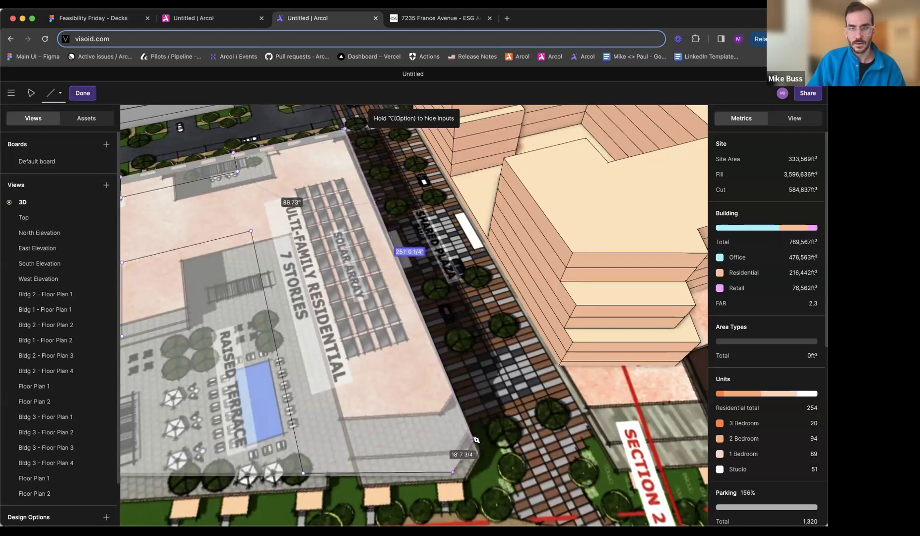
key("Return")
- Reopen Floor Plan 2 and nudge both chamfer corners of the plaza wing, making its end edge about 67' long
scroll(427, 408, "down", 5)
middle_click_drag(430, 425, 395, 310)
scroll(396, 310, "up", 3)
double_click(391, 353)
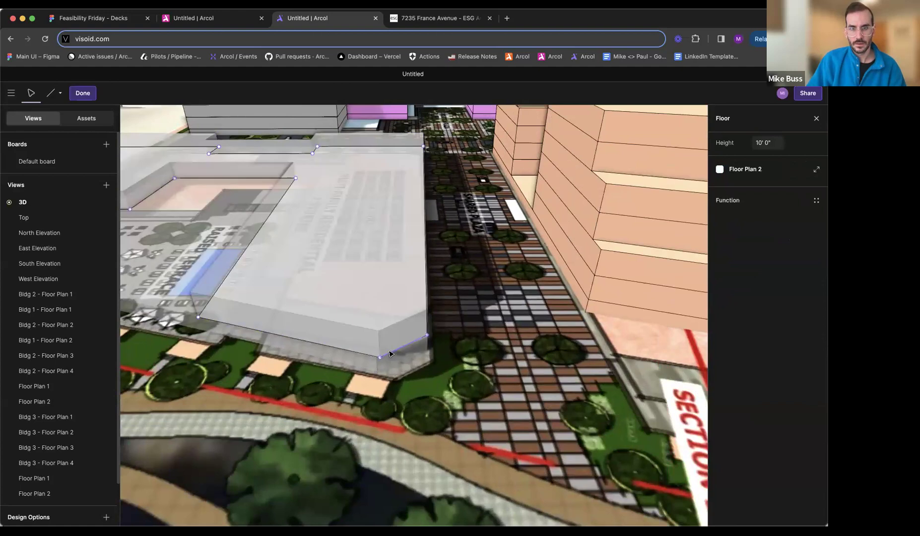
left_click(379, 359)
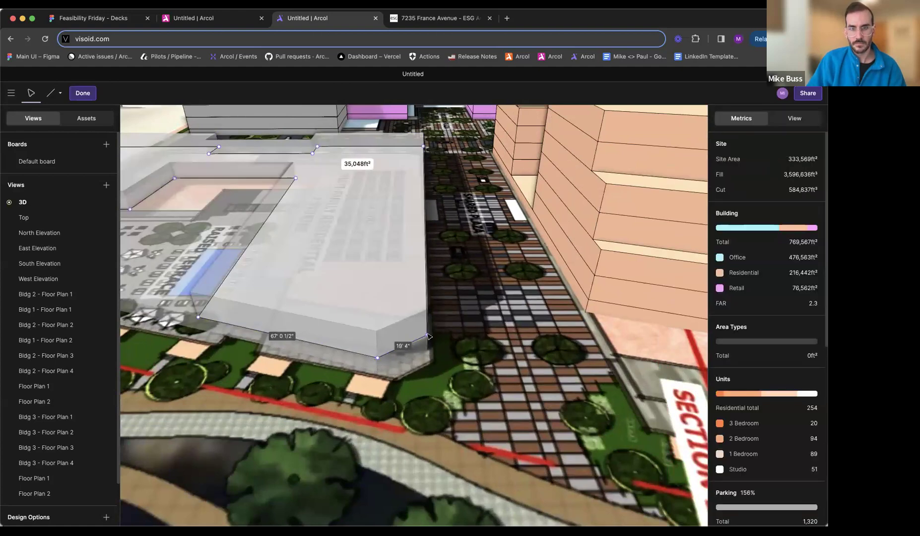
left_click_drag(428, 337, 429, 342)
key("Escape")
key("Escape")
middle_click_drag(365, 388, 384, 358)
- Extrude the grey residential block's roof upward to add more floors
scroll(539, 390, "down", 5)
scroll(473, 389, "down", 4)
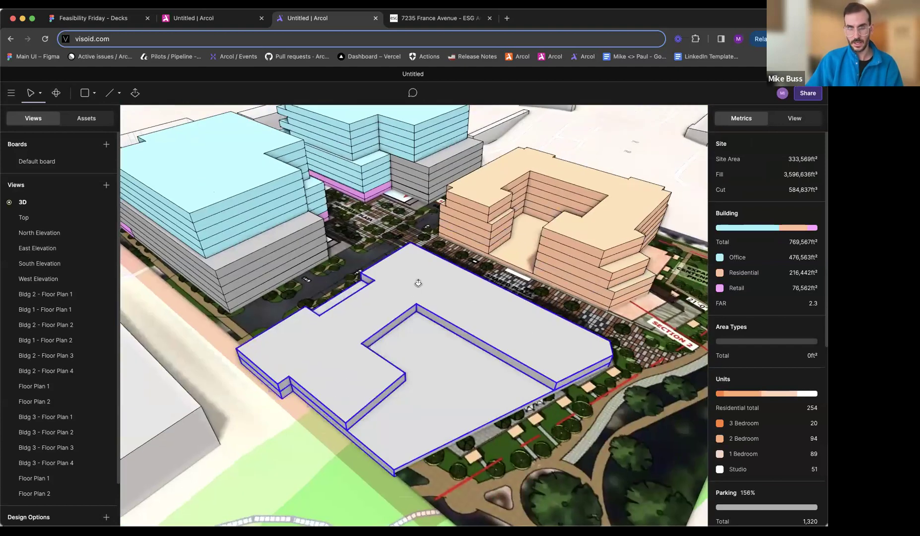
key("e")
left_click(357, 360)
left_click(359, 326)
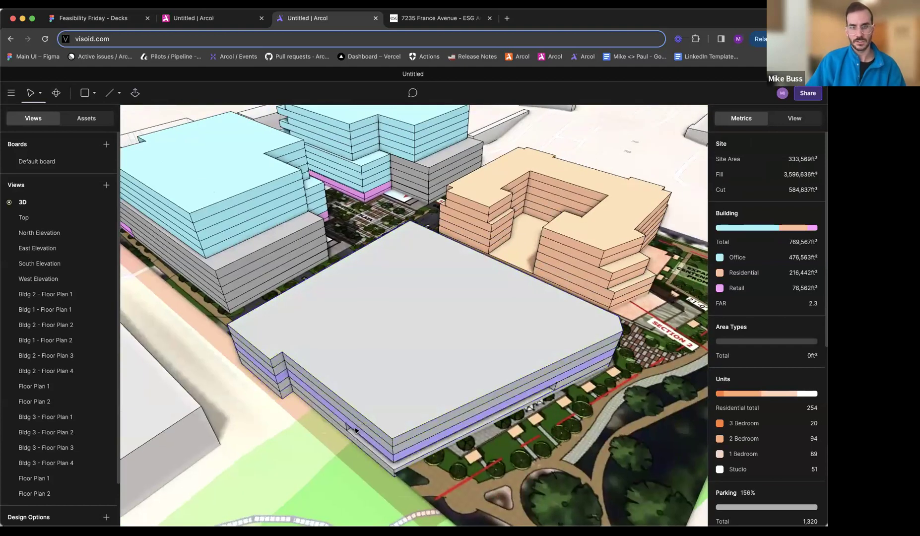
- Assign Floor Plan 2 to the newly added floors of the grey block
left_click(356, 417)
left_click(751, 169)
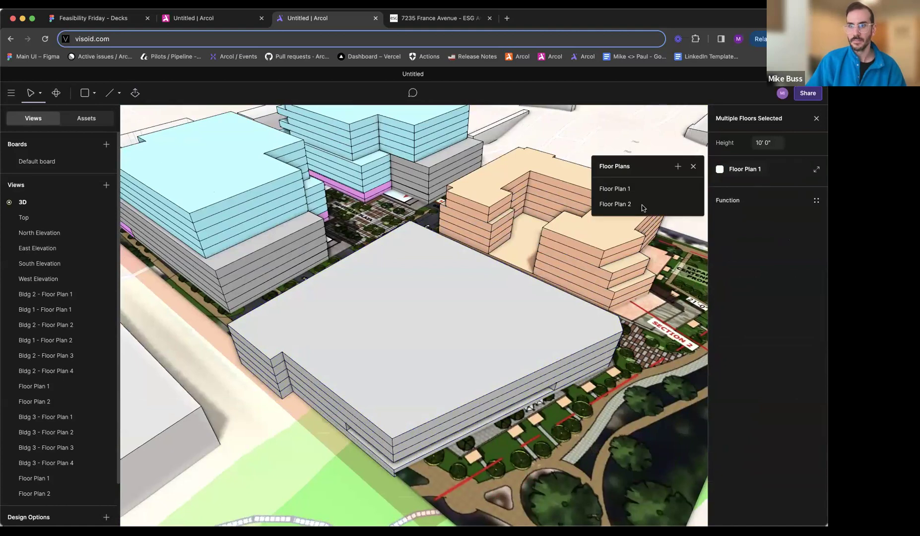
left_click(616, 205)
key("Escape")
- Consult the aerial rendering on the ESG project page, and give the floor directly below the grey block's top floor a new floor plan
left_click(424, 18)
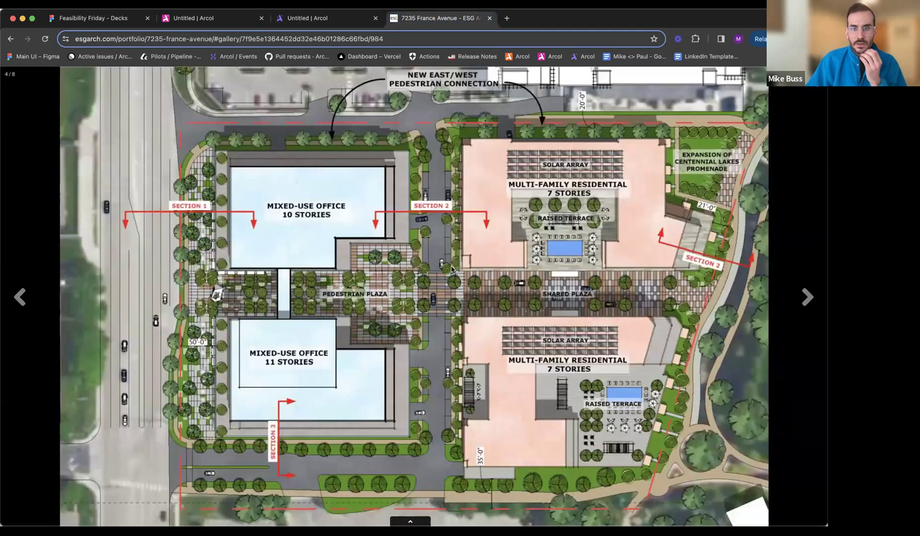
key("Right")
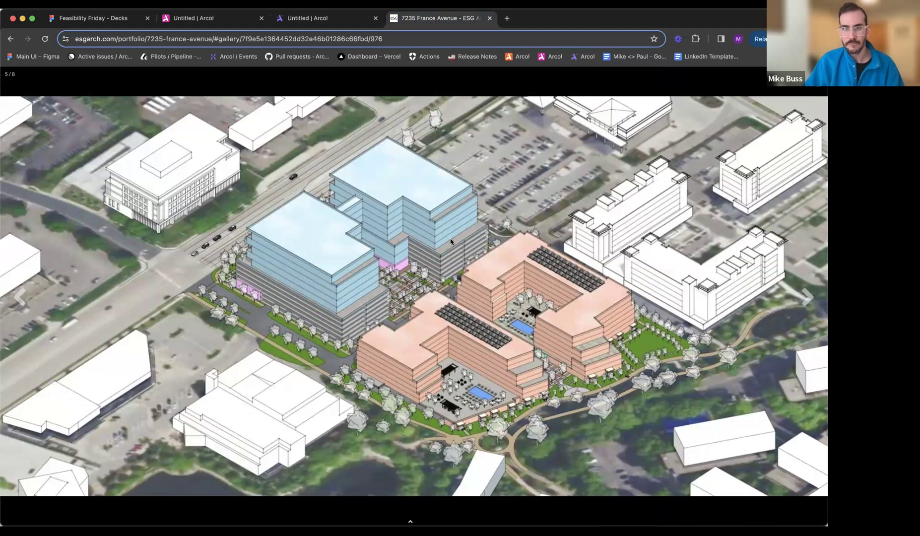
left_click(304, 18)
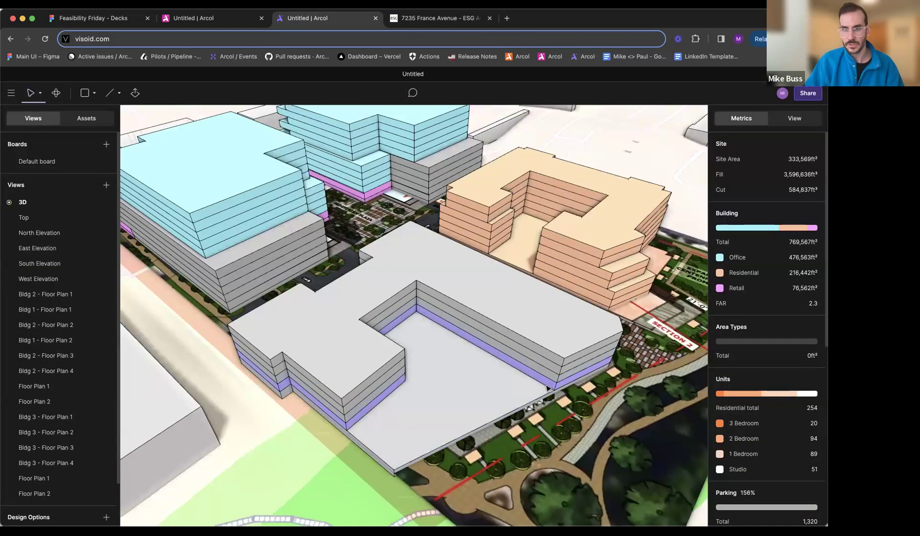
left_click(554, 373)
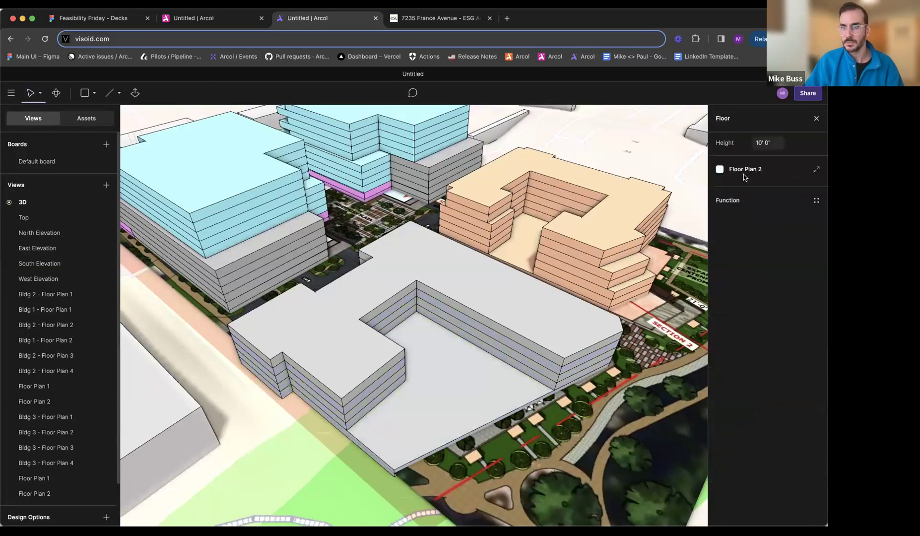
left_click(744, 174)
left_click(678, 167)
left_click(694, 120)
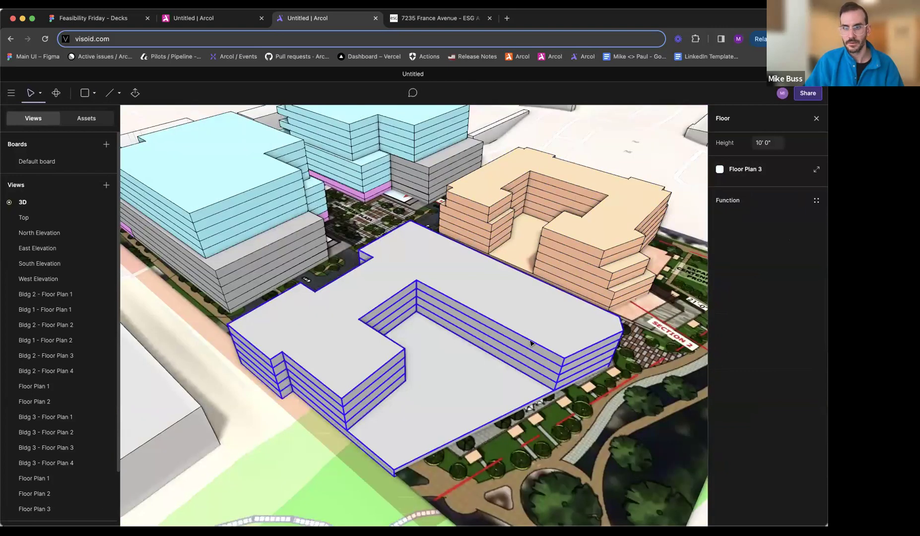
- Push in the end faces of both wings on the Floor Plan 3 level, checking the setbacks against the aerial rendering
key("e")
middle_click_drag(564, 370, 496, 370)
left_click_drag(535, 386, 531, 379)
middle_click_drag(530, 378, 390, 377)
left_click_drag(496, 402, 484, 401)
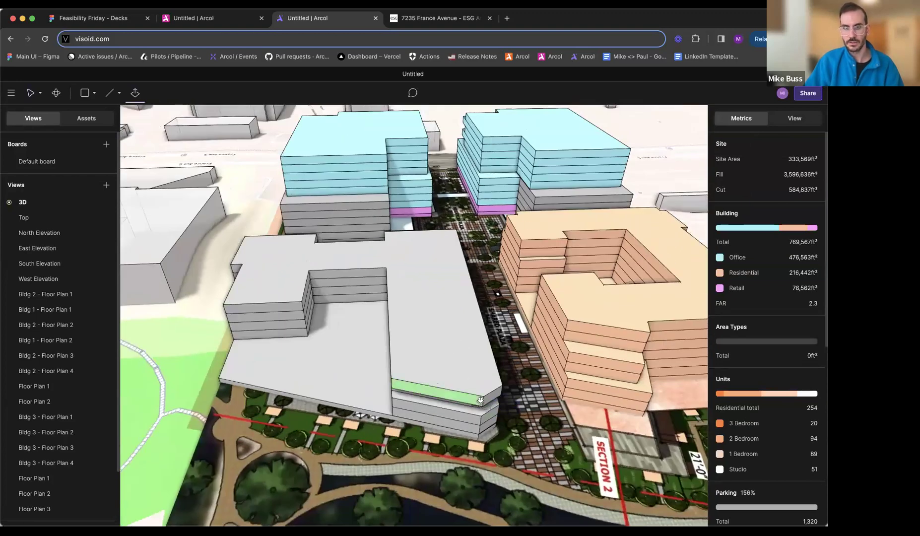
left_click(439, 19)
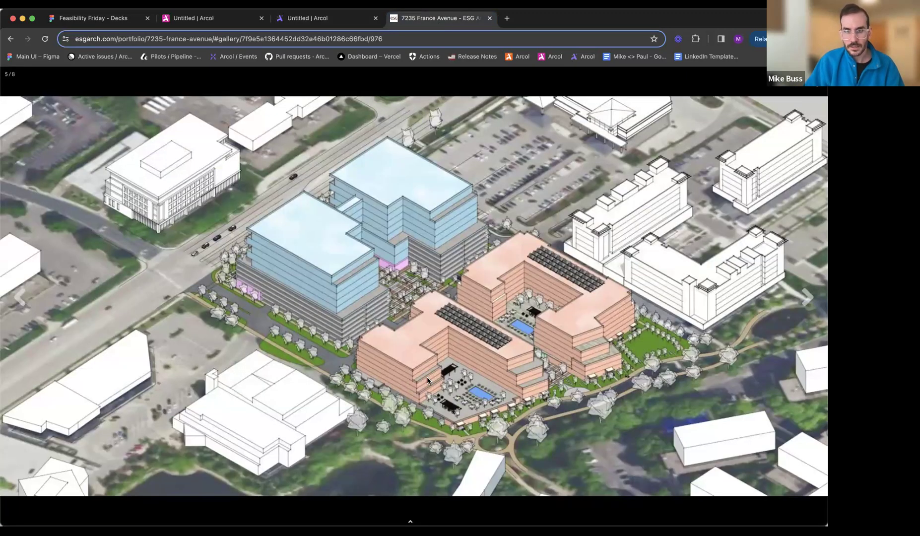
left_click(322, 18)
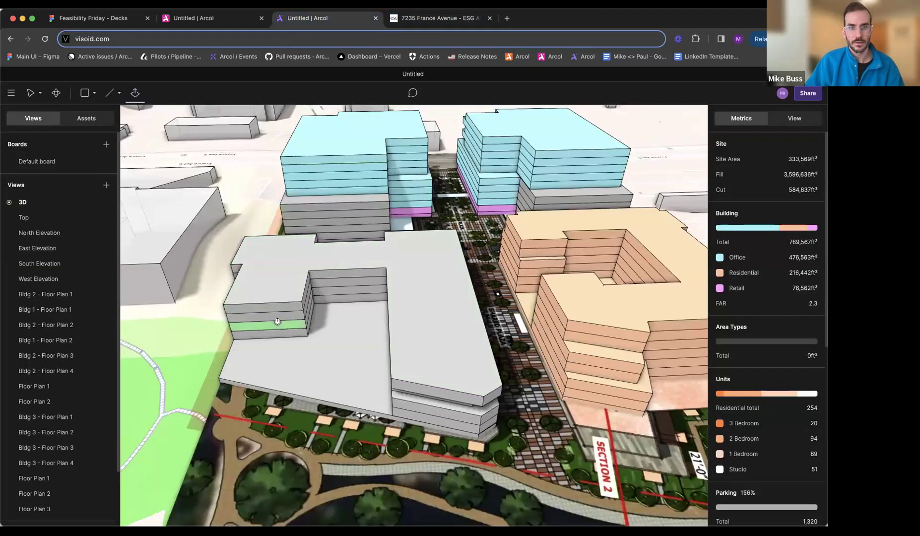
left_click_drag(278, 322, 279, 314)
key("Escape")
- Assign Floor Plan 3 to the top floor of the grey block
left_click(481, 395)
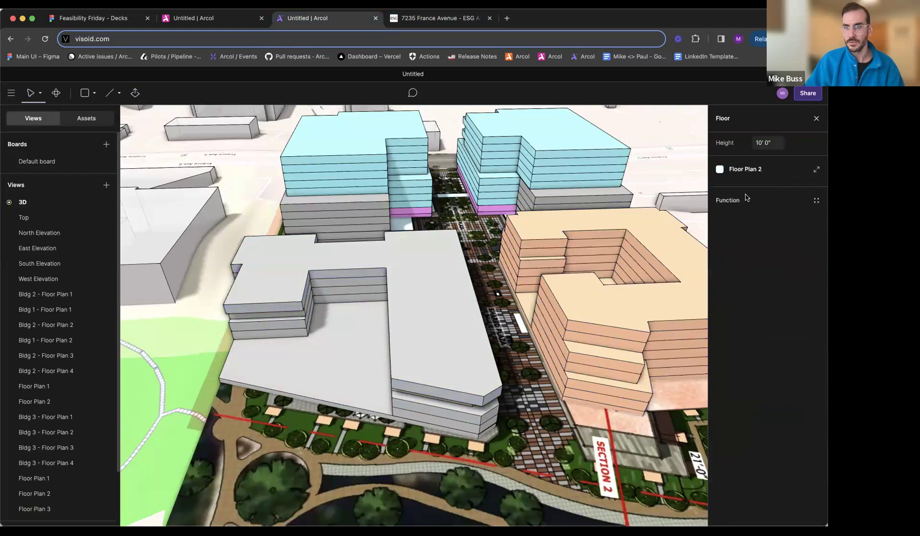
left_click(753, 174)
left_click(645, 222)
key("Escape")
- Compare with the aerial rendering, and adjust the end and chamfered faces of the plaza wing's upper two floors to deepen their setback
middle_click_drag(366, 320, 494, 371)
left_click(437, 18)
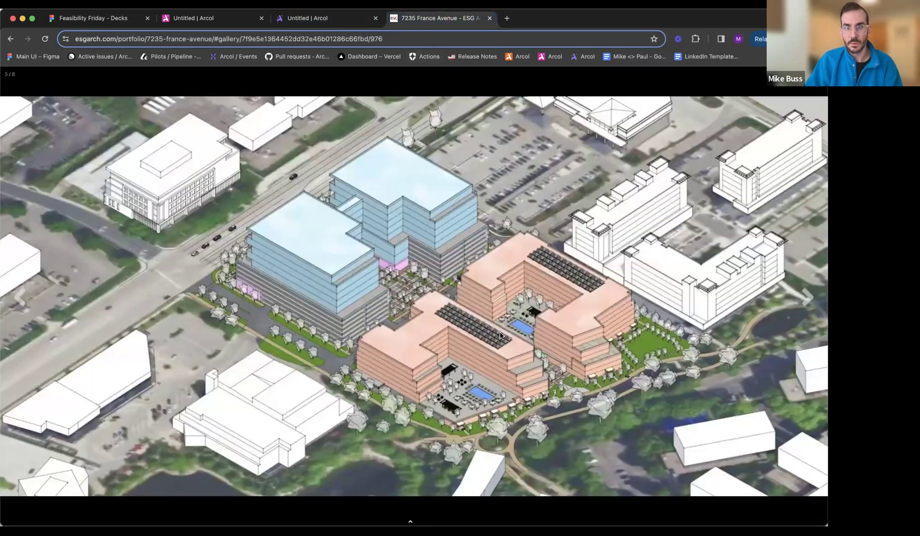
left_click(313, 18)
scroll(538, 360, "up", 1)
key("e")
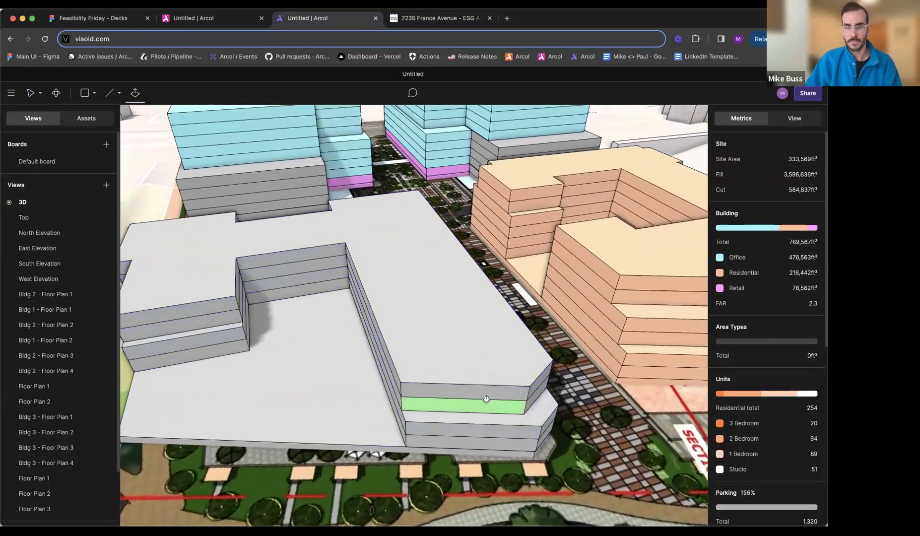
left_click_drag(482, 412, 534, 373)
middle_click_drag(471, 388, 584, 392)
left_click_drag(571, 385, 560, 376)
middle_click_drag(560, 376, 504, 390)
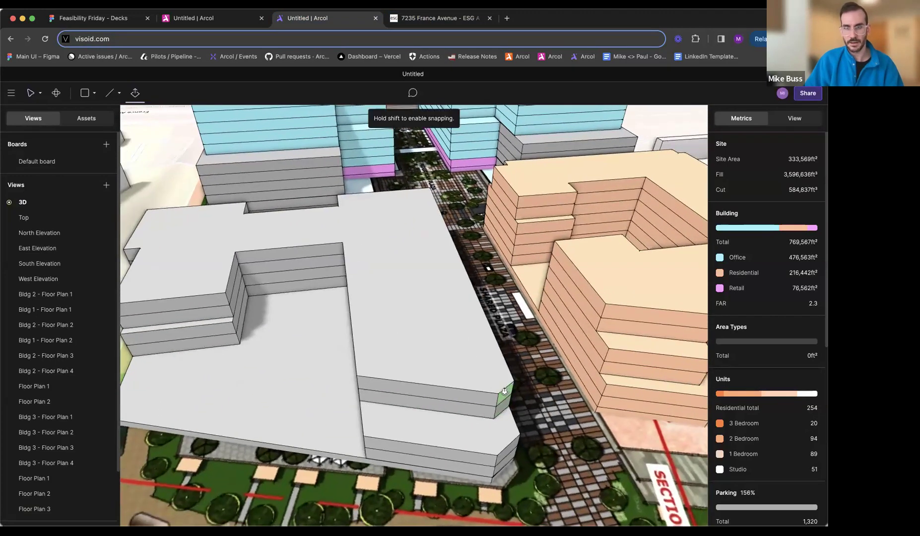
mouse_move(497, 391)
left_mouse_down()
mouse_move(451, 410)
mouse_move(491, 397)
left_mouse_up()
key("Escape")
- Extrude the grey block's roof upward by two more floors
mouse_move(476, 411)
middle_mouse_down()
mouse_move(484, 404)
mouse_move(472, 406)
middle_mouse_up()
key("p")
left_click_drag(463, 305, 481, 275)
key("Escape")
- Create a new floor plan for the level just below the raised roof of the grey block
left_click(502, 330)
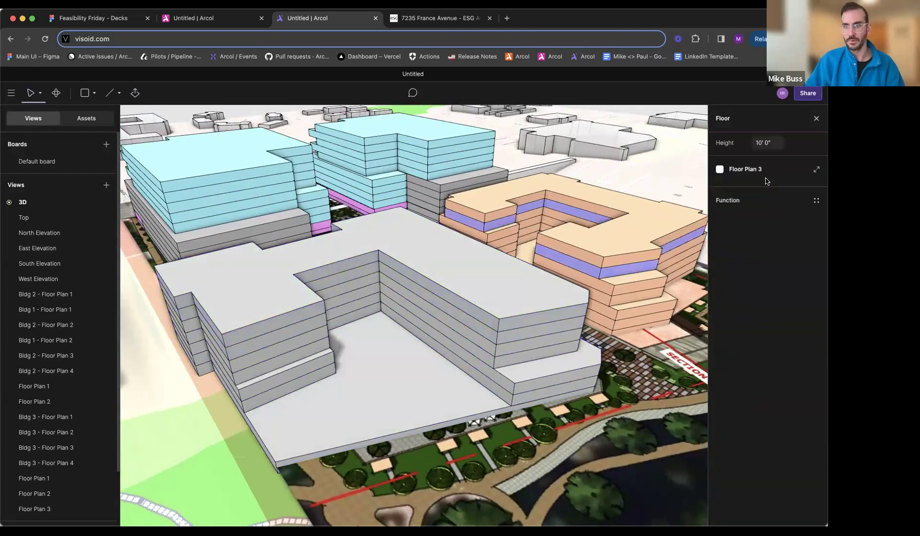
left_click(760, 170)
left_click(683, 170)
left_click(696, 118)
- Push in the plaza wing's end face on the Floor Plan 4 level to form a second setback
middle_click_drag(531, 320, 520, 349)
key("p")
left_click_drag(520, 364, 508, 351)
middle_click_drag(464, 350, 499, 356)
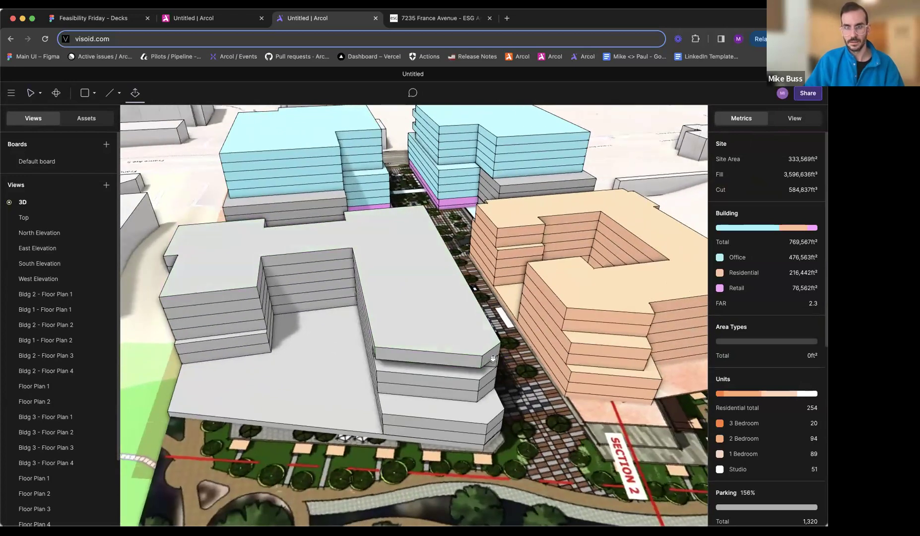
- Assign Floor Plan 4 to the uppermost floor of the grey block
key("Escape")
left_click(419, 316)
double_click(472, 355)
left_click(472, 358)
left_click(746, 166)
left_click(632, 234)
key("Escape")
- Check the aerial rendering, and set back the end face of the shorter wing's top two floors to match
left_click(441, 23)
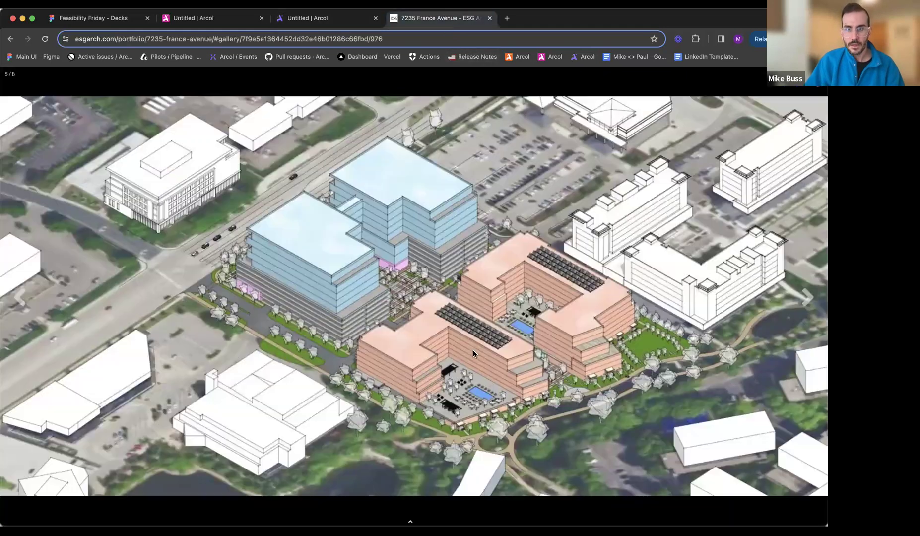
left_click(342, 22)
scroll(349, 327, "up", 3)
left_click_drag(350, 327, 337, 299)
middle_click_drag(456, 386, 548, 376)
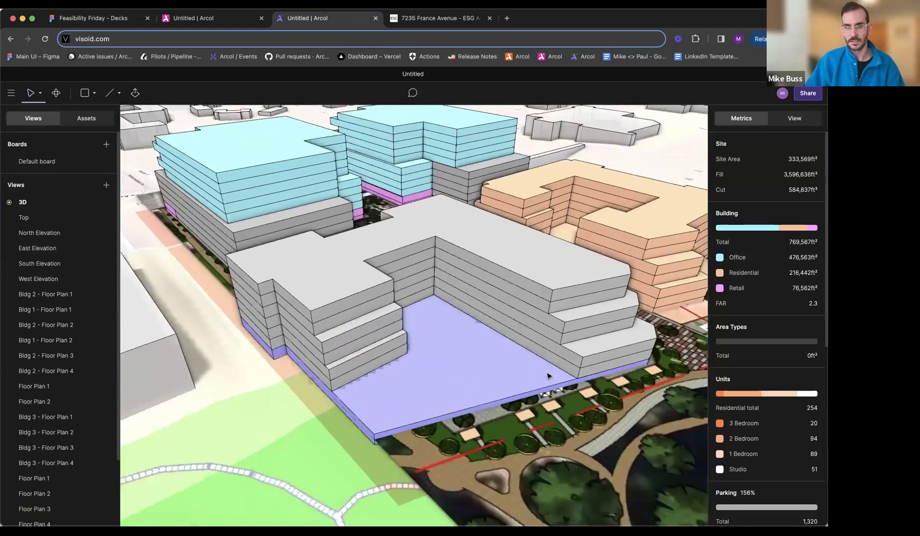
- Compare the stepped massing of the grey block with the aerial rendering on the ESG project page
scroll(548, 377, "down", 3)
middle_click_drag(466, 322, 435, 280)
left_click(440, 21)
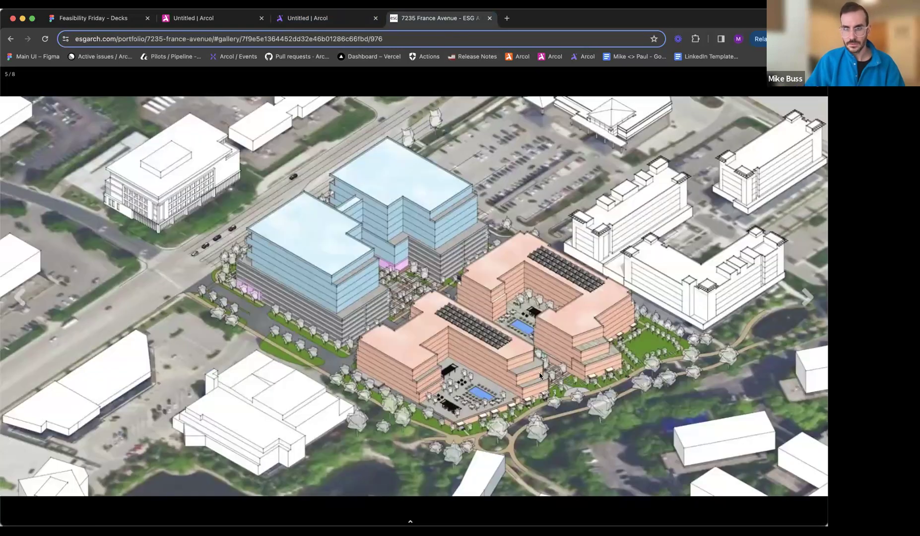
left_click(322, 20)
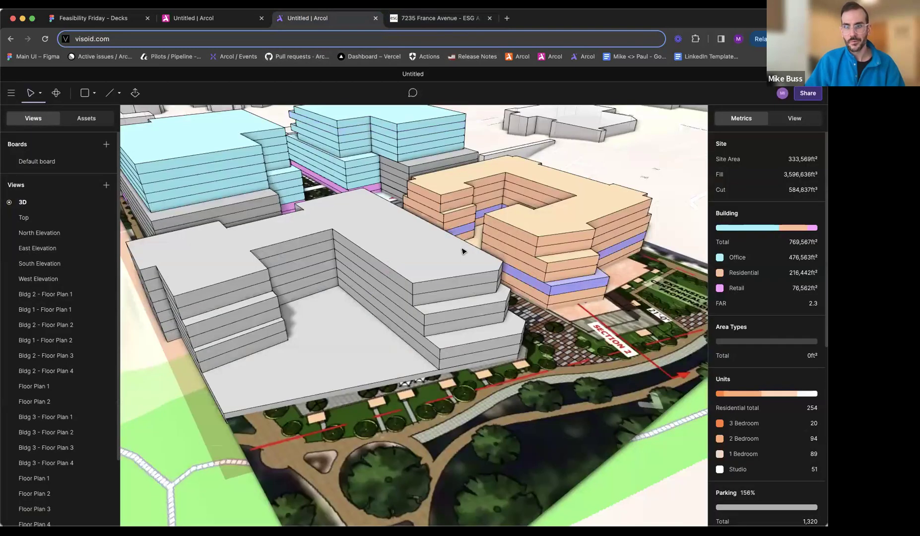
middle_click_drag(460, 275, 401, 275)
scroll(453, 313, "up", 5)
scroll(453, 314, "up", 3)
key("e")
left_click_drag(398, 342, 387, 327)
left_click_drag(323, 354, 328, 329)
key("Escape")
- Lower the site plan image to a Z position of about 33' 8" so it sits closer to the buildings' base
scroll(328, 330, "down", 8)
middle_click_drag(329, 332, 467, 347)
middle_click_drag(453, 440, 457, 461)
left_click(504, 429)
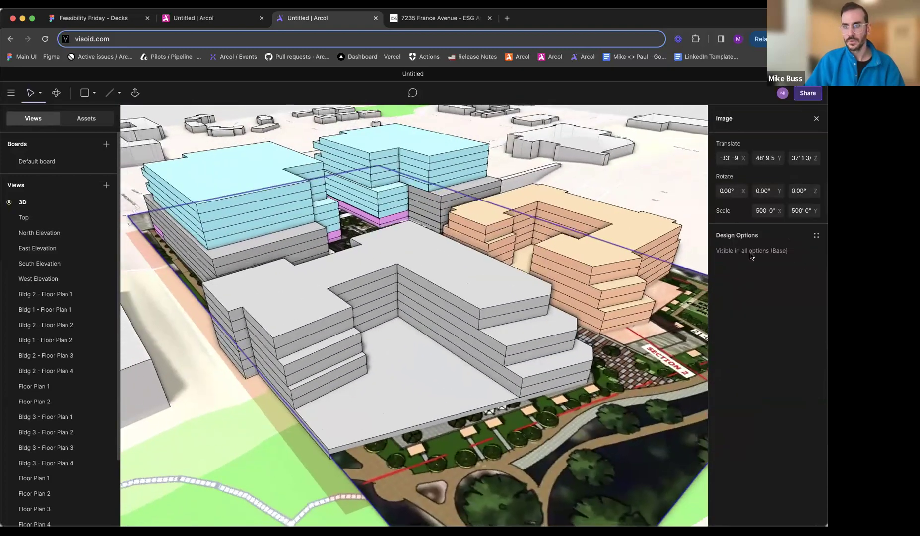
left_click_drag(814, 158, 815, 158)
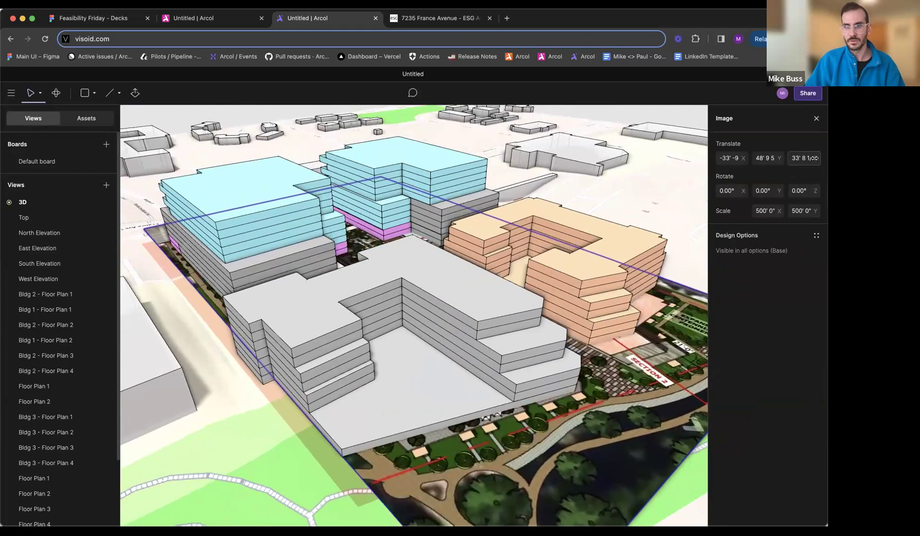
left_click(626, 310)
mouse_move(610, 310)
middle_mouse_down()
mouse_move(593, 290)
mouse_move(472, 293)
mouse_move(511, 273)
mouse_move(484, 298)
middle_mouse_up()
- Check the aerial rendering on the ESG project page, and assign the Residential function to the grey block
left_click(400, 23)
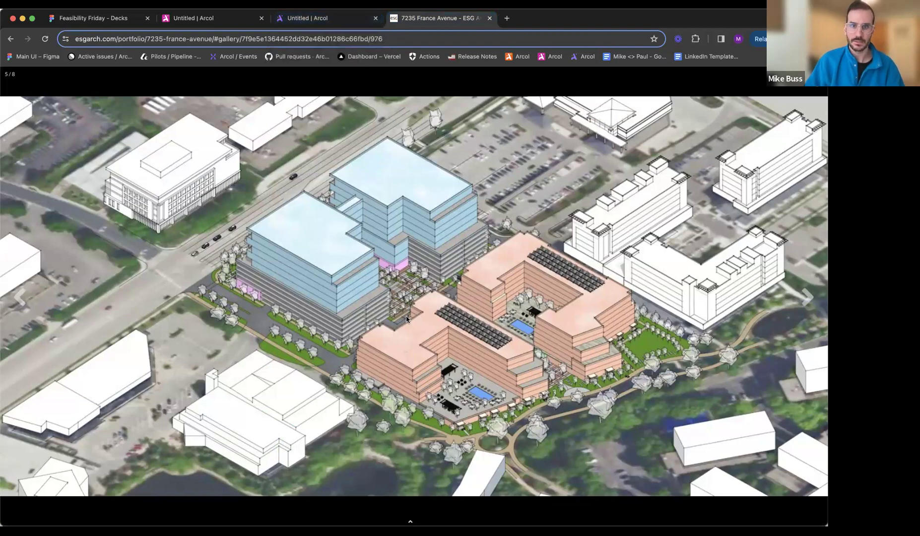
left_click(332, 19)
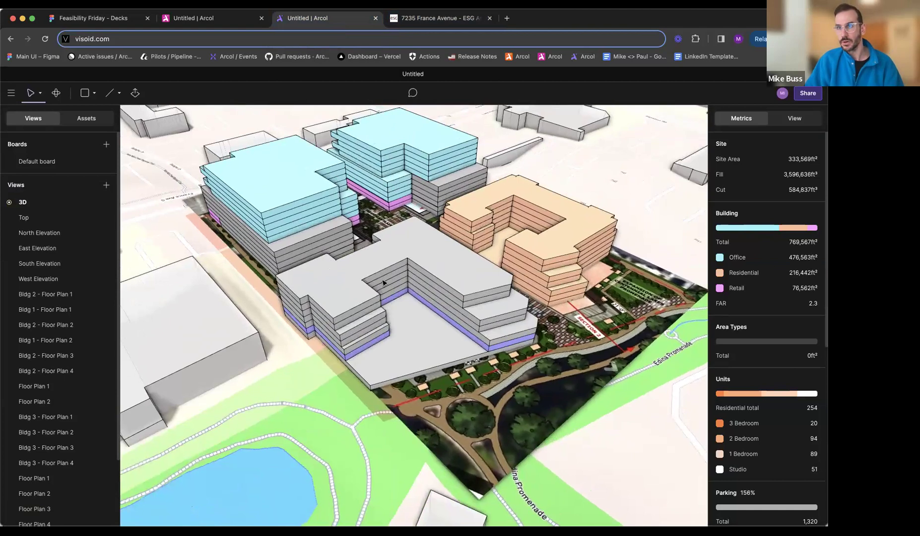
left_click(355, 289)
left_click(354, 288)
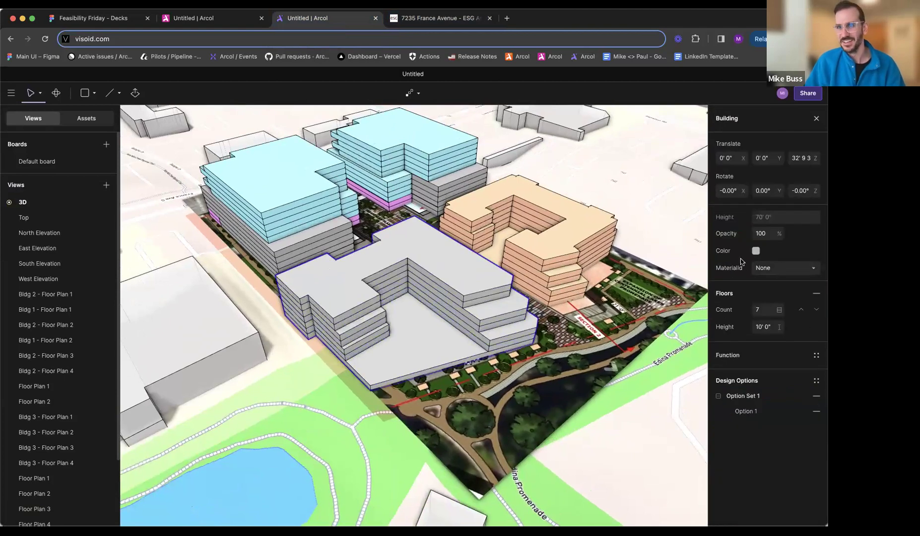
left_click(745, 356)
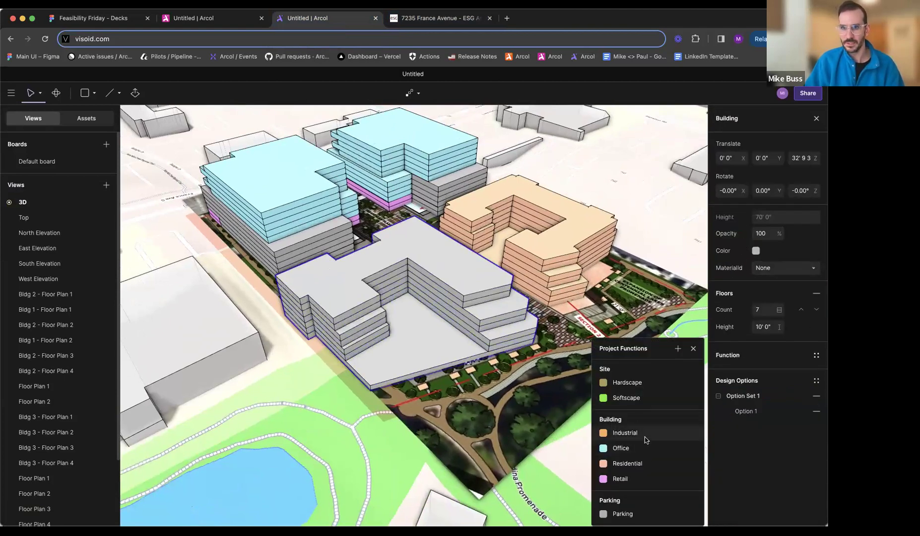
left_click(644, 463)
key("Escape")
middle_click_drag(376, 361, 401, 343)
scroll(448, 222, "up", 5)
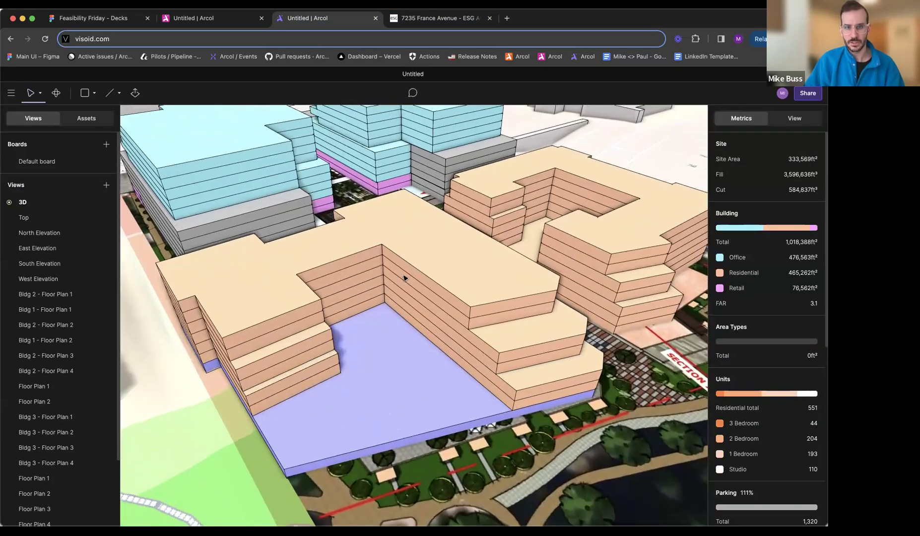
middle_click_drag(405, 278, 389, 259)
key("l")
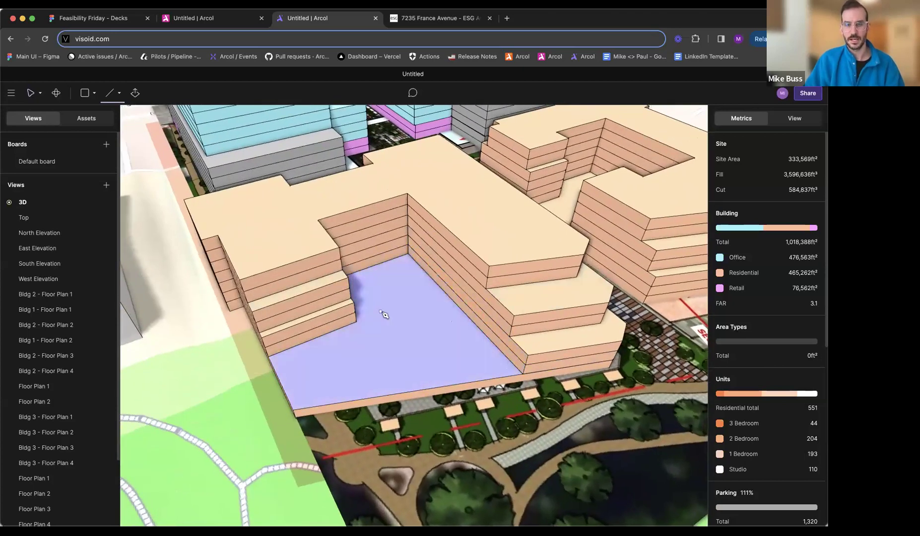
scroll(380, 314, "up", 3)
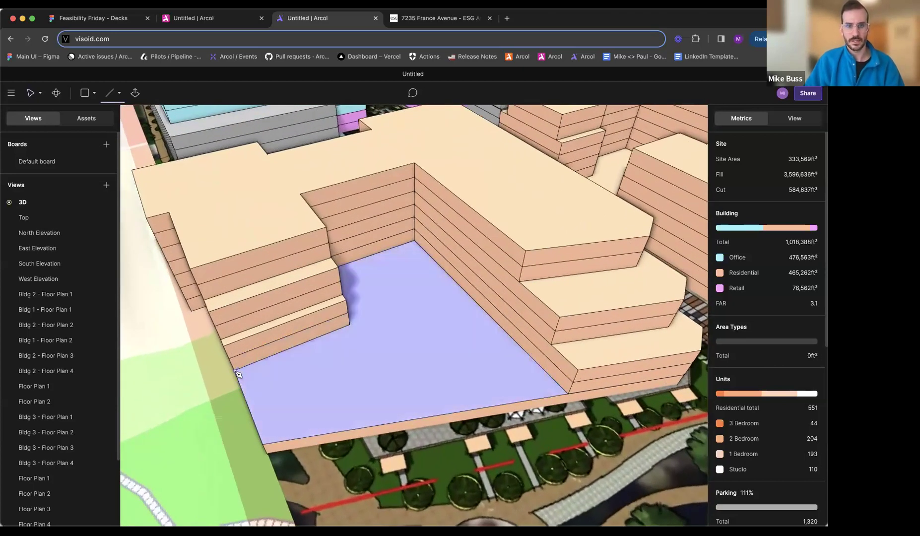
middle_click_drag(390, 375, 247, 370)
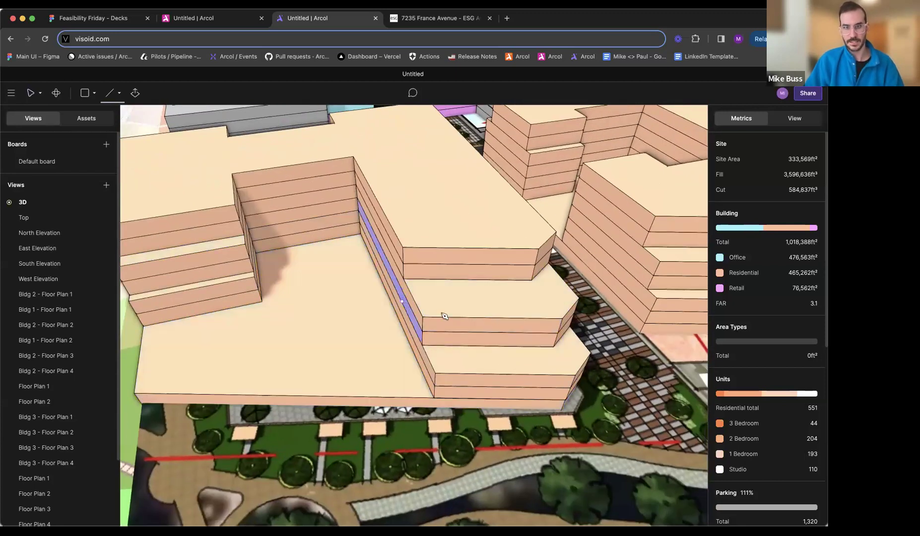
key("Escape")
left_click(167, 175)
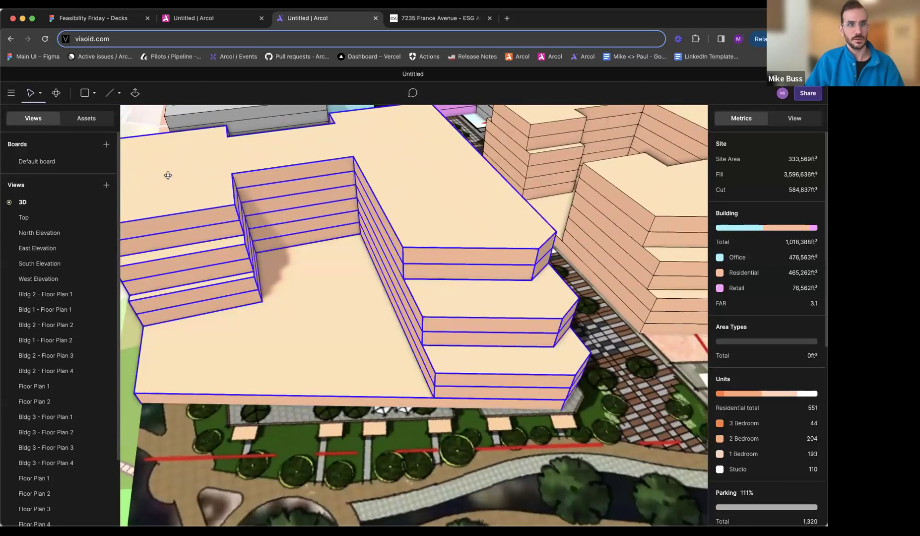
middle_click_drag(168, 175, 194, 174)
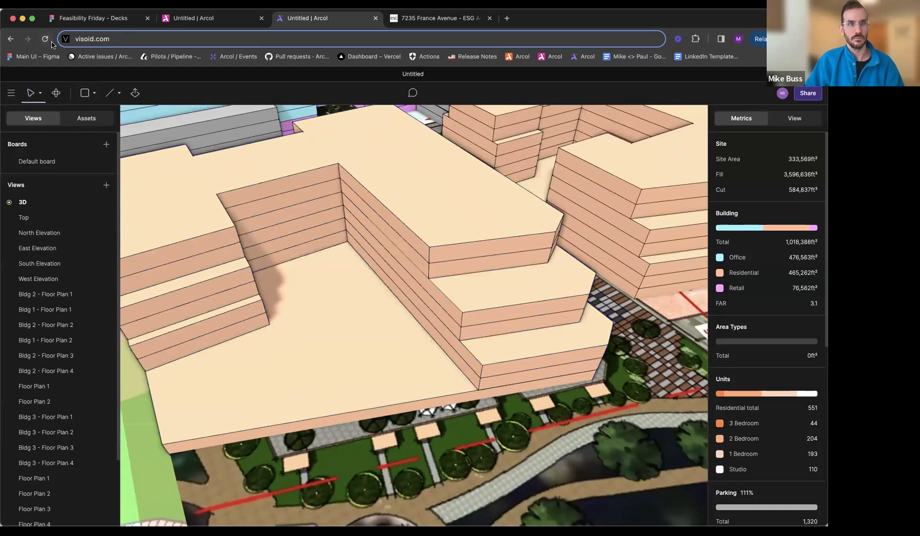
- Reload the project and update the 3D view's defaults to a close aerial view of the four blocks
left_click(46, 40)
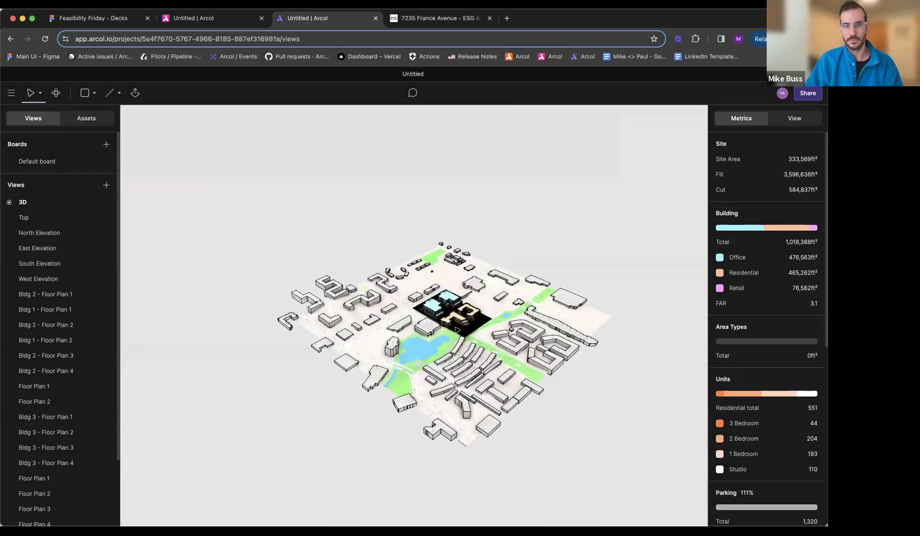
scroll(457, 329, "down", 10)
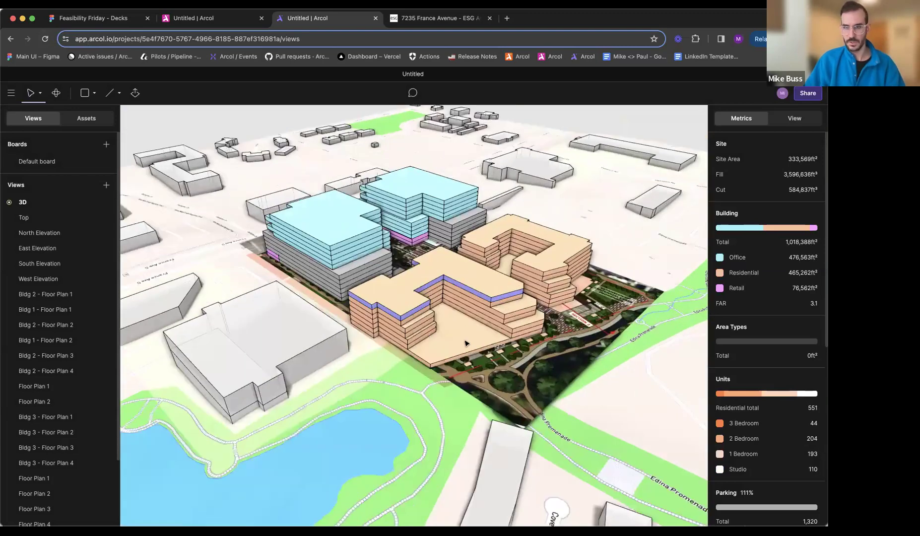
scroll(423, 323, "down", 5)
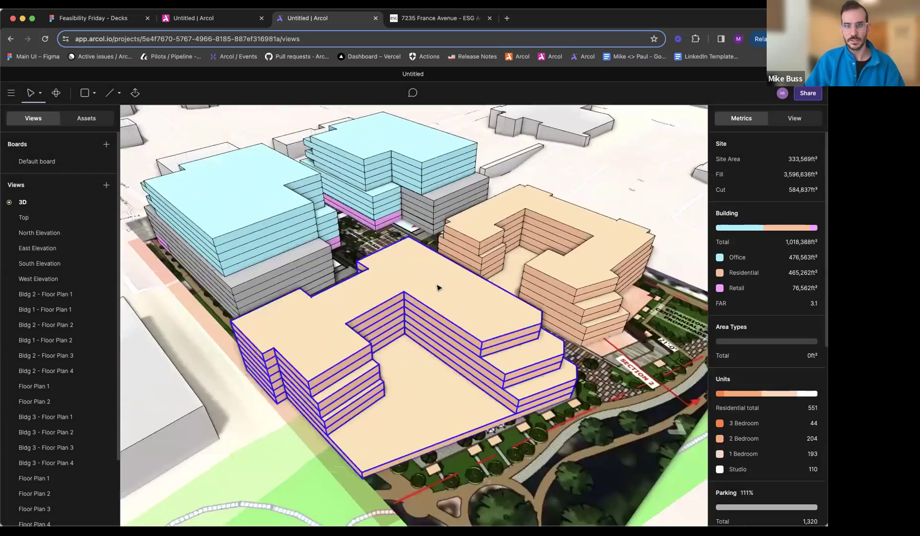
middle_click_drag(439, 288, 497, 309)
scroll(458, 294, "up", 3)
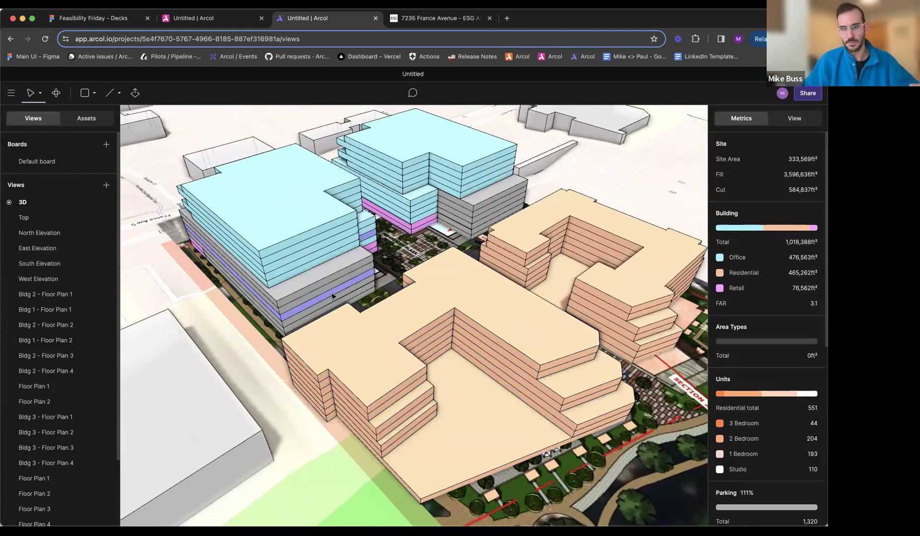
right_click(36, 201)
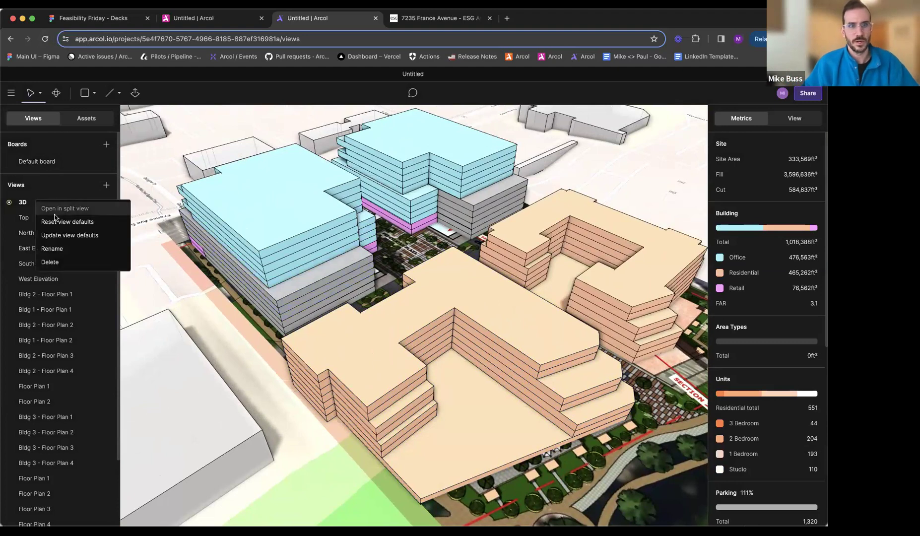
left_click(57, 235)
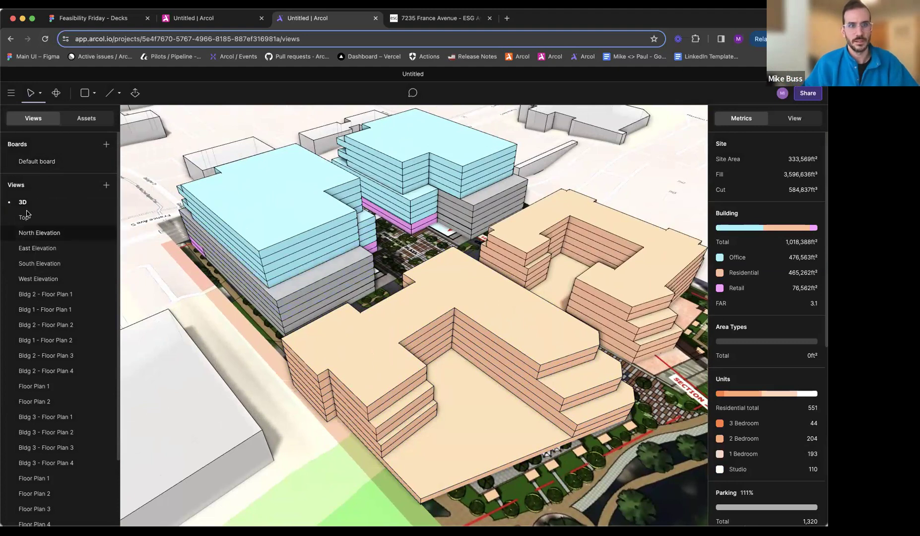
- Sketch a closed line outline around the courtyard deck of the front residential block, following its wing walls and outer edge
left_click(491, 308)
middle_click_drag(500, 296, 482, 285)
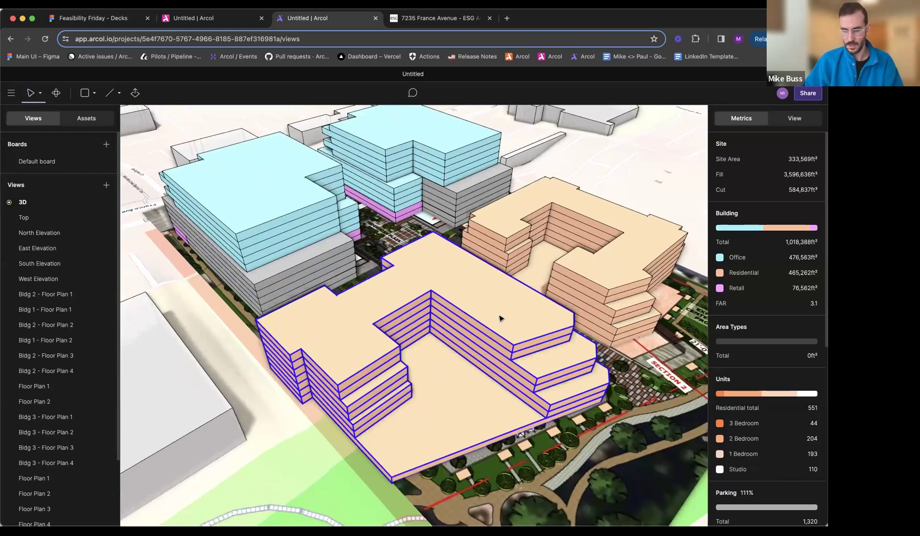
key("l")
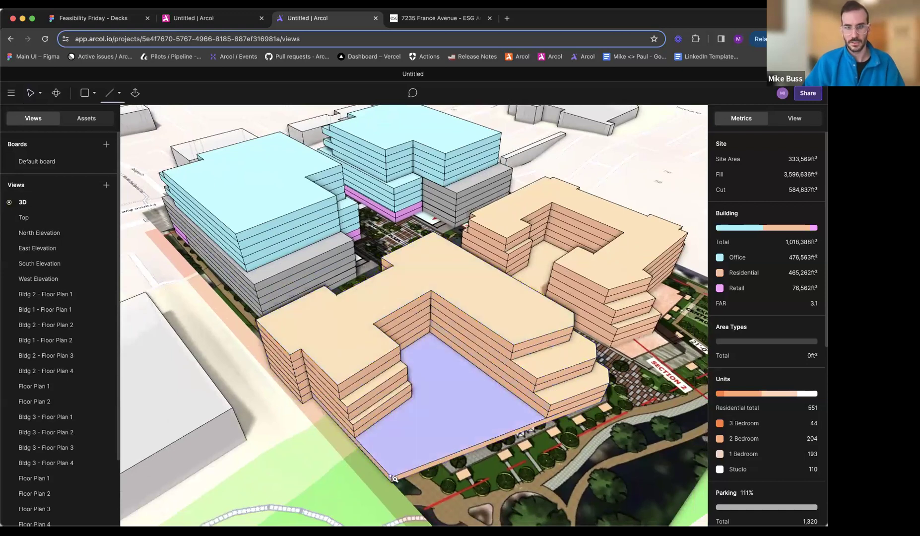
middle_click_drag(592, 337, 551, 292)
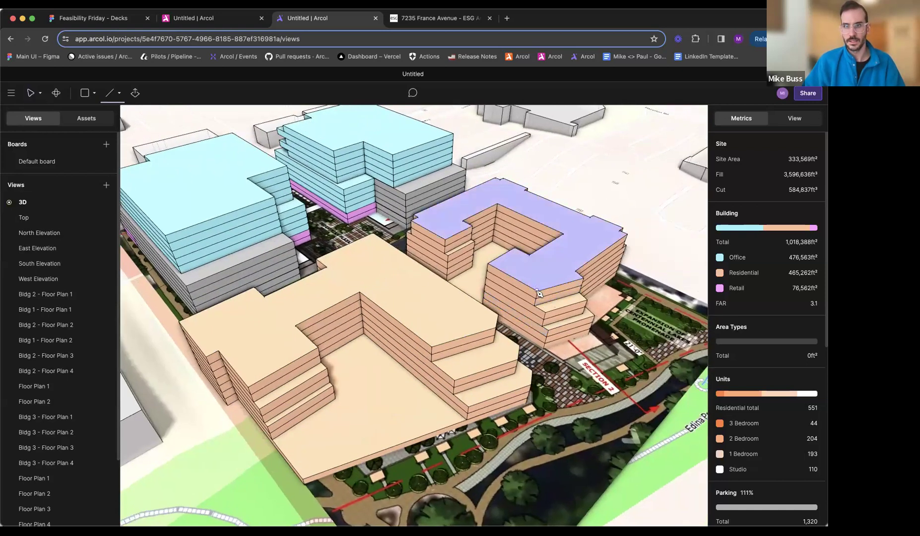
left_click(304, 479)
left_click(275, 441)
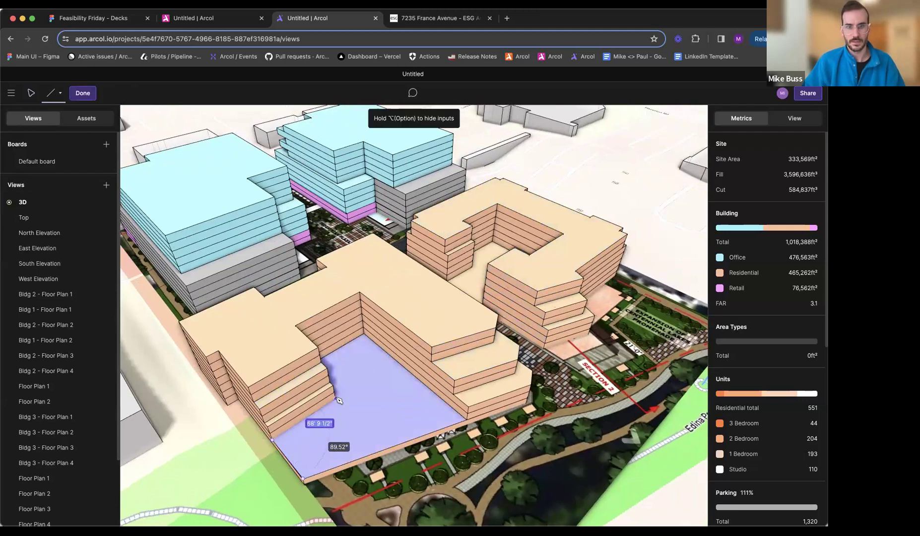
middle_click_drag(328, 407, 221, 355)
middle_click_drag(312, 278, 343, 318)
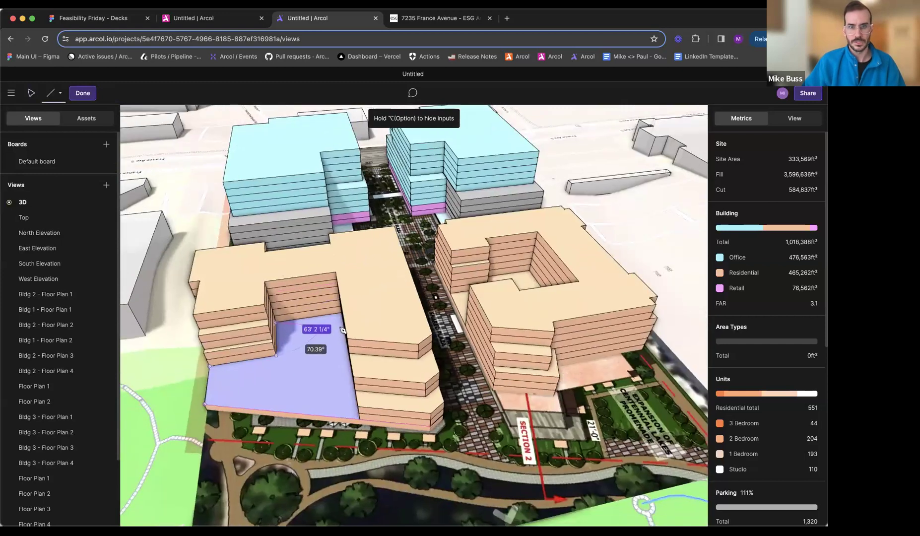
left_click(341, 314)
left_click(365, 422)
left_click(207, 410)
mouse_move(361, 394)
middle_mouse_down()
mouse_move(410, 374)
mouse_move(387, 388)
middle_mouse_up()
key("Escape")
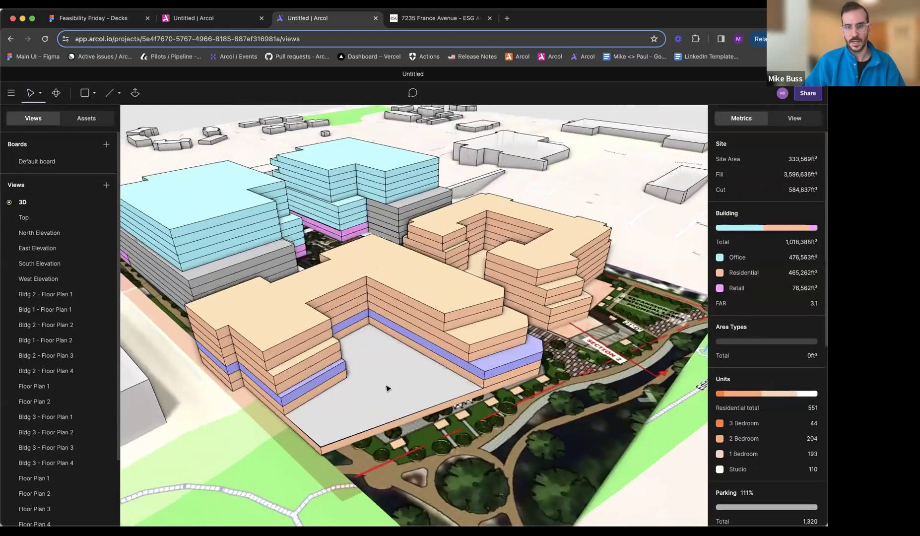
scroll(387, 388, "up", 10)
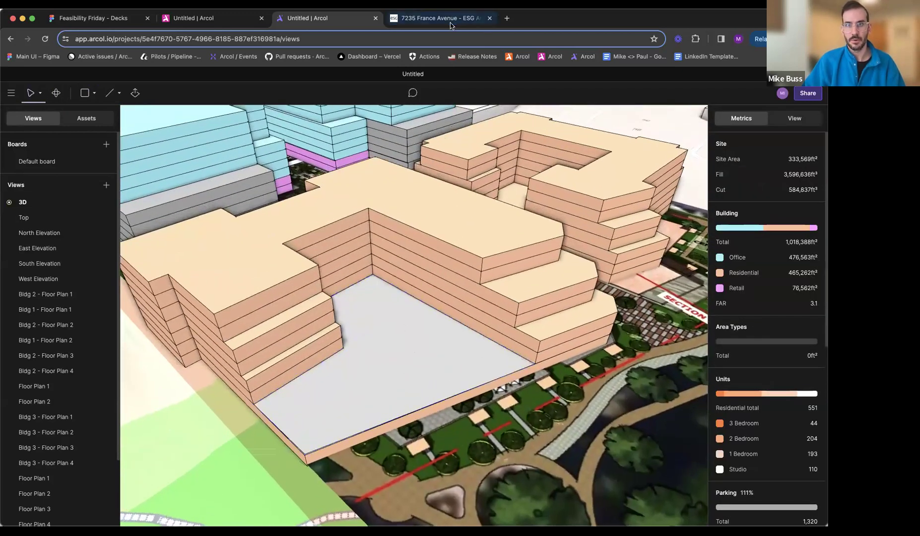
- Glance at the other Arcol project for reference, and inspect the properties of the courtyard sketch
left_click(225, 26)
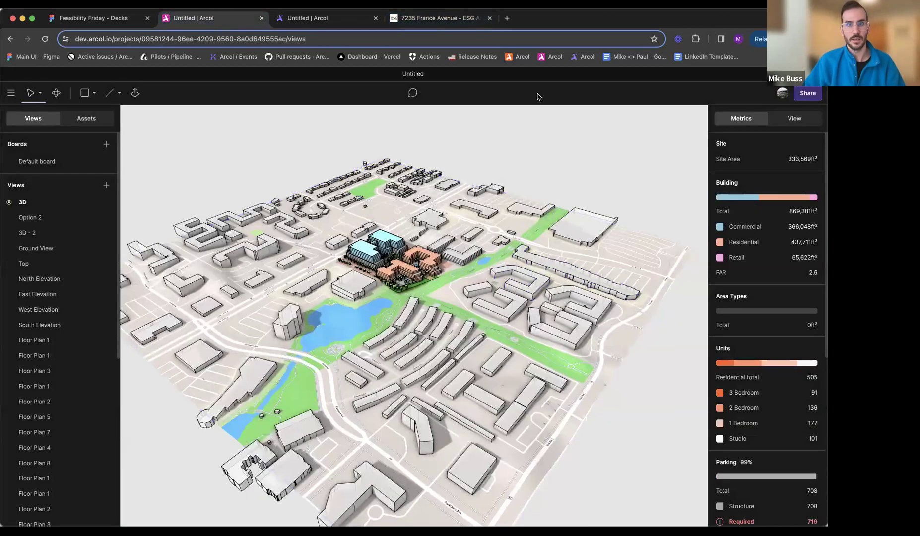
left_click(339, 19)
left_click(408, 351)
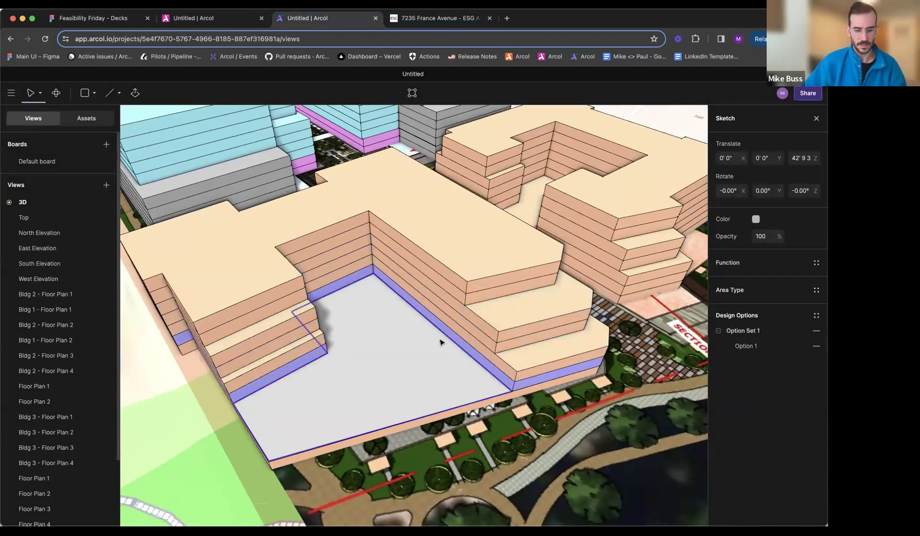
middle_click_drag(486, 341, 550, 339)
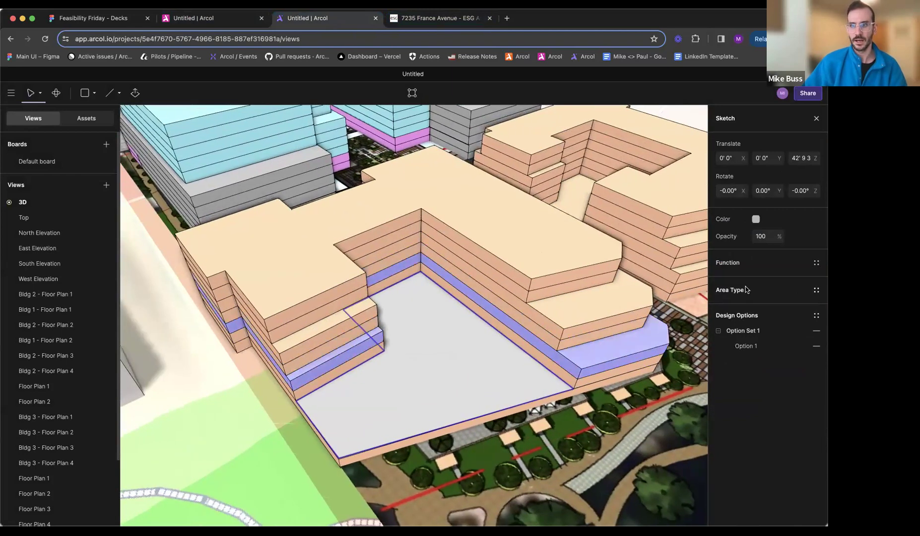
key("Escape")
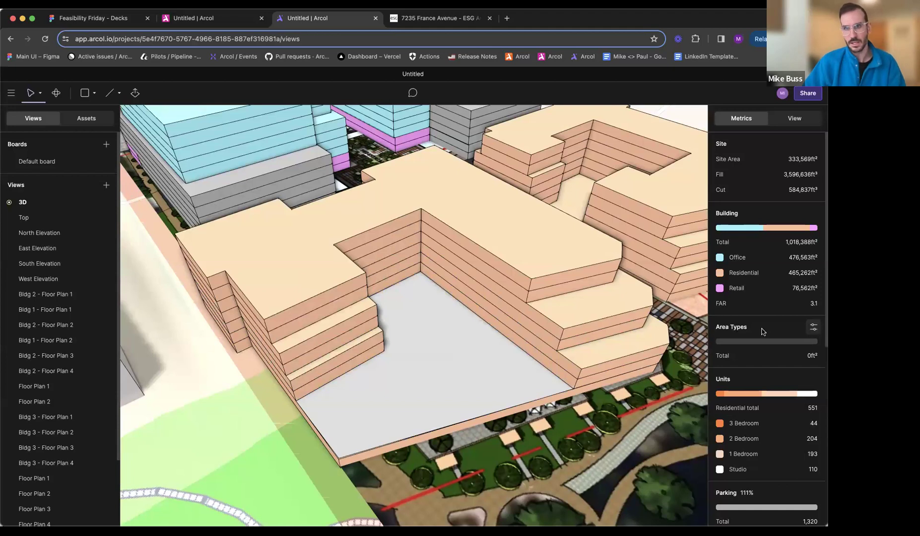
- Create an area type named Terrace with units set to No, and change its colour to pale grey
left_click(814, 329)
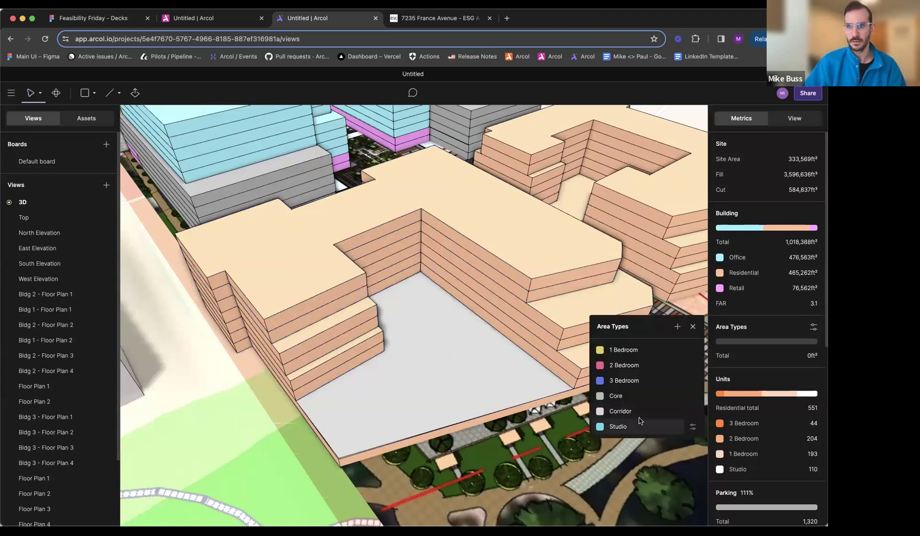
left_click(678, 326)
left_click(531, 354)
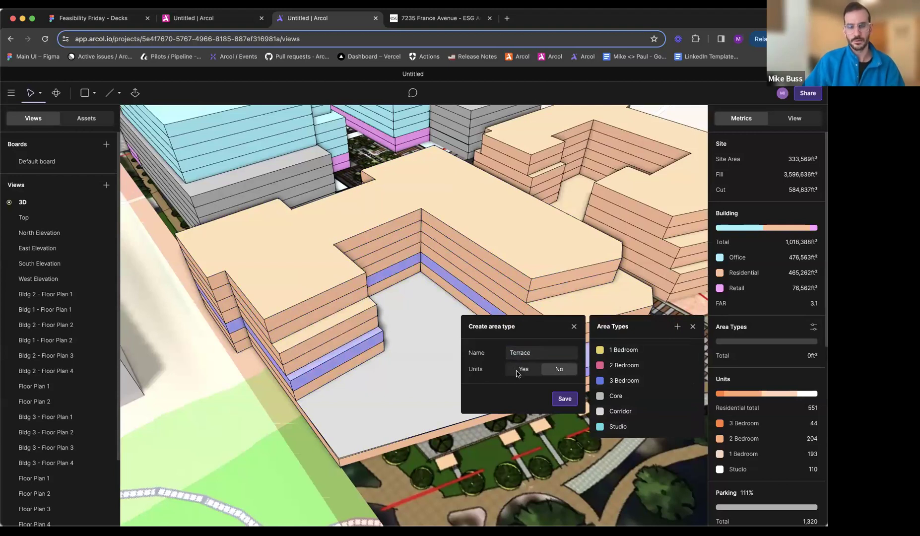
left_click(565, 399)
left_click(600, 442)
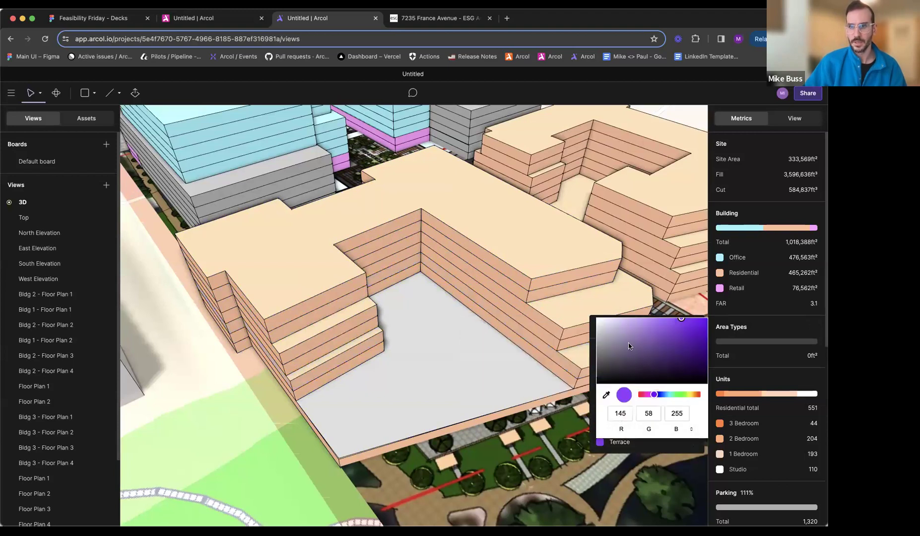
left_click(585, 340)
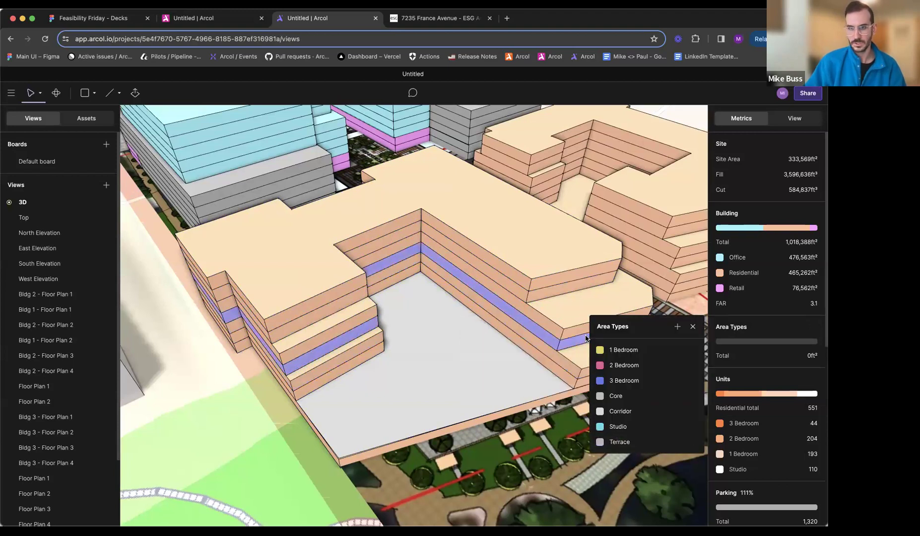
- Assign the Terrace area type to the courtyard sketch of the front residential block
left_click(526, 369)
left_click(817, 290)
left_click(621, 400)
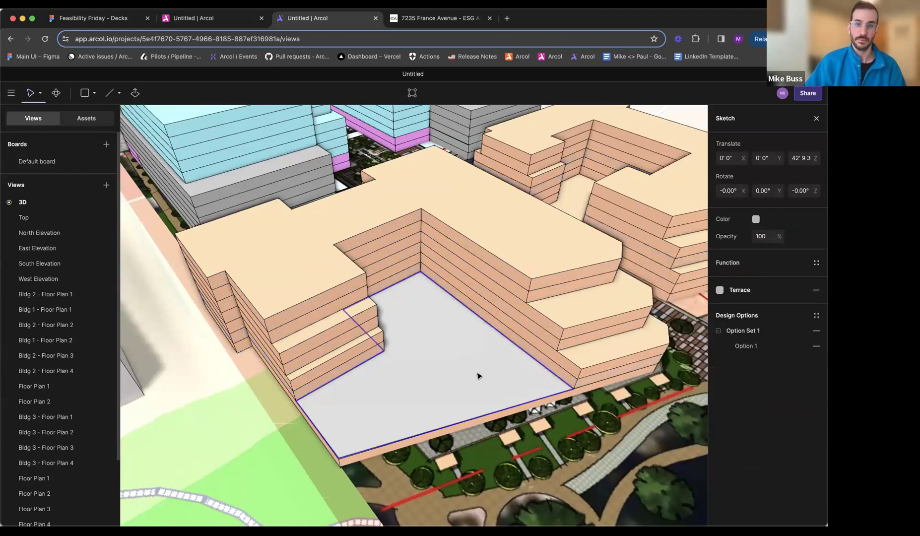
key("Escape")
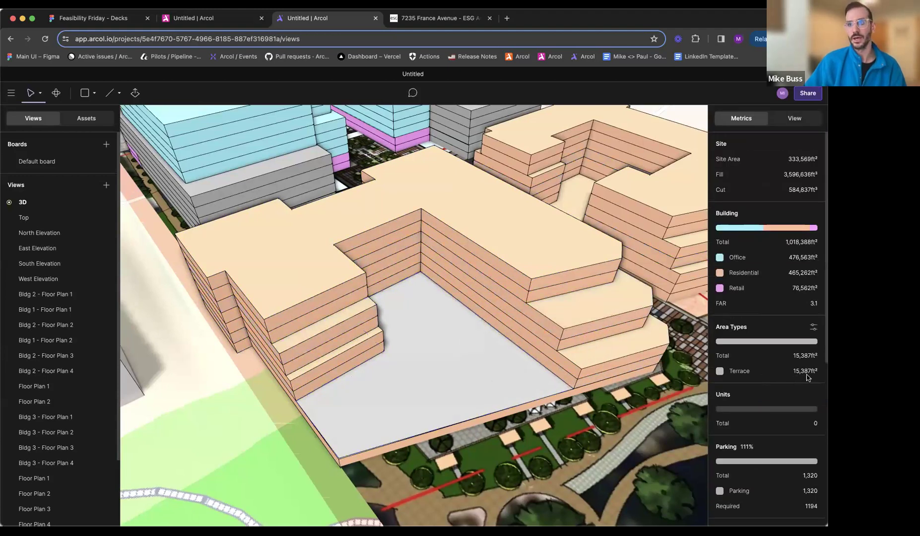
- Sketch a closed line outline around the upper stepped terrace at the end of the front residential block's longer wing
key("l")
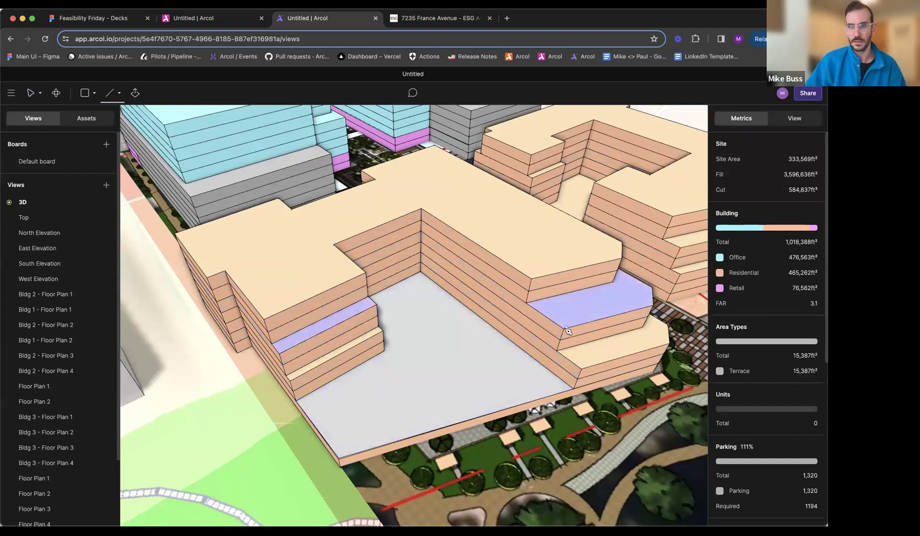
left_click(564, 329)
left_click(527, 303)
middle_click_drag(590, 304, 229, 320)
left_click(423, 298)
left_click(427, 329)
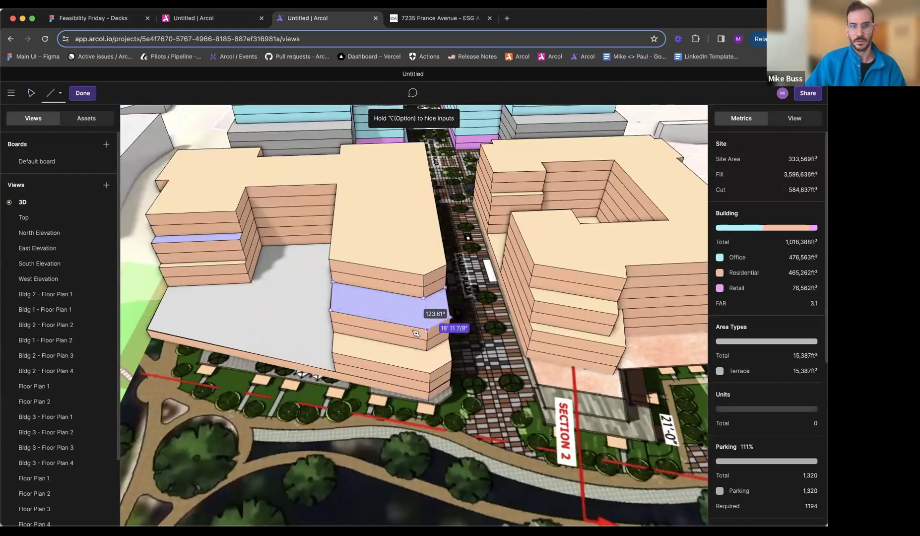
left_click(331, 311)
key("Escape")
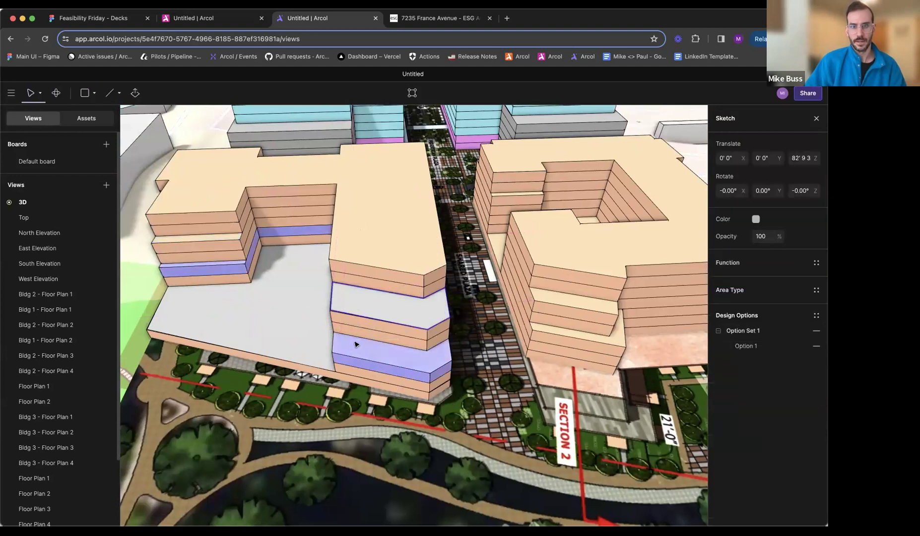
- Sketch a closed line outline around the lower stepped terrace on the same wing of the front residential block
key("l")
scroll(348, 349, "up", 2)
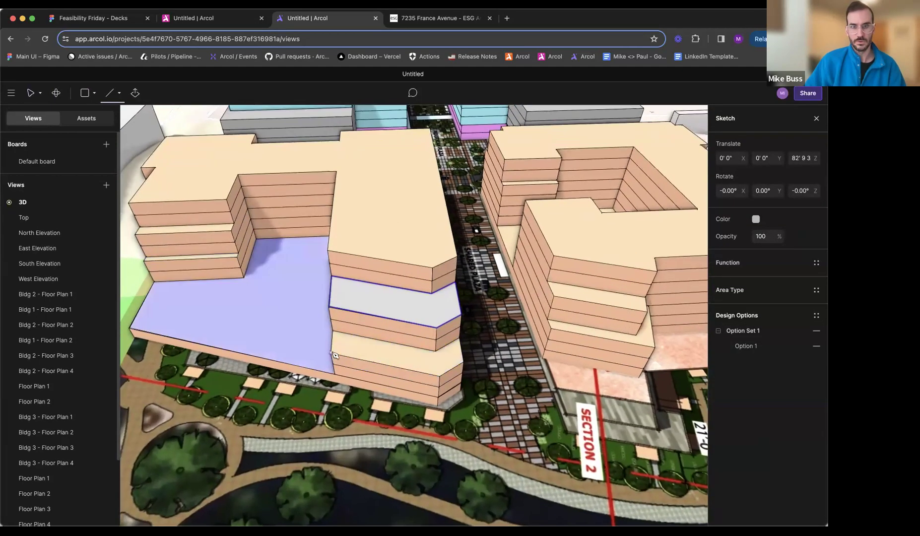
left_click(332, 352)
left_click(332, 331)
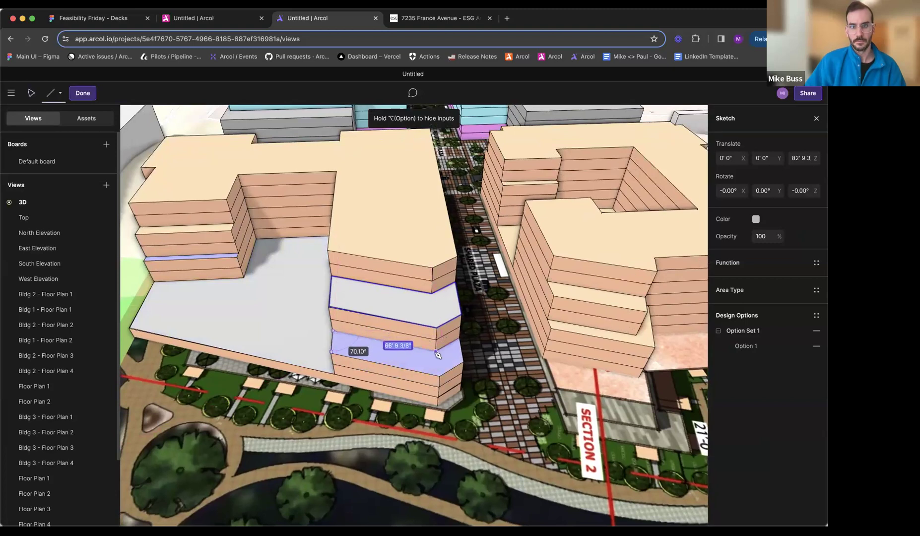
left_click(459, 339)
left_click(464, 362)
left_click(439, 376)
left_click(332, 353)
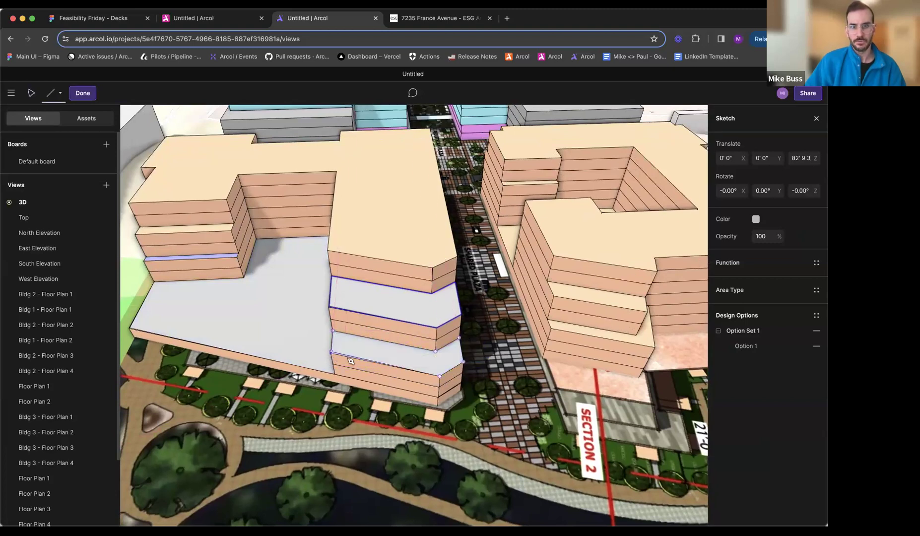
scroll(337, 360, "up", 10)
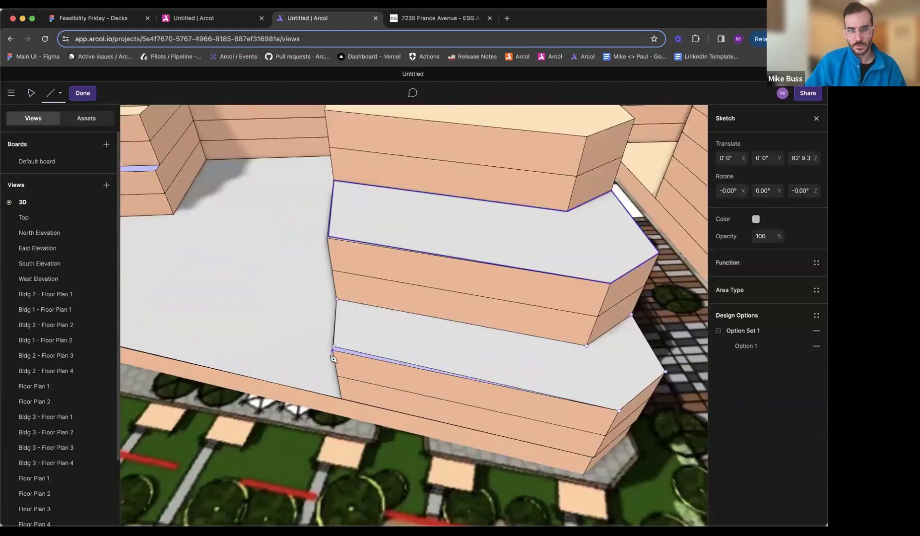
key("Escape")
- Align the courtyard-side front corner points of both stepped terrace sketches with the building's edge
left_click_drag(335, 343, 335, 348)
scroll(362, 346, "down", 2)
scroll(361, 349, "down", 4)
key("Escape")
double_click(357, 243)
scroll(355, 243, "up", 3)
scroll(346, 252, "up", 2)
left_click_drag(338, 254, 334, 258)
key("Escape")
scroll(353, 267, "down", 1)
scroll(402, 325, "down", 3)
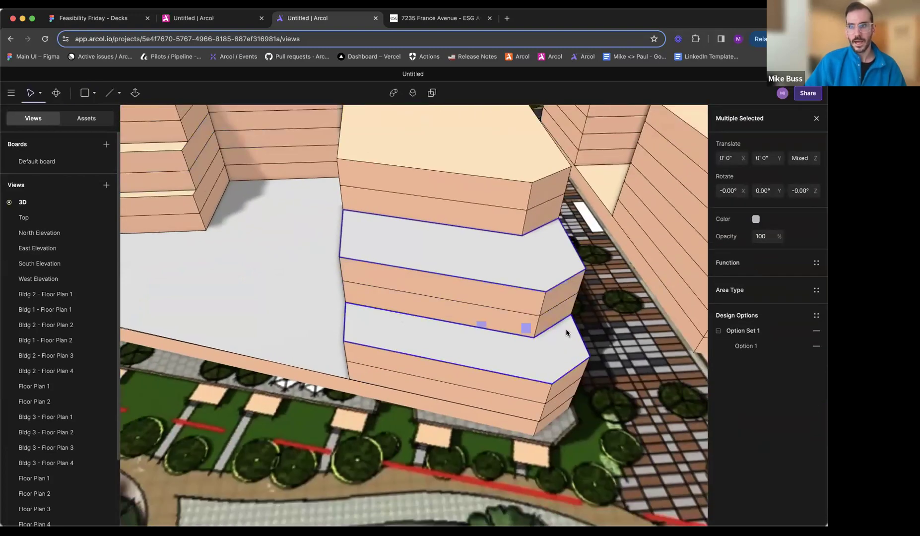
- Assign the Terrace area type to both stepped terrace sketches together
left_click(746, 288)
left_click(634, 403)
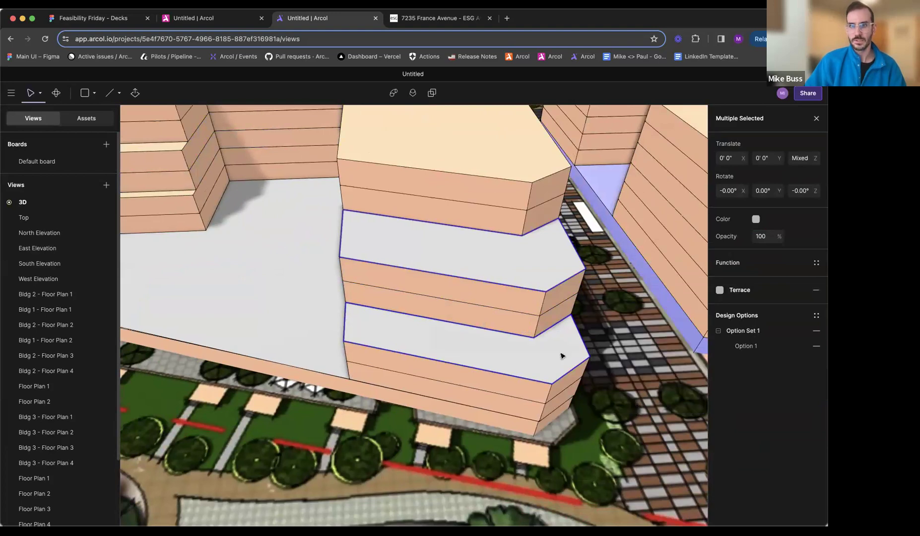
scroll(563, 356, "down", 5)
key("Escape")
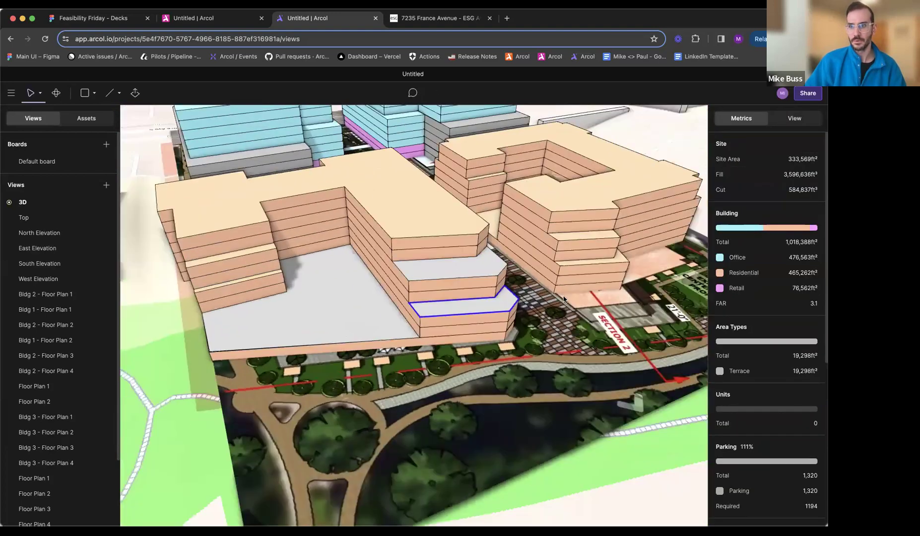
- Review the terraces on the front residential block, the list of area types, and an office building's floor properties
middle_click_drag(563, 300, 611, 303)
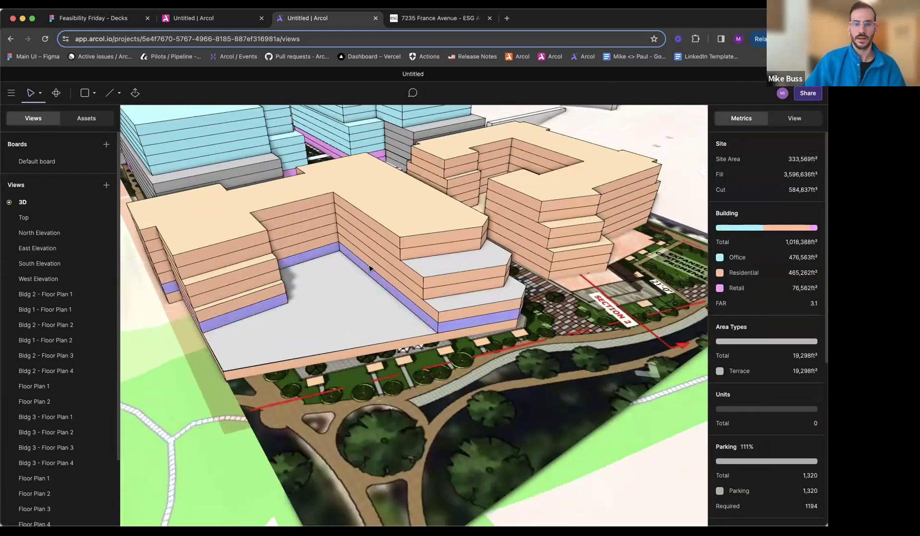
scroll(370, 269, "up", 2)
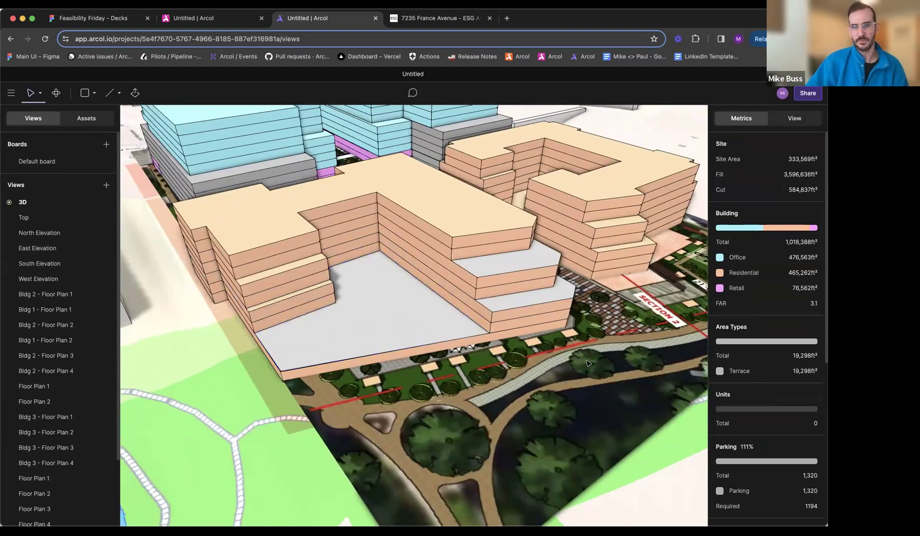
middle_click_drag(571, 387, 548, 411)
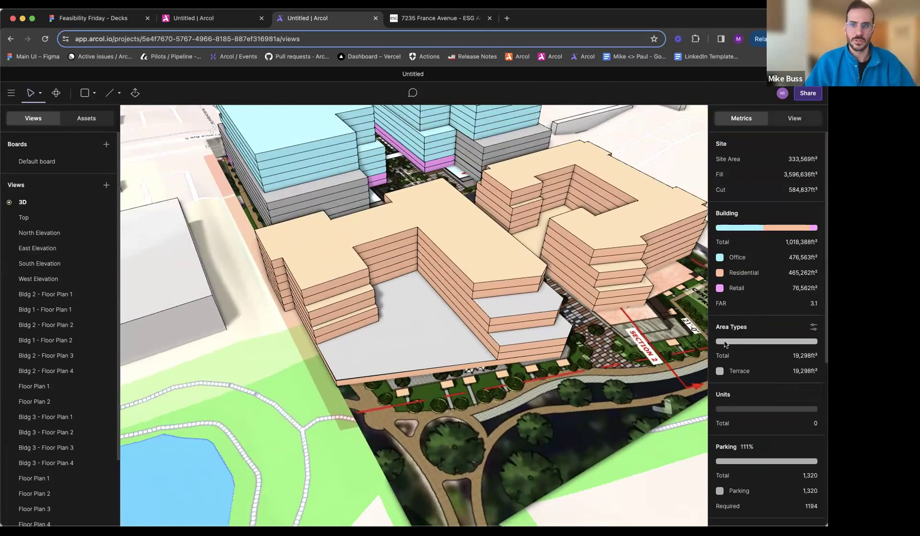
left_click(813, 329)
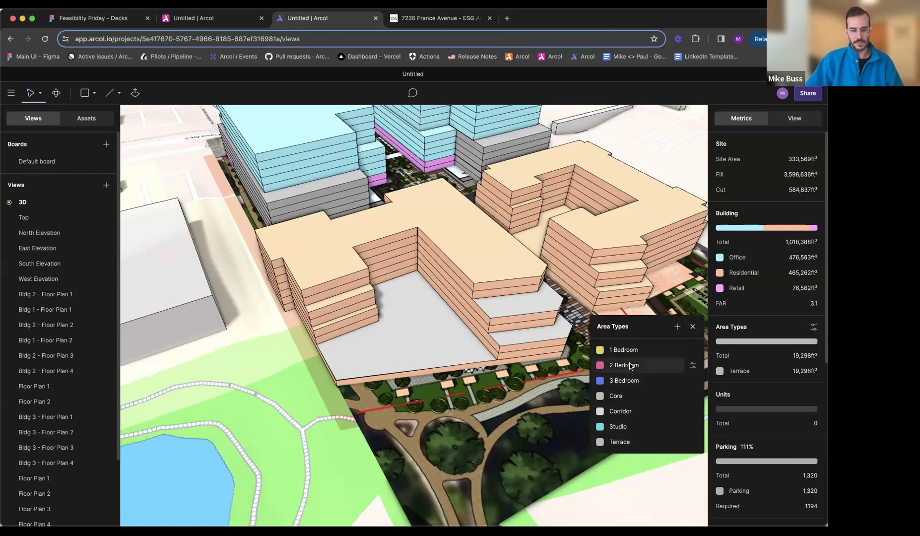
left_click(404, 312)
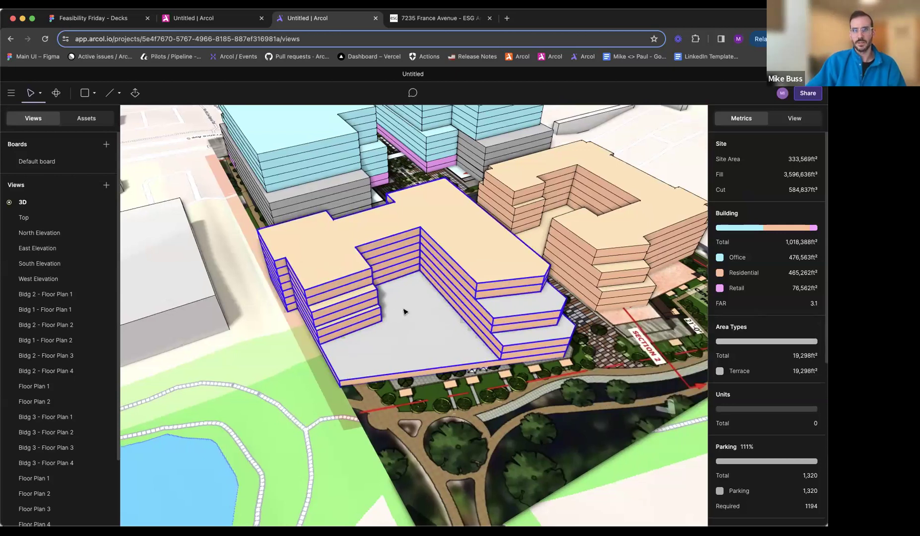
double_click(405, 311)
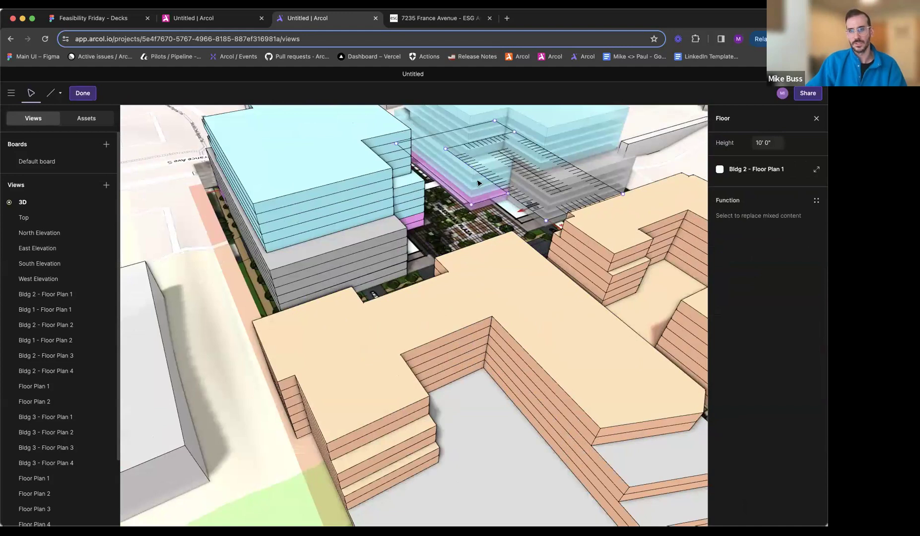
left_click(461, 277)
middle_click_drag(457, 365, 422, 367)
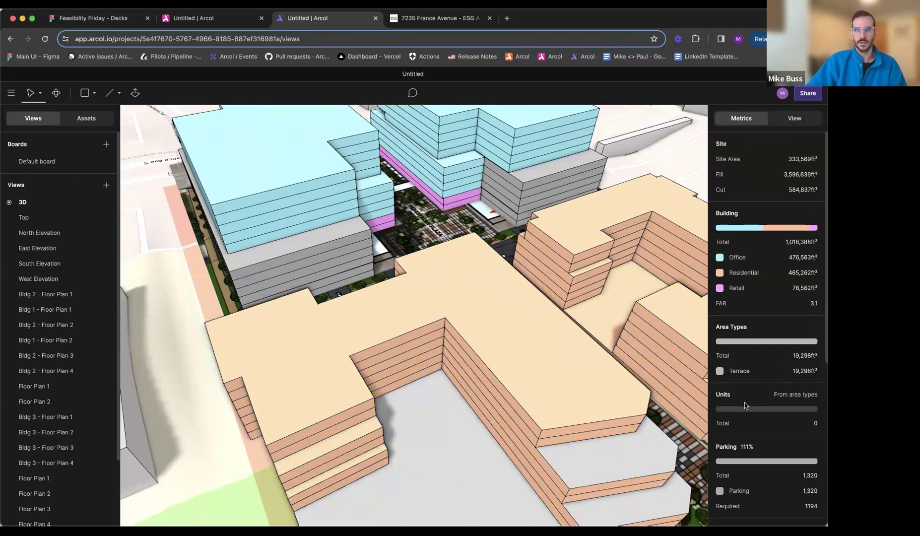
- Switch the Units metrics from area types to the residential unit breakdown
left_click(808, 395)
scroll(774, 397, "down", 3)
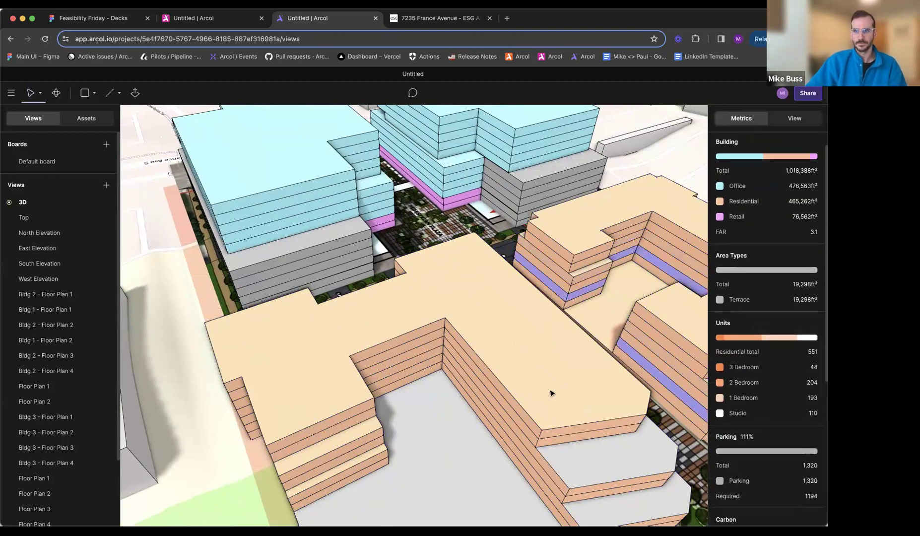
scroll(552, 393, "down", 6)
- View the whole model from an aerial angle, compare it with the 7235 France Avenue rendering, and go to the previous gallery image
middle_click_drag(552, 392, 571, 334)
middle_click_drag(402, 269, 321, 391)
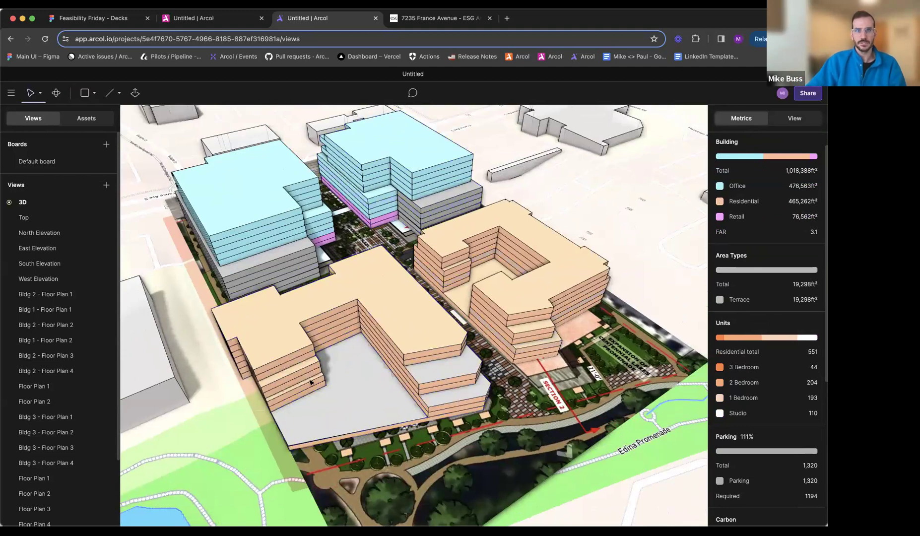
middle_click_drag(341, 414, 413, 328)
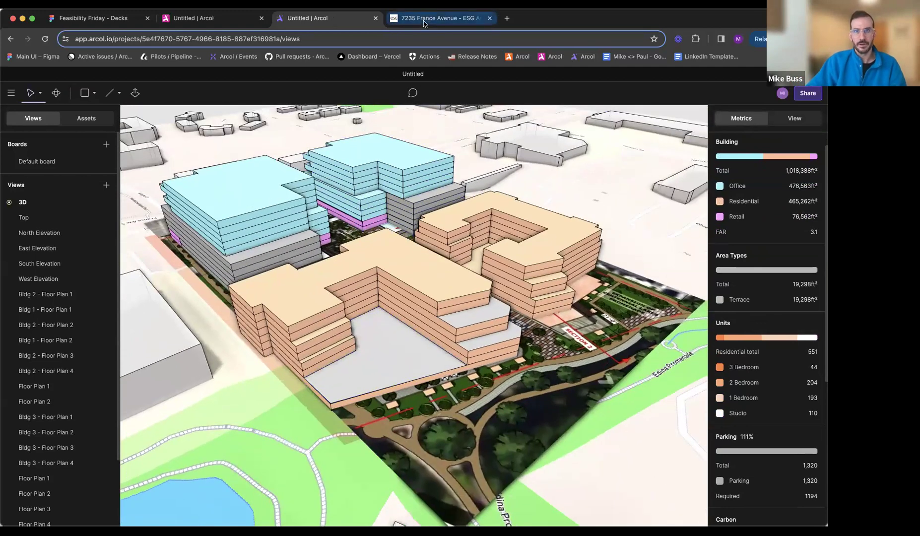
left_click(395, 18)
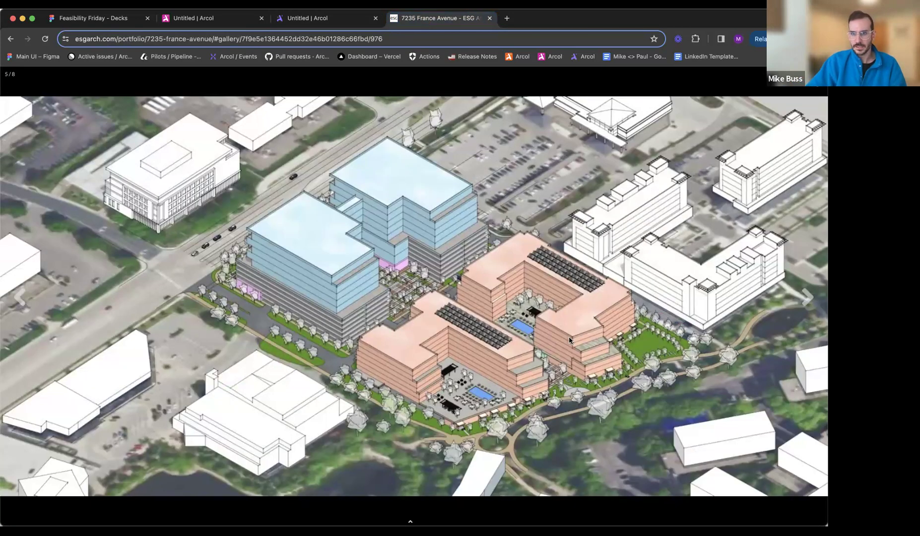
key("Left")
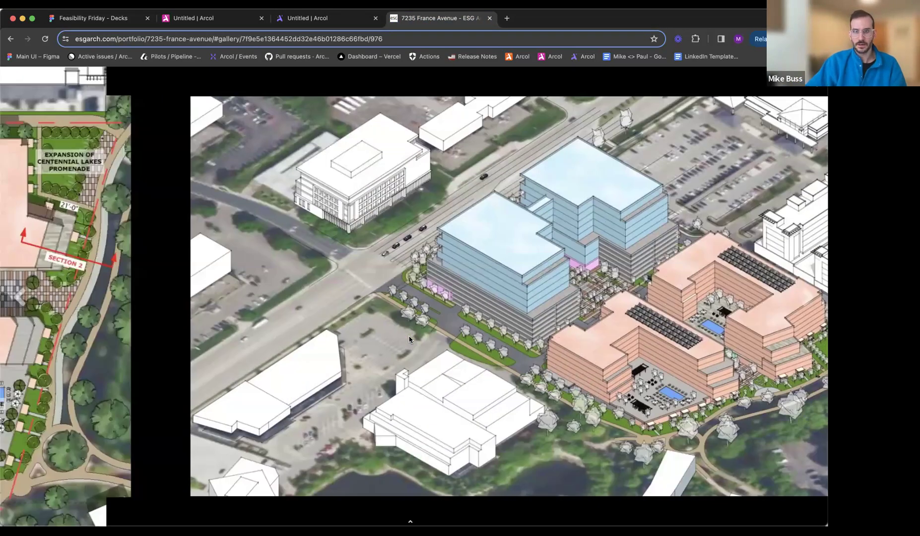
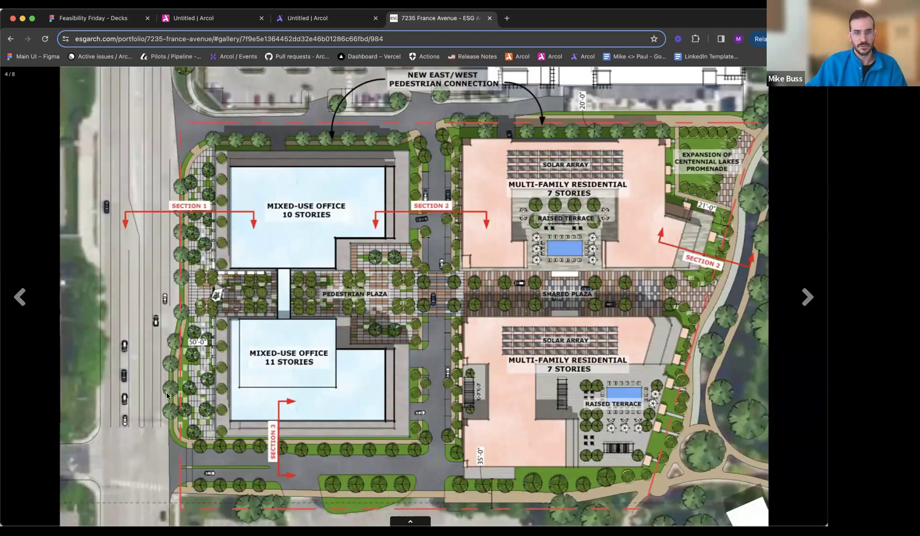
- Switch to the Arcol massing model and delete the site plan image lying beneath the buildings
left_click(324, 25)
middle_click_drag(510, 320, 562, 344)
mouse_move(265, 400)
middle_mouse_down()
mouse_move(483, 380)
mouse_move(278, 390)
middle_mouse_up()
left_click(512, 385)
middle_click_drag(498, 399, 356, 391)
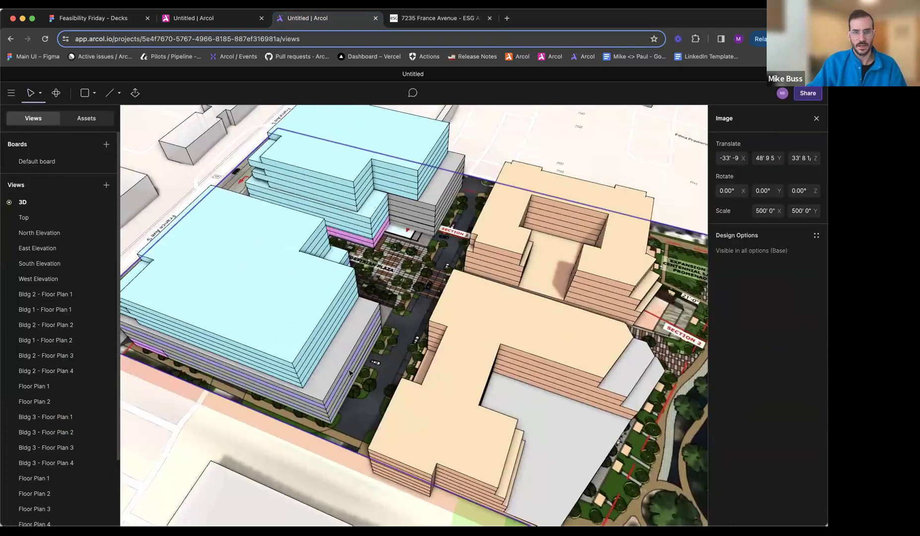
key("Delete")
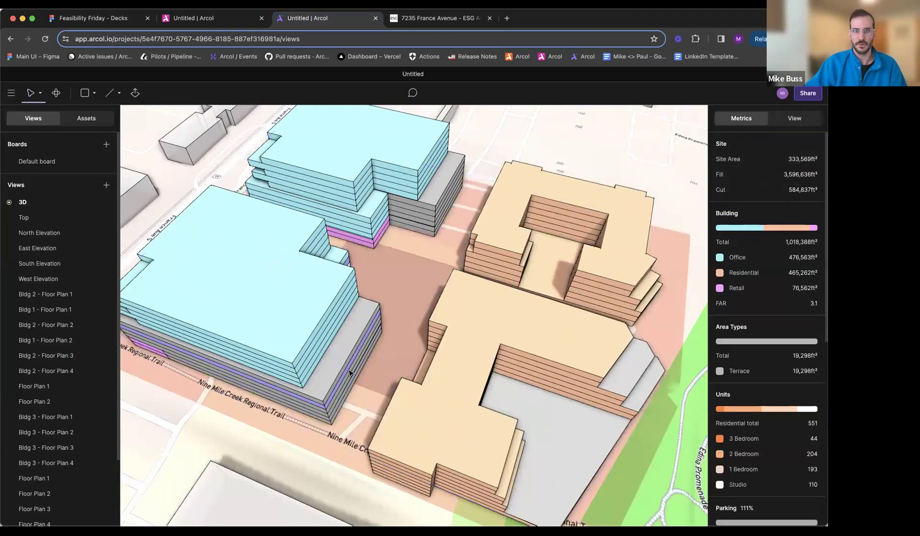
- Open the Top view, framed closely on the four-building site
middle_click_drag(270, 345, 305, 441)
key("l")
key("Escape")
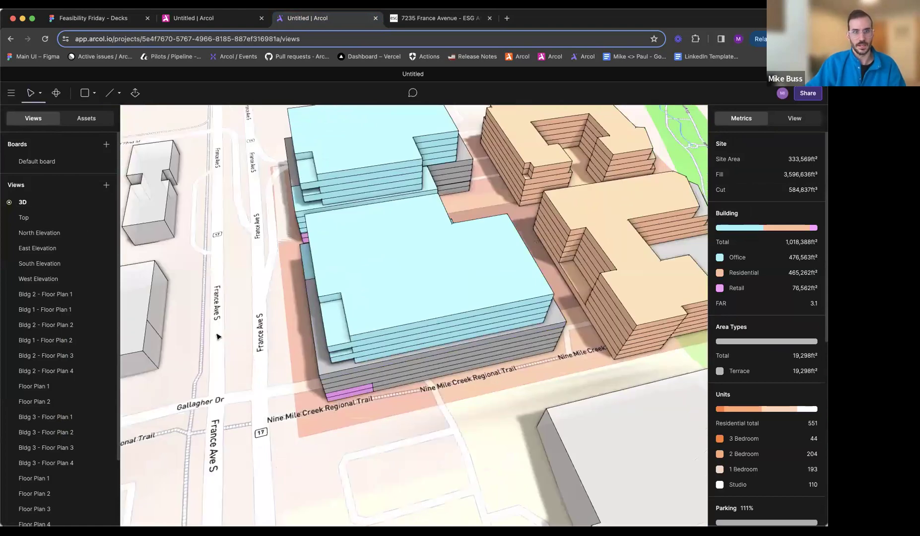
left_click(55, 217)
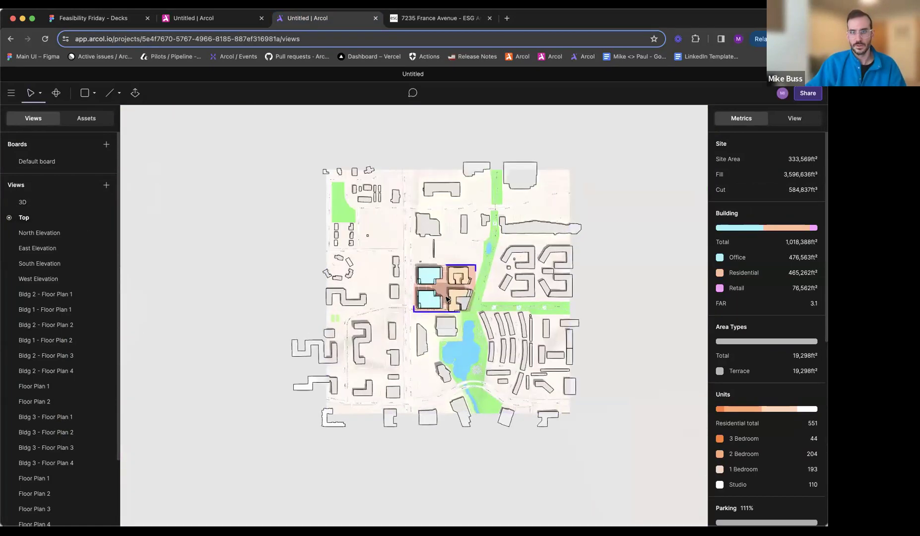
scroll(446, 299, "up", 10)
scroll(442, 298, "down", 6)
scroll(434, 342, "up", 3)
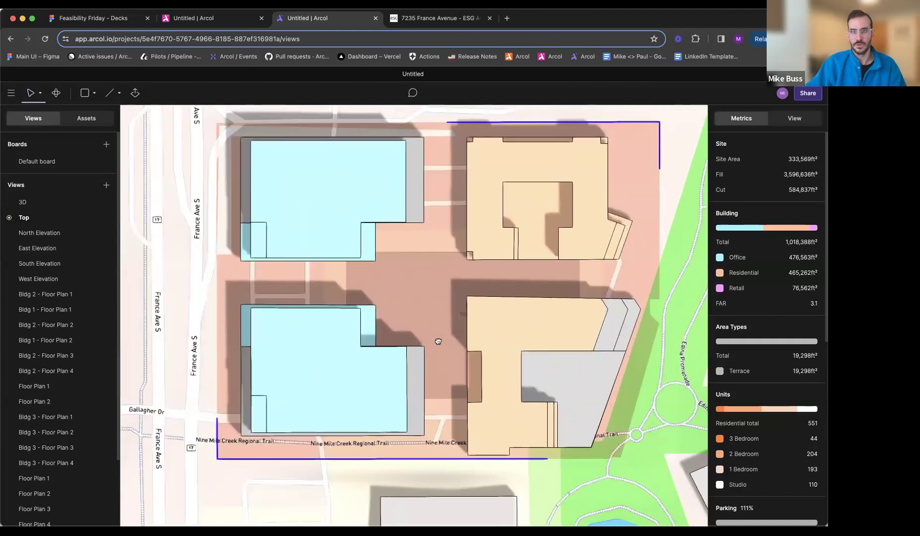
right_click(52, 219)
left_click(83, 252)
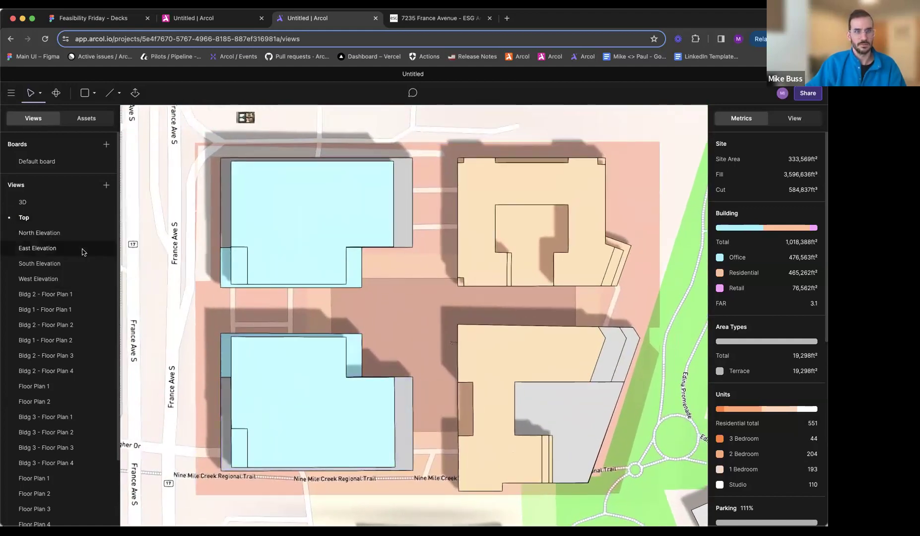
- Sketch a closed five-sided outline with lines along the site boundary, enclosing all four buildings
key("l")
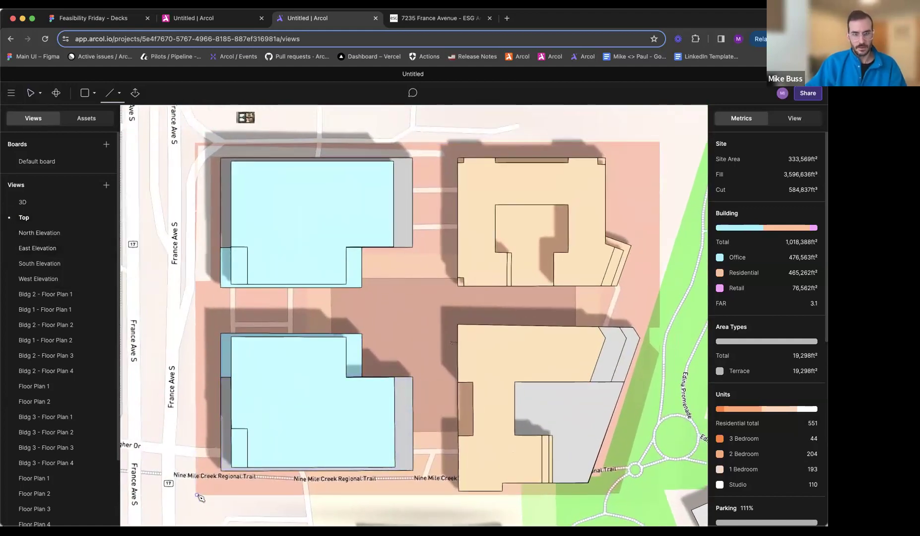
left_click(197, 497)
left_click(195, 143)
left_click(658, 142)
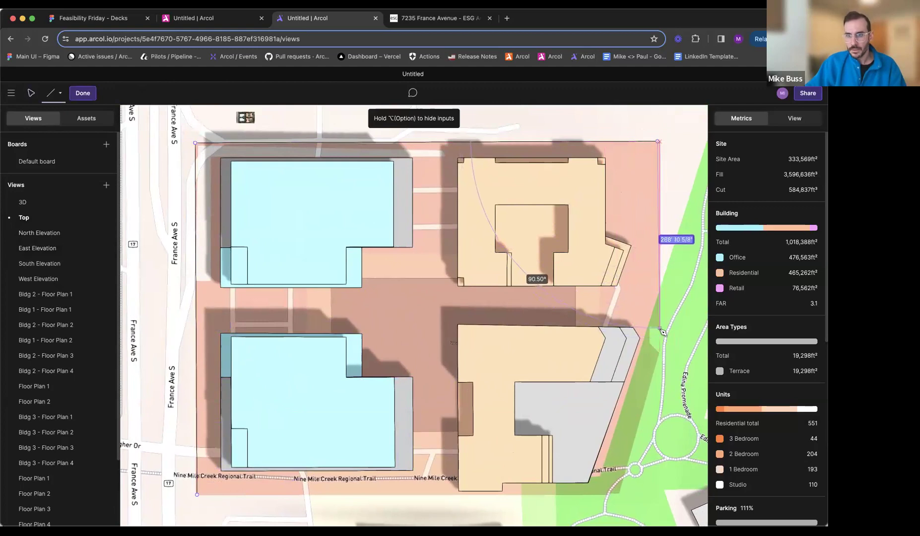
left_click(659, 355)
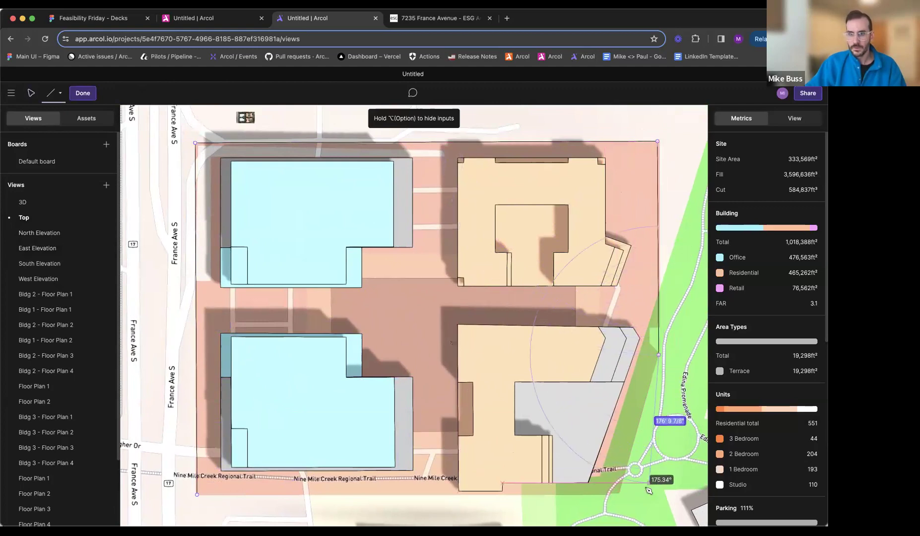
left_click(619, 495)
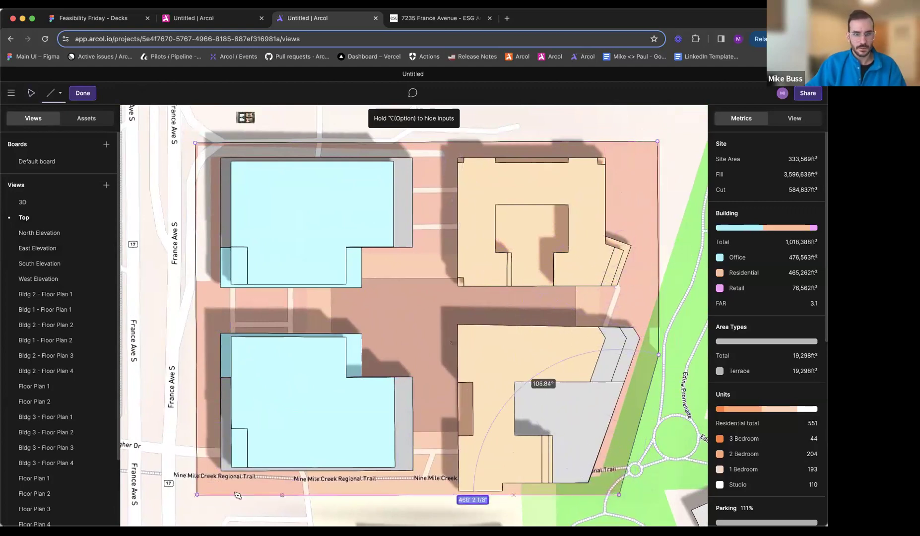
left_click(197, 495)
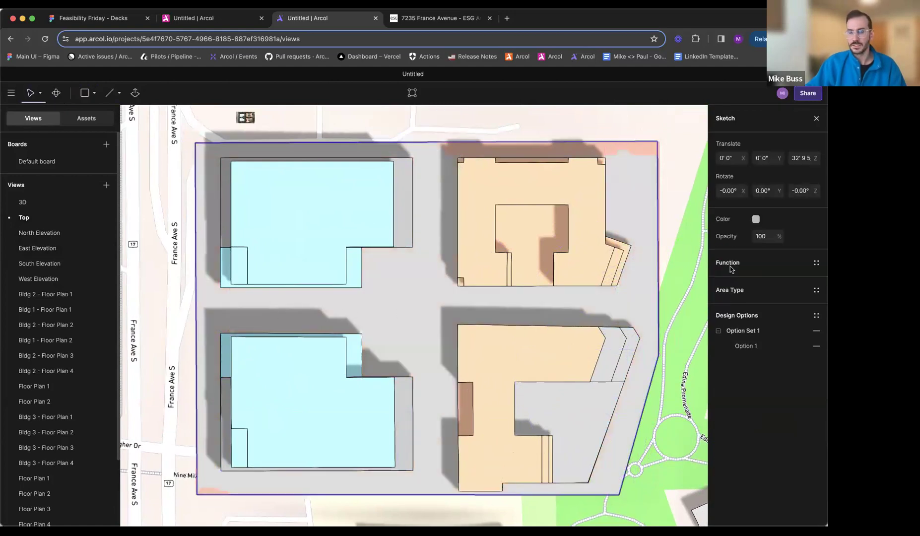
- Set the site boundary sketch's color to a medium green
left_click(756, 219)
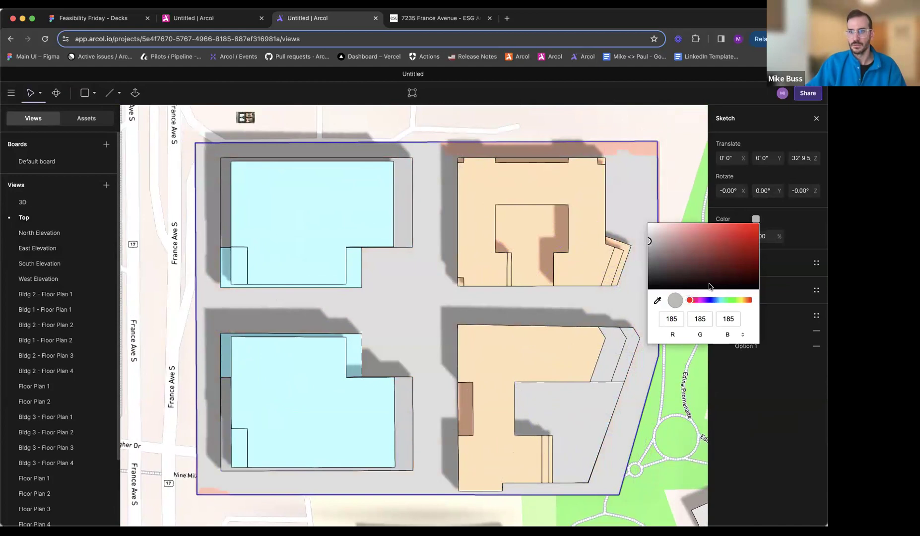
left_click(728, 301)
mouse_move(723, 256)
left_mouse_down()
mouse_move(705, 228)
mouse_move(717, 234)
mouse_move(712, 253)
left_mouse_up()
key("Escape")
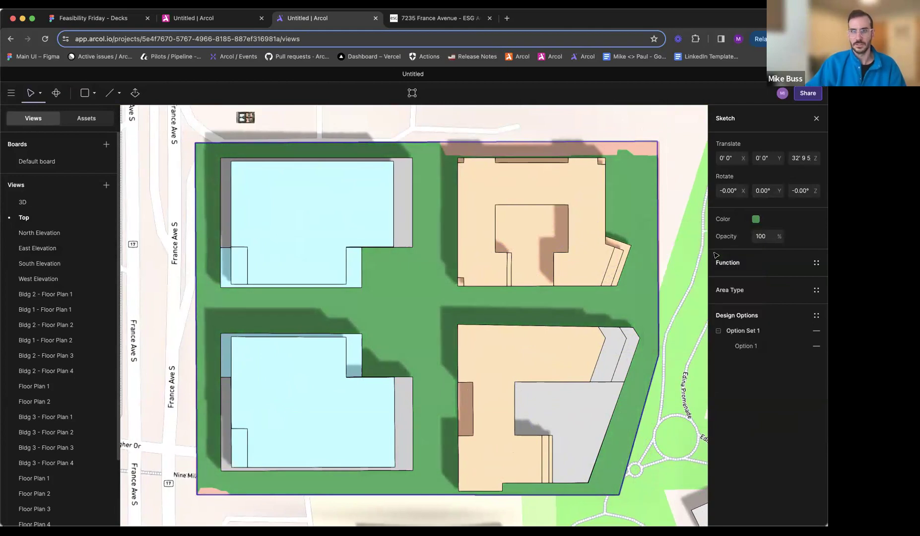
key("Escape")
- Show the 3D view and the Top view side by side, with the whole site in the plan
left_click(42, 203)
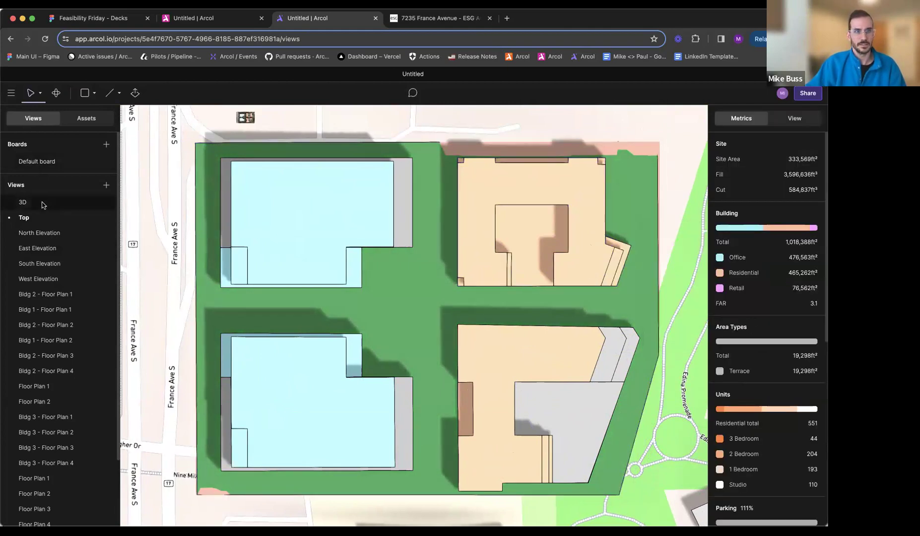
middle_click_drag(378, 304, 437, 353)
right_click(55, 215)
left_click(85, 220)
scroll(548, 333, "down", 6)
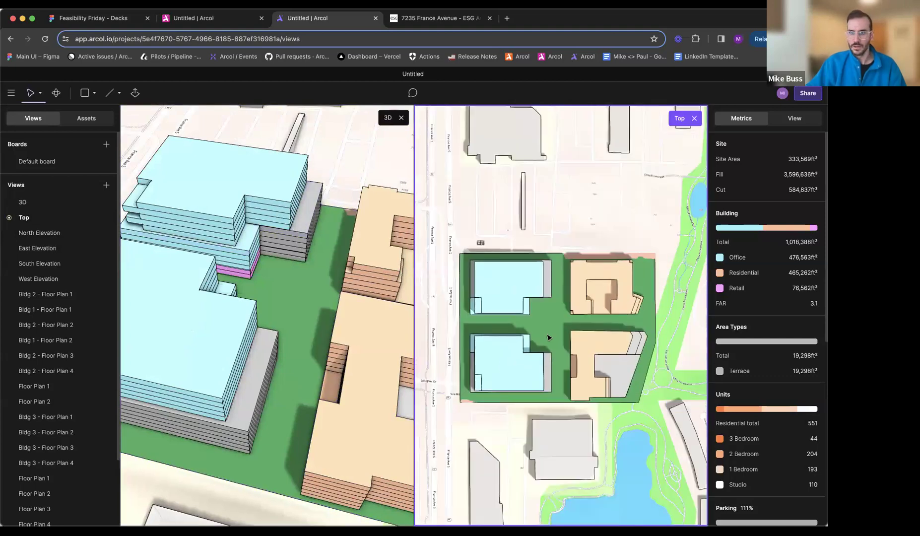
- Open the green site sketch for editing and compare its layout with the 7235 France Avenue site plan
double_click(549, 331)
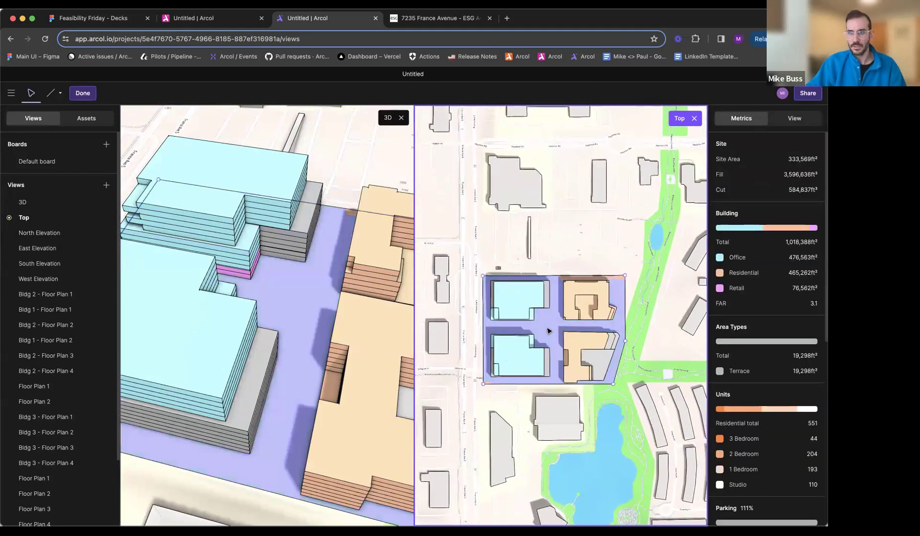
scroll(548, 331, "up", 5)
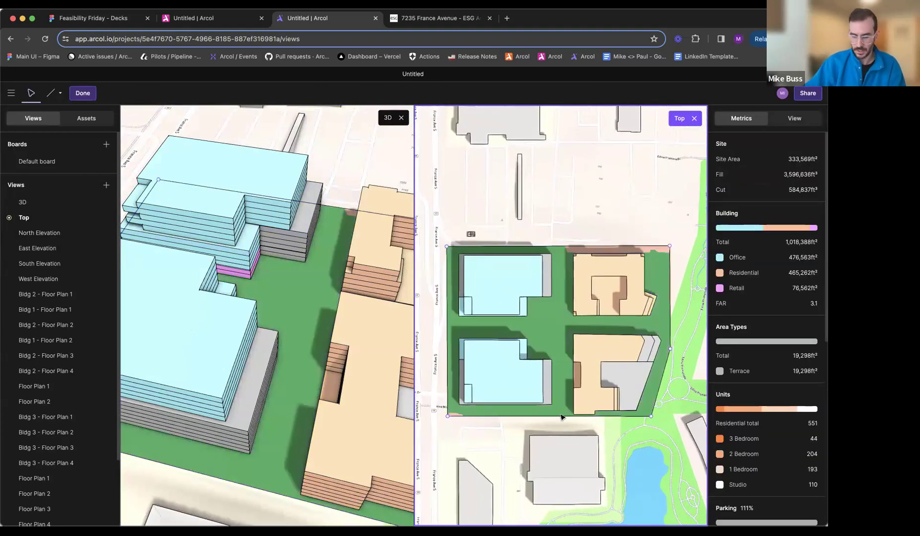
scroll(510, 321, "up", 1)
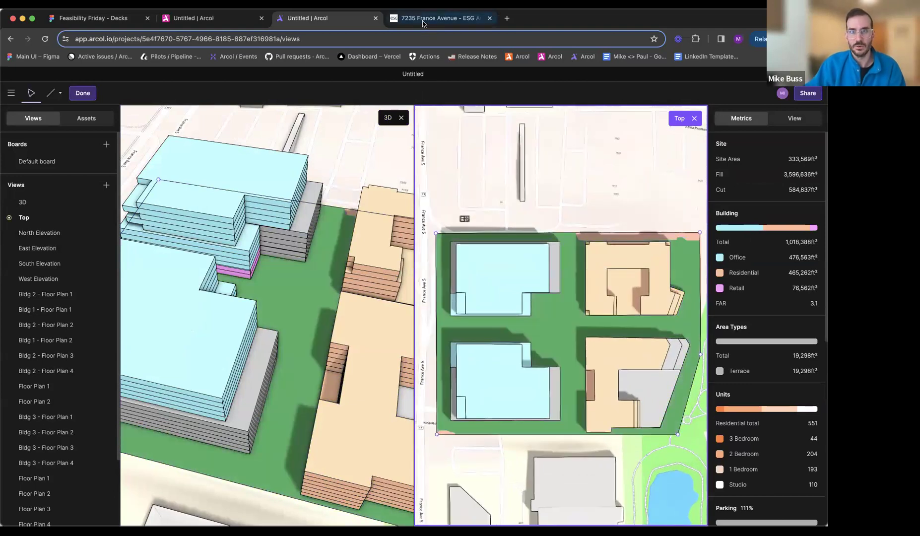
left_click(427, 19)
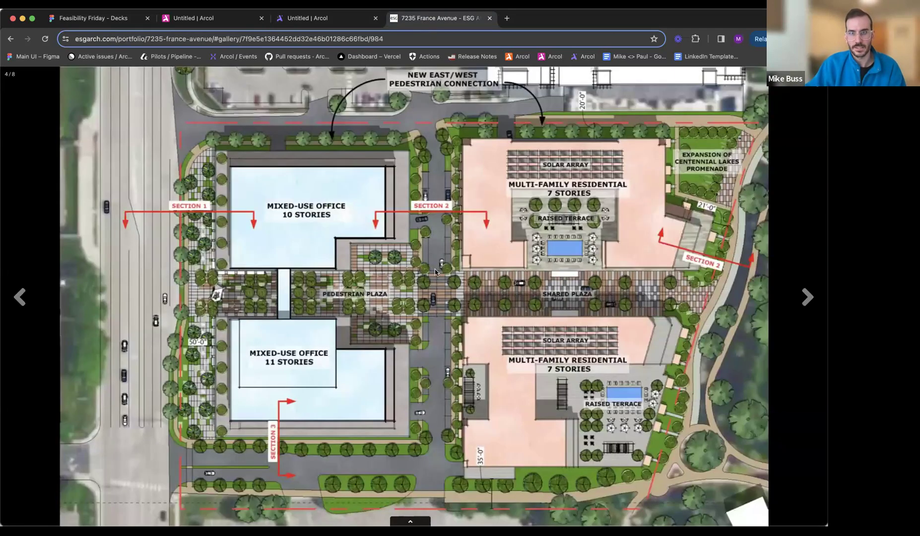
left_click(342, 20)
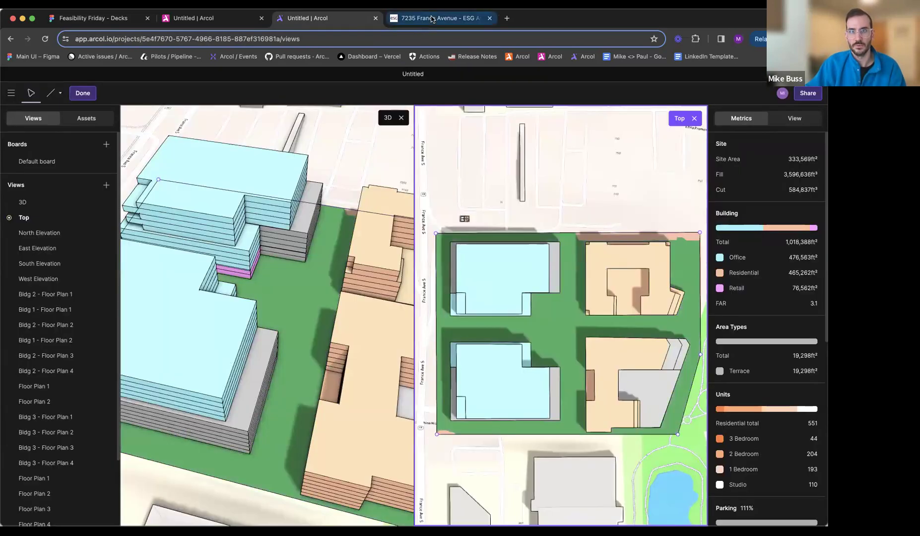
left_click(432, 19)
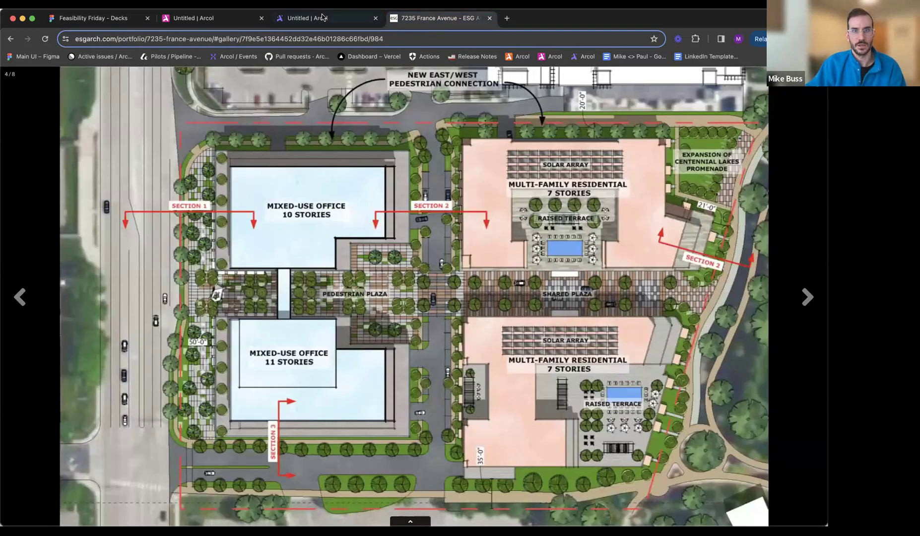
left_click(322, 18)
- Draw a line inside the site sketch from the north boundary along the northwest office building's west side to its southwest corner
key("l")
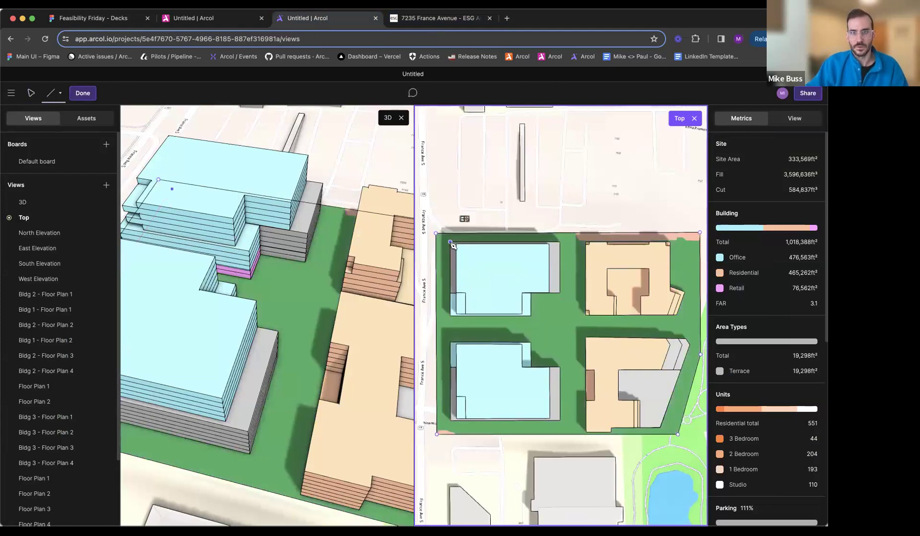
scroll(450, 243, "up", 5)
left_click(444, 22)
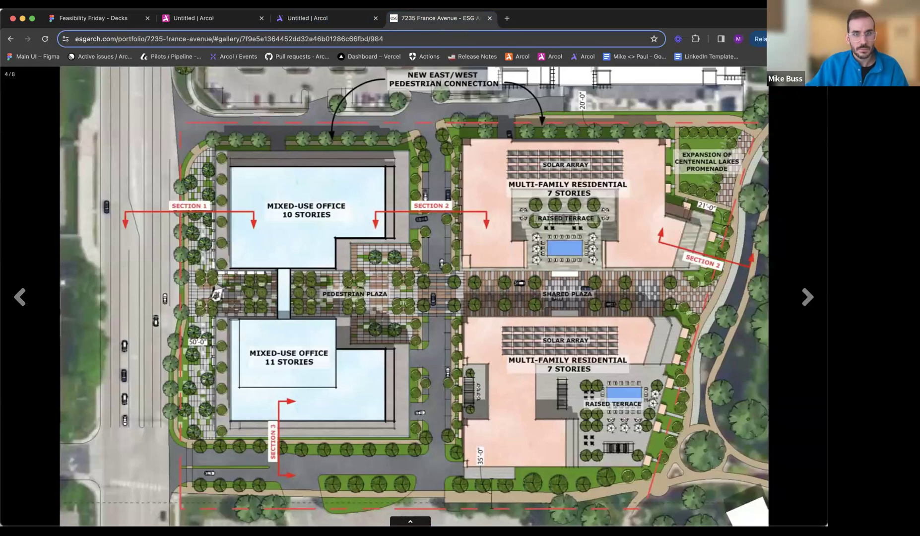
left_click(308, 18)
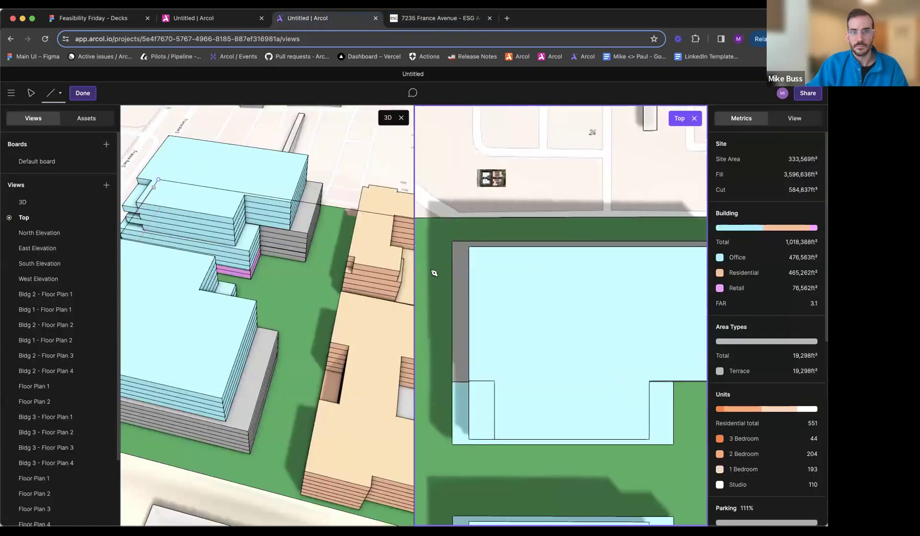
left_click(453, 218)
scroll(469, 313, "down", 3)
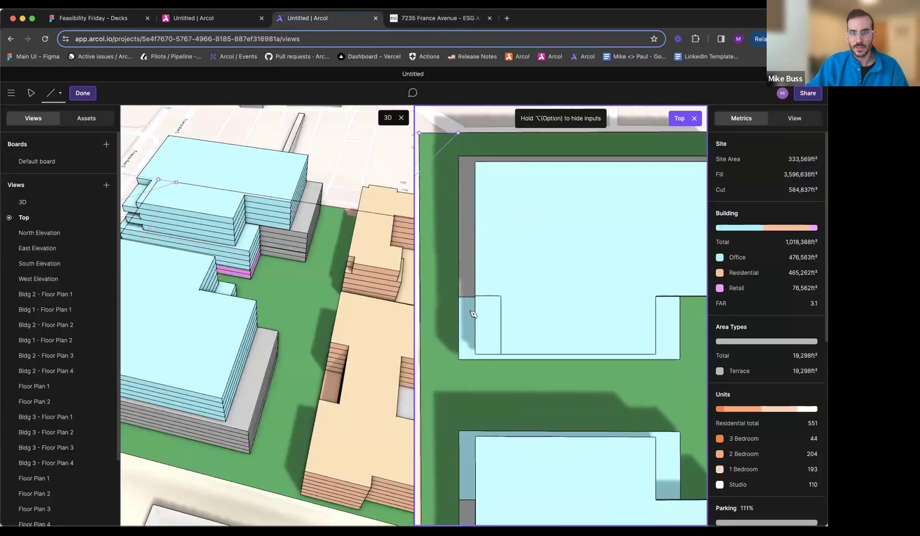
left_click(459, 365)
- Continue the line along the northwest office's south side, around its notch, past the podium, then about 56' 6" south
scroll(590, 355, "right", 5)
scroll(590, 354, "right", 2)
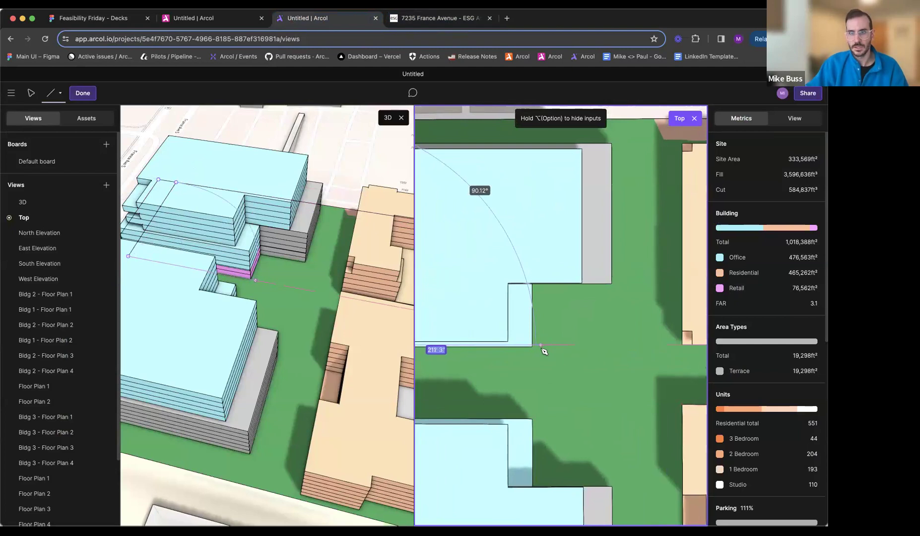
left_click(532, 344)
left_click(533, 284)
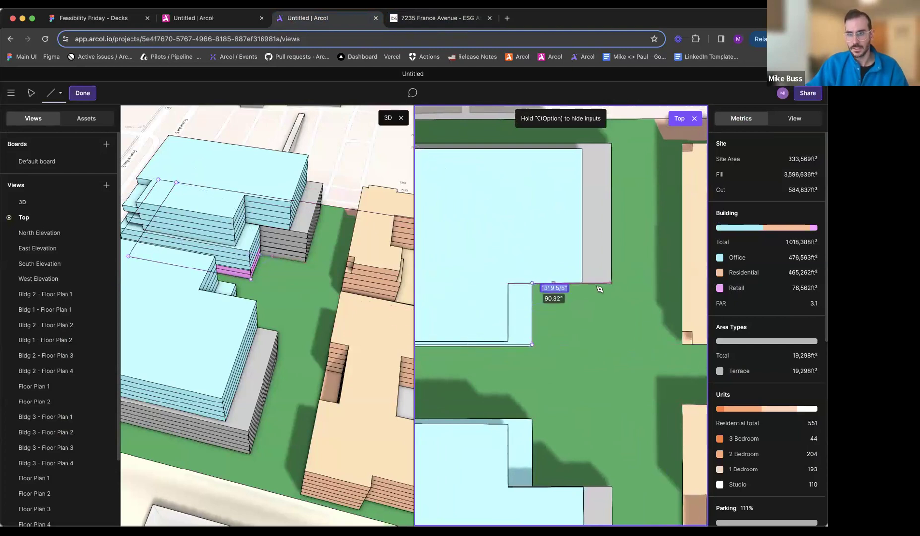
left_click(626, 284)
scroll(633, 362, "right", 5)
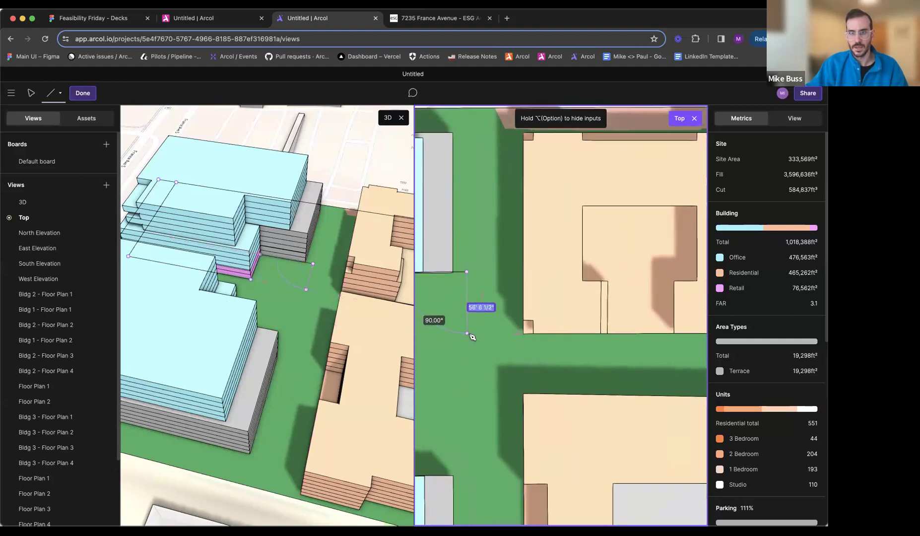
left_click(467, 334)
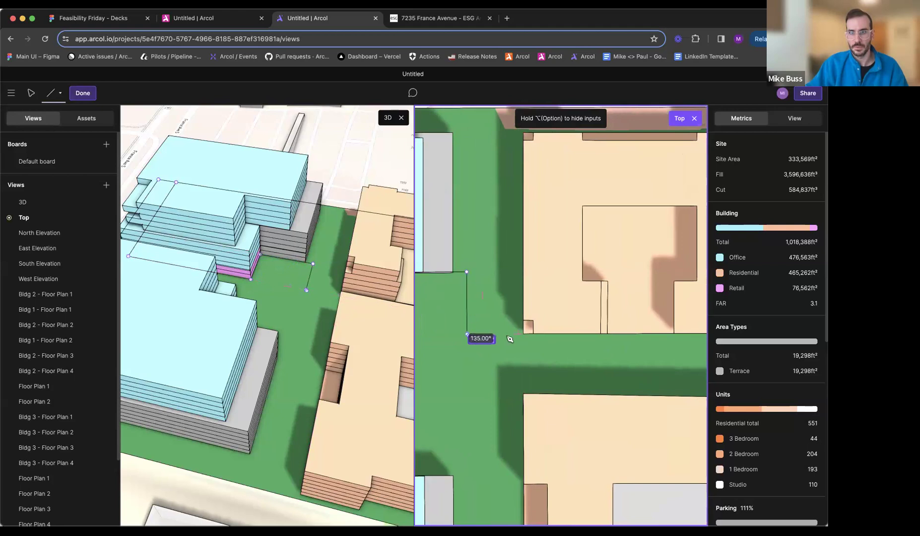
- Extend the plaza's north edge about 341' east along the northeast residential building to the site boundary
scroll(571, 327, "right", 5)
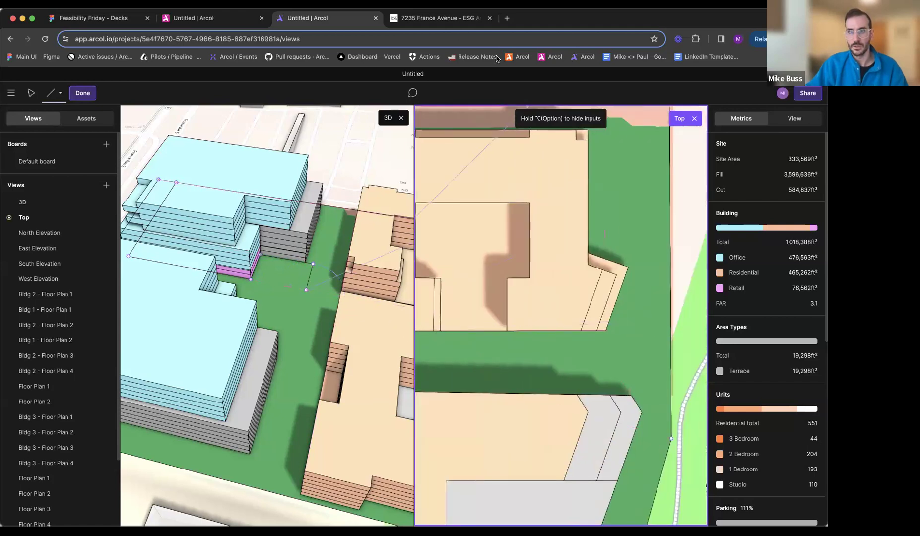
key("ctrl+Tab")
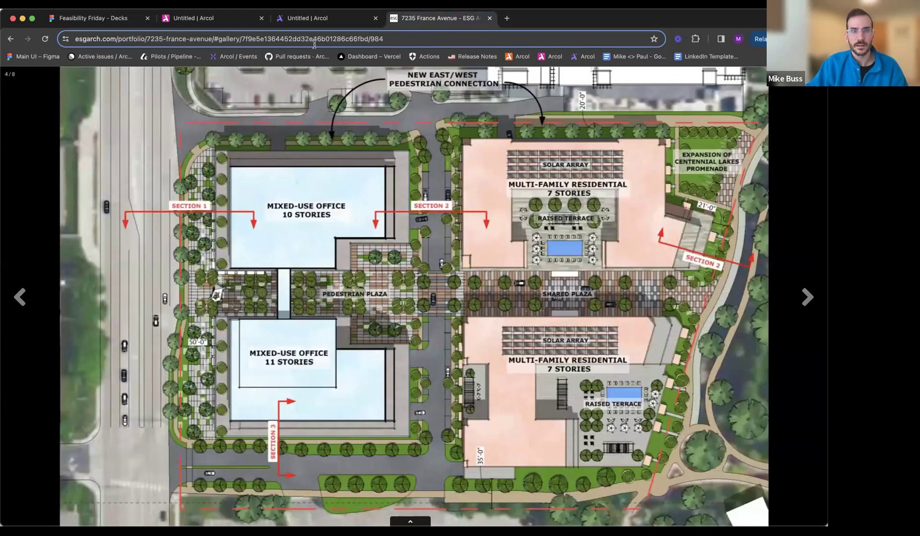
key("ctrl+shift+Tab")
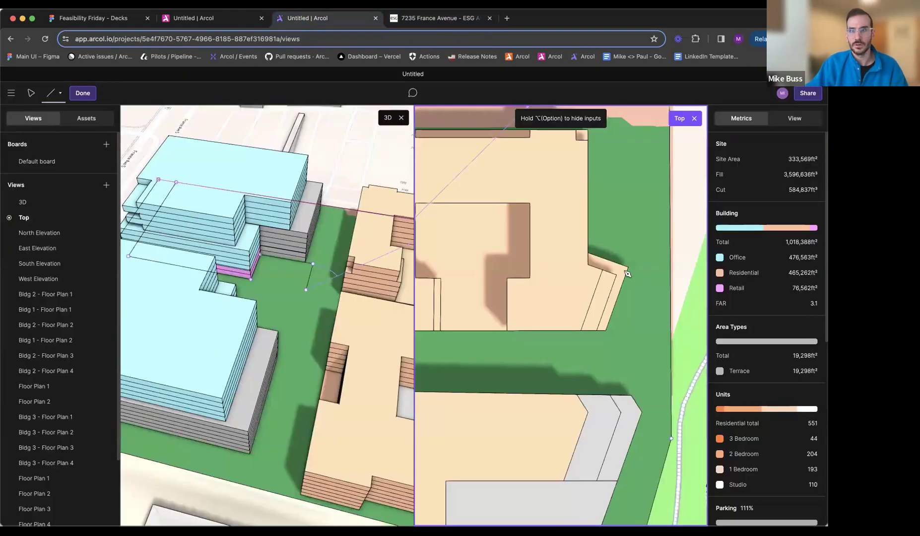
left_click(671, 333)
key("Escape")
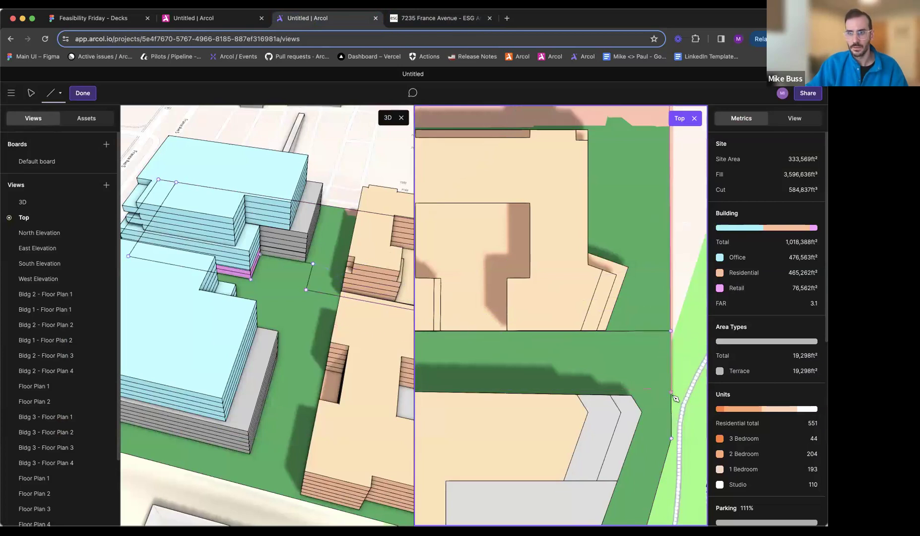
- Draw the shared plaza's south edge from the east boundary west along the southeast residential building, ending past its northwest corner
left_click(672, 397)
middle_click_drag(544, 402, 719, 386)
middle_click_drag(593, 383, 672, 375)
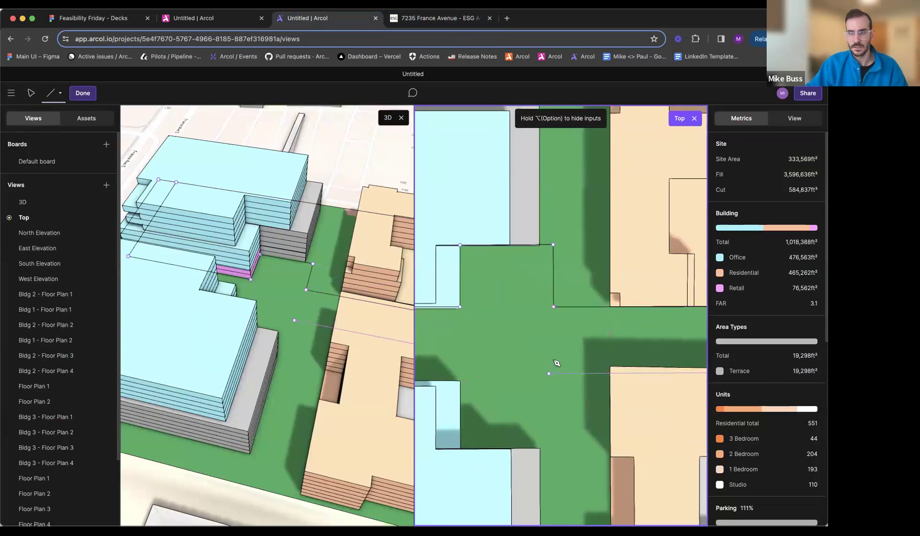
left_click(555, 368)
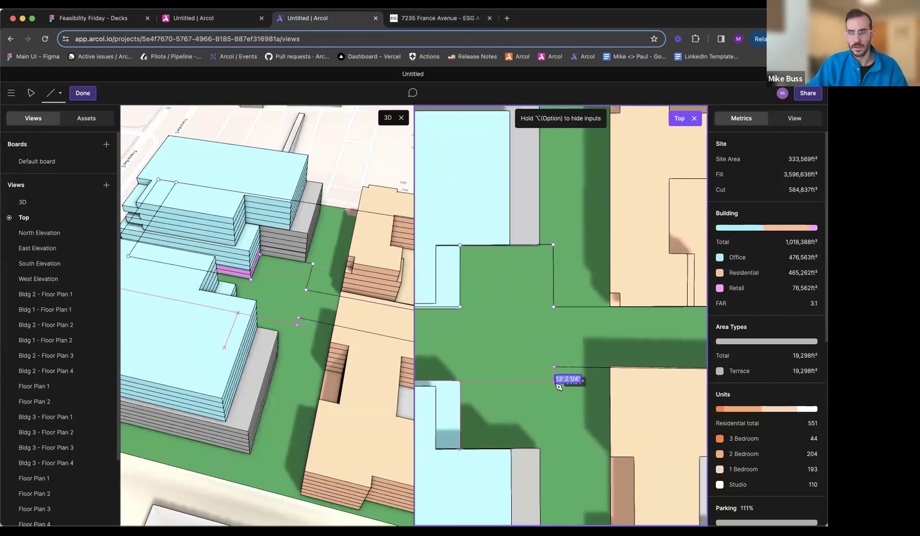
- Continue the plaza edge about 13' south, west to the southwest office's northwest corner, and about 233' south to the site boundary
middle_click_drag(520, 384, 720, 381)
middle_click_drag(443, 383, 551, 247)
left_click(551, 244)
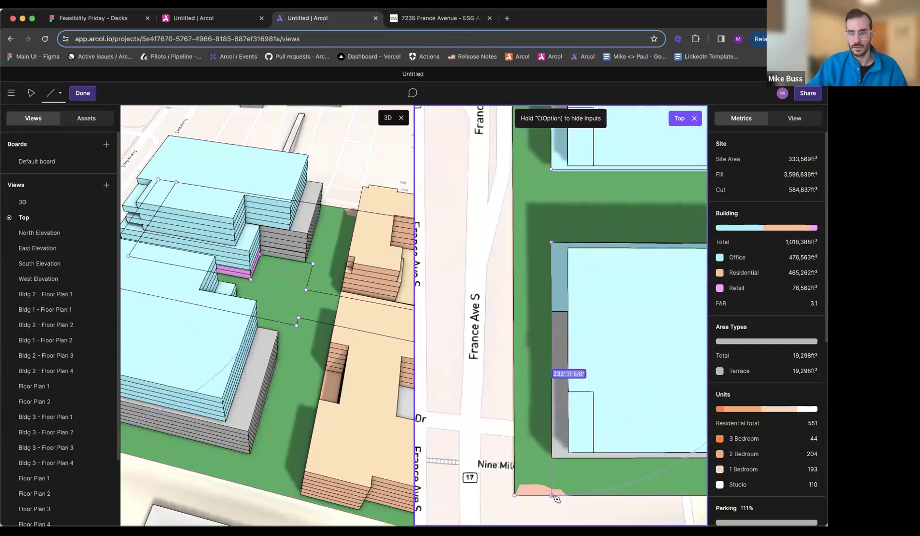
left_click(552, 496)
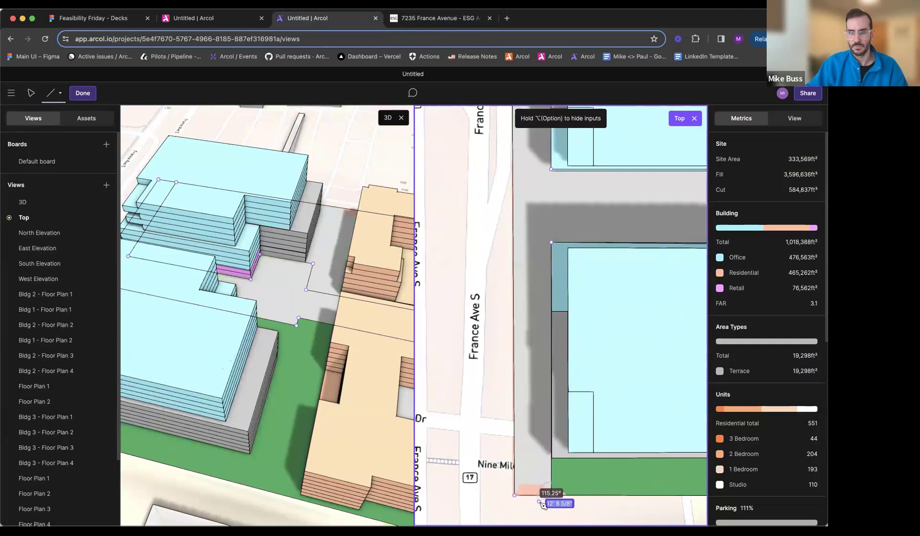
key("Escape")
- Examine the areas divided by the new plaza lines, checking the line ends at the east boundary and the site's northwest corner
scroll(545, 501, "down", 5)
middle_click_drag(580, 442, 500, 424)
scroll(577, 355, "up", 5)
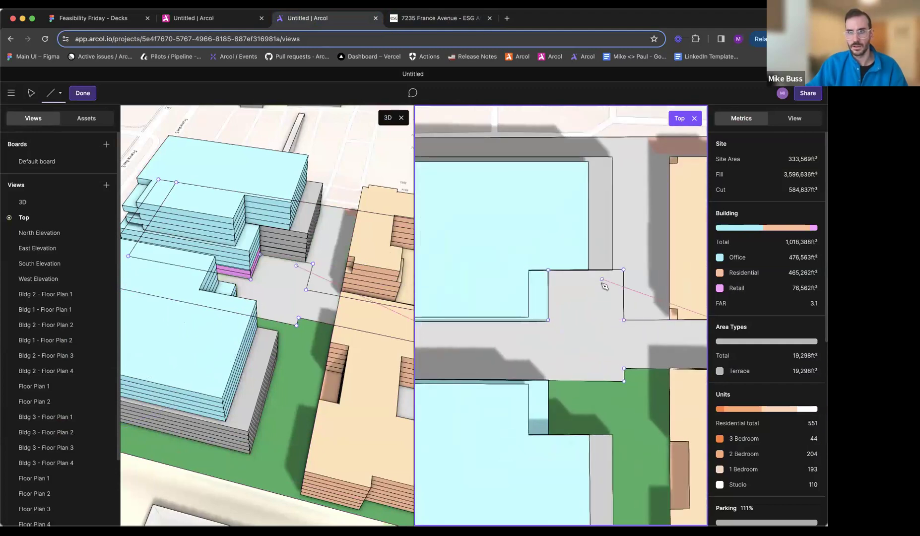
scroll(602, 284, "down", 5)
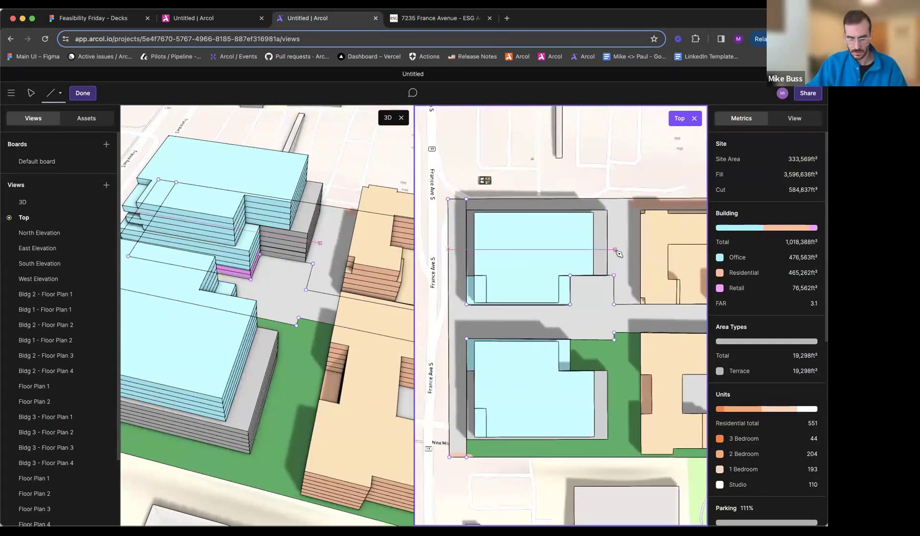
key("v")
left_click(621, 253)
middle_click_drag(606, 250, 517, 254)
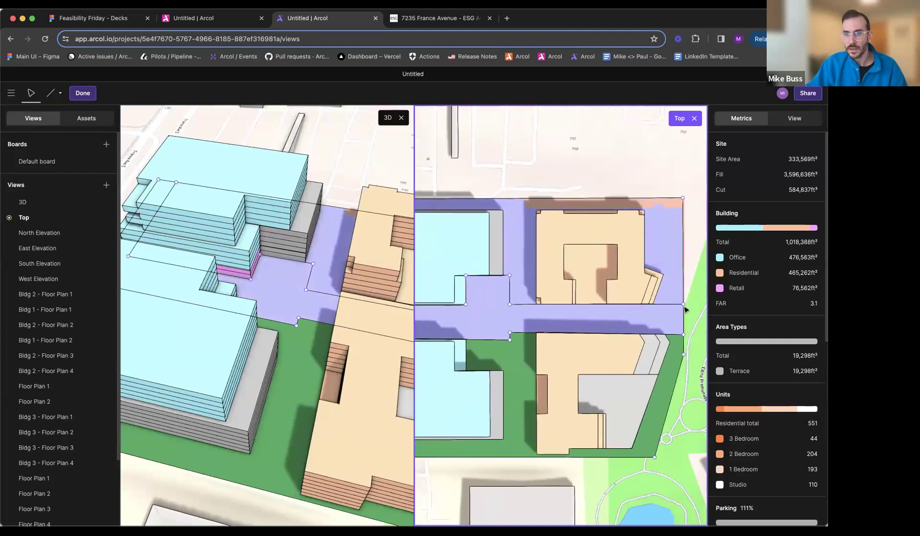
scroll(685, 309, "up", 10)
scroll(676, 297, "down", 7)
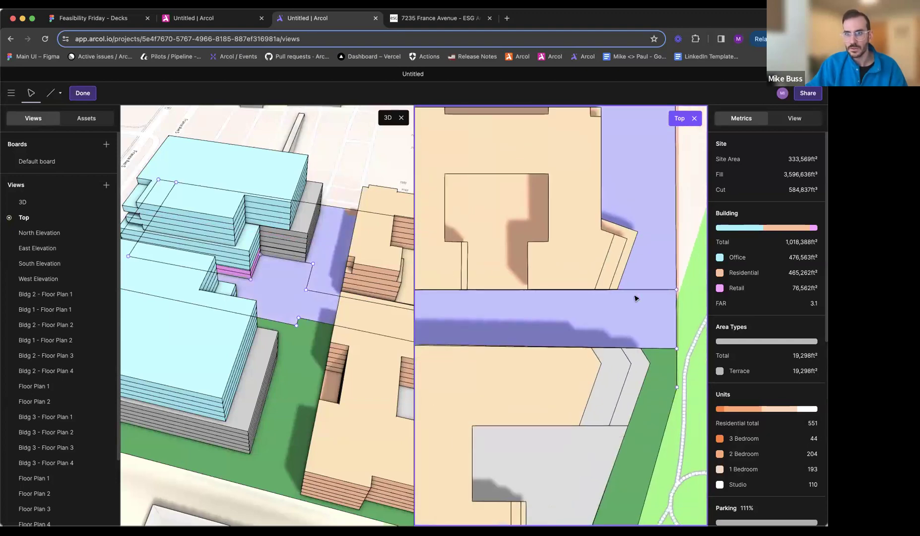
scroll(635, 298, "down", 10)
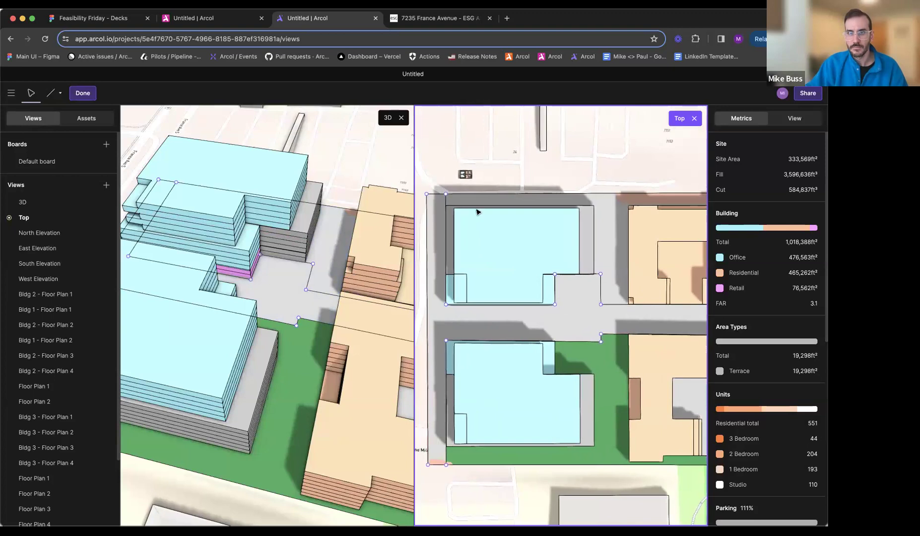
scroll(450, 200, "up", 6)
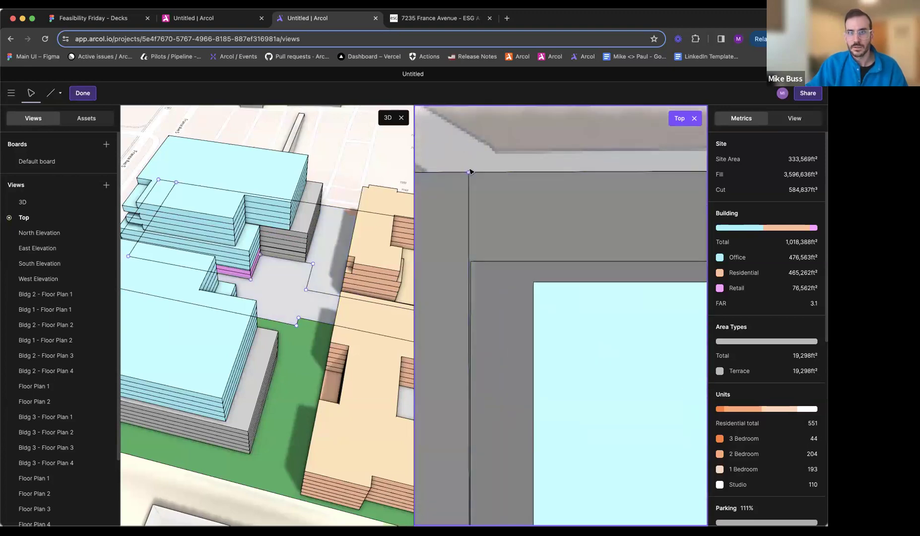
- Try to sample the southern landscape's green from the 3D view as the color of the northern landscape area
left_click(488, 191)
scroll(496, 234, "down", 8)
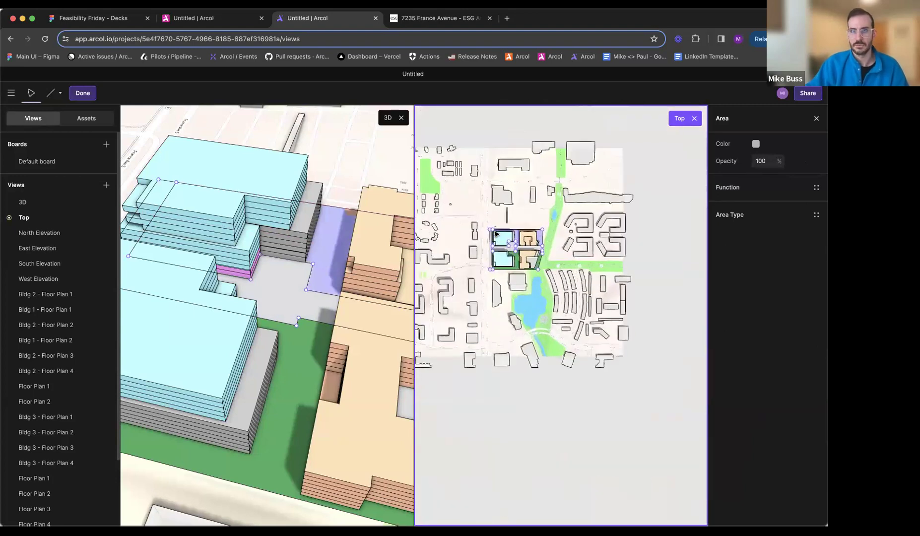
scroll(496, 234, "up", 2)
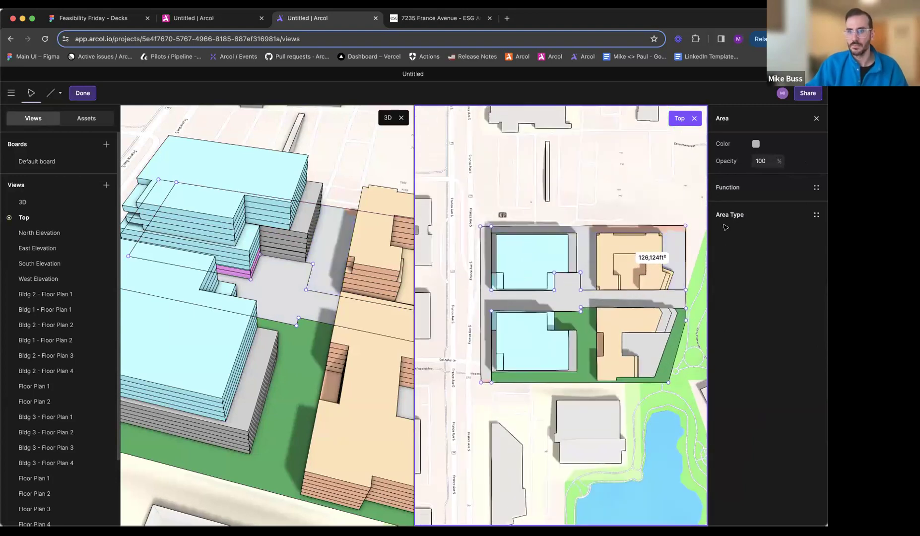
left_click(756, 144)
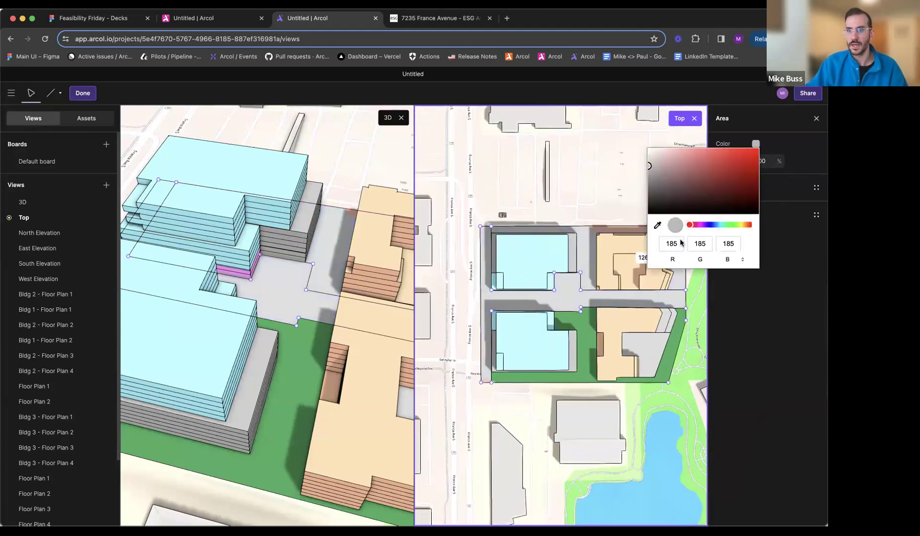
left_click(658, 225)
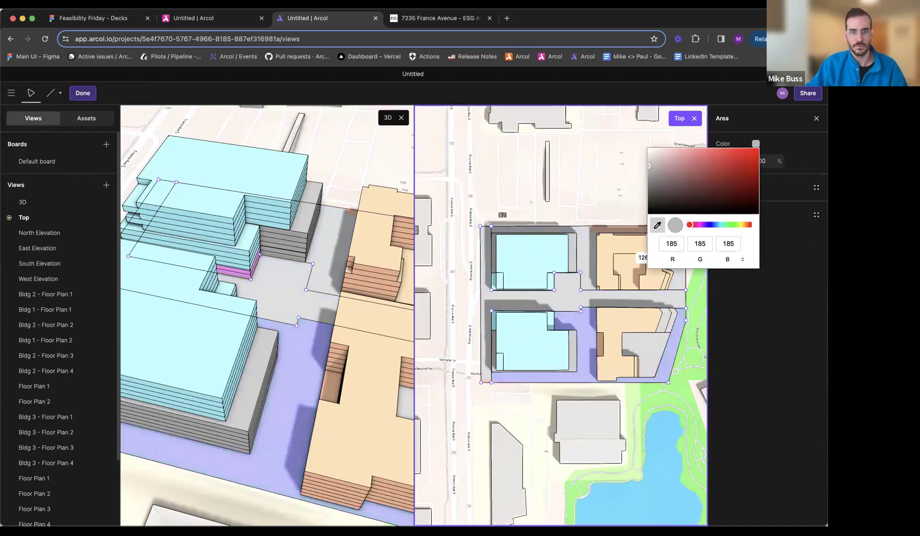
middle_click_drag(320, 378, 338, 330)
key("Escape")
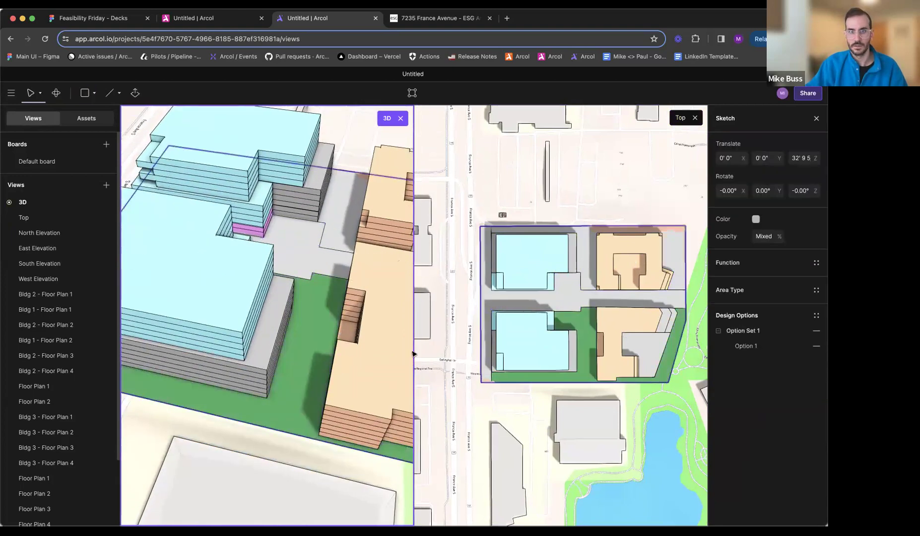
key("Escape")
- Recolor the northern landscape area of the site sketch with green sampled from the southern landscape, and fine-tune its shade
double_click(569, 294)
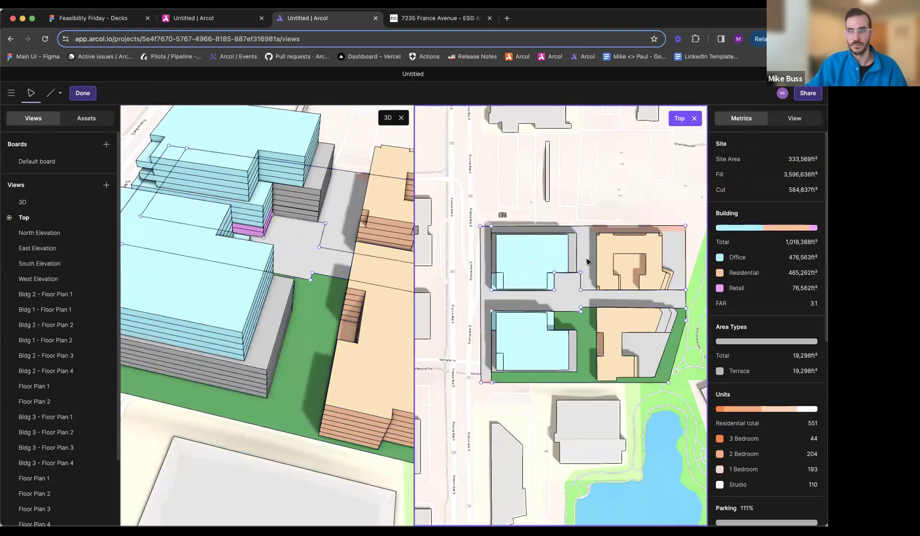
left_click(587, 262)
left_click(755, 144)
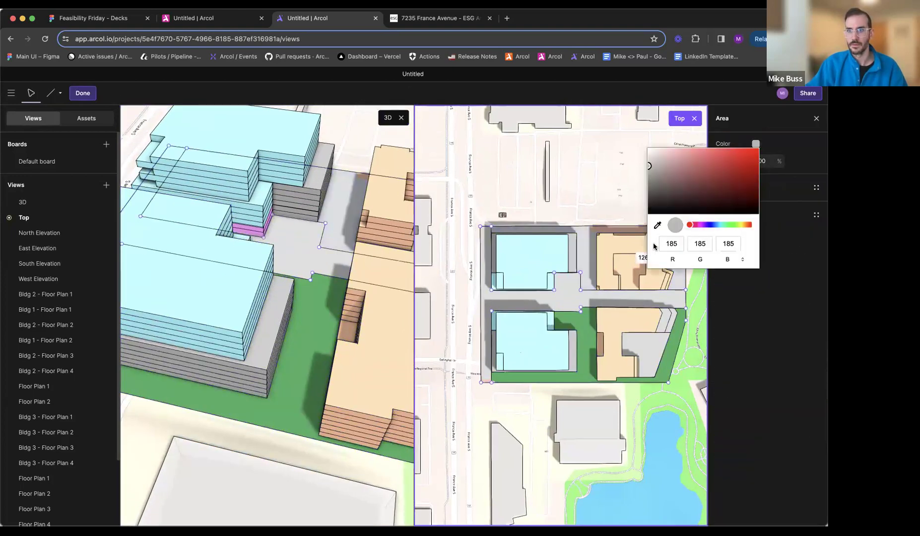
left_click(588, 335)
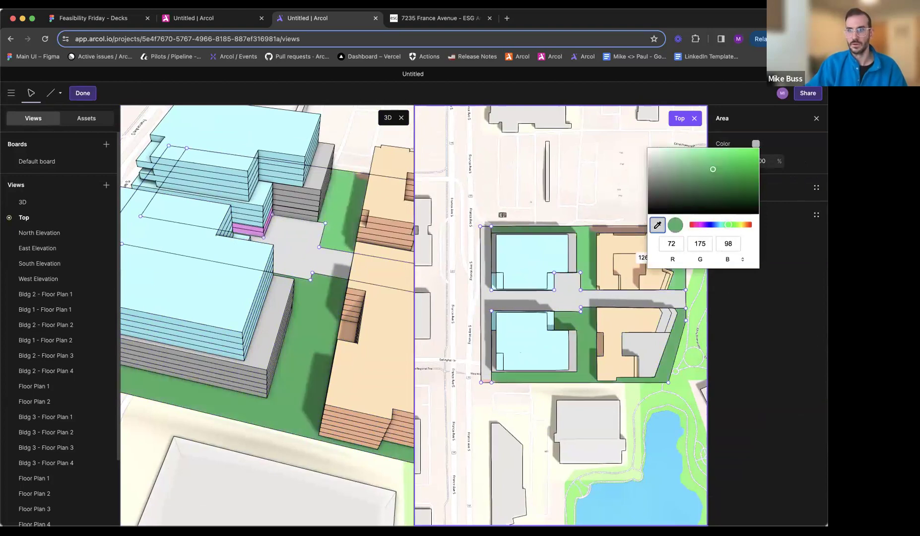
left_click(591, 326)
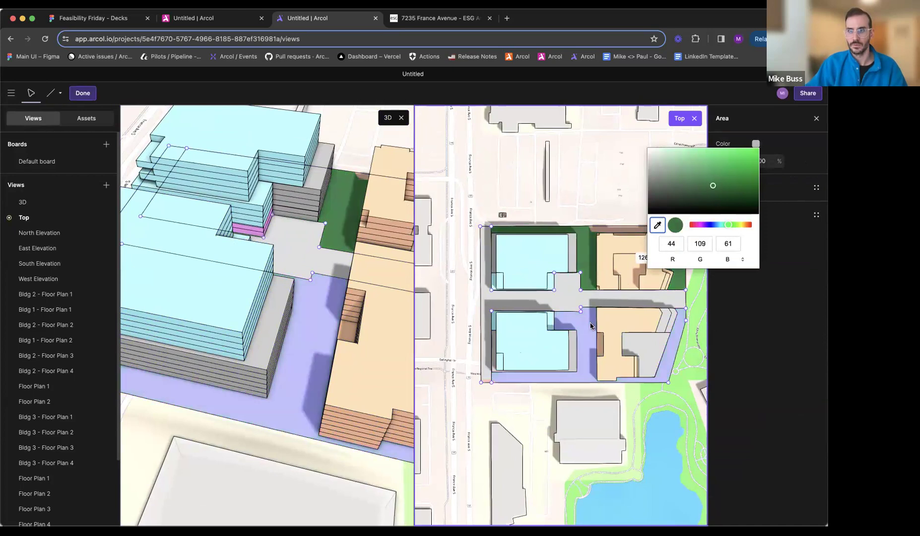
left_click(716, 180)
key("Escape")
key("Escape")
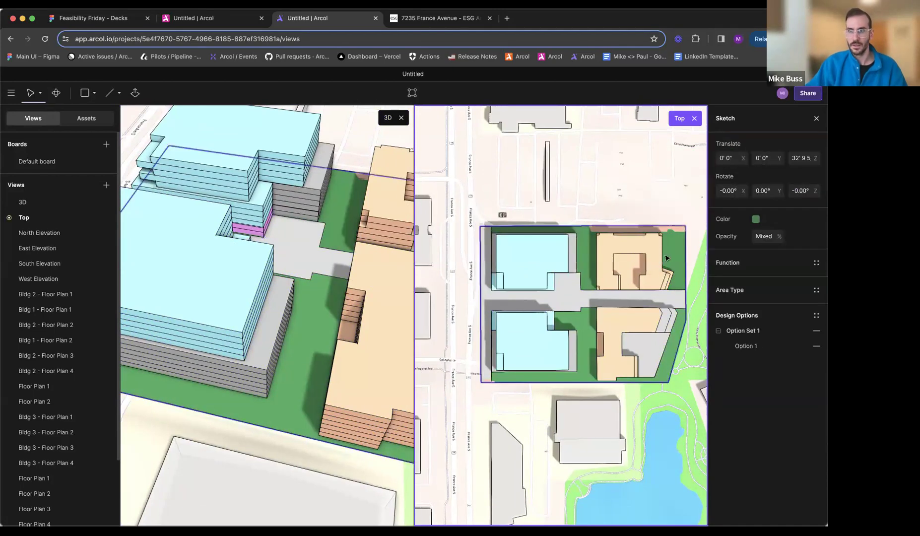
- Recolor the plaza area of the site sketch tan, RGB 194, 166, 117, checking the paving against the reference plan
double_click(586, 293)
scroll(572, 291, "up", 3)
left_click(571, 291)
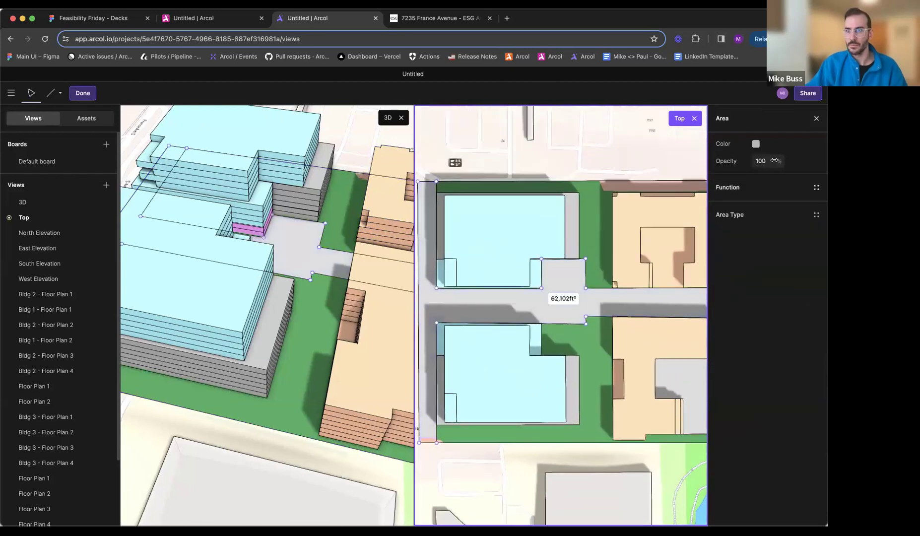
left_click(442, 20)
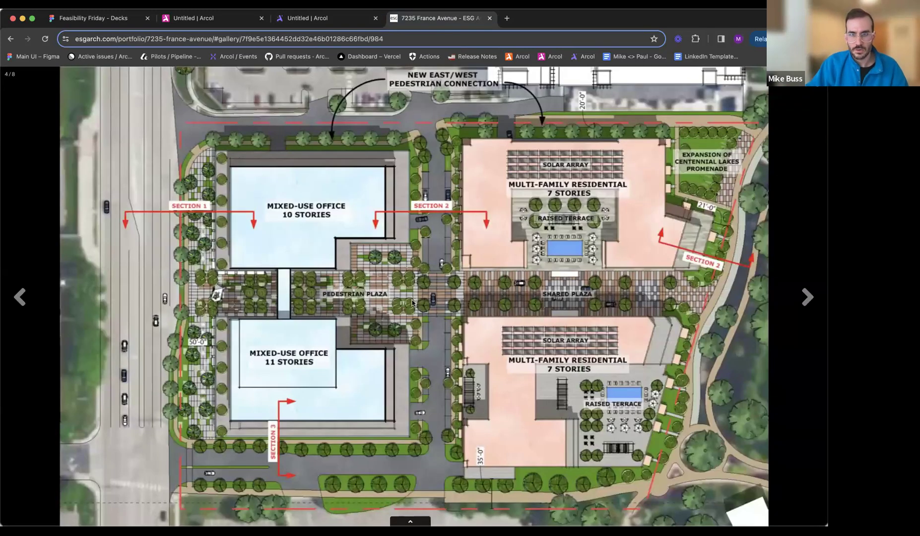
left_click(335, 20)
left_click(756, 144)
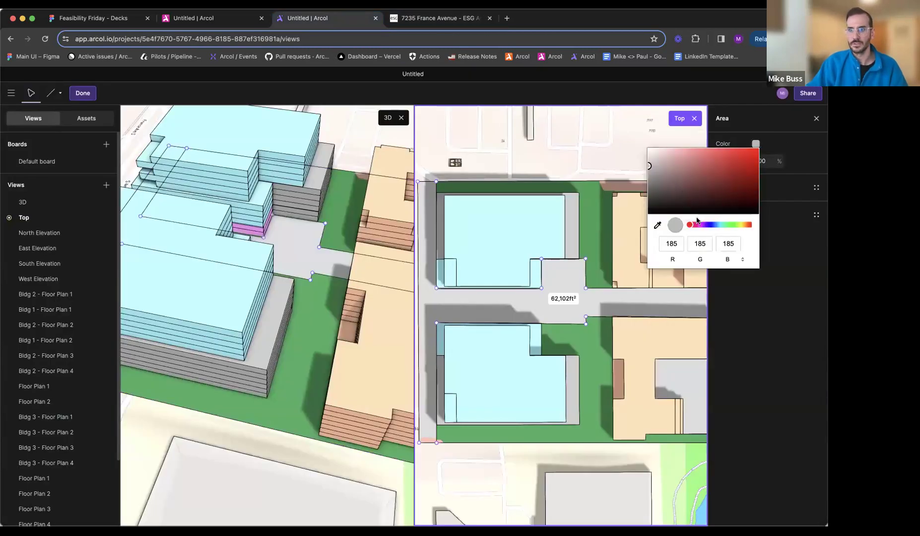
left_click(746, 228)
mouse_move(701, 169)
left_mouse_down()
mouse_move(713, 190)
mouse_move(690, 159)
mouse_move(692, 166)
left_mouse_up()
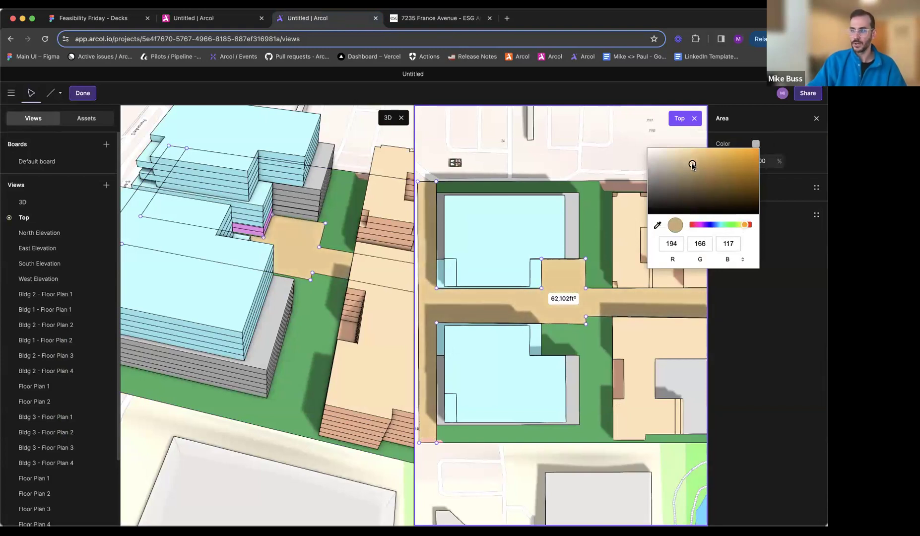
key("Escape")
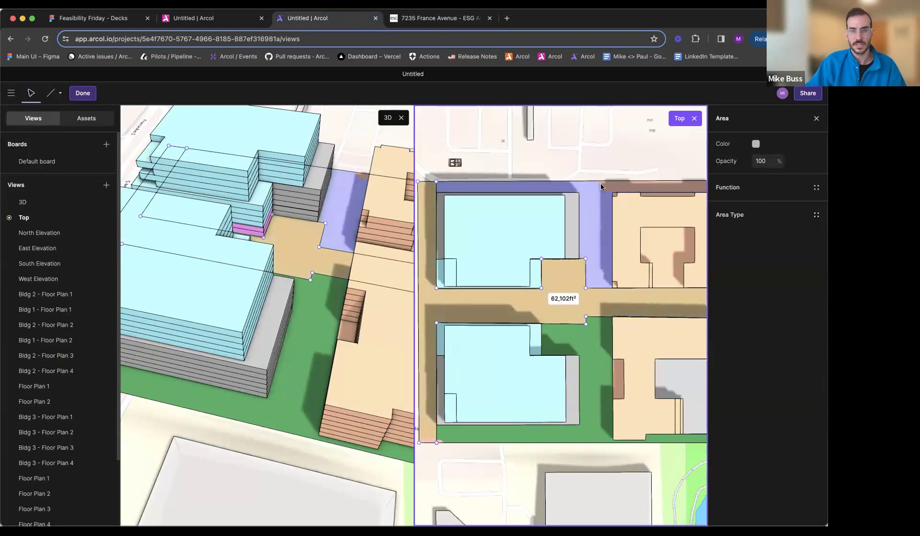
key("Escape")
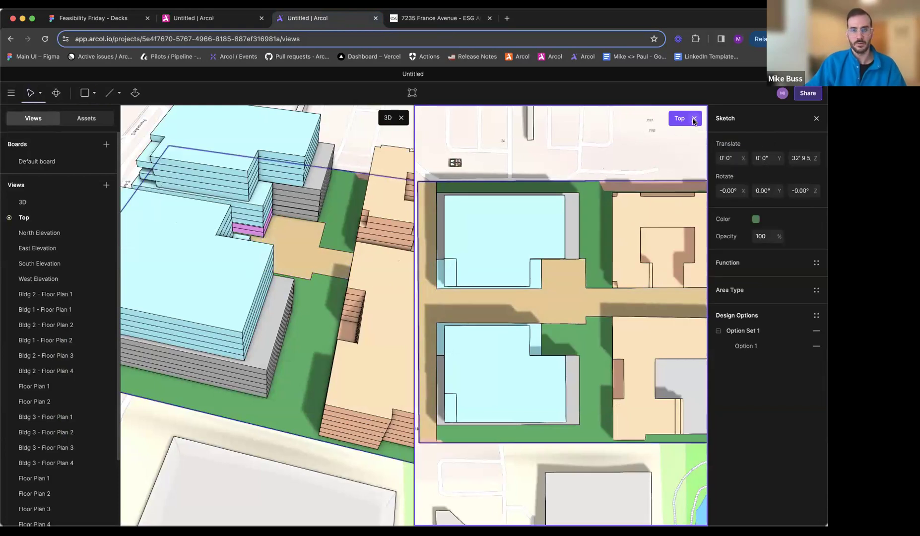
- Check the southern drive on the reference plan and start a site sketch line at the west boundary, level with the southern office's south edge
middle_click_drag(523, 372, 560, 362)
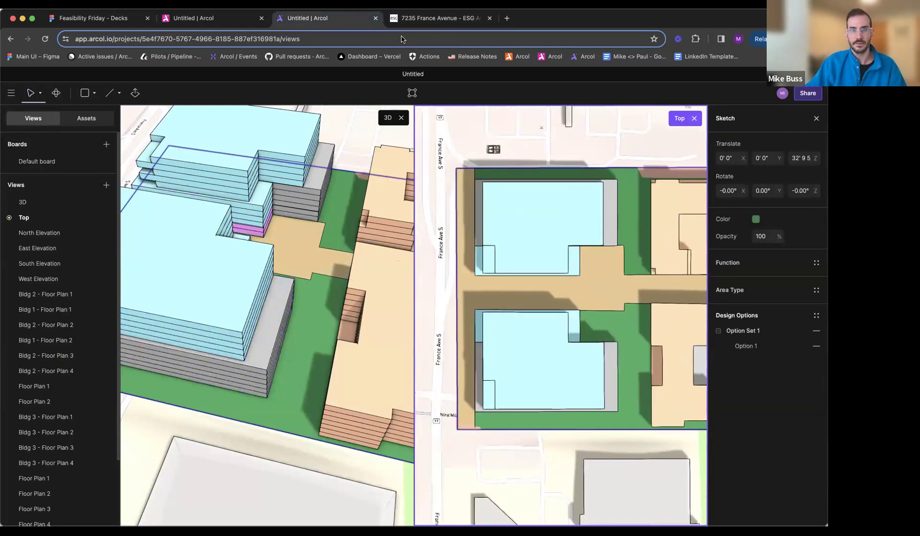
left_click(431, 19)
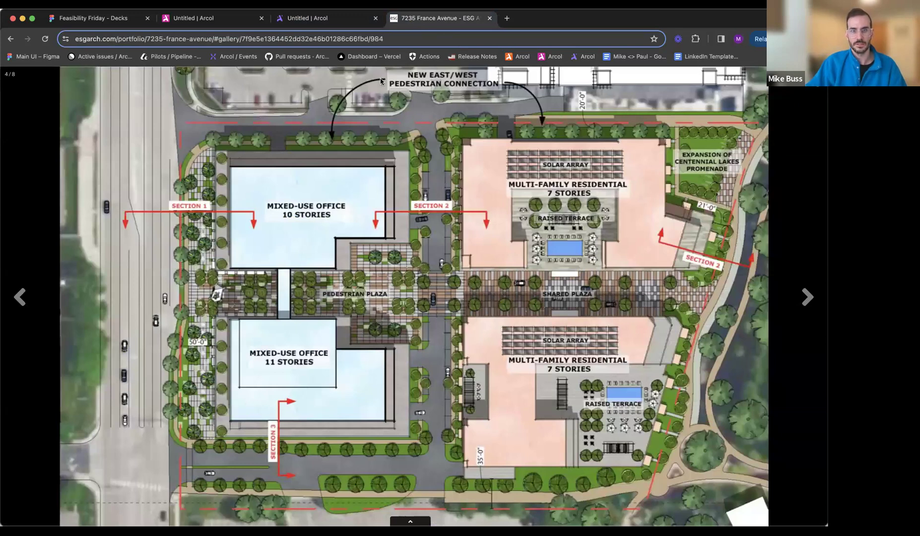
left_click(343, 18)
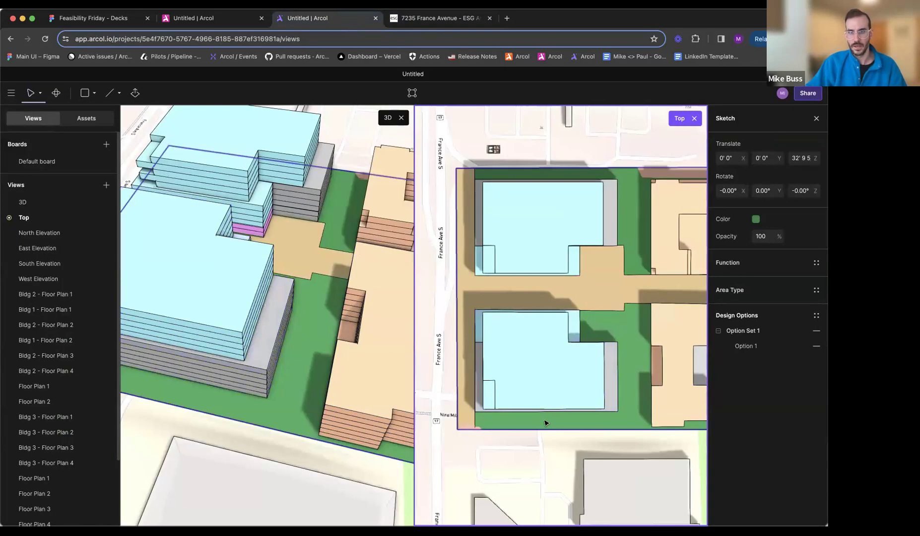
left_click(431, 19)
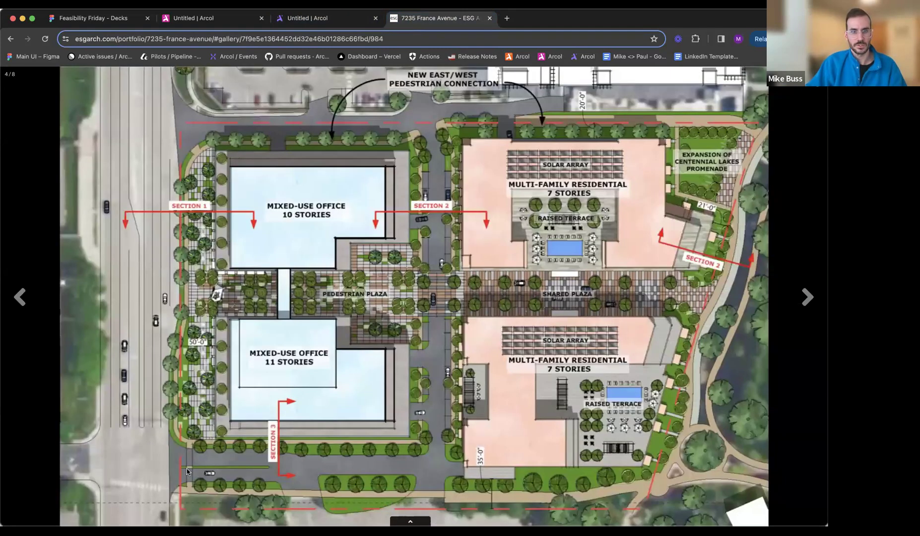
left_click(306, 15)
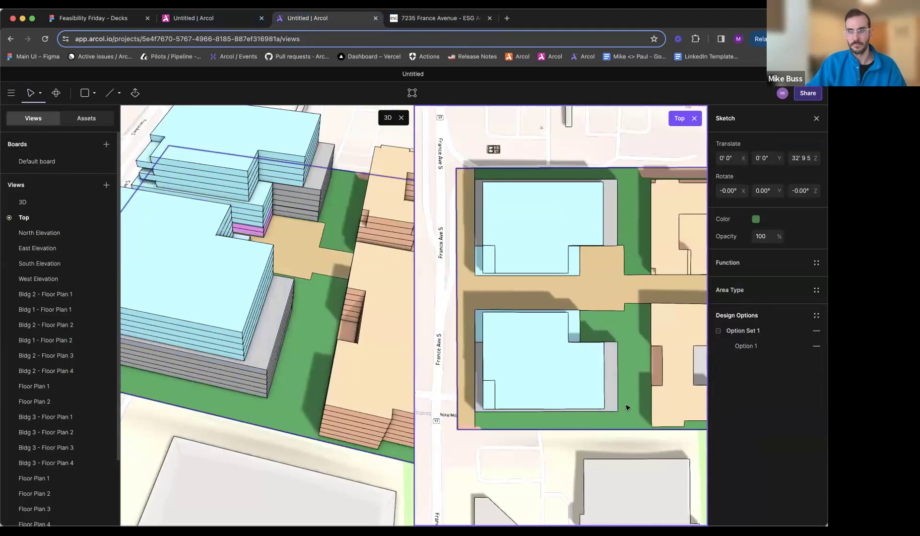
double_click(562, 413)
scroll(497, 423, "up", 5)
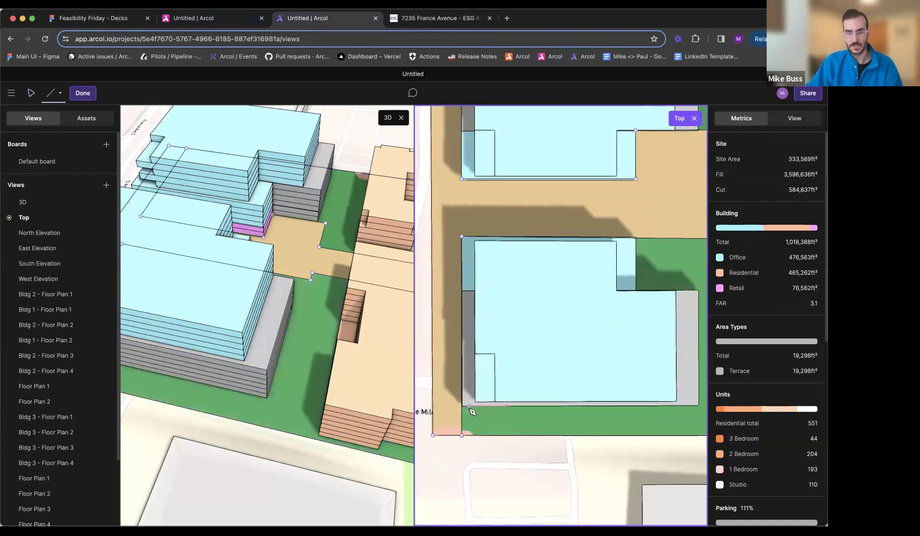
left_click(435, 407)
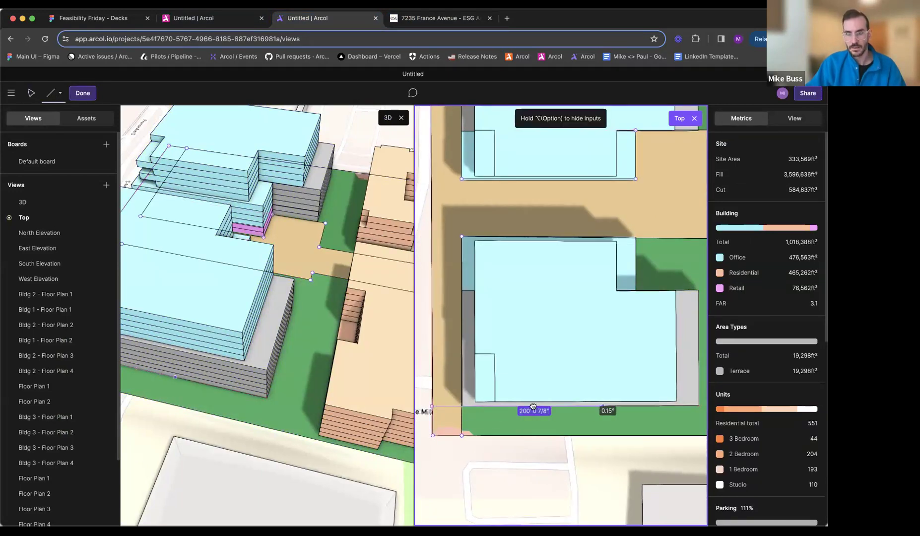
- Draw the drive's inner edge about 325' east past the southern office and north to the plaza's corner, checking the reference plan
middle_click_drag(658, 407, 516, 407)
left_click(421, 19)
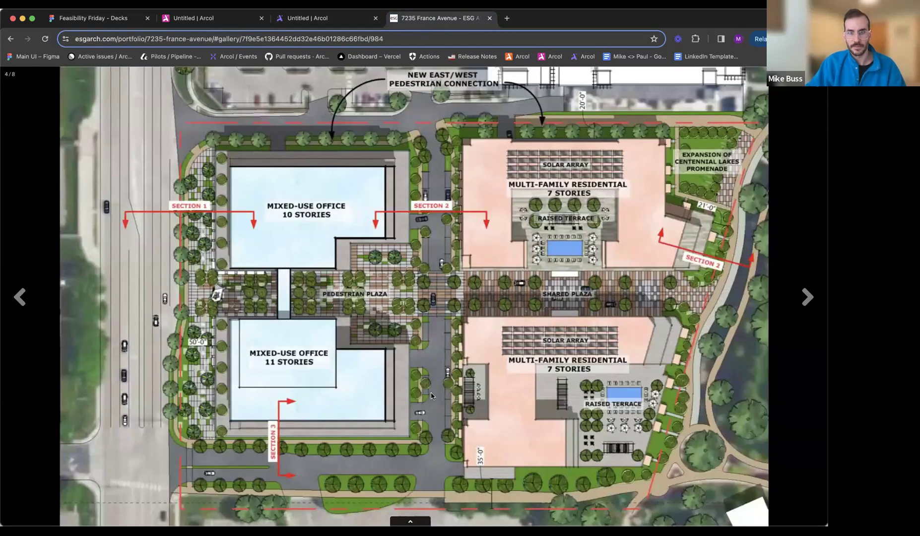
left_click(320, 19)
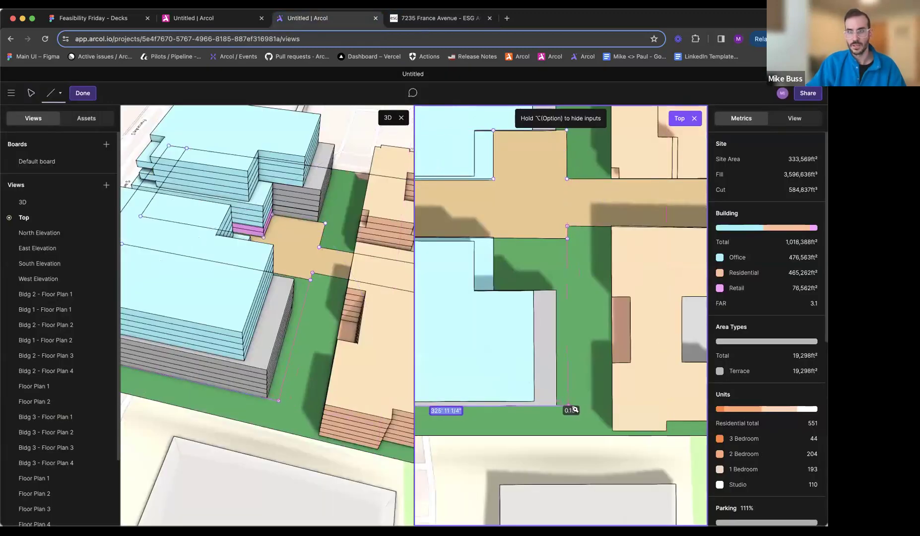
key("ctrl+Tab")
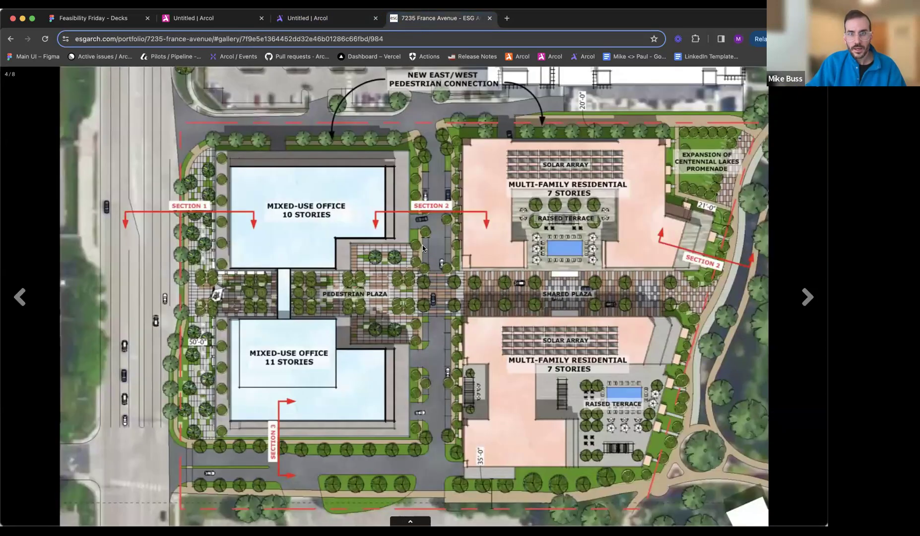
left_click(317, 19)
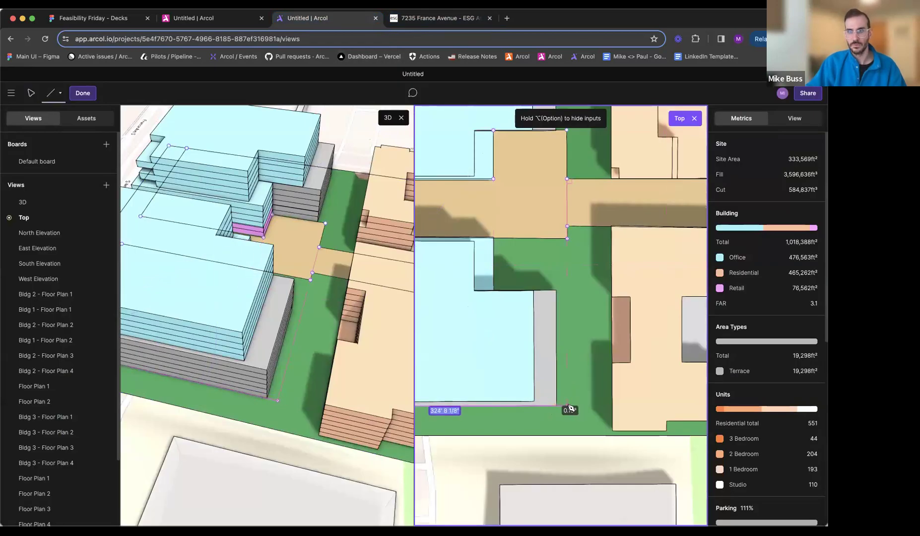
left_click(567, 406)
left_click(567, 239)
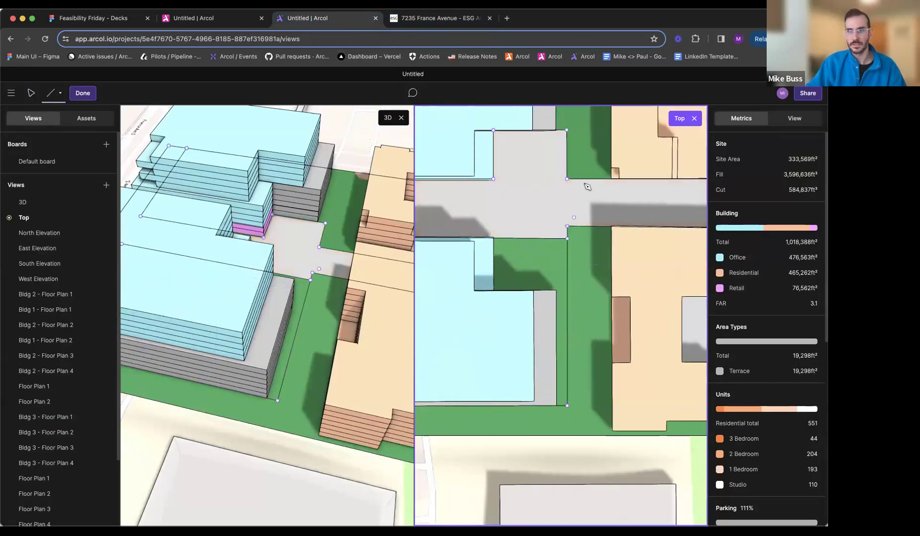
- Draw the northern drive's west edge from the plaza's northeast corner beside the office about 149' up to the north boundary
key("Escape")
middle_click_drag(584, 177, 557, 251)
double_click(557, 252)
middle_click_drag(555, 186, 534, 298)
key("l")
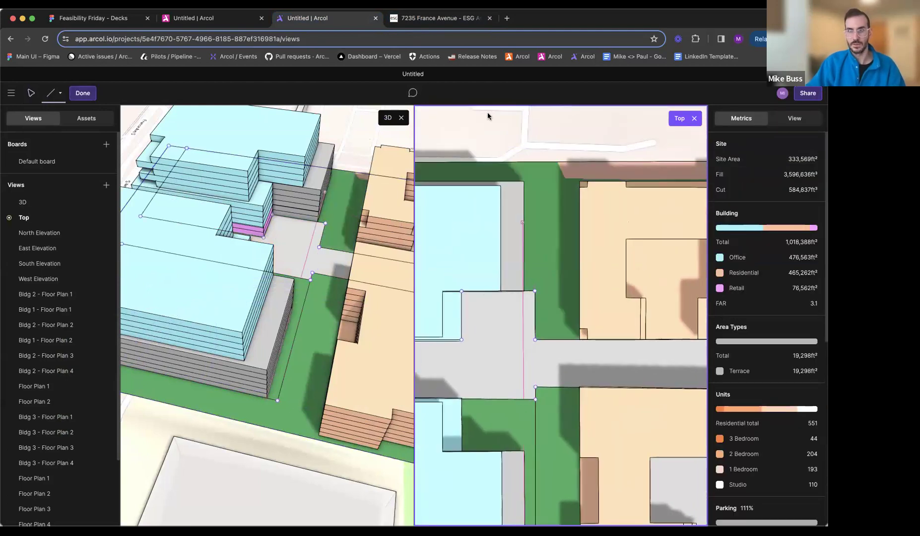
left_click(461, 19)
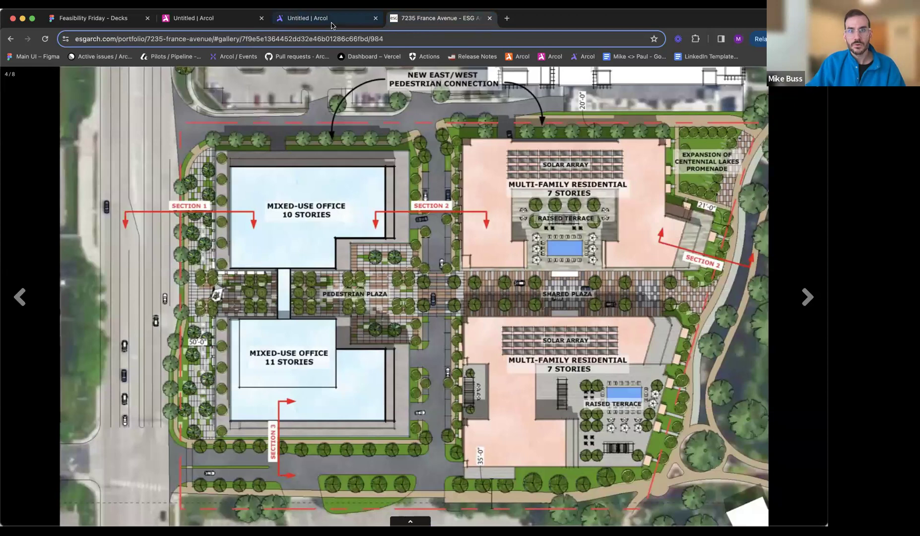
left_click(307, 18)
left_click(535, 290)
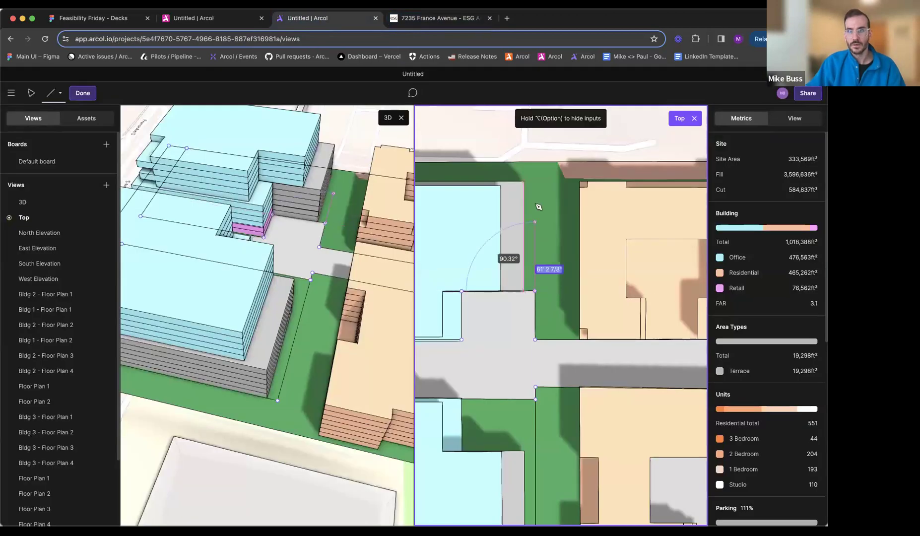
left_click(536, 162)
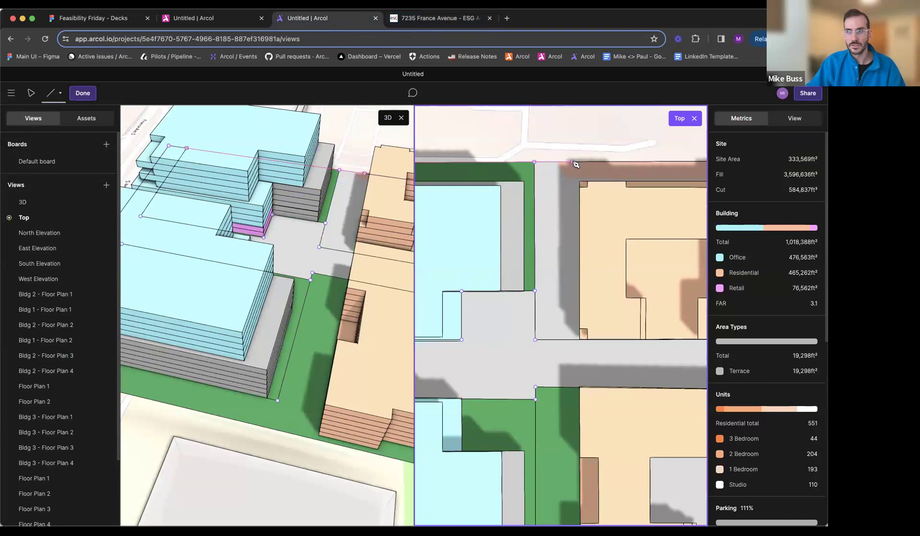
- Draw the drive's east edge beside the residential buildings, about 208' north of the plaza and about 247' from the plaza to the south boundary
left_click(573, 162)
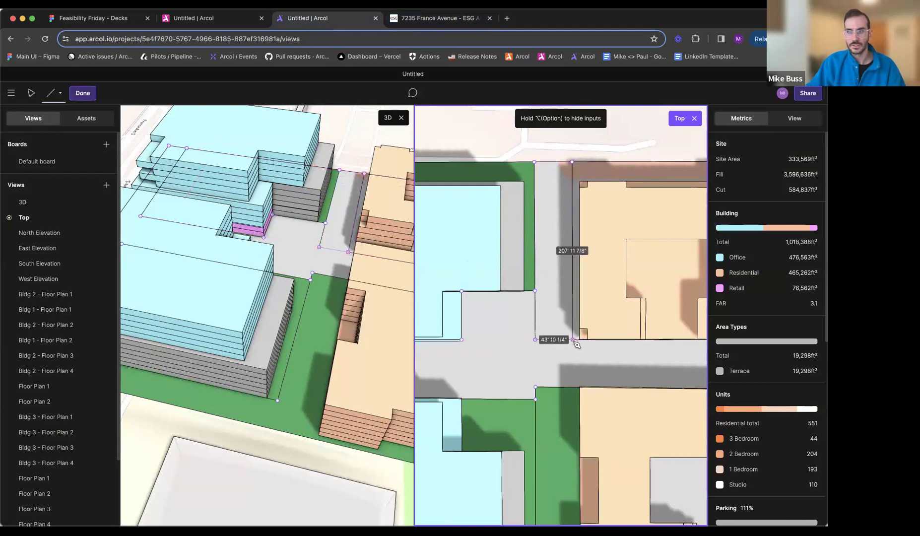
scroll(574, 343, "down", 3)
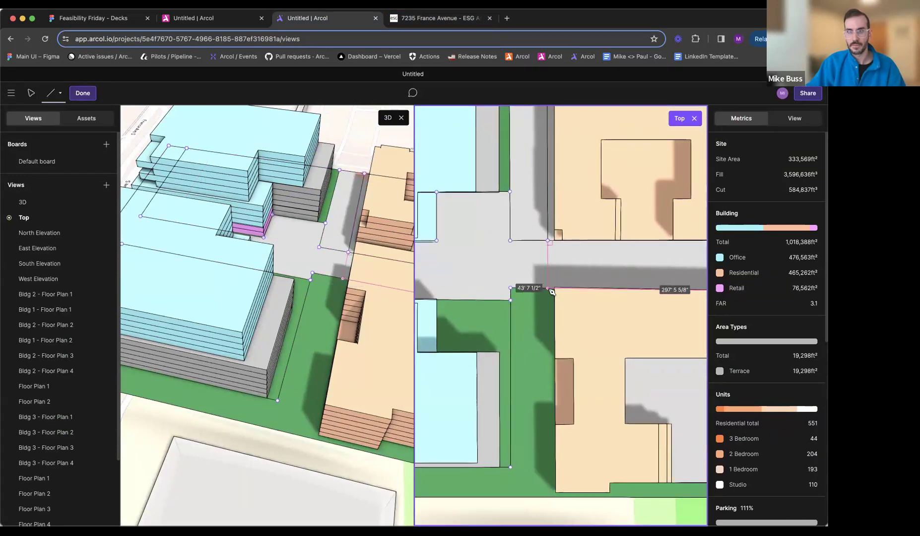
left_click(551, 290)
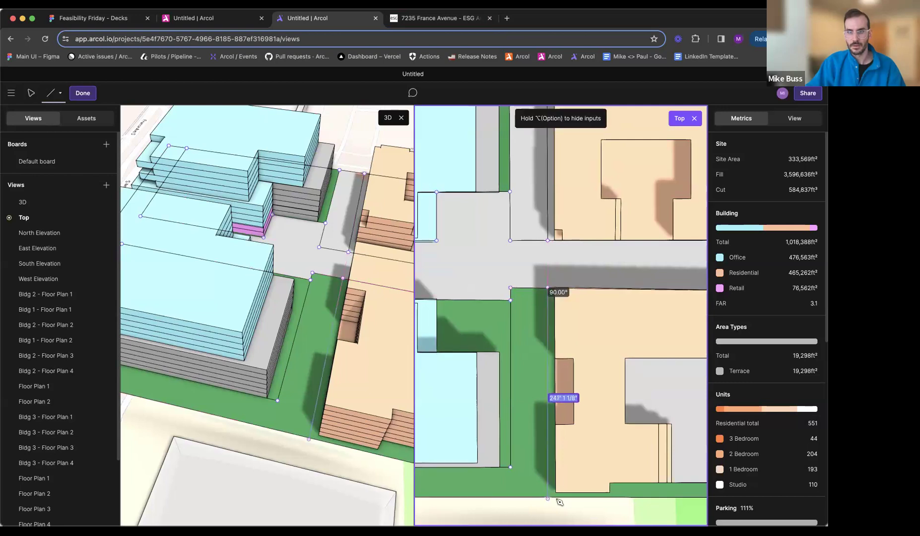
left_click(549, 499)
key("Escape")
- Recolor the L-shaped southern drive area gray, RGB 125, 125, 125
left_click(526, 452)
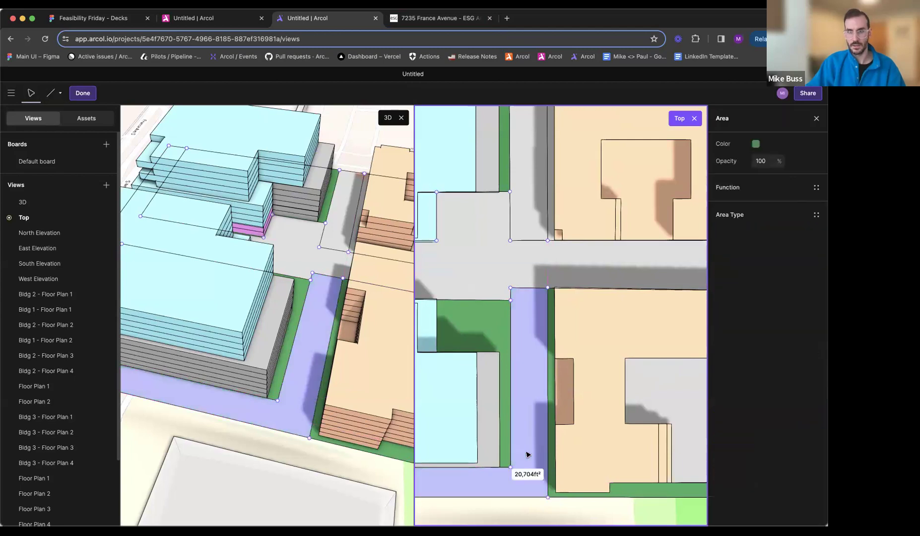
middle_click_drag(534, 311, 612, 292)
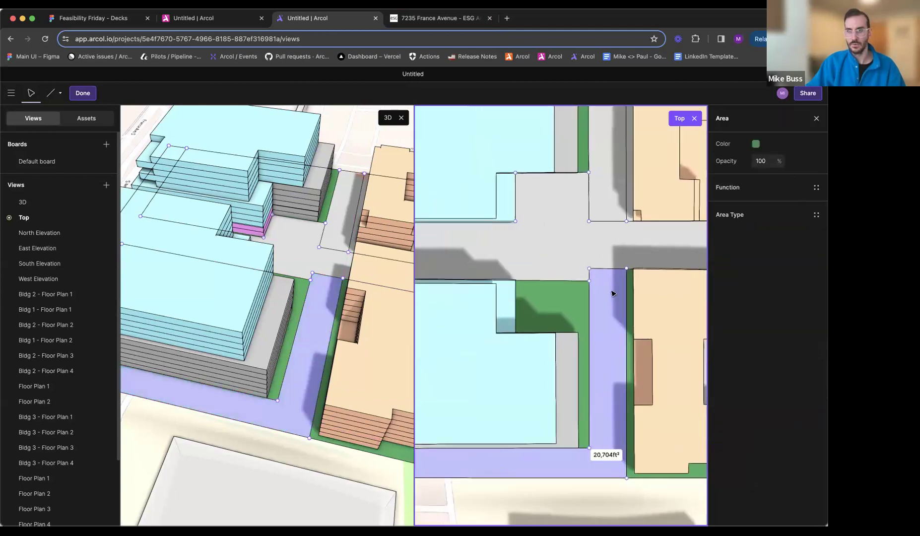
left_click(755, 144)
left_click_drag(661, 184, 635, 184)
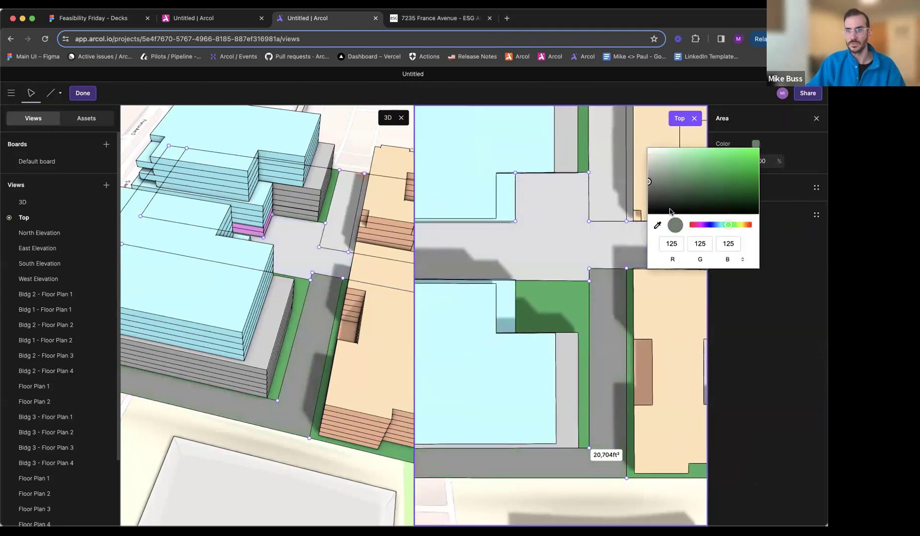
- Recolor the northern drive area between the office and residential buildings dark gray, RGB 99, 99, 99
left_click(579, 256)
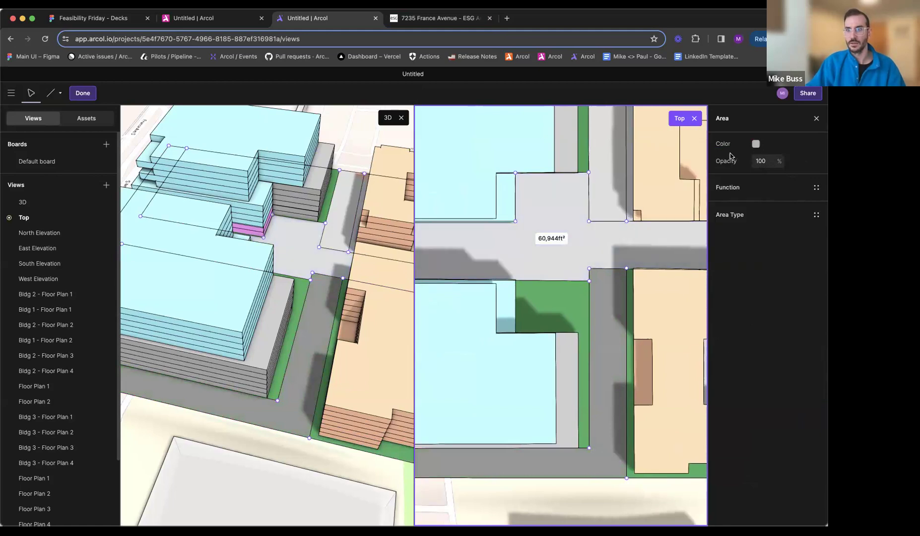
left_click(755, 144)
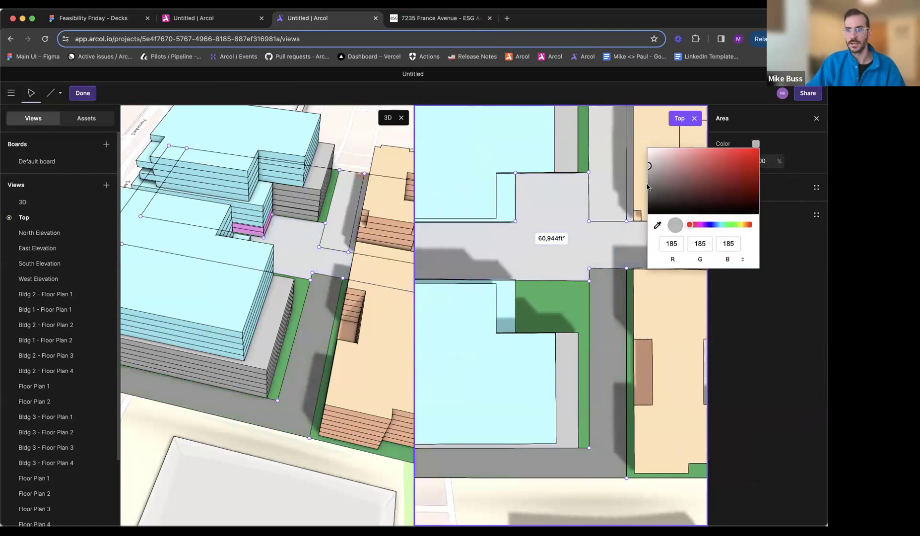
left_click(627, 189)
left_click(755, 144)
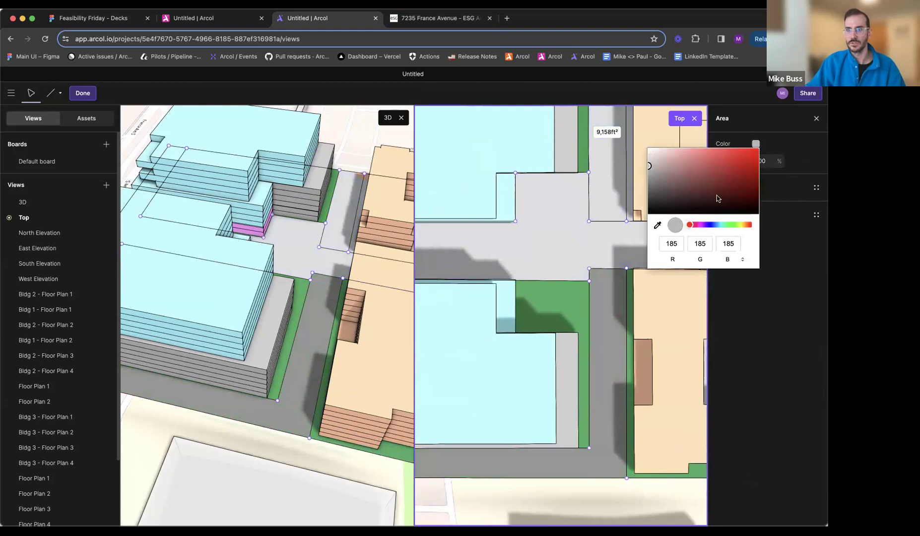
left_click(658, 225)
left_click_drag(648, 166, 650, 211)
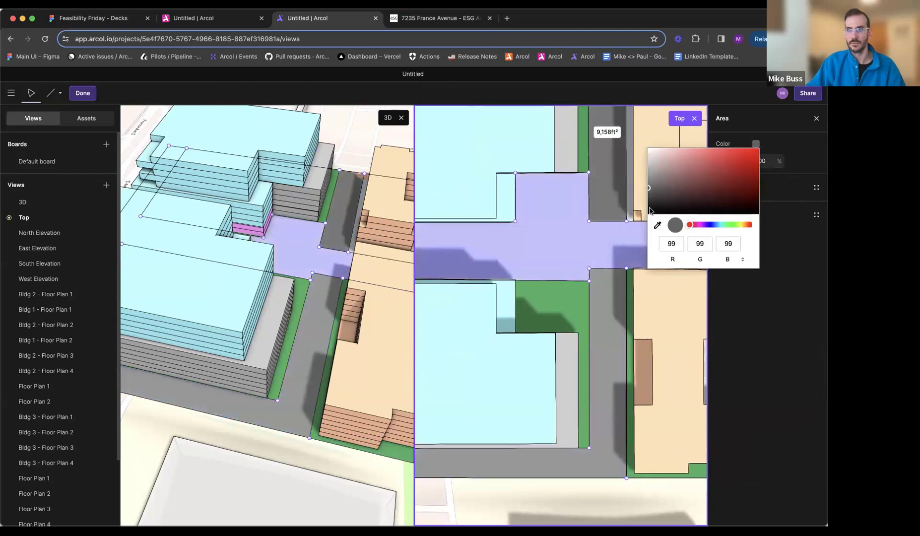
key("Escape")
- Recolor the area around the northern residential building with green sampled from the southeast landscape, fine-tuned to RGB 40, 143, 66
middle_click_drag(616, 221, 601, 300)
scroll(599, 300, "down", 3)
middle_click_drag(520, 284, 508, 284)
scroll(509, 283, "right", 3)
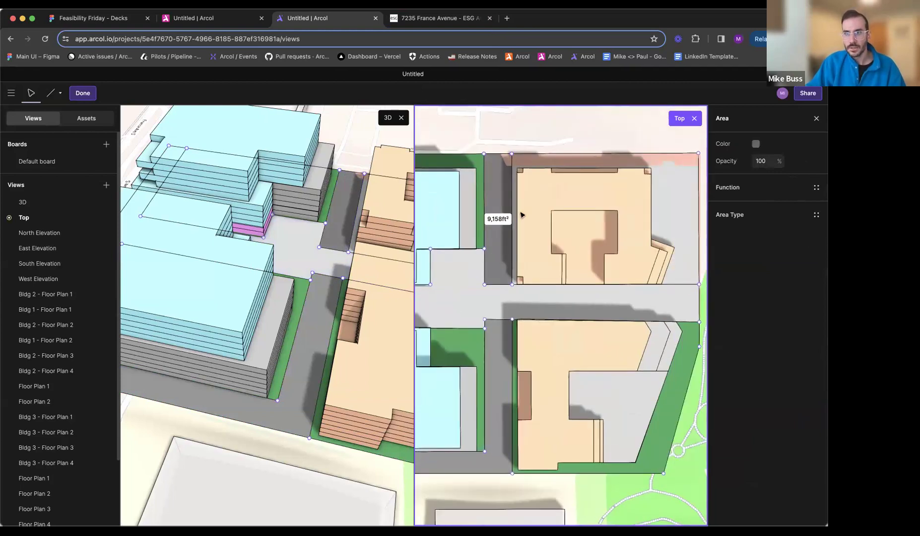
scroll(508, 293, "right", 3)
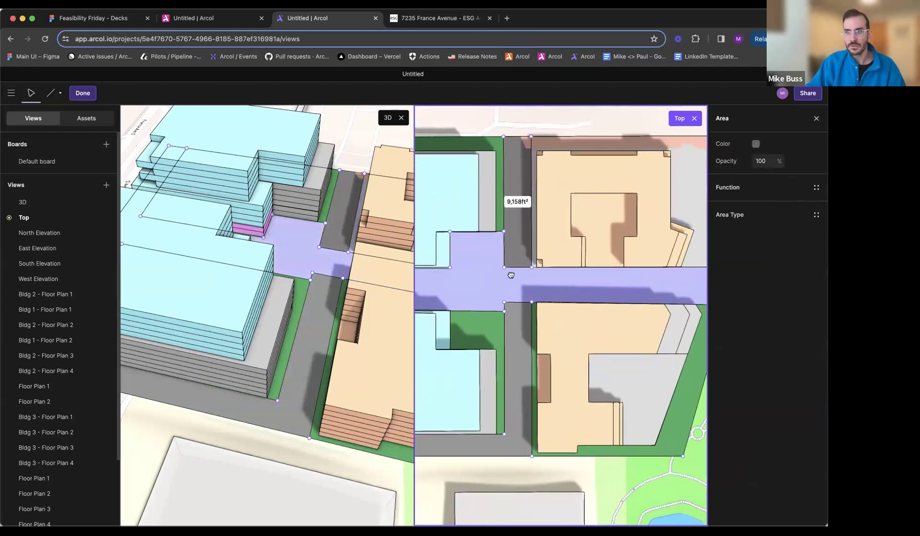
left_click(618, 201)
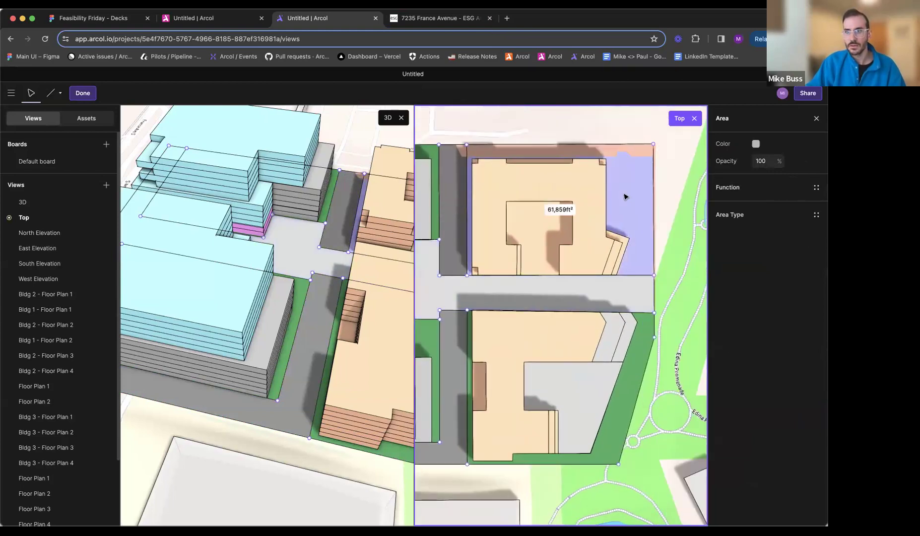
left_click(755, 144)
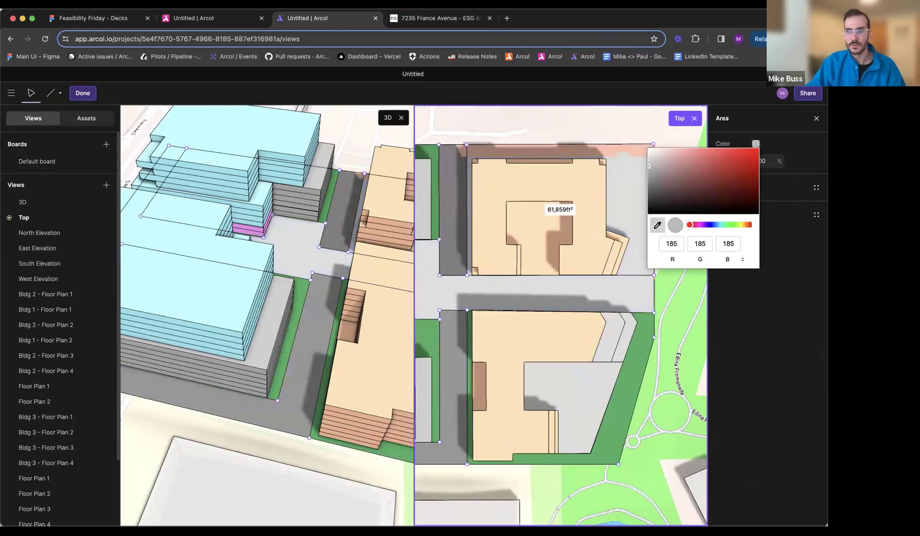
left_click(639, 348)
left_click_drag(720, 174, 728, 179)
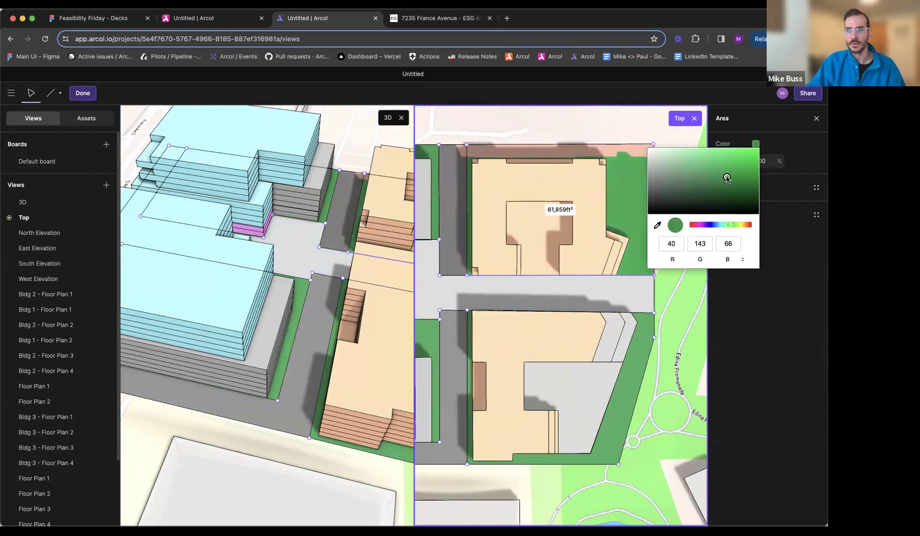
key("Escape")
- Recolor the central plaza area tan, RGB 155, 141, 111
middle_click_drag(548, 294, 625, 272)
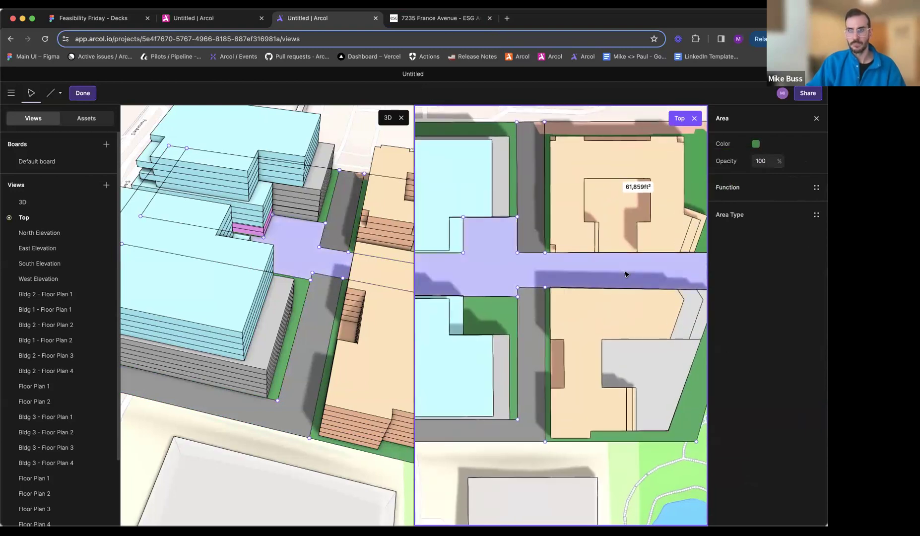
scroll(625, 272, "down", 5)
scroll(581, 276, "up", 5)
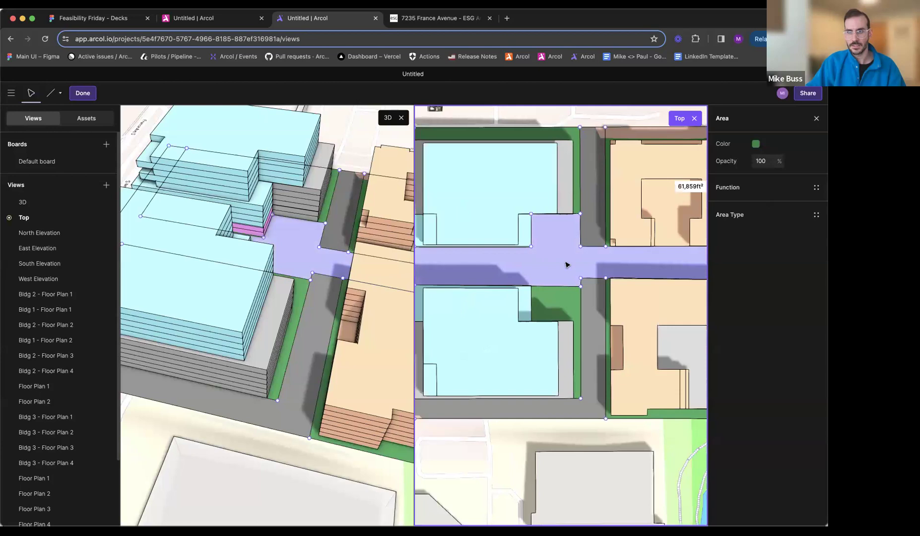
left_click(567, 264)
left_click(755, 144)
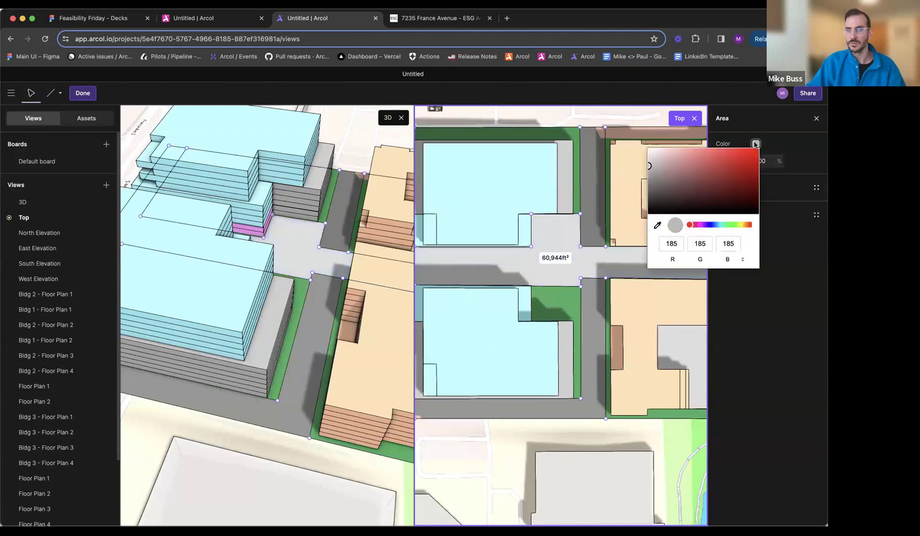
left_click(745, 227)
left_click_drag(719, 177, 680, 175)
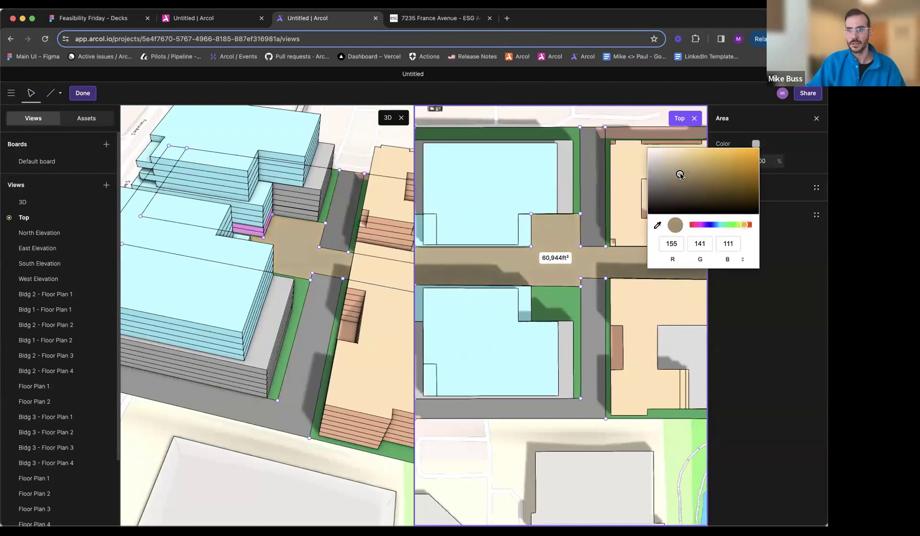
- Finish editing the central plaza area and switch to the 7235 France Avenue reference site plan
key("Escape")
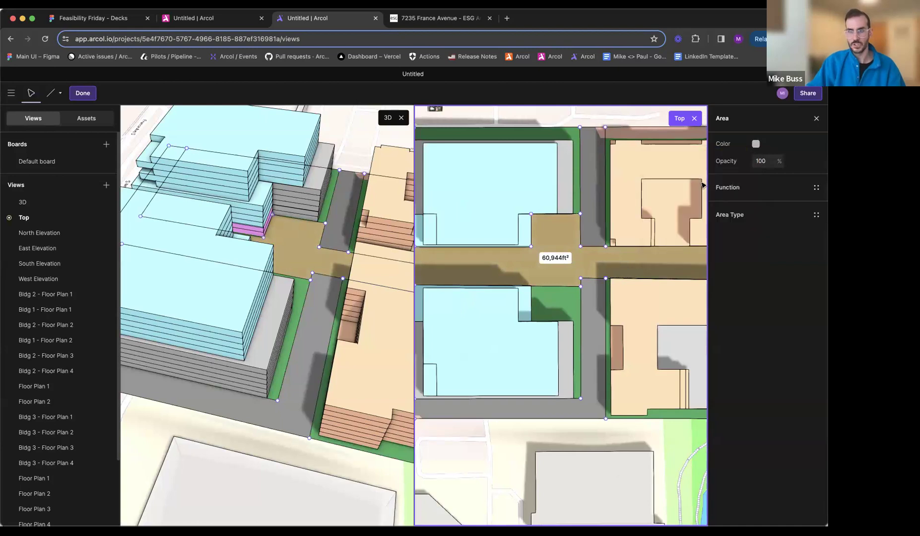
key("Escape")
middle_click_drag(564, 291, 593, 266)
left_click(437, 18)
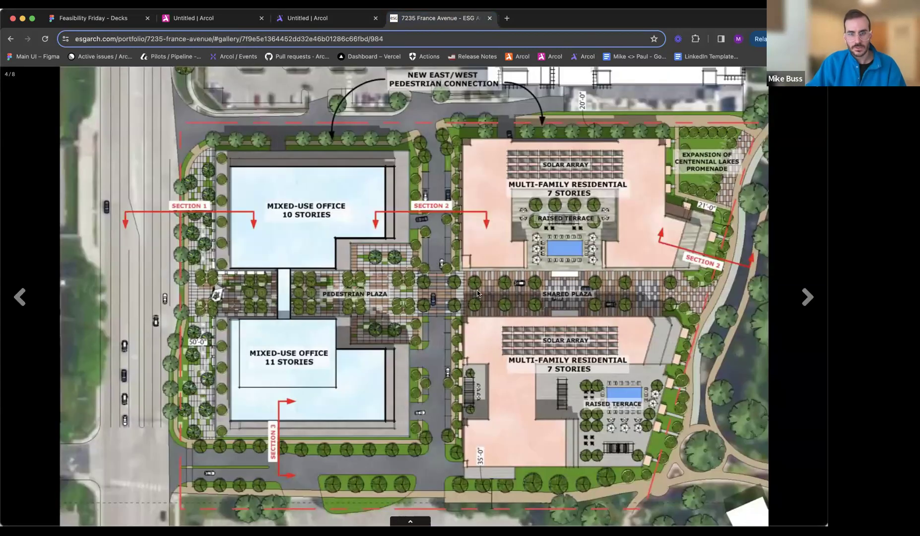
left_click(216, 33)
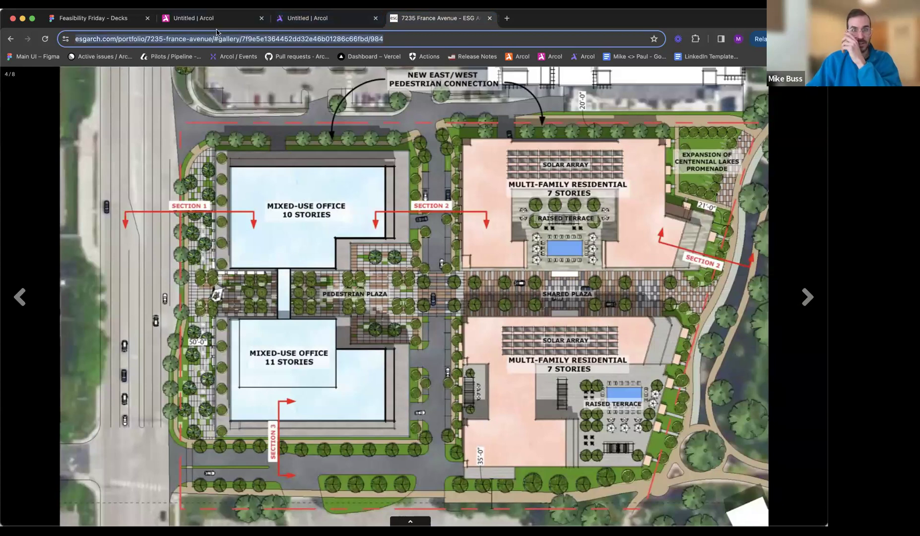
- Switch to the finished Arcol example project and examine its trees, plaza paving and landscaped ground in 3D
left_click(214, 18)
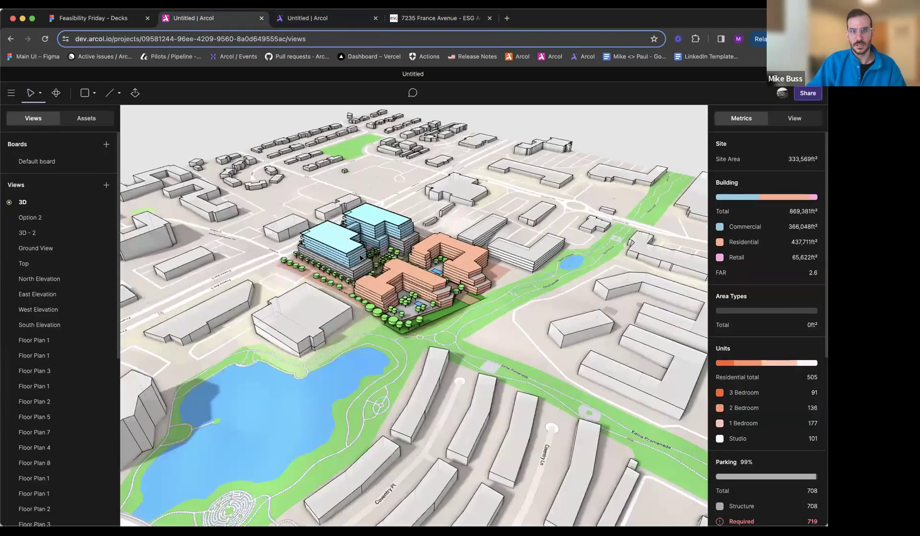
scroll(360, 260, "up", 10)
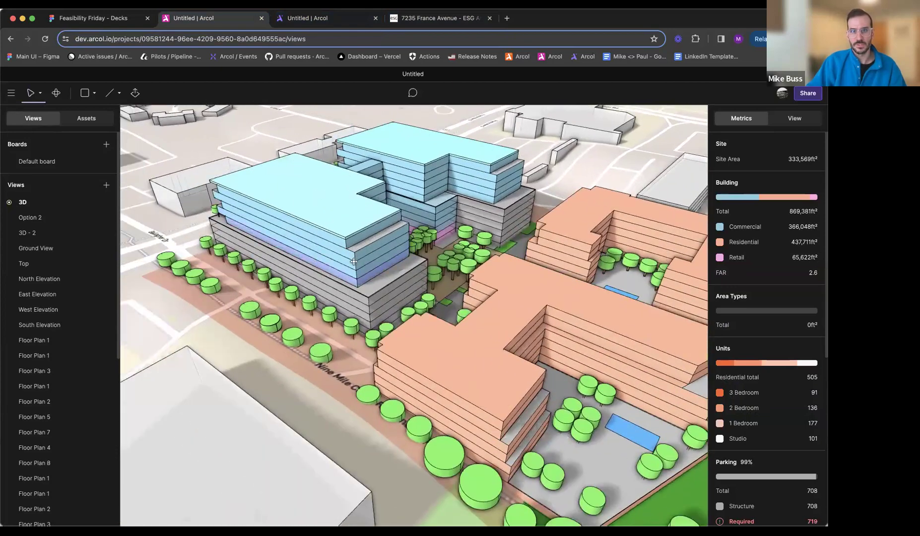
middle_click_drag(353, 261, 476, 273)
mouse_move(362, 427)
middle_mouse_down()
mouse_move(444, 402)
mouse_move(648, 412)
middle_mouse_up()
scroll(444, 402, "down", 3)
left_click(480, 407)
left_click_drag(820, 160, 804, 173)
middle_click_drag(596, 313, 303, 460)
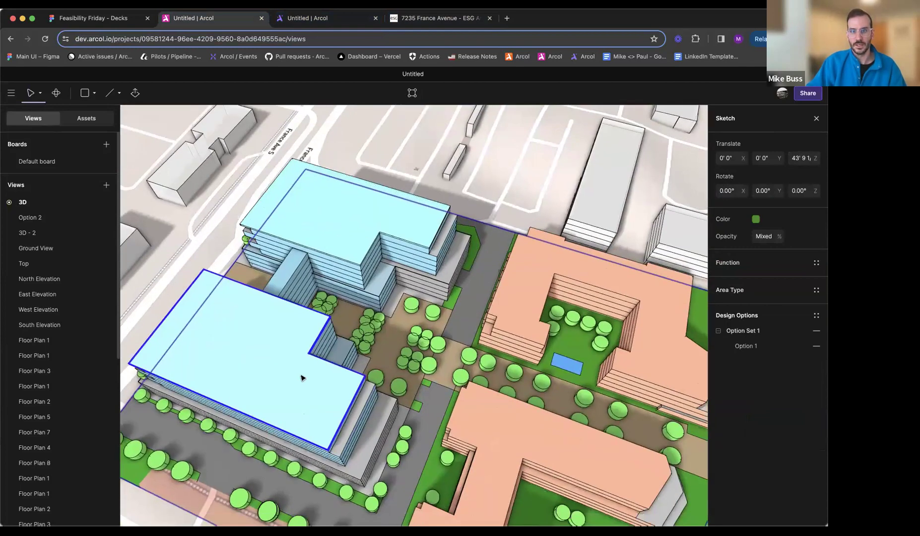
middle_click_drag(302, 377, 303, 303)
middle_click_drag(619, 371, 536, 322)
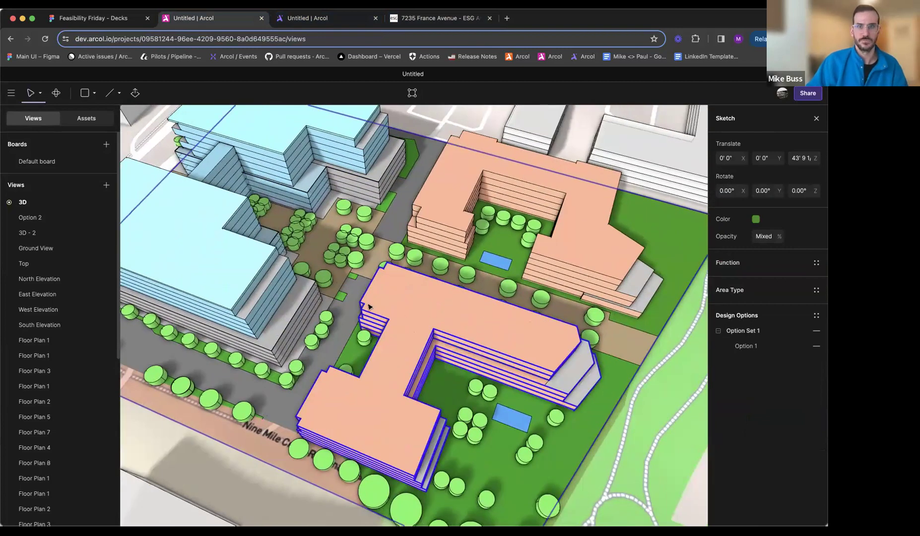
- Return to the working Arcol project, close the Top view and inspect the colored site in 3D against the reference plan
left_click(327, 19)
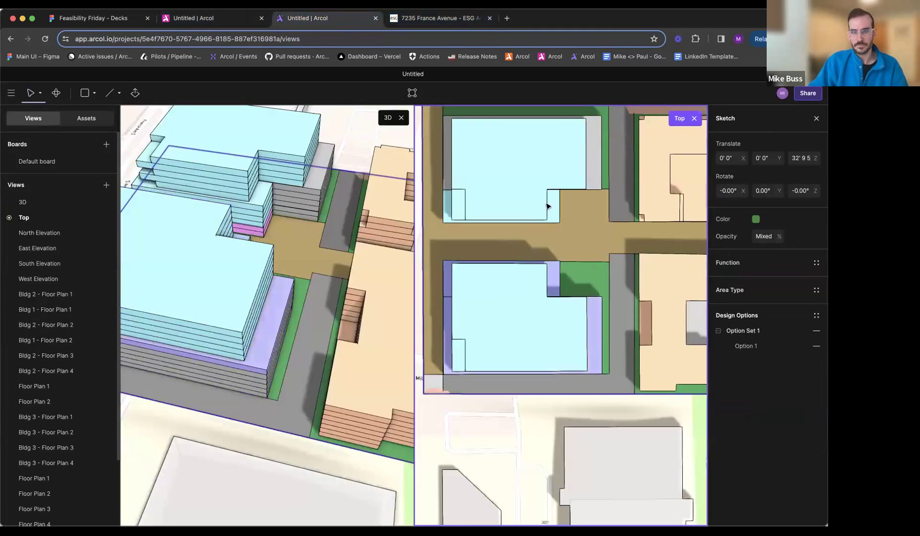
left_click(695, 118)
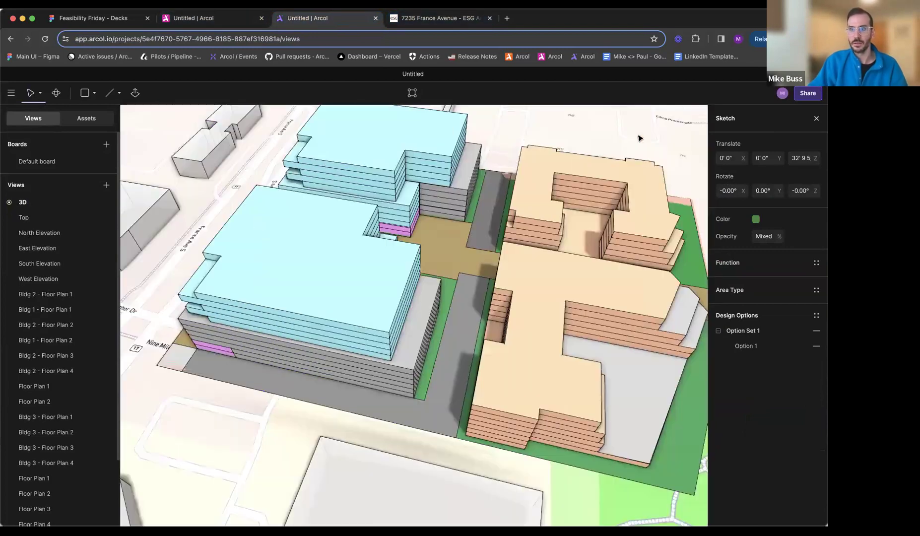
middle_click_drag(457, 264, 388, 260)
middle_click_drag(501, 278, 402, 270)
middle_click_drag(527, 248, 613, 226)
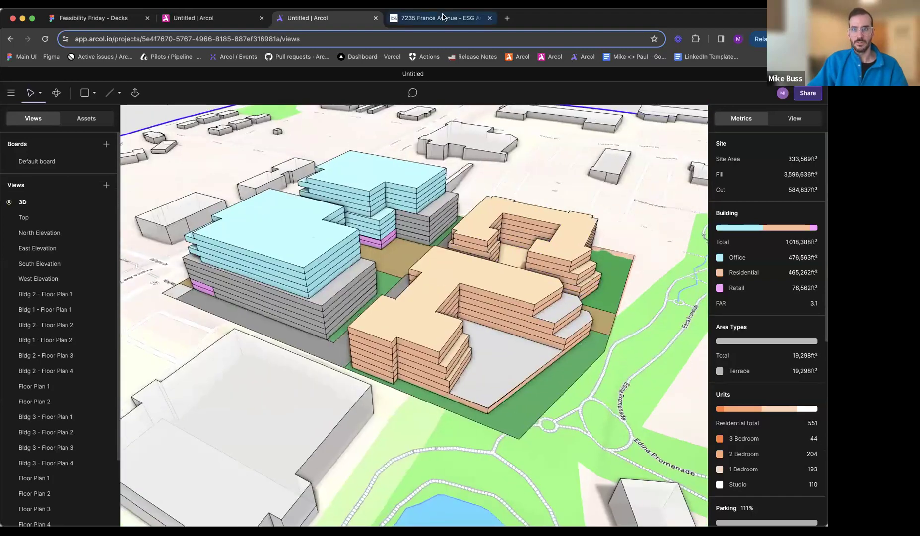
left_click(441, 19)
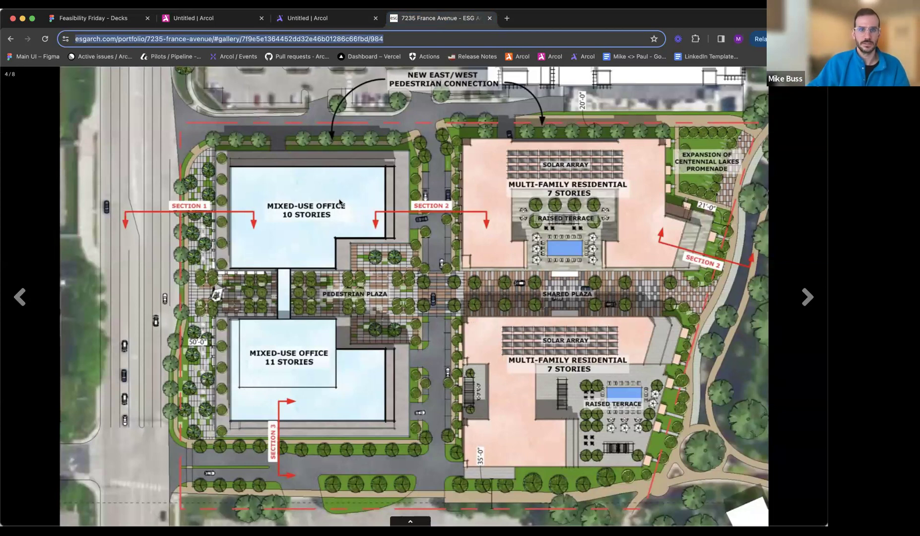
left_click(329, 21)
middle_click_drag(500, 309, 298, 228)
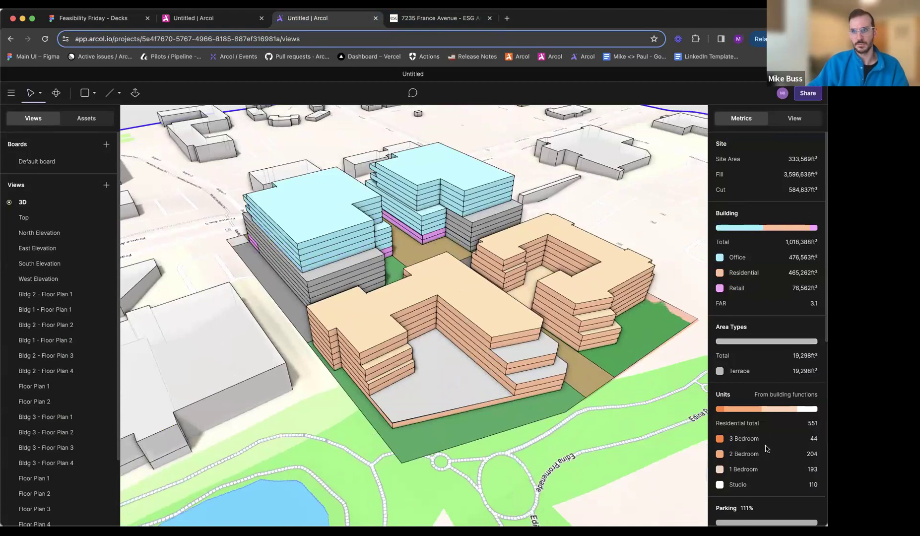
- Review the project's unit, parking, carbon and cost metrics, including the cost settings per site and building function
scroll(767, 447, "down", 5)
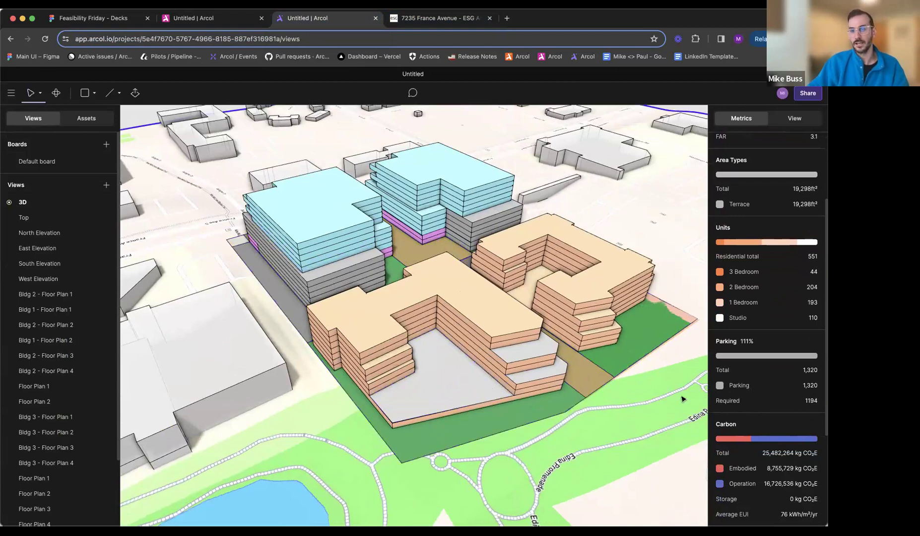
scroll(745, 348, "down", 5)
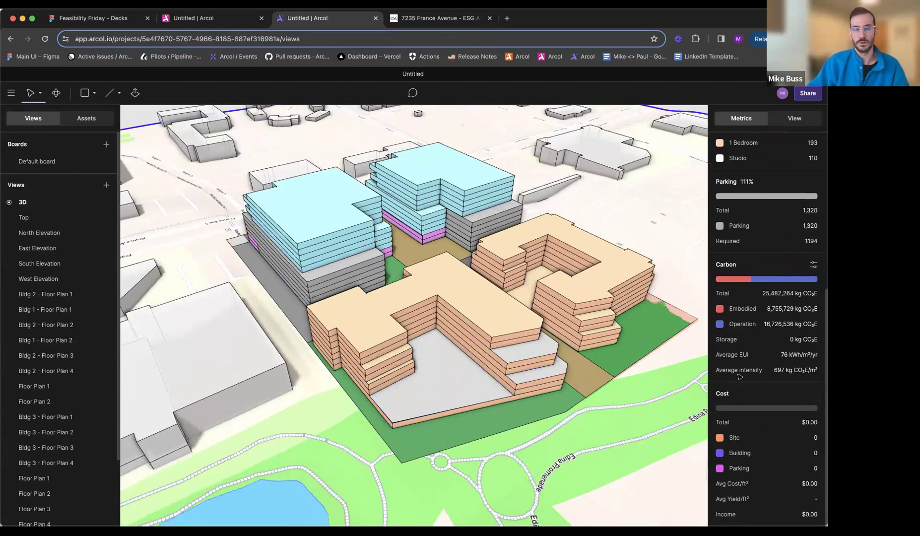
left_click(814, 394)
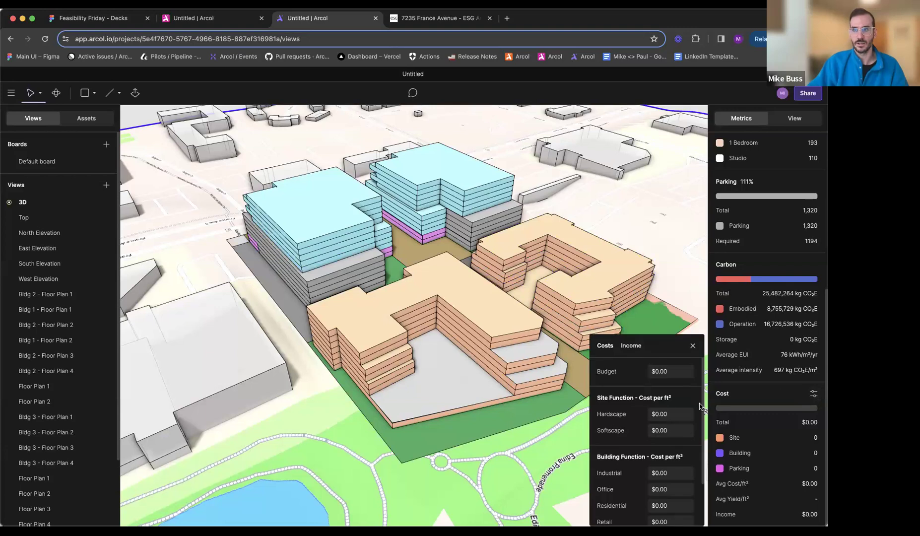
scroll(640, 447, "down", 3)
scroll(645, 416, "up", 3)
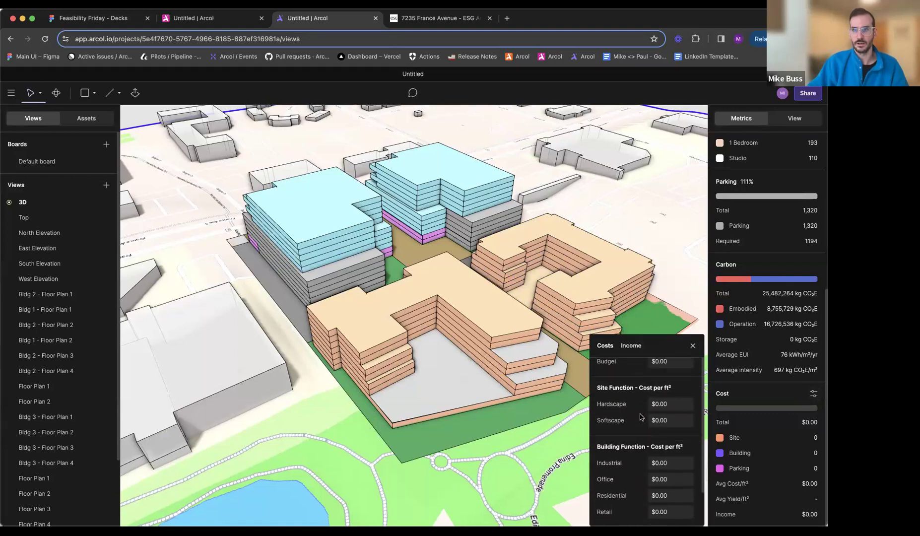
left_click(694, 346)
- Open the site sketch for editing and try to assign the Softscape function to the southeast landscape area
mouse_move(593, 426)
middle_mouse_down()
mouse_move(509, 412)
mouse_move(533, 407)
middle_mouse_up()
left_click(533, 407)
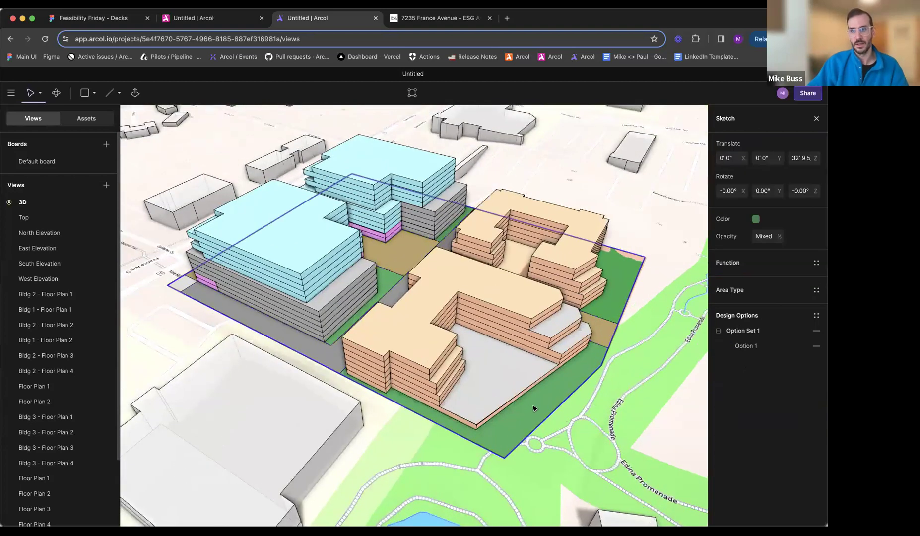
double_click(534, 408)
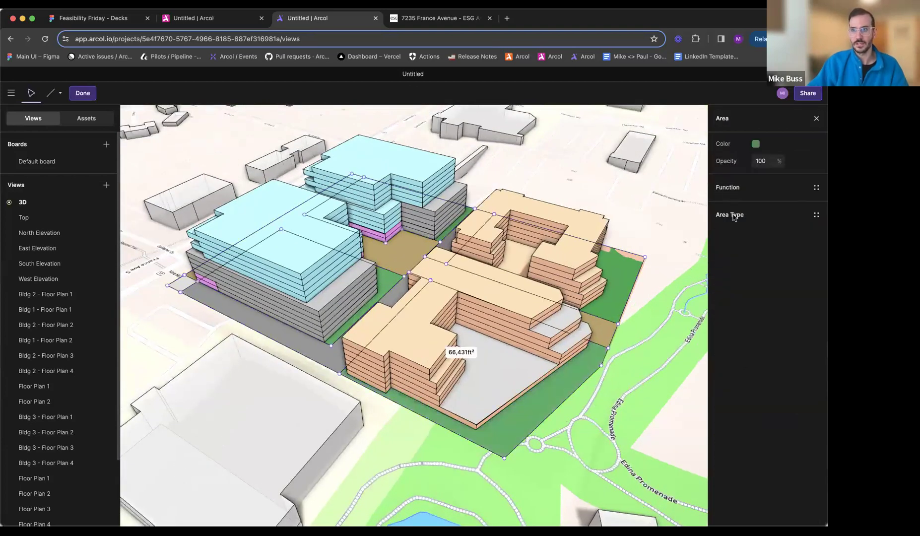
left_click(734, 217)
left_click(728, 187)
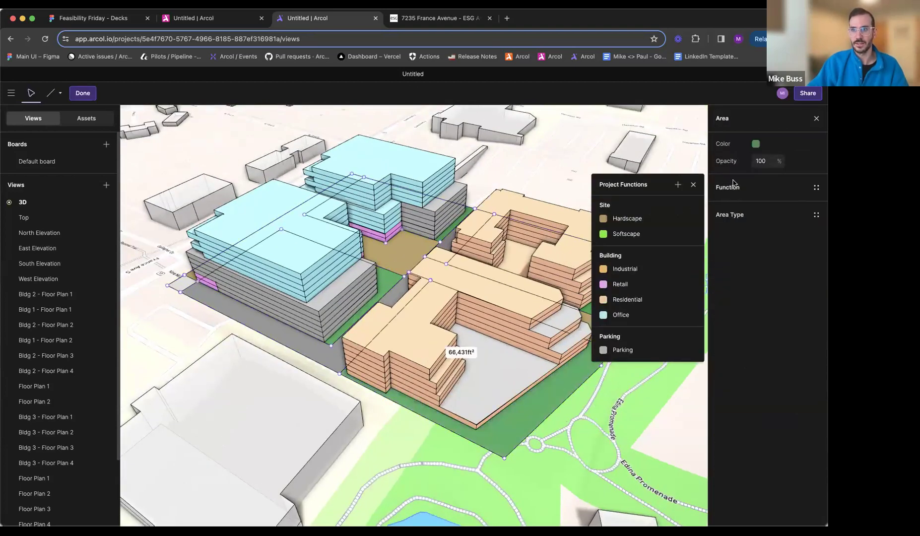
left_click(611, 235)
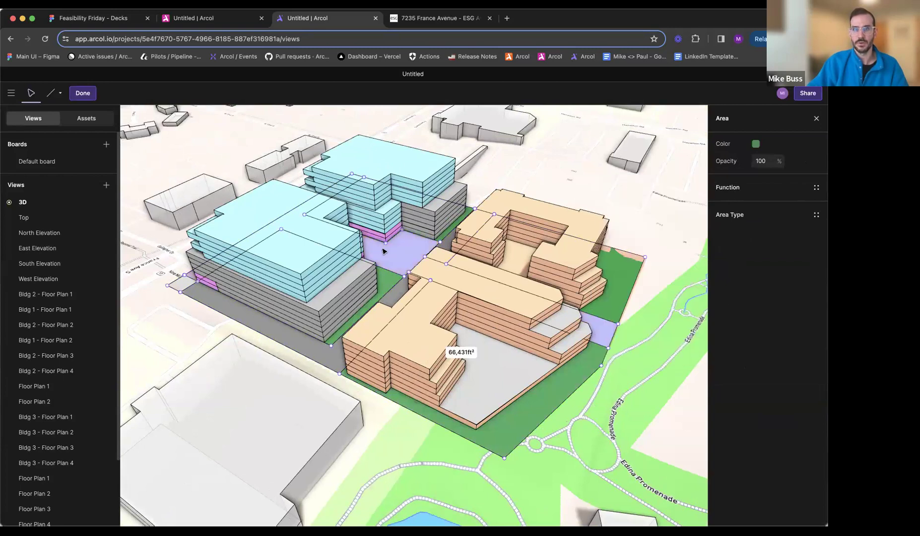
- Assign the Hardscape function to the tan central plaza area and leave sketch editing
left_click(733, 193)
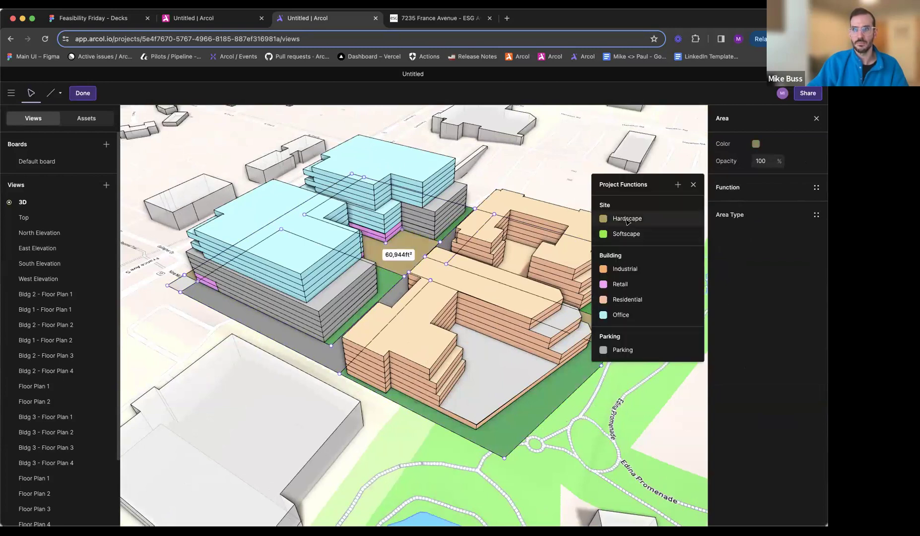
left_click(626, 223)
key("Escape")
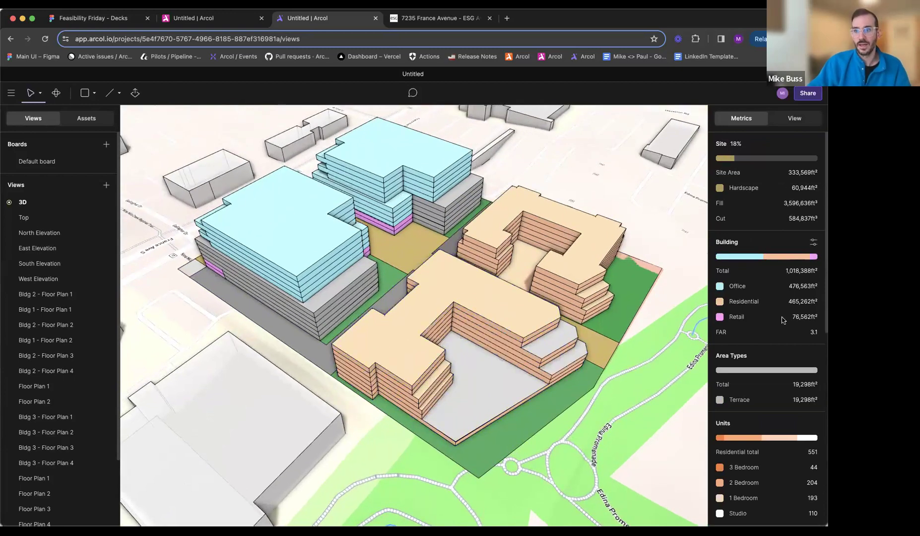
- Sketch a circle with a radius of about 2' 5" on the southern drive near the corner of the southern office building
scroll(783, 320, "down", 7)
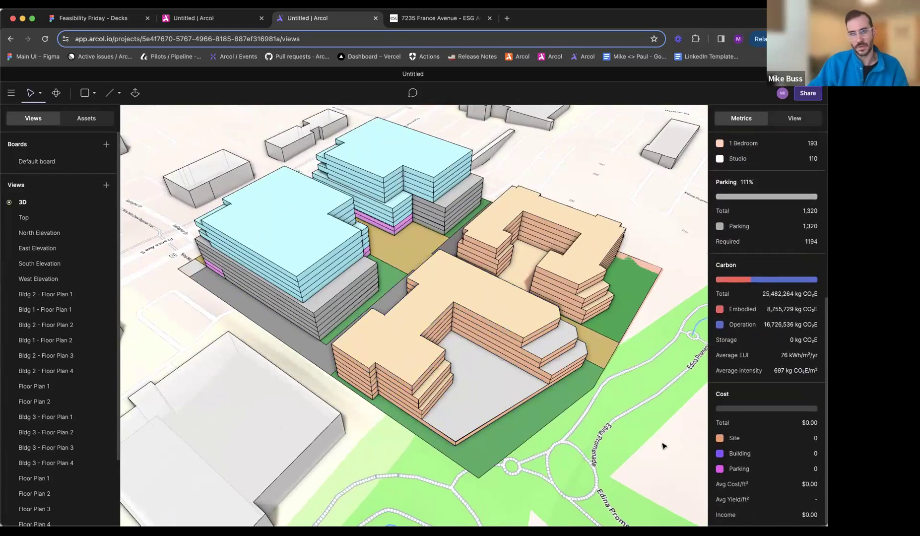
middle_click_drag(522, 320, 496, 357)
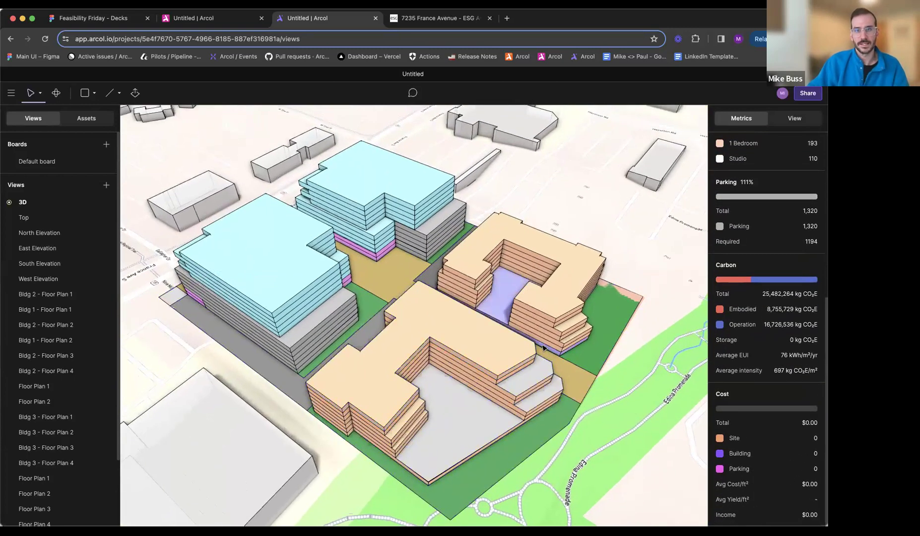
middle_click_drag(463, 315, 513, 299)
middle_click_drag(304, 314, 272, 272)
middle_click_drag(272, 277, 413, 417)
key("c")
scroll(416, 440, "up", 3)
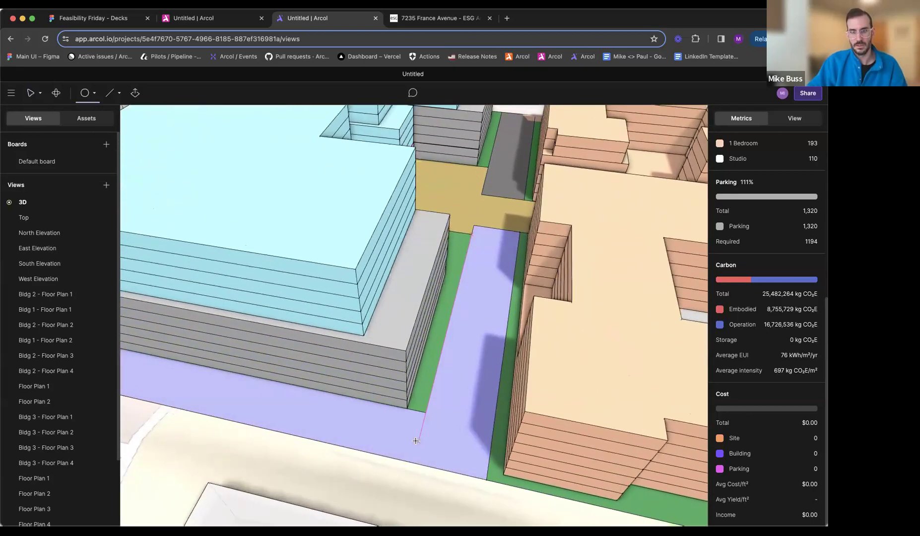
left_click(416, 447)
left_click(423, 446)
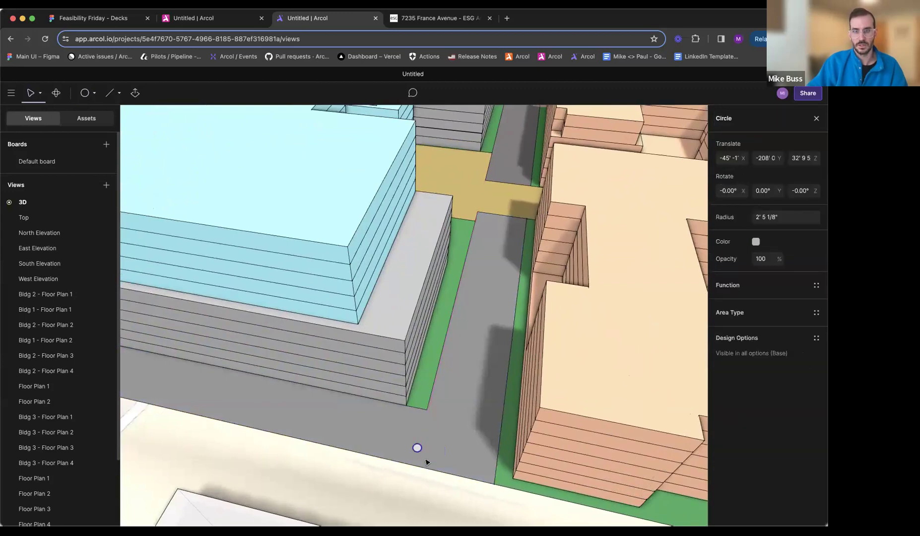
- Set the radius of the circle on the southern drive to 1' 0"
scroll(426, 461, "up", 3)
double_click(414, 446)
key("Escape")
middle_click_drag(423, 453, 350, 402)
left_click(345, 390)
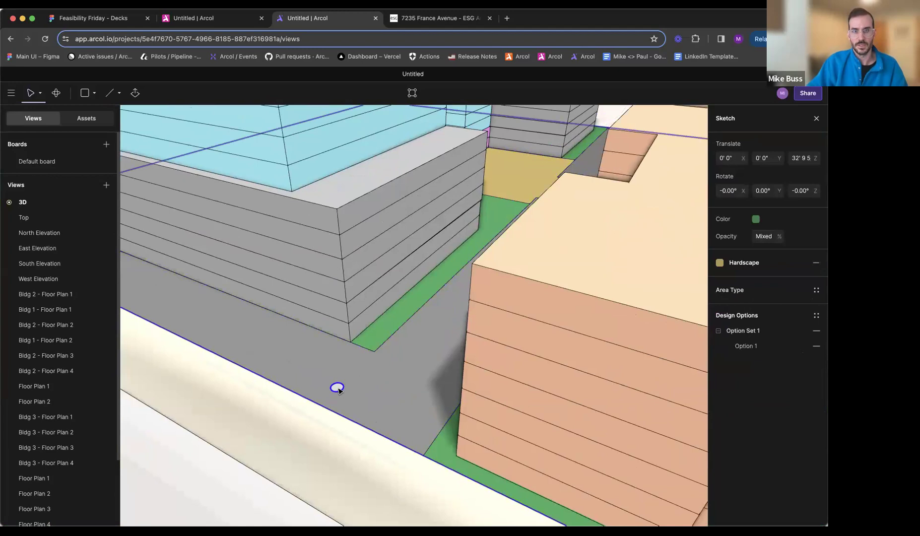
left_click(337, 387)
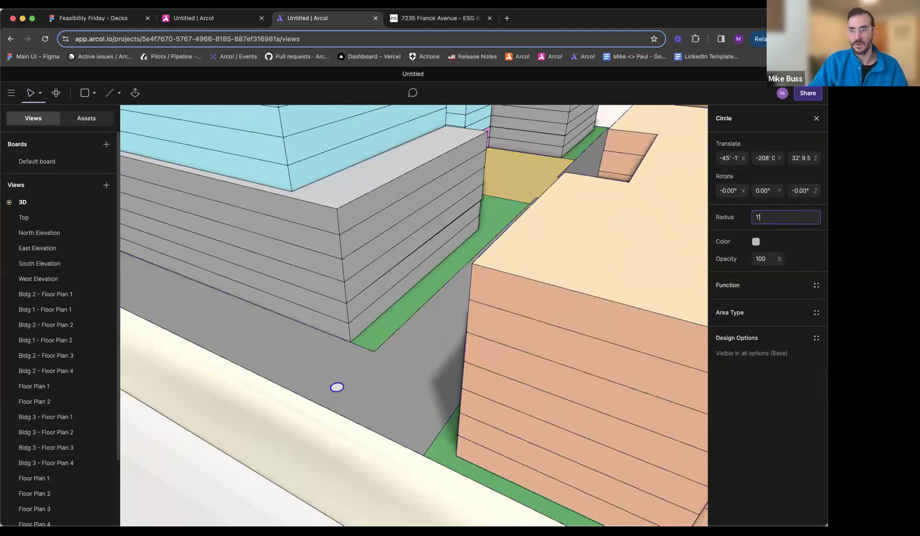
- Extrude the 1' 0" radius circle upward into a slender vertical tree trunk
scroll(337, 394, "up", 3)
key("e")
left_click(338, 387)
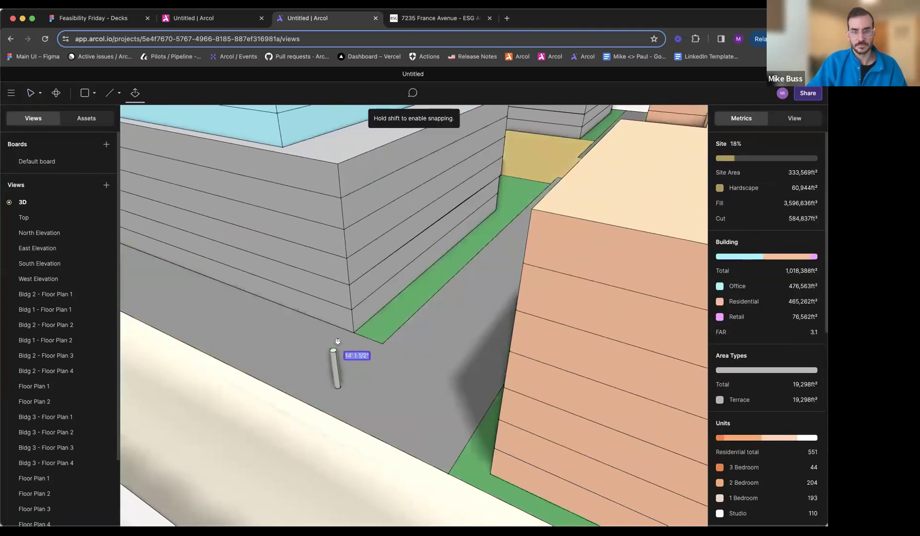
left_click(334, 314)
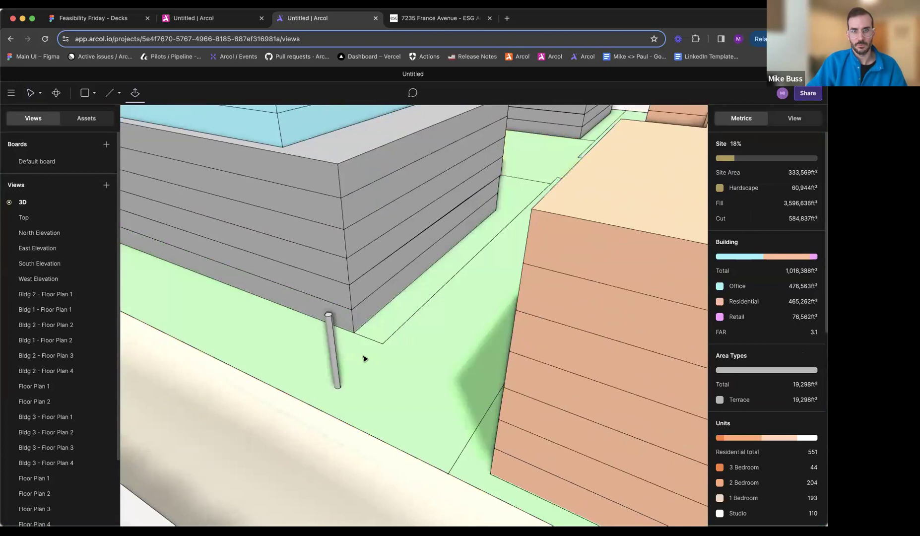
- Sketch a second circle on the drive beside the trunk and set its radius to 5' 0"
key("c")
left_click(390, 392)
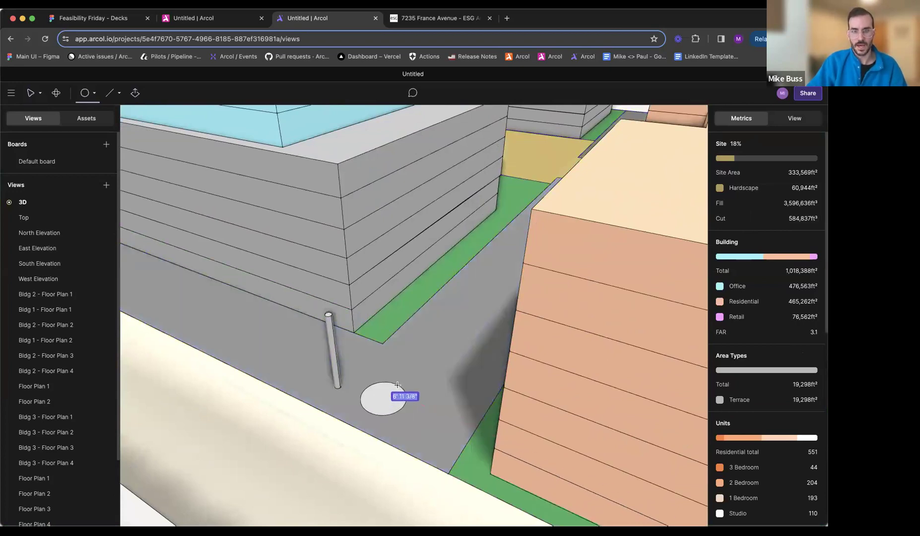
left_click(401, 388)
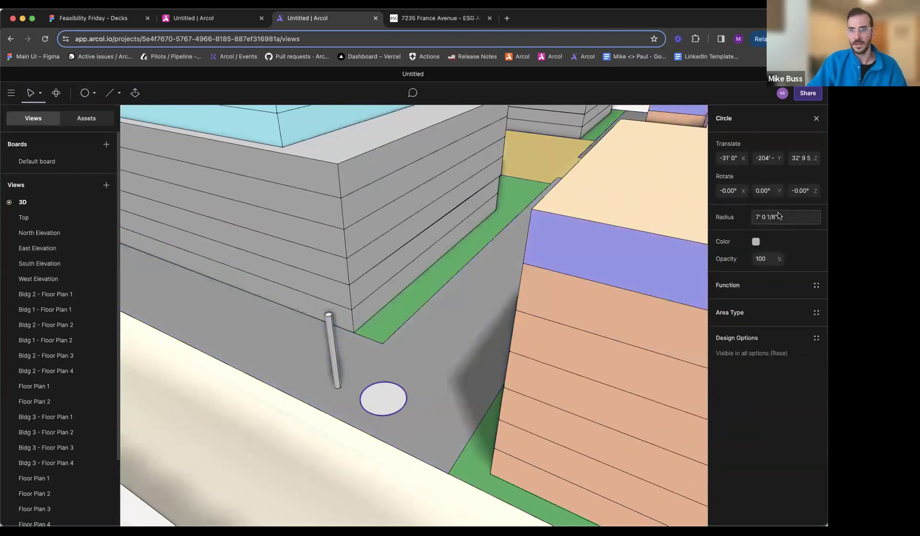
key("Return")
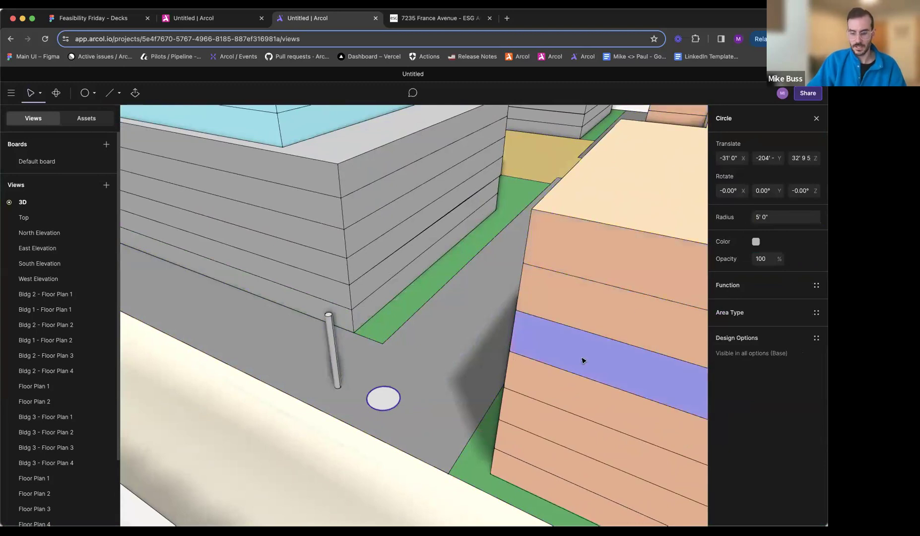
- Extrude the 5' 0" radius circle about 7' 7" high and raise the cylinder to a Z position of about 55' 10"
key("e")
left_click(392, 402)
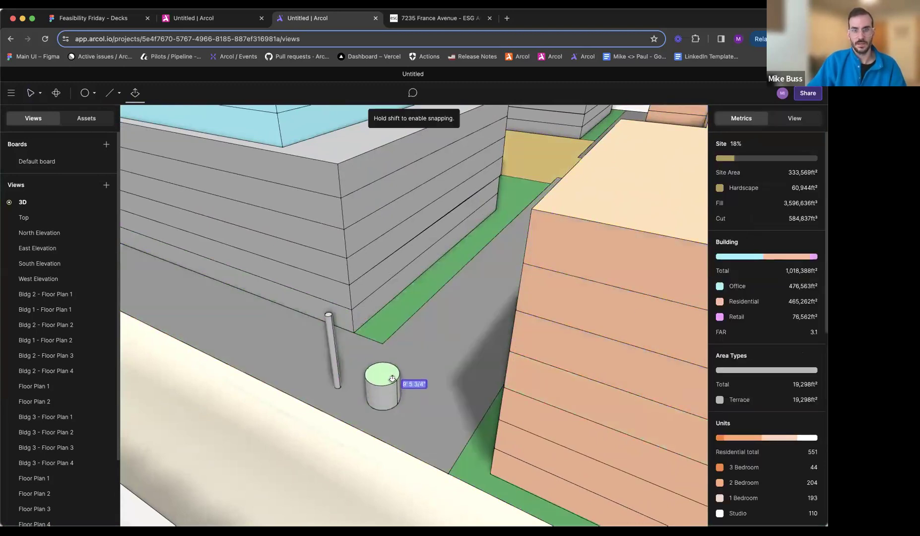
left_click(393, 386)
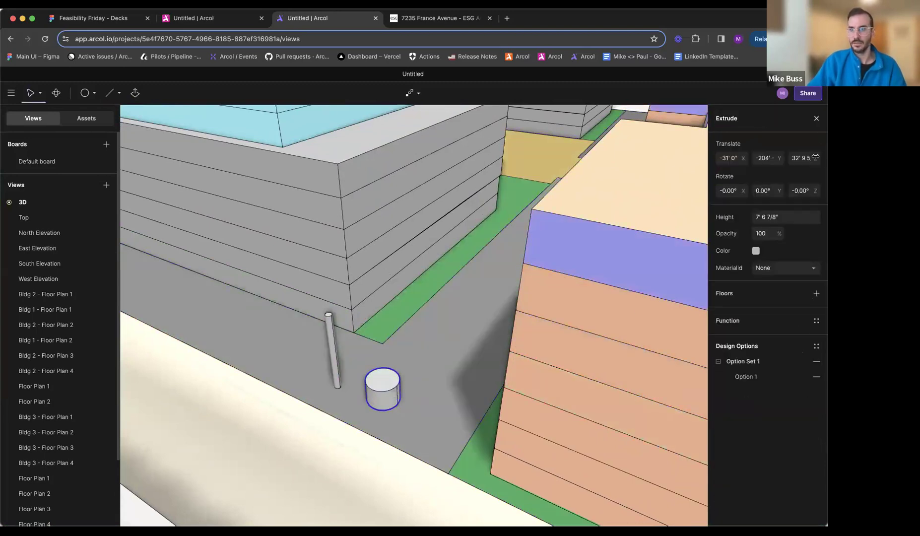
left_click_drag(816, 158, 821, 159)
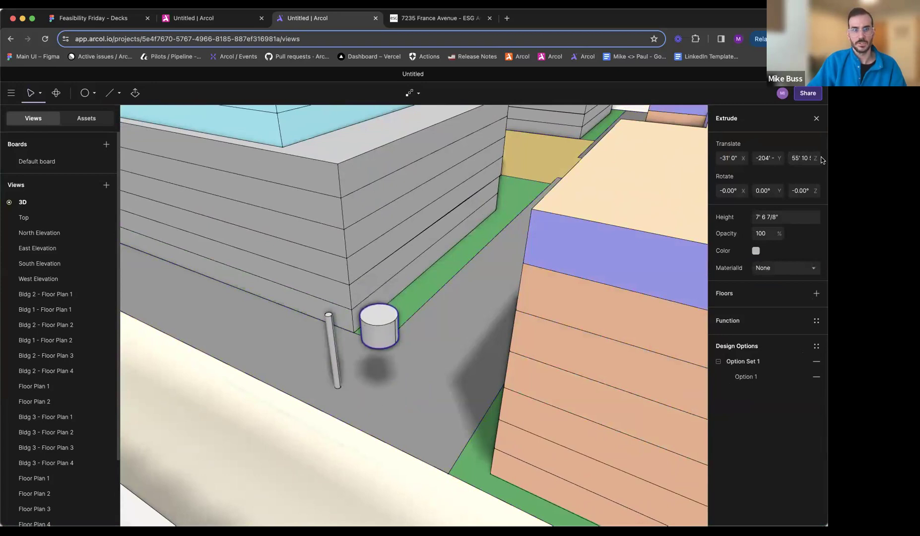
- Show the 3D view and the Top view side by side
left_click(30, 222)
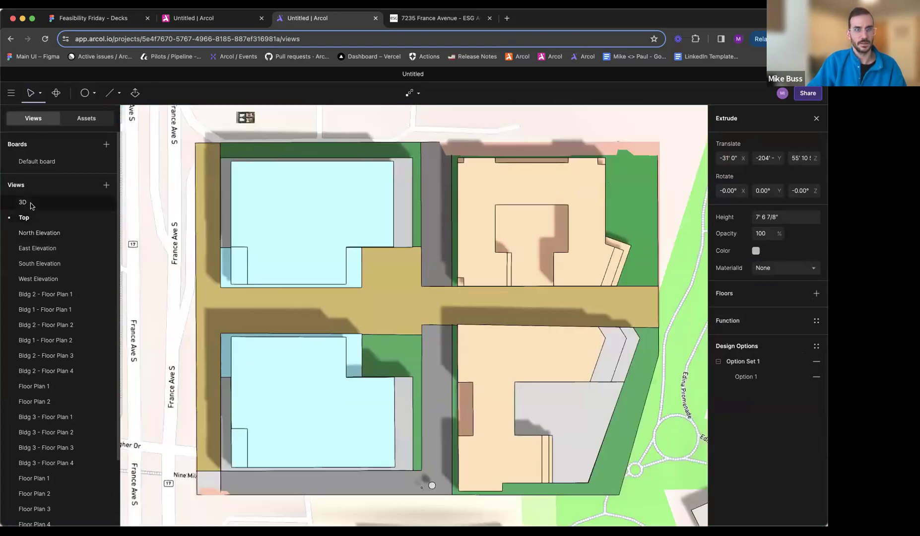
left_click(31, 203)
right_click(35, 213)
left_click(62, 224)
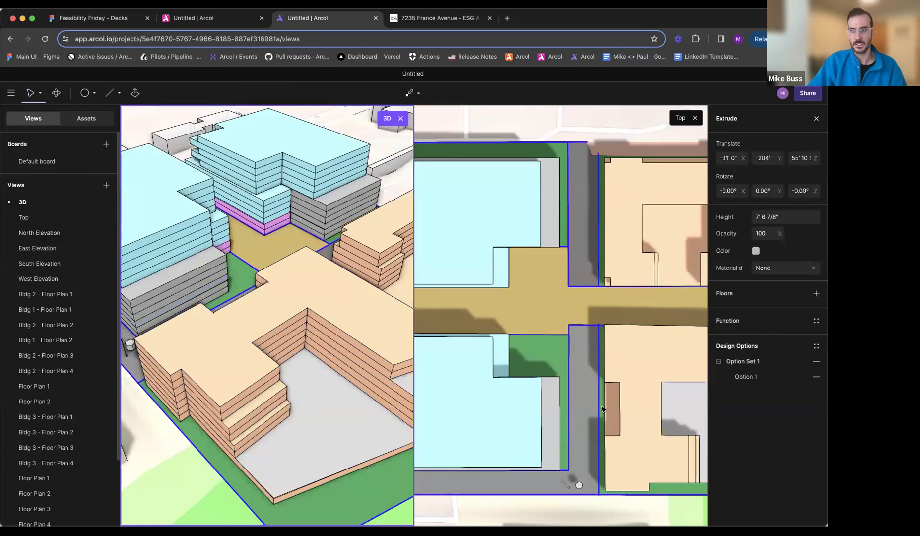
- Center the canopy cylinder over the trunk in plan, setting its opacity to 60% for the alignment and back to 100%
left_click(579, 487)
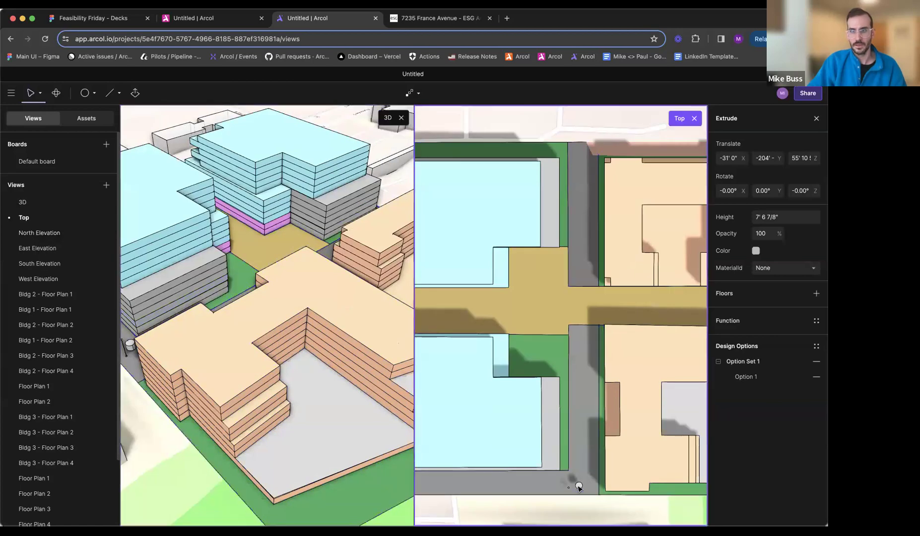
left_click_drag(577, 486, 530, 421)
scroll(568, 402, "up", 5)
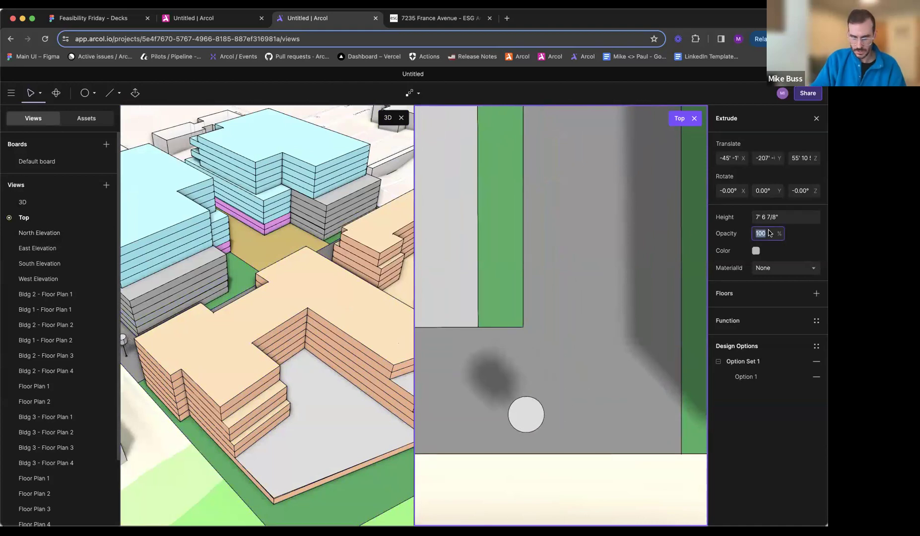
scroll(523, 450, "up", 3)
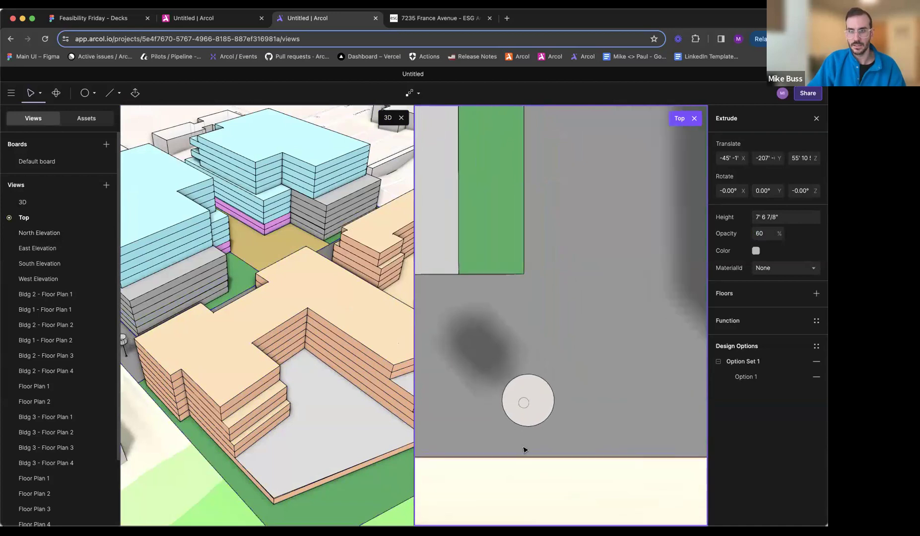
left_click_drag(545, 400, 542, 406)
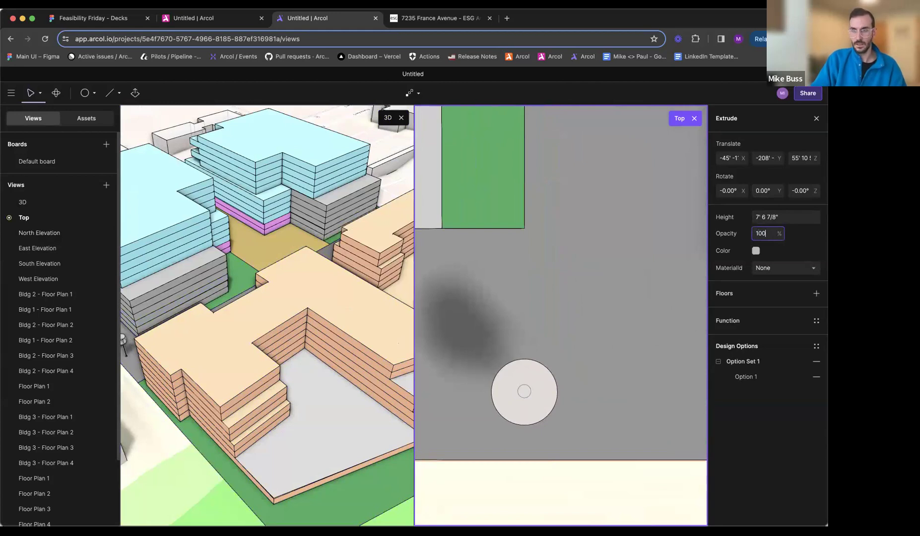
- Color the canopy cylinder bright green
left_click(756, 252)
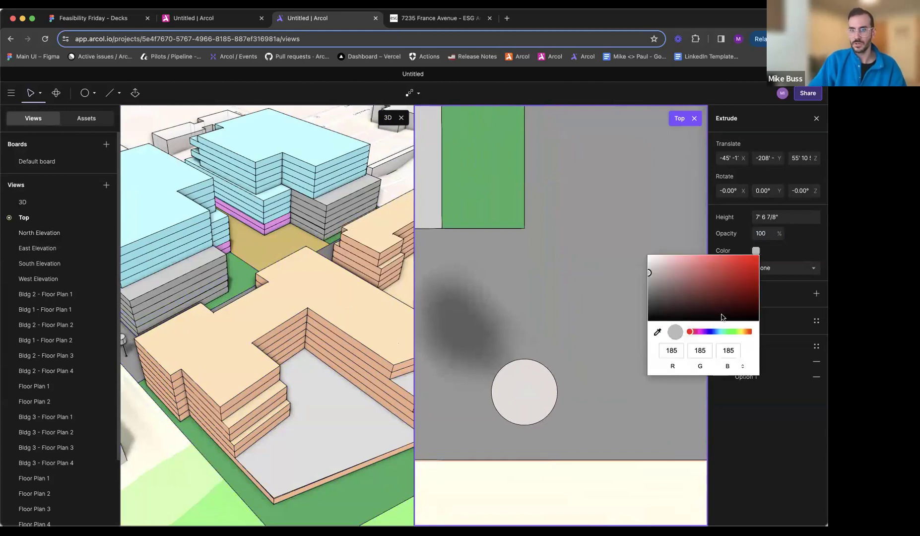
left_click(725, 331)
left_click(727, 274)
left_click_drag(730, 269, 733, 264)
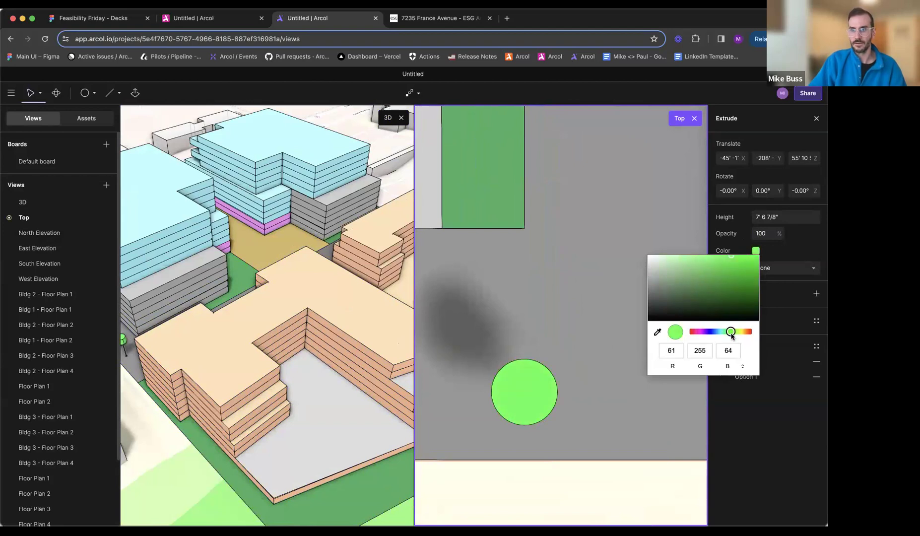
key("Return")
- Lower the canopy over the trunk to a Z position of about 44' 3" and set the trunk's height to 14' 8 3/4"
middle_click_drag(190, 402, 272, 393)
scroll(189, 342, "up", 10)
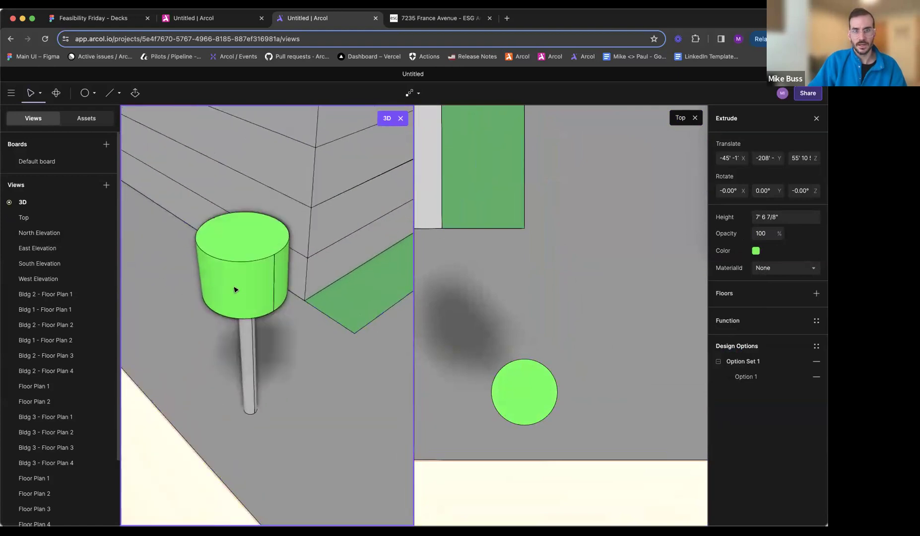
middle_click_drag(271, 337, 267, 315)
key("Escape")
left_click(278, 168)
left_click_drag(812, 158, 787, 158)
left_click(251, 168)
left_click_drag(814, 221, 808, 220)
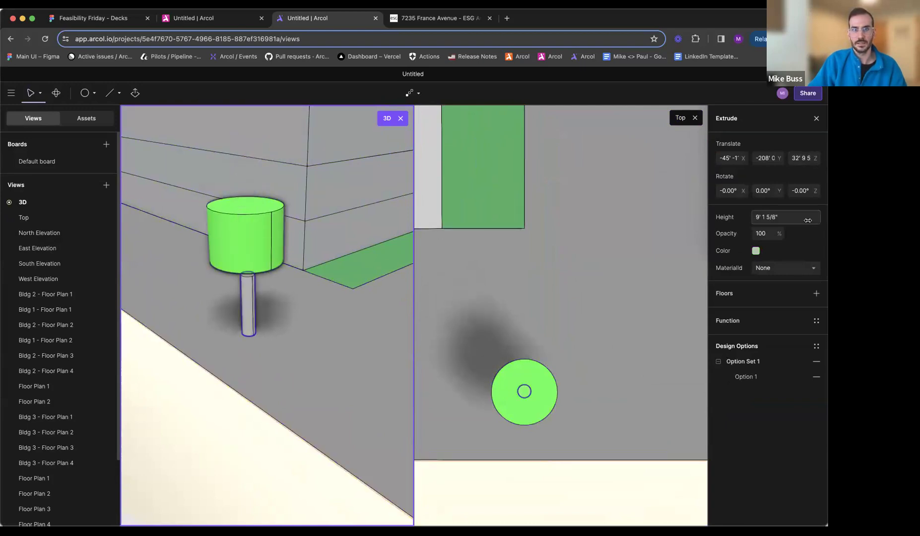
- Color the tree trunk orange-brown
left_click(757, 251)
left_click(748, 332)
left_click(742, 271)
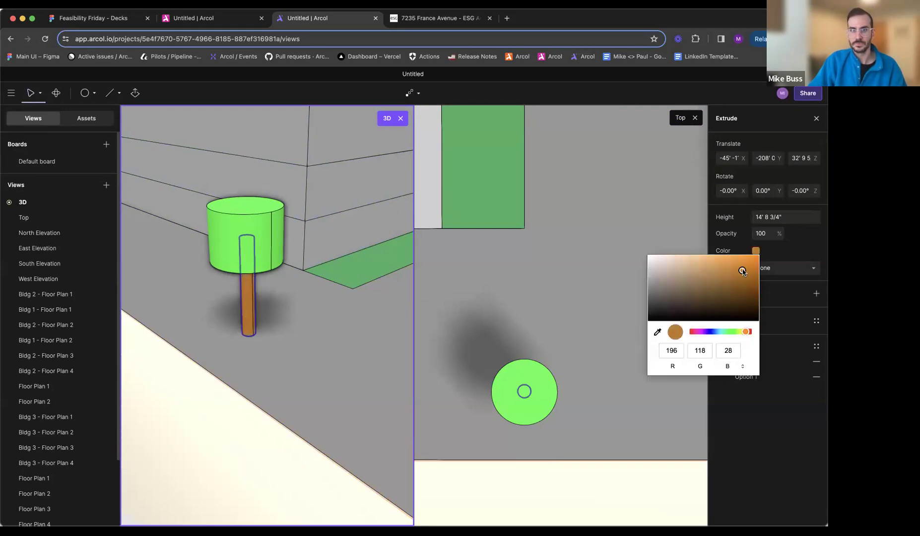
left_click(758, 278)
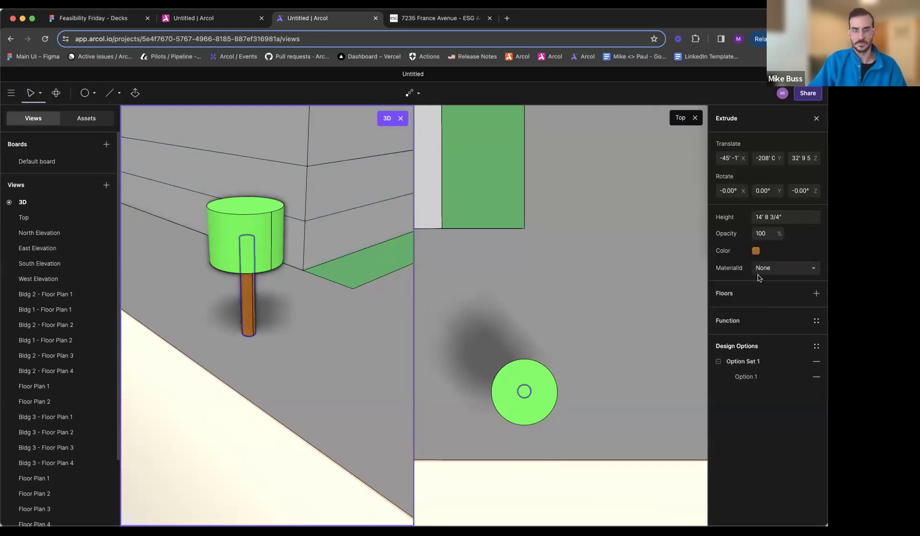
- Return to the 3D view alone and group the green canopy with the brown trunk
left_click(695, 117)
left_click(399, 308)
left_click(402, 251, "shift")
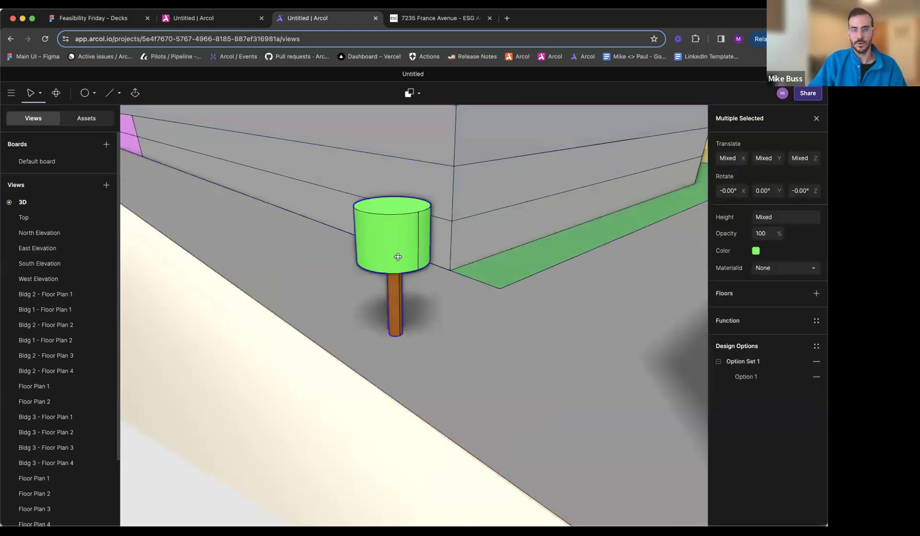
right_click(398, 257)
left_click(422, 295)
left_click(444, 282)
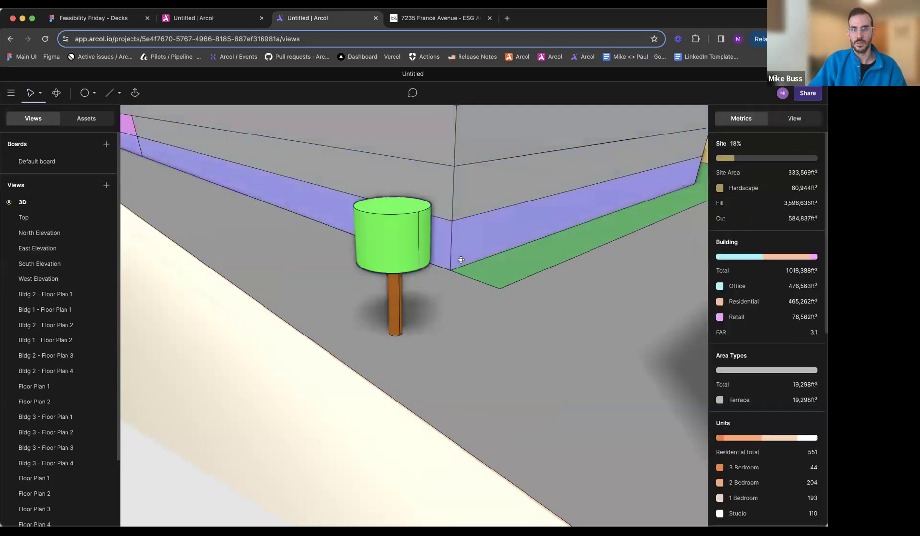
- Move the grouped tree to the western end of the southern drive, near France Avenue
middle_click_drag(460, 261, 482, 320)
left_click(480, 326)
left_click_drag(480, 327, 441, 301)
scroll(441, 300, "down", 10)
middle_click_drag(436, 299, 551, 350)
left_click(578, 319)
left_click_drag(573, 318, 262, 331)
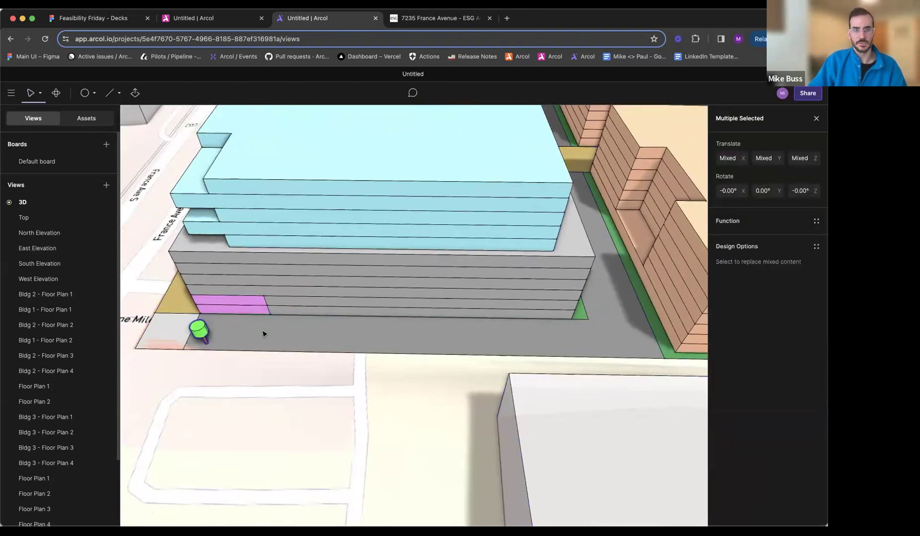
left_click(262, 331)
mouse_move(261, 329)
middle_mouse_down()
mouse_move(343, 345)
mouse_move(471, 328)
mouse_move(392, 134)
middle_mouse_up()
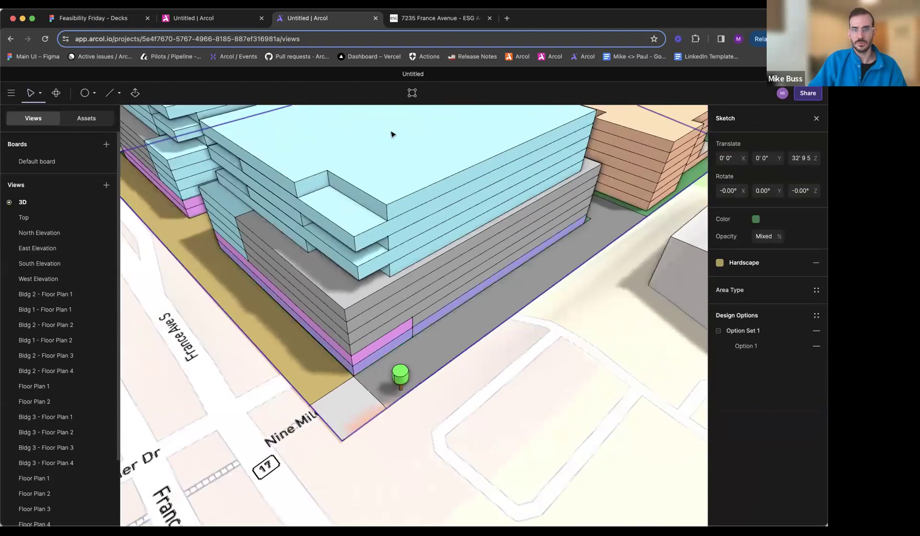
- Examine how the trees are laid out along the southern drive in the other Arcol project
left_click(218, 18)
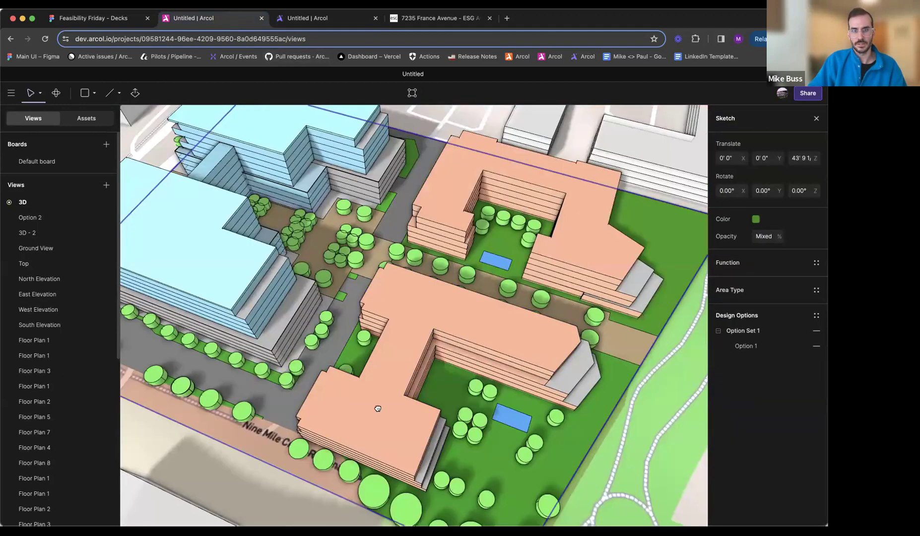
middle_click_drag(378, 408, 188, 397)
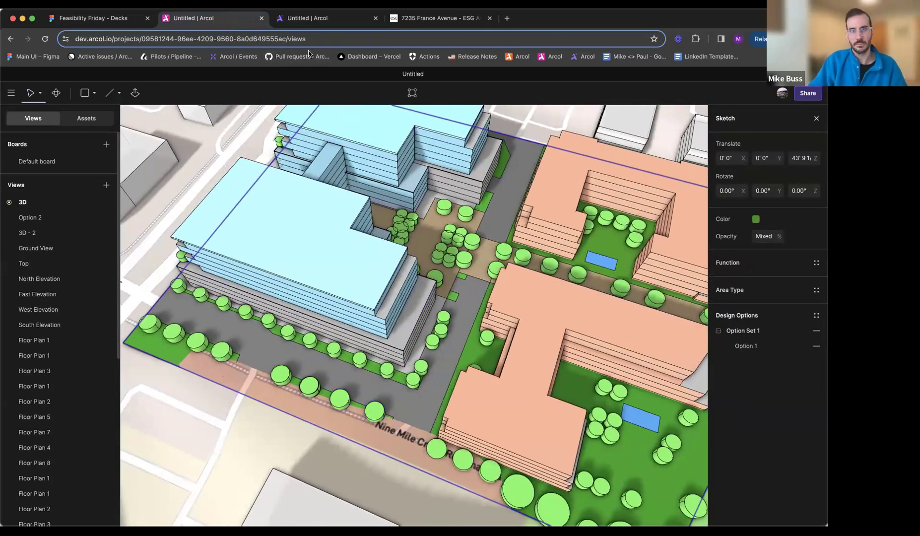
left_click(318, 18)
- Copy the tree repeatedly in a row along the southern drive beside the office building
left_click(402, 376)
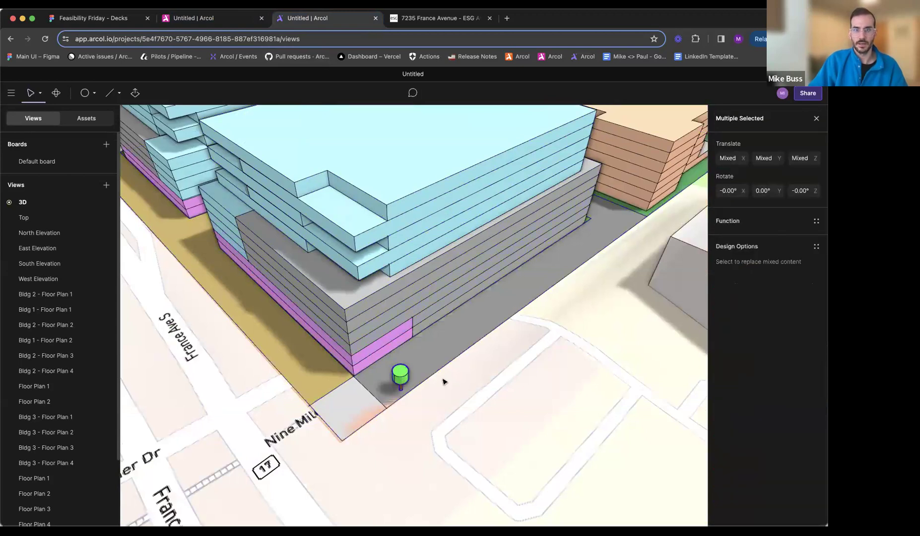
scroll(452, 379, "up", 2)
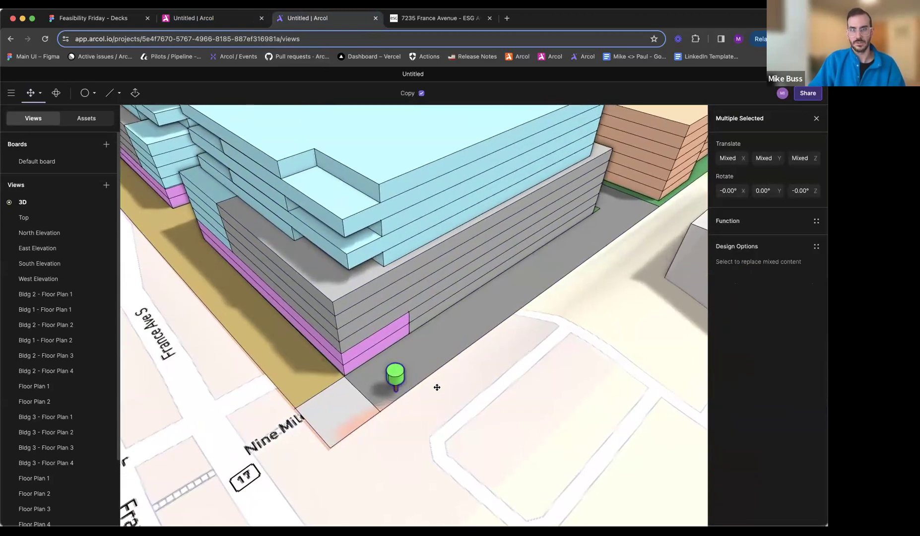
mouse_move(417, 403)
left_mouse_down()
mouse_move(454, 384)
mouse_move(437, 382)
mouse_move(561, 325)
mouse_move(517, 354)
mouse_move(522, 329)
mouse_move(635, 251)
left_mouse_up()
left_click(634, 250)
middle_click_drag(573, 286, 501, 366)
middle_click_drag(634, 262, 238, 271)
- Place five copies of the tree on the raised terrace of the southern residential building
middle_click_drag(561, 419, 218, 254)
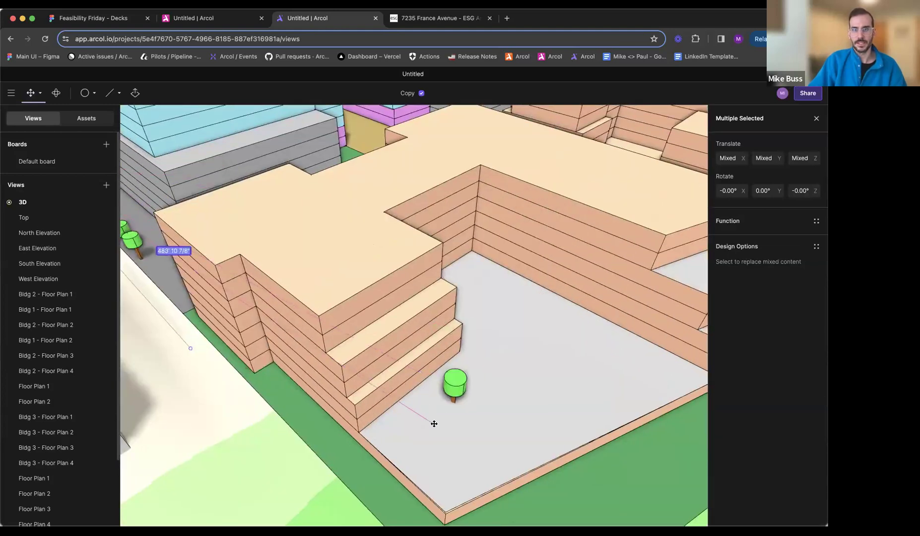
left_click(412, 449)
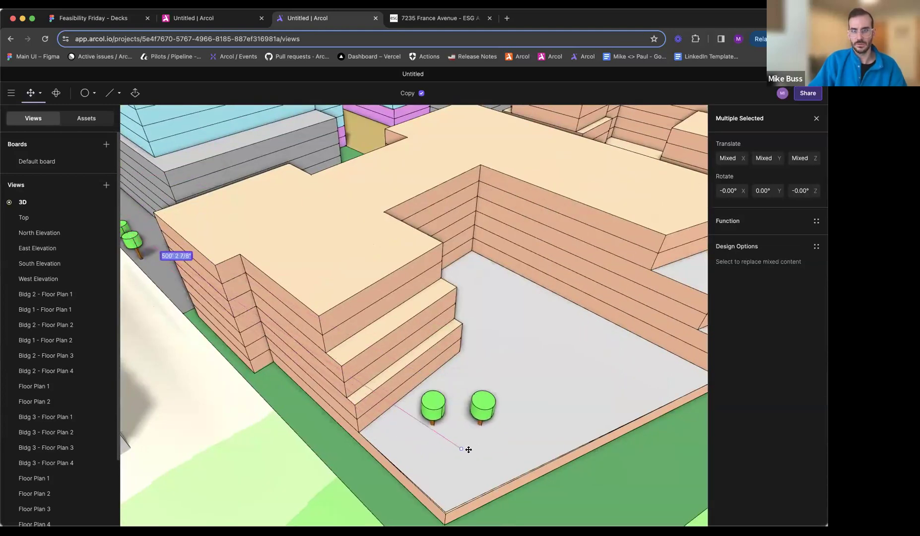
left_click(474, 451)
left_click(483, 334)
left_click(545, 335)
left_click(624, 382)
key("Escape")
scroll(548, 411, "down", 3)
middle_click_drag(499, 388, 415, 342)
middle_click_drag(448, 380, 474, 357, "shift")
scroll(447, 383, "down", 5)
key("Escape")
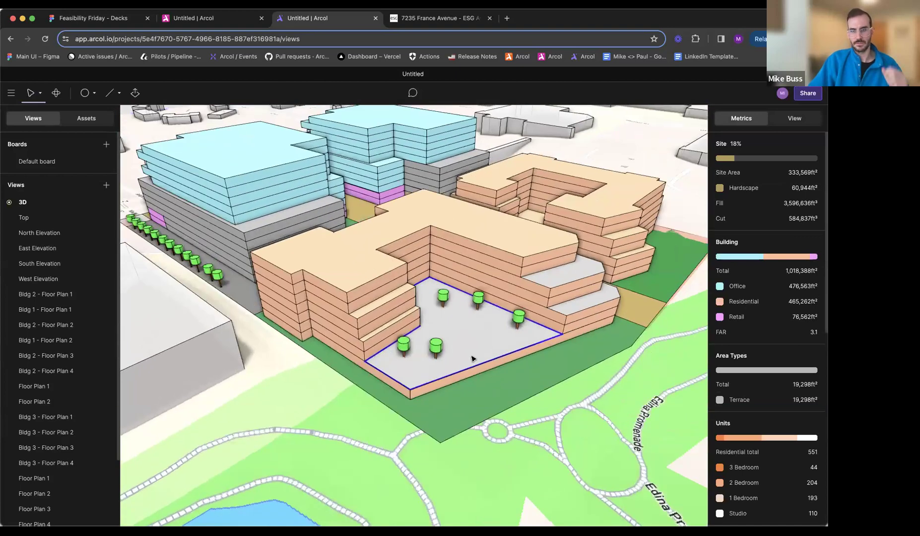
- Check the tree layout on the ESG site plan against the trees on the model's southern terrace
left_click(418, 19)
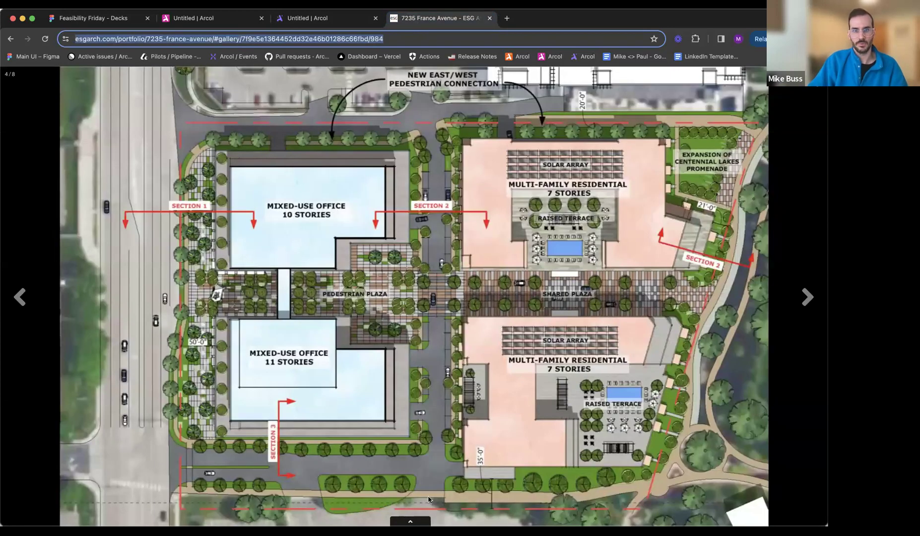
left_click(304, 19)
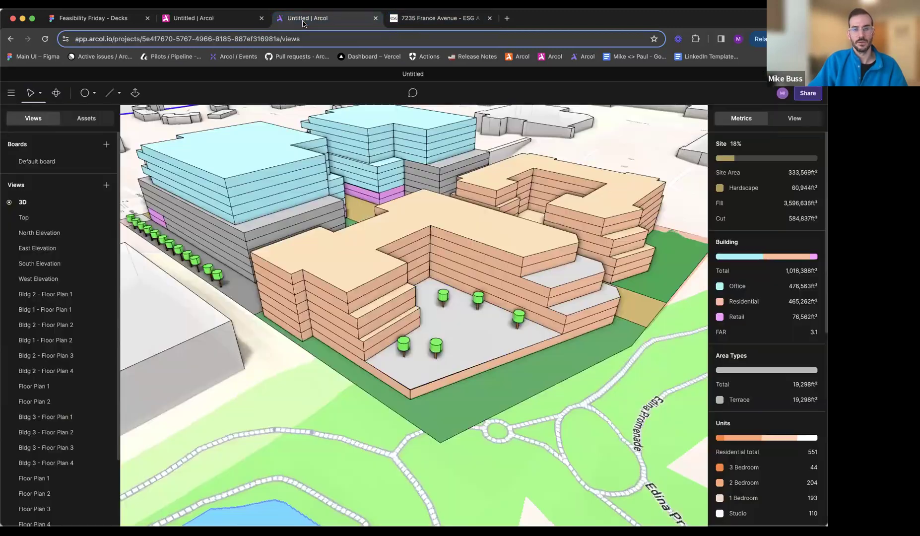
middle_click_drag(352, 358, 404, 355)
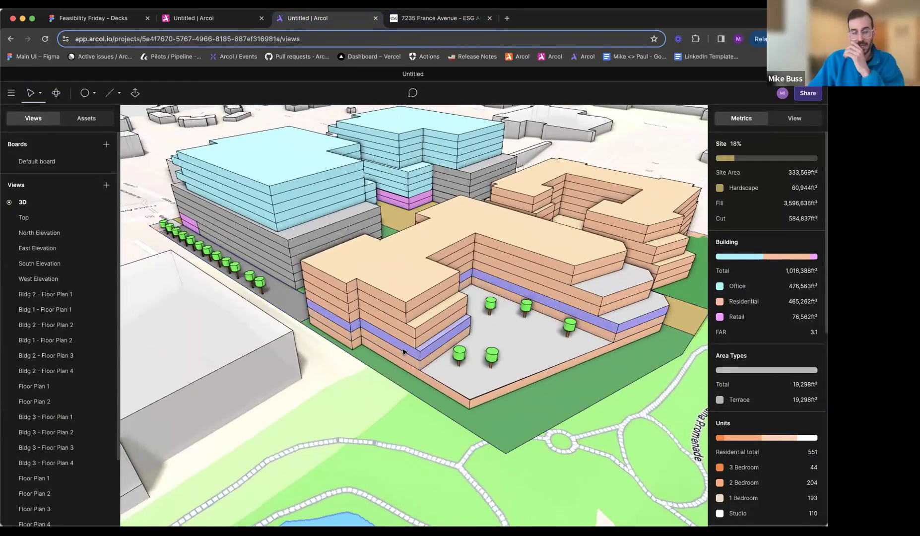
scroll(460, 373, "up", 10)
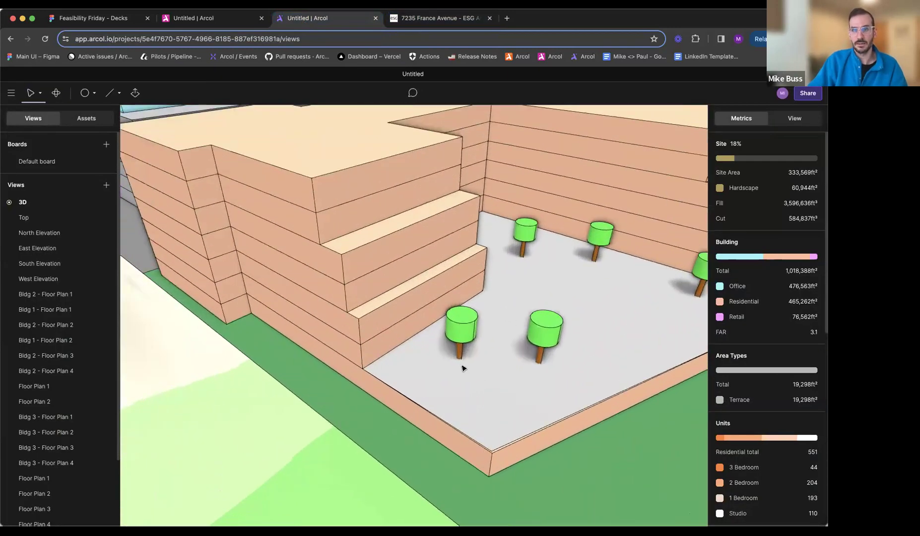
middle_click_drag(475, 362, 446, 365)
left_click(406, 345)
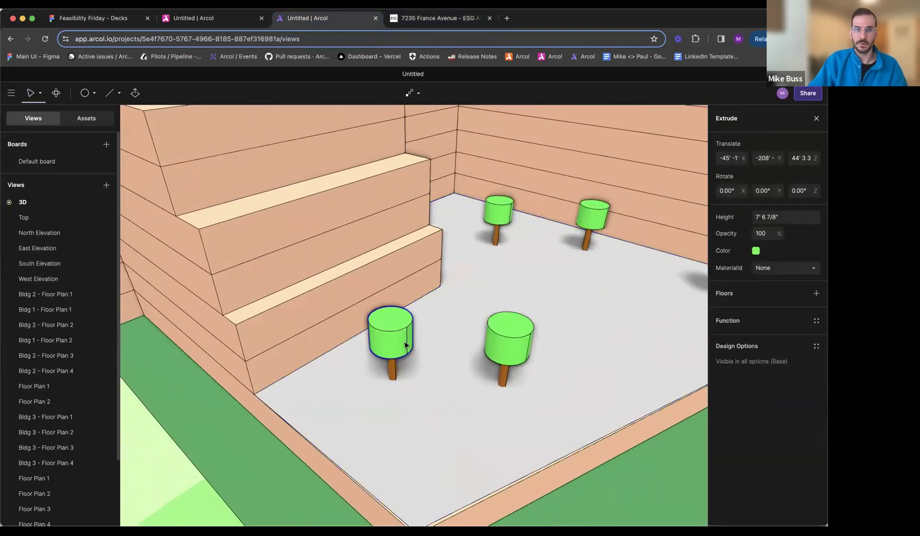
double_click(399, 351)
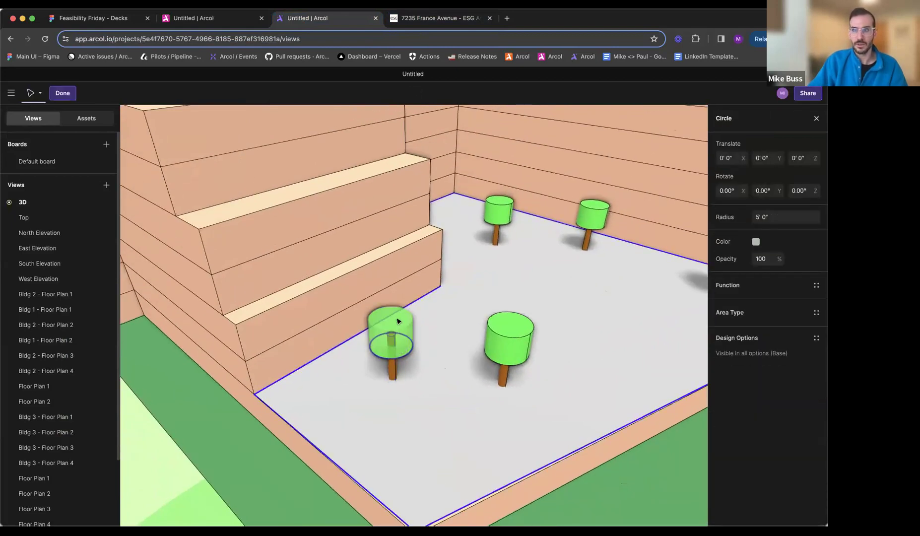
middle_click_drag(397, 321, 390, 330)
key("Escape")
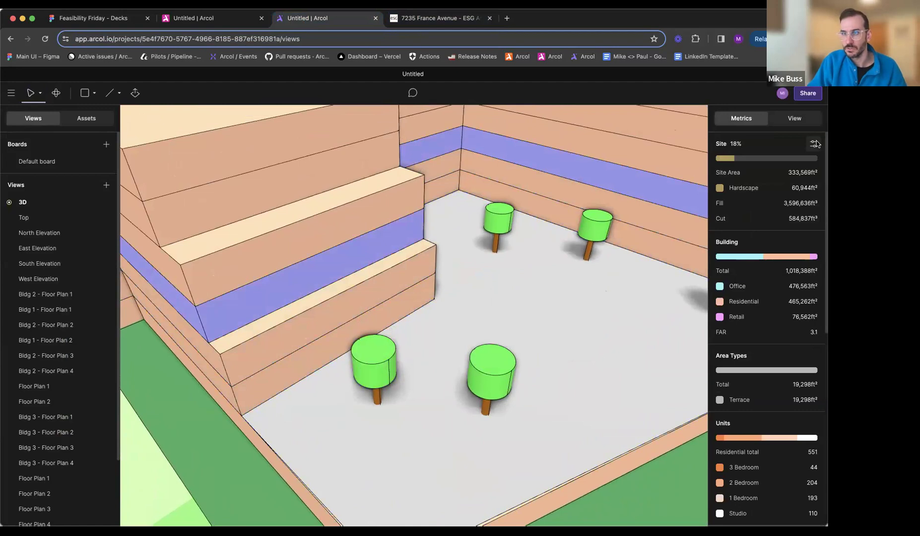
- Create an area type named "Tree" without units and color it green
scroll(811, 289, "down", 2)
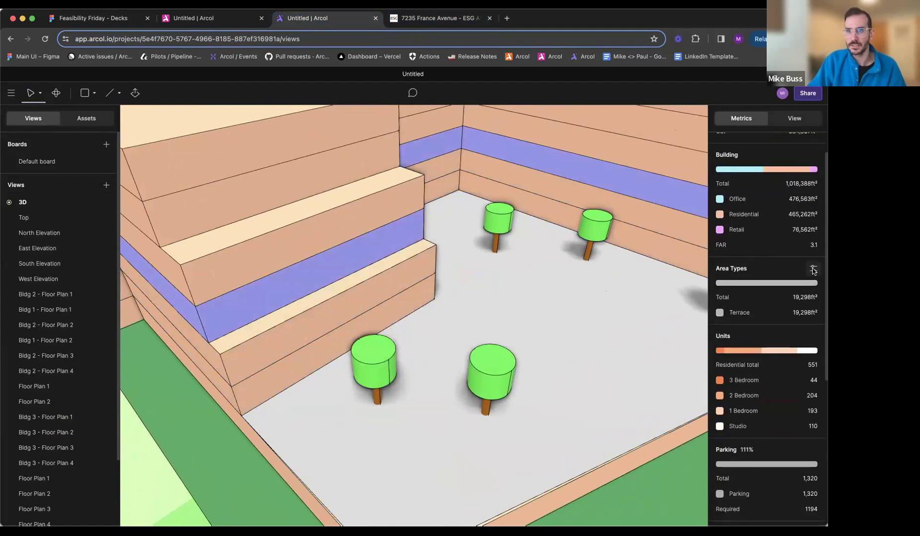
left_click(814, 268)
left_click(678, 268)
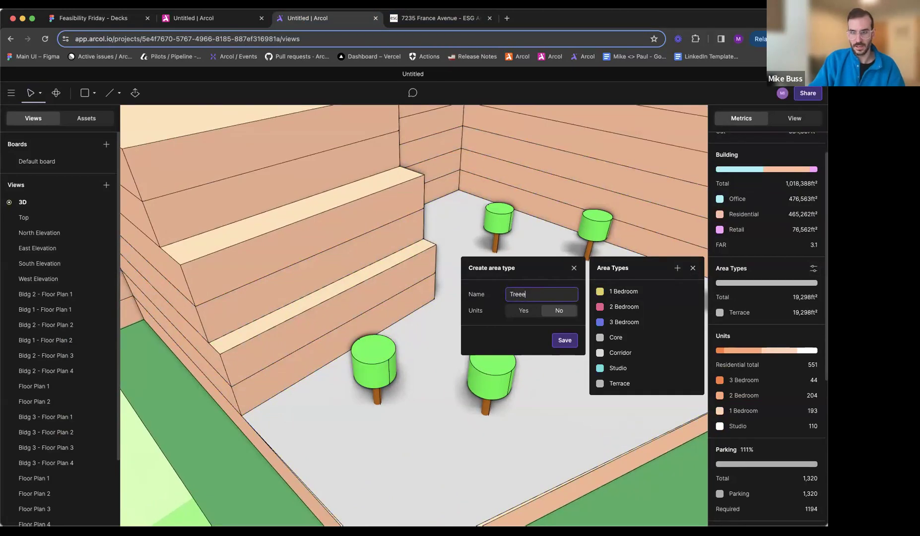
left_click(565, 341)
left_click(600, 398)
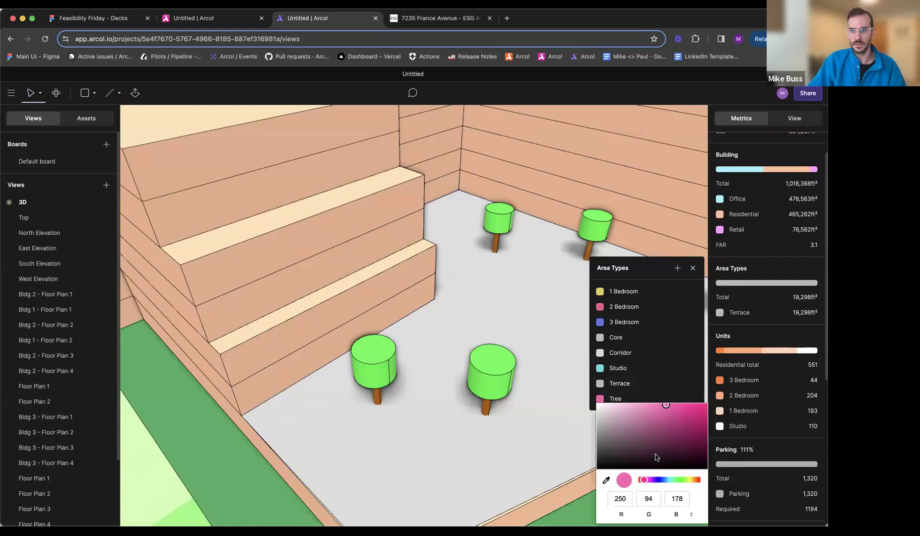
left_click(678, 479)
key("Escape")
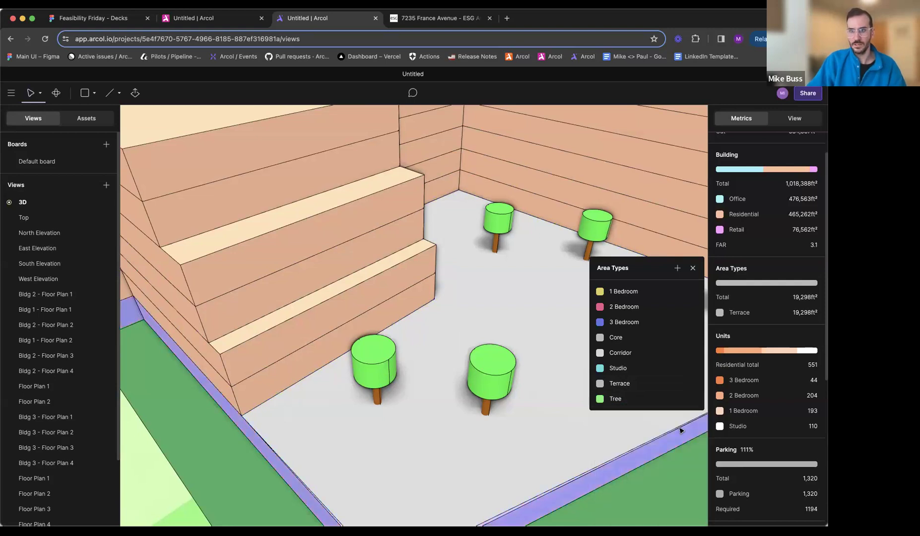
left_click(693, 268)
- Try to assign the Tree area type to the base circle of a tree canopy on the southern terrace
left_click(380, 380)
left_click(379, 381)
double_click(377, 381)
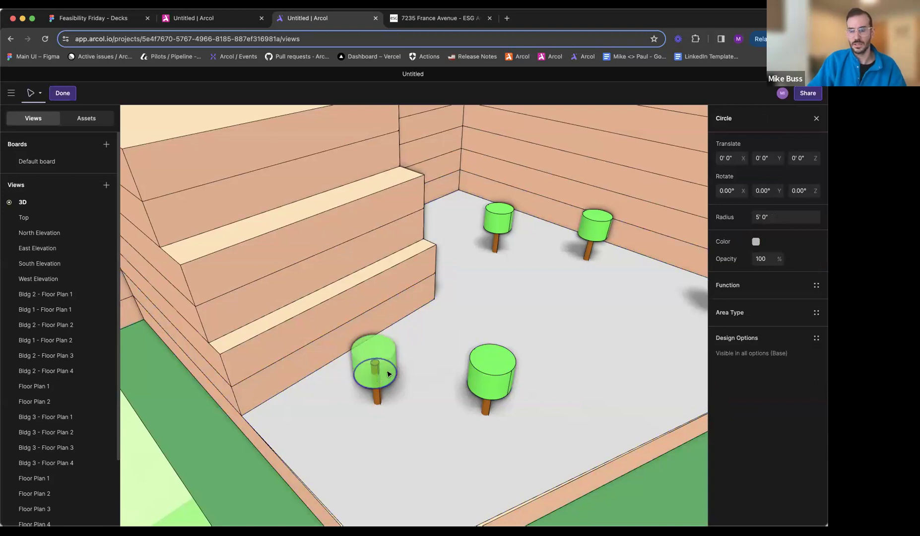
middle_click_drag(387, 374, 403, 371)
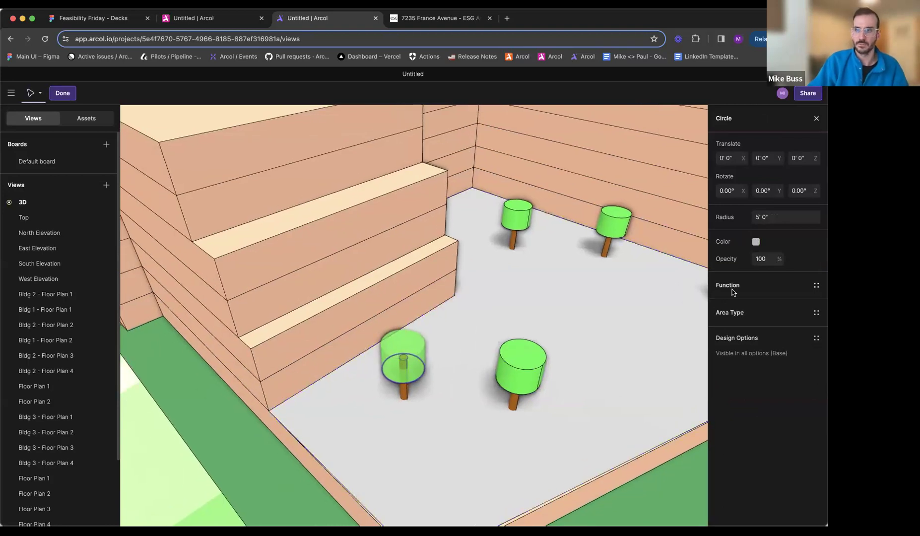
left_click(735, 311)
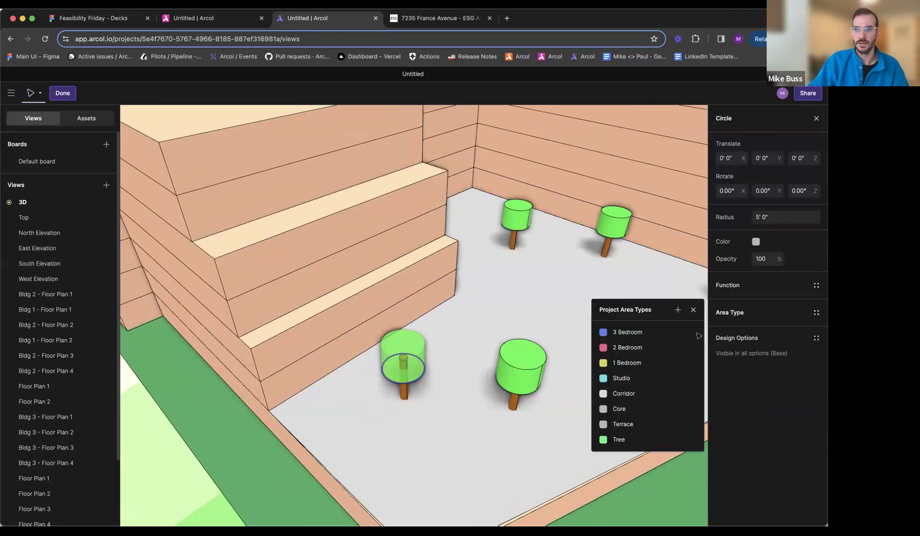
left_click(617, 440)
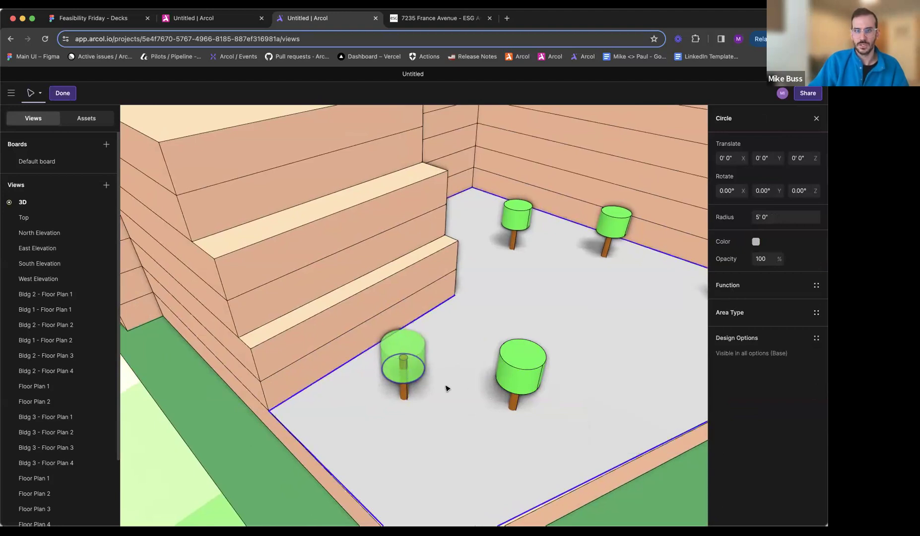
key("Escape")
- Retry assigning the Tree area type on the same tree's canopy circle, and try the function setting for the whole tree
scroll(426, 367, "up", 5)
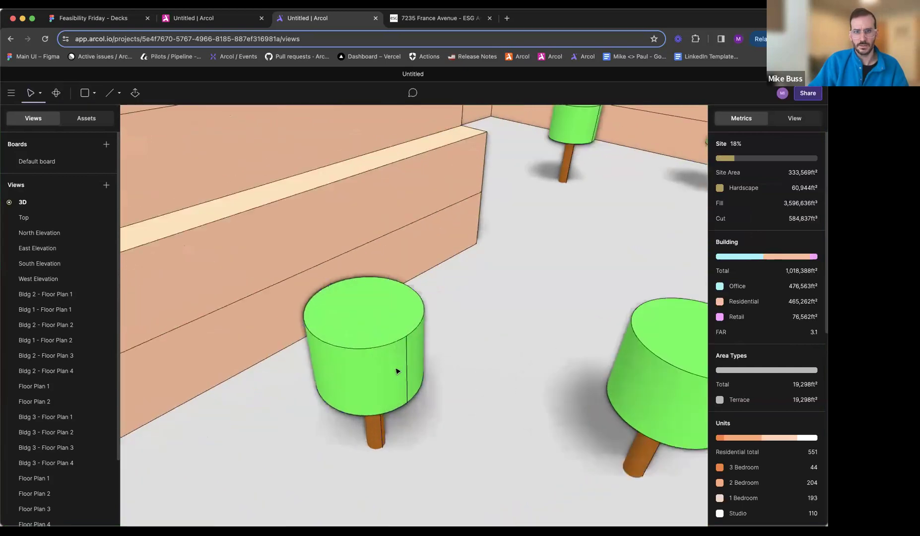
left_click(381, 395)
double_click(381, 395)
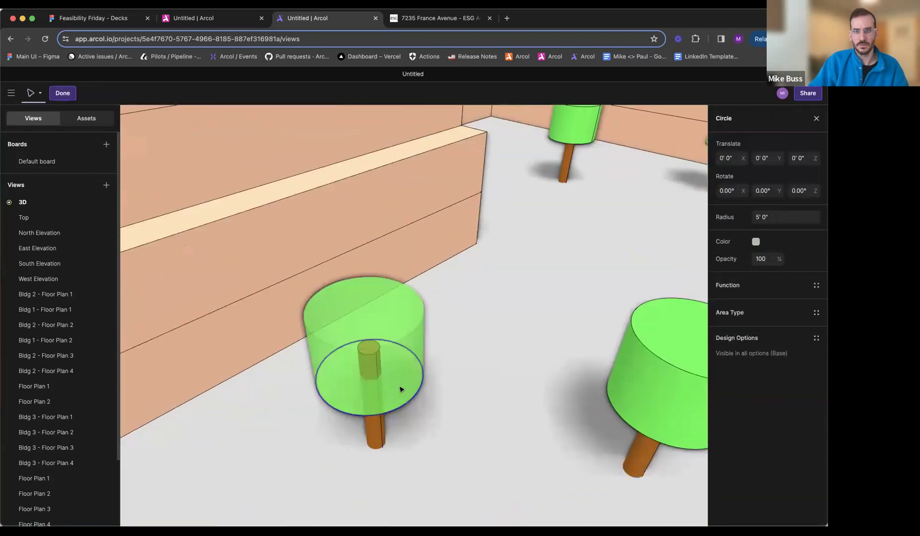
left_click(761, 314)
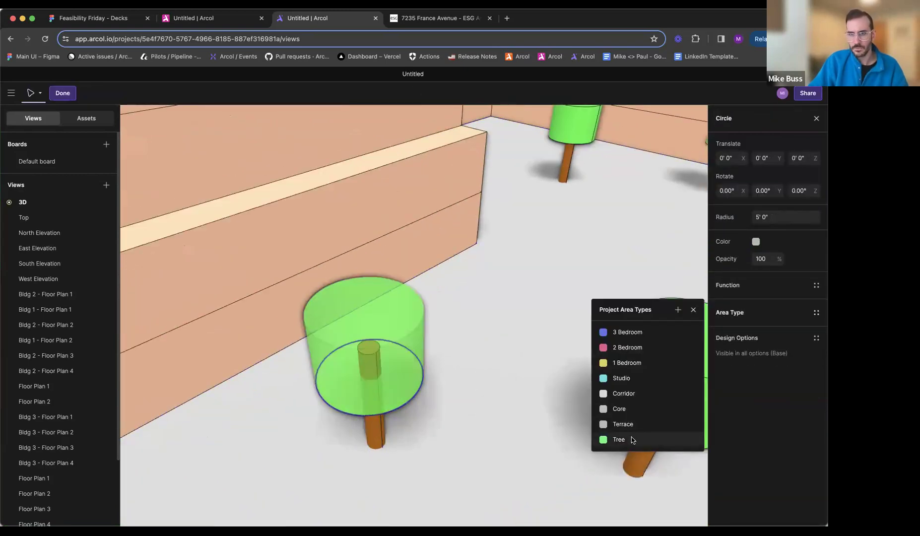
key("Escape")
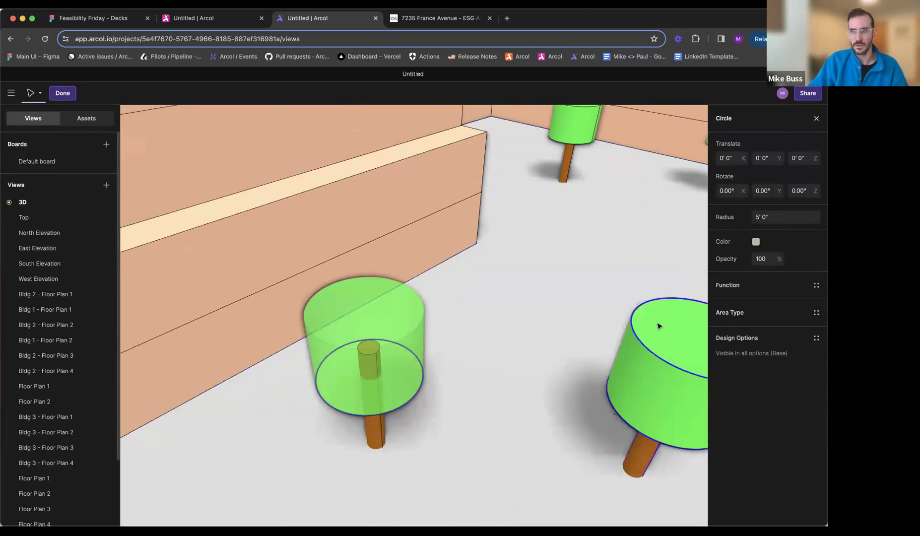
key("Escape")
left_click(359, 361)
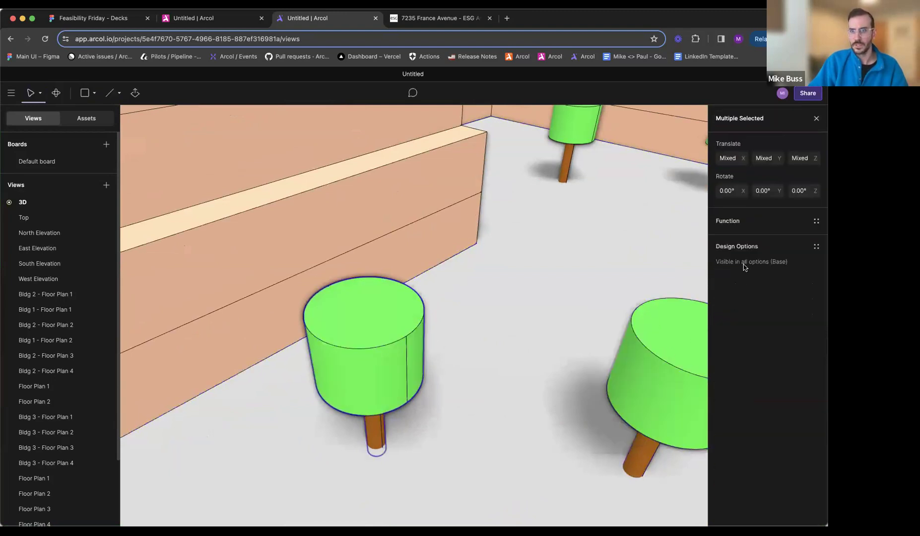
left_click(727, 219)
key("Escape")
key("Escape")
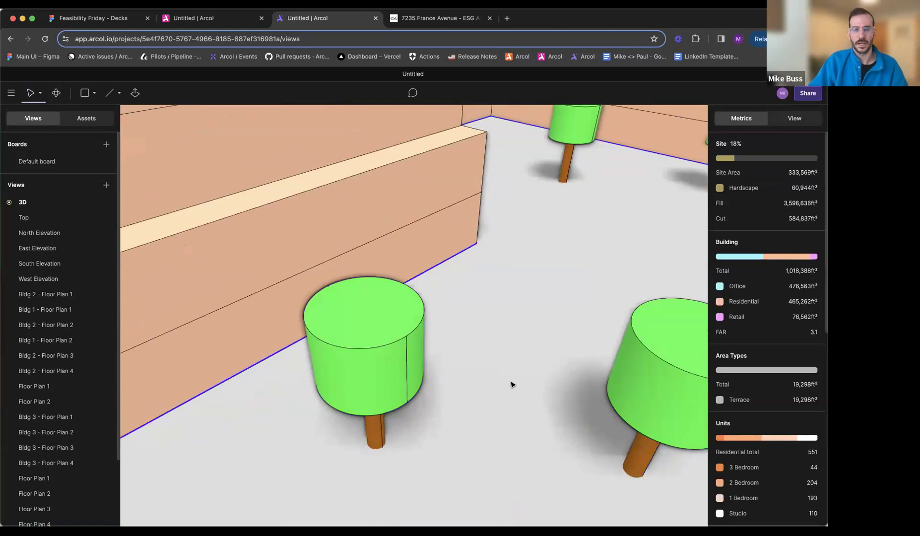
- Compare the site model's trees and terraces with the ESG site plan and the finished reference model in the other Arcol project
scroll(510, 383, "down", 10)
middle_click_drag(516, 367, 468, 377)
left_click(478, 371)
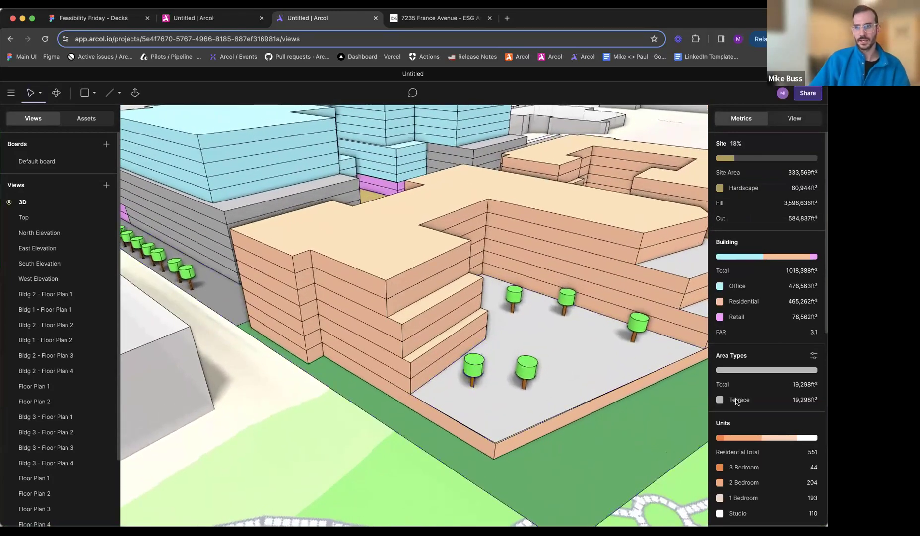
middle_click_drag(544, 331, 429, 386)
scroll(540, 345, "down", 3)
scroll(539, 345, "down", 5)
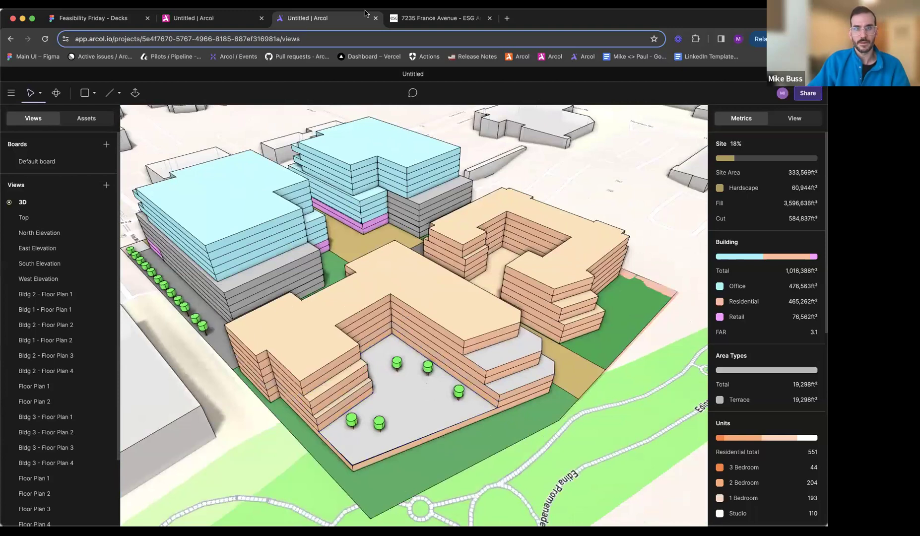
left_click(437, 18)
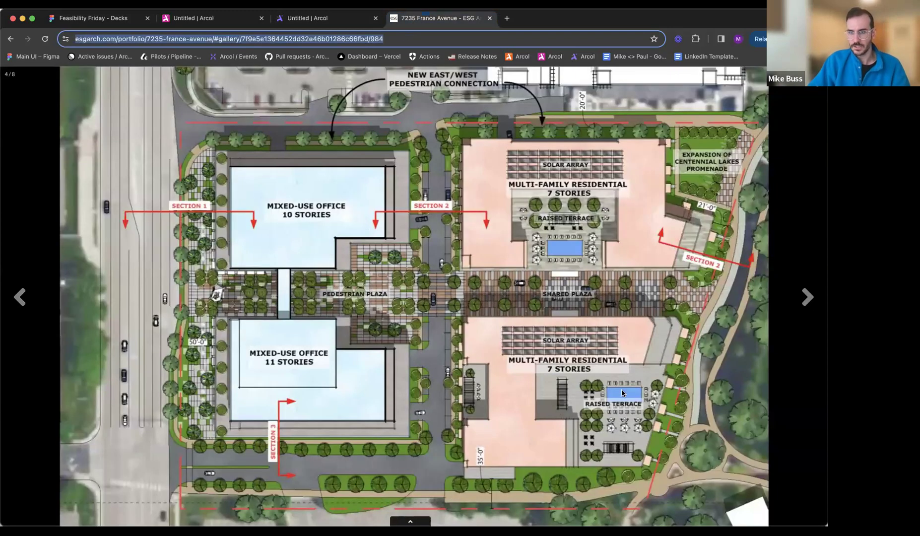
left_click(341, 20)
middle_click_drag(434, 385, 454, 366)
scroll(453, 366, "up", 5)
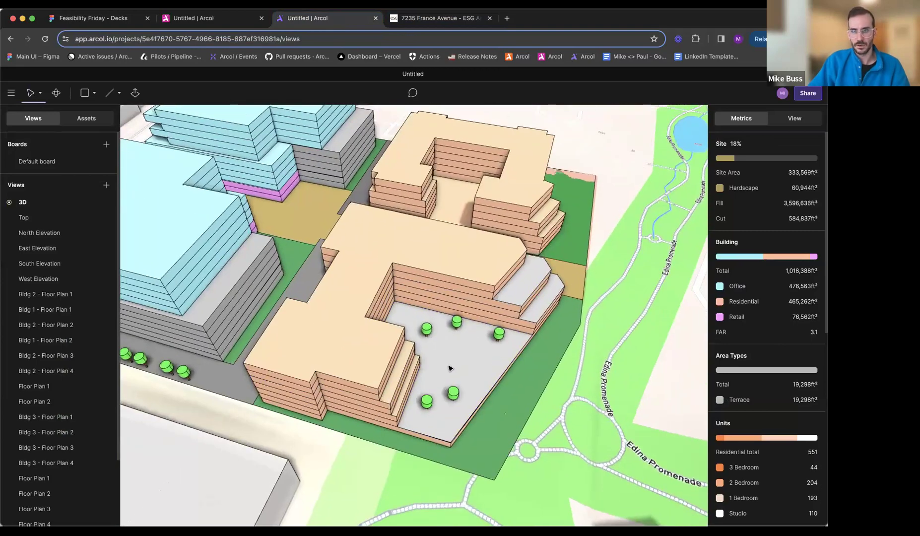
left_click(212, 19)
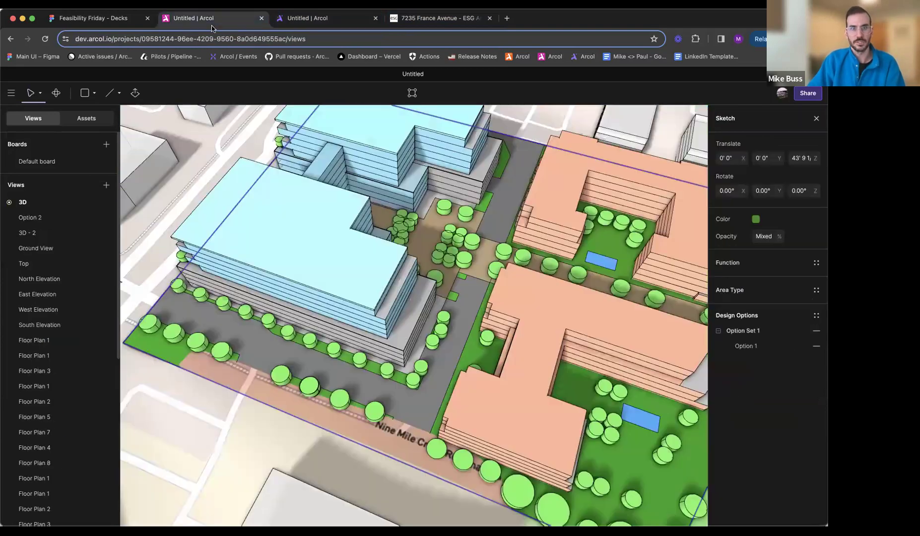
scroll(515, 380, "down", 3)
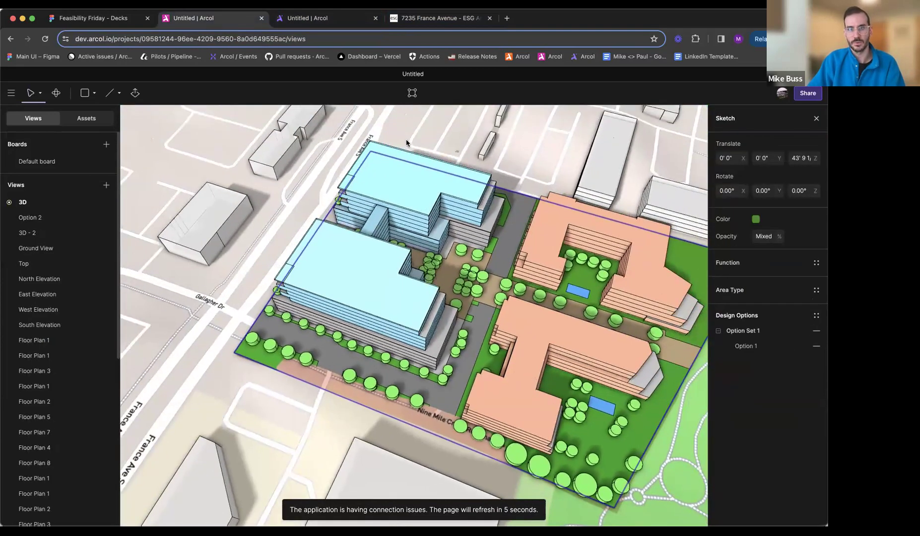
- Return to the working Arcol model and draw a pool rectangle about 42' by 49' on the southern building's raised terrace
left_click(311, 18)
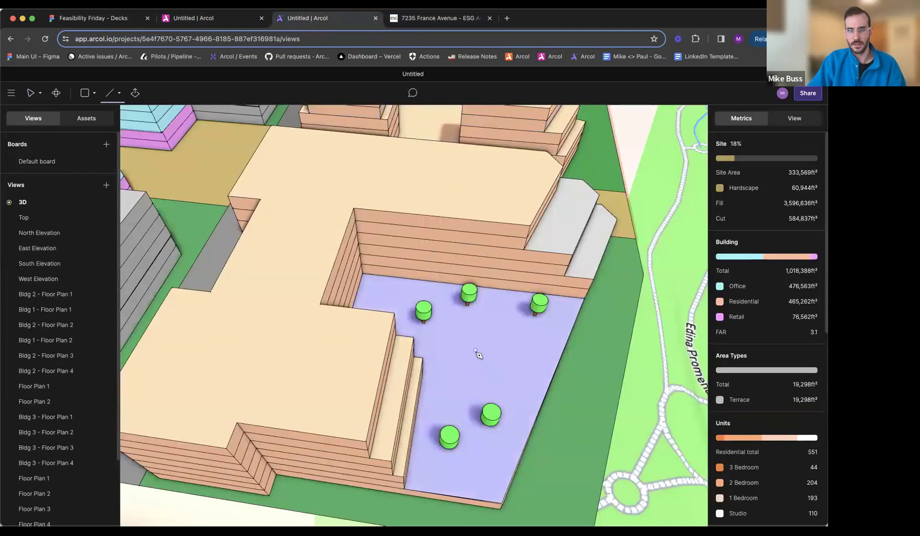
scroll(477, 353, "up", 2)
left_click(463, 313)
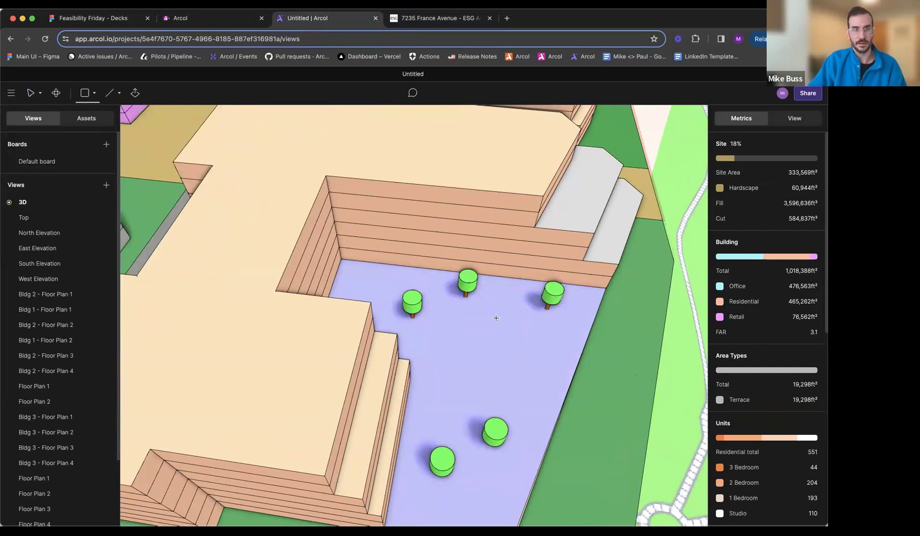
left_click(464, 317)
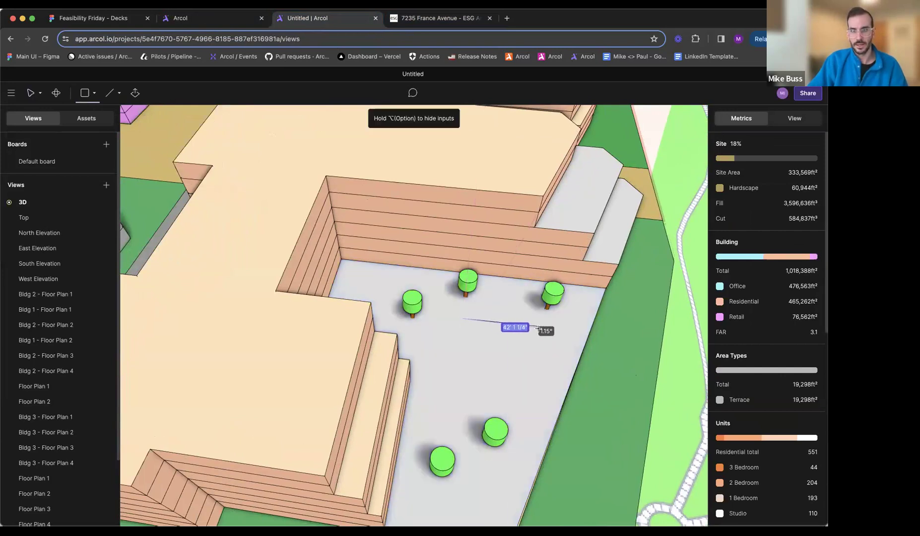
left_click(539, 327)
middle_click_drag(516, 399, 455, 387)
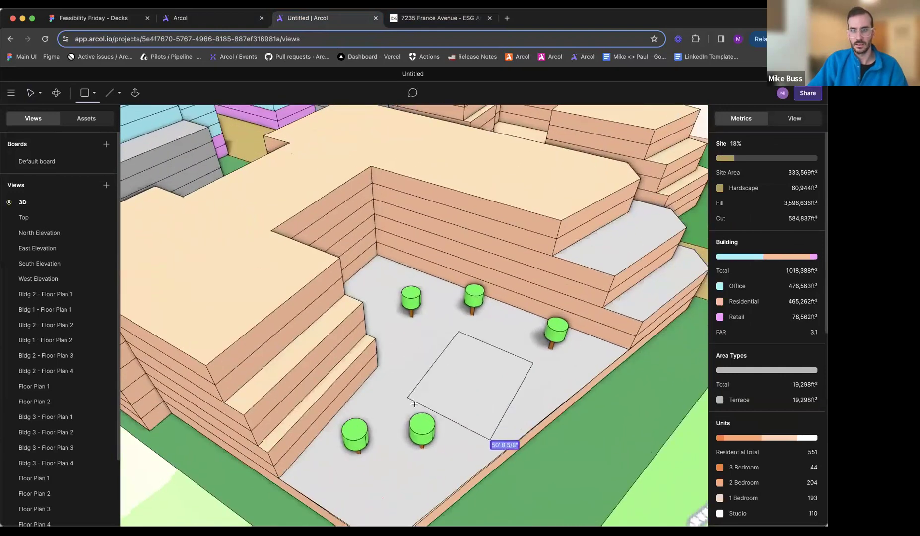
left_click(418, 400)
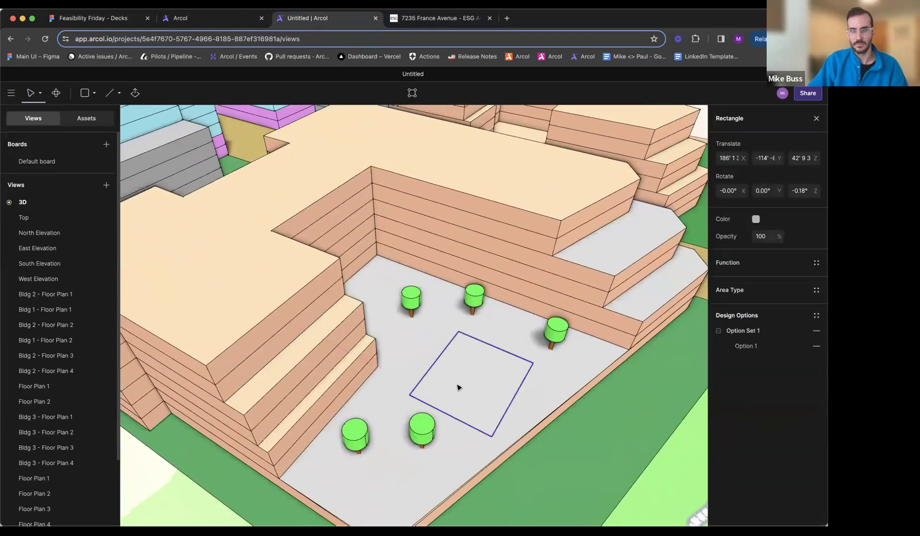
- Color the new terrace rectangle light blue
left_click(757, 219)
left_click(696, 226)
left_click_drag(698, 224, 703, 224)
key("Return")
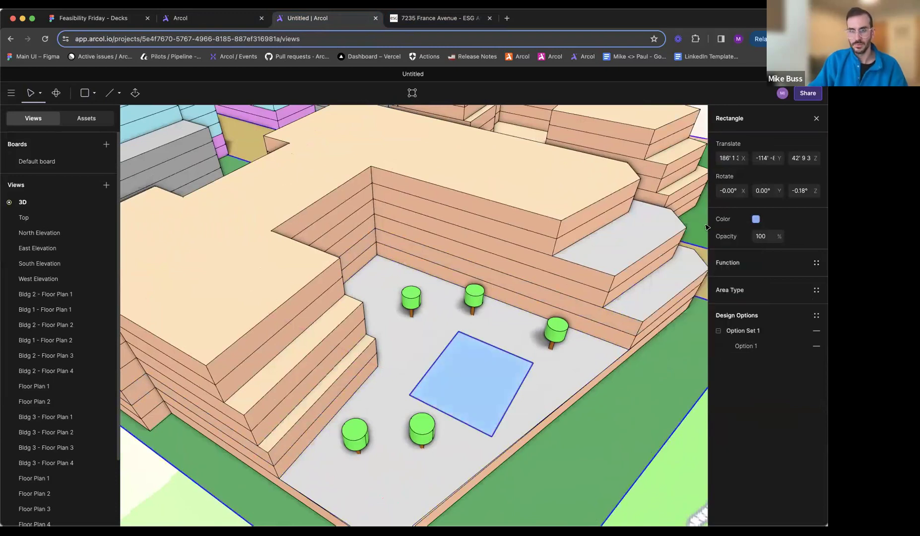
- Narrow the blue pool rectangle to about 29' wide by moving its long outer edge inward
double_click(497, 383)
left_click_drag(516, 391, 485, 388)
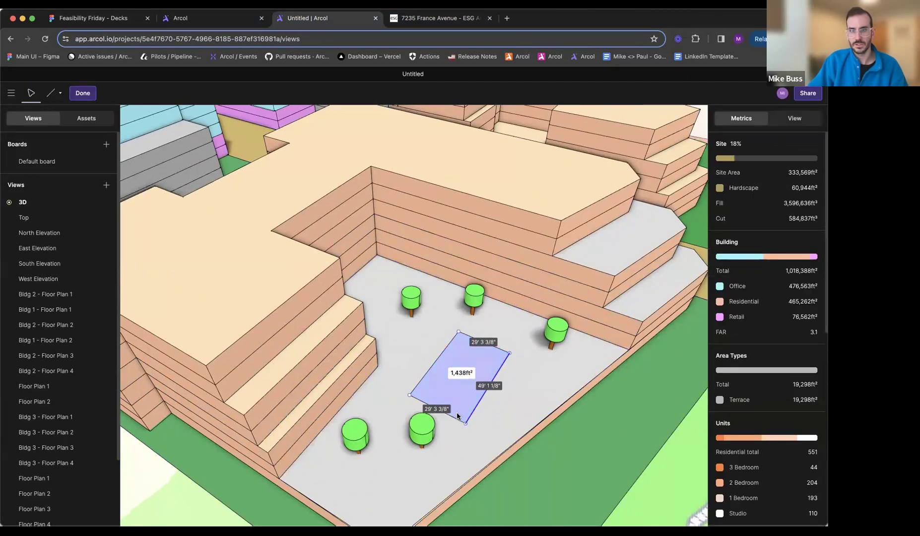
key("Escape")
scroll(456, 412, "up", 5)
middle_click_drag(460, 413, 523, 445)
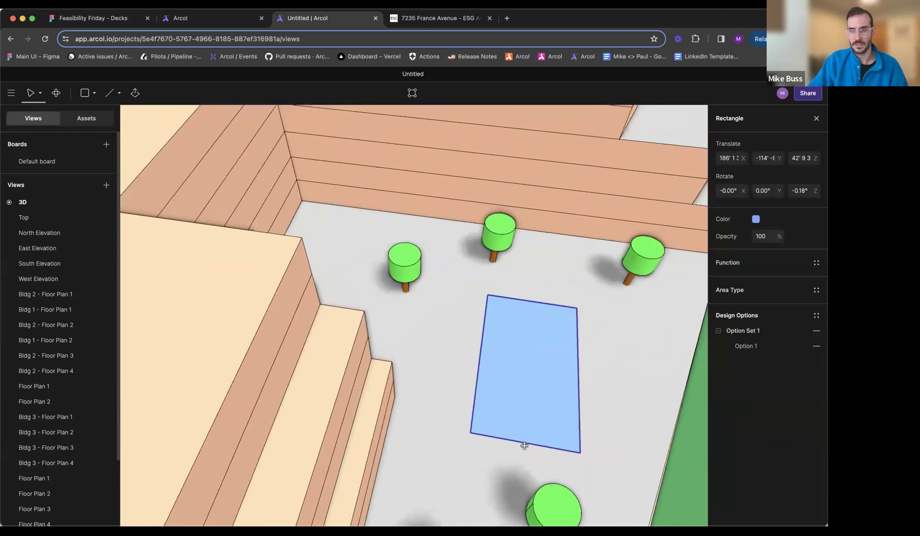
middle_click_drag(548, 479, 466, 435)
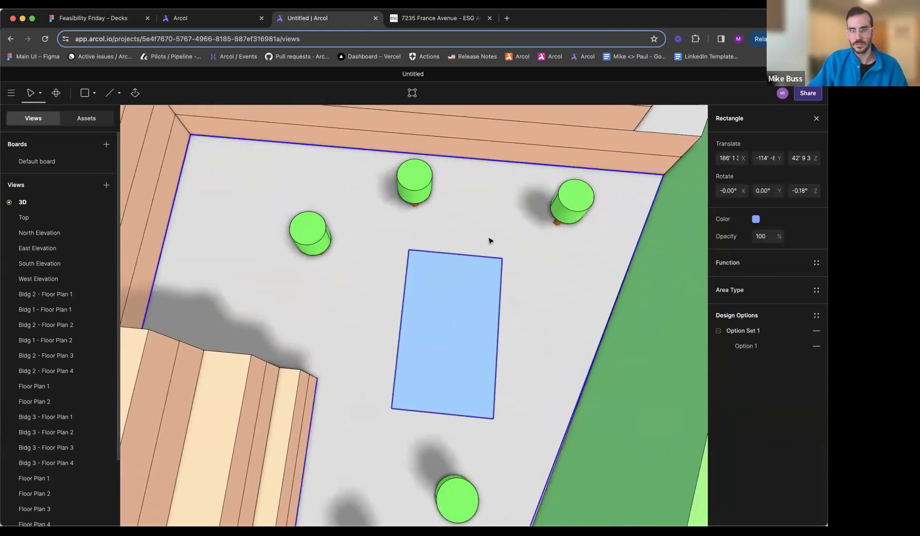
- Check the pool's orientation on the ESG site plan and rotate the blue rectangle by -90°
scroll(489, 240, "down", 3)
middle_click_drag(491, 241, 492, 261)
key("ctrl+Tab")
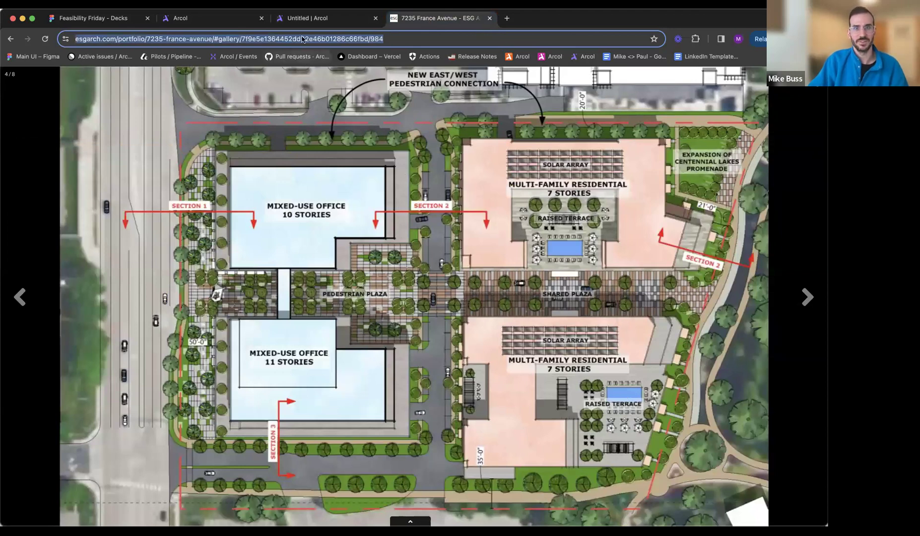
key("ctrl+shift+Tab")
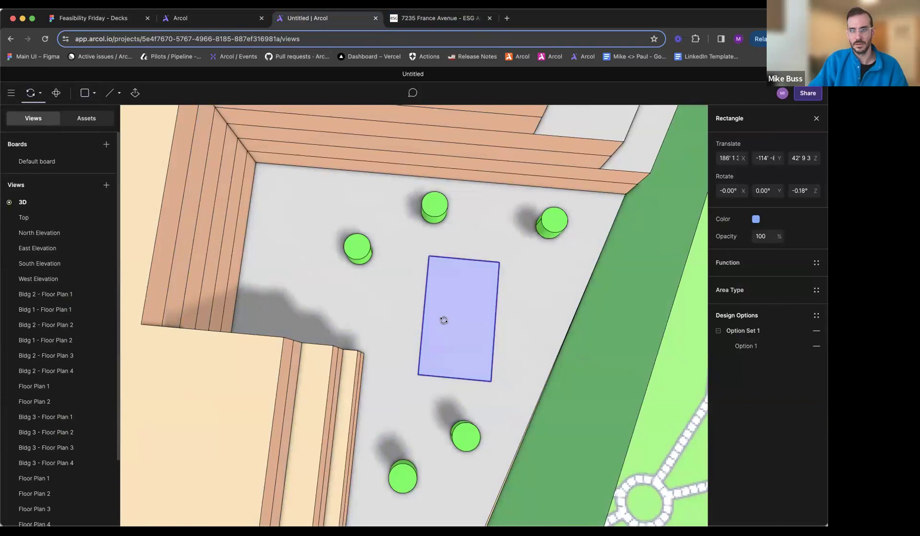
left_click_drag(465, 243, 535, 273)
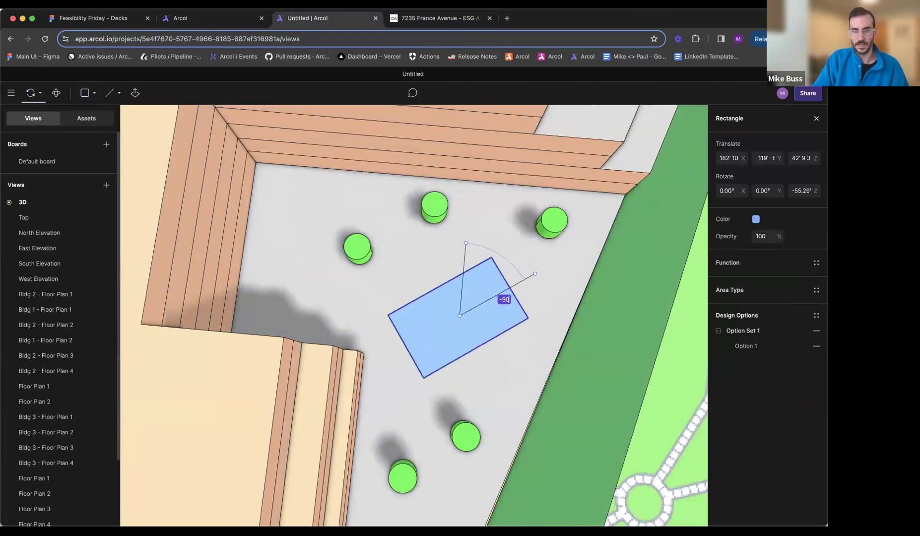
key("Return")
key("Escape")
- Move the pool rectangle closer to the three trees along the terrace's inner building wall
left_click(475, 325)
left_click_drag(475, 328, 480, 295)
key("Escape")
right_click_drag(481, 295, 423, 237)
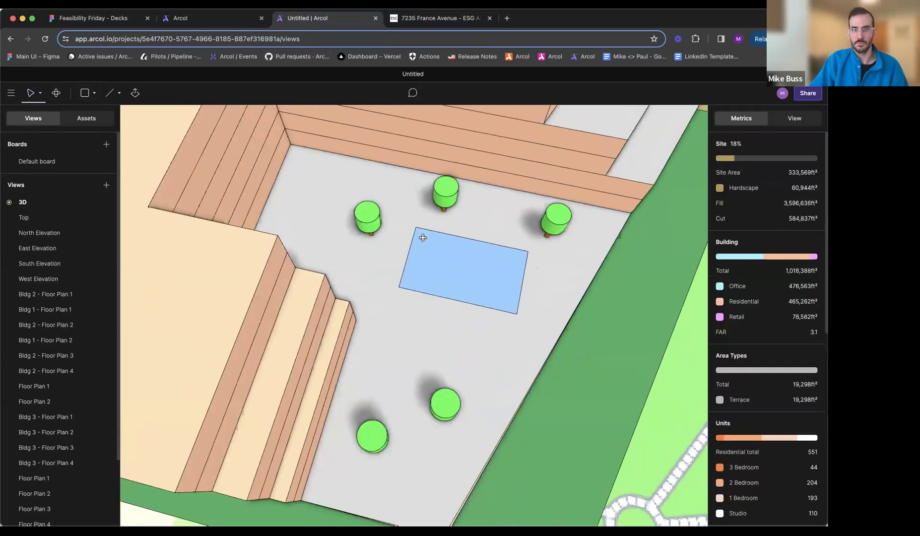
- Review the whole site model from several 3D angles and in the Top view, returning to the 3D view
scroll(358, 249, "down", 10)
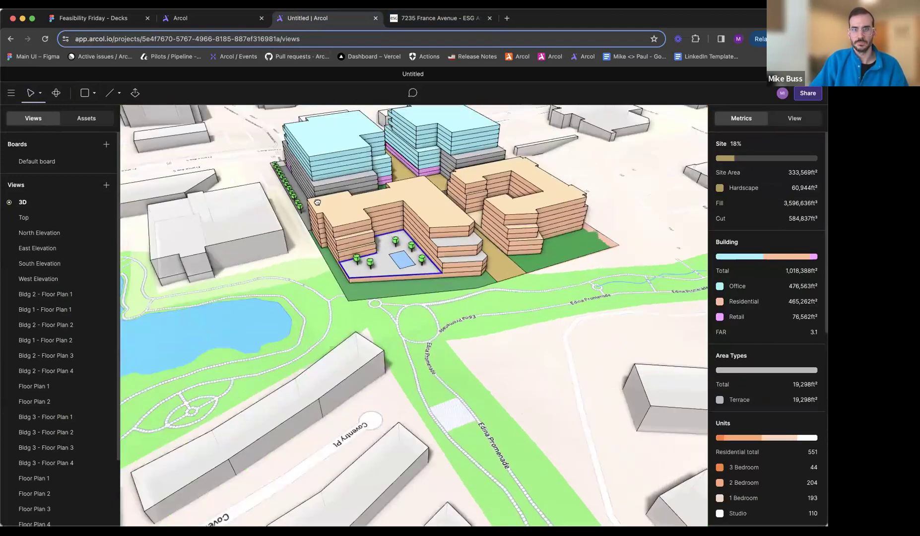
middle_click_drag(317, 202, 390, 297)
right_click_drag(390, 297, 448, 294)
right_click_drag(411, 318, 496, 346)
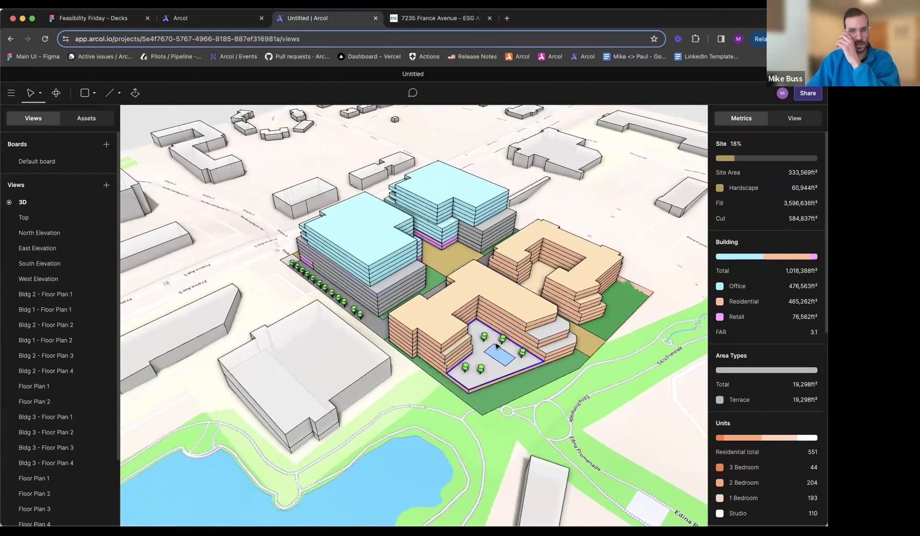
middle_click_drag(318, 244, 302, 224)
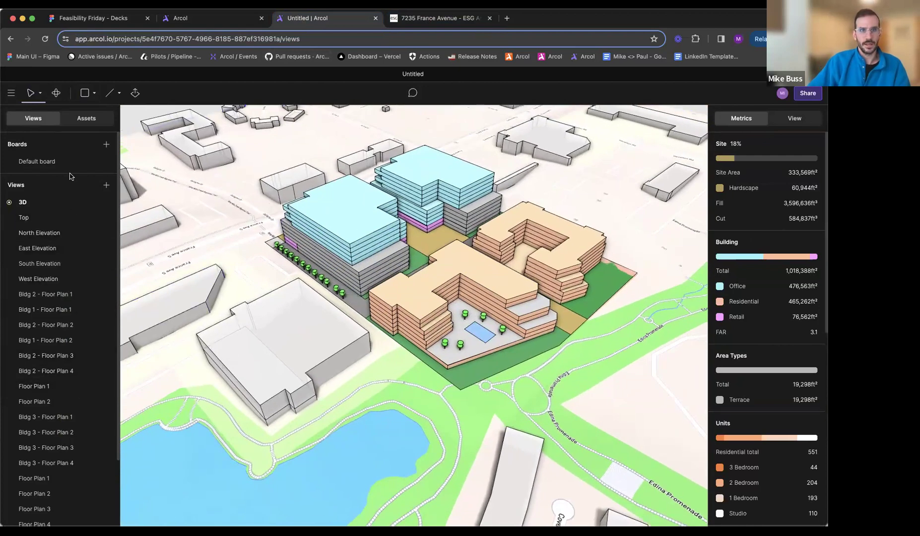
middle_click_drag(430, 264, 411, 264)
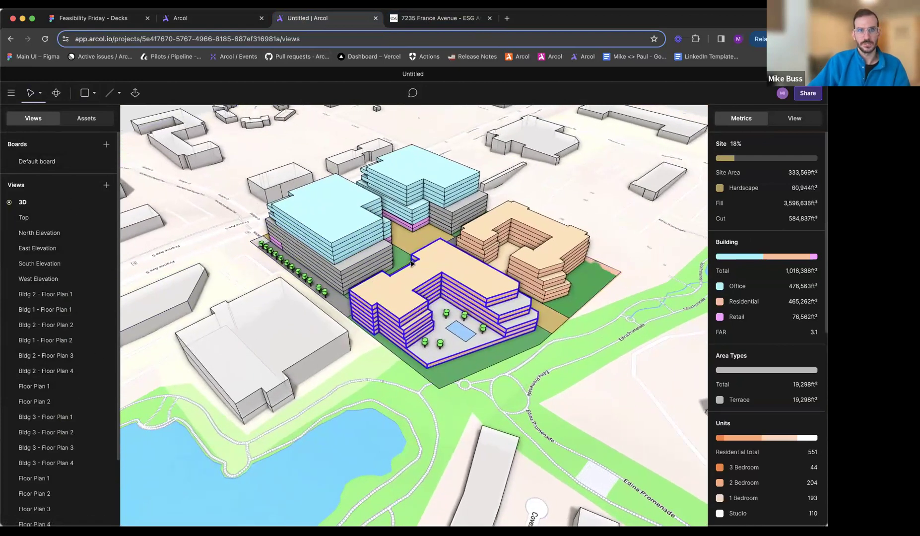
scroll(458, 220, "up", 8)
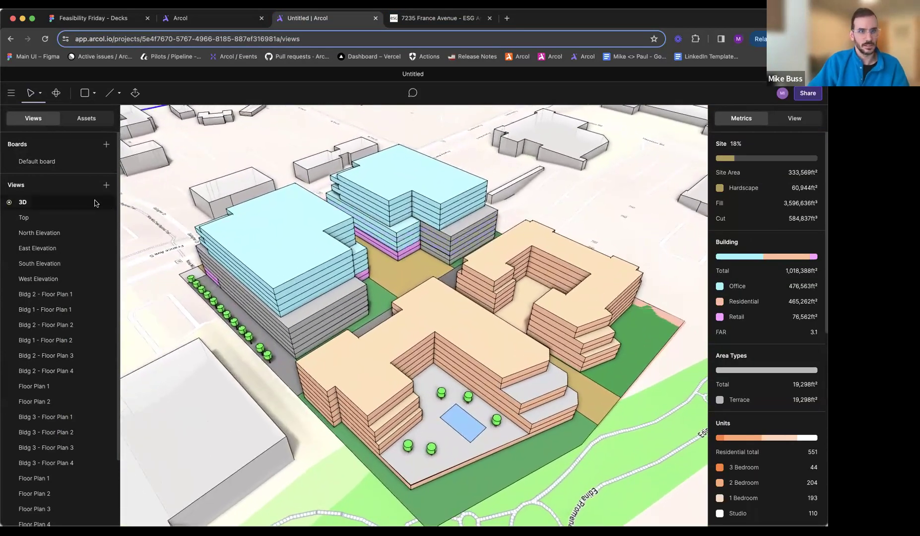
left_click(62, 216)
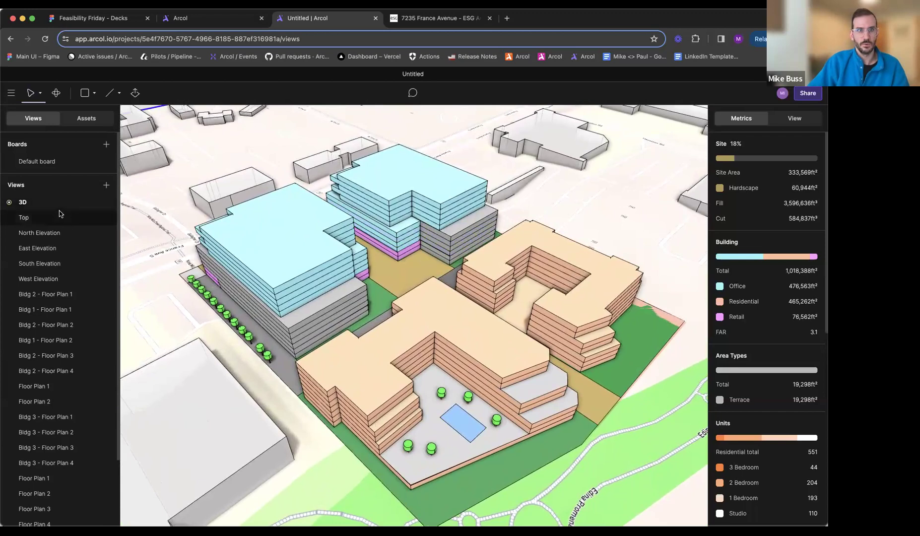
left_click(59, 203)
left_click(33, 218)
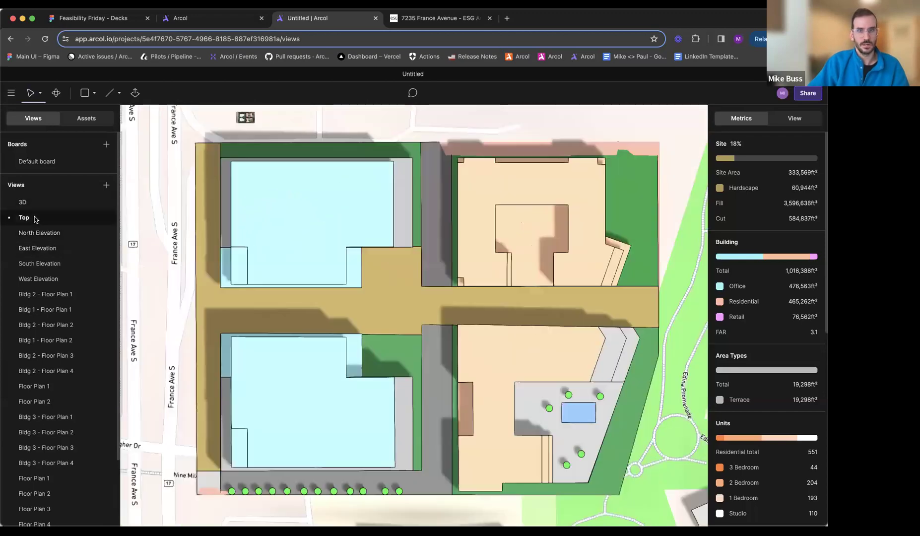
left_click(56, 203)
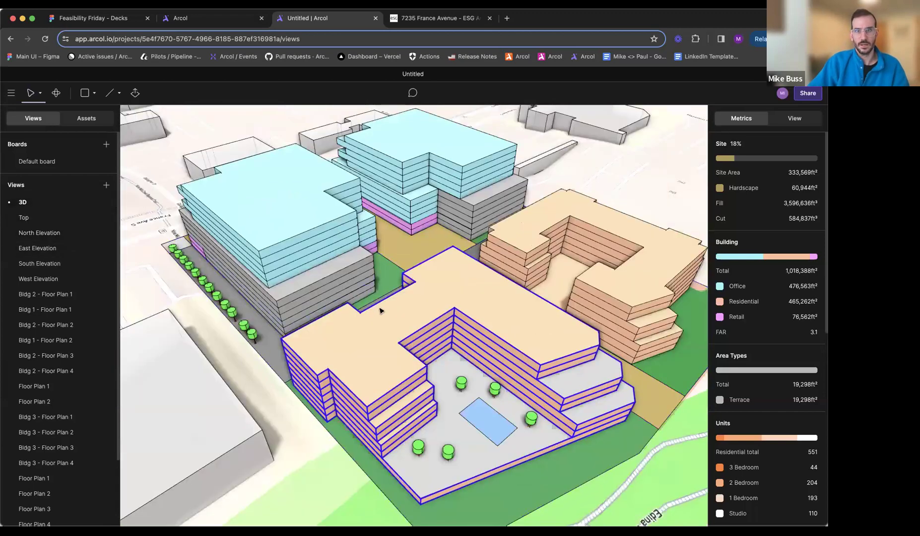
- Switch to the ESG project page, check the enlarged site plan, close it and examine the perspective rendering of the residential buildings
left_click(415, 20)
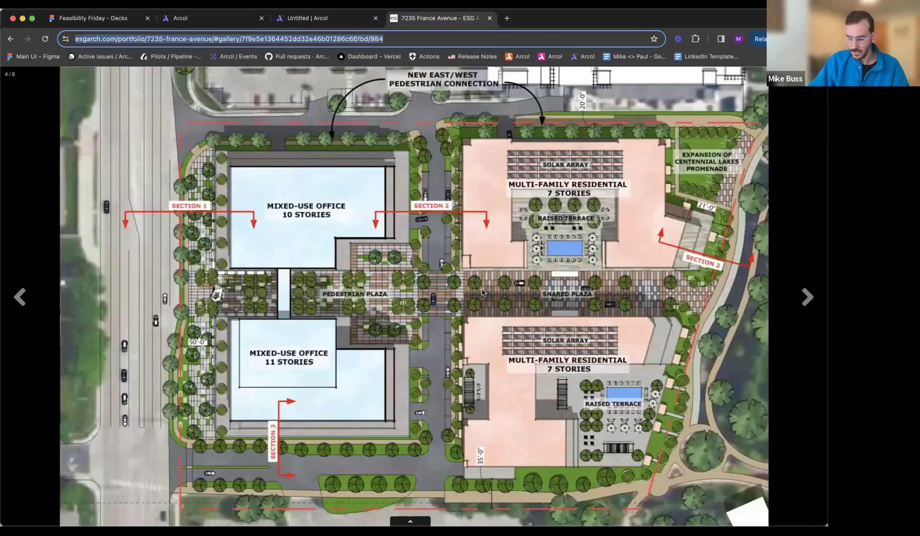
left_click(473, 347)
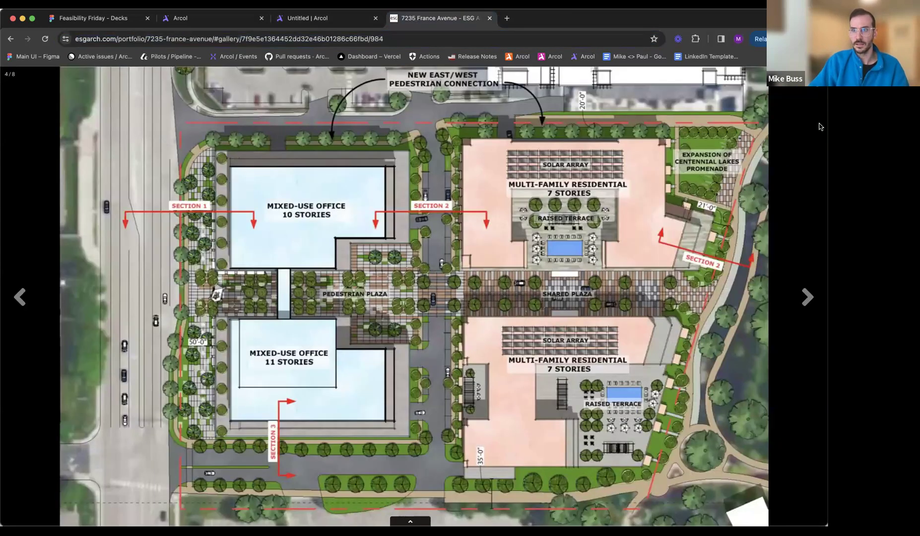
key("Escape")
scroll(490, 257, "up", 9)
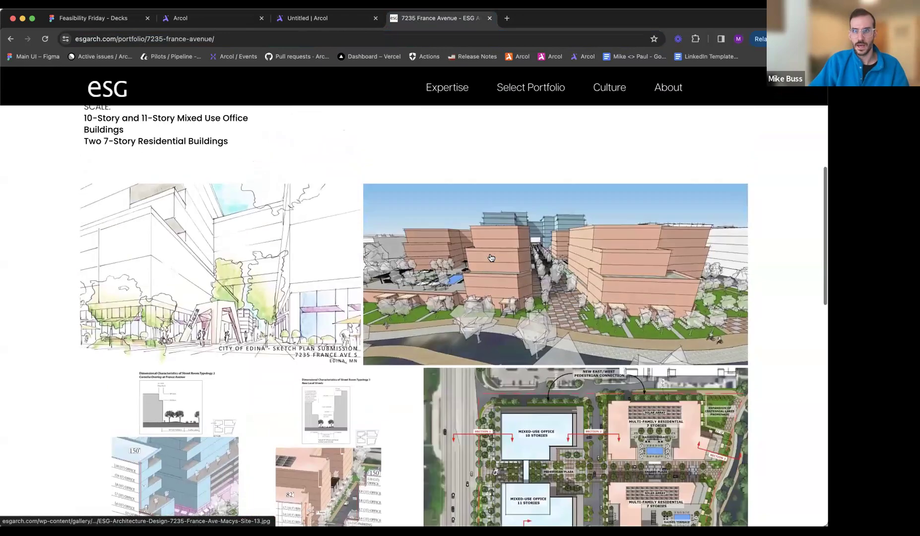
scroll(422, 361, "down", 4)
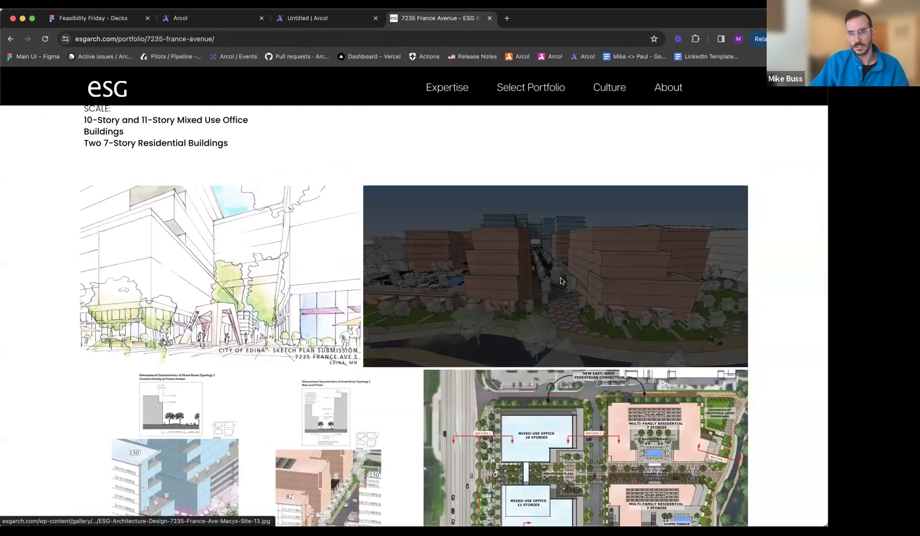
- Back in Arcol, frame a low view along the plaza between the residential buildings and save it as a view named Street Level
left_click(296, 20)
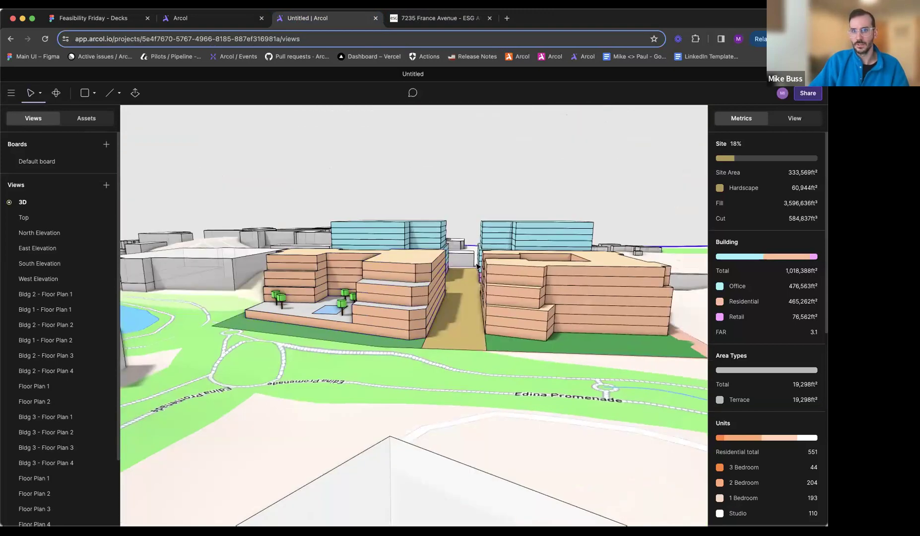
scroll(479, 267, "up", 10)
mouse_move(479, 267)
middle_mouse_down()
mouse_move(487, 250)
mouse_move(482, 257)
middle_mouse_up()
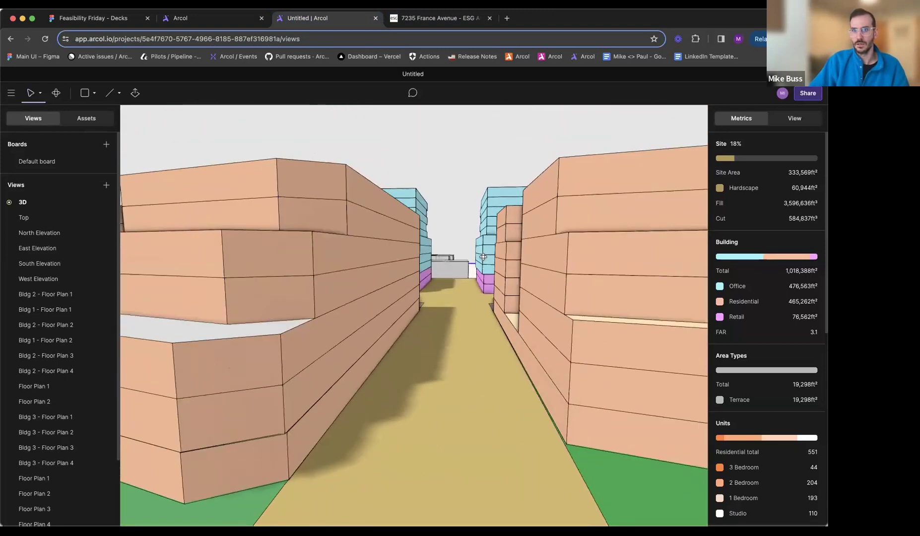
left_click(107, 188)
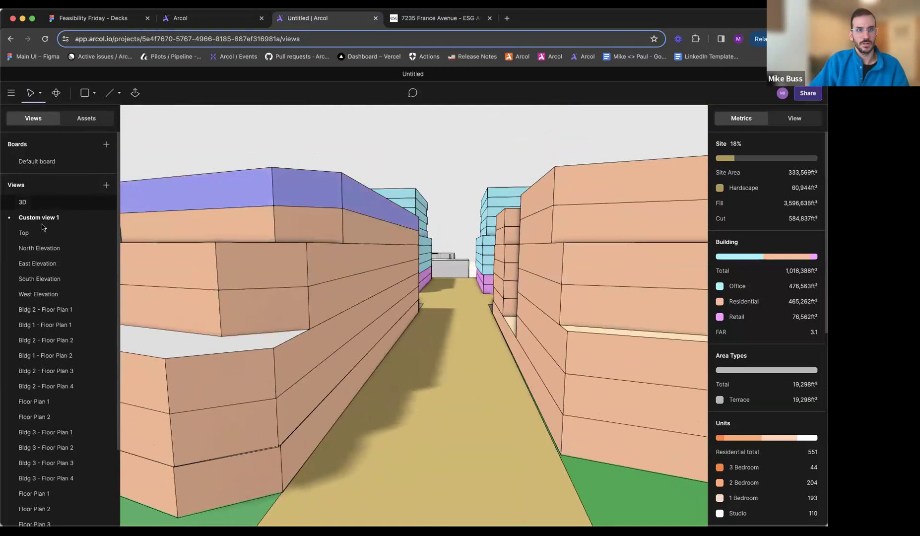
right_click(39, 219)
left_click(66, 276)
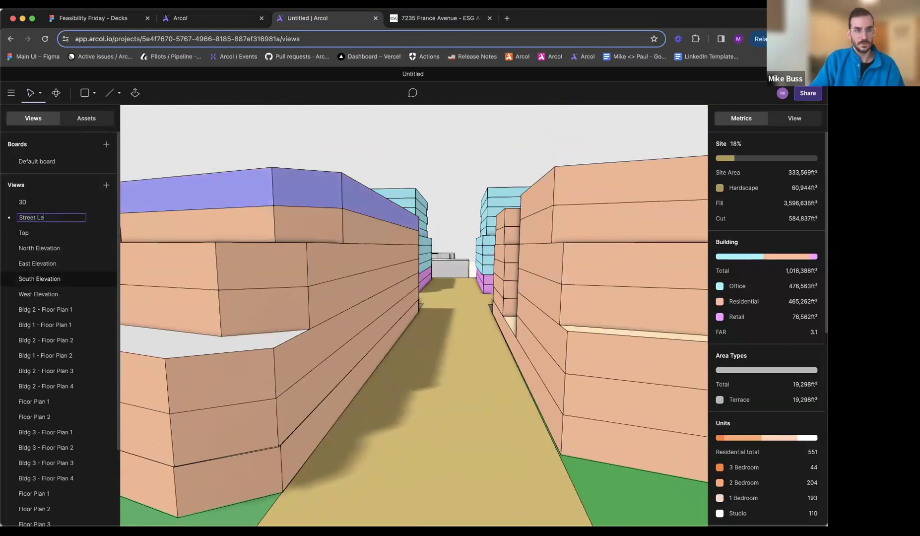
key("Return")
- Look through the ESG project page's aerial renderings for another viewpoint to reproduce
left_click(431, 18)
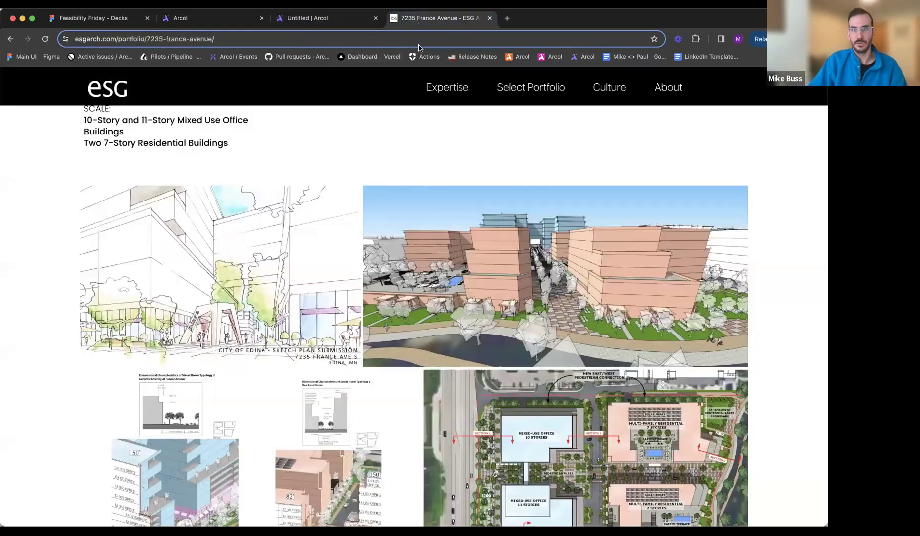
scroll(497, 288, "down", 8)
scroll(525, 301, "down", 3)
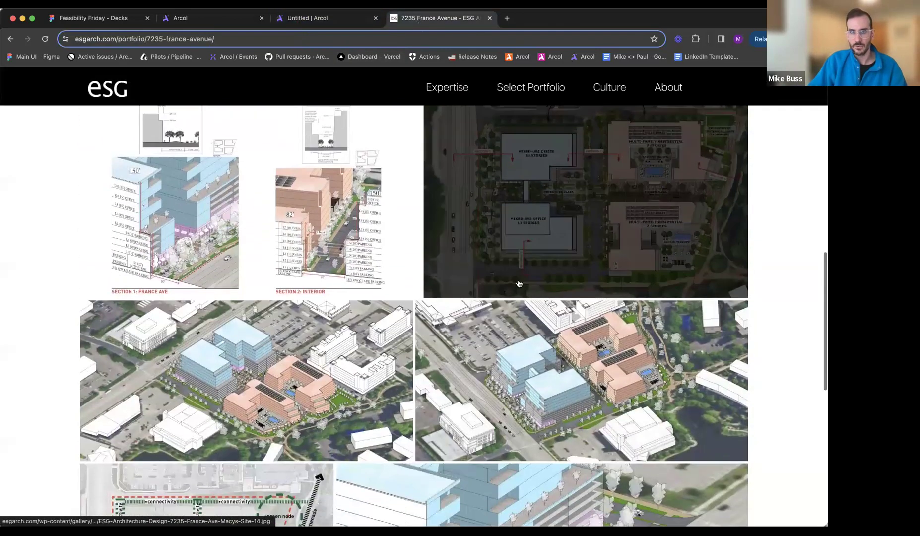
scroll(342, 375, "down", 2)
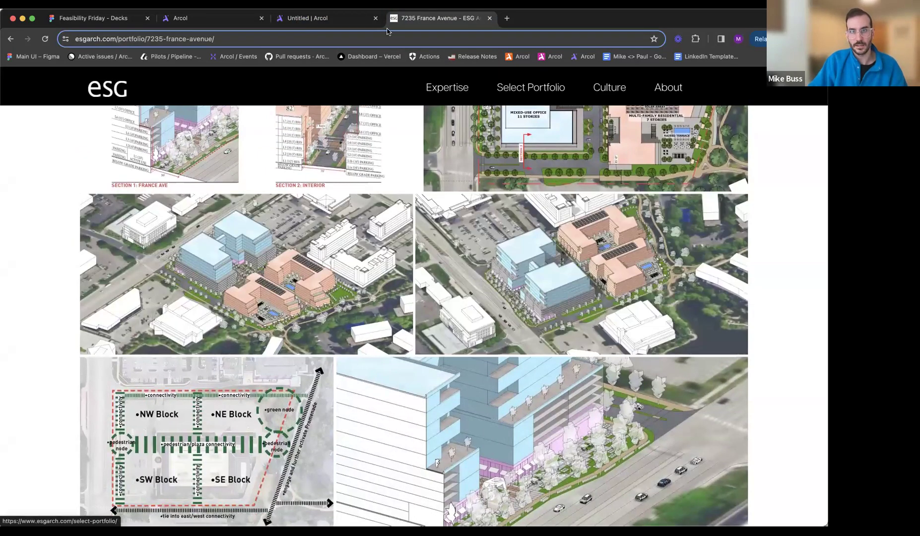
- In Arcol, frame the site from above the France Avenue corner, save it as a view named 3D 2 and place it directly below 3D
left_click(345, 19)
scroll(348, 144, "down", 10)
middle_click_drag(353, 198, 520, 228)
middle_click_drag(432, 325, 449, 272)
scroll(449, 271, "down", 10)
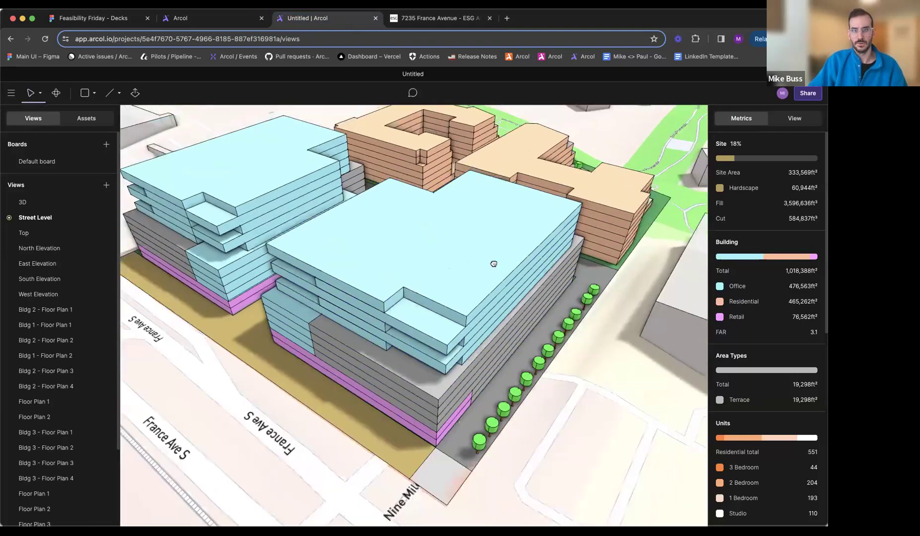
middle_click_drag(487, 317, 561, 382)
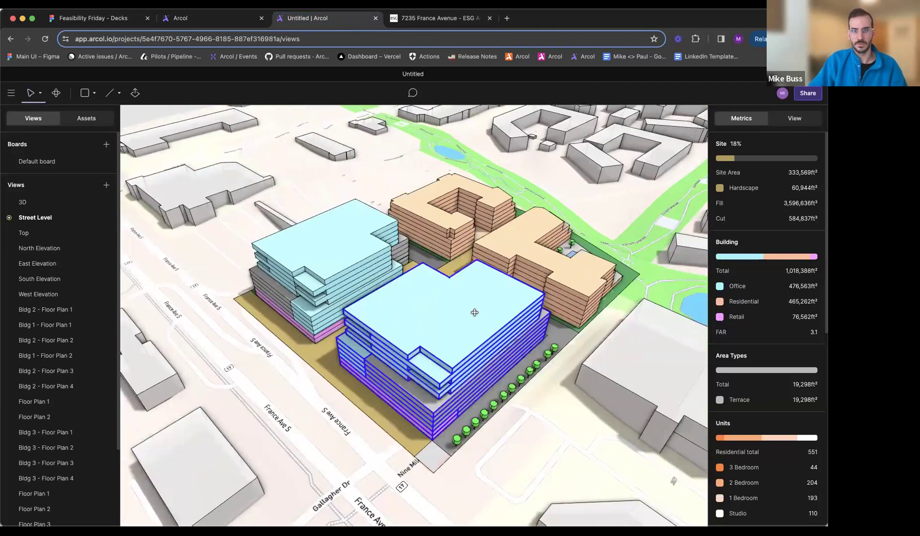
scroll(462, 301, "up", 3)
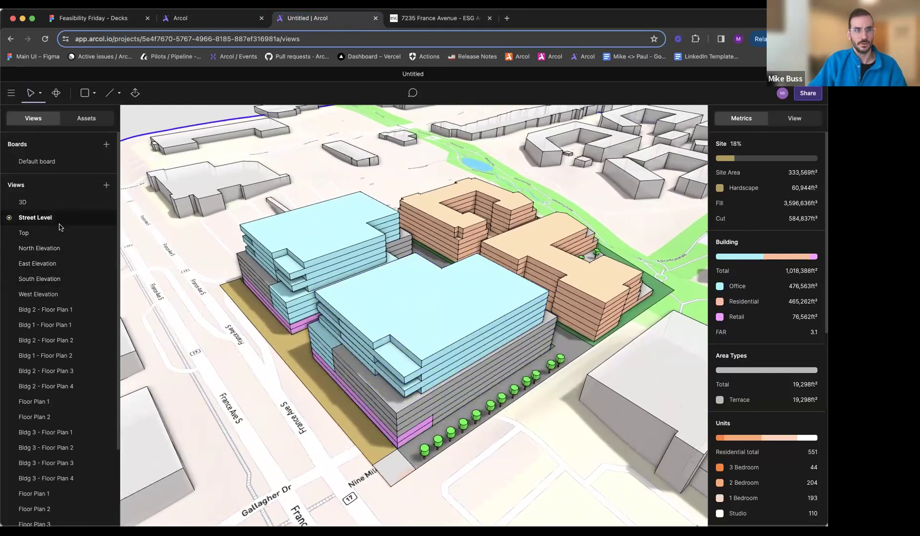
right_click(42, 233)
left_click(65, 281)
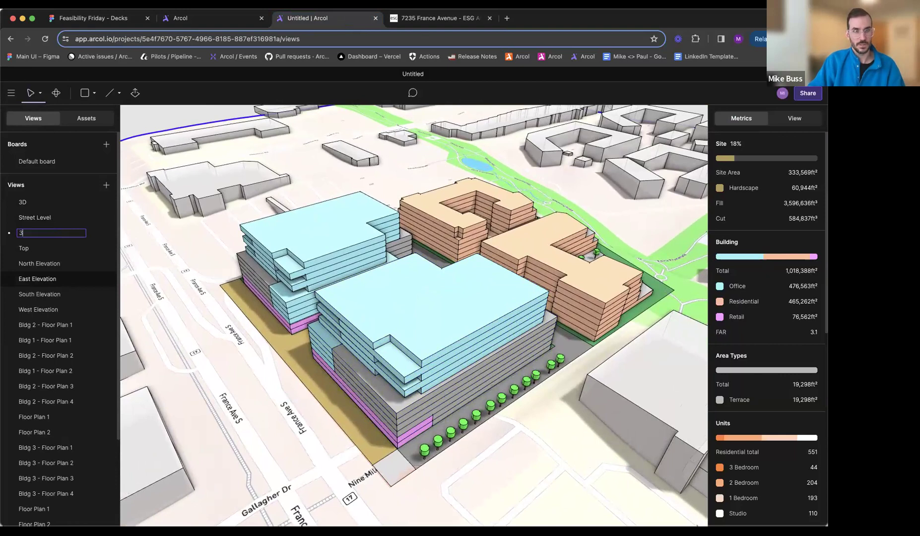
key("Return")
left_click_drag(52, 235, 49, 215)
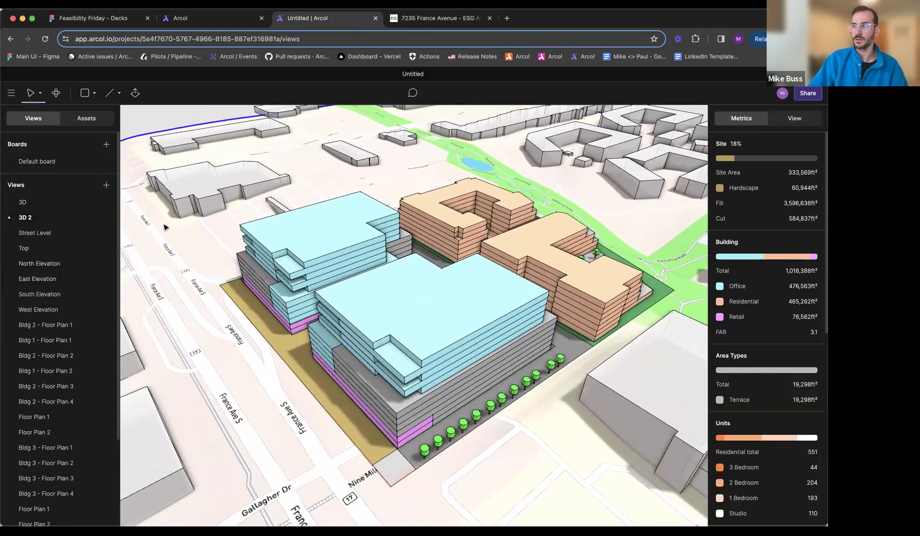
- Compare the 3D 2 aerial view with the aerial renderings on the ESG project page
middle_click_drag(380, 283, 360, 282)
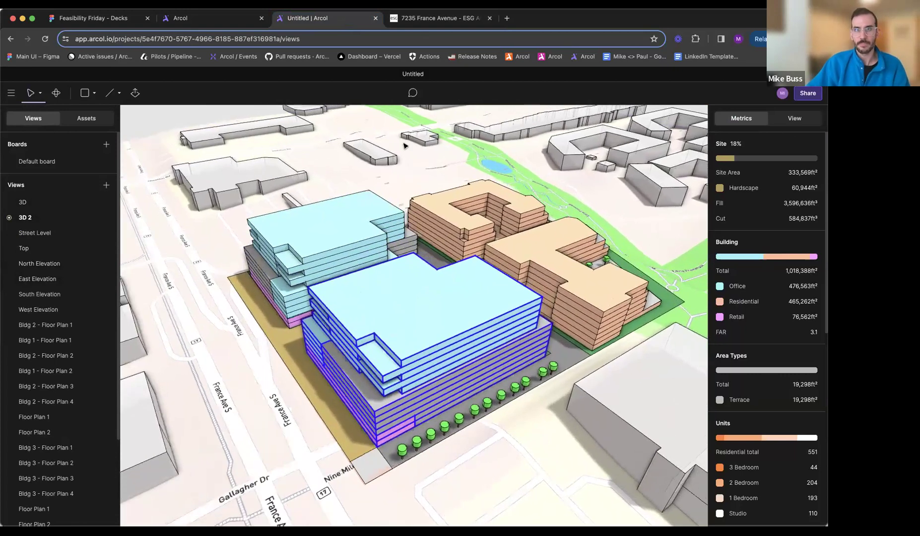
left_click(442, 18)
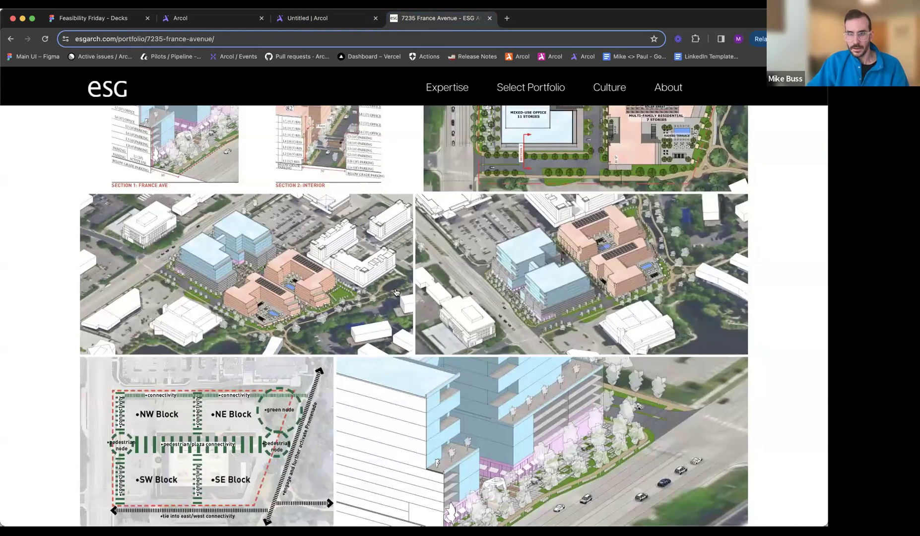
scroll(403, 232, "down", 1)
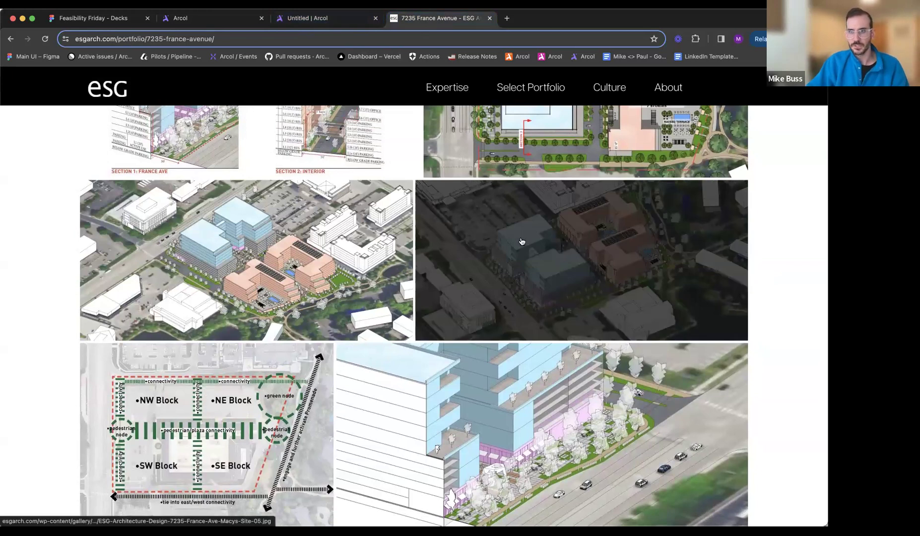
left_click(306, 18)
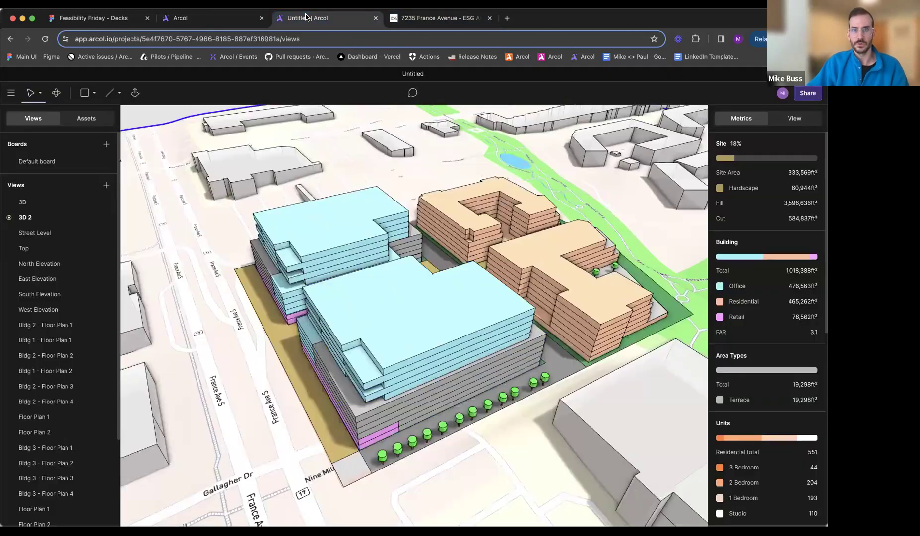
middle_click_drag(433, 281, 484, 286)
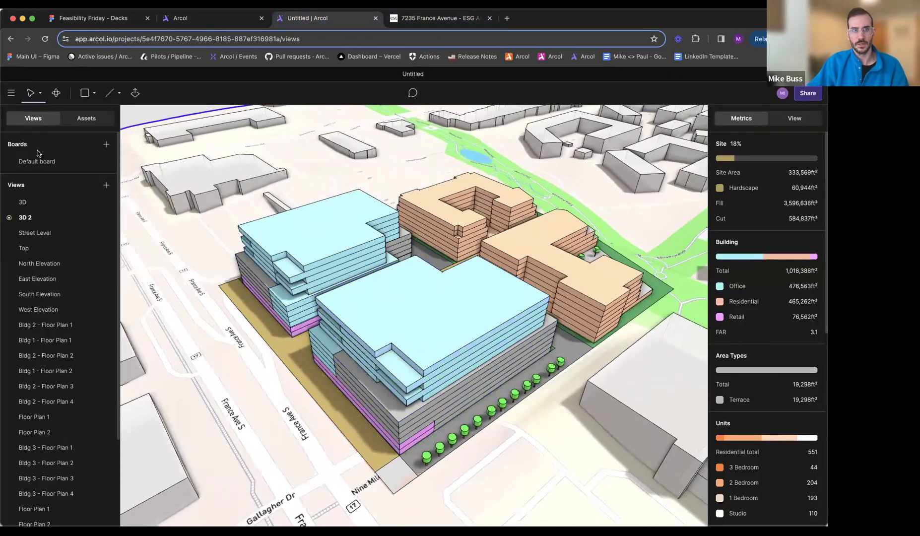
- Try the Orthographic projection type on the 3D view, framing all four buildings
left_click(61, 203)
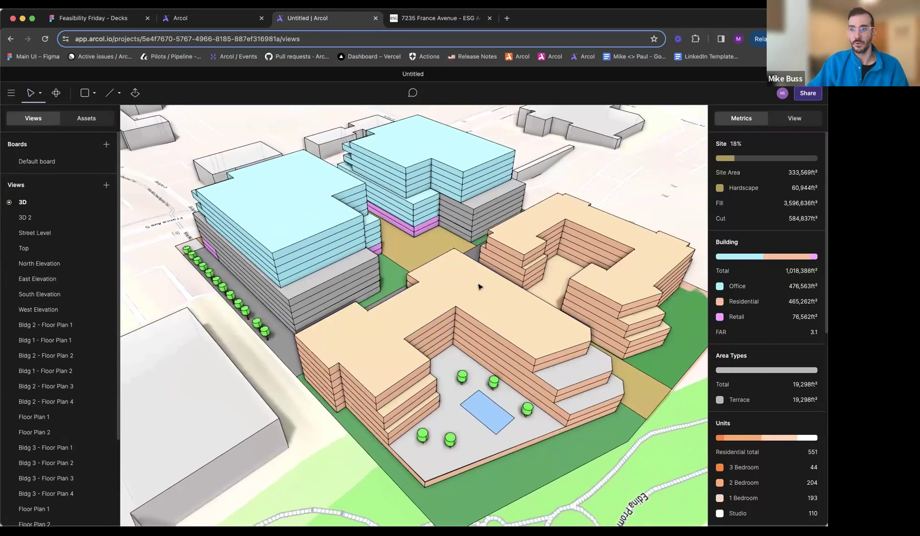
left_click(794, 118)
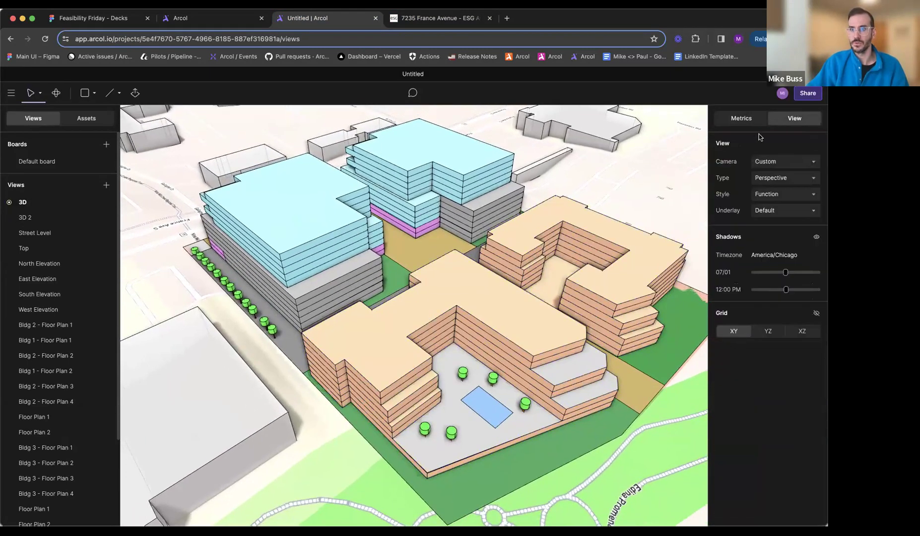
left_click(771, 180)
left_click(771, 192)
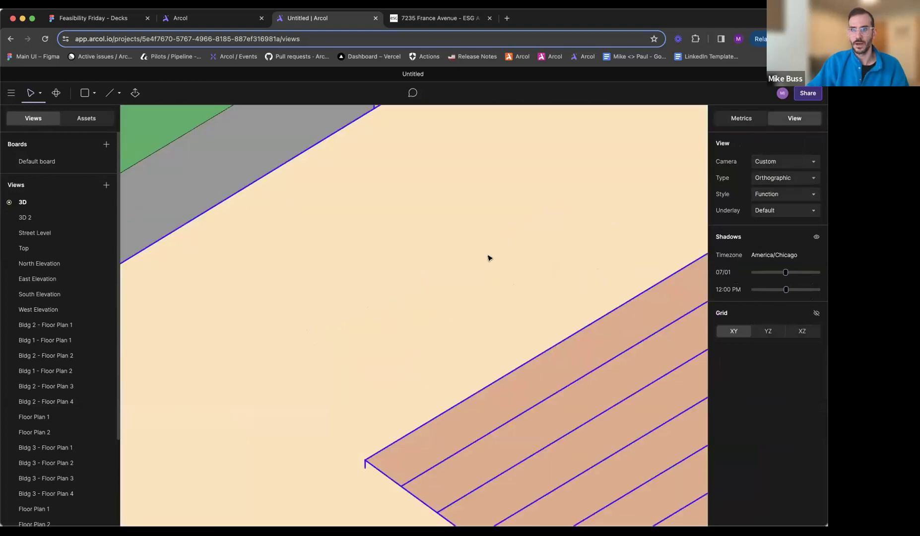
scroll(489, 258, "down", 5)
scroll(489, 257, "down", 10)
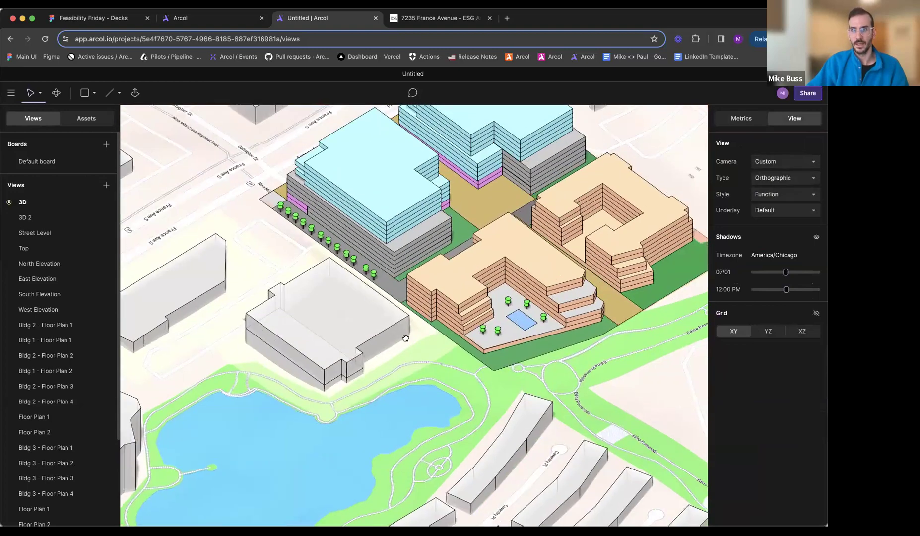
scroll(417, 344, "up", 10)
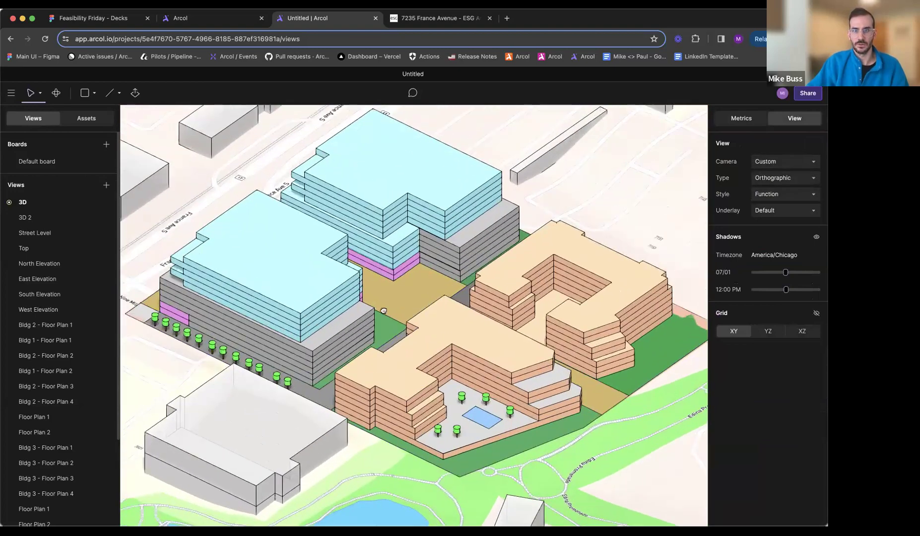
- Reopen the saved 3D view to bring back its Perspective projection
left_click(35, 215)
left_click(40, 206)
middle_click_drag(410, 327, 397, 335)
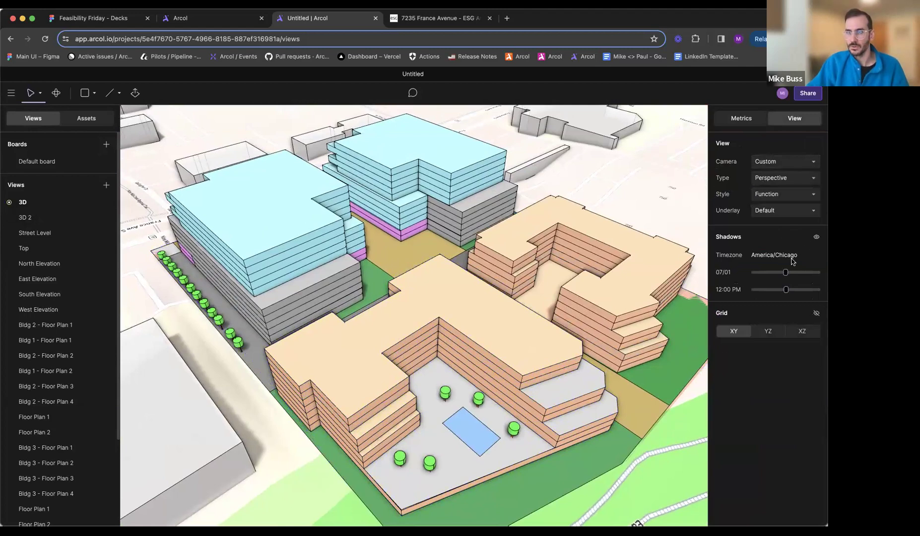
- Set the 3D view's shadows to 04/09 at 02:30 PM and save them as the view's defaults
mouse_move(786, 273)
left_mouse_down()
mouse_move(771, 275)
mouse_move(793, 290)
left_mouse_up()
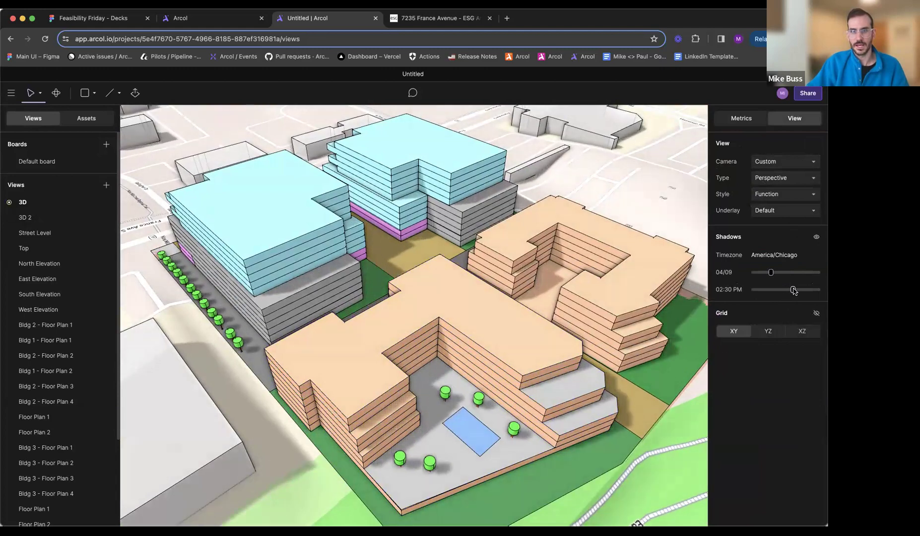
right_click(32, 203)
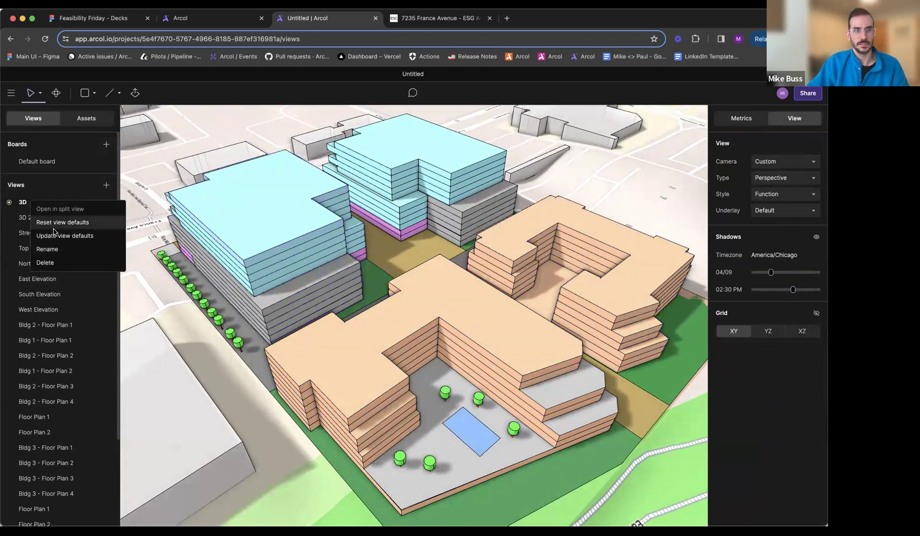
left_click(55, 235)
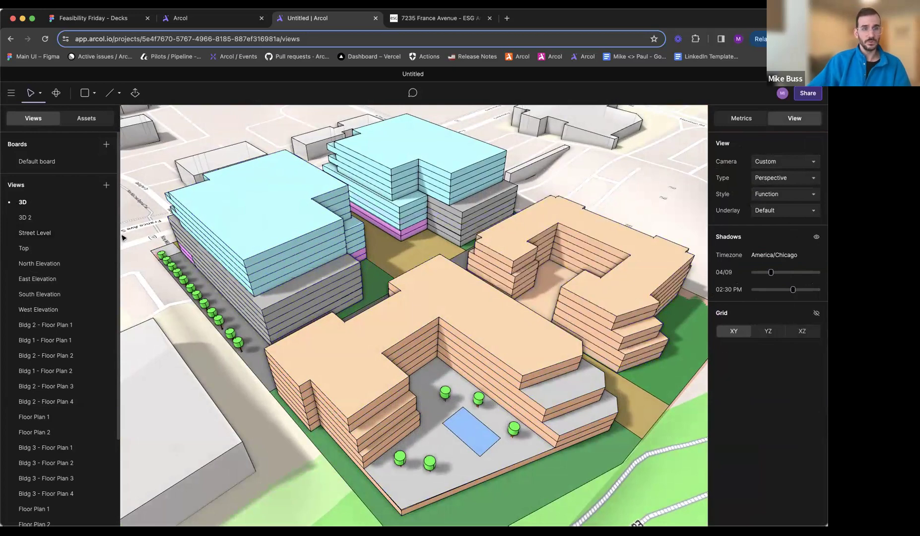
- Set the 3D 2 view's shadows to 03/06 at 04:00 PM, update its view defaults and check it against the 3D view
left_click(29, 217)
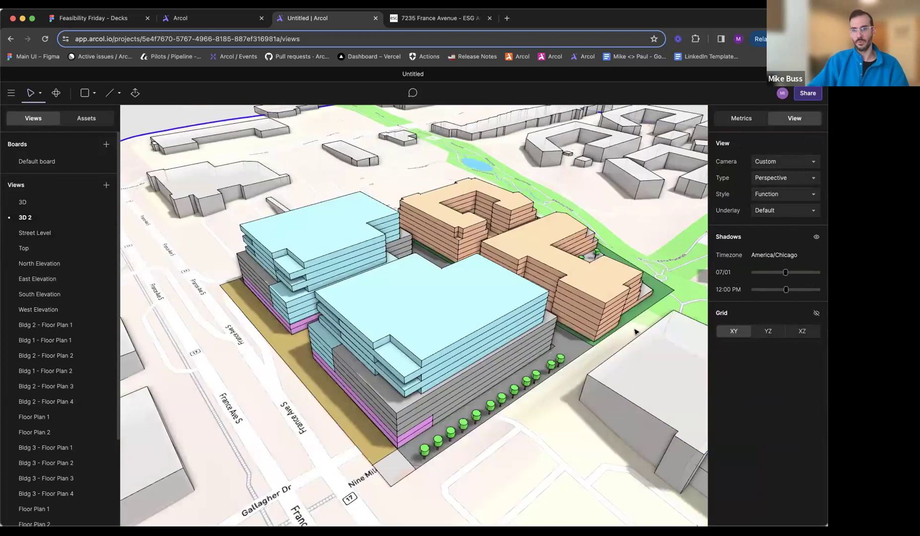
mouse_move(786, 274)
left_mouse_down()
mouse_move(765, 277)
mouse_move(797, 291)
left_mouse_up()
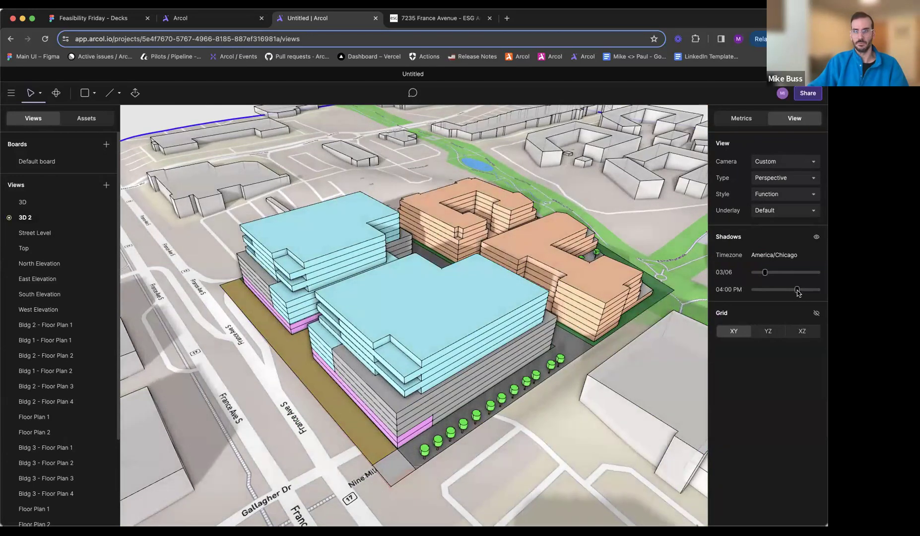
right_click(27, 216)
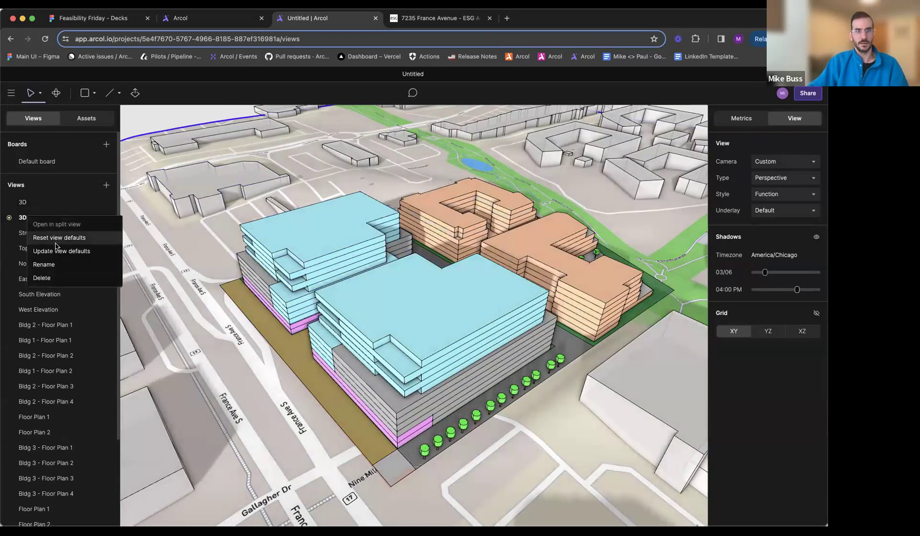
left_click(56, 249)
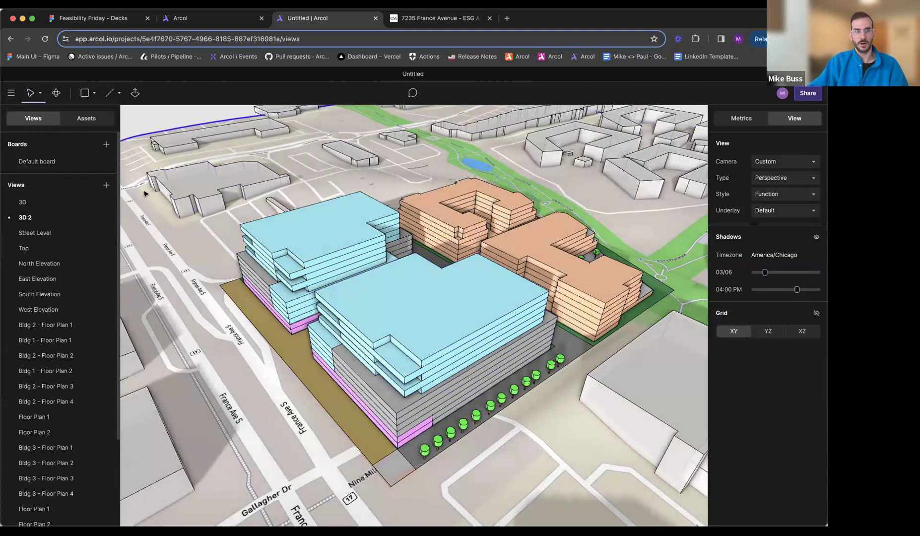
left_click(65, 204)
left_click(58, 218)
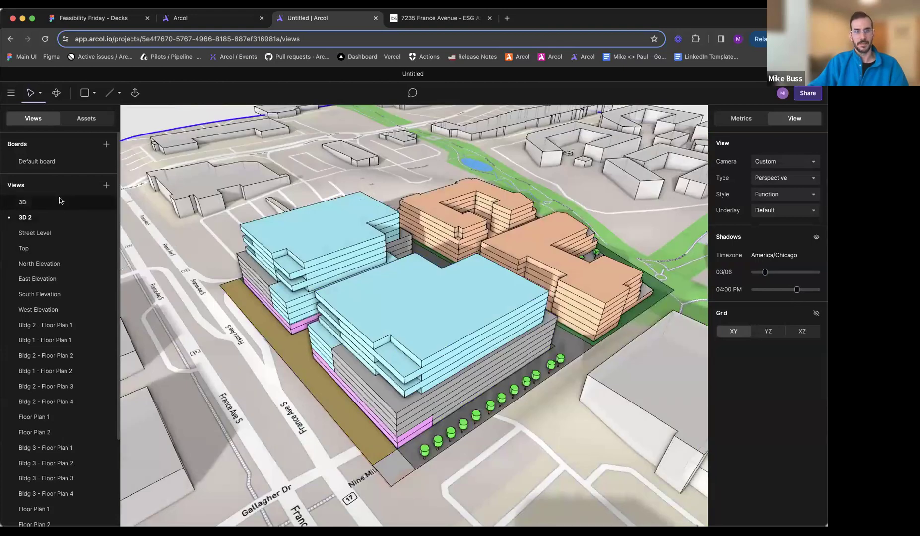
- Add a second design option to Option Set 1, reactivate Option 1 and display its project metrics
left_click(20, 186)
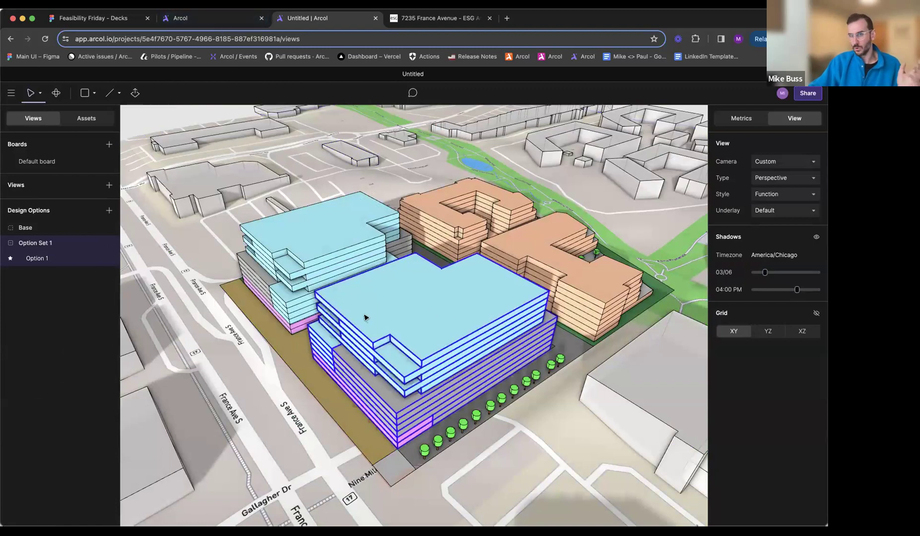
left_click(109, 243)
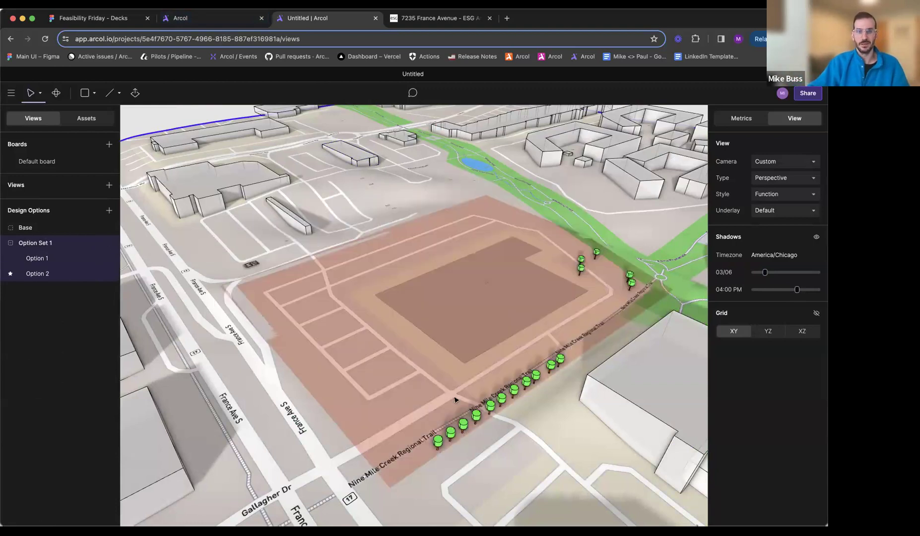
left_click(70, 260)
left_click(742, 119)
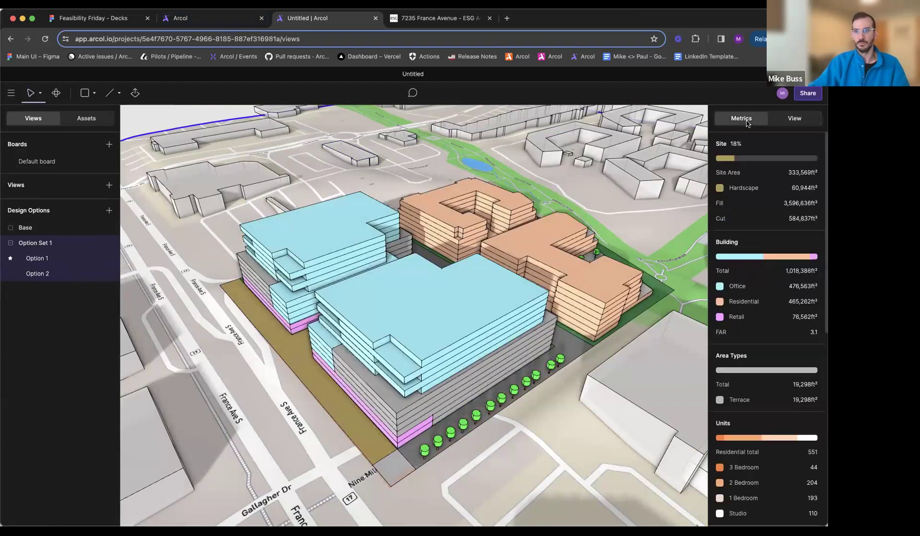
left_click(20, 185)
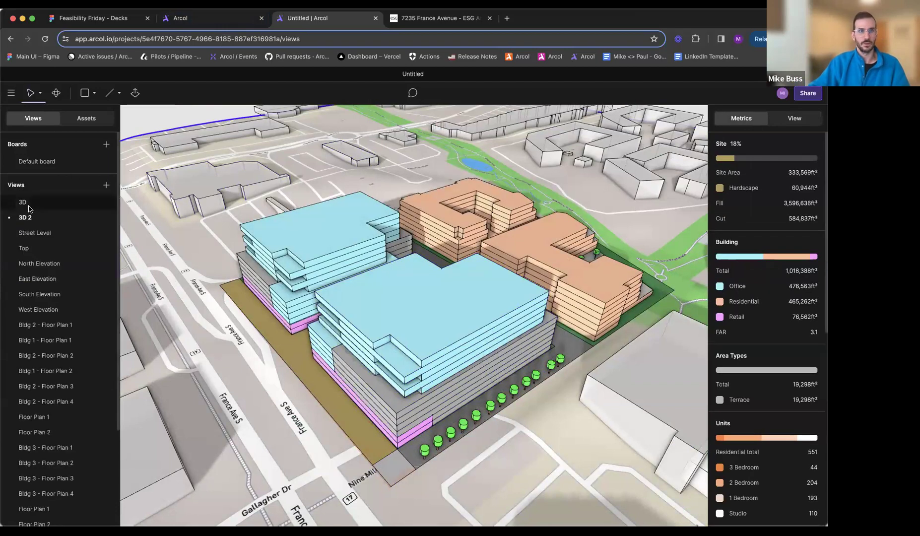
- Open the Default board and start placing a sheet on it
left_click(23, 203)
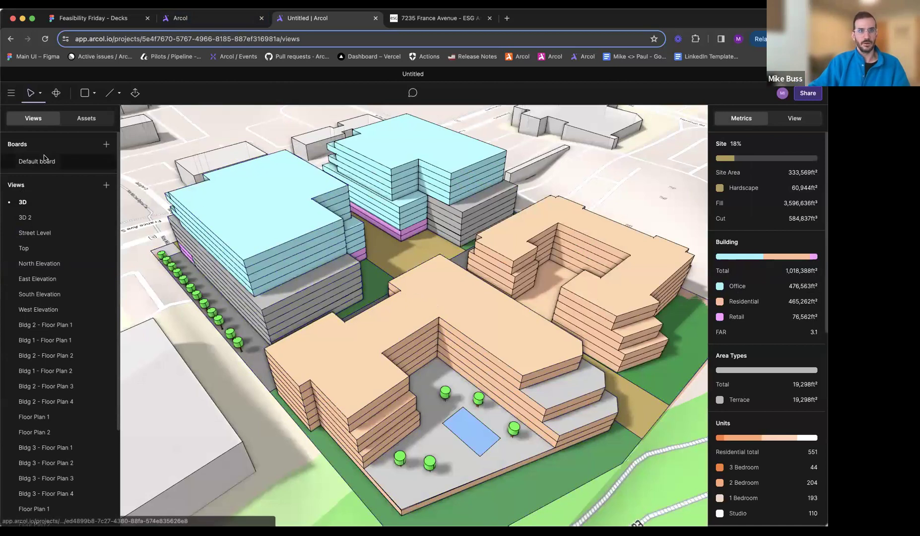
left_click(44, 161)
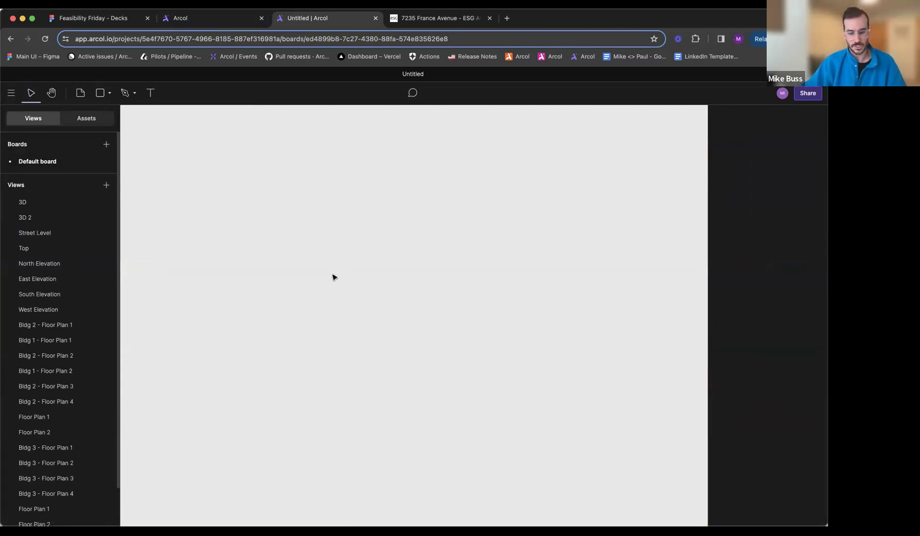
key("s")
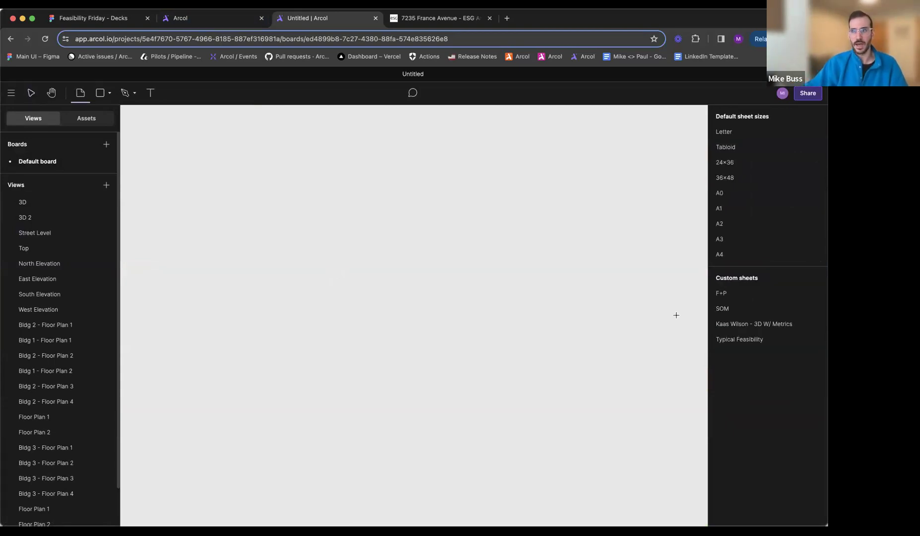
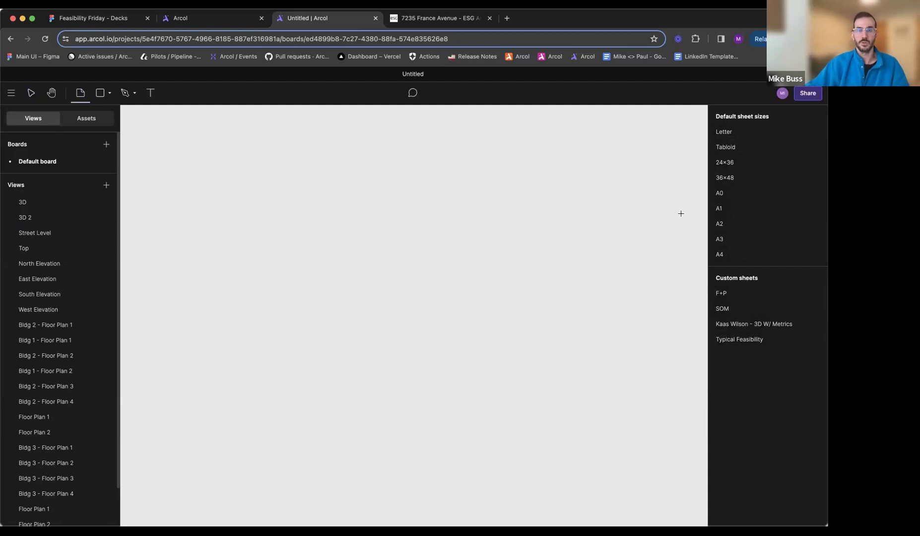
- Place the Typical Feasibility custom sheet set on the board
left_click(746, 340)
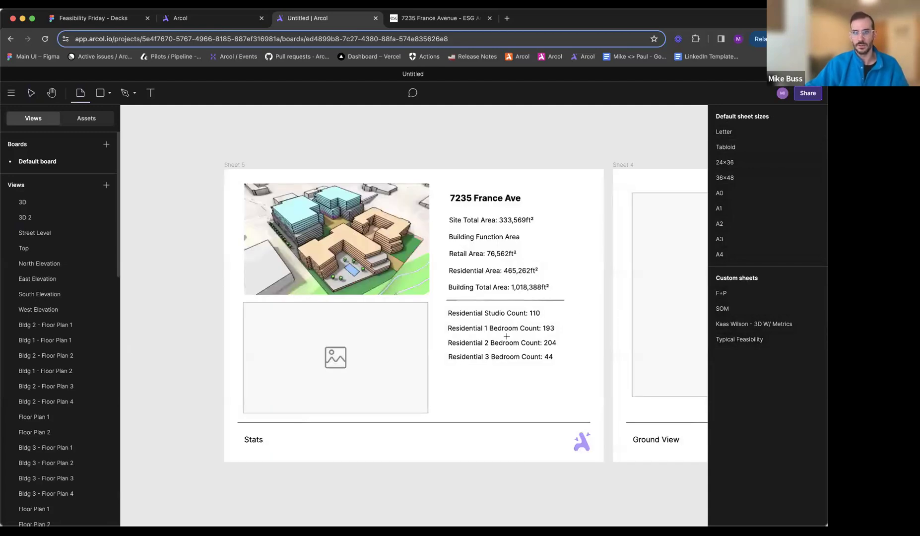
scroll(507, 336, "down", 5, "ctrl")
key("Escape")
- Look over the placed Stats, Ground View, Plan View, 3D - 1 and 3D - 2 sheets for image frames lacking a view
scroll(511, 340, "right", 2)
scroll(510, 340, "right", 3)
scroll(509, 343, "down", 3, "ctrl")
scroll(506, 345, "right", 2)
scroll(502, 346, "down", 3, "ctrl")
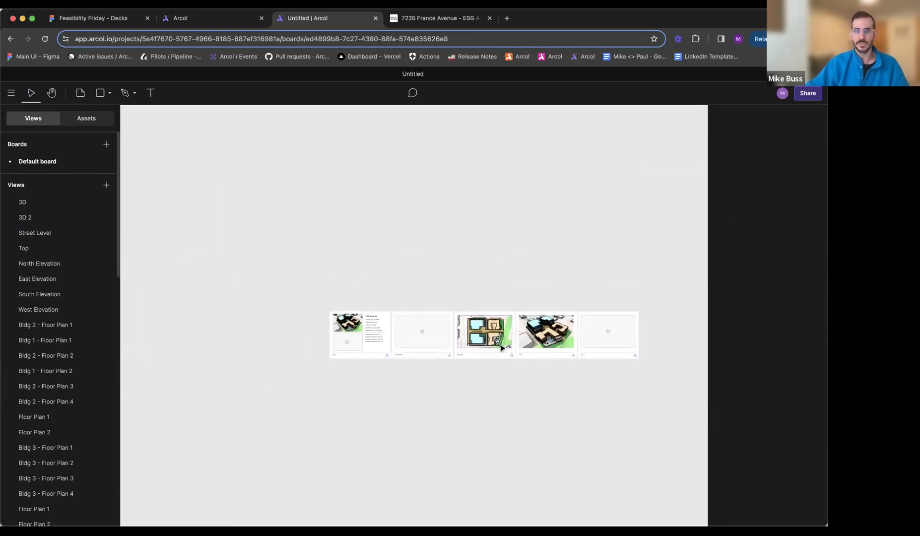
scroll(421, 335, "up", 5, "ctrl")
scroll(390, 349, "right", 2)
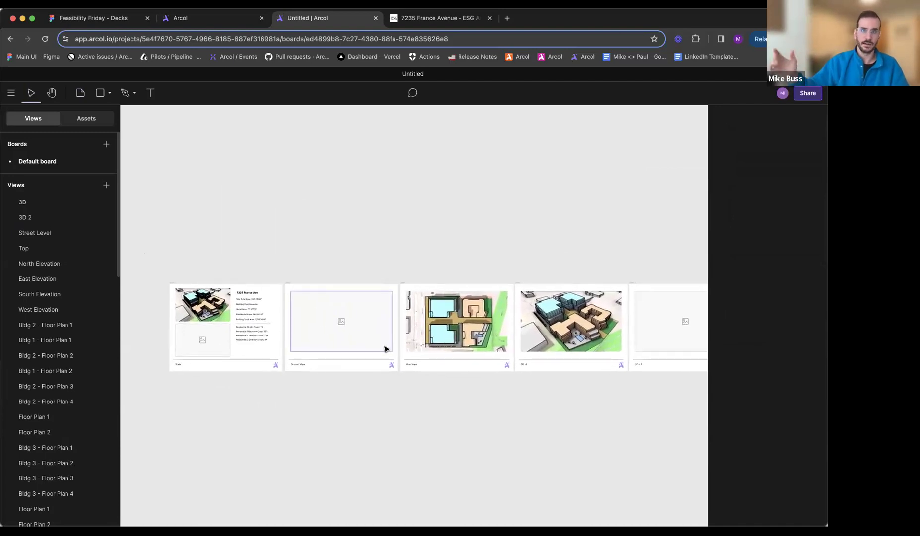
scroll(398, 360, "down", 1)
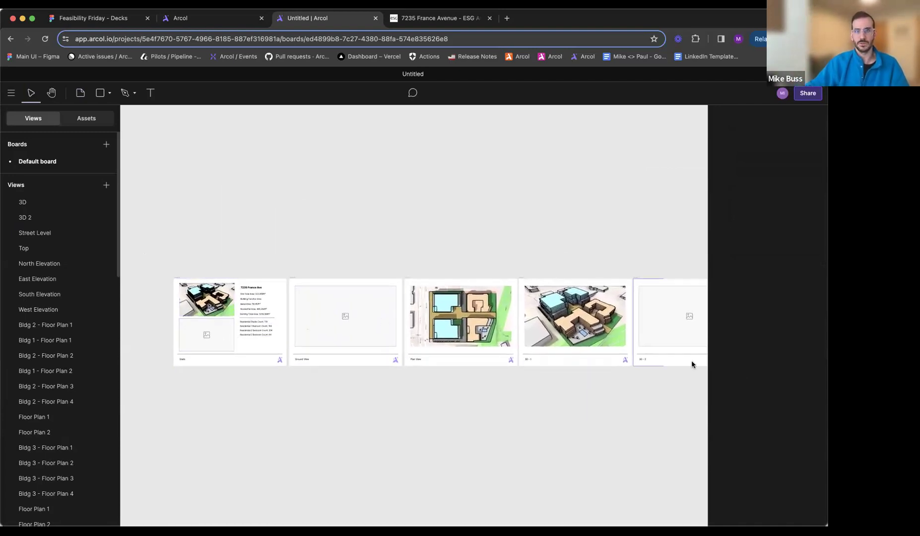
scroll(539, 355, "right", 2)
scroll(538, 355, "down", 1)
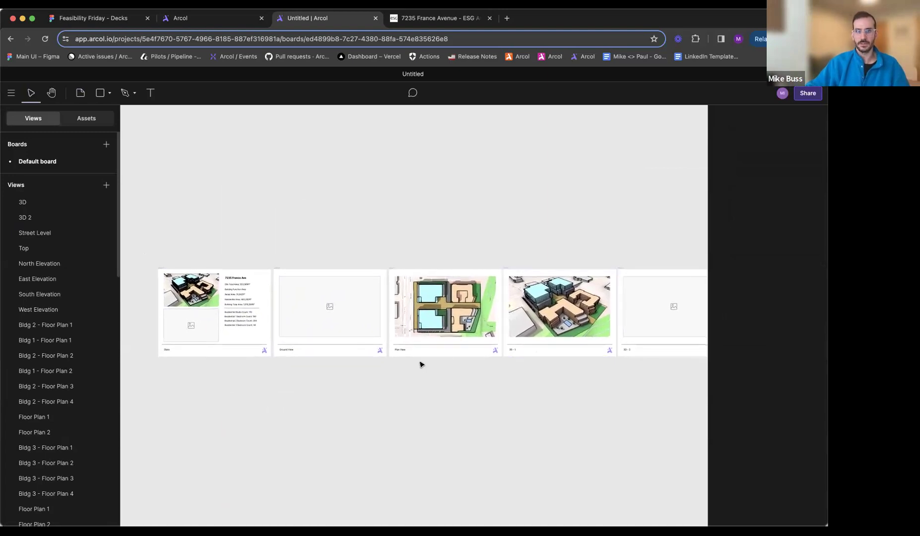
scroll(421, 365, "left", 2)
scroll(421, 365, "down", 1)
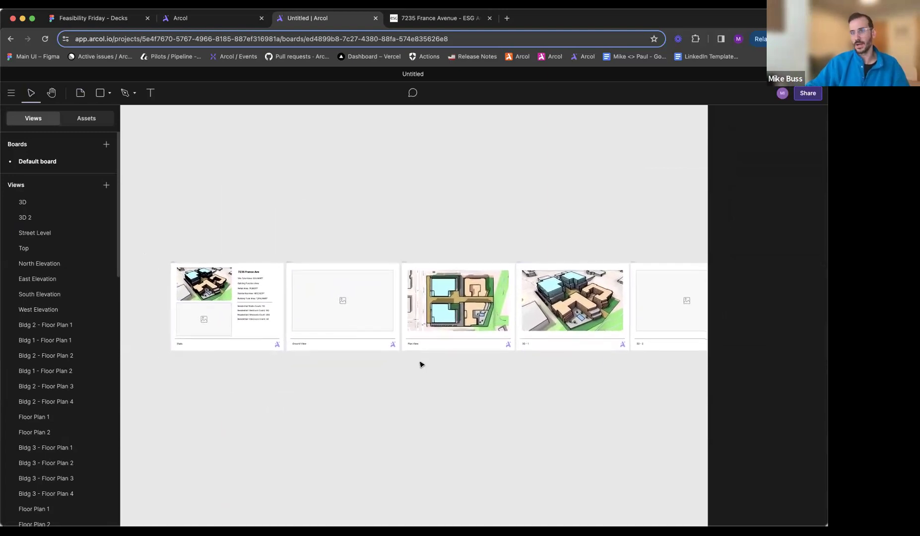
- Assign the 3D 2 view to the empty image frame on the Stats sheet
scroll(259, 326, "up", 10, "ctrl")
scroll(253, 306, "left", 3)
left_click(271, 320)
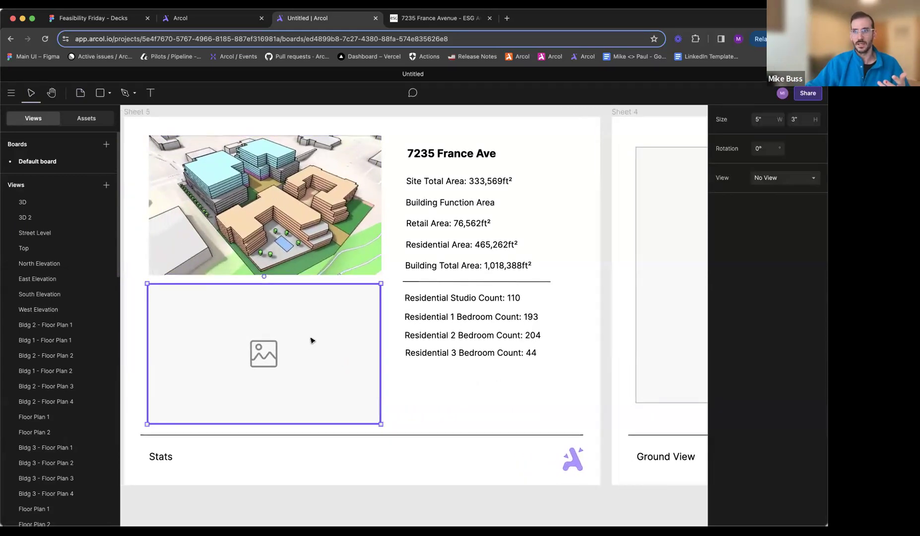
left_click(781, 178)
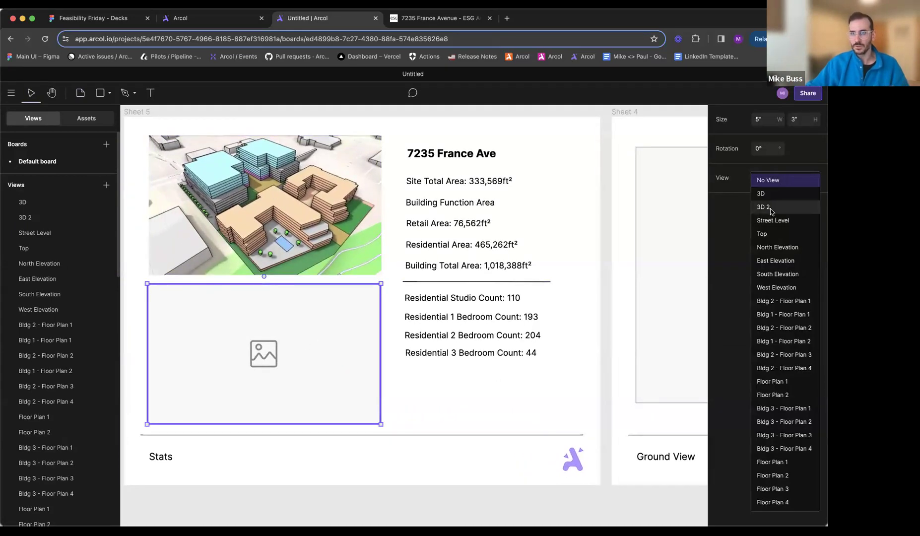
left_click(764, 207)
- Assign the Street Level view to the image frame on the Ground View sheet
scroll(479, 330, "right", 15)
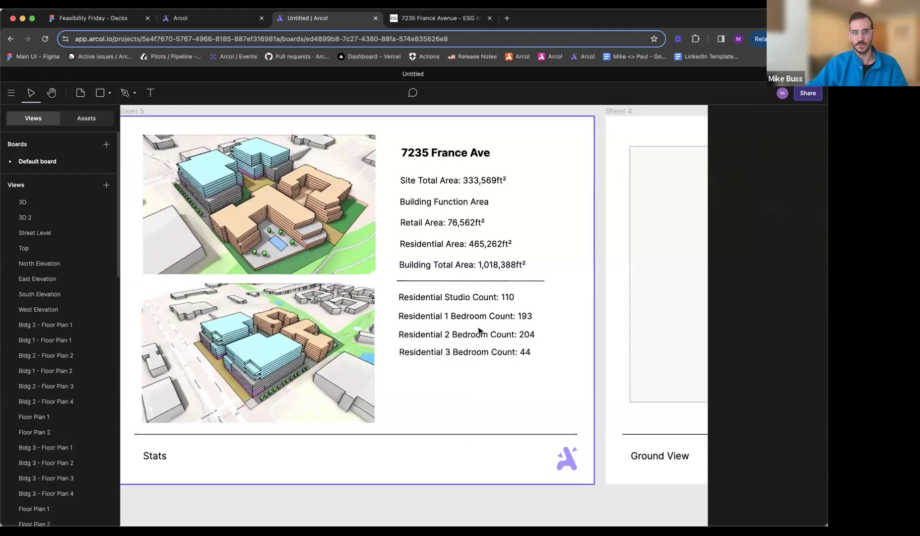
left_click(474, 302)
left_click(765, 180)
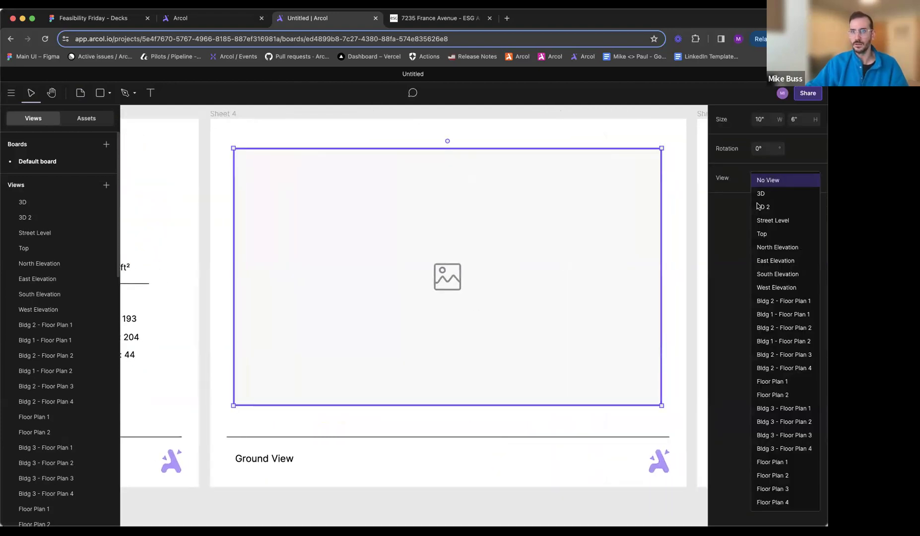
left_click(759, 209)
scroll(516, 325, "down", 5, "ctrl")
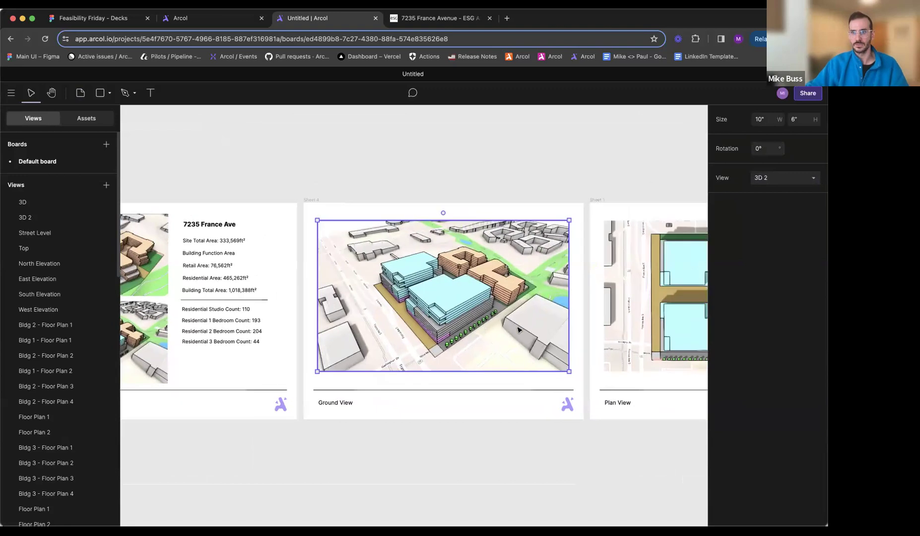
scroll(517, 328, "right", 5)
scroll(517, 327, "right", 6)
scroll(517, 326, "down", 5, "ctrl")
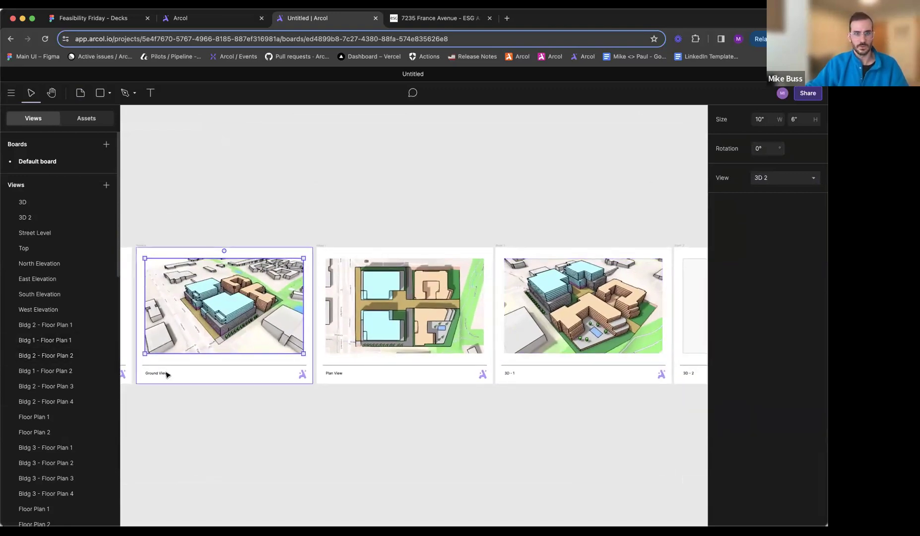
left_click(770, 186)
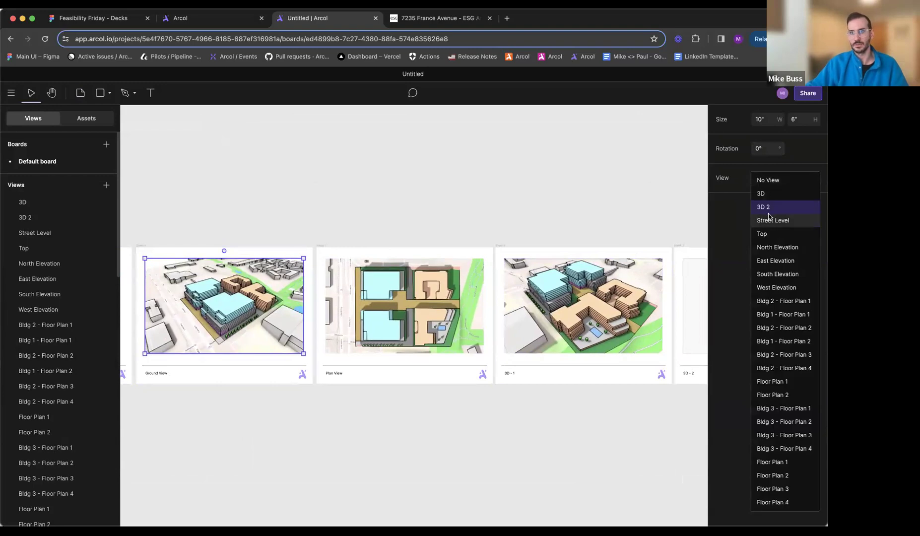
left_click(772, 219)
left_click(393, 432)
- Fill the empty image frame of the 3D - 2 sheet with the 3D 2 view
scroll(411, 397, "right", 3)
scroll(427, 368, "right", 5)
left_click(569, 323)
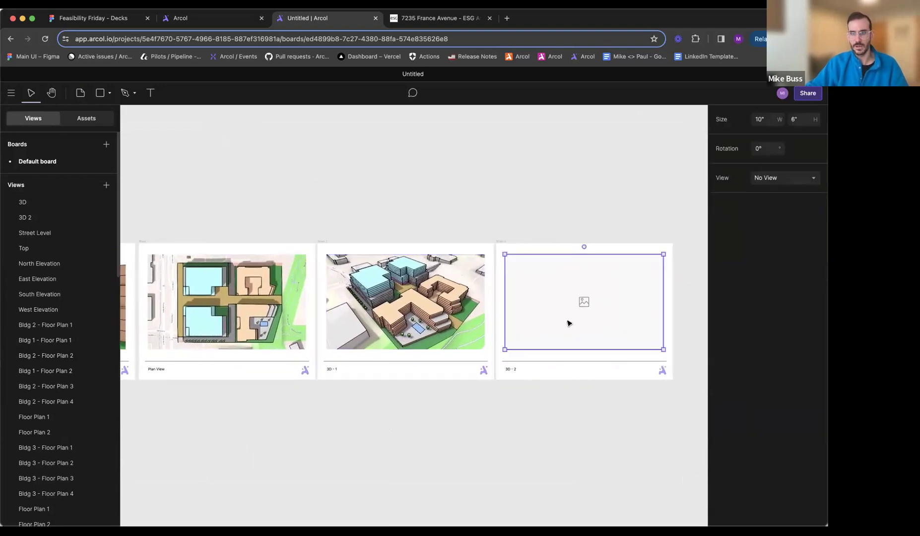
left_click(788, 182)
left_click(765, 207)
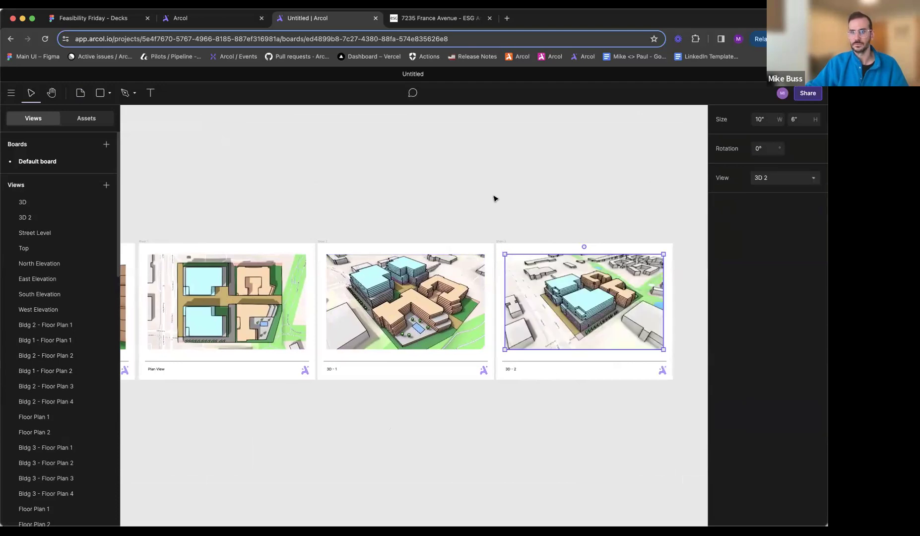
left_click(493, 199)
- Examine the editable project title on the Stats sheet and its text formatting
scroll(494, 199, "left", 10)
scroll(496, 199, "left", 1)
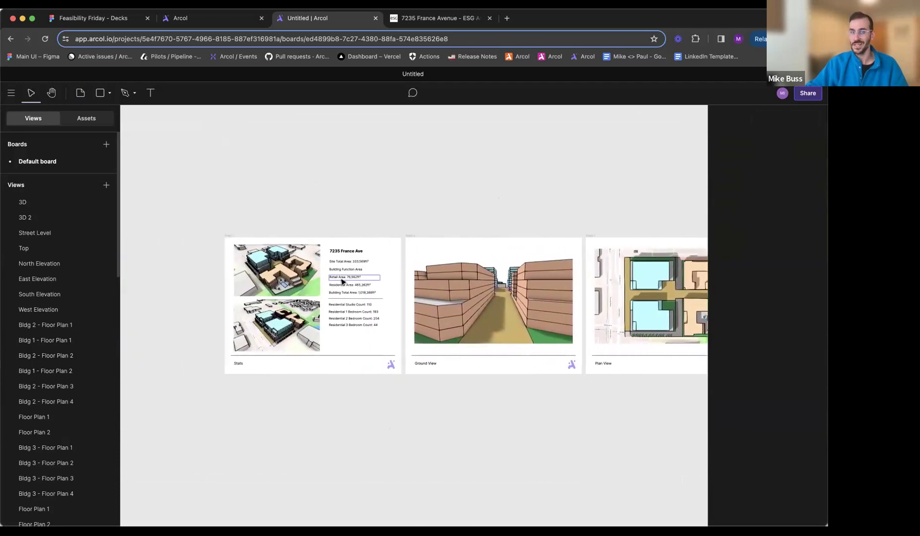
scroll(305, 296, "up", 5, "ctrl")
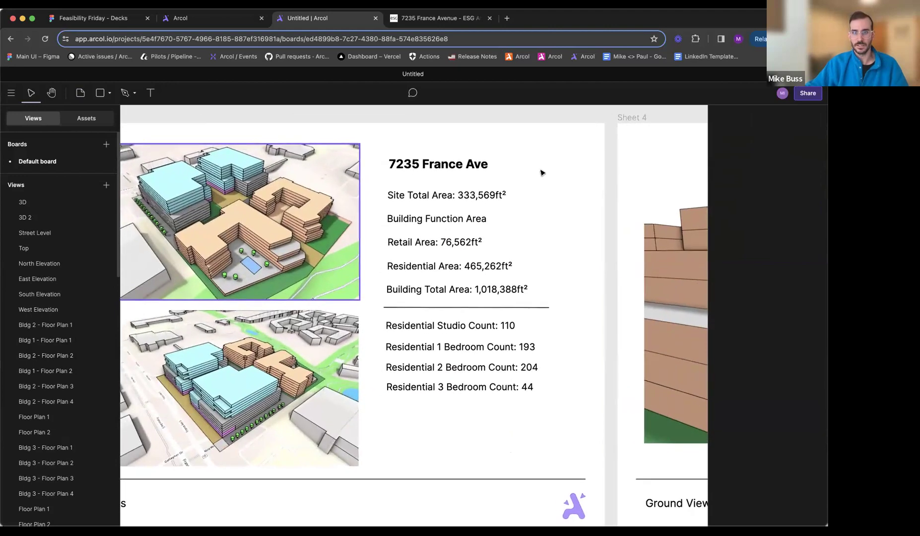
scroll(453, 170, "left", 1)
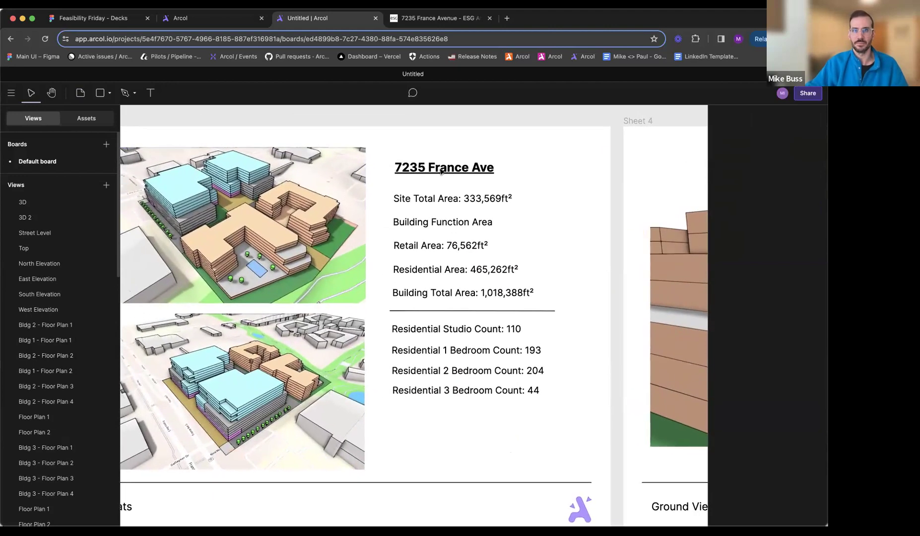
left_click(442, 170)
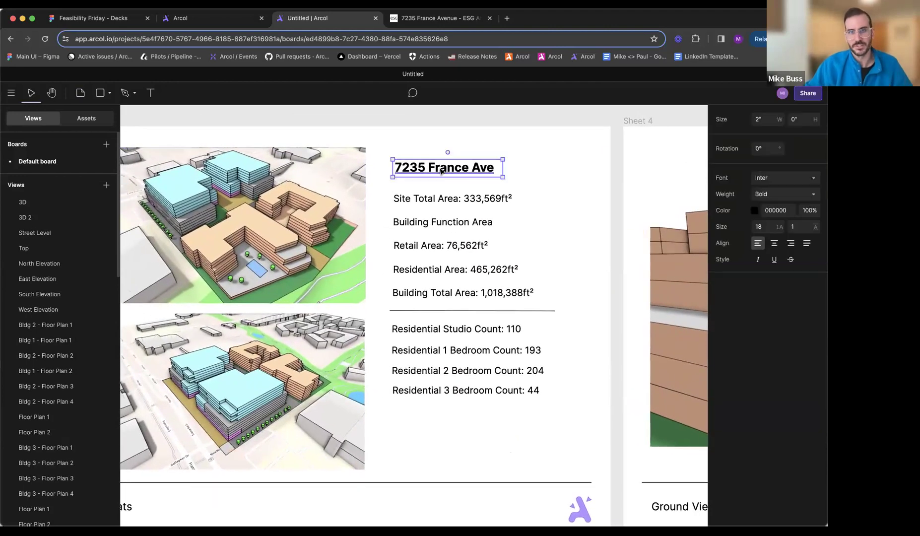
left_click(437, 122)
left_click(431, 172)
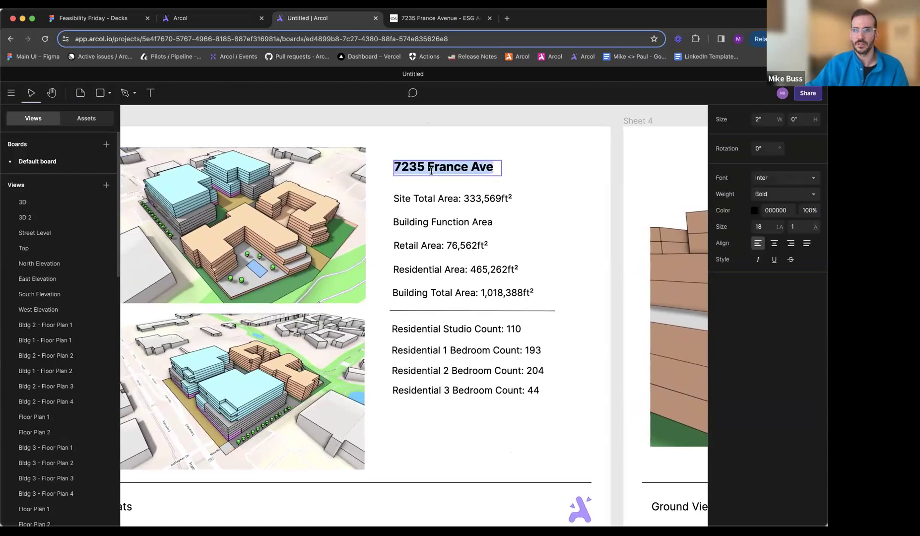
left_click(436, 117)
- Check the linked view and source of the area and residential unit count texts on the Stats sheet
left_click(435, 199)
left_click(425, 245)
left_click(425, 270)
left_click(426, 294)
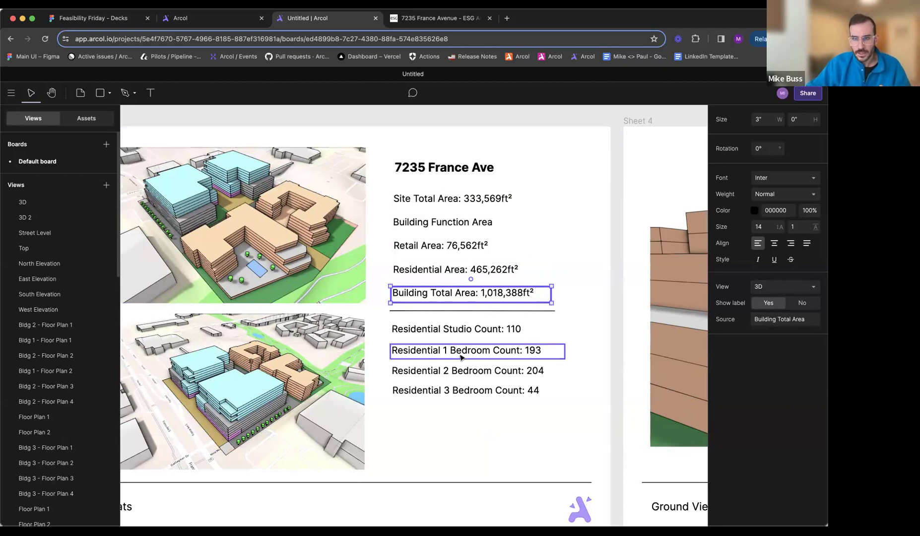
left_click(452, 332)
left_click(455, 370)
left_click(448, 390)
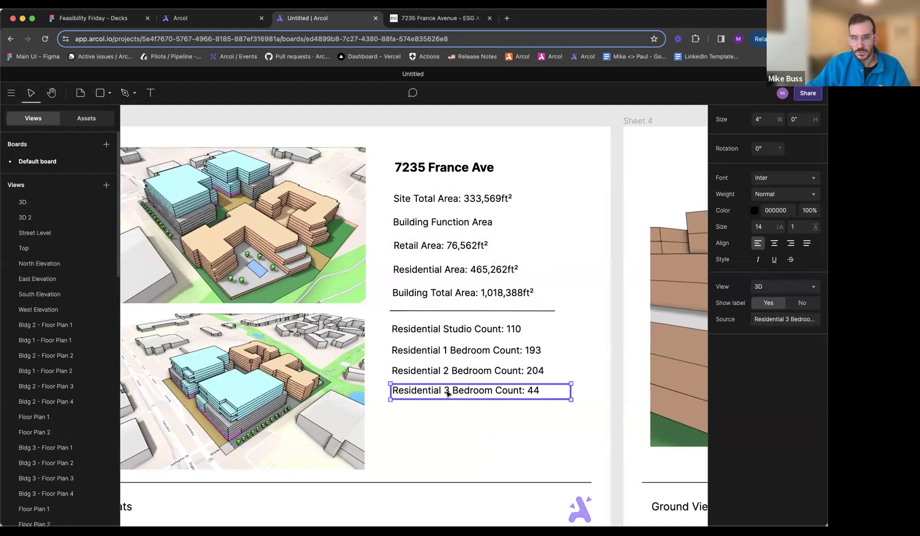
left_click(456, 204)
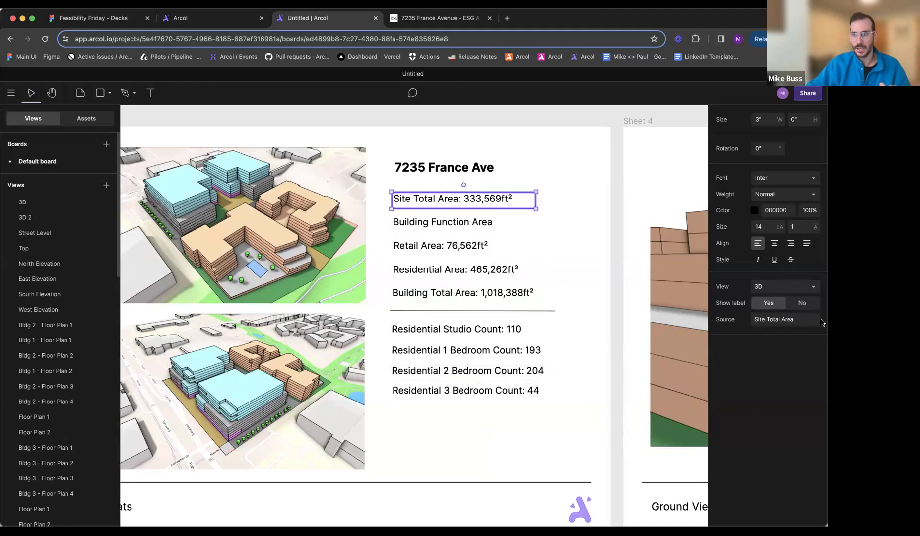
- Set the source of the Building Function Area text on the Stats sheet to Office Area
left_click(461, 222)
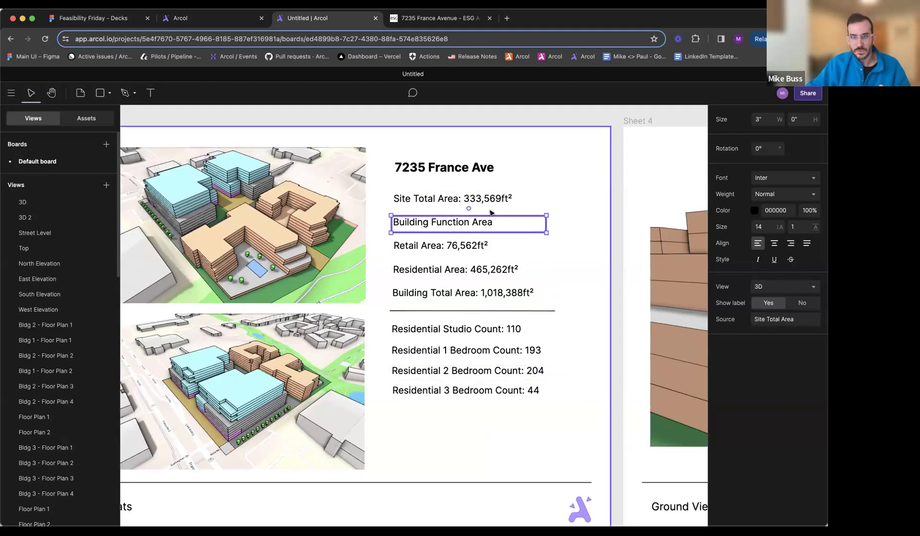
left_click(773, 322)
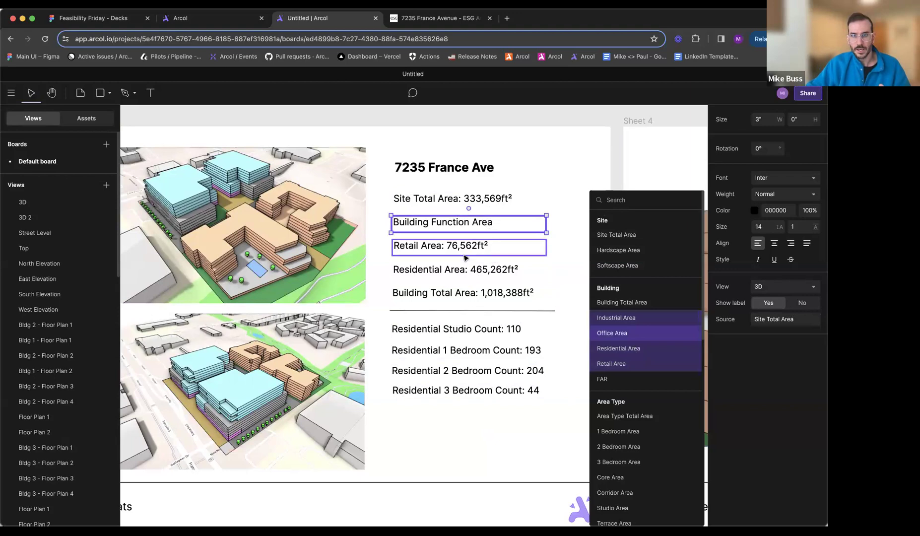
left_click(622, 333)
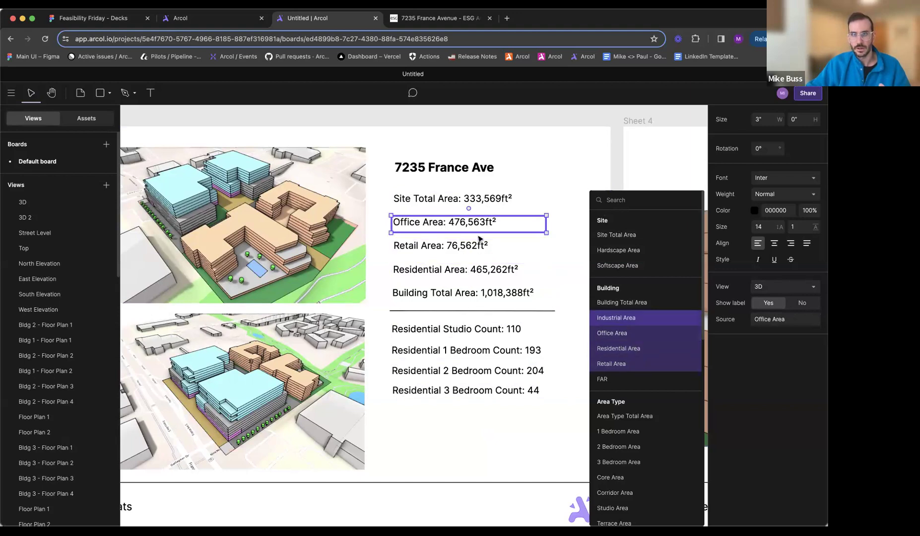
left_click(598, 125)
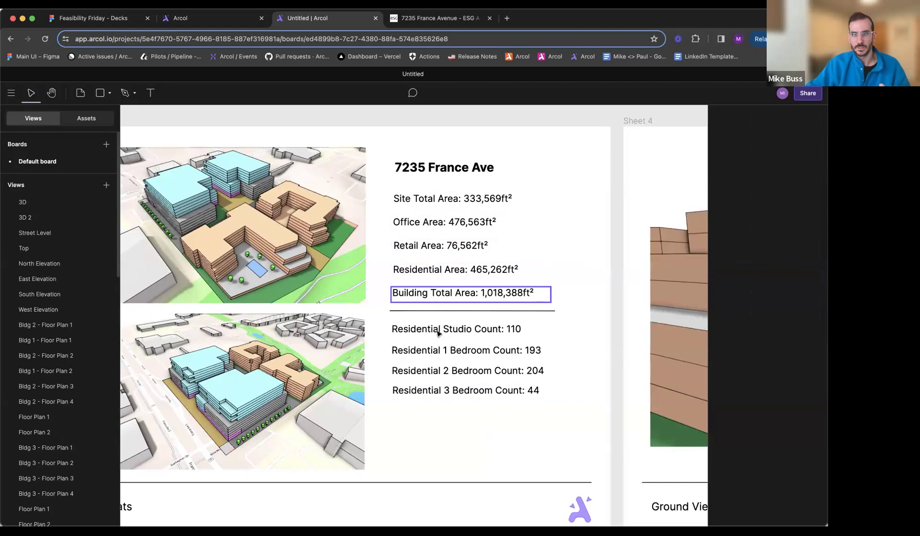
- Examine the metric sources available for the Residential Studio Count text, including the residential unit counts
scroll(439, 334, "down", 2)
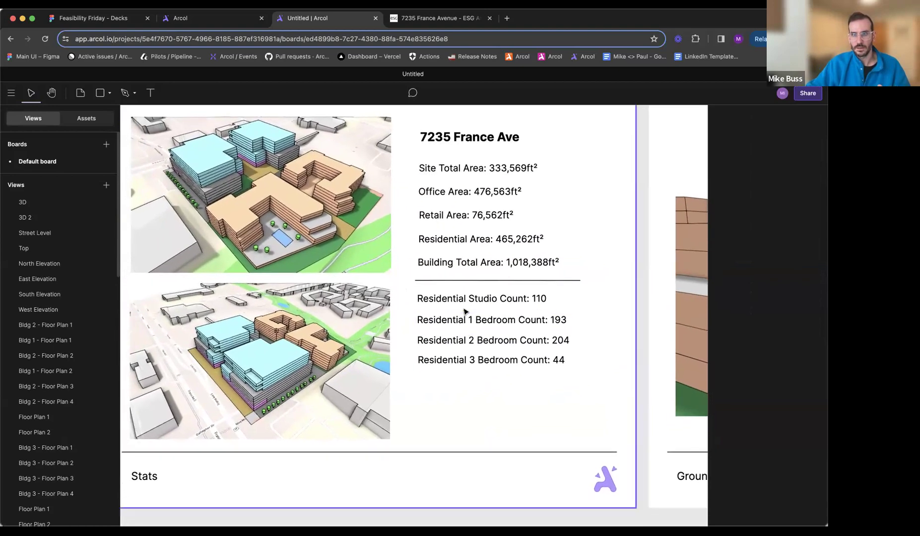
left_click(561, 300)
left_click(793, 321)
scroll(642, 248, "down", 4)
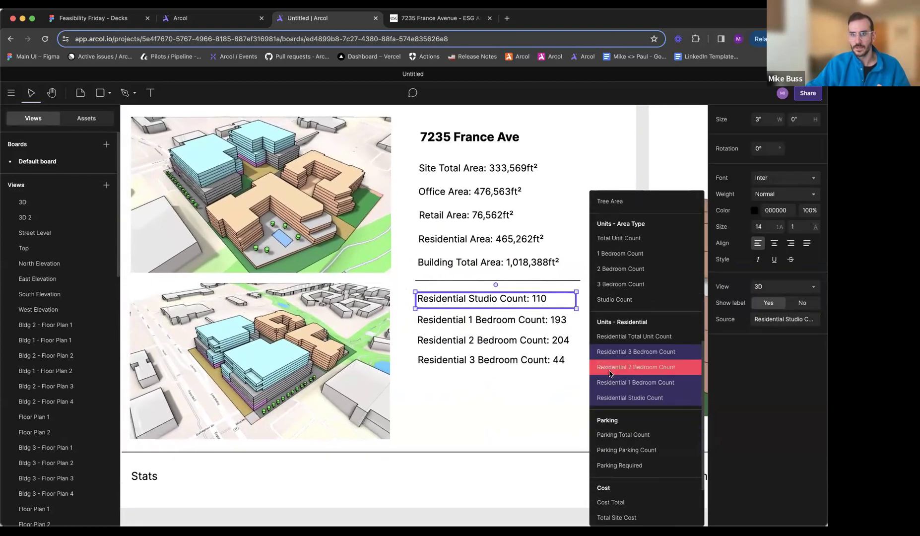
left_click(584, 248)
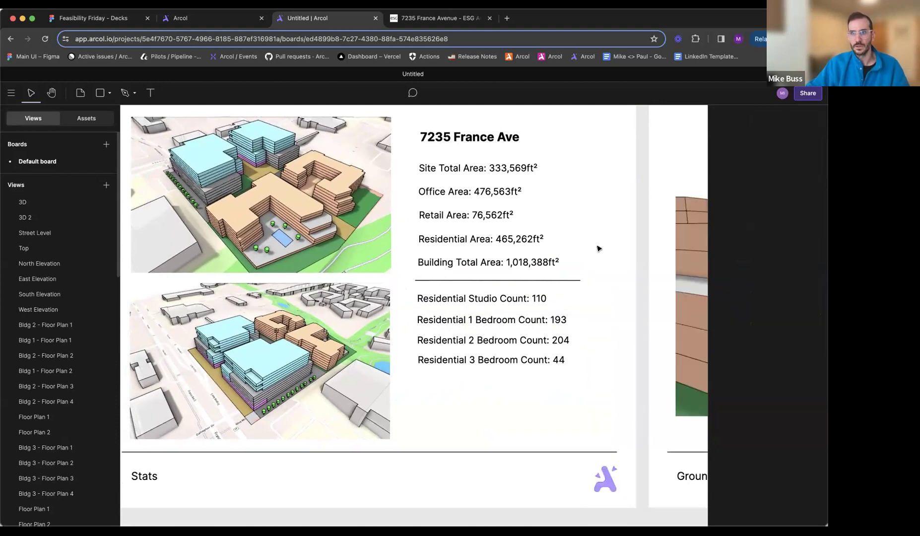
- Duplicate the Residential 3 Bedroom Count text on the Stats sheet and place the copy below the original with a small gap
scroll(599, 248, "down", 5, "ctrl")
scroll(598, 248, "right", 1)
scroll(598, 249, "right", 5)
scroll(316, 259, "down", 4, "ctrl")
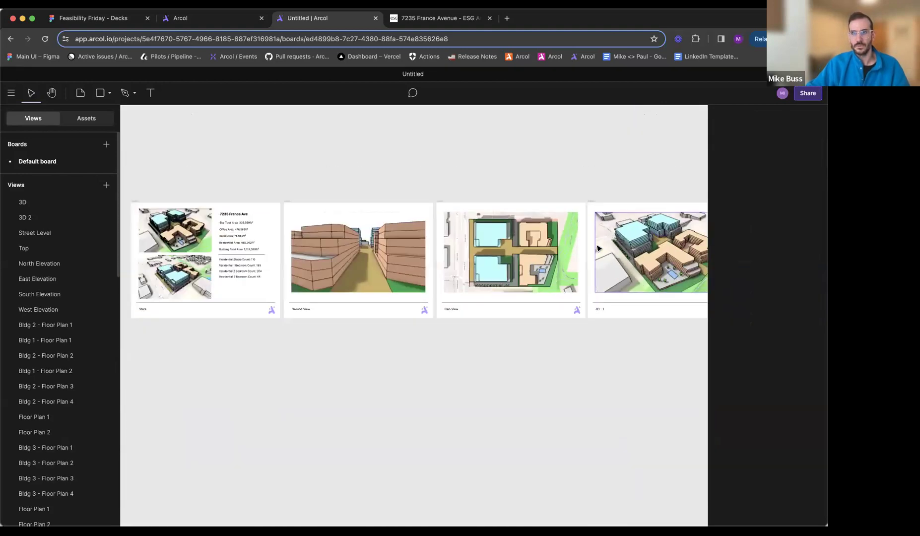
scroll(317, 259, "up", 8, "ctrl")
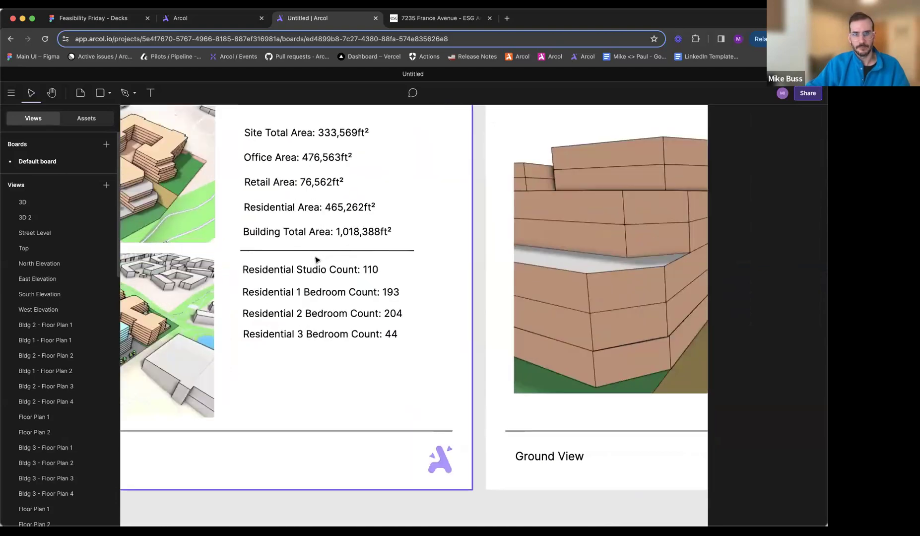
scroll(317, 259, "down", 4, "ctrl")
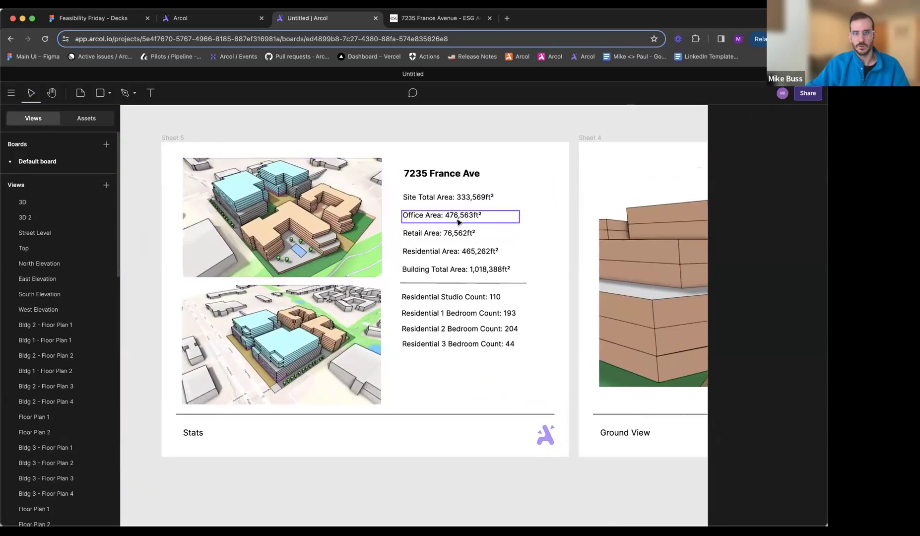
left_click(429, 347)
scroll(430, 348, "up", 4, "ctrl")
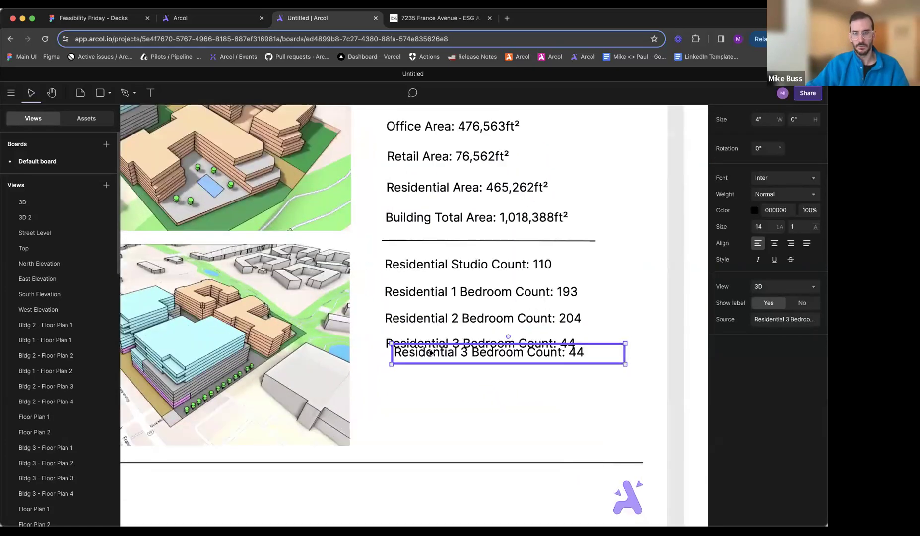
left_click_drag(429, 353, 422, 380)
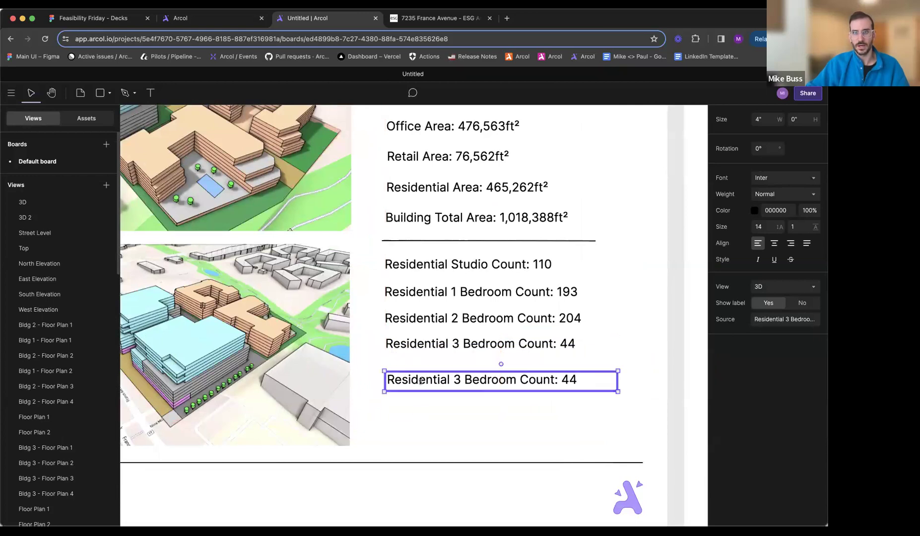
- Copy the divider line to below the Residential 3 Bedroom Count on the Stats sheet and set the duplicate text's source to Hardscape Area
left_click(406, 241)
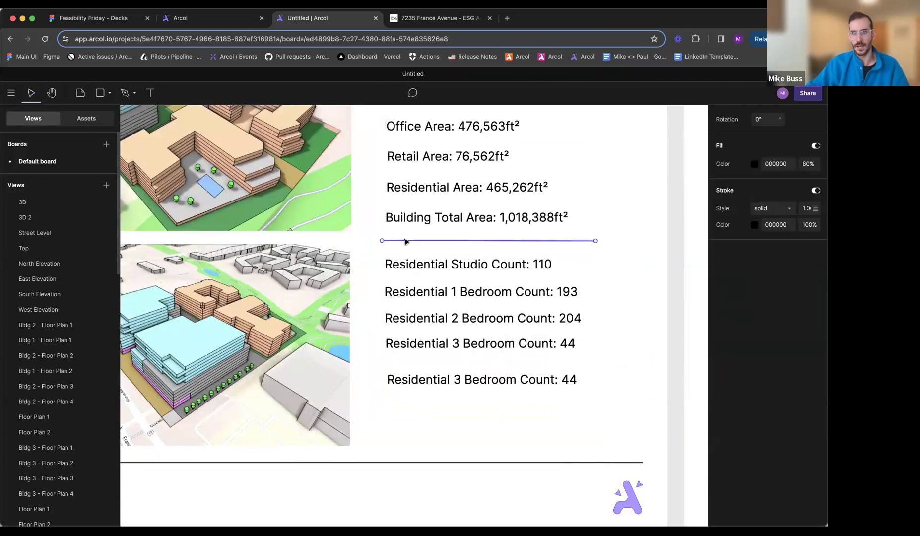
left_click_drag(410, 250, 412, 393)
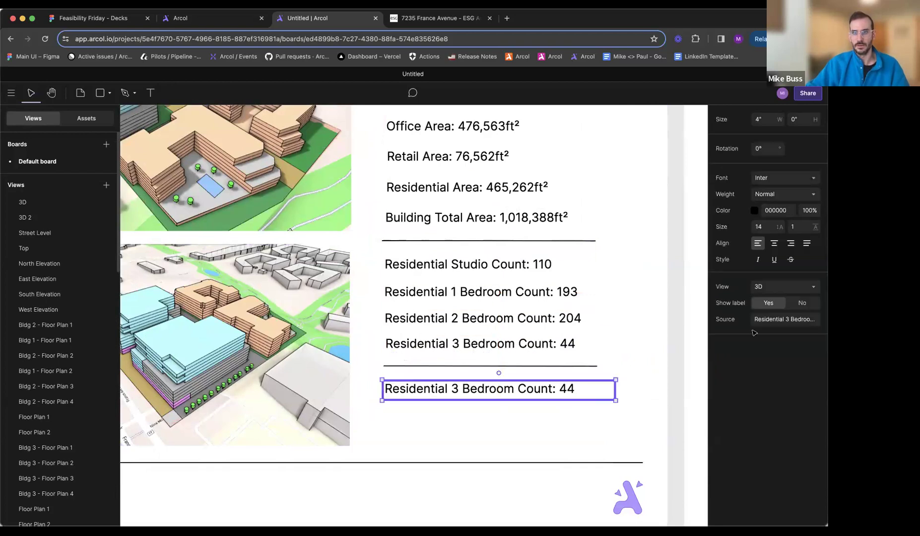
left_click(777, 319)
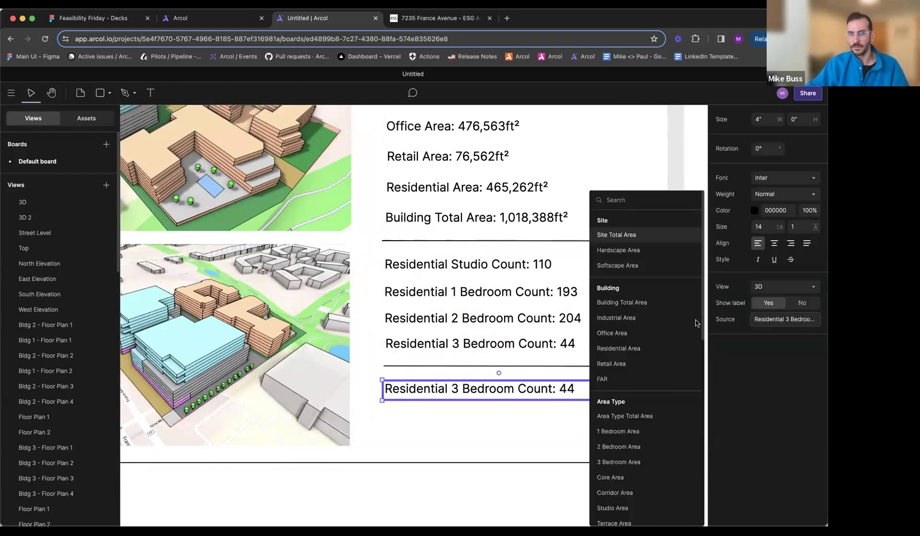
left_click(633, 252)
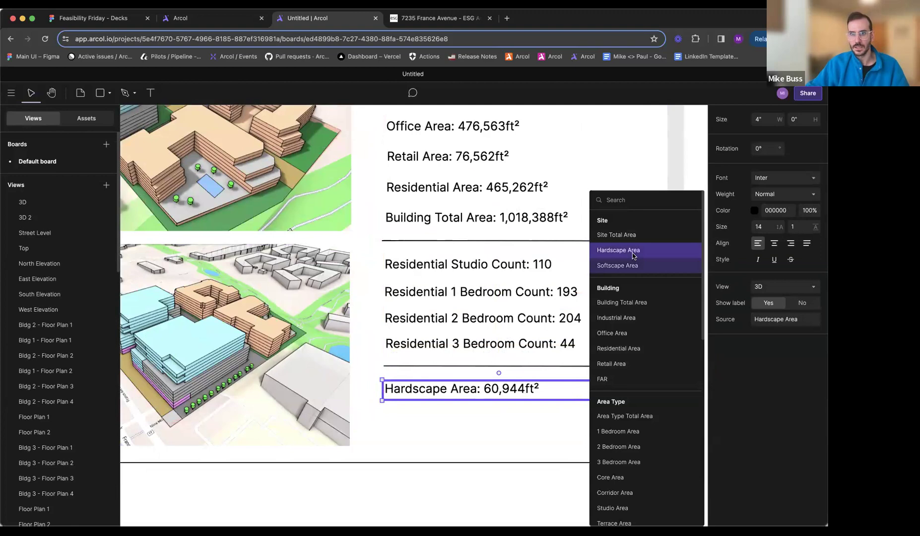
left_click(683, 183)
scroll(543, 349, "down", 3, "ctrl")
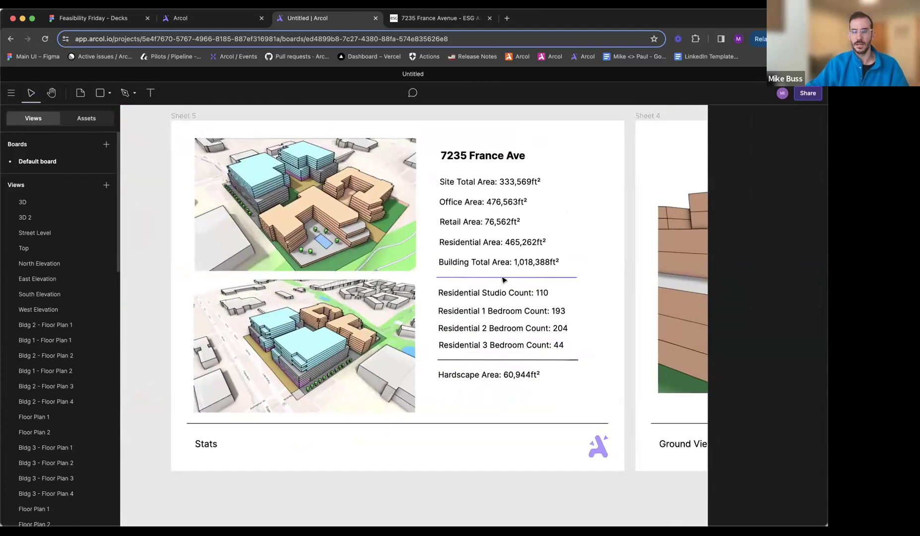
- Extrude the roof of the residential building around the pool courtyard upward in the 3D view and check the Stats sheet on the default board
left_click(50, 201)
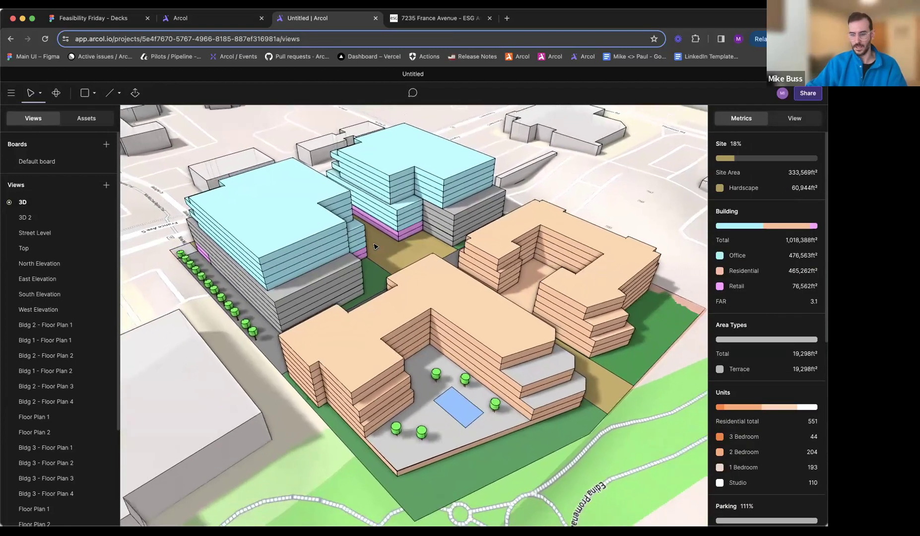
scroll(375, 247, "down", 1)
key("e")
left_click_drag(455, 302, 462, 221)
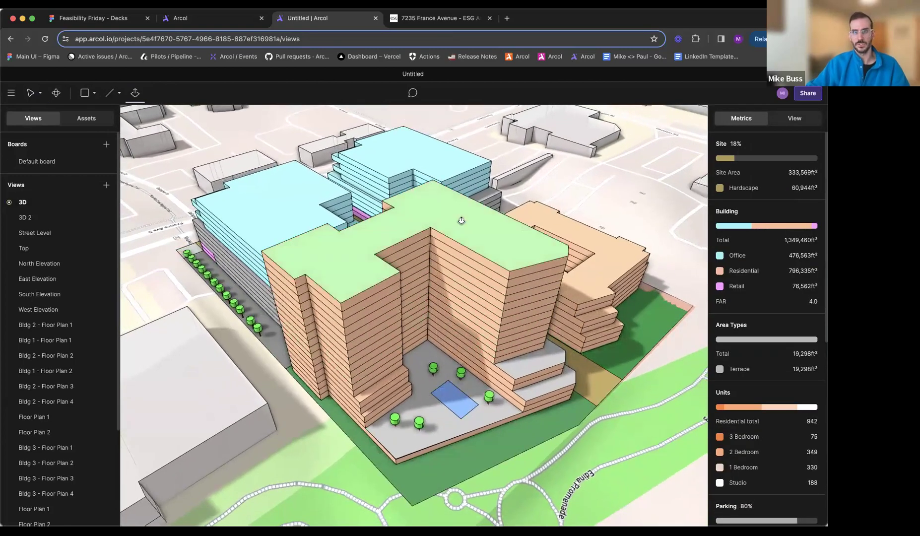
key("Escape")
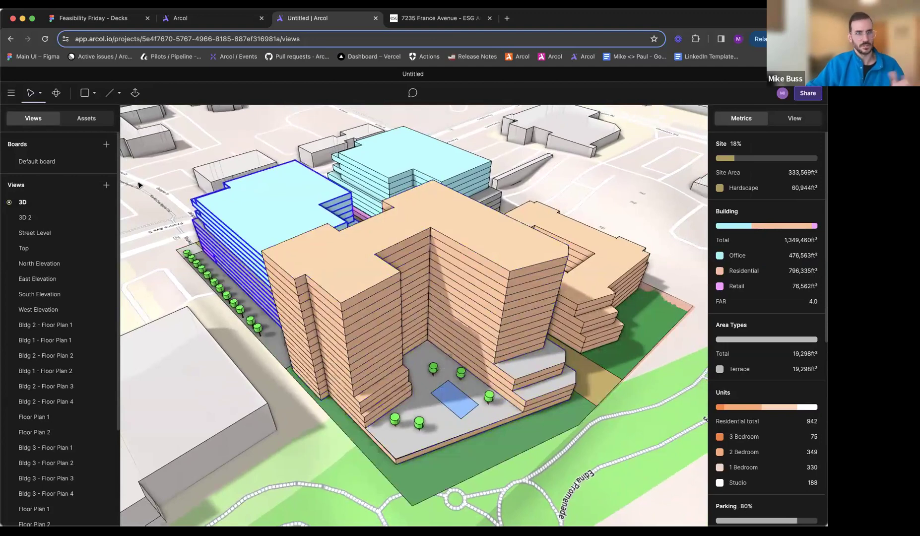
left_click(37, 161)
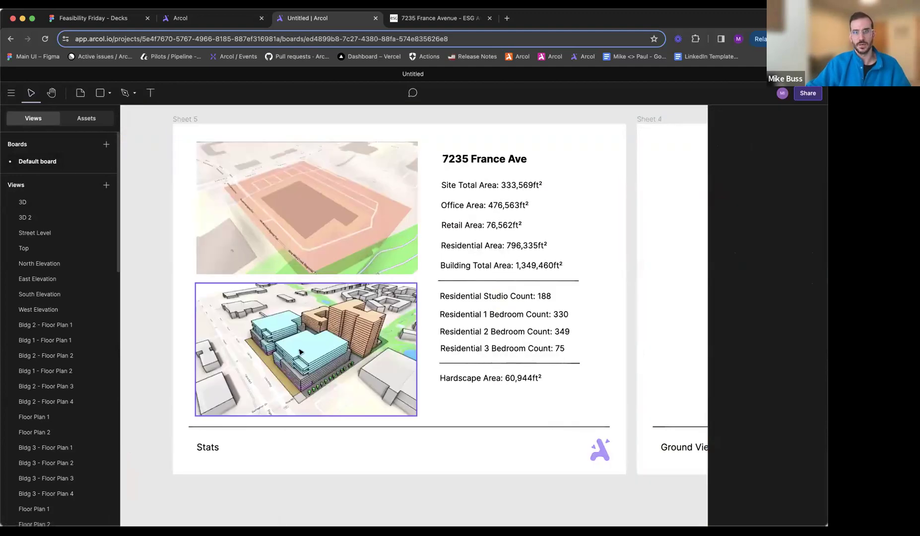
scroll(343, 229, "right", 1)
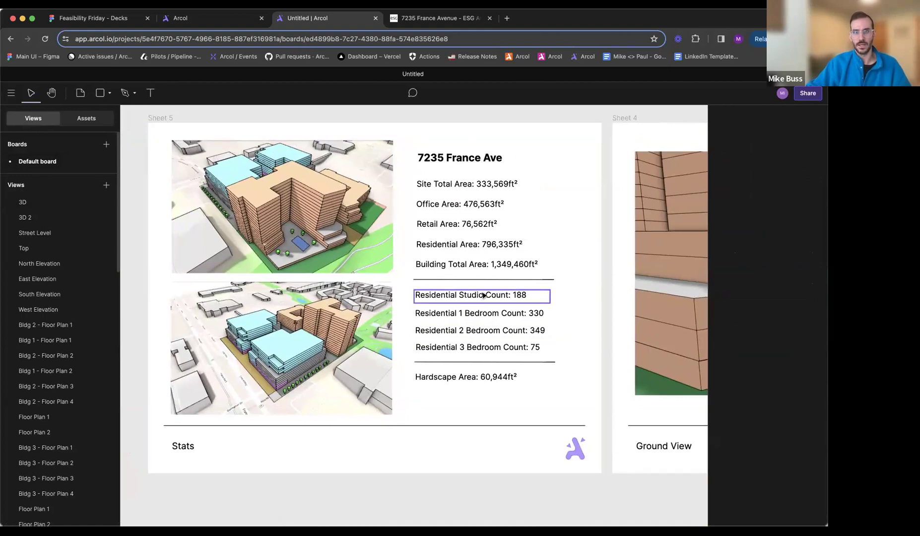
- Push the pool courtyard building's roof back down to its original height in the 3D view and return to the default board
left_click(69, 203)
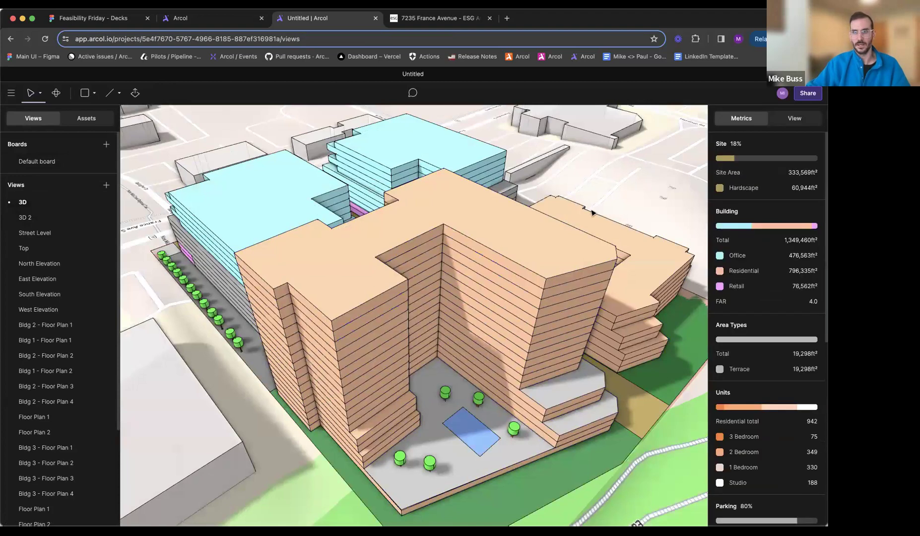
key("p")
left_click_drag(520, 227, 614, 326)
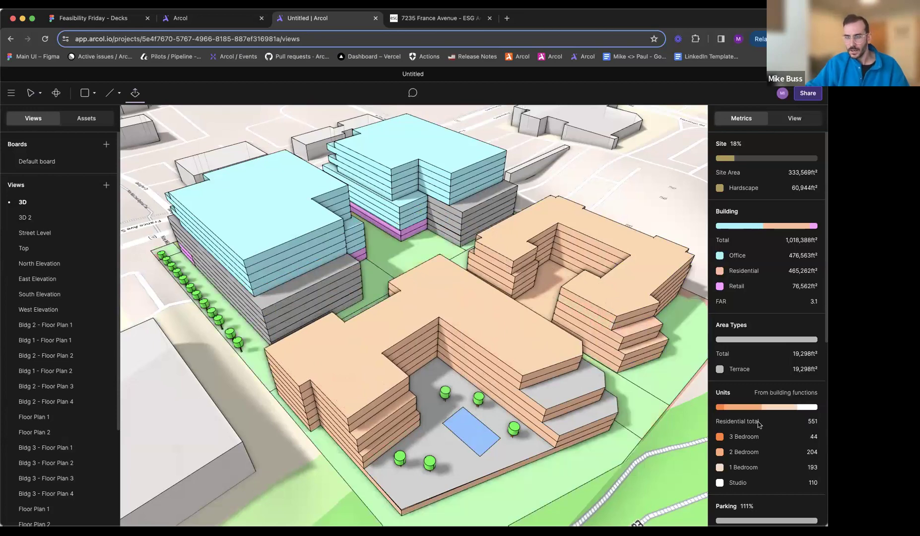
key("Escape")
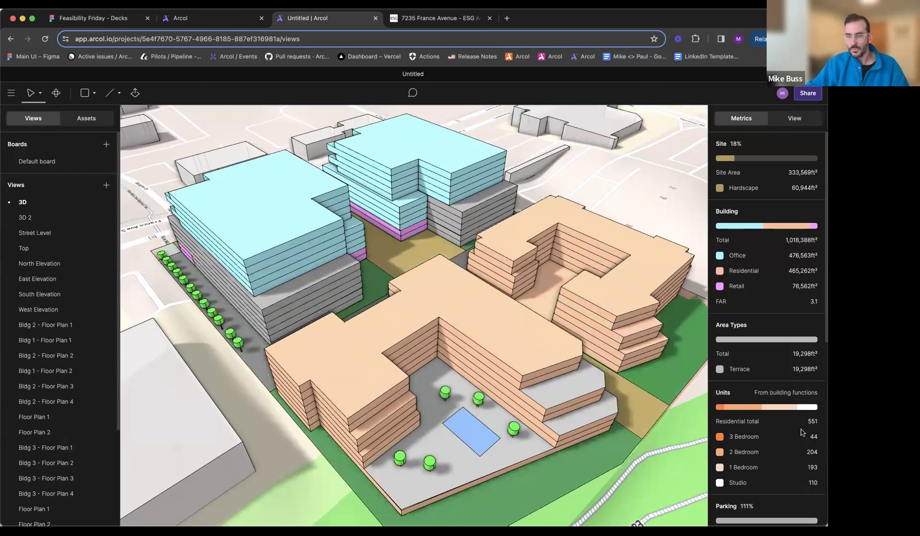
left_click(50, 164)
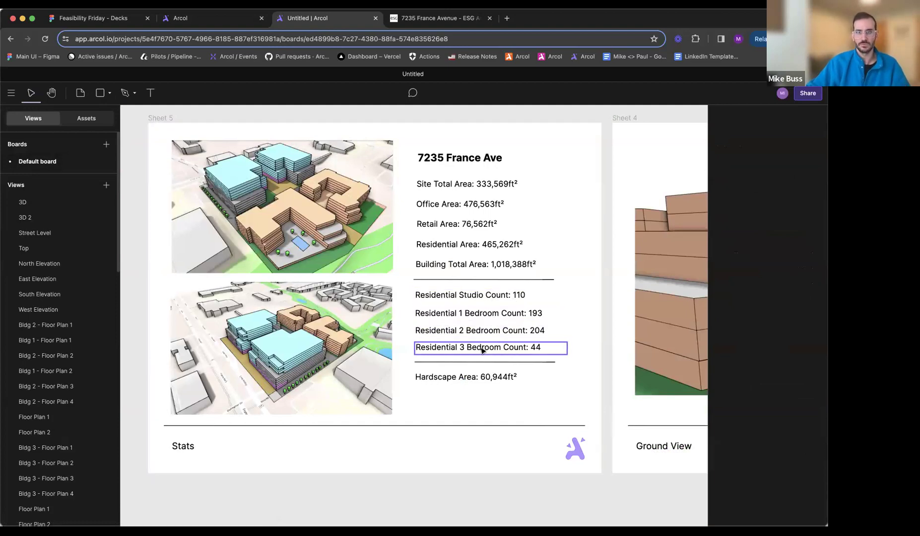
- Move the lower divider line and the Hardscape Area text down to open a gap below the Residential 3 Bedroom Count
scroll(491, 367, "up", 3, "ctrl")
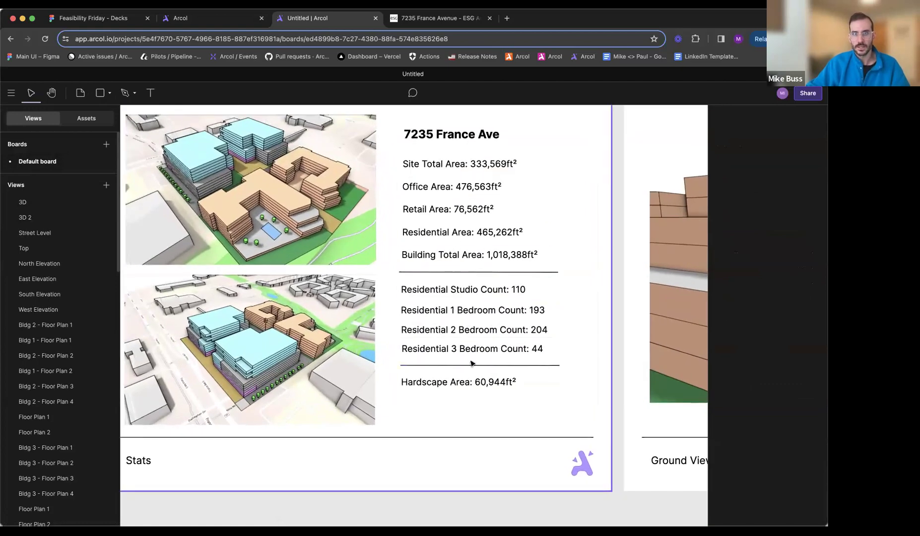
left_click(457, 381)
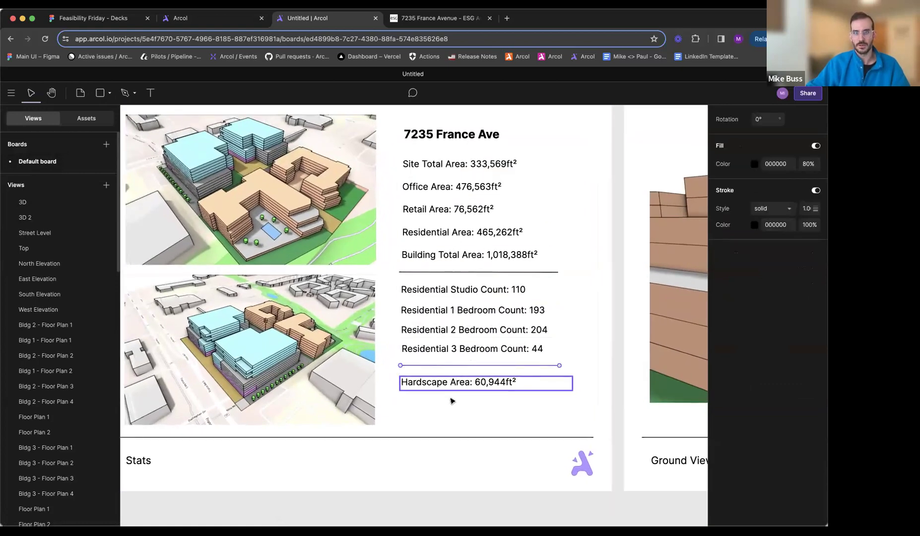
left_click_drag(449, 394, 449, 418)
- Duplicate the Residential 3 Bedroom Count text into the gap below it and set the copy's source to Residential Total Unit Count
left_click(431, 349)
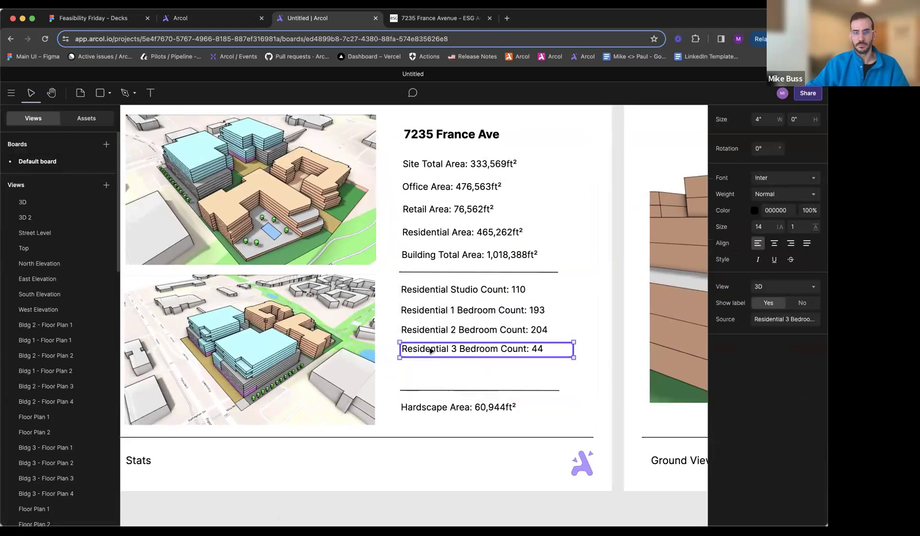
left_click_drag(431, 350, 434, 372)
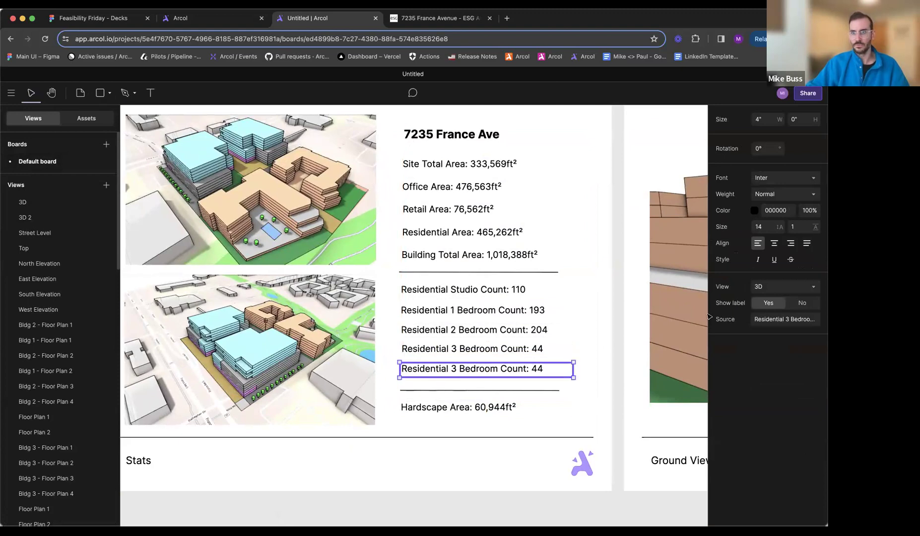
left_click(789, 318)
scroll(678, 373, "down", 5)
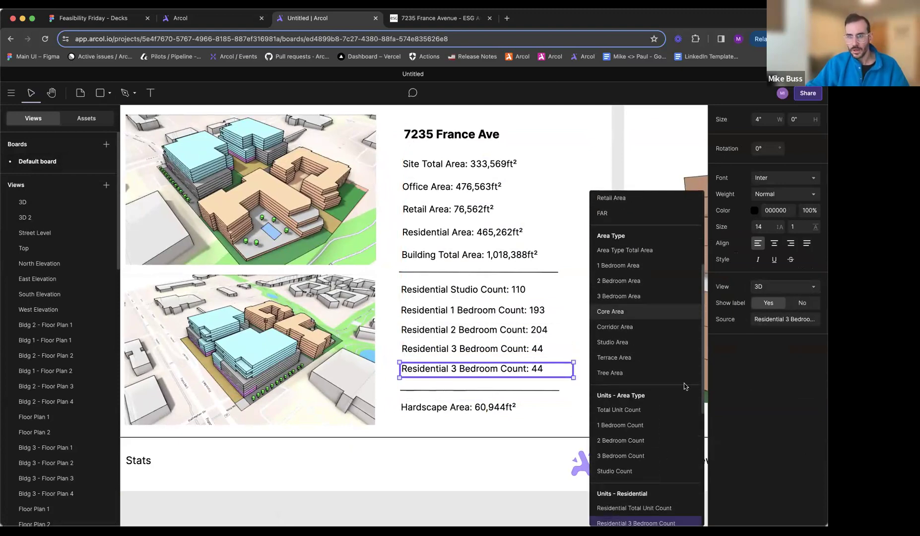
scroll(678, 372, "down", 2)
left_click(646, 423)
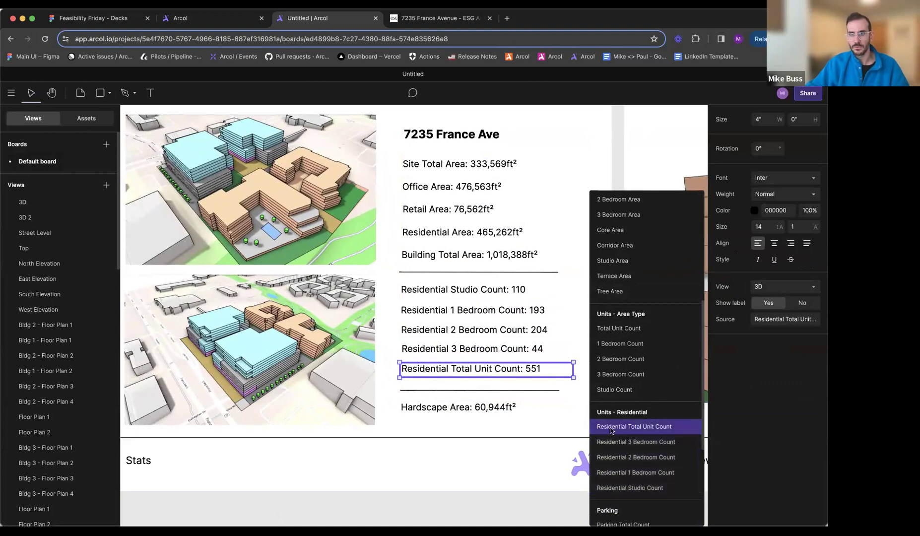
left_click(507, 497)
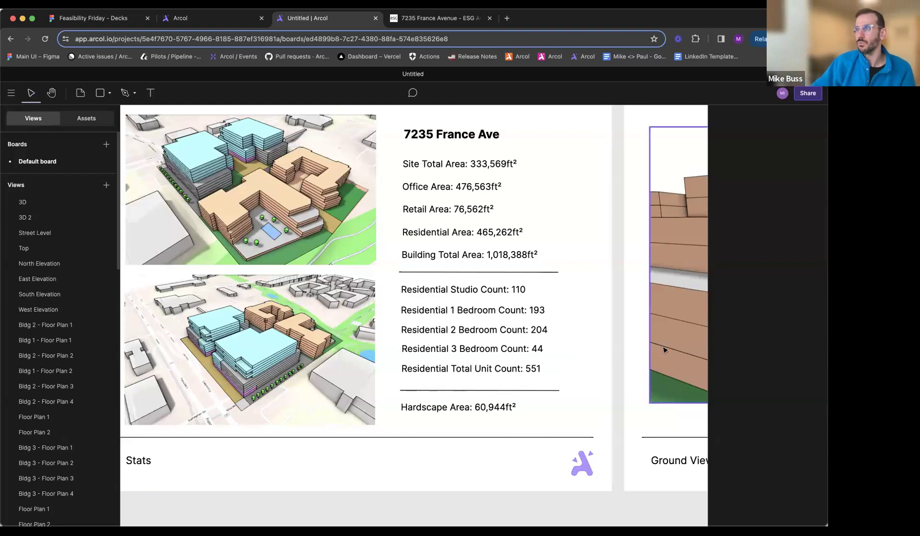
scroll(493, 512, "down", 5, "ctrl")
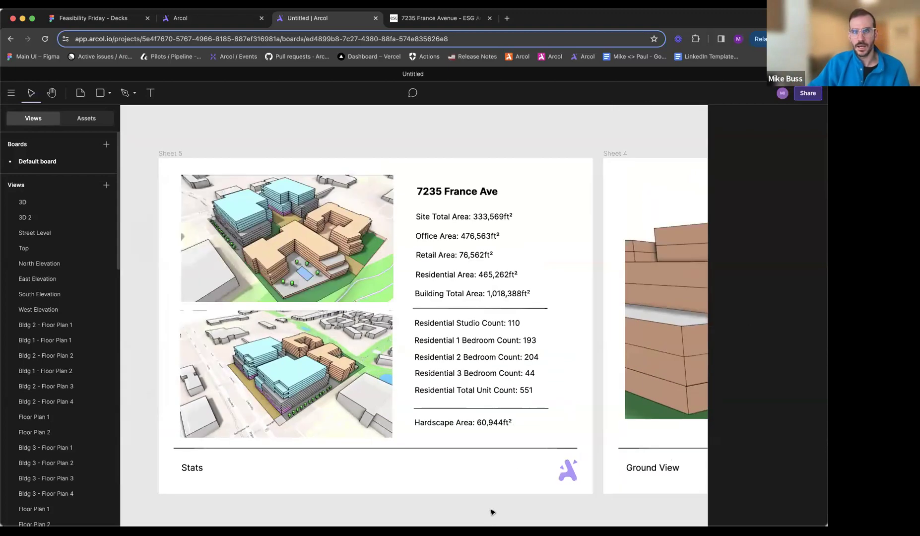
- Open the 3D view and review its site, building, area type and unit metrics
left_click(51, 201)
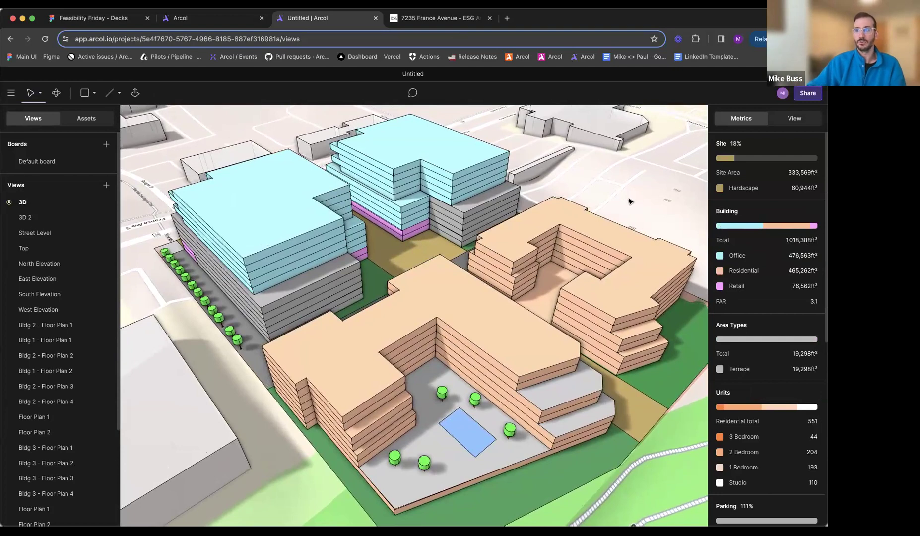
middle_click_drag(620, 202, 622, 204)
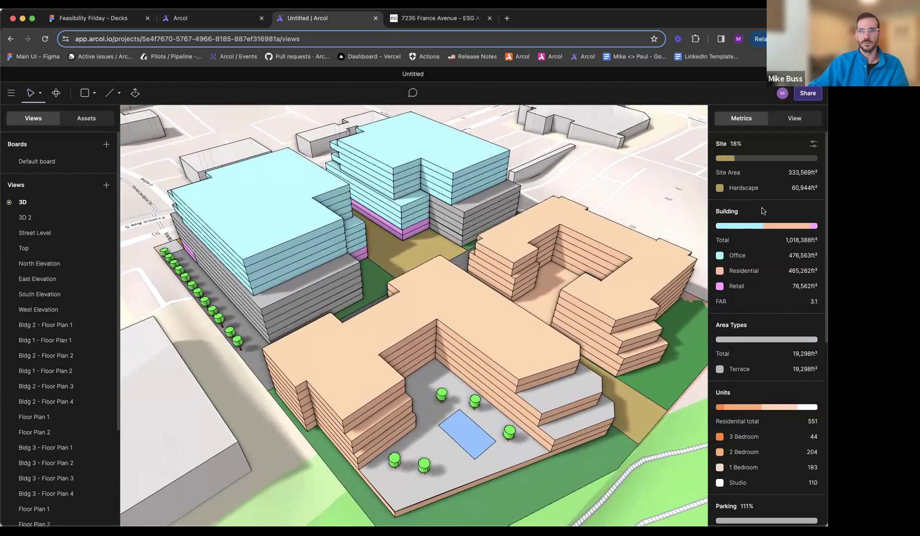
scroll(755, 248, "down", 5)
scroll(739, 305, "up", 5)
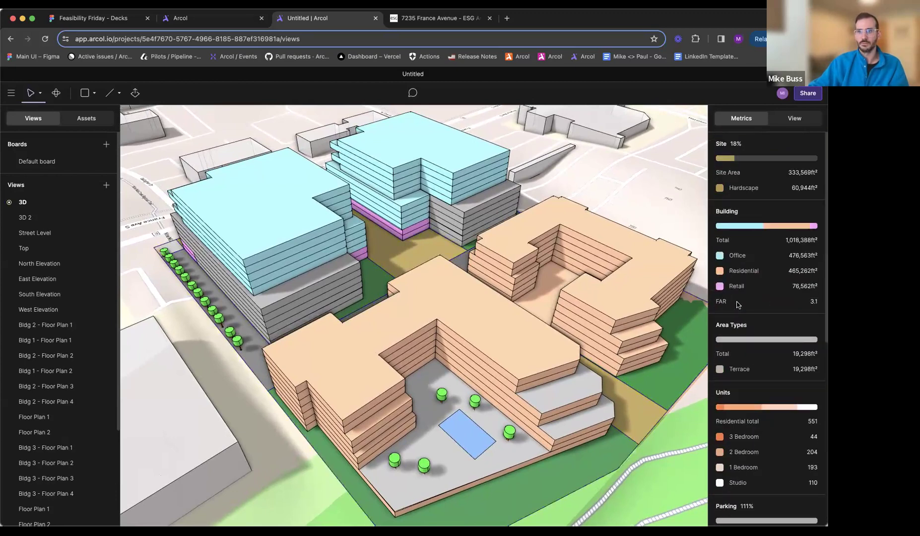
- Return to the default board and place a metrics plot, 3 by 3 inches, in the empty area below the Stats sheet
left_click(45, 163)
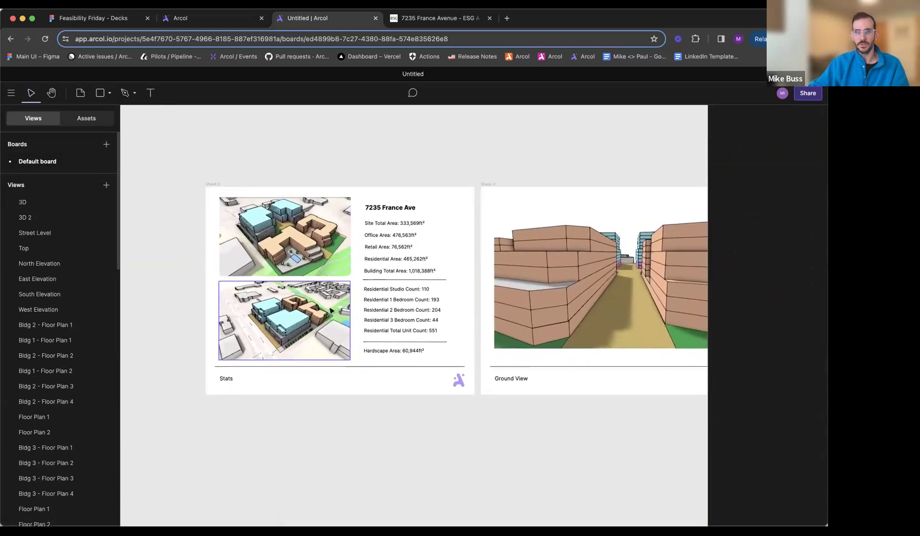
scroll(199, 302, "up", 5)
left_click(109, 94)
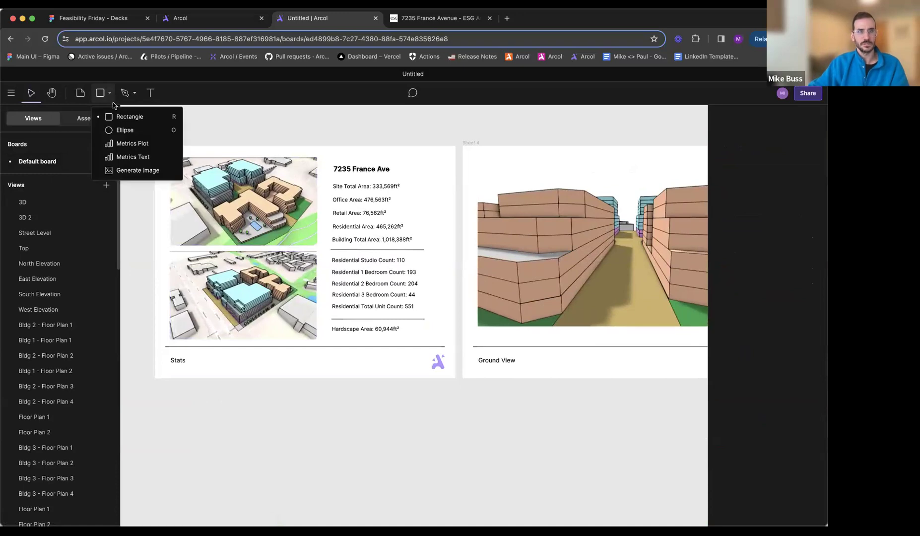
left_click(132, 144)
left_click(415, 314)
left_click_drag(415, 314, 354, 443)
- Link the metrics plot to the 3D view and set its source to the building function areas
left_click(776, 180)
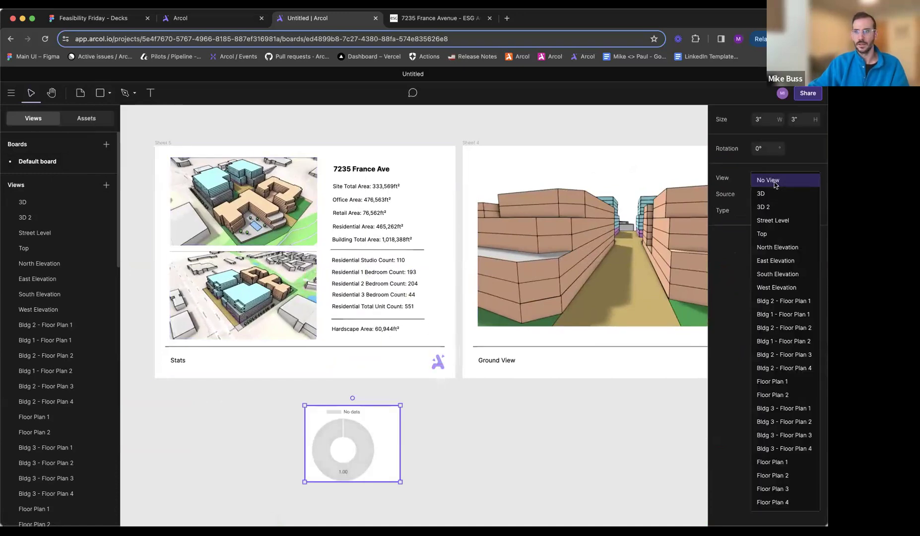
left_click(771, 194)
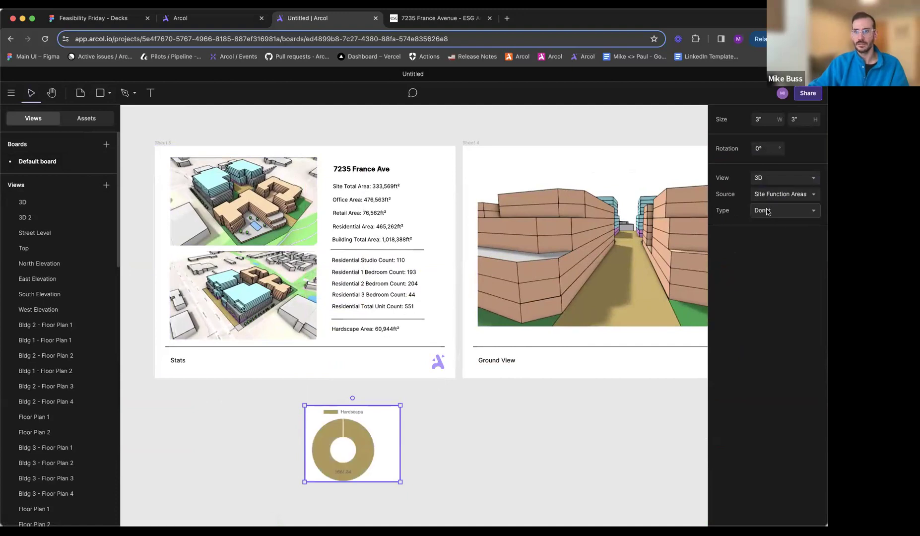
left_click(774, 194)
left_click(782, 217)
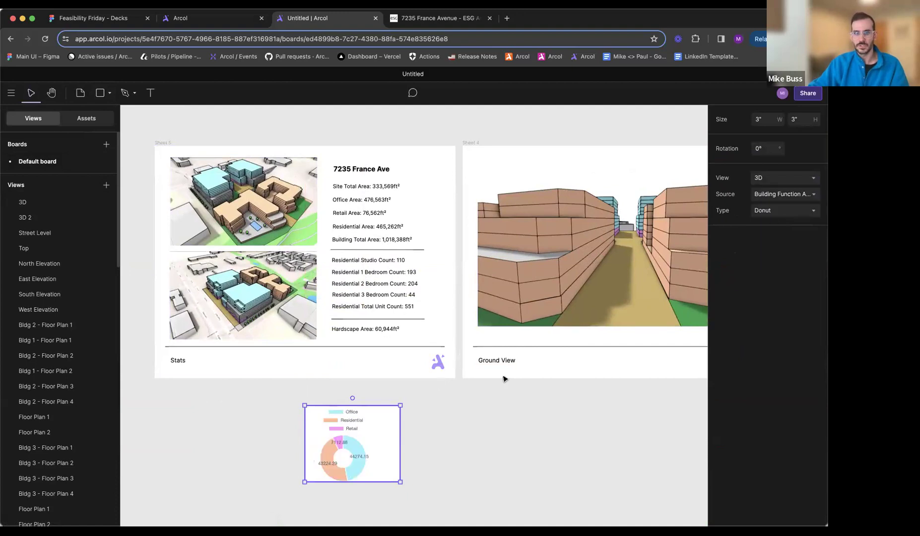
- Try the Bar type on the metrics plot and set its type to Pie
scroll(382, 433, "up", 5, "ctrl")
left_click(781, 211)
left_click(777, 226)
left_click(782, 211)
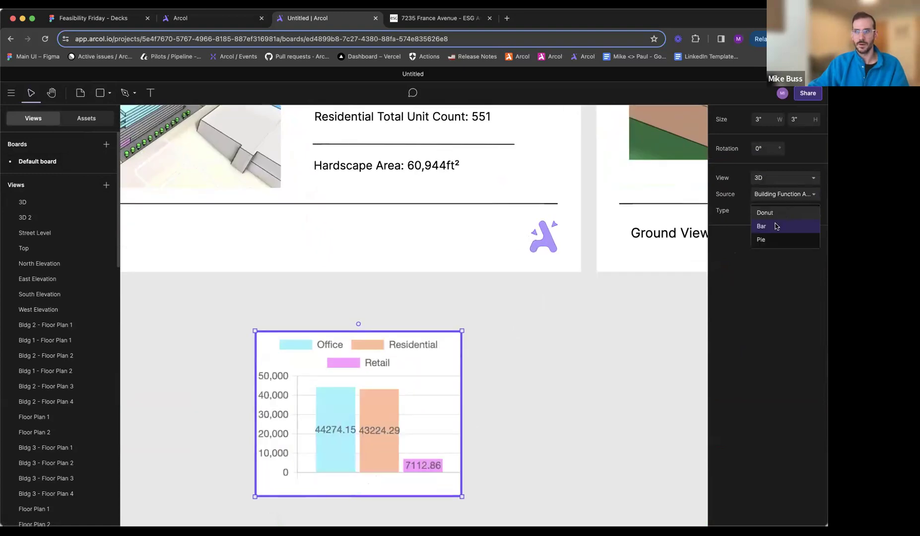
left_click(769, 240)
left_click(538, 386)
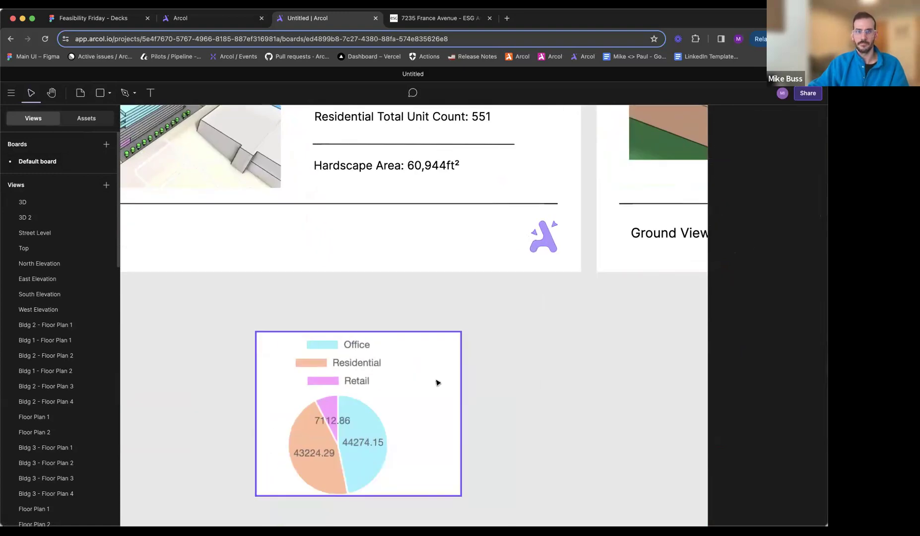
- Move the pie chart further down, away from the bottom edge of the Stats sheet
scroll(438, 383, "down", 5, "ctrl")
left_click_drag(438, 383, 434, 441)
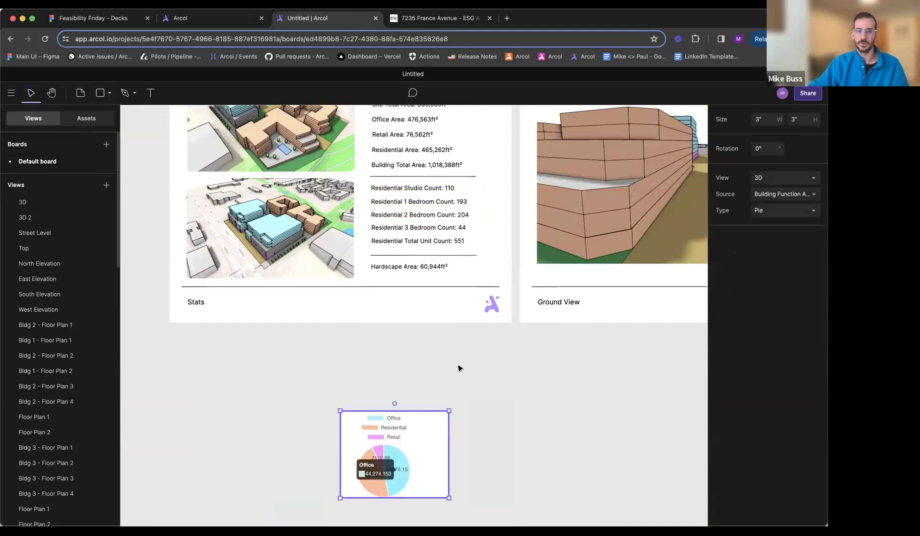
left_click(458, 368)
scroll(459, 368, "down", 8, "ctrl")
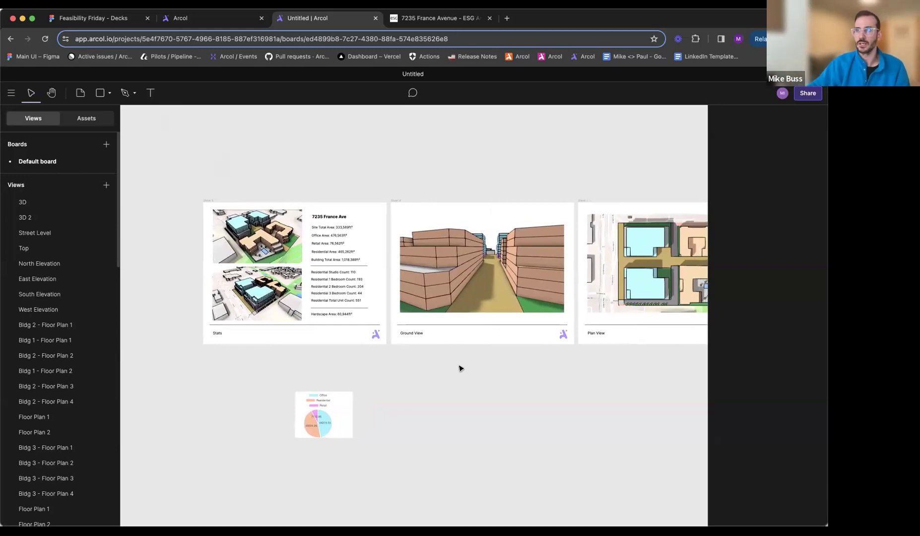
- Open the share options for Sheet set 1 and include all sheets of the default board
left_click(800, 96)
left_click(341, 203)
left_click(321, 232)
left_click(305, 226)
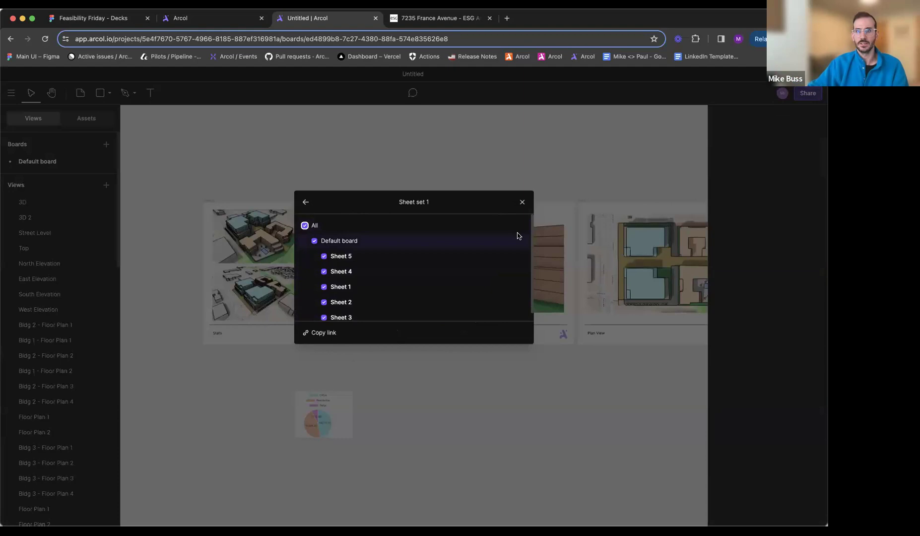
- Close the sheet set's sharing settings and download the project from the board as an STL file
left_click(522, 202)
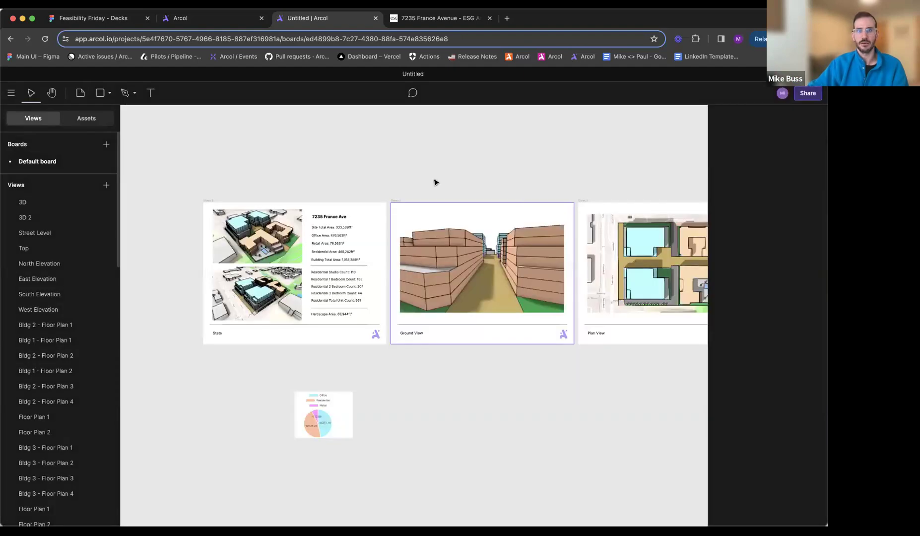
left_click(11, 93)
mouse_move(43, 132)
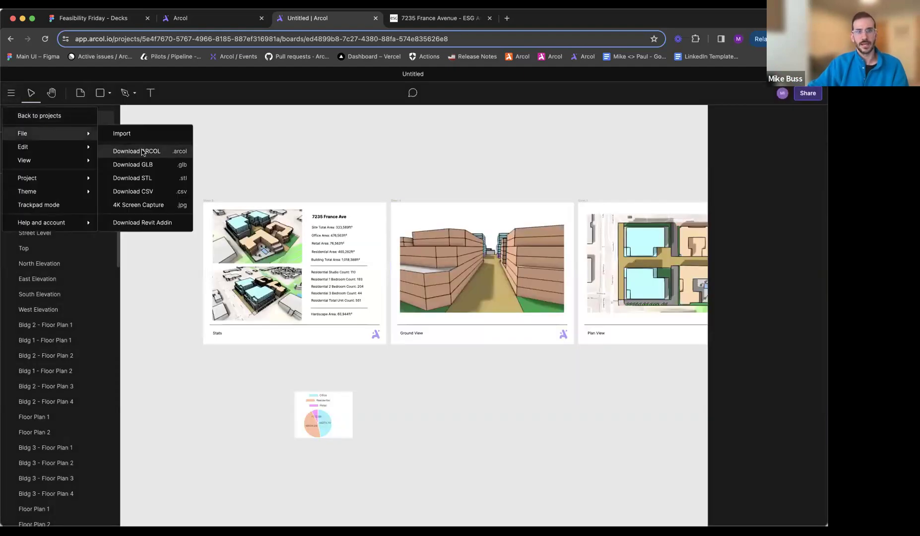
left_click(149, 178)
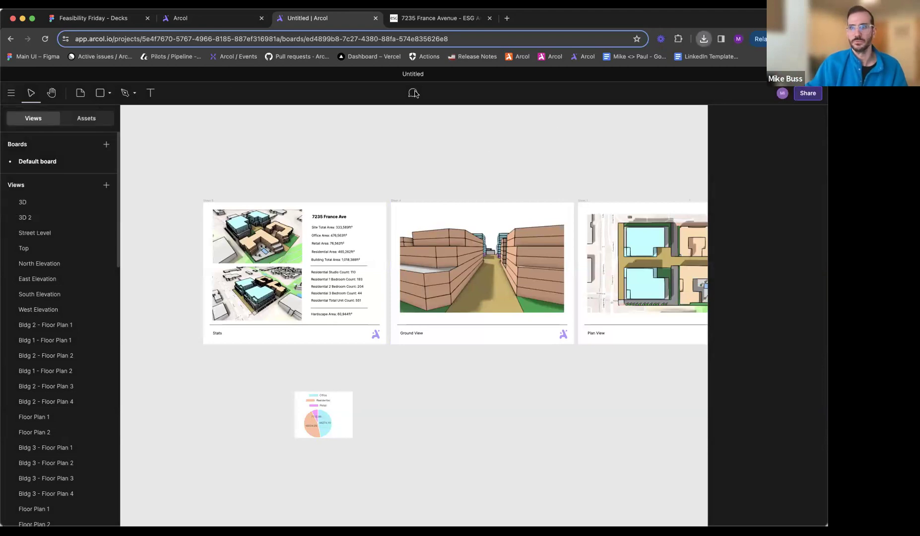
- Open the 3D view and download the building model from it as an STL file
left_click(25, 202)
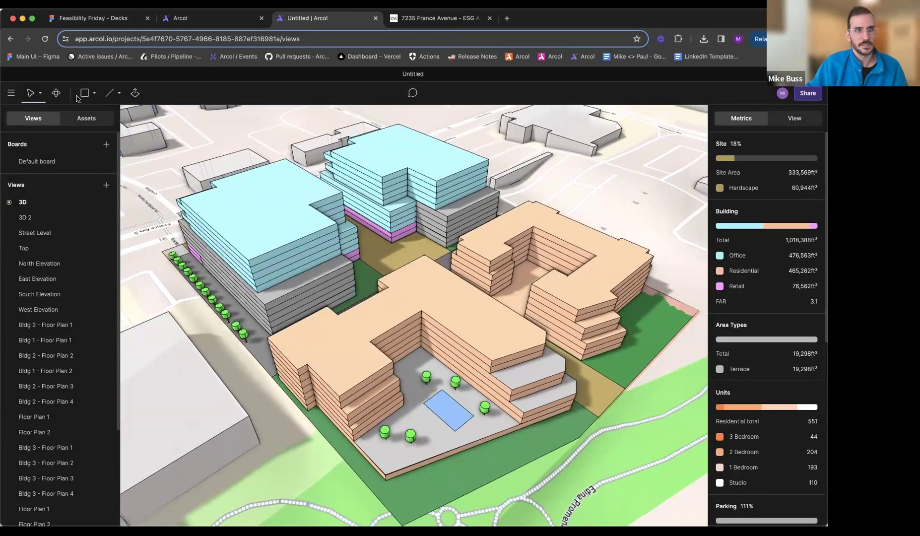
left_click(11, 92)
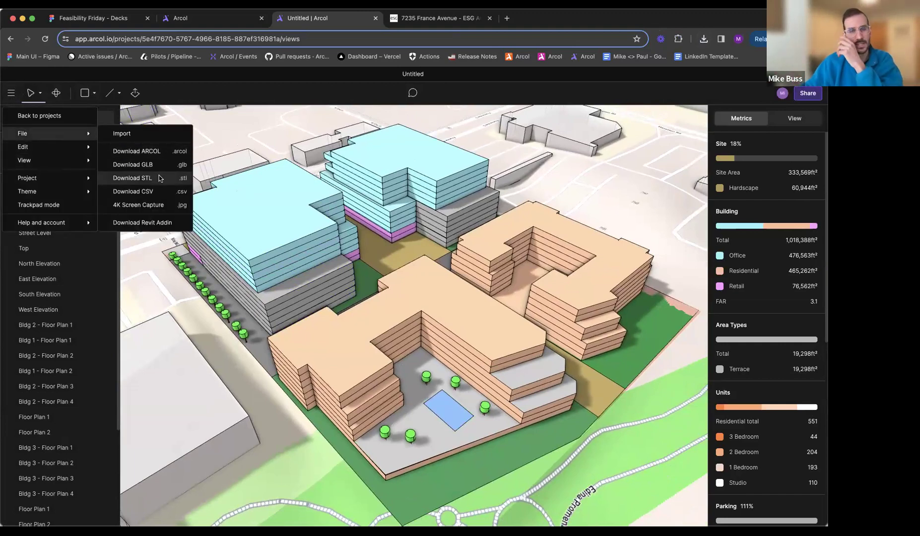
left_click(160, 178)
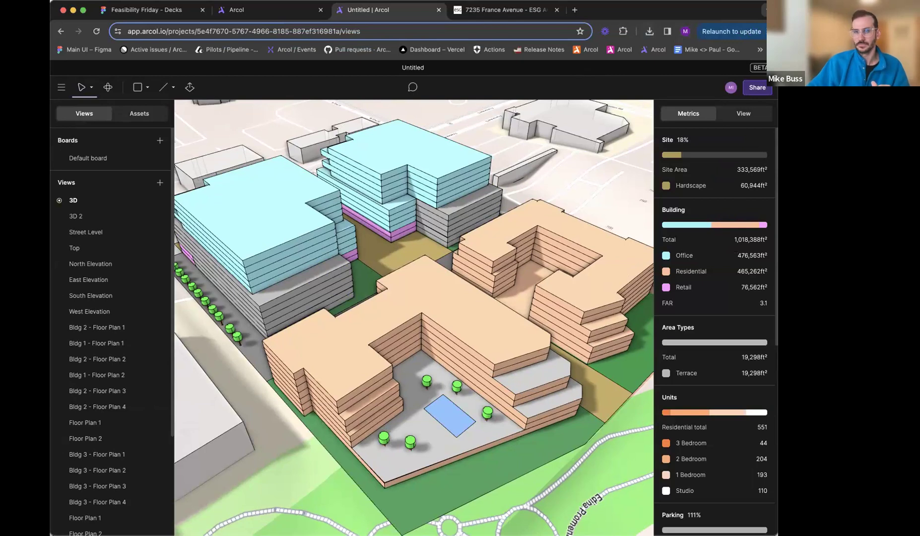
left_click(236, 131)
left_click(69, 89)
mouse_move(88, 131)
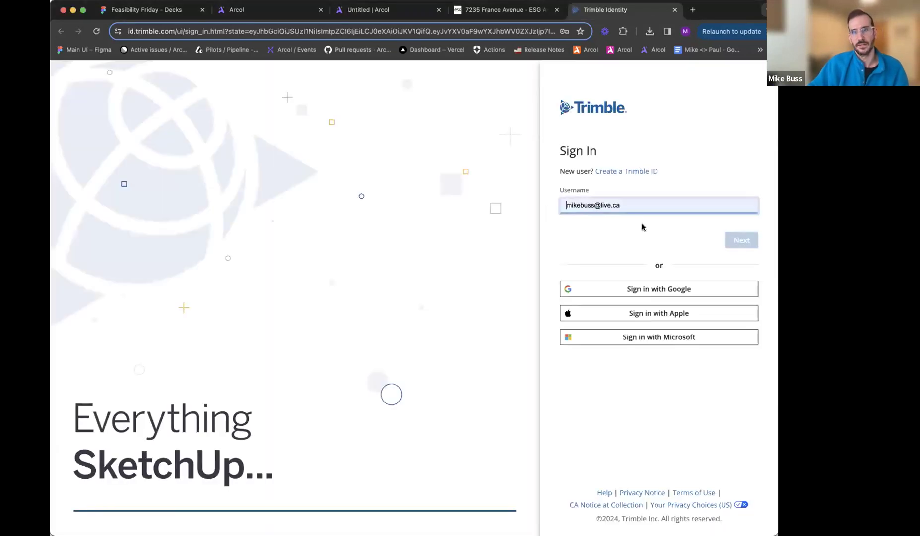
- Sign in to the Trimble account with the username and account password, and close the sign-in page
left_click(735, 241)
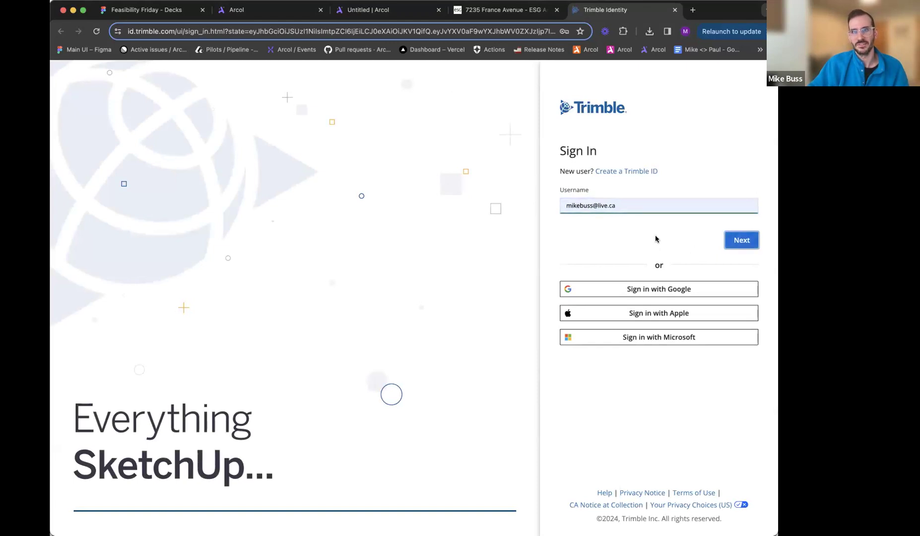
left_click(718, 241)
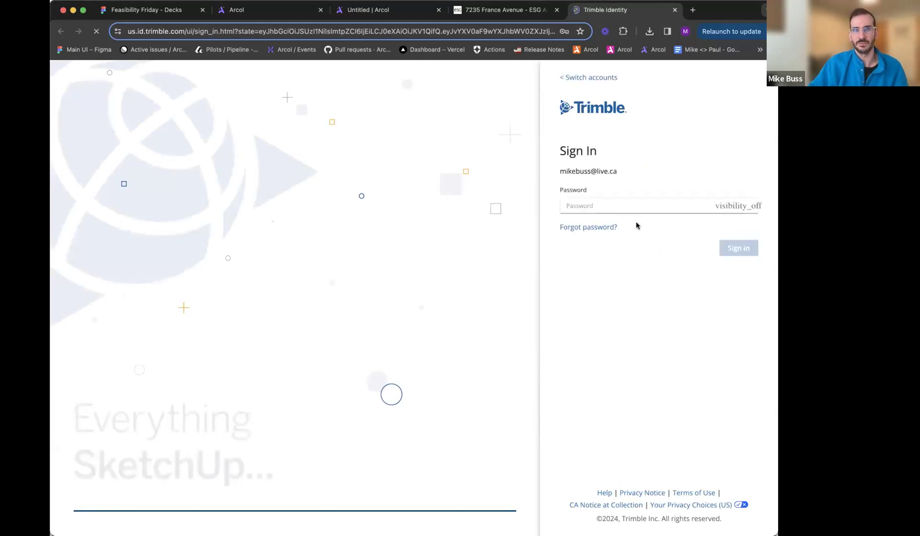
left_click(619, 205)
left_click(612, 224)
left_click(734, 248)
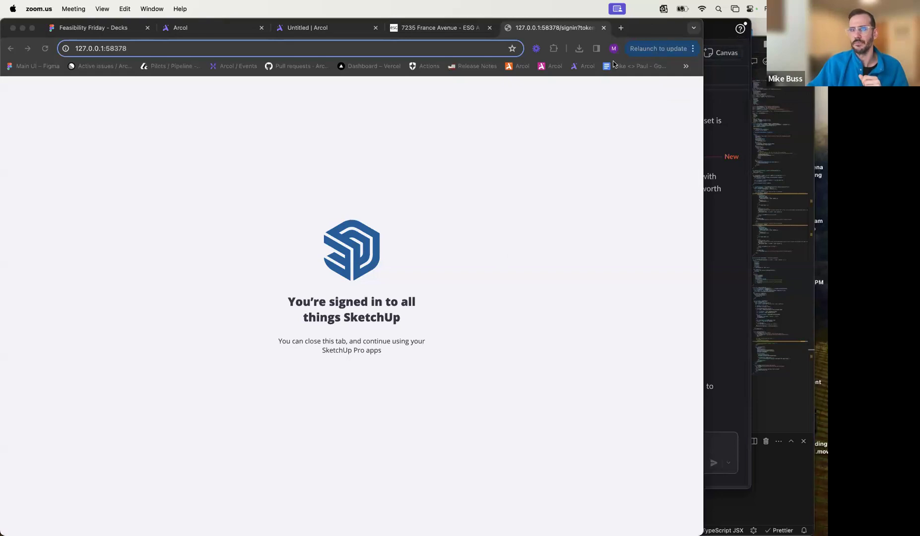
left_click(602, 29)
left_click(603, 28)
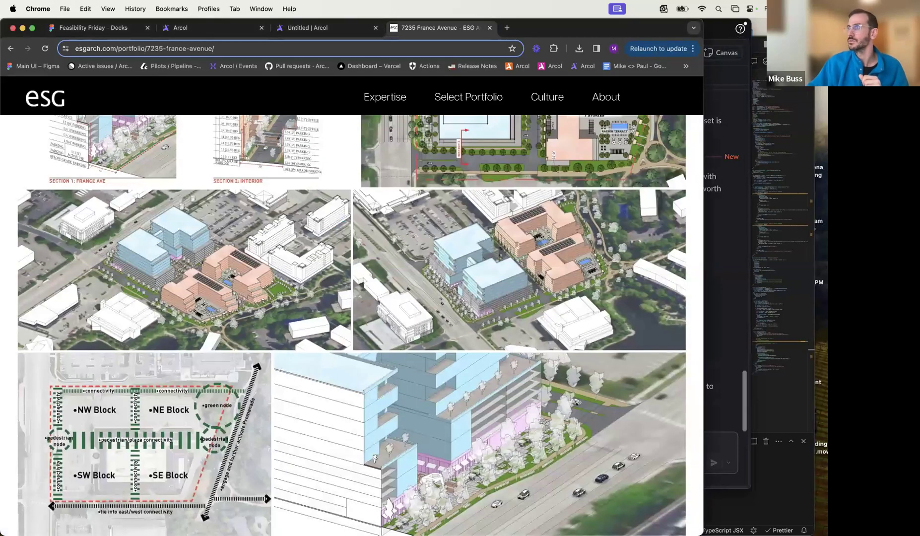
- Switch to SketchUp and import Untitled (6).stl from the Desktop folder into the new document
key("F11")
key("F11")
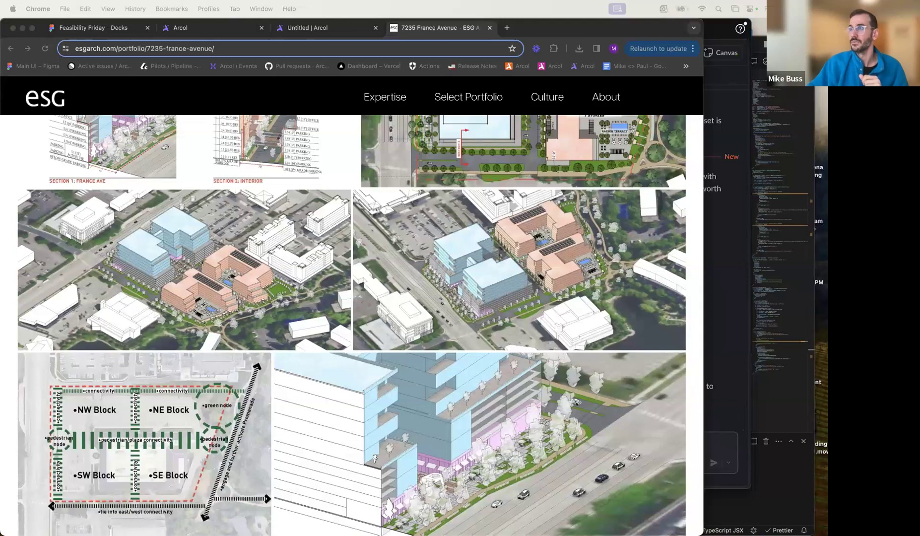
mouse_move(718, 151)
left_mouse_down()
mouse_move(725, 157)
mouse_move(438, 70)
mouse_move(263, 56)
left_mouse_up()
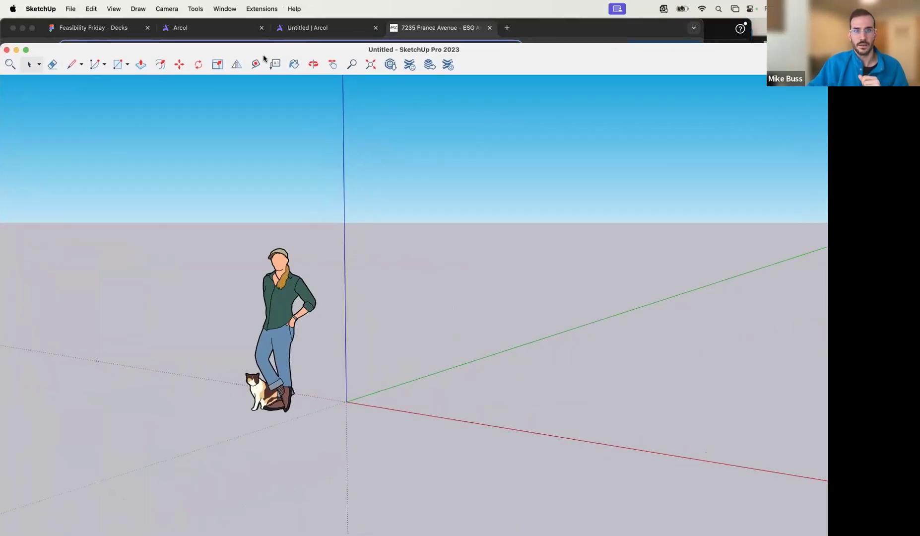
left_click(72, 9)
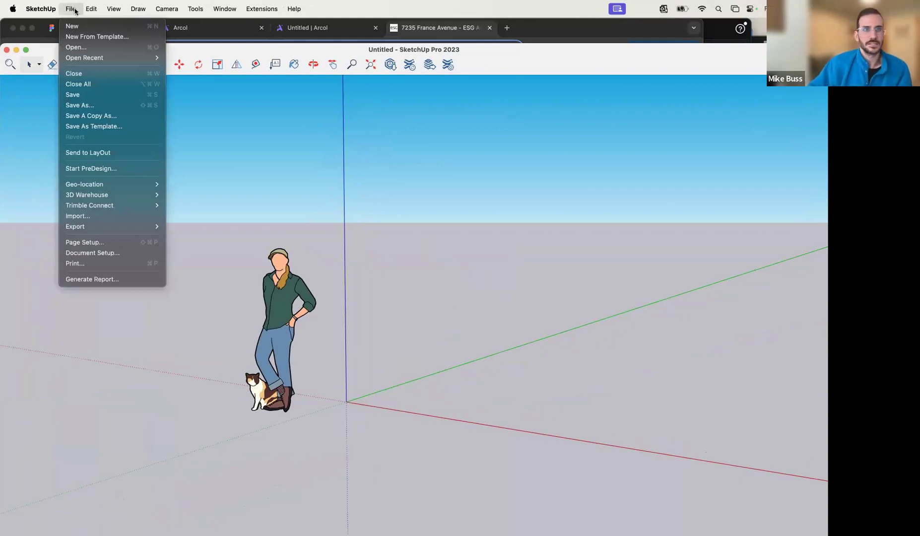
left_click(98, 217)
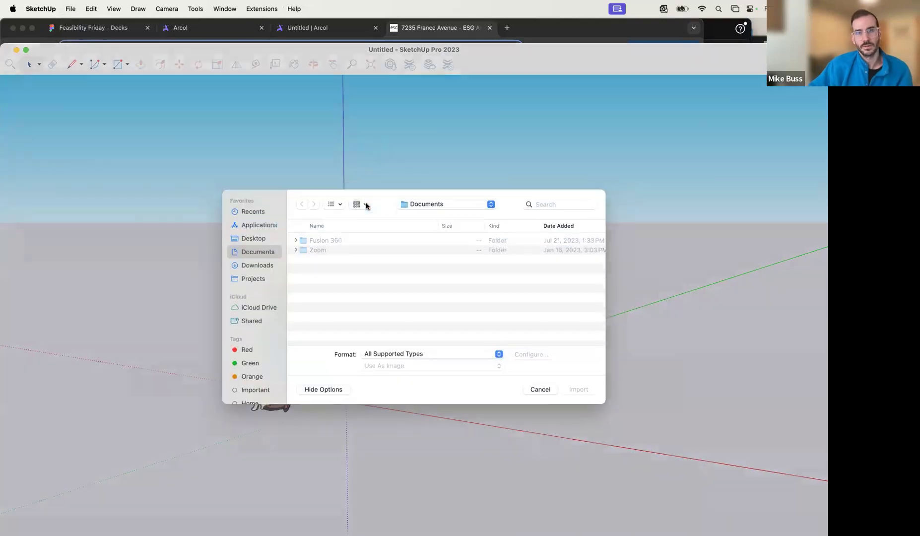
left_click(256, 234)
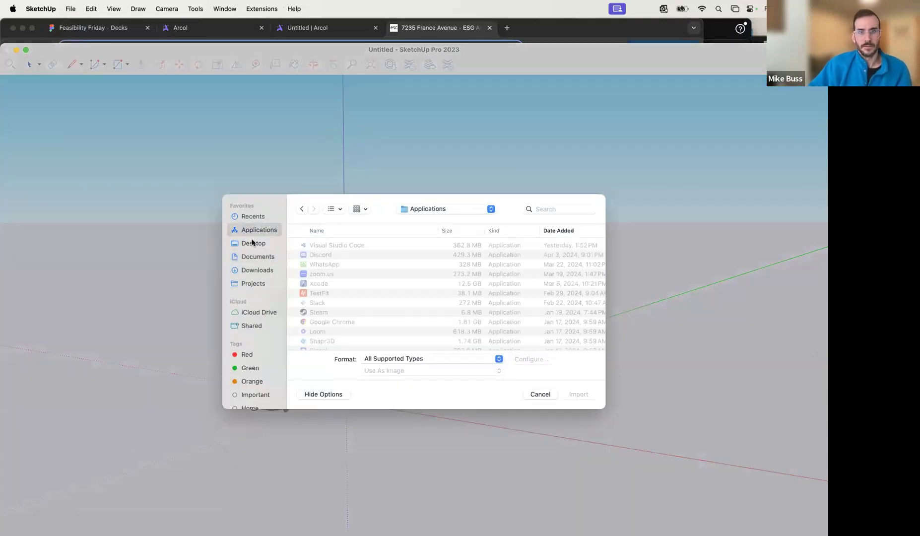
left_click(252, 243)
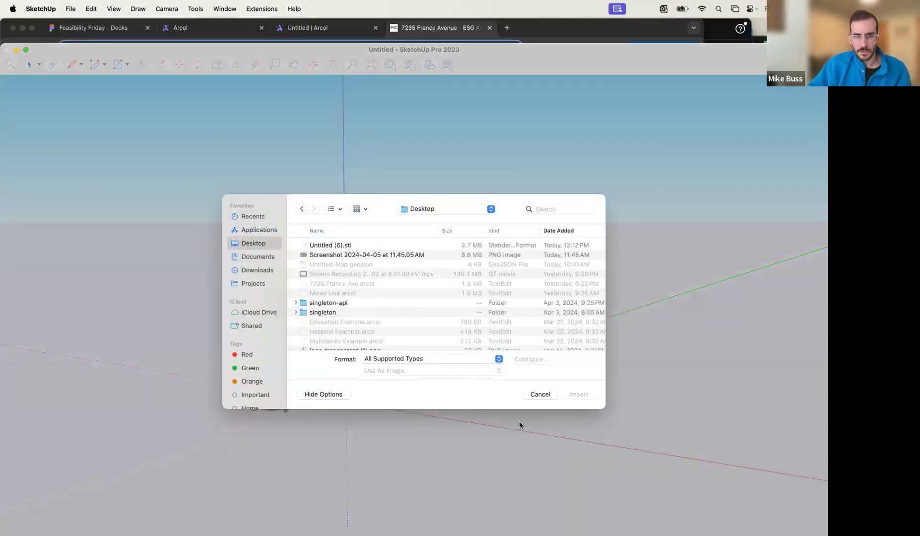
left_click(330, 244)
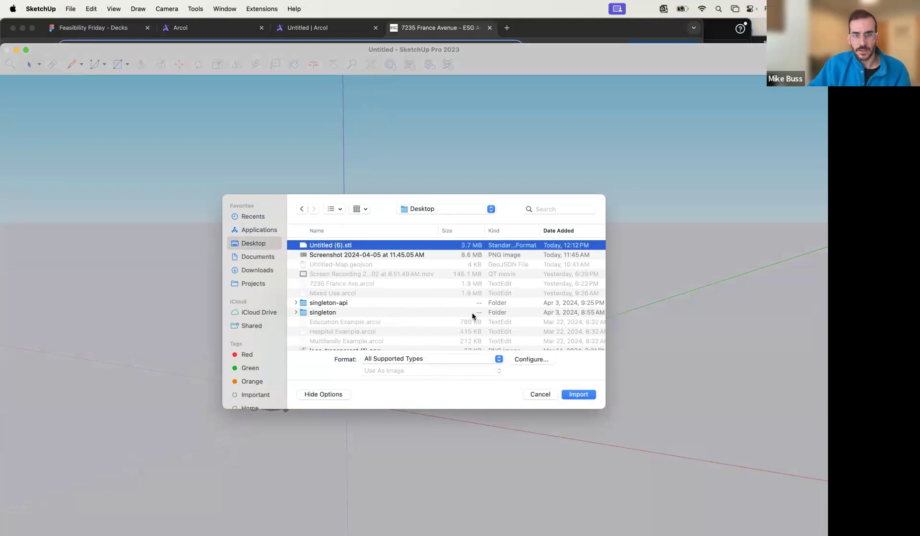
left_click(577, 396)
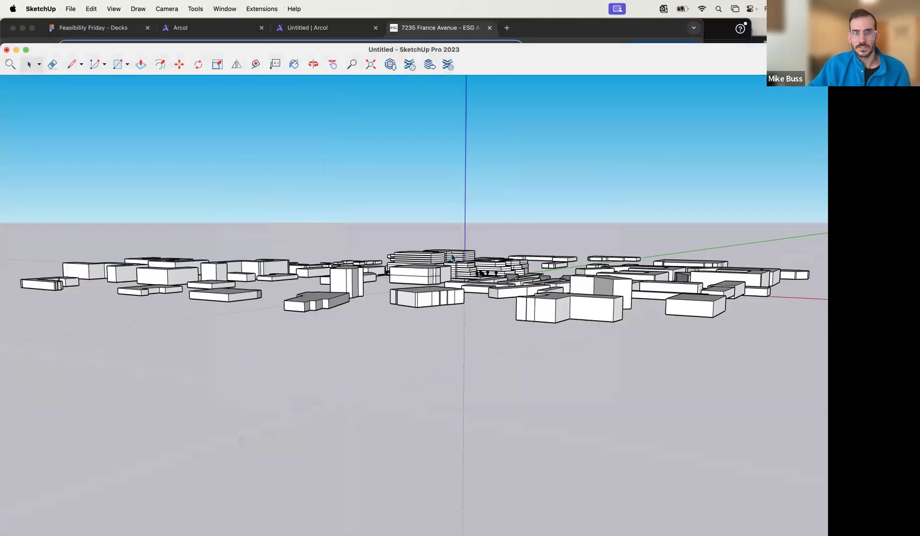
- Examine the imported site buildings and the surrounding context massing from several angles and distances
right_click(418, 217)
left_click(434, 258)
middle_click_drag(365, 219, 506, 260)
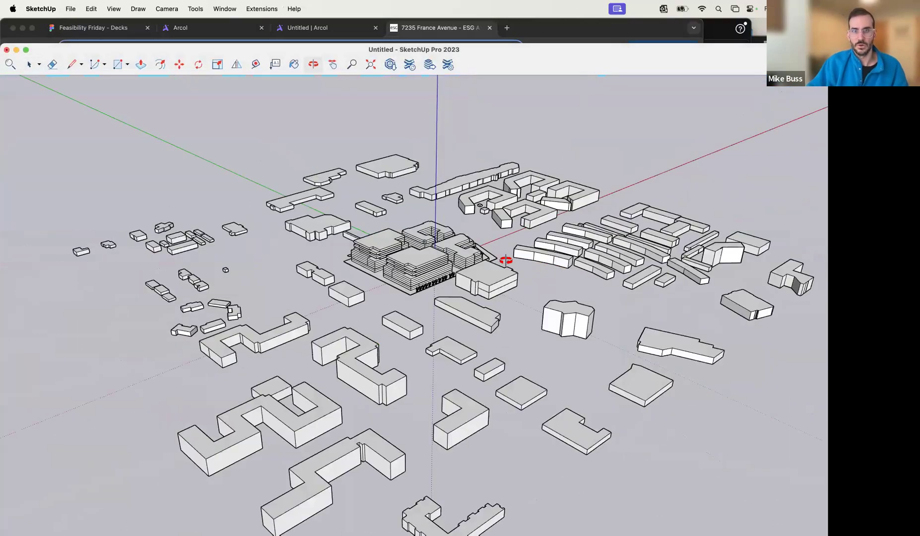
scroll(506, 259, "down", 10)
scroll(444, 253, "up", 5)
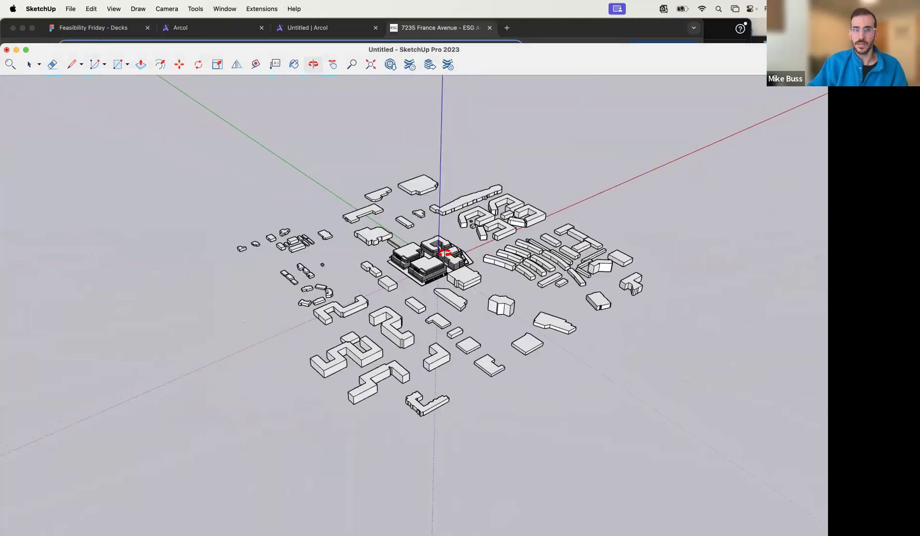
scroll(444, 253, "up", 10)
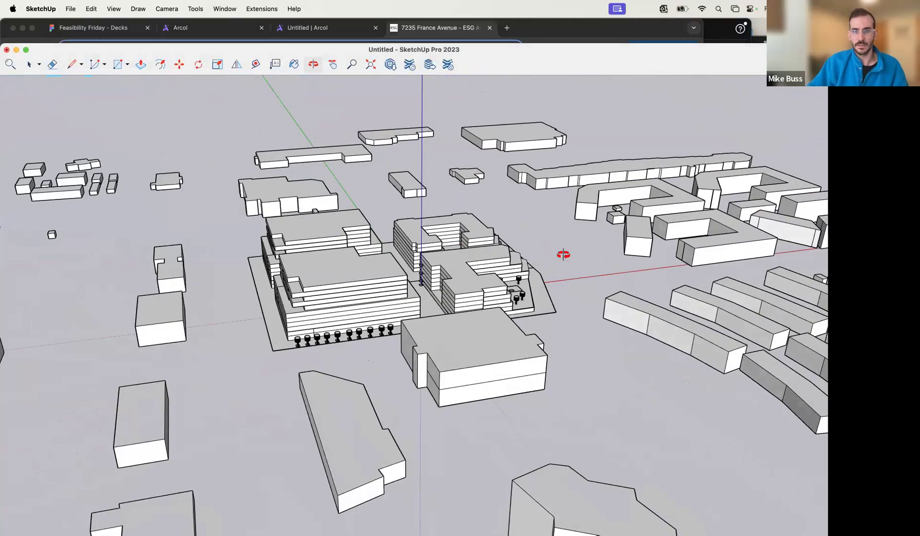
middle_click_drag(563, 255, 362, 299)
scroll(362, 299, "down", 5)
scroll(360, 298, "up", 3)
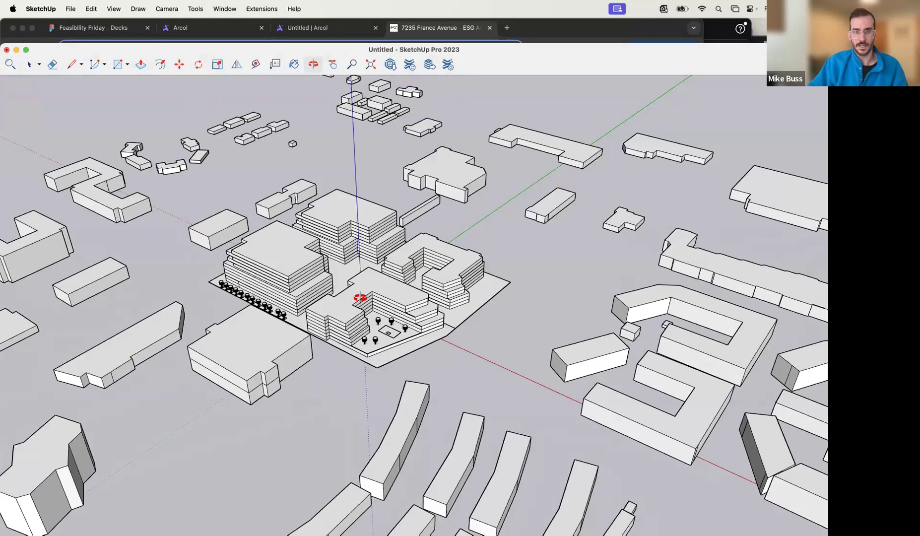
scroll(360, 298, "up", 4)
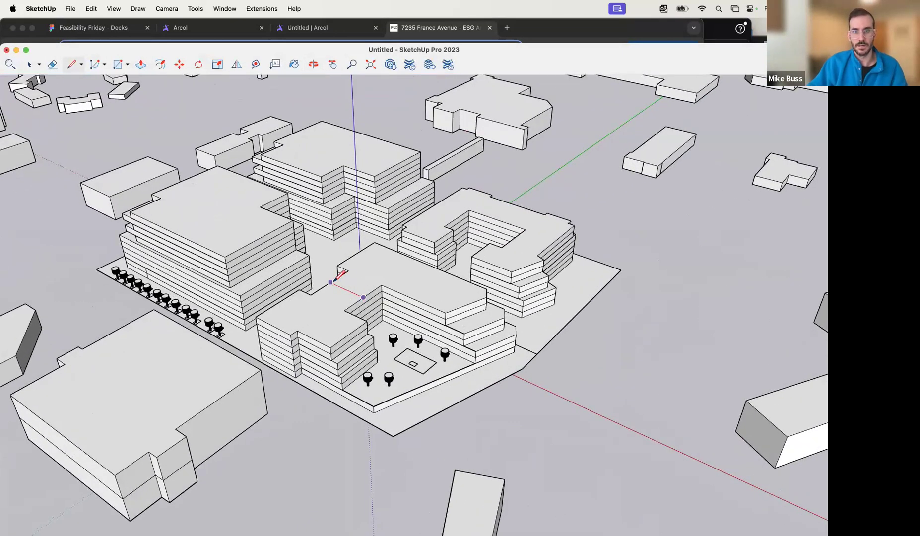
- Explode the imported STL component so that its faces can be edited with Push/Pull
key("p")
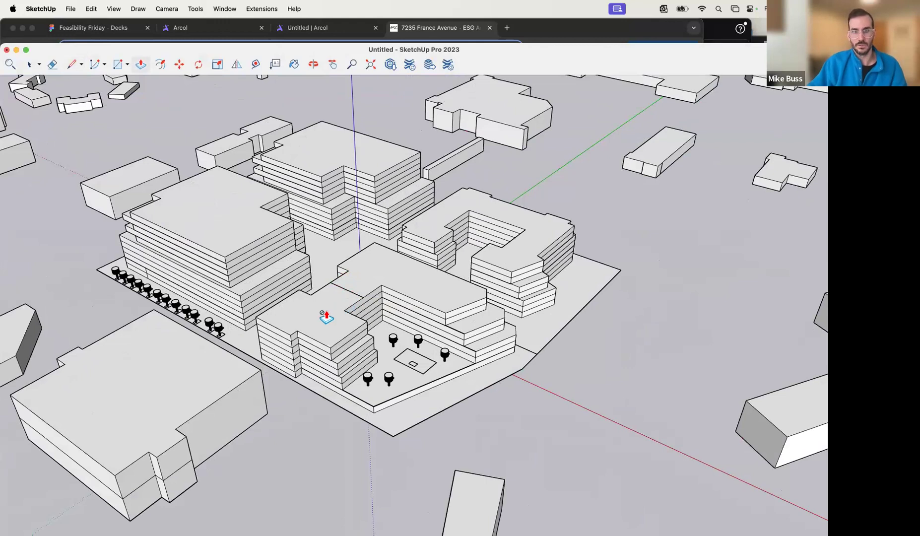
scroll(327, 318, "up", 2)
left_click(327, 313)
right_click(327, 313)
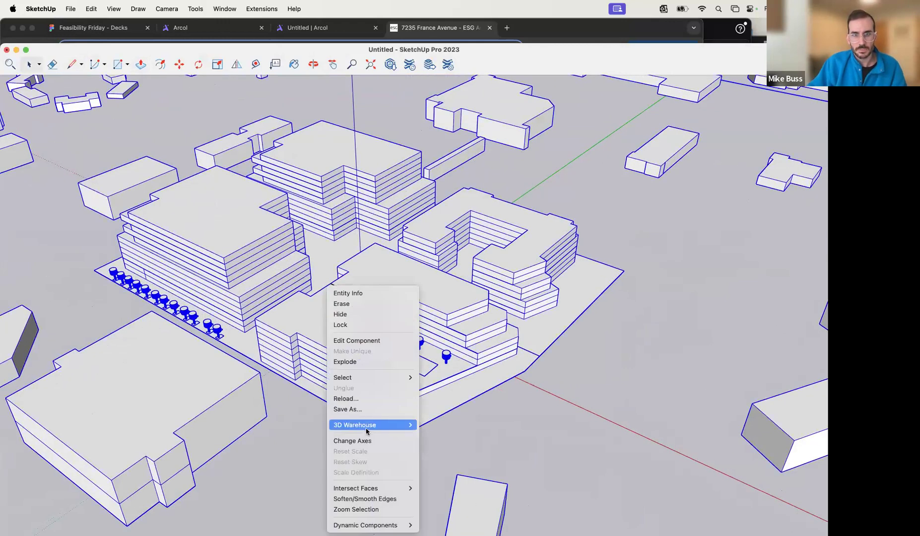
left_click(371, 362)
- Push/Pull the roof face of the terrace building's wing nearest the tree row upward by several storeys
key("p")
left_click(333, 312)
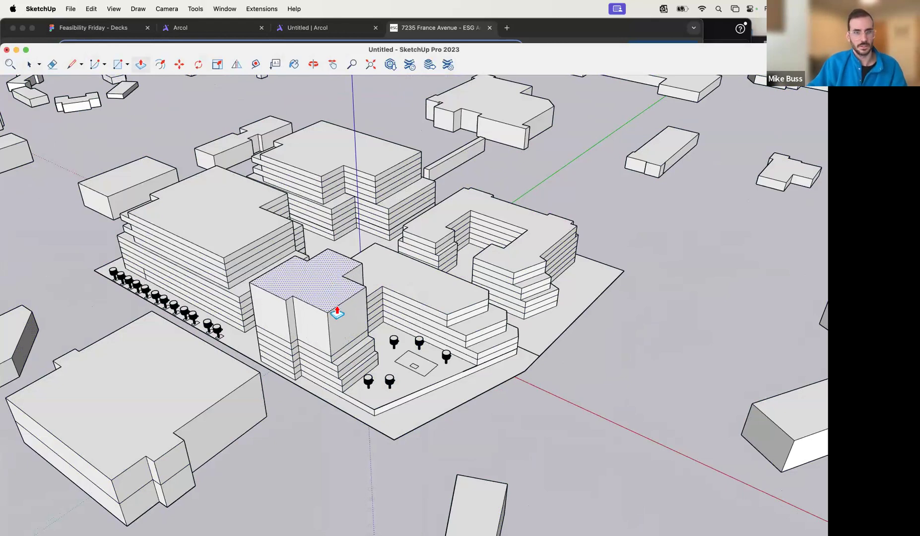
left_click_drag(333, 308, 331, 303)
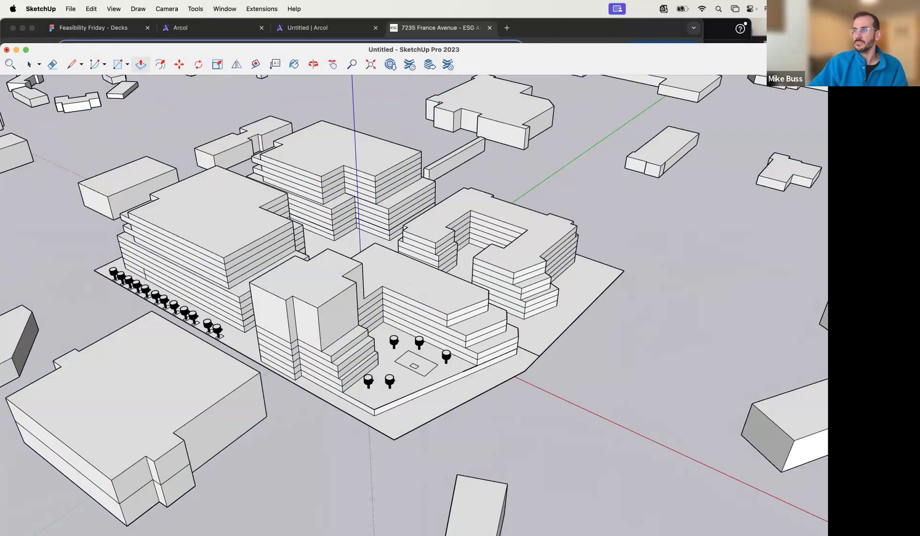
- Close the untitled SketchUp document without keeping it and switch back to the Arcol project in an enlarged browser window
left_click(7, 52)
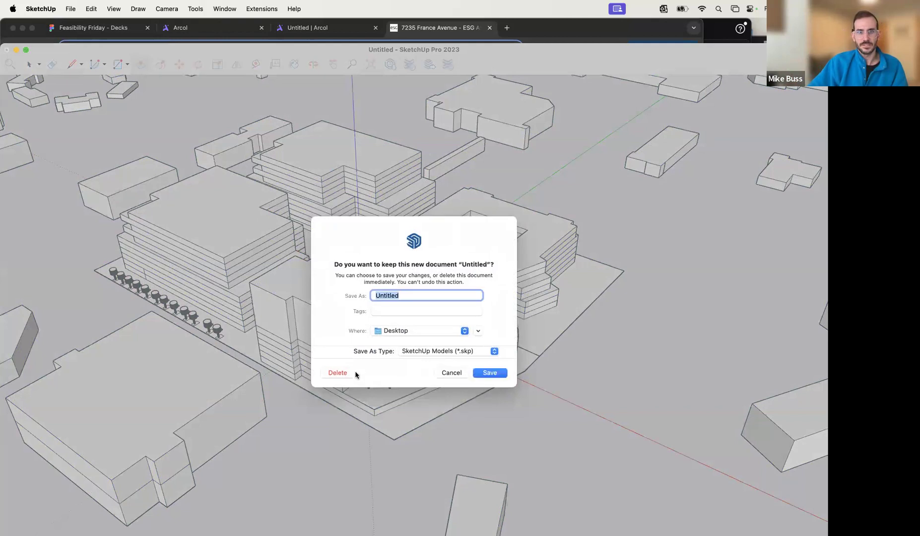
left_click(345, 373)
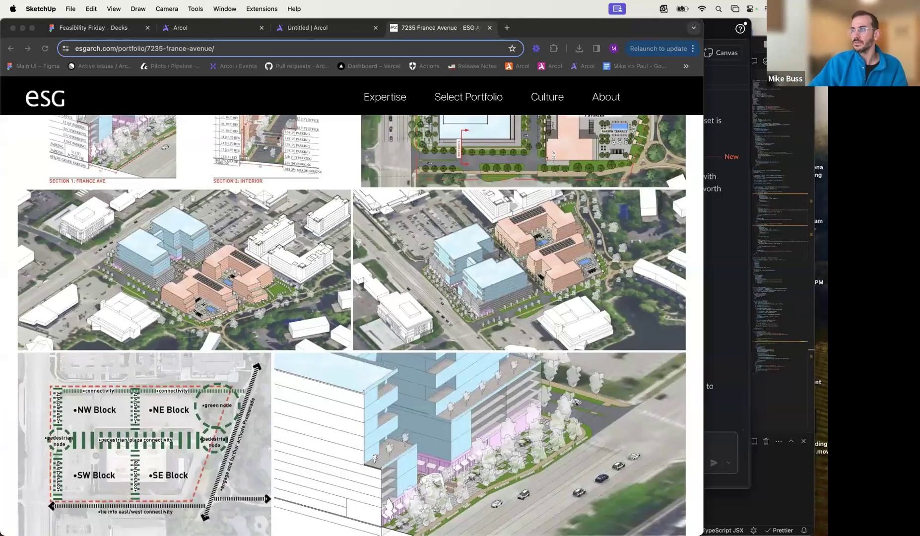
left_click(288, 29)
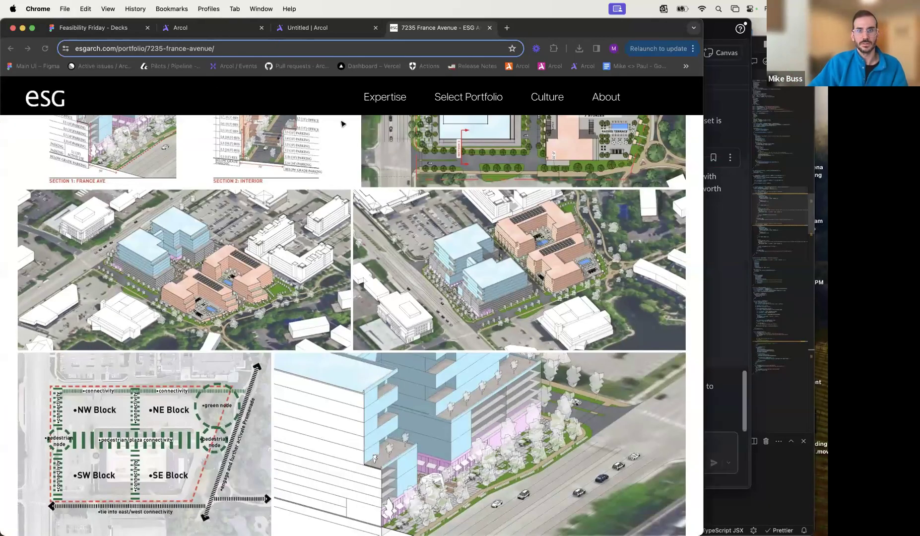
double_click(611, 28)
- Open the top residential floor of the pool terrace building for outline editing
left_click(376, 300)
middle_click_drag(376, 300, 375, 326)
scroll(376, 326, "up", 3)
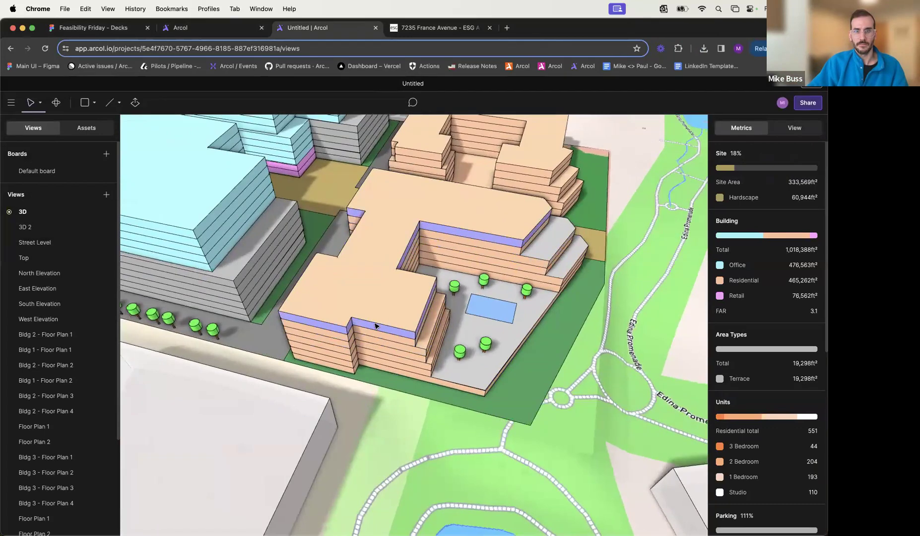
double_click(376, 326)
left_click(373, 308)
left_click(369, 307)
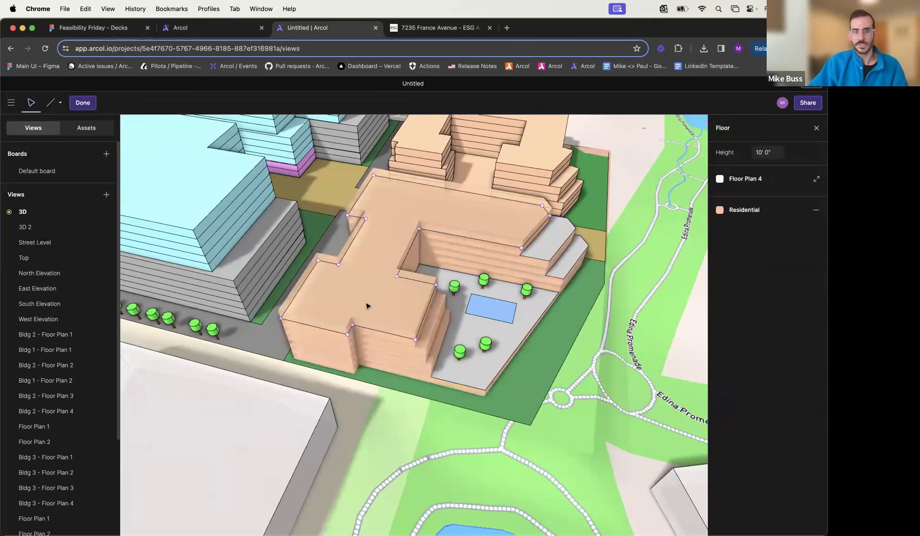
scroll(361, 289, "up", 3)
middle_click_drag(360, 288, 395, 293)
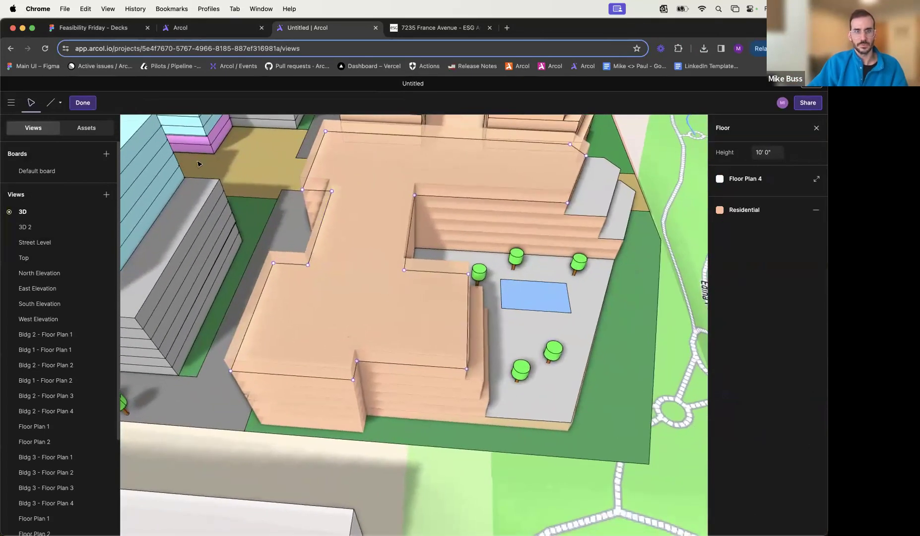
middle_click_drag(232, 167, 282, 164)
middle_click_drag(312, 256, 279, 232)
mouse_move(405, 325)
middle_mouse_down()
mouse_move(430, 351)
mouse_move(411, 333)
middle_mouse_up()
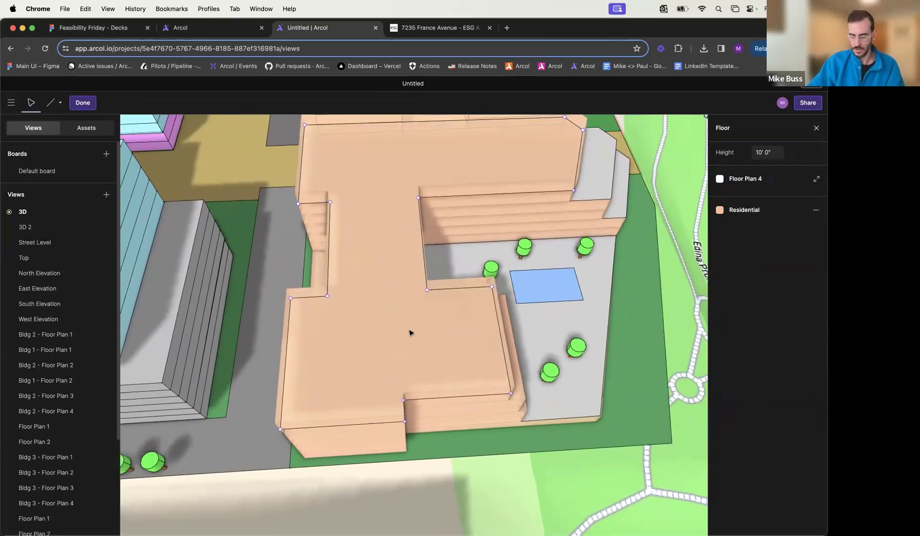
key("l")
left_click(404, 400)
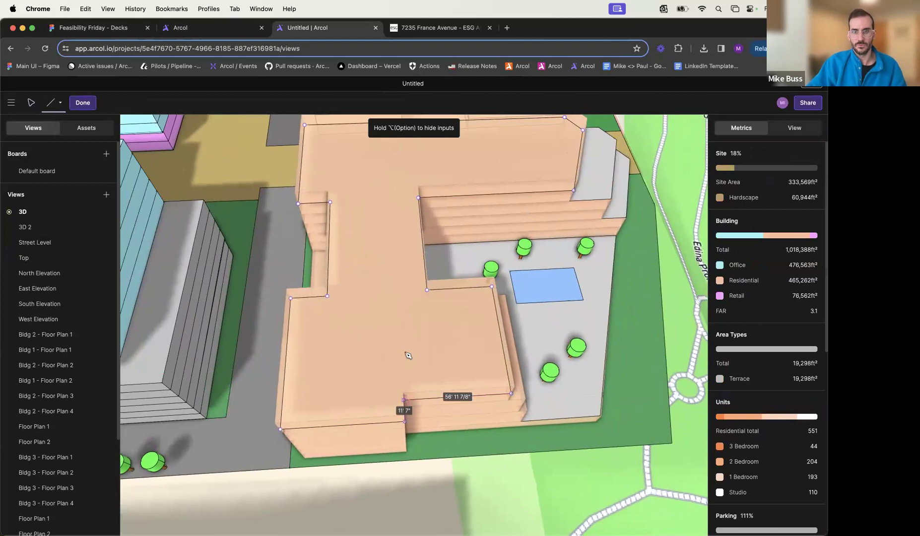
scroll(402, 288, "up", 5)
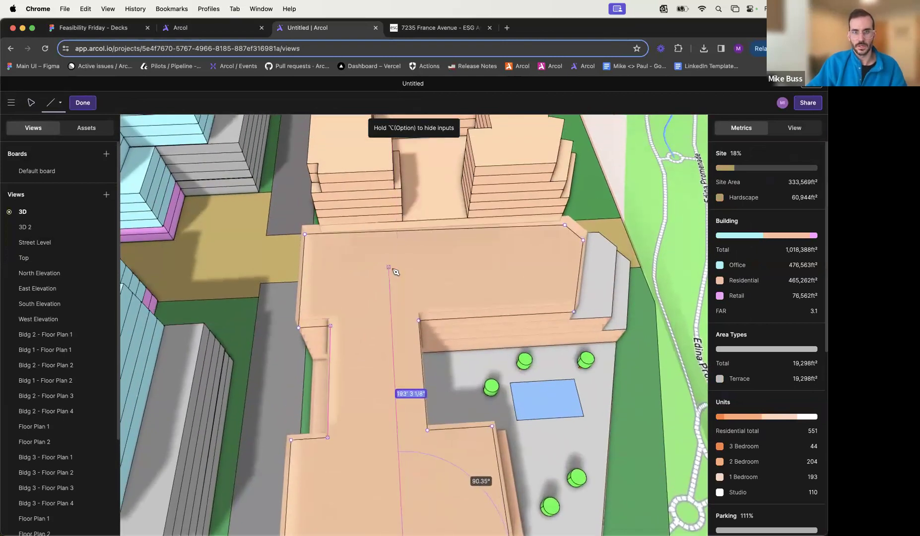
left_click(393, 347)
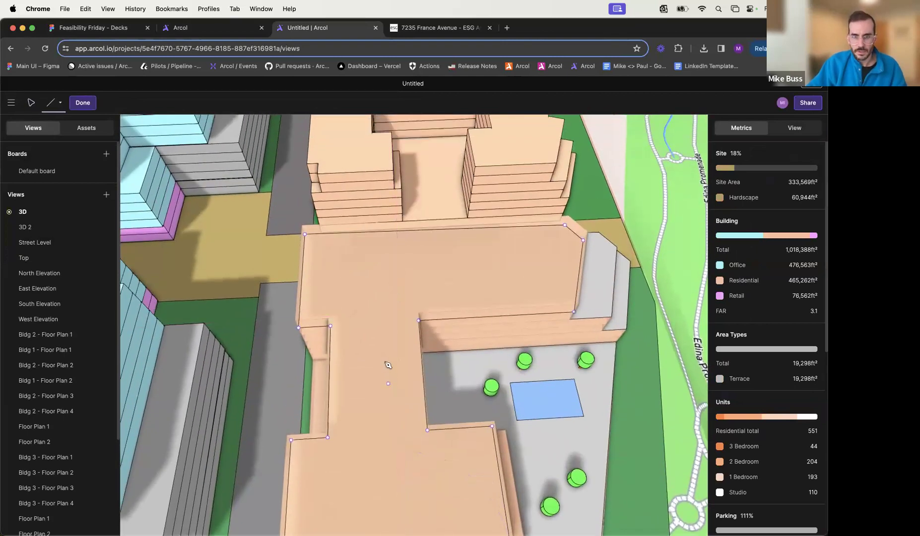
- Draw an L-shaped dividing line on the top floor from the end façade's notch corner, finishing with a leg of about 139' to the terrace-side wall
scroll(384, 347, "down", 4)
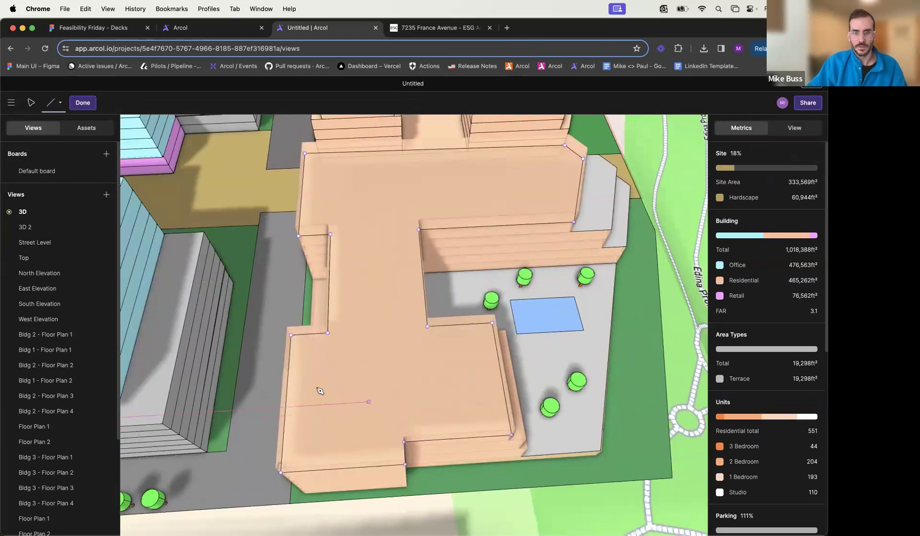
left_click(405, 442)
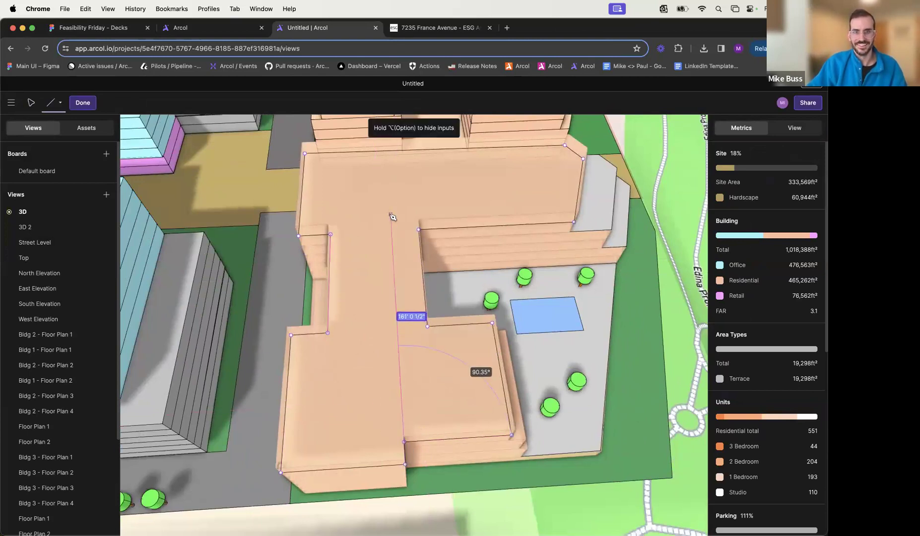
left_click(390, 196)
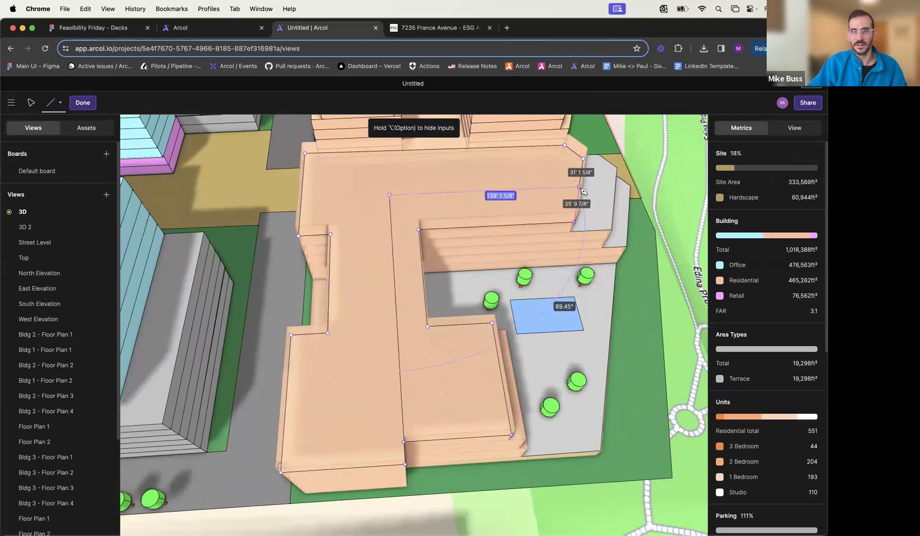
left_click(579, 188)
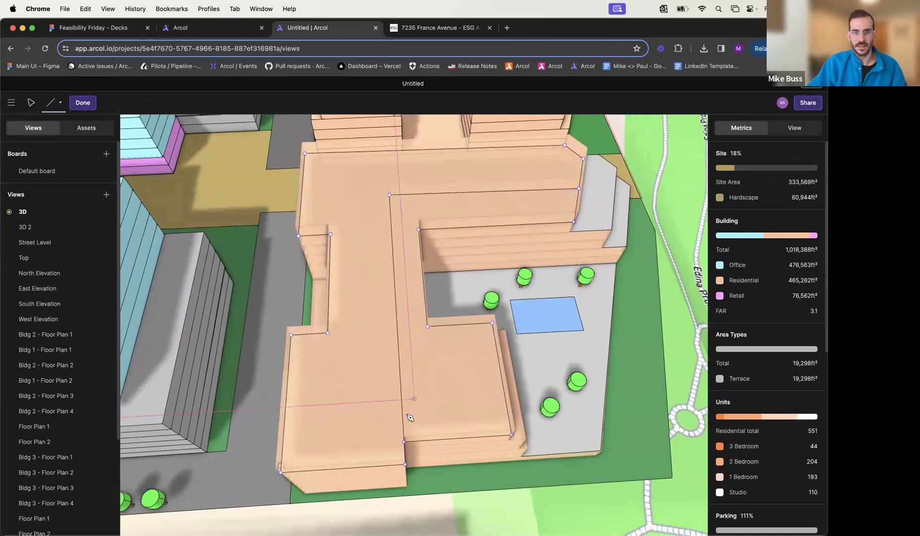
- Draw a second L-shaped line beside the first to form a corridor strip, with legs about 204' 6" and 150' 4" long
left_click(392, 466)
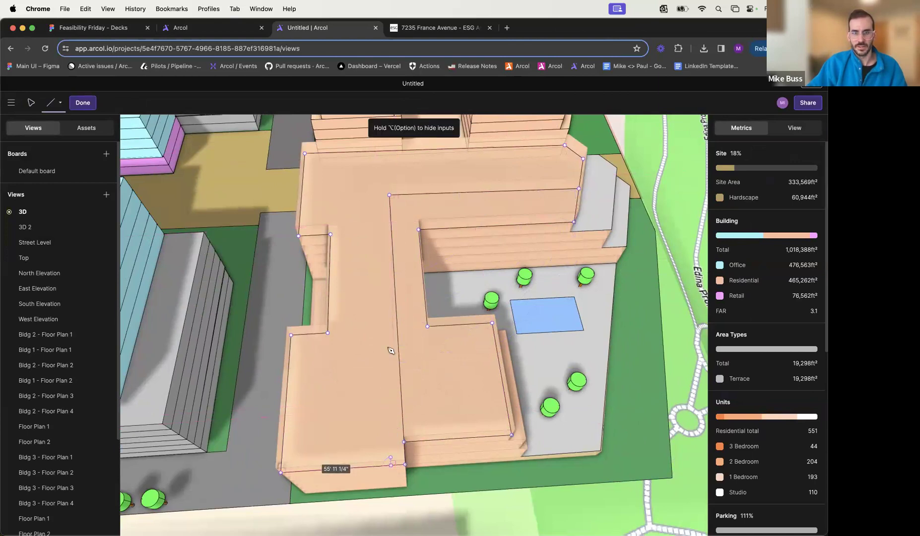
left_click(378, 183)
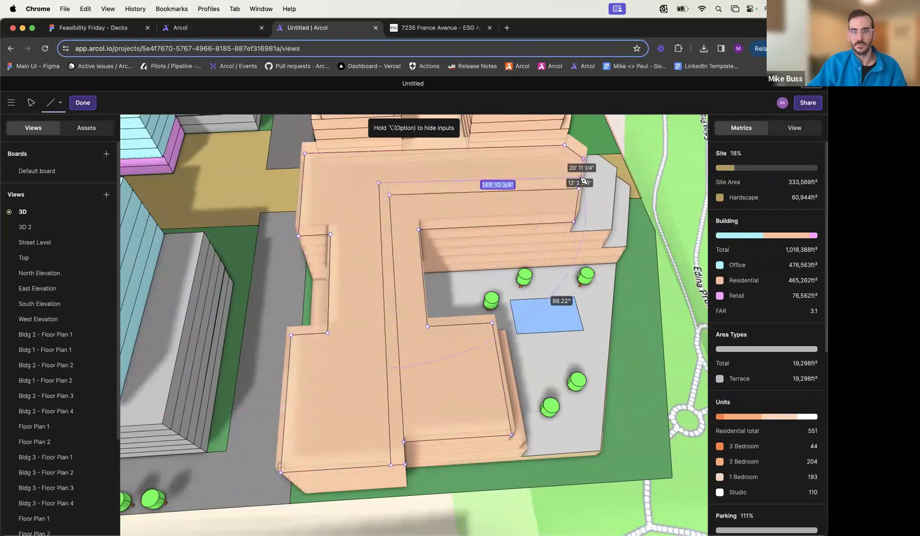
left_click(581, 176)
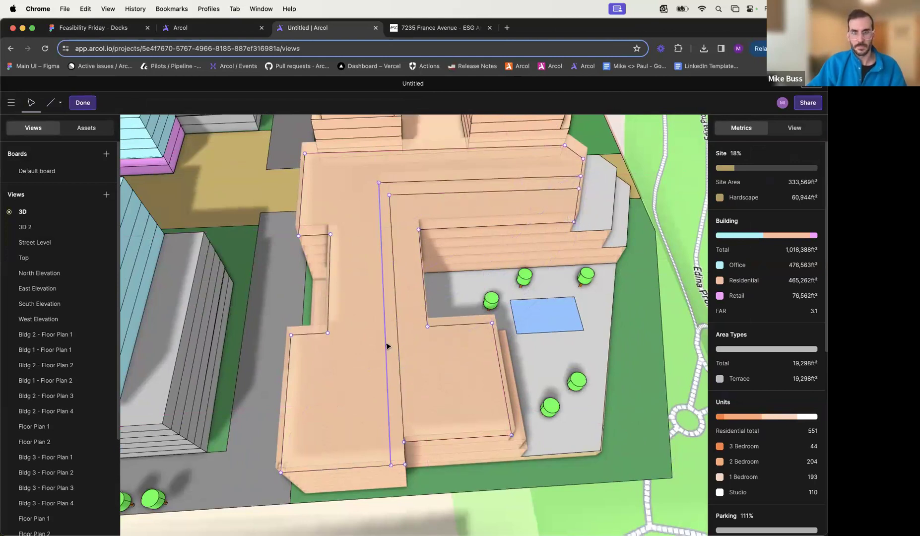
left_click(385, 346)
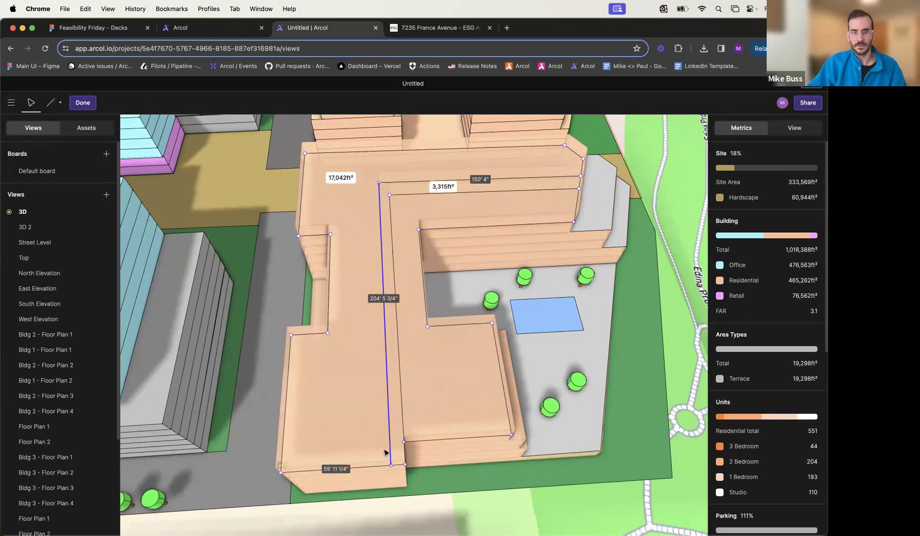
left_click(403, 468)
right_click_drag(401, 466, 316, 404)
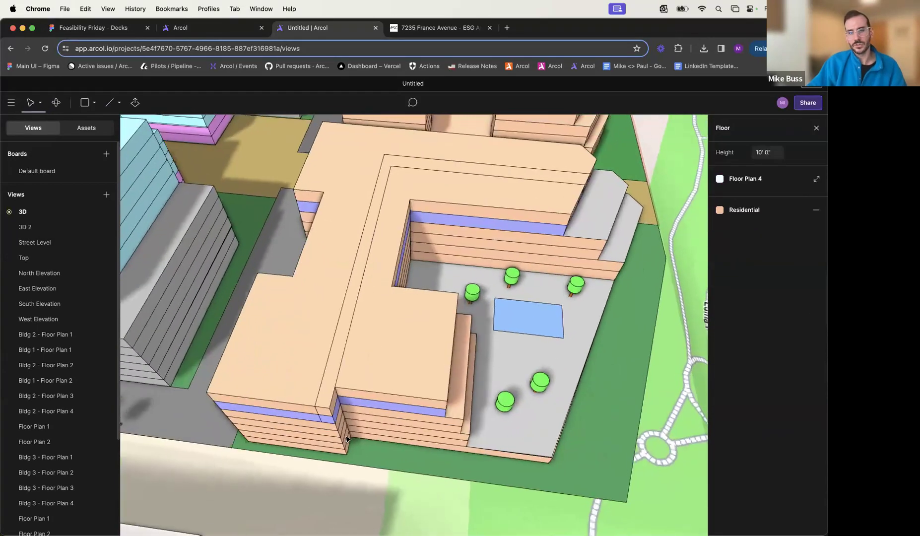
scroll(314, 403, "up", 3)
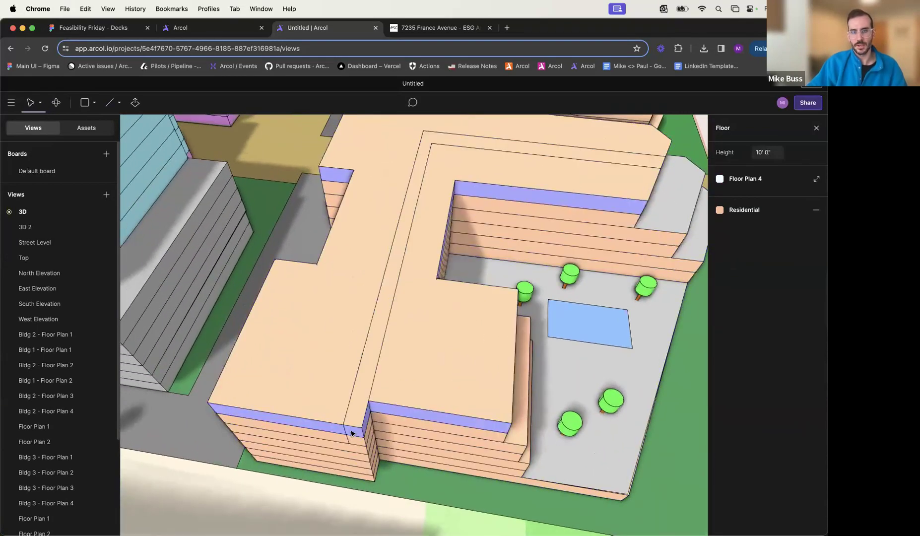
- Reopen the top floor outline, delete the corridor's long outer segment and redraw it from about 58' 4" along the end wall
double_click(348, 420)
left_click(351, 420)
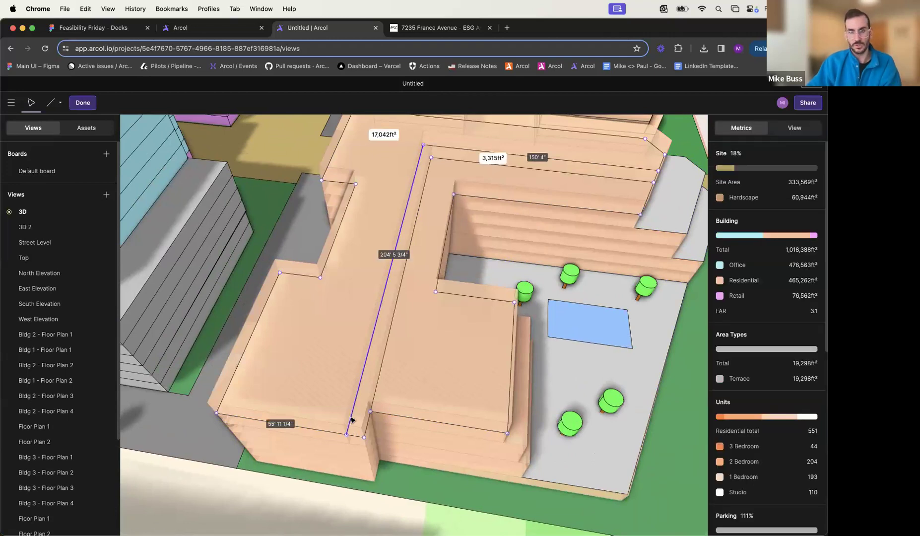
key("Delete")
key("l")
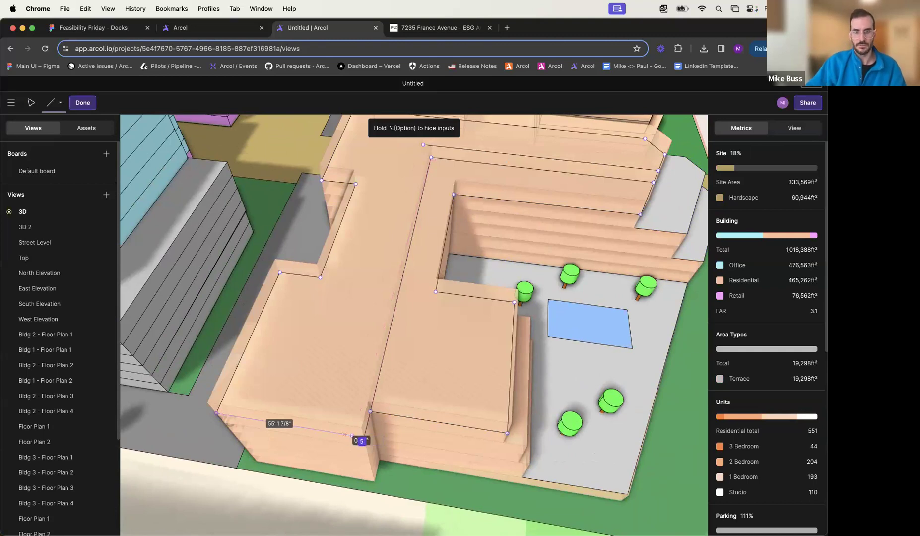
left_click(352, 435)
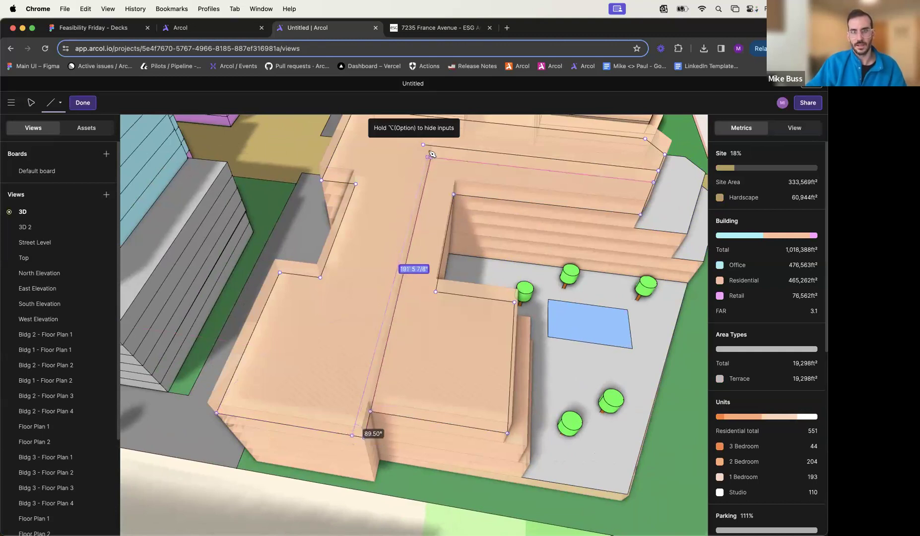
left_click(426, 147)
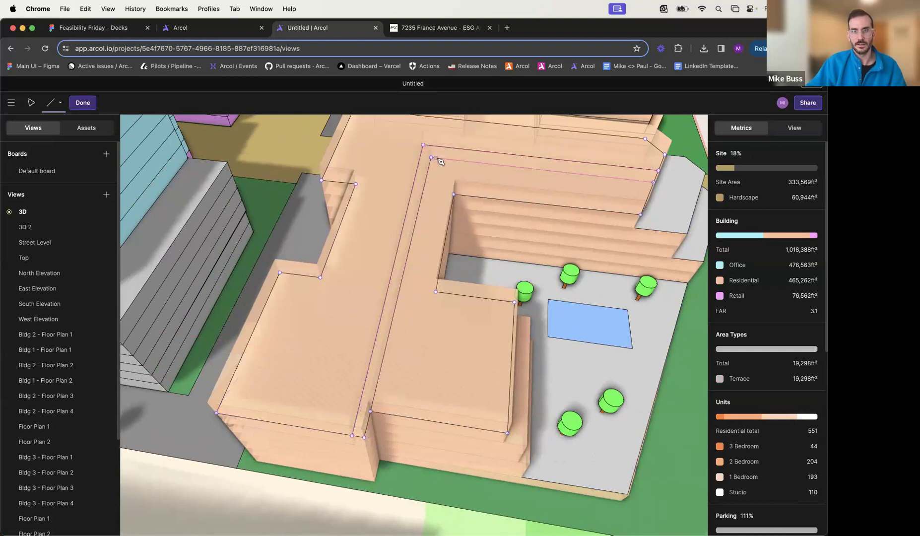
key("Escape")
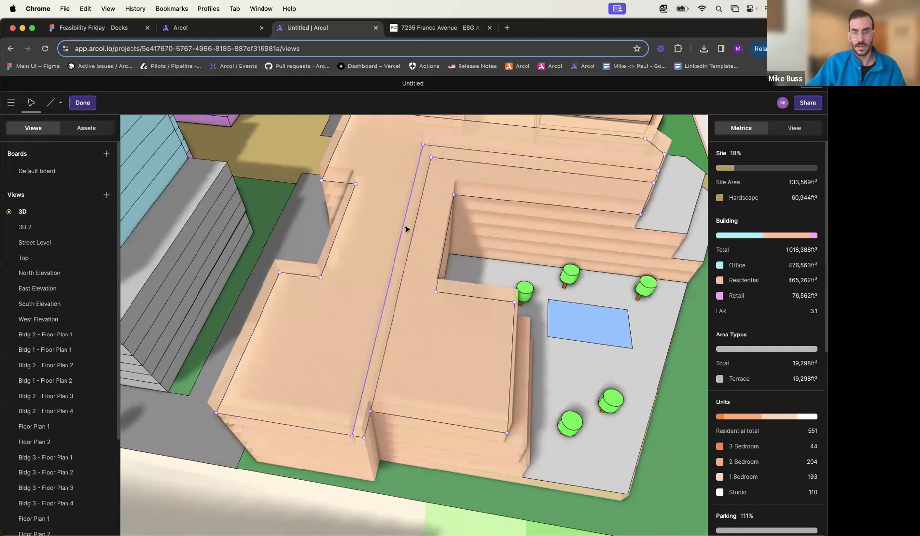
left_click(408, 231)
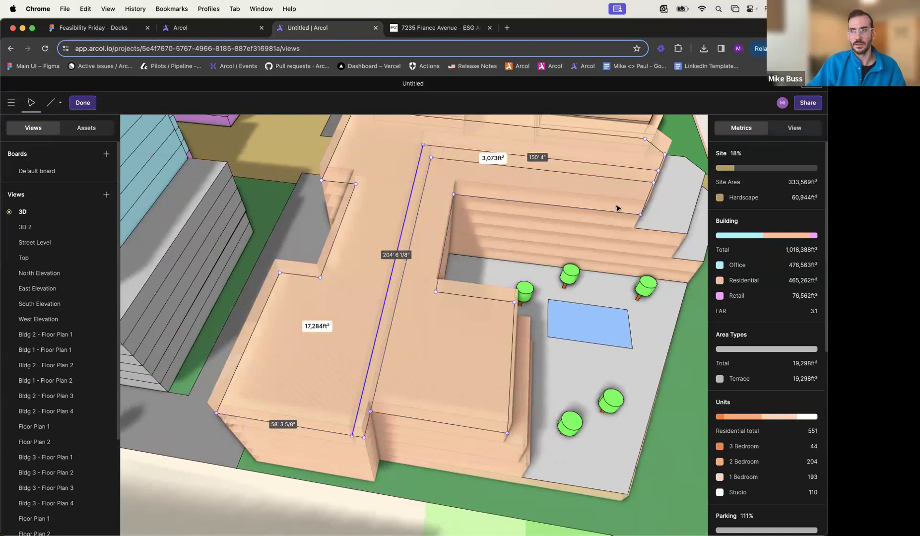
key("Escape")
- Reopen the top floor for outline editing and draw a dividing line from the courtyard's inner corner to the corridor's inner edge
middle_click_drag(506, 217, 352, 350)
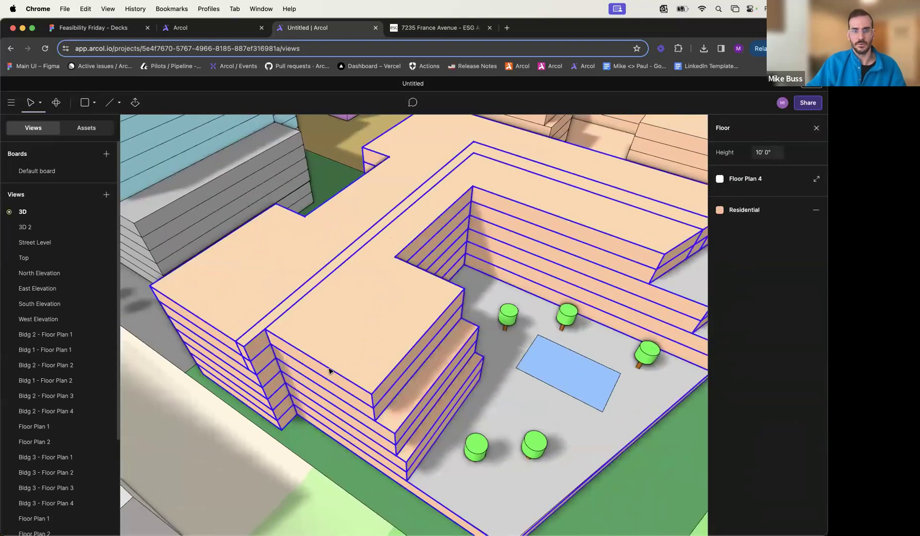
double_click(329, 370)
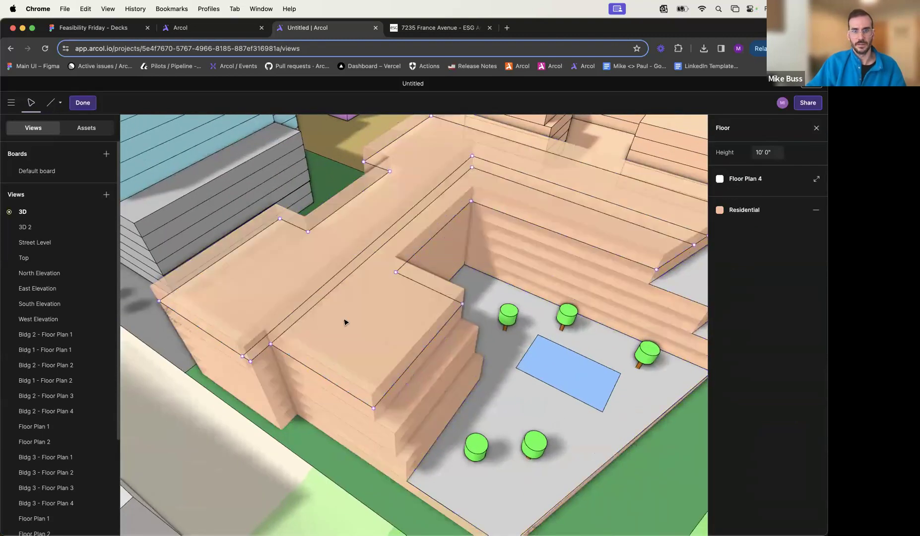
key("l")
left_click(396, 272)
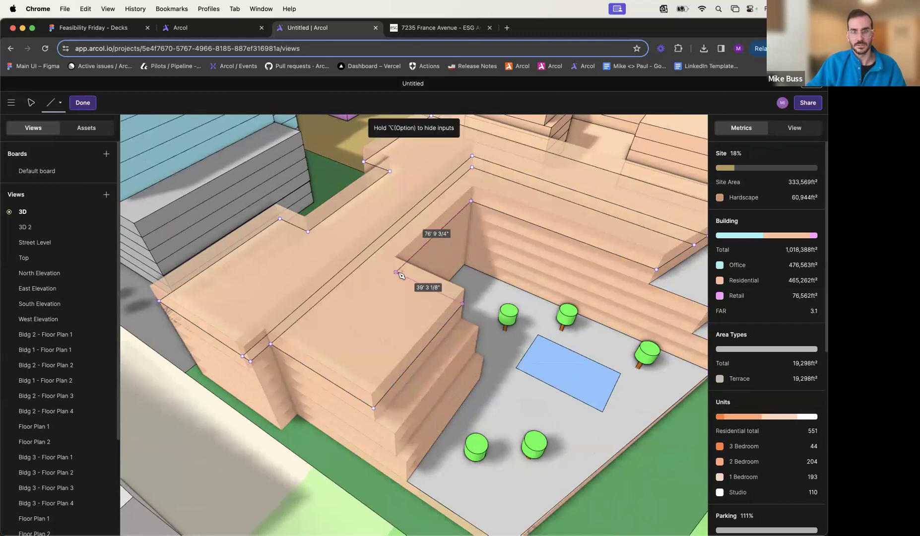
left_click(368, 259)
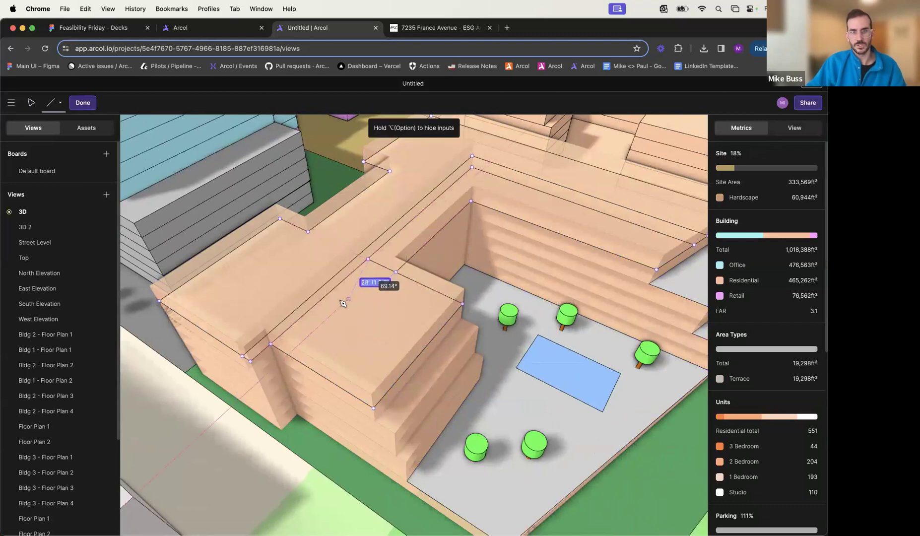
key("Escape")
- Draw a dividing line from the floor's recessed corner opposite the courtyard to the corridor's outer edge
left_click(308, 232)
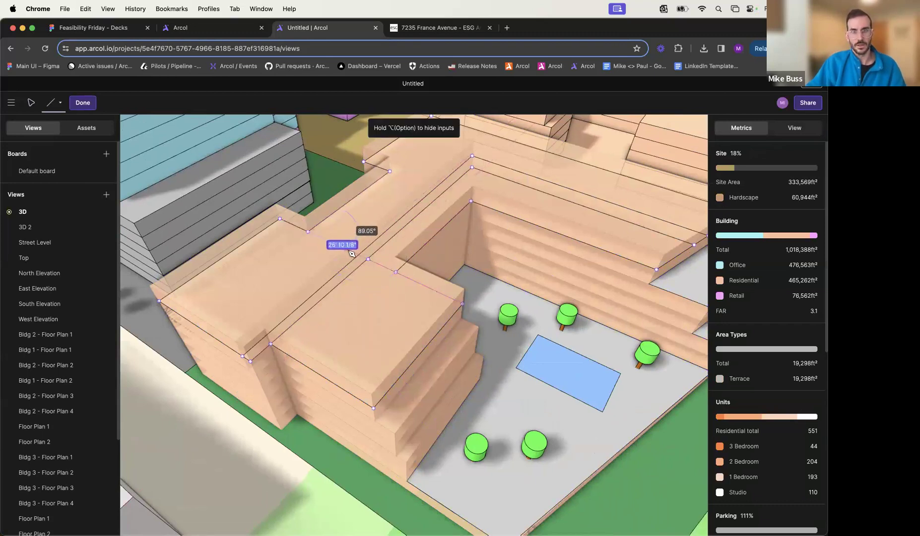
left_click(359, 256)
key("Escape")
key("Escape")
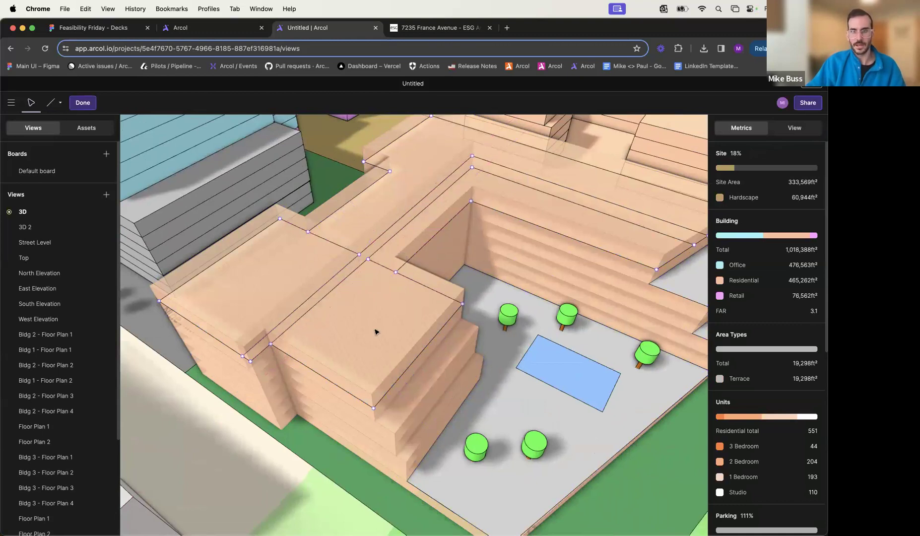
- Assign the 3 Bedroom area type to the residential area on the courtyard side of the corridor
left_click(376, 331)
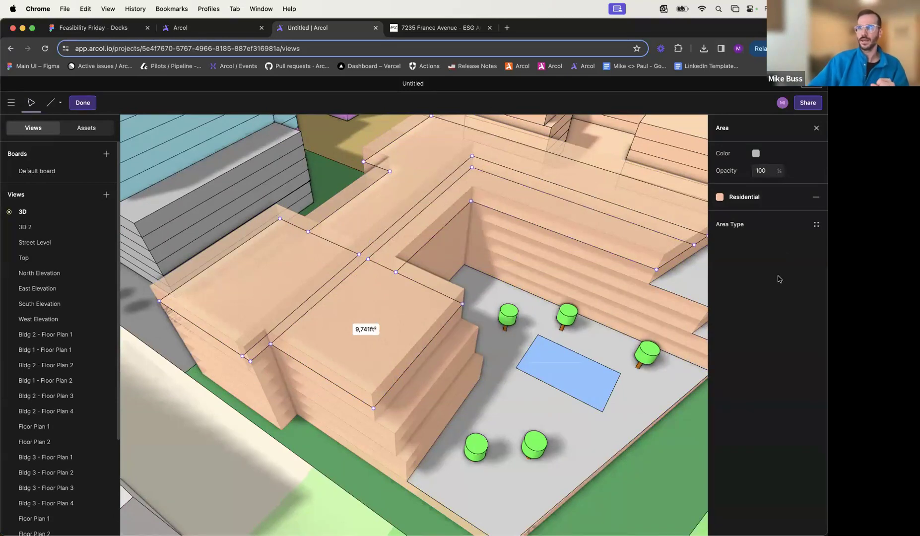
left_click(741, 227)
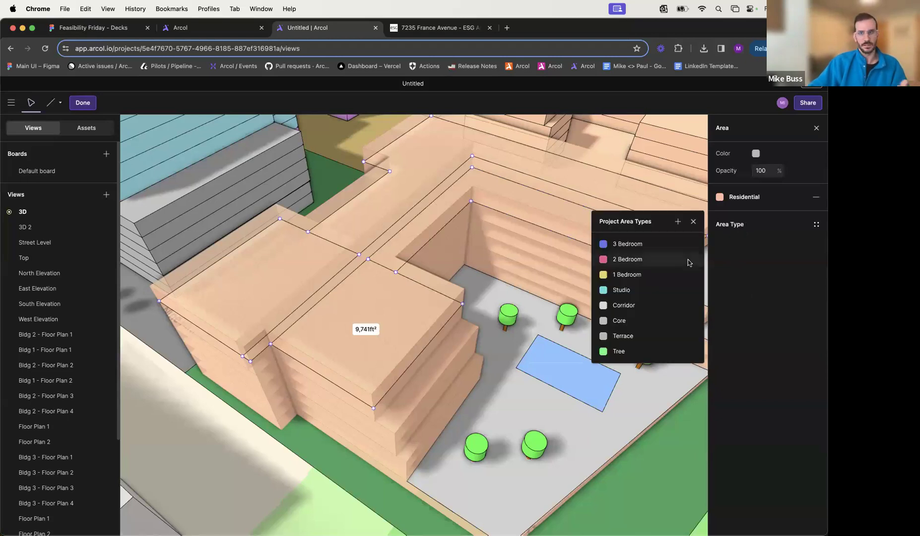
left_click(652, 244)
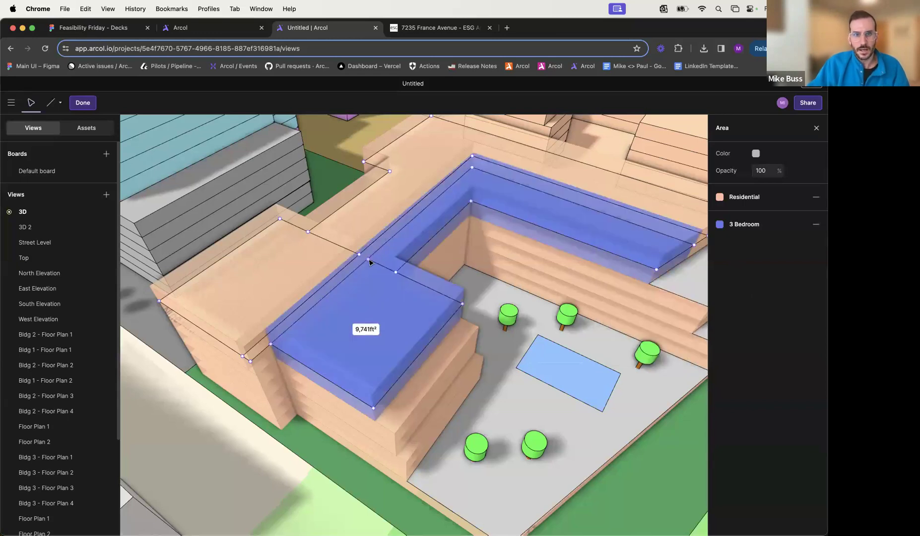
- Adjust the courtyard's inner corner vertex so its adjoining outer edges are about 75' 10" and 38' 8" long
scroll(400, 242, "right", 1)
scroll(662, 248, "up", 3)
left_click_drag(654, 247, 659, 250)
middle_click_drag(373, 227, 437, 225)
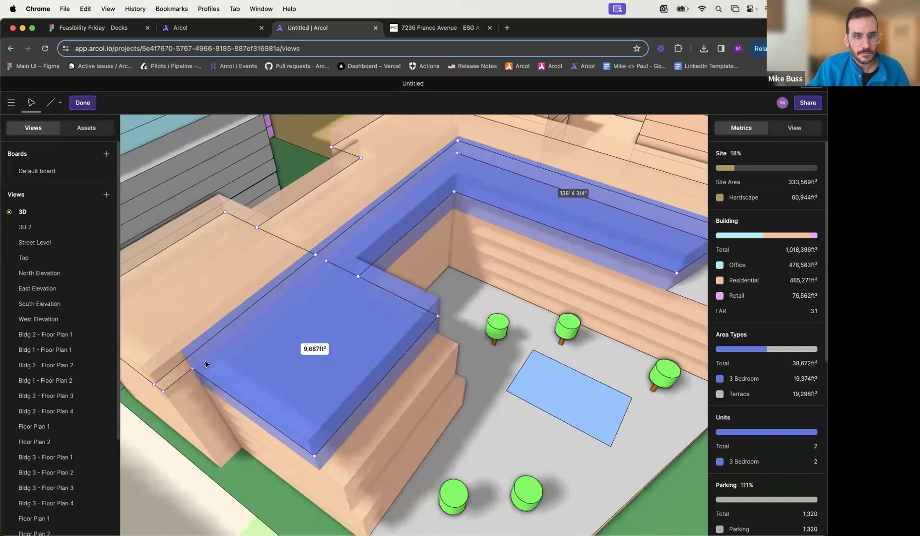
left_click_drag(360, 280, 361, 279)
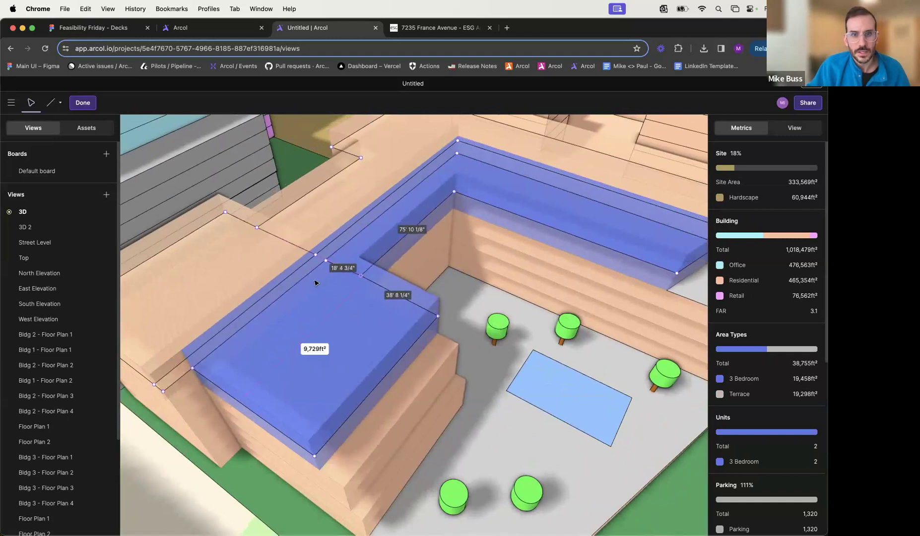
- Assign the Corridor area type to the narrow L-shaped strip on the top floor
left_click(322, 261)
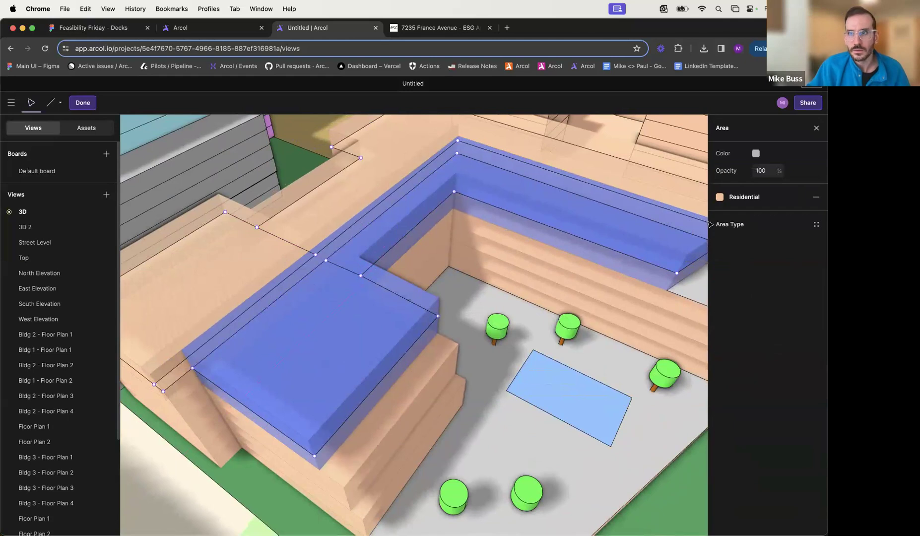
left_click(740, 222)
left_click(638, 307)
- Align the end vertices of the dividing line at the courtyard's inner corner, about 19' 3" long, to separate the 3 Bedroom area from the wing
middle_click_drag(314, 318, 476, 291)
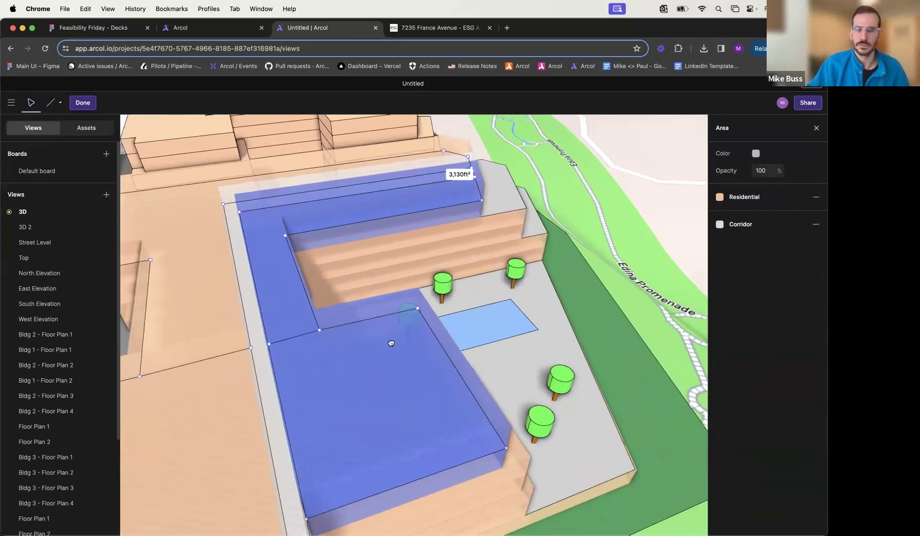
middle_click_drag(391, 343, 380, 350)
left_click(312, 264)
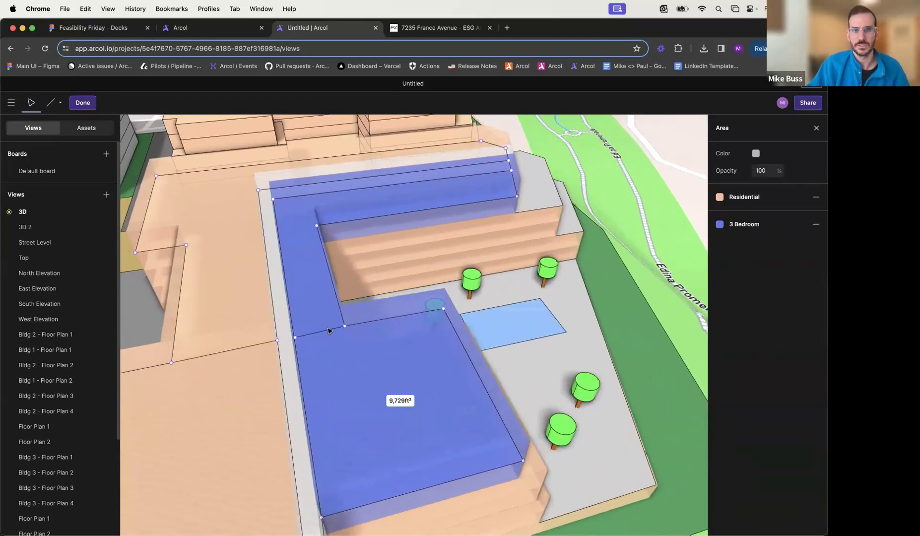
mouse_move(345, 327)
left_mouse_down()
mouse_move(353, 333)
mouse_move(346, 330)
left_mouse_up()
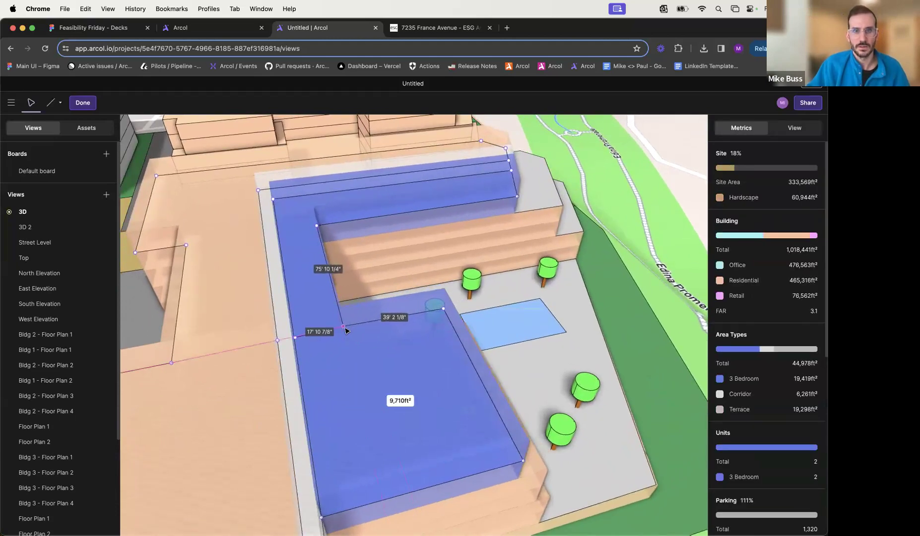
left_click(295, 341)
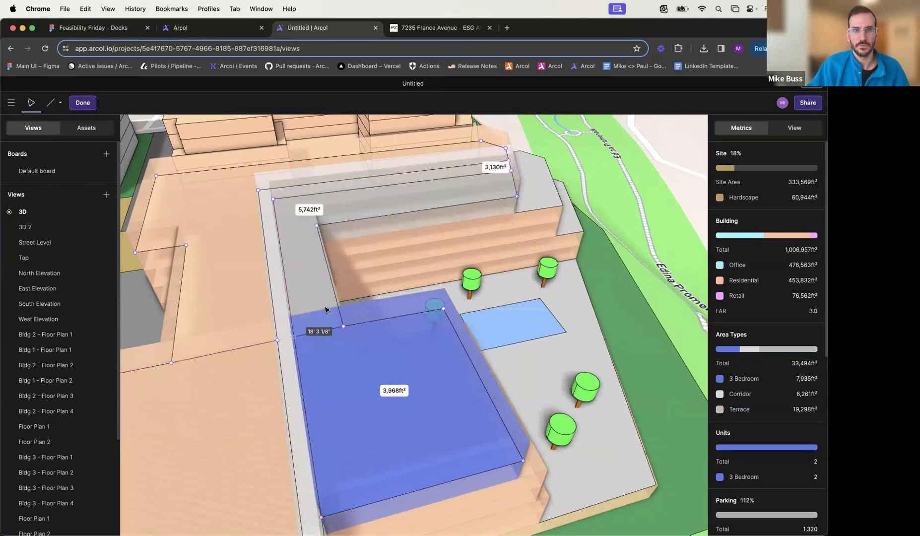
left_click(728, 230)
left_click(445, 294)
mouse_move(706, 304)
middle_mouse_down()
mouse_move(321, 273)
mouse_move(405, 271)
mouse_move(382, 349)
middle_mouse_up()
key("Escape")
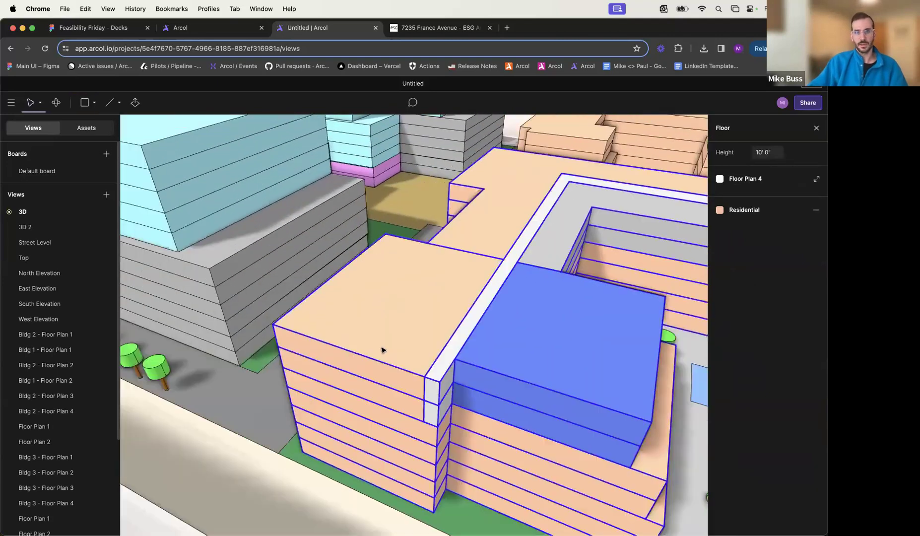
- Assign the 2 Bedroom area type to the top floor's end area across the corridor from the 3 Bedroom area
double_click(379, 369)
left_click(389, 350)
left_click(725, 226)
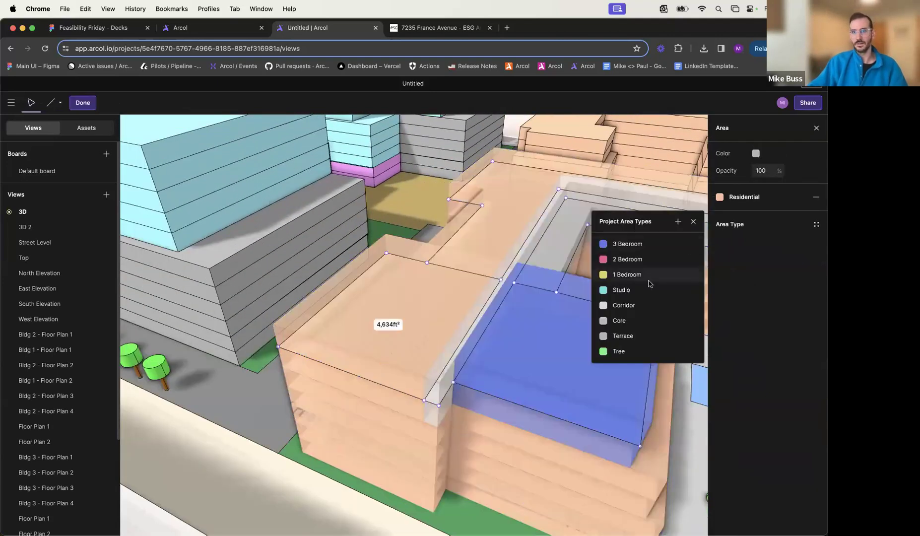
left_click(651, 263)
- Assign the 1 Bedroom area type to the long L-shaped area on the outer side of the corridor and finish editing the floor
left_click(507, 241)
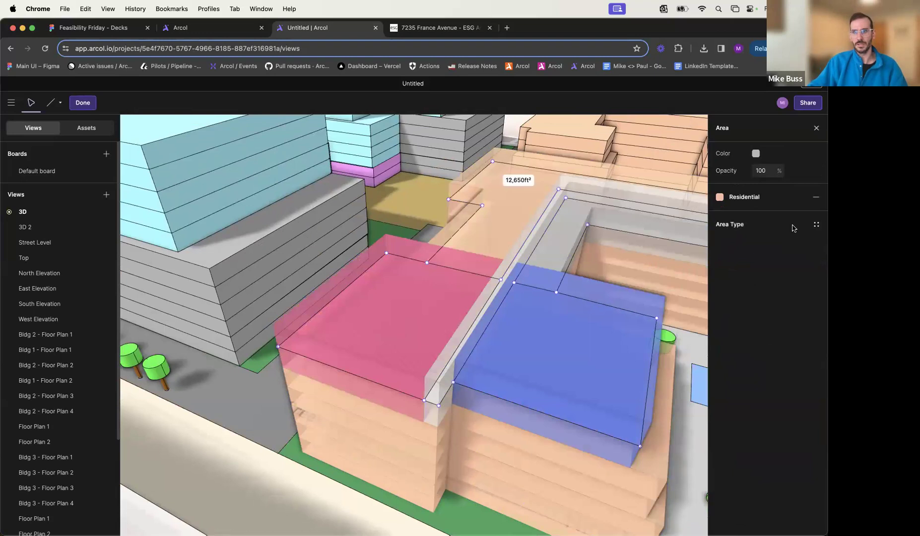
left_click(792, 227)
left_click(639, 276)
key("Escape")
middle_click_drag(557, 291, 417, 272)
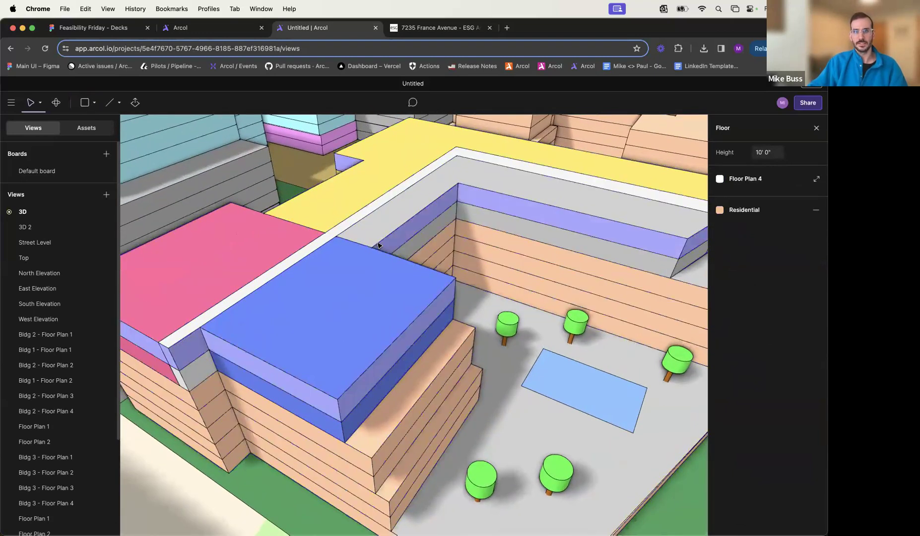
key("Escape")
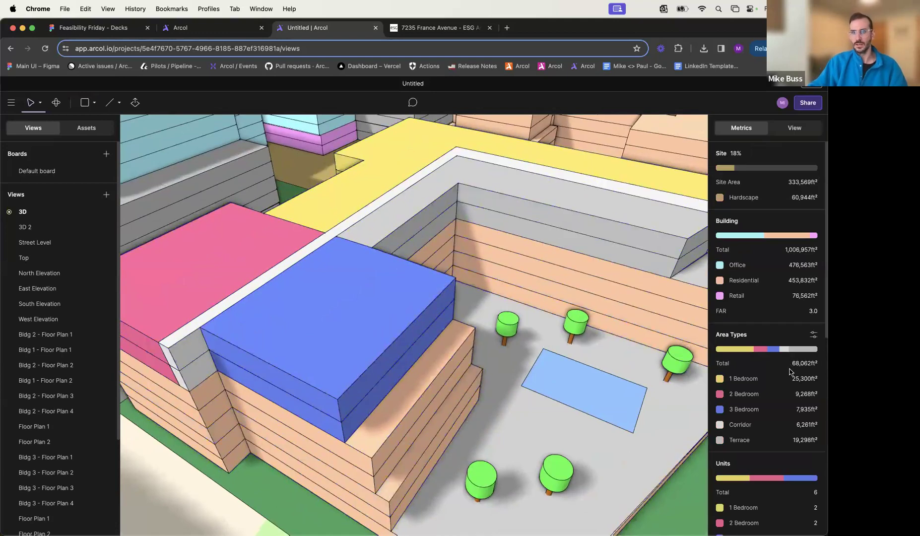
- Compare the Units metrics calculated from building functions with those calculated from area types
scroll(757, 454, "down", 5)
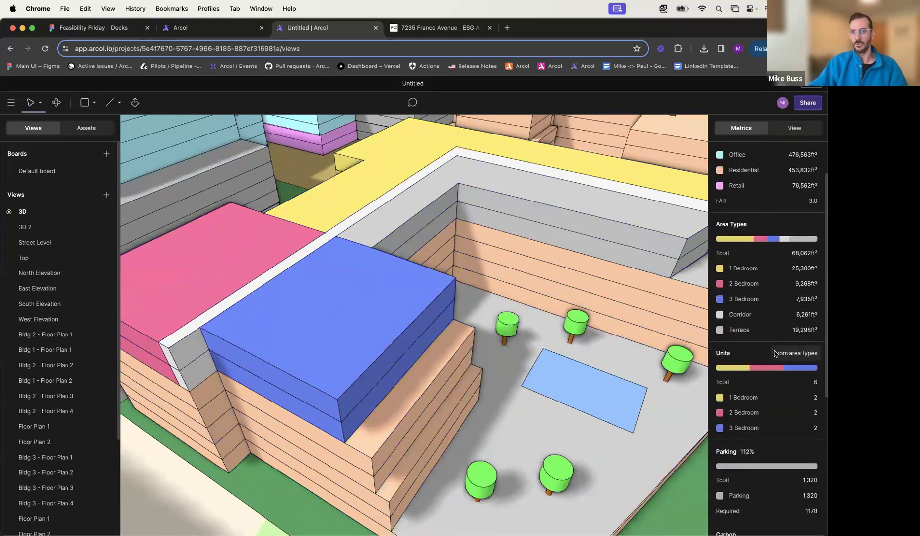
left_click(799, 354)
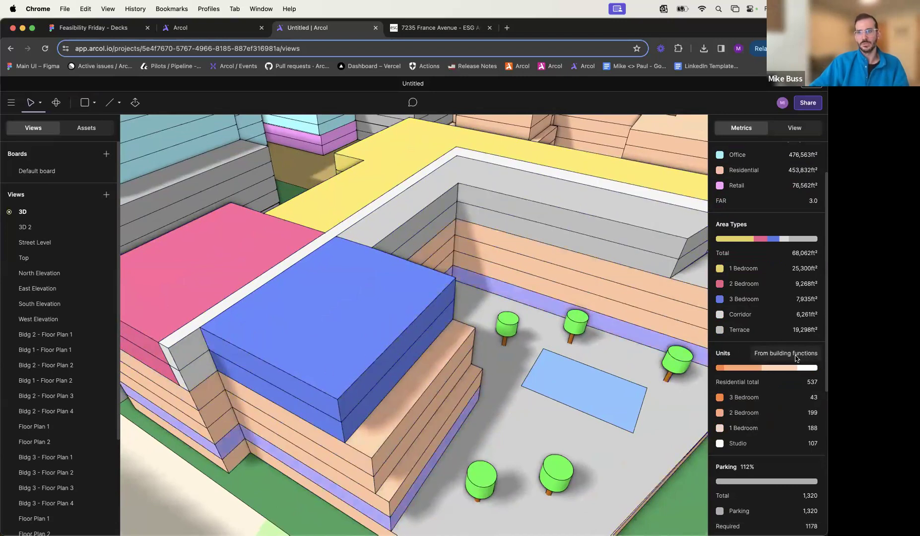
left_click(796, 355)
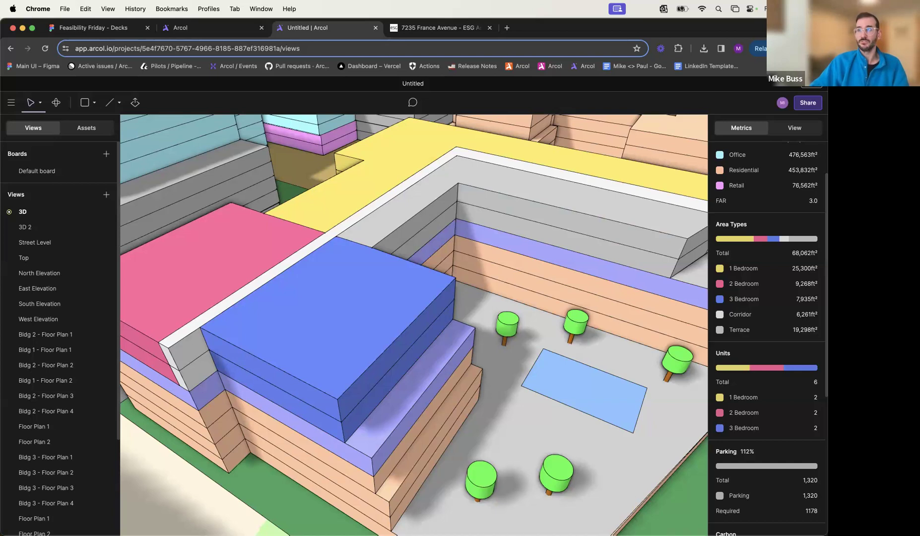
scroll(318, 331, "left", 4)
scroll(317, 333, "down", 4)
scroll(390, 307, "up", 3)
scroll(390, 308, "down", 3)
scroll(421, 310, "up", 1)
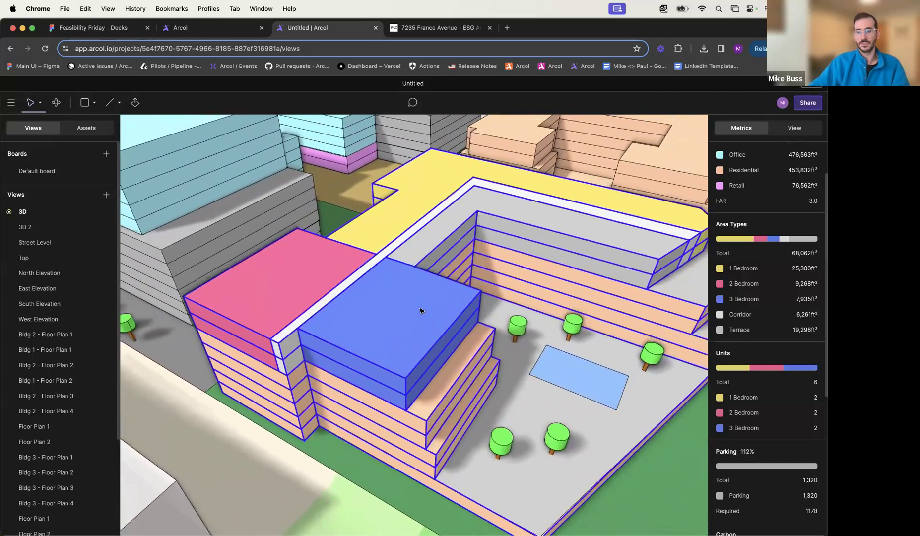
scroll(421, 311, "down", 3)
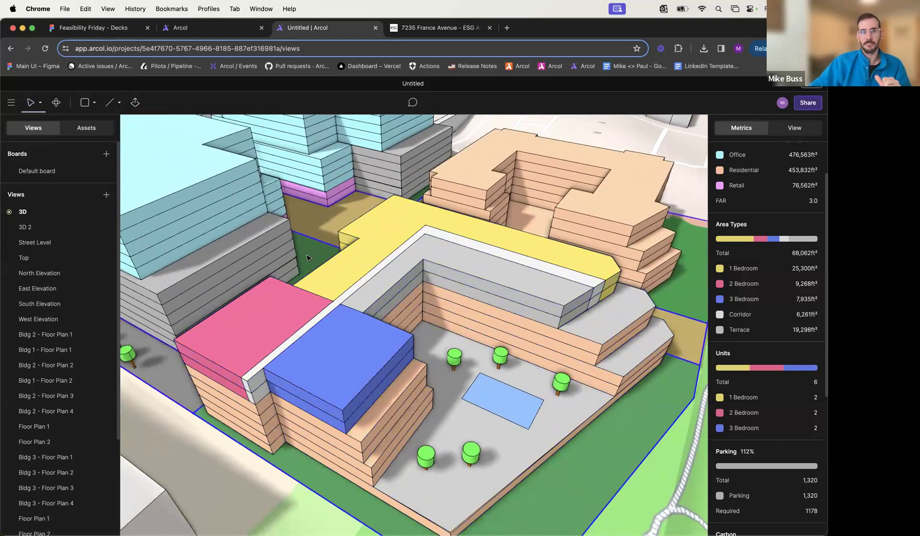
scroll(297, 227, "up", 3)
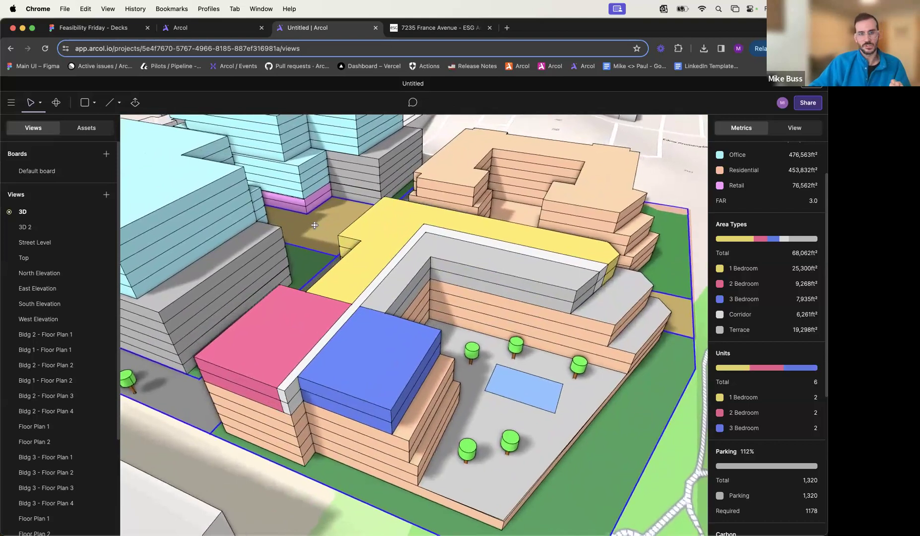
- Draw a closed four-sided outline inside the roof's 2 Bedroom area, with a 40' side and a 36' side at 90 degrees
middle_click_drag(384, 392, 462, 387)
key("l")
scroll(342, 347, "up", 5)
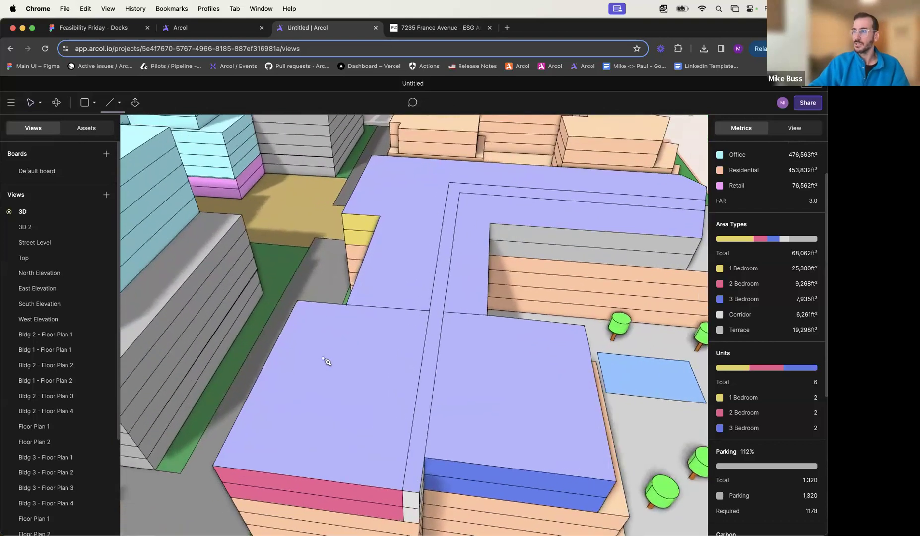
left_click(306, 351)
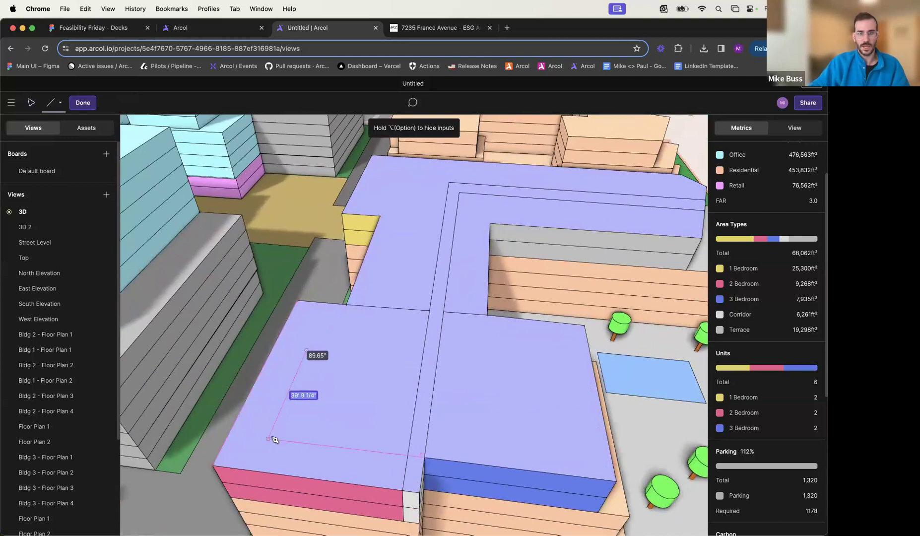
type("40")
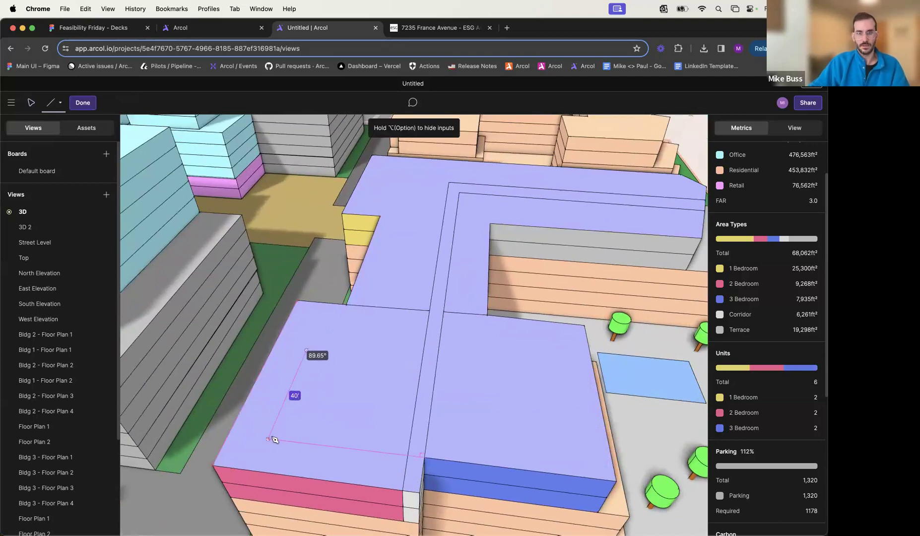
key("Return")
type("36' 0\"")
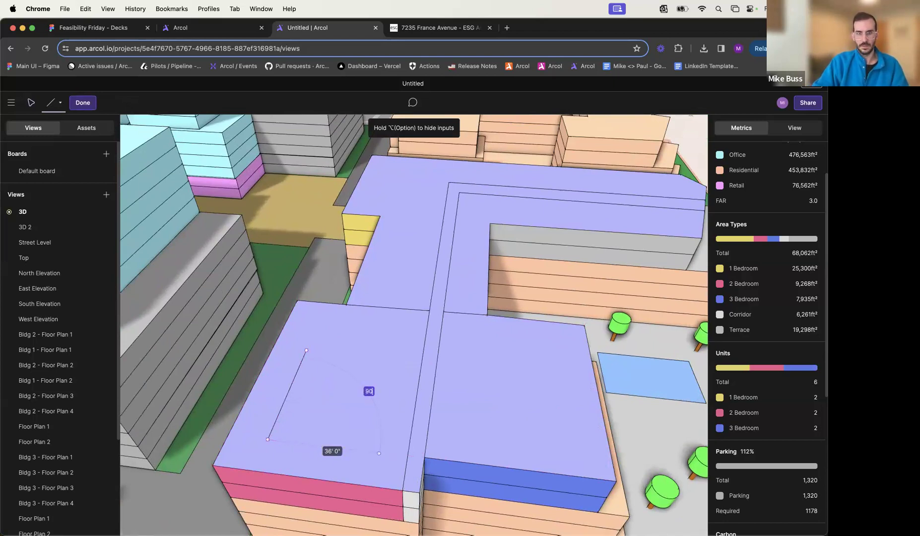
key("Return")
left_click(398, 359)
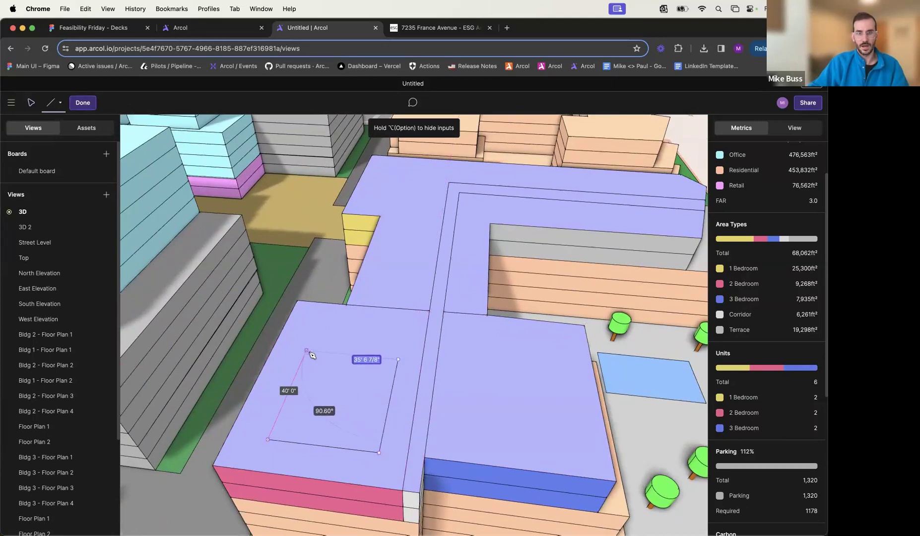
left_click(307, 351)
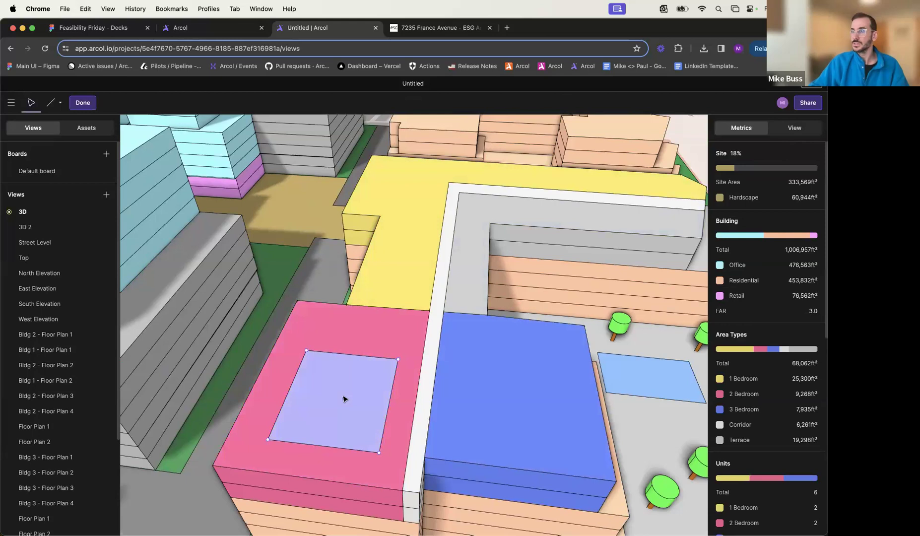
- Assign the 3 Bedroom area type to the four-sided outline on the 2 Bedroom roof area
left_click(344, 399)
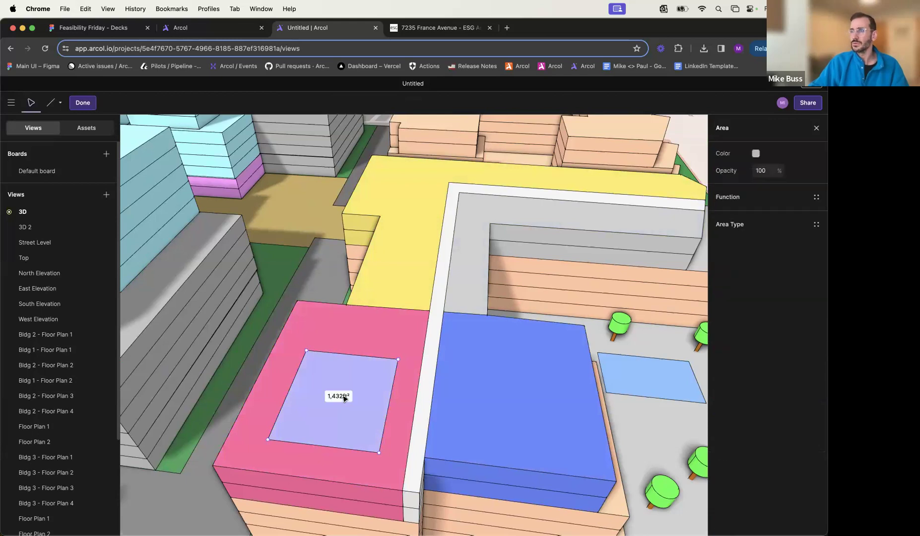
left_click(738, 221)
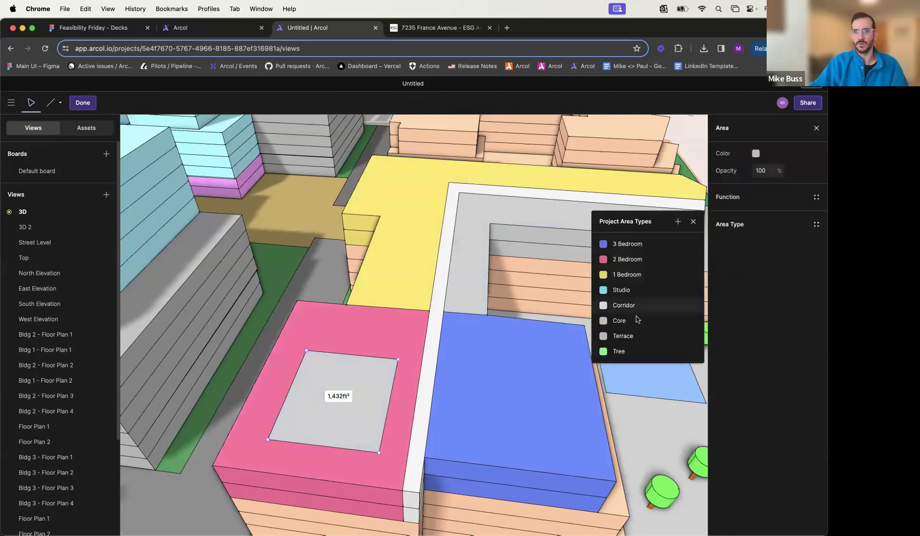
left_click(641, 244)
key("Escape")
- Add the small 3 Bedroom outline on the roof to the block library
middle_click_drag(348, 413, 309, 397)
right_click(260, 369)
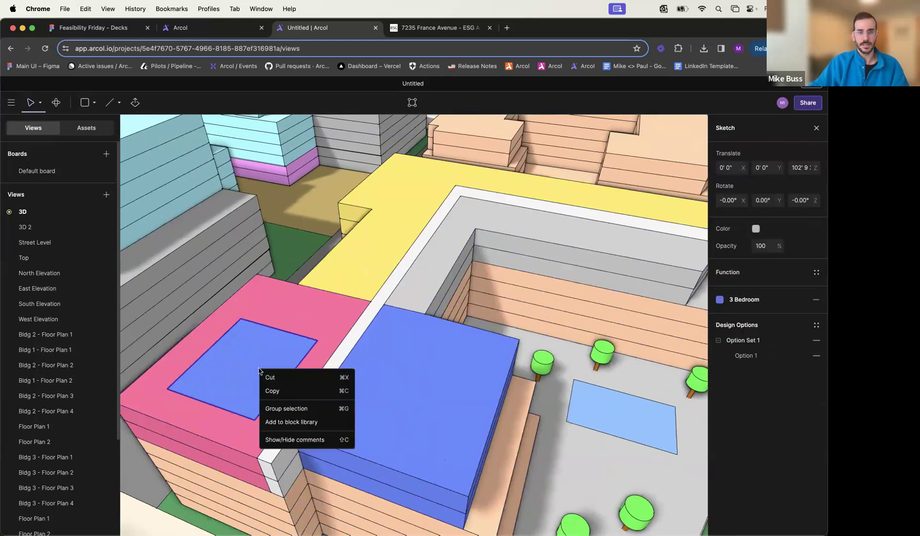
left_click(308, 423)
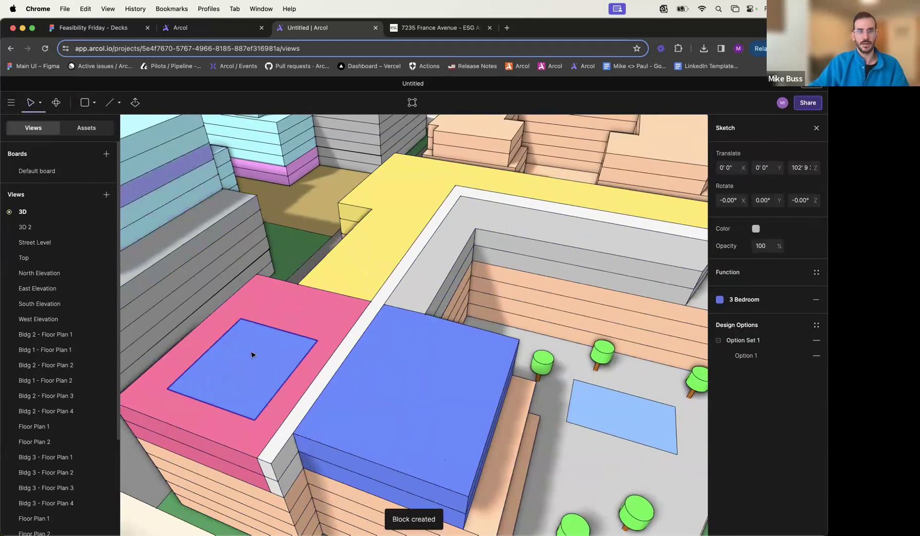
- Place a copy of the saved block on the 3 Bedroom roof area and move the original outline across the corridor against it
left_click(85, 128)
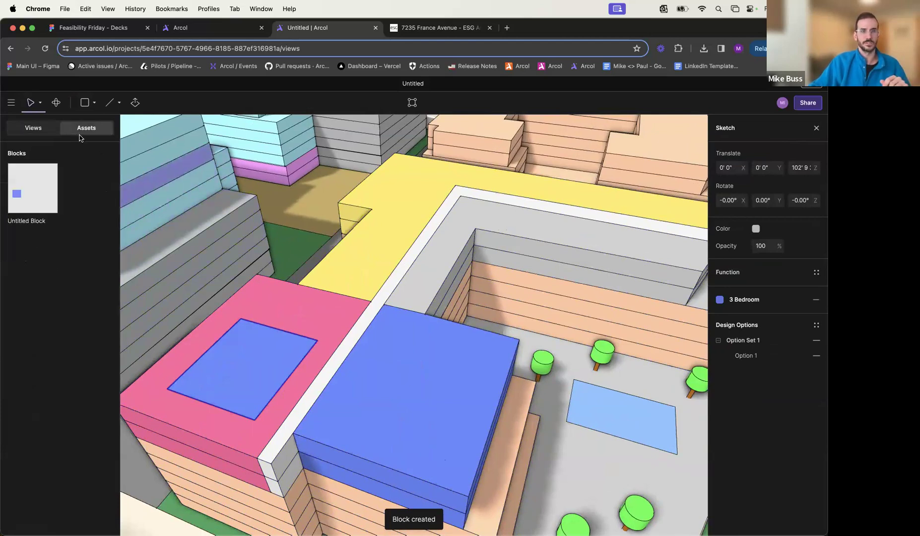
mouse_move(22, 194)
left_mouse_down()
mouse_move(345, 354)
mouse_move(417, 404)
mouse_move(405, 323)
mouse_move(370, 269)
mouse_move(418, 384)
left_mouse_up()
left_click(269, 363)
left_click_drag(329, 368, 340, 367)
key("Escape")
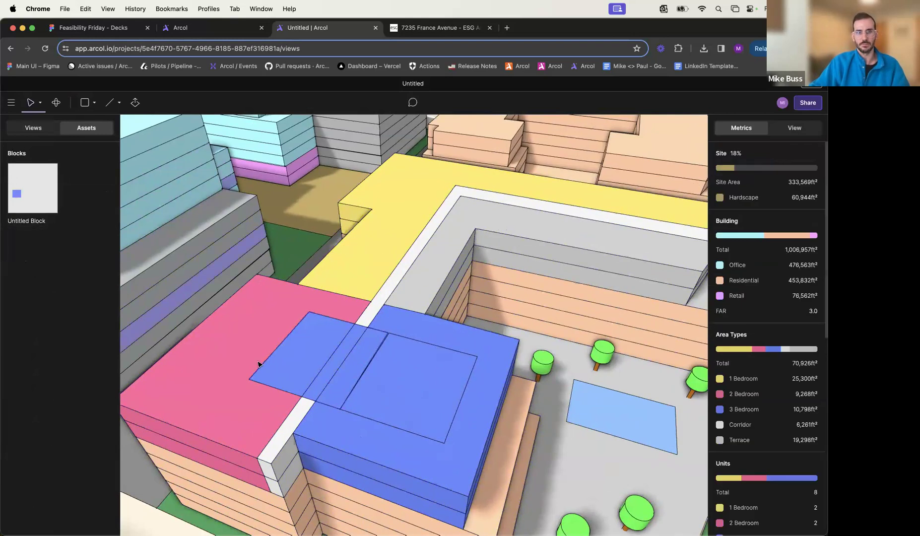
- Select both 3 Bedroom block outlines on the roof and delete them
left_click(428, 397)
key("super+a")
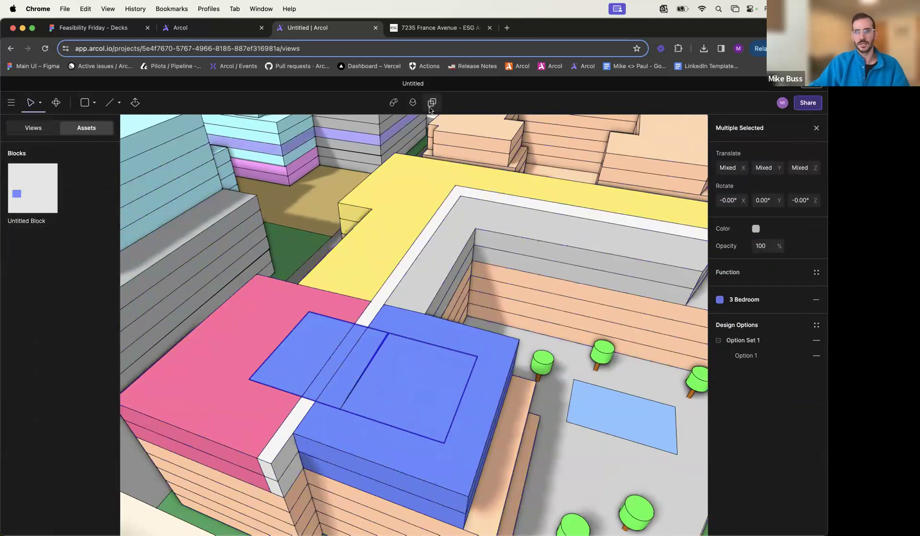
key("Escape")
scroll(421, 216, "down", 5)
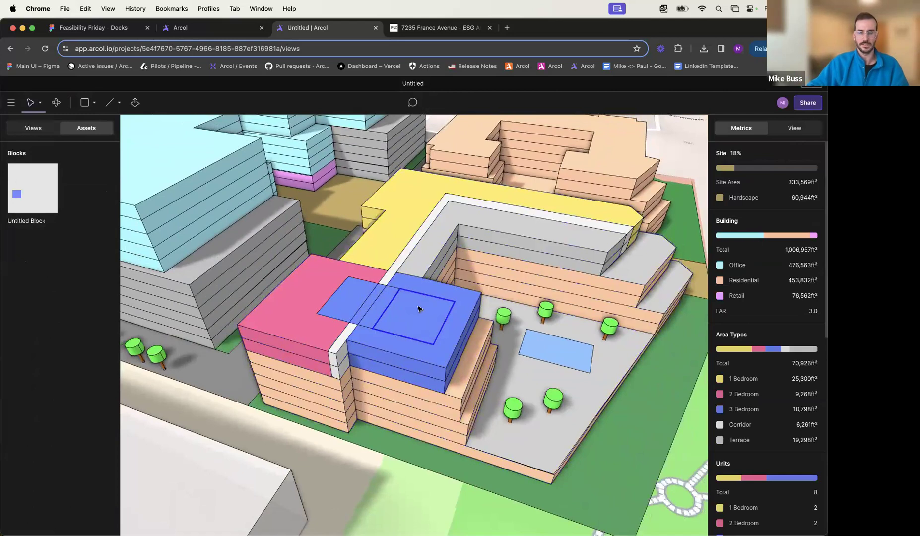
left_click(376, 309)
left_click(368, 309, "shift")
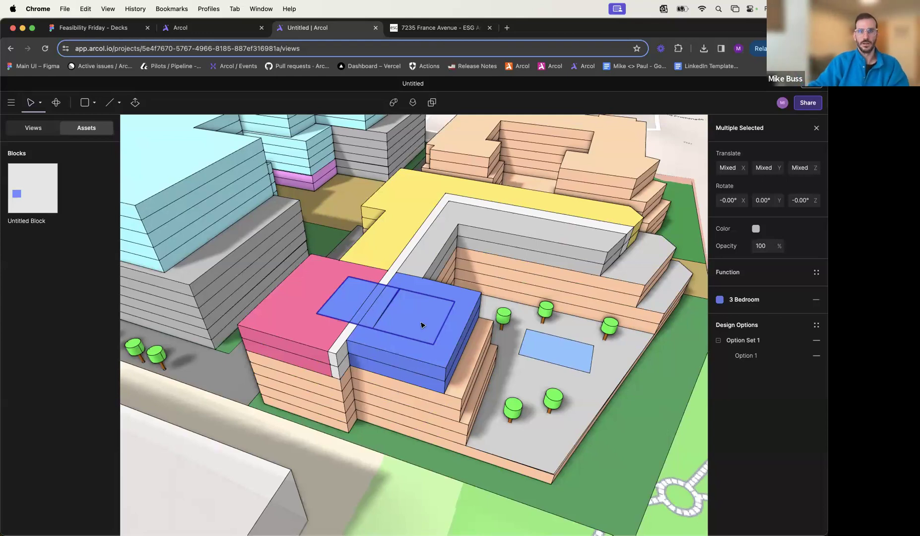
key("Escape")
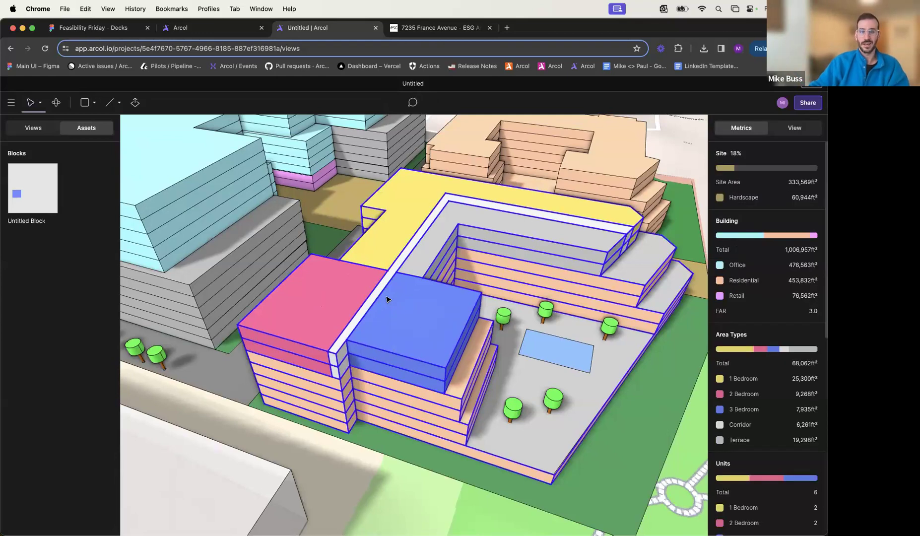
scroll(389, 300, "up", 3)
middle_click_drag(389, 300, 367, 300)
scroll(368, 300, "down", 3)
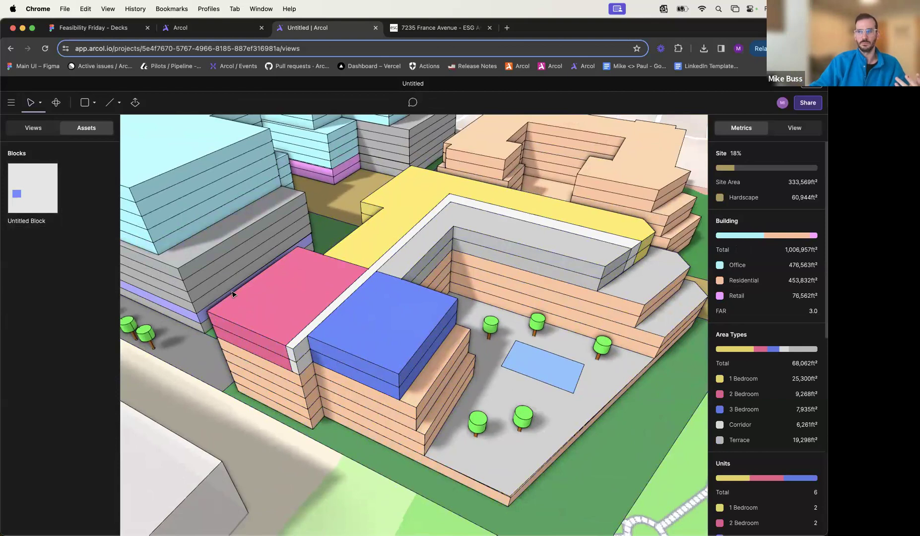
middle_click_drag(233, 294, 264, 334)
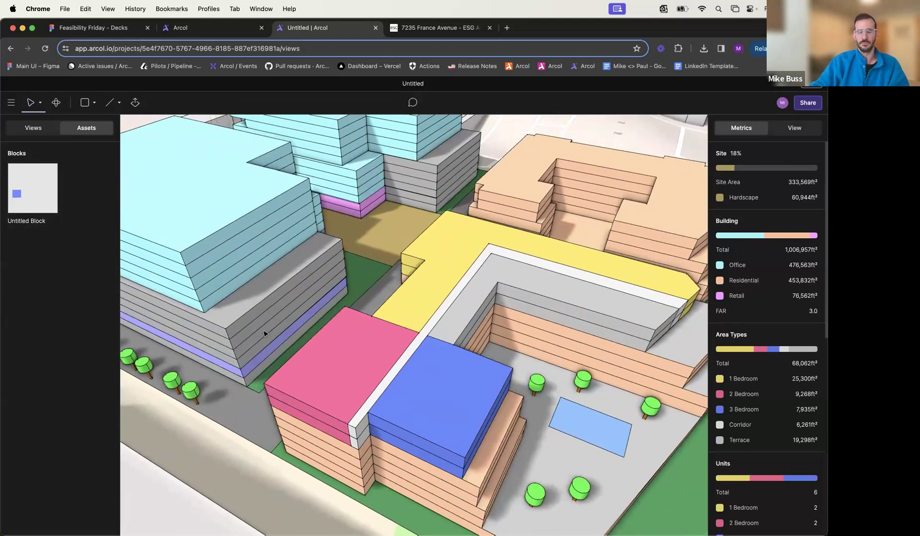
scroll(265, 334, "down", 2)
scroll(265, 334, "down", 2)
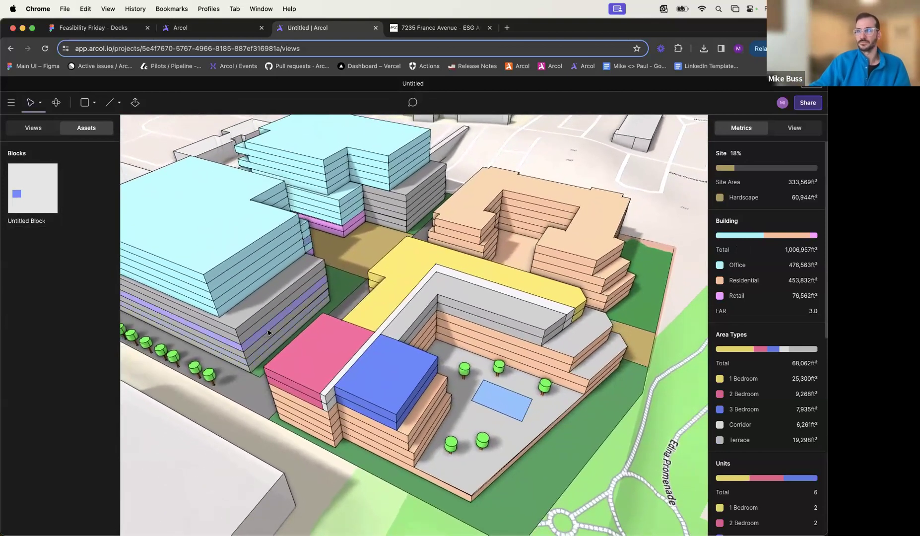
left_click(322, 331)
middle_click_drag(322, 331, 384, 325)
key("Escape")
scroll(417, 349, "up", 4)
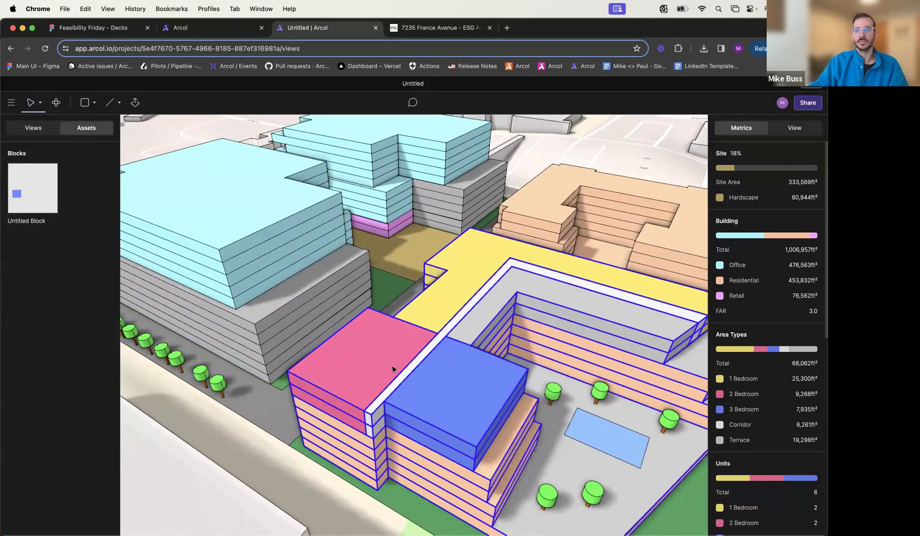
- Bring back the list of boards and views, examine the whole site massing from several angles, and select the residential building with the unit areas
middle_click_drag(528, 425, 516, 405)
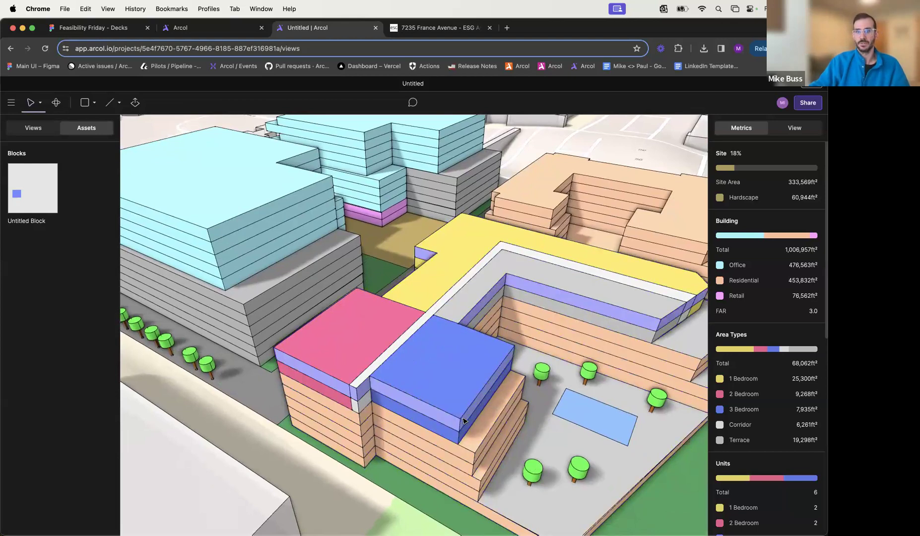
middle_click_drag(514, 394, 481, 392)
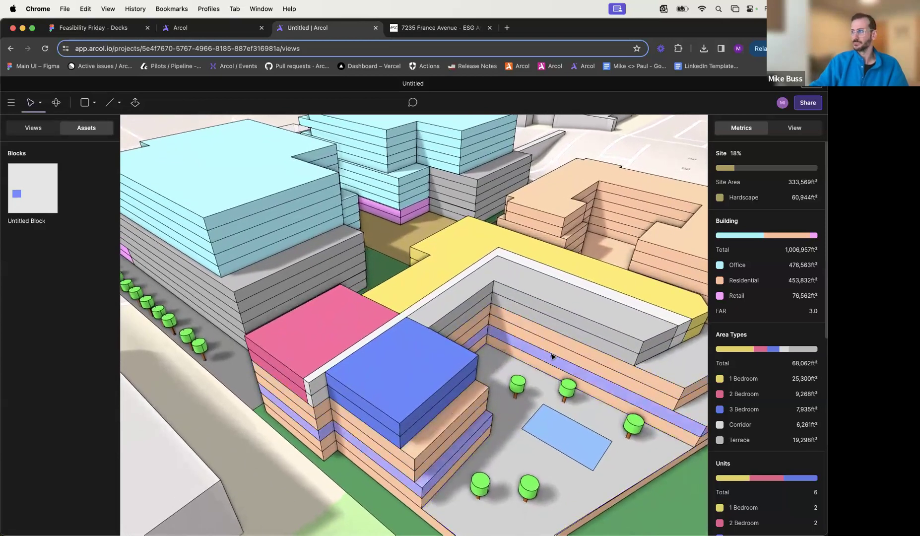
middle_click_drag(551, 356, 532, 352)
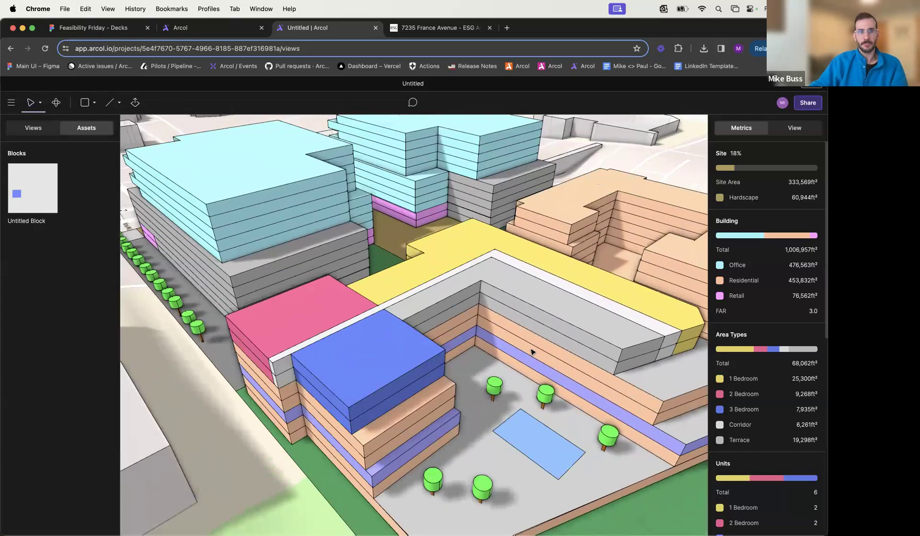
left_click(33, 127)
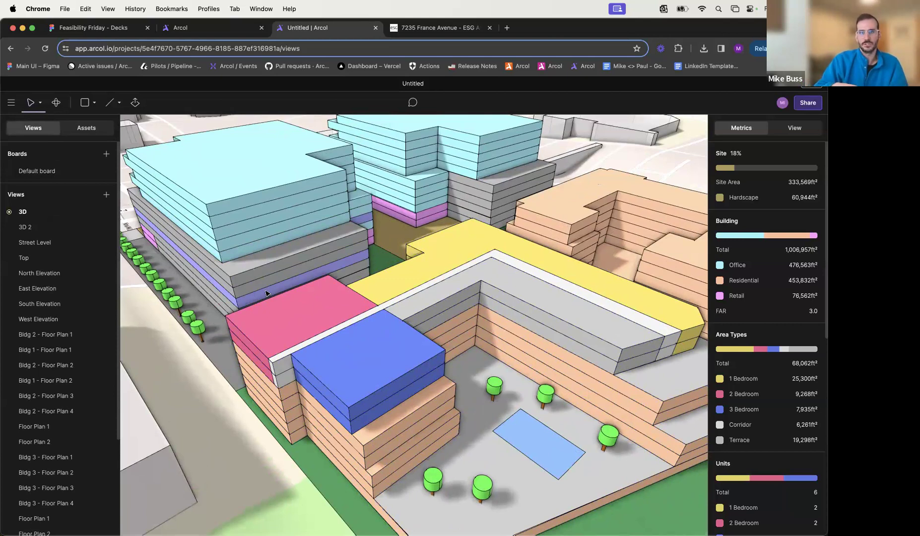
middle_click_drag(267, 294, 281, 296)
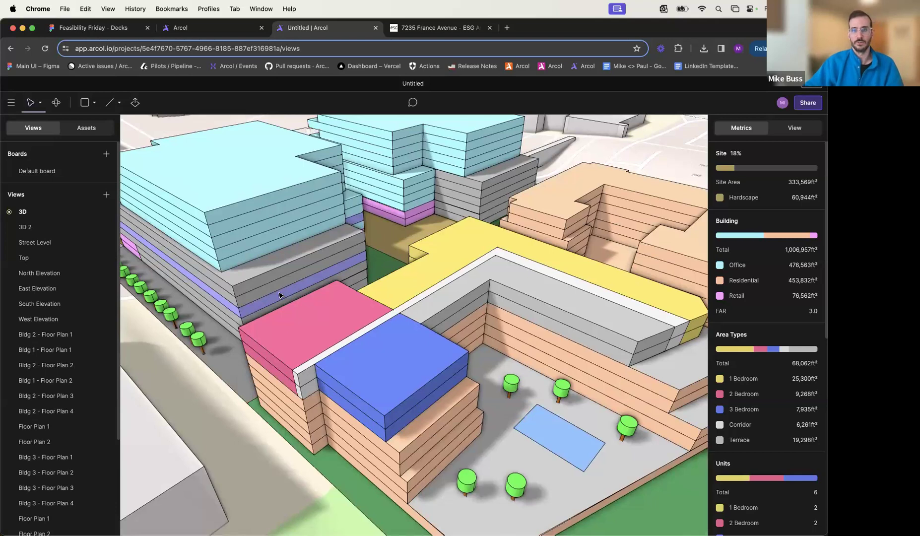
scroll(279, 295, "down", 4)
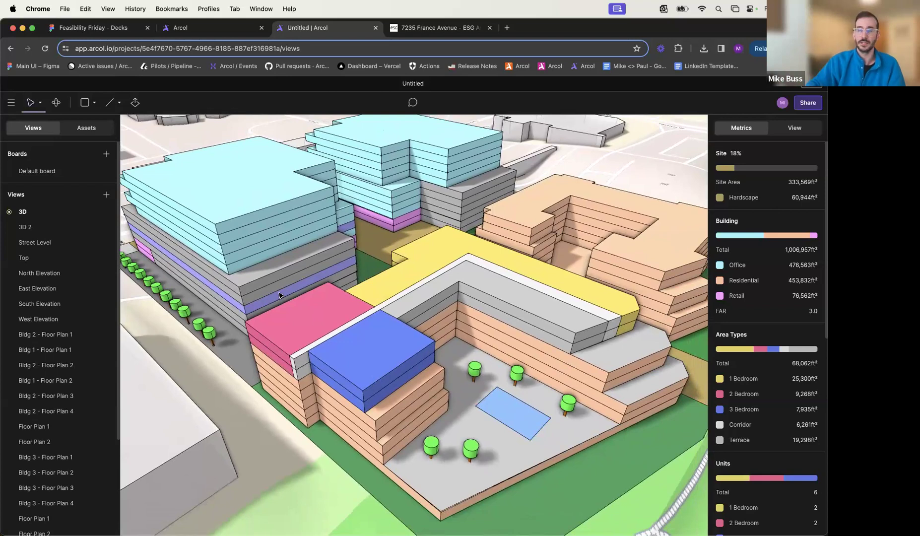
scroll(333, 320, "down", 1)
scroll(333, 320, "down", 5)
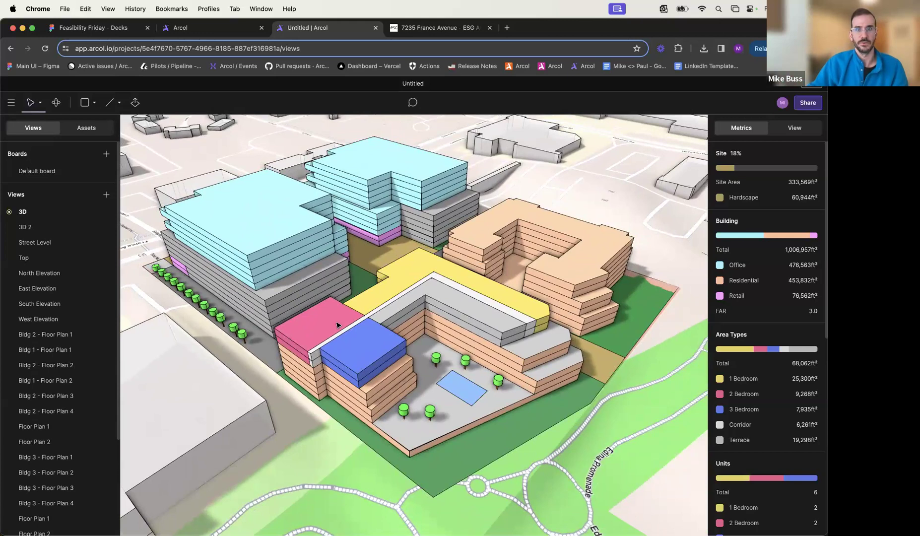
mouse_move(338, 325)
middle_mouse_down()
mouse_move(320, 324)
mouse_move(328, 321)
middle_mouse_up()
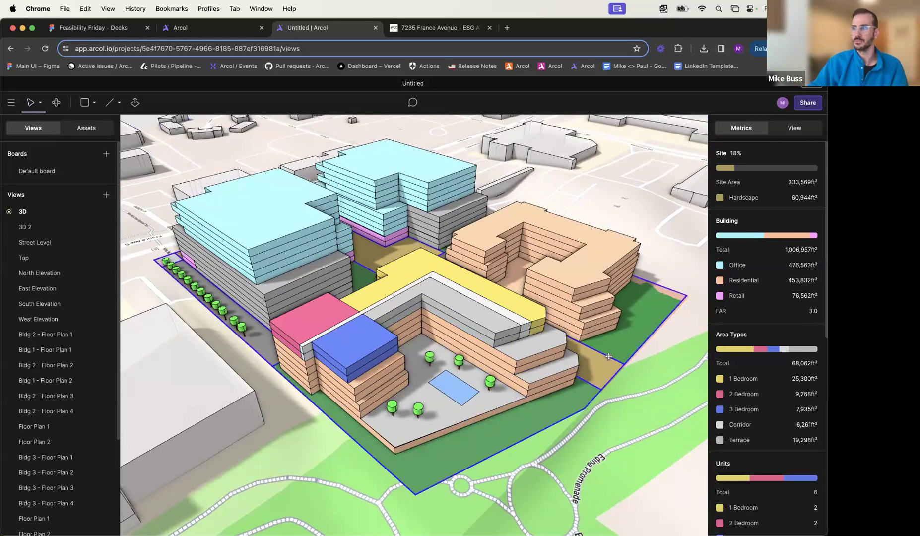
middle_click_drag(608, 357, 606, 355)
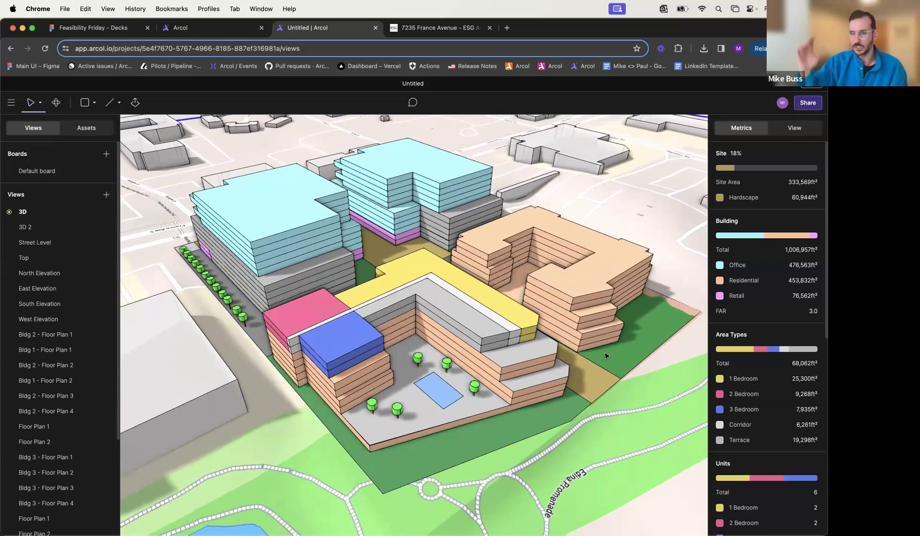
left_click(530, 330)
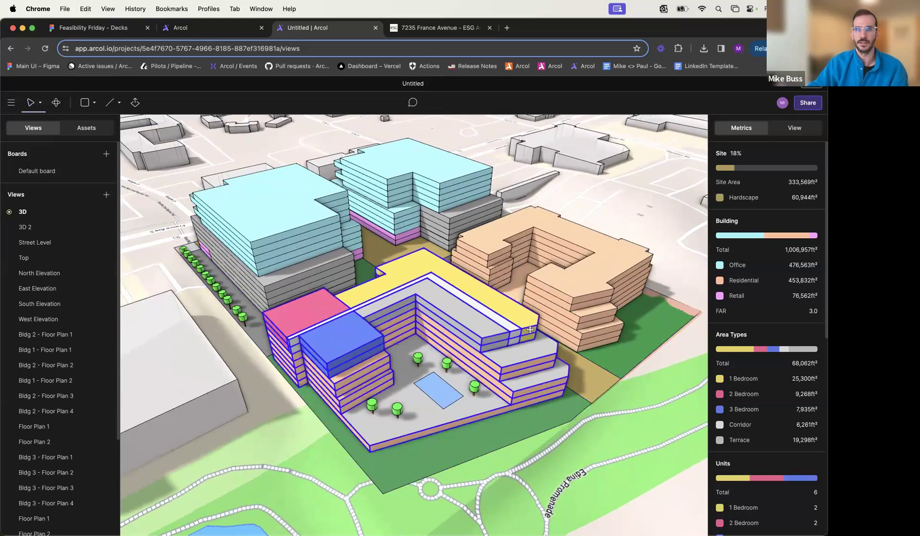